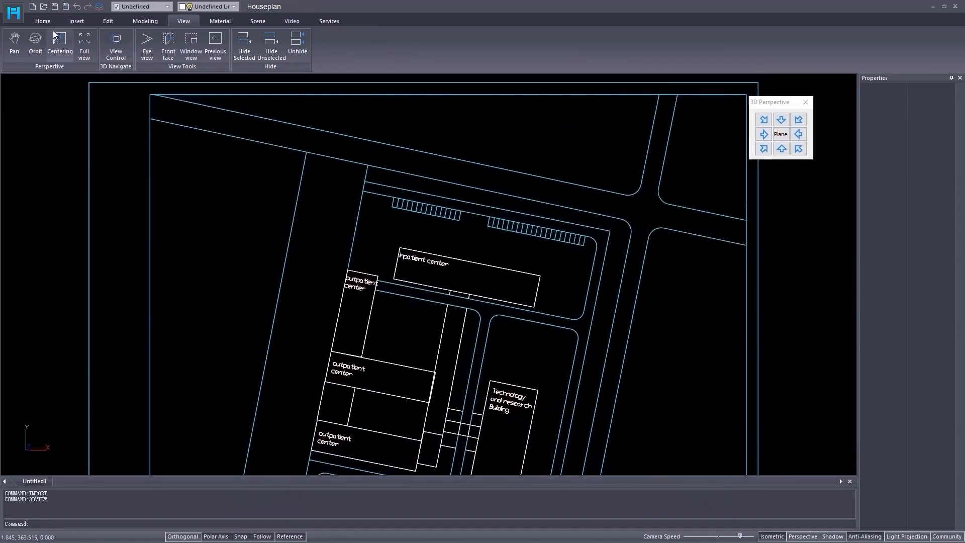
- Set up a one-lane urban road with a lane width of 15
left_click(256, 21)
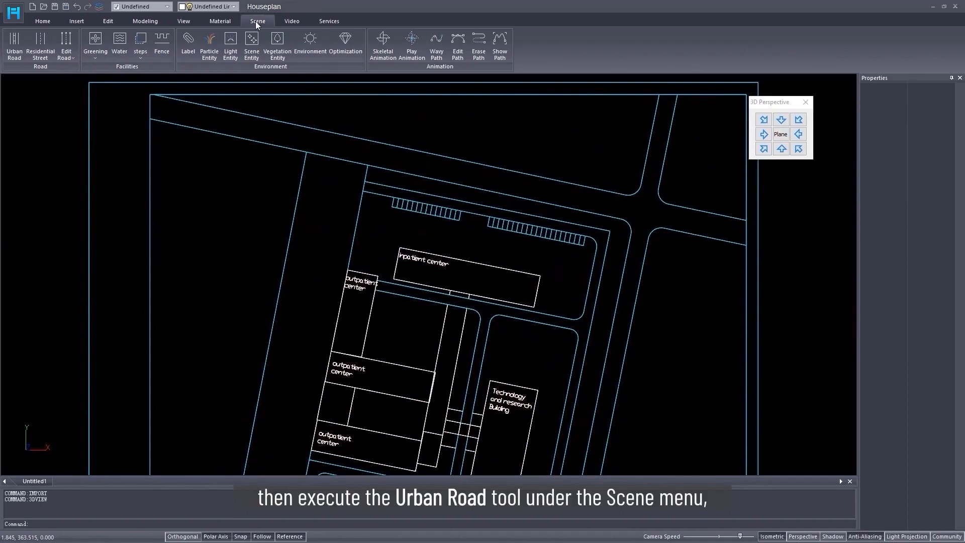
left_click(15, 40)
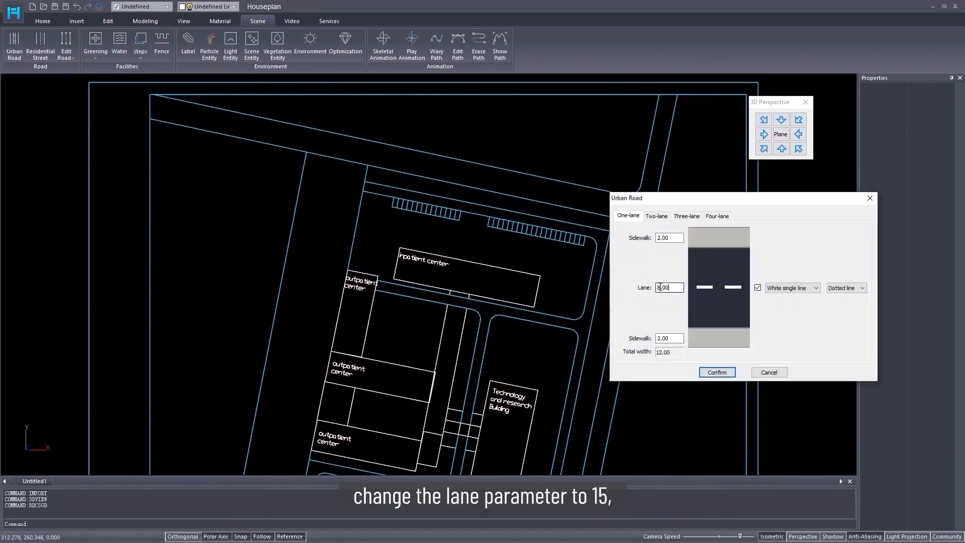
double_click(663, 289)
type("15")
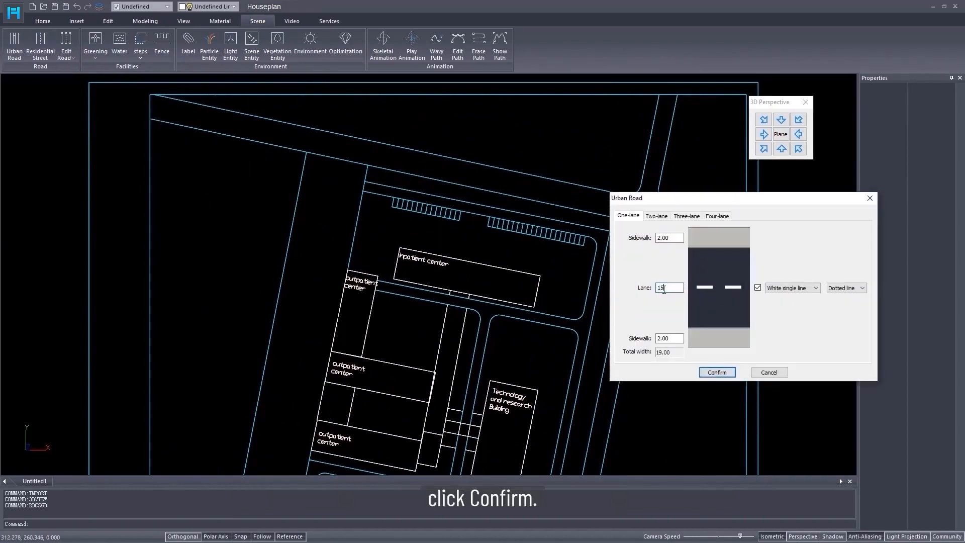
left_click(717, 373)
- Draw the urban road along the underlay's northern main road, from the west frame line to the east frame line
scroll(333, 313, "down", 3)
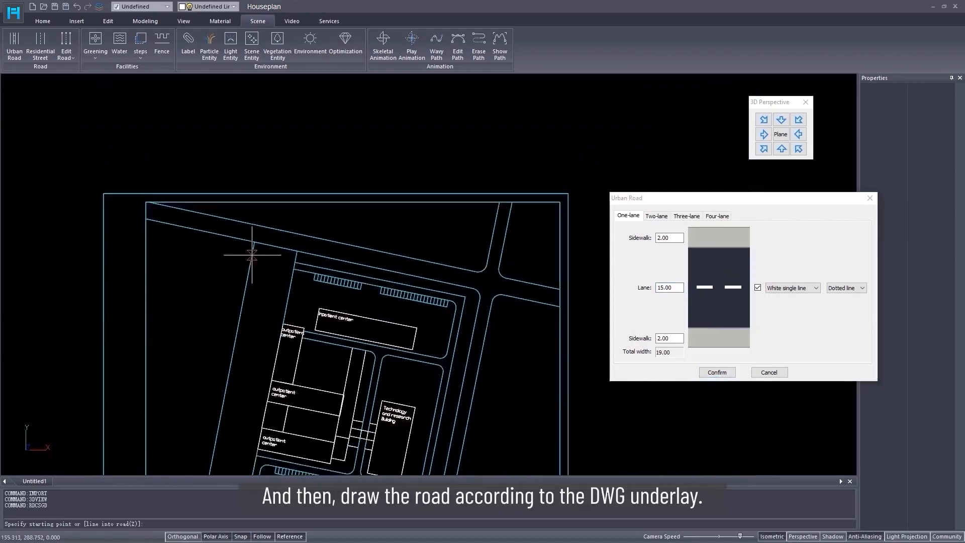
scroll(225, 265, "up", 2)
left_click(174, 255)
middle_click_drag(469, 328, 122, 273)
left_click(501, 343)
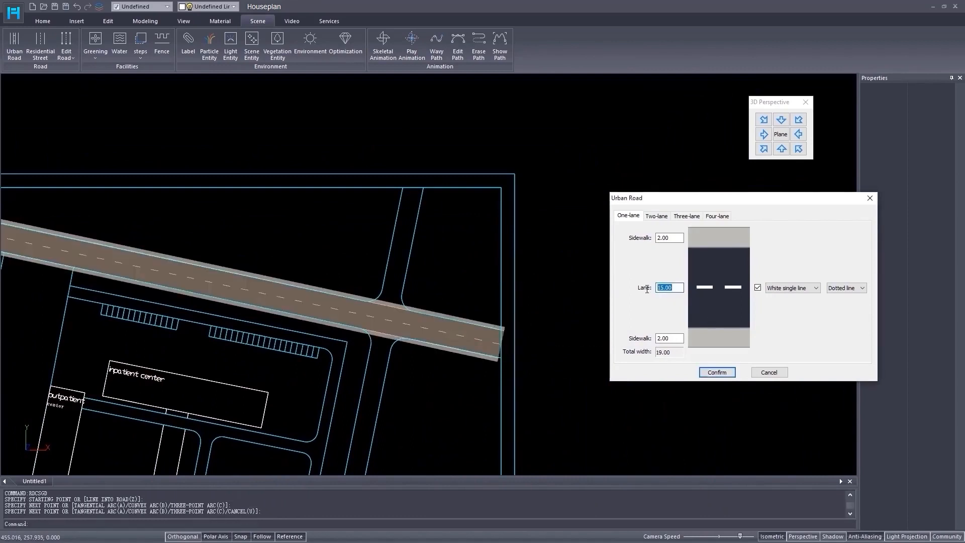
- Draw a second one-lane urban road with lane width 11 along the underlay's eastern road, from the north frame line to the south one
left_click(716, 372)
scroll(439, 256, "up", 2)
left_click(445, 245)
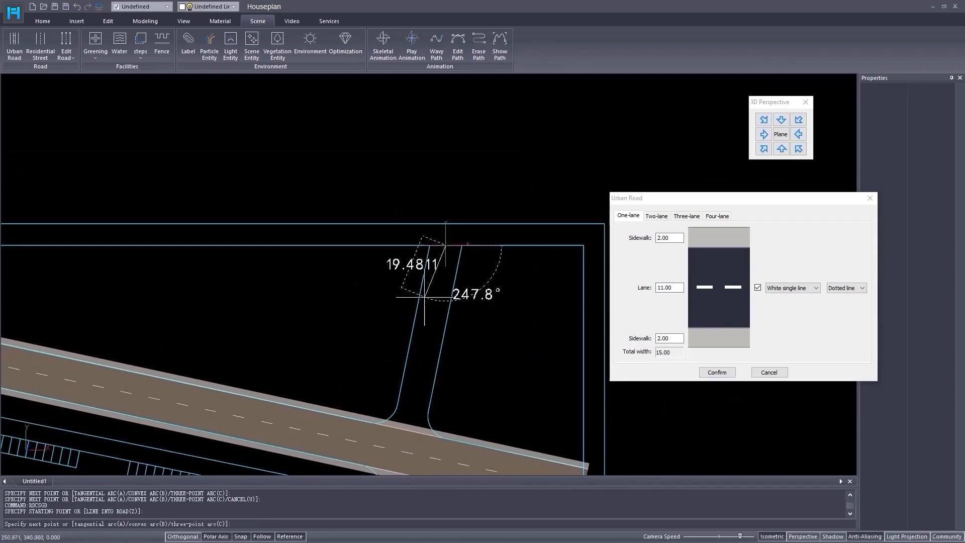
scroll(413, 389, "down", 3)
middle_click_drag(415, 419, 438, 182)
middle_click_drag(414, 314, 483, 78)
scroll(418, 279, "up", 3)
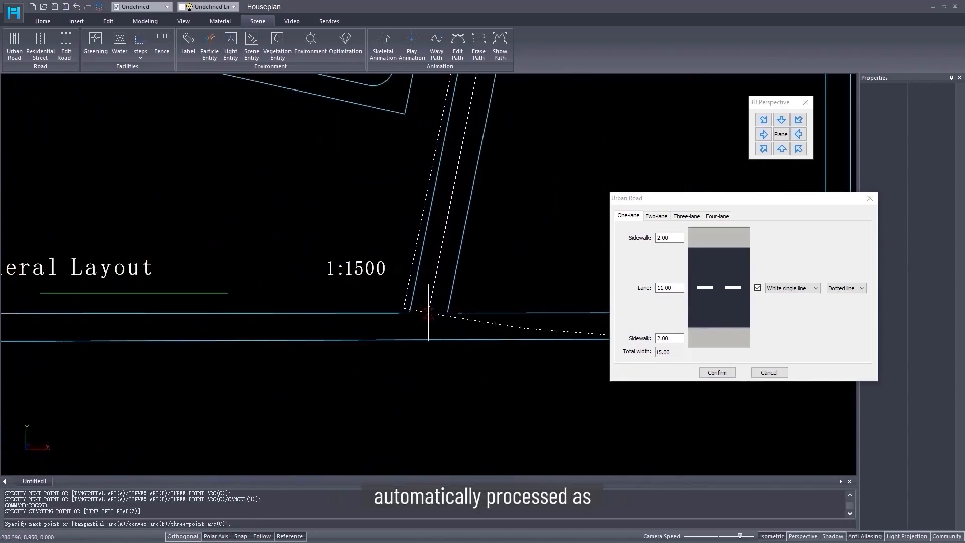
left_click(428, 316)
right_click(434, 358)
scroll(437, 362, "down", 3)
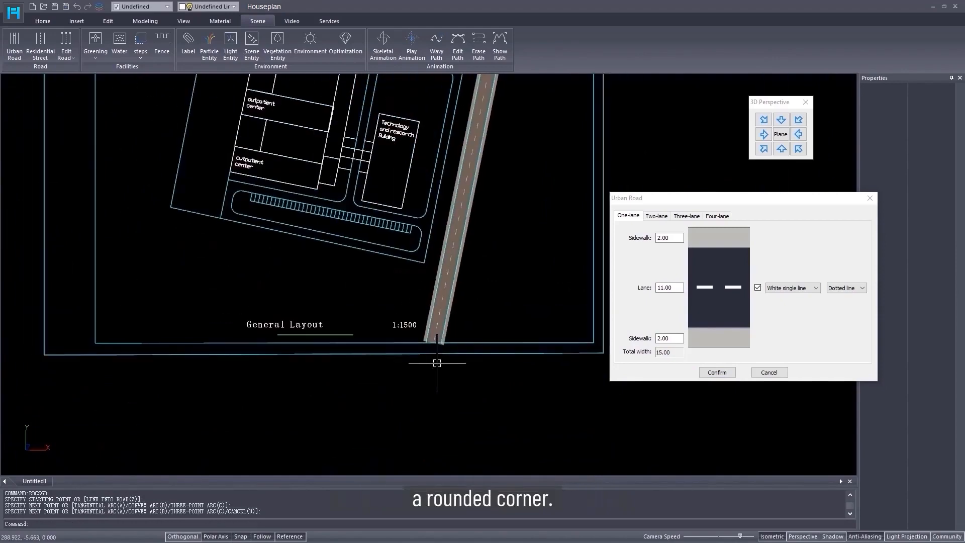
middle_click_drag(438, 237, 455, 410)
left_click(763, 373)
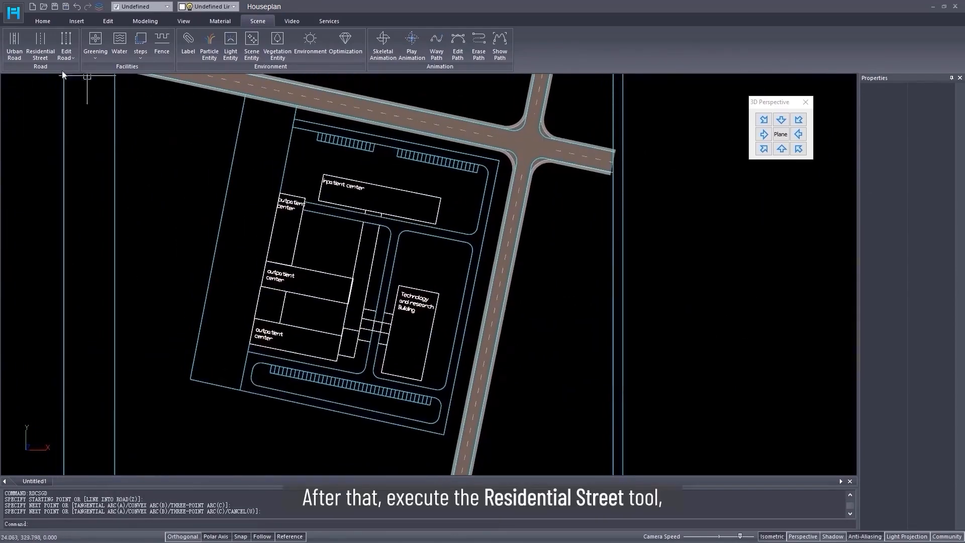
- Draw a residential street 6 wide and about 151 long above the northern parking bays, ending at the site's northeast corner
left_click(42, 55)
type("6")
key("Return")
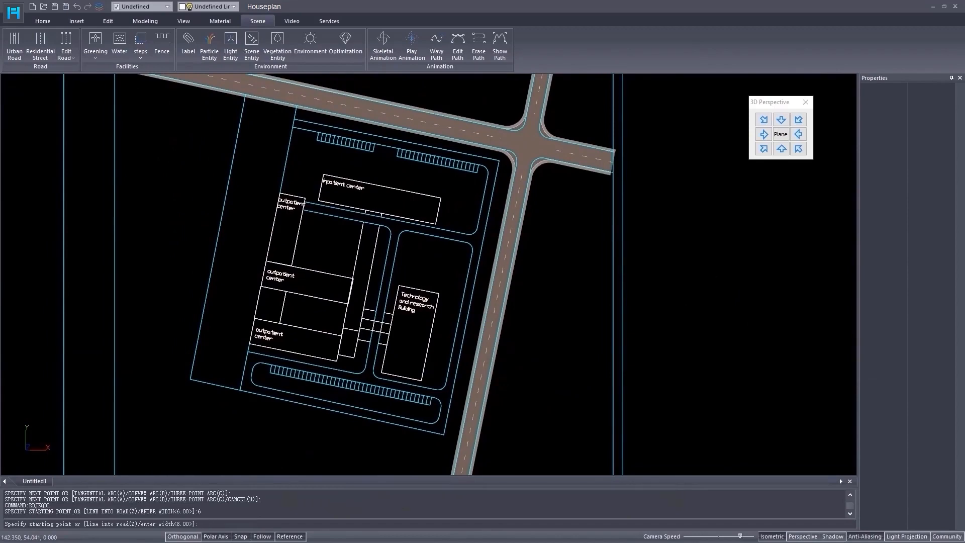
scroll(285, 265, "up", 5)
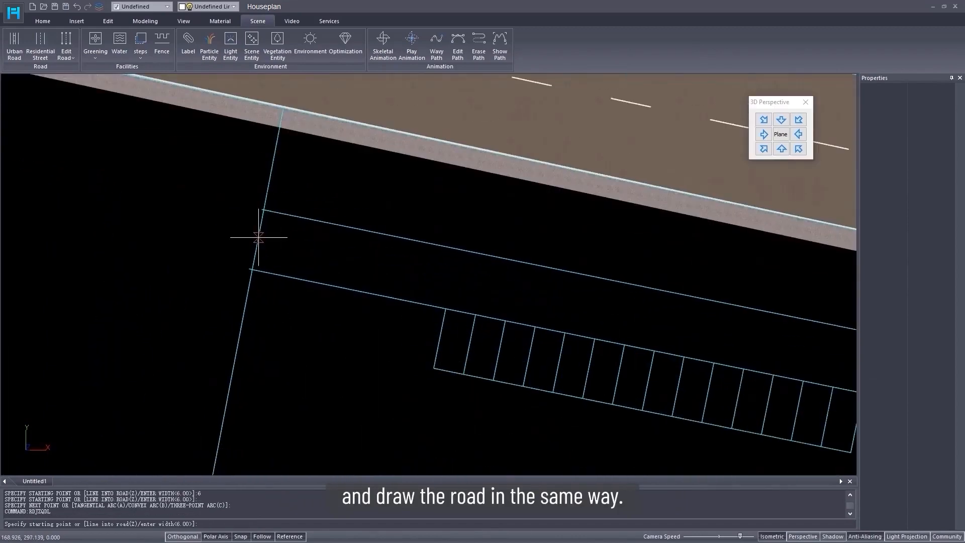
left_click(264, 230)
scroll(322, 262, "down", 5)
scroll(341, 266, "down", 3)
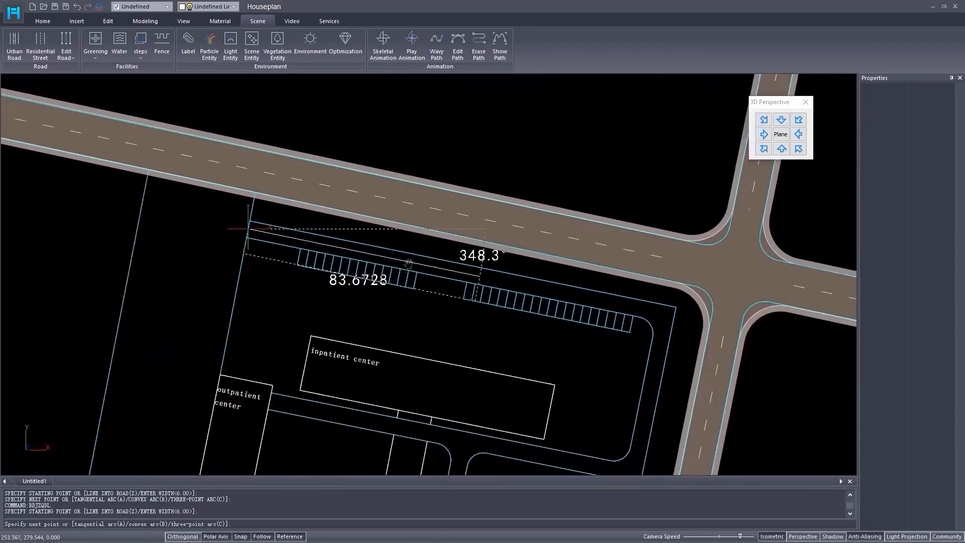
scroll(613, 282, "up", 5)
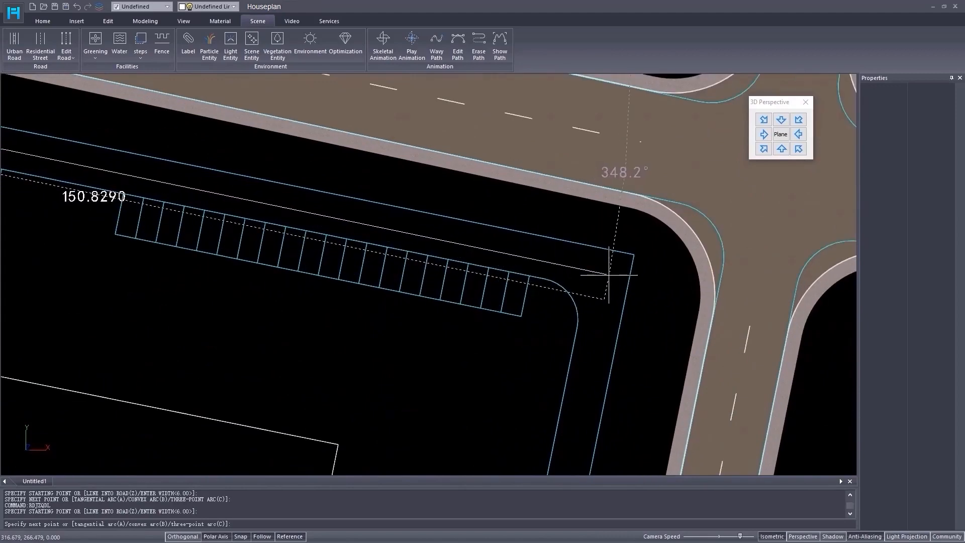
left_click(610, 272)
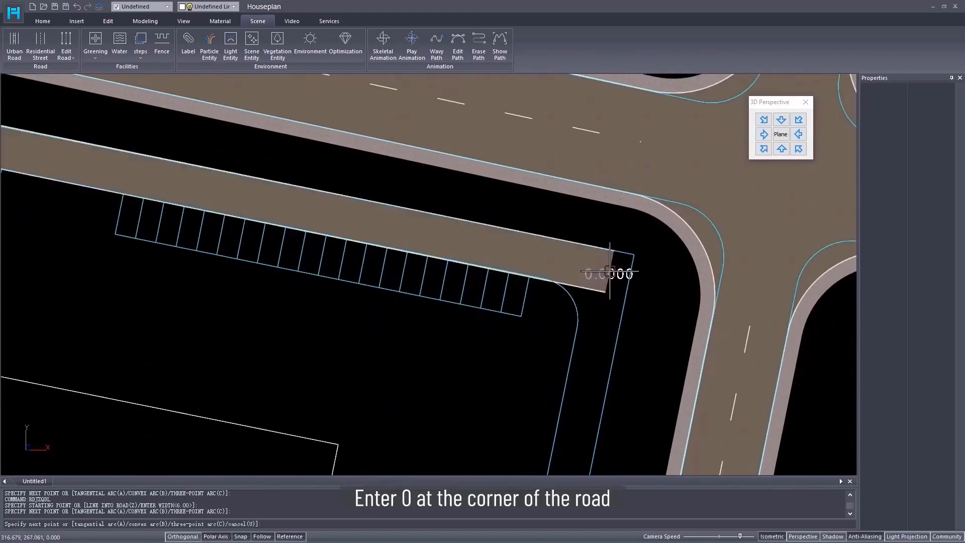
- Continue the residential street south to the site's southeast corner, using an arc radius of 0 for the turn
scroll(611, 282, "down", 6)
scroll(563, 235, "up", 5)
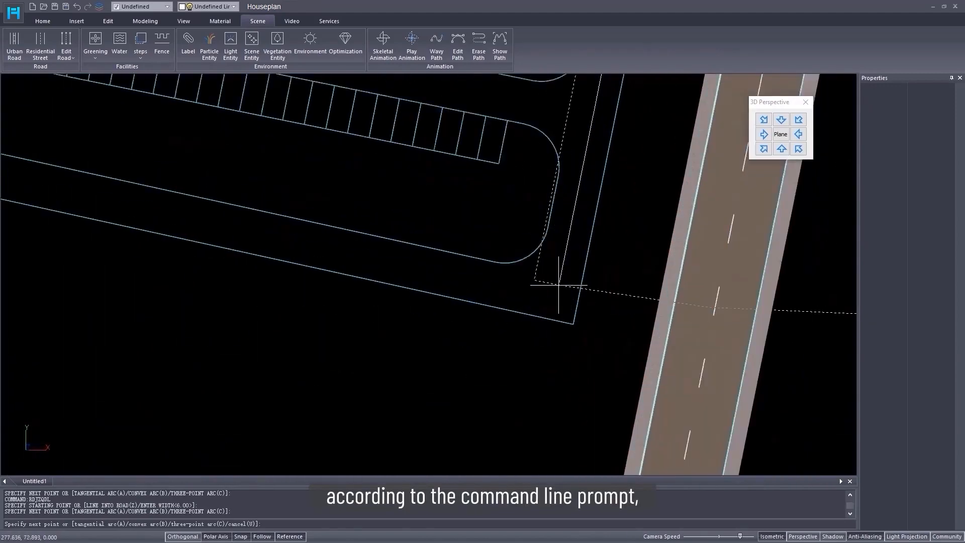
left_click(556, 304)
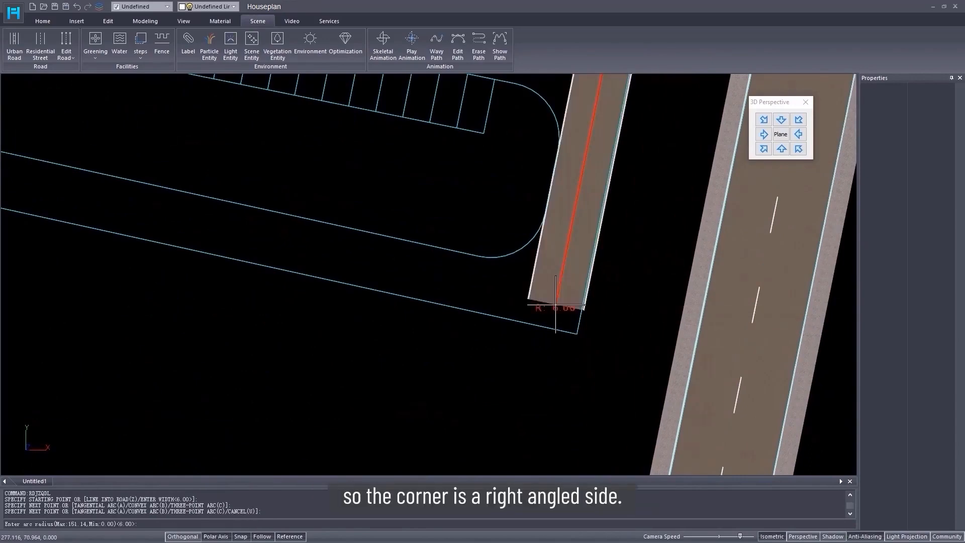
type("0")
key("Return")
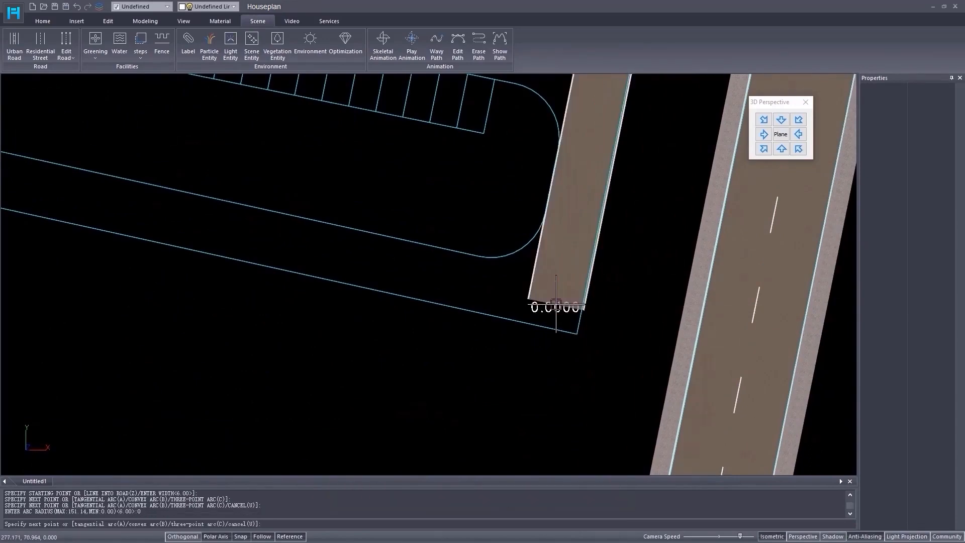
- Extend the residential street about 147 west along the site's southern boundary, with an arc radius of 0 at the southeast corner
scroll(556, 304, "down", 3)
scroll(282, 258, "down", 1)
middle_click_drag(281, 258, 631, 359)
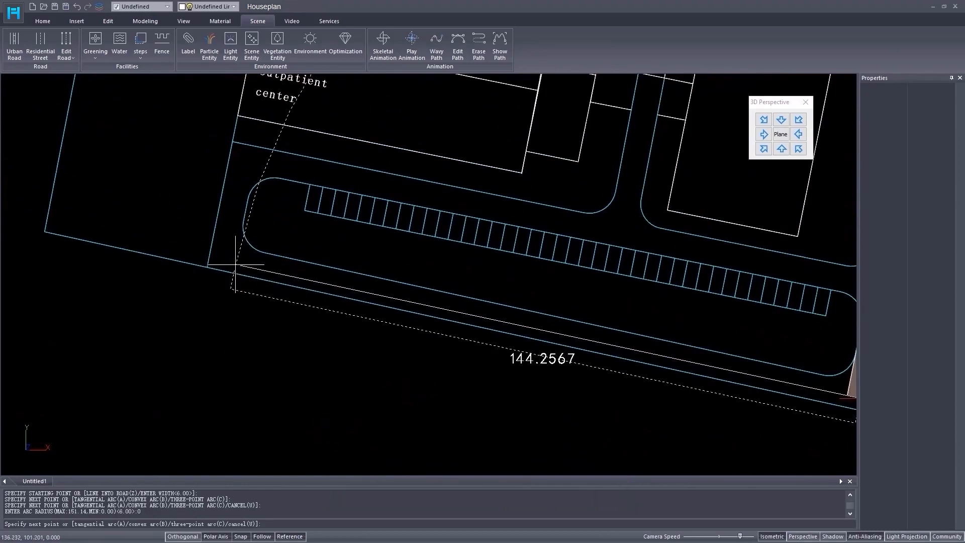
middle_click_drag(235, 263, 144, 253)
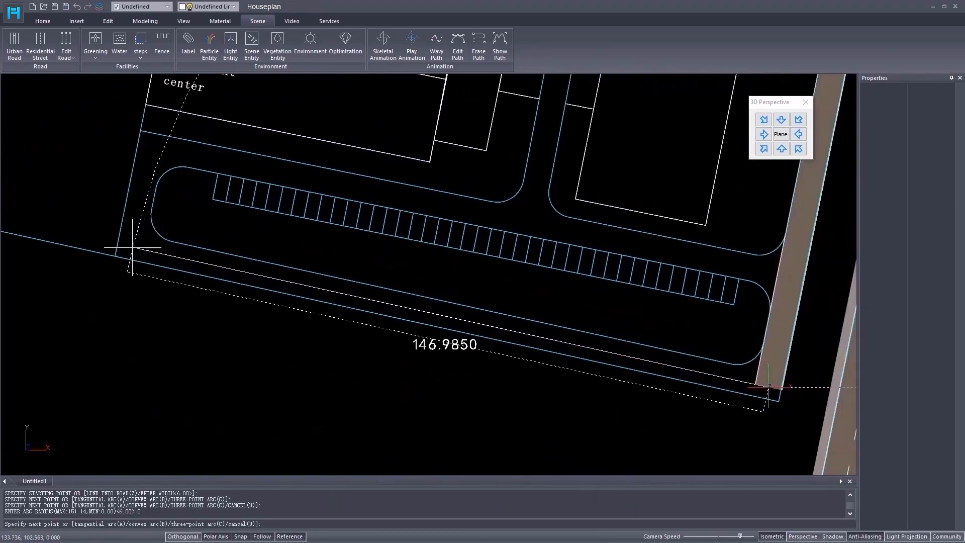
left_click(129, 246)
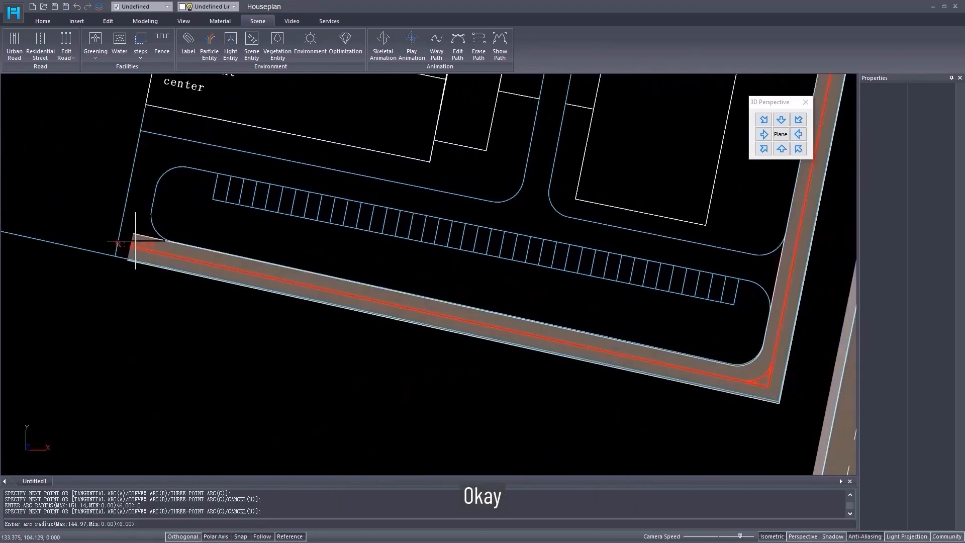
type("0")
key("Return")
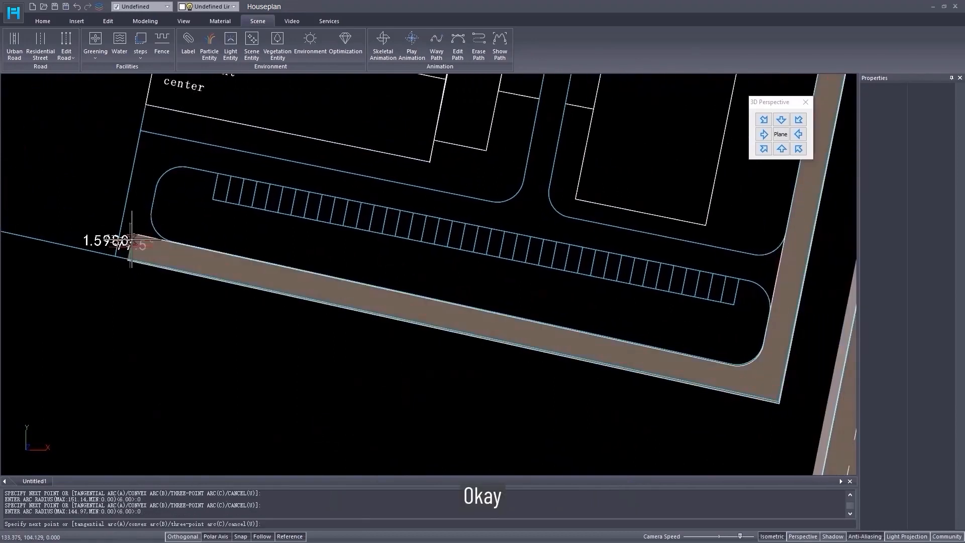
- Route the street north around the southern parking island's west end and east to the eastern residential street, entering corner radii of 0
left_click(149, 146)
type("0.00)<6.00>:")
key("Return")
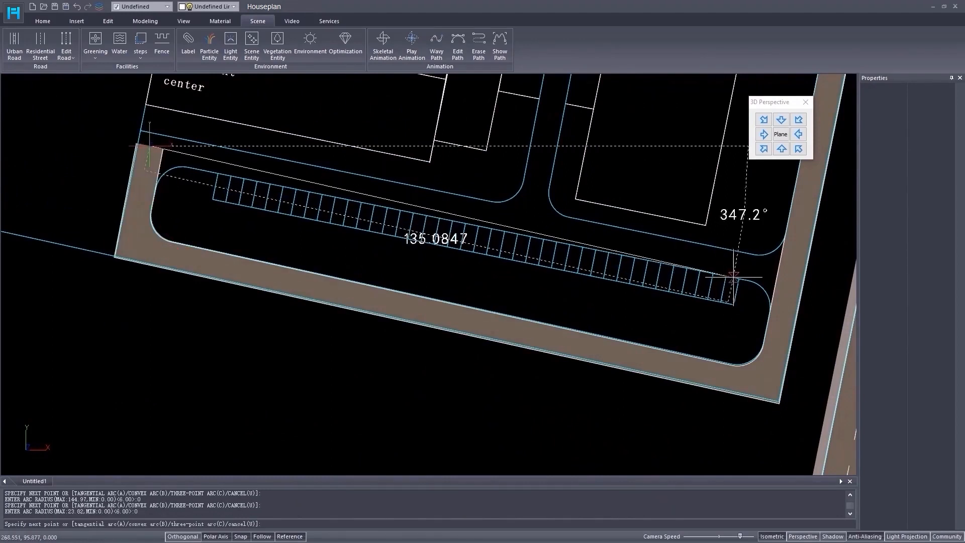
left_click(791, 277)
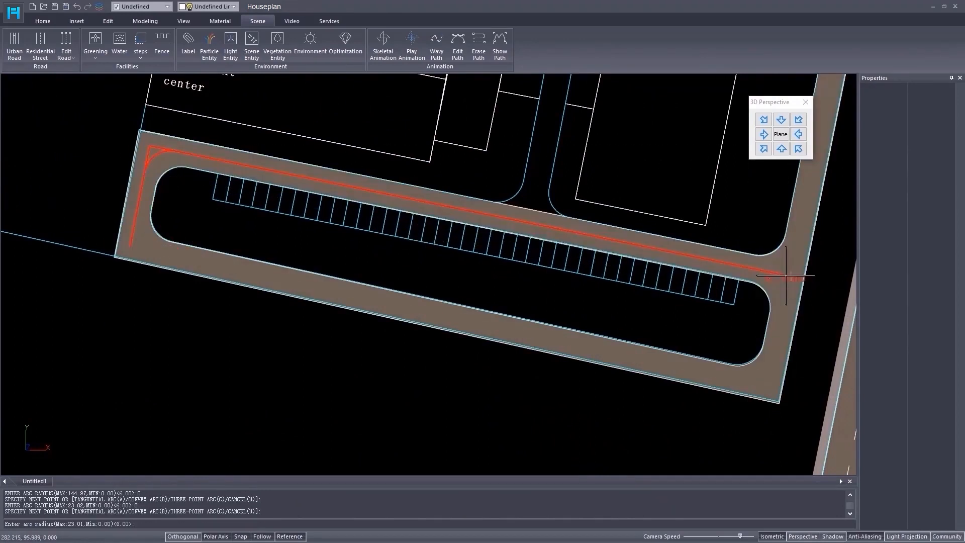
type("0")
key("Return")
scroll(520, 339, "down", 6)
key("Return")
- Draw a residential street about 131 long from the upper outpatient center, south of the inpatient center, to the eastern residential street
middle_click_drag(538, 226, 460, 375)
key("Return")
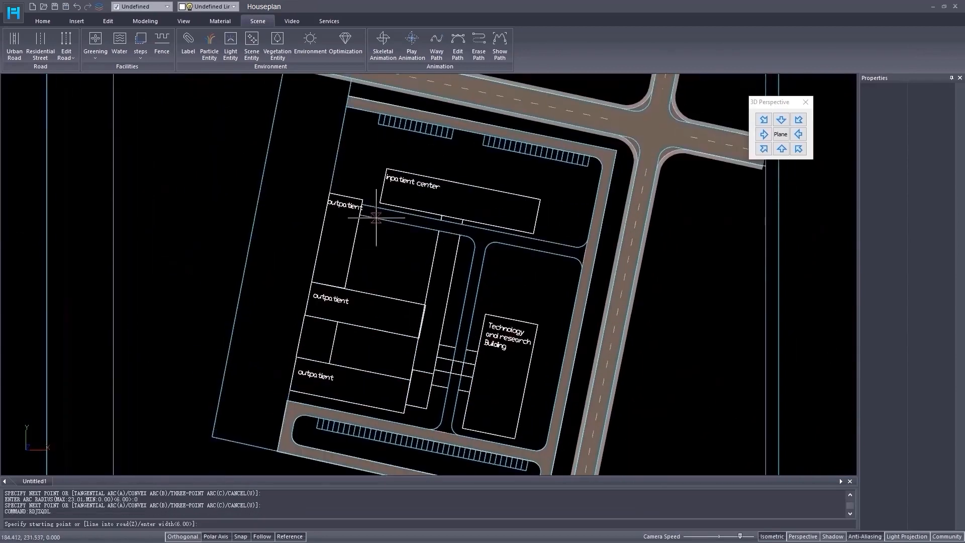
scroll(374, 216, "up", 7)
left_click(328, 194)
scroll(327, 211, "down", 3)
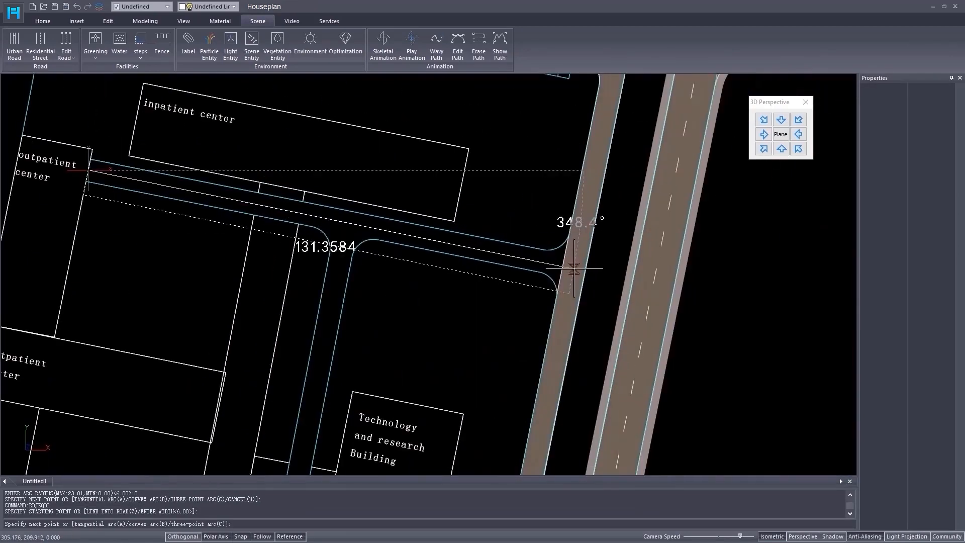
left_click(573, 269)
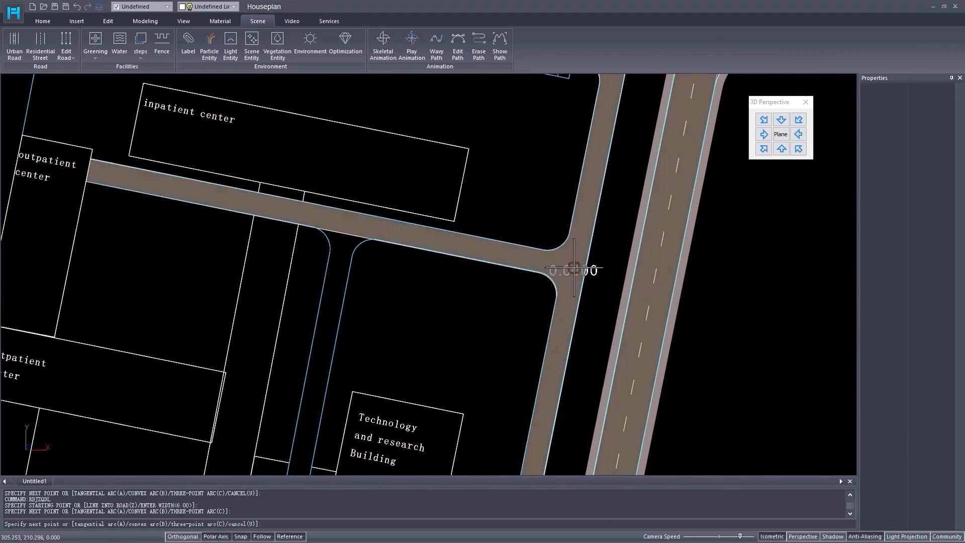
key("Return")
- Draw a residential street from the one below the inpatient center south to the parking loop, west of the Technology and research Building
middle_click_drag(382, 349, 466, 302)
key("Return")
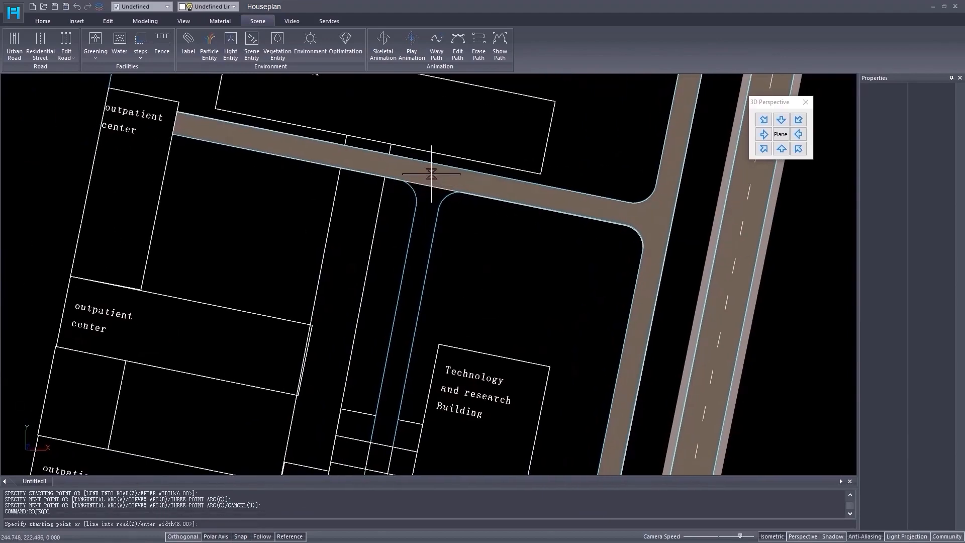
left_click(431, 174)
scroll(432, 174, "down", 3)
scroll(458, 282, "up", 3)
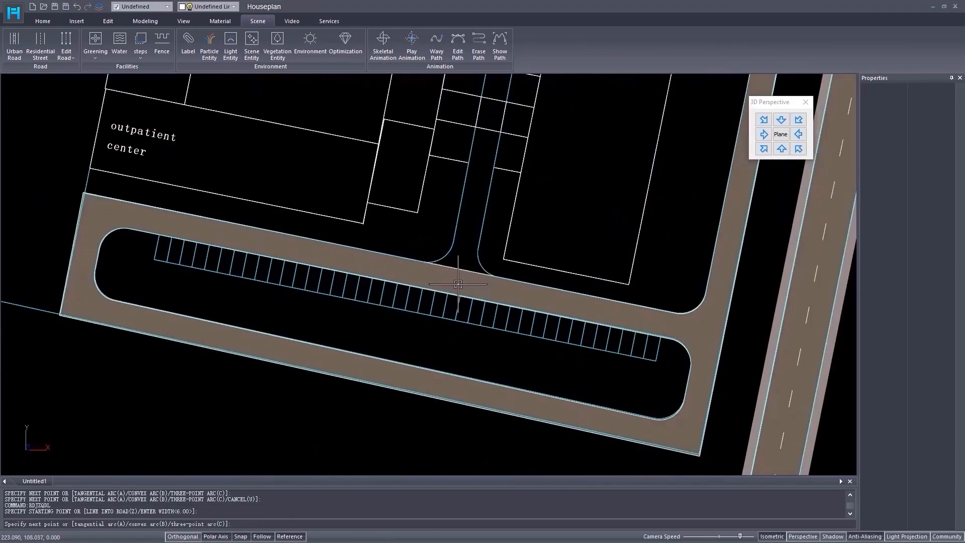
left_click(458, 284)
key("Return")
scroll(453, 297, "down", 4)
middle_click_drag(471, 227, 468, 343)
scroll(462, 341, "down", 1)
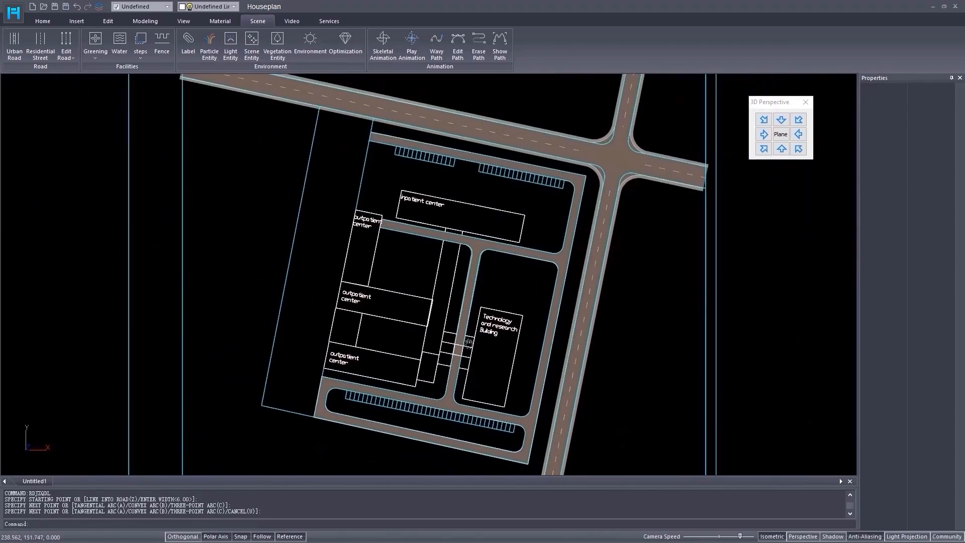
- Draw a closed polygon plane over the long strip west of the hospital buildings, from the northern main road to the site's southern boundary
left_click(46, 23)
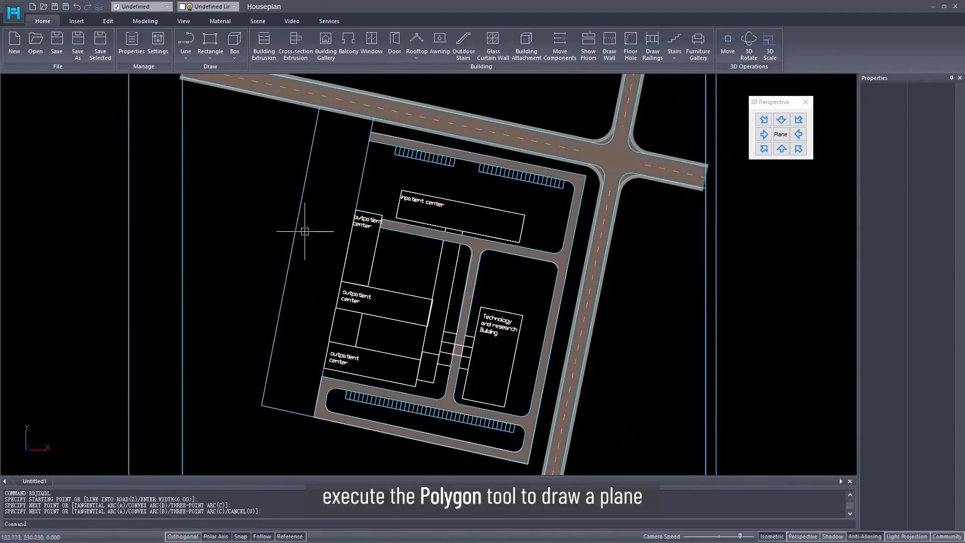
left_click(211, 58)
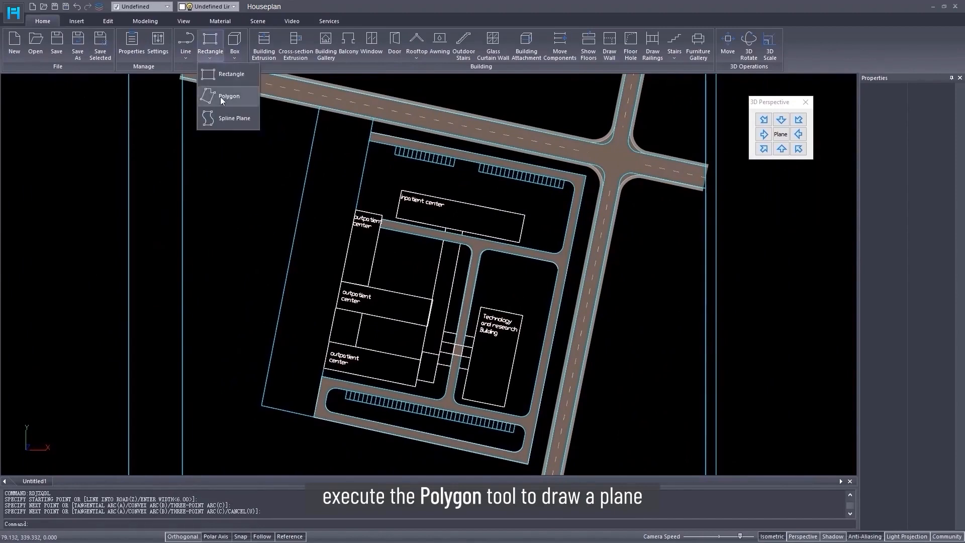
left_click(222, 102)
scroll(308, 178, "up", 3)
scroll(308, 178, "up", 2)
left_click(308, 161)
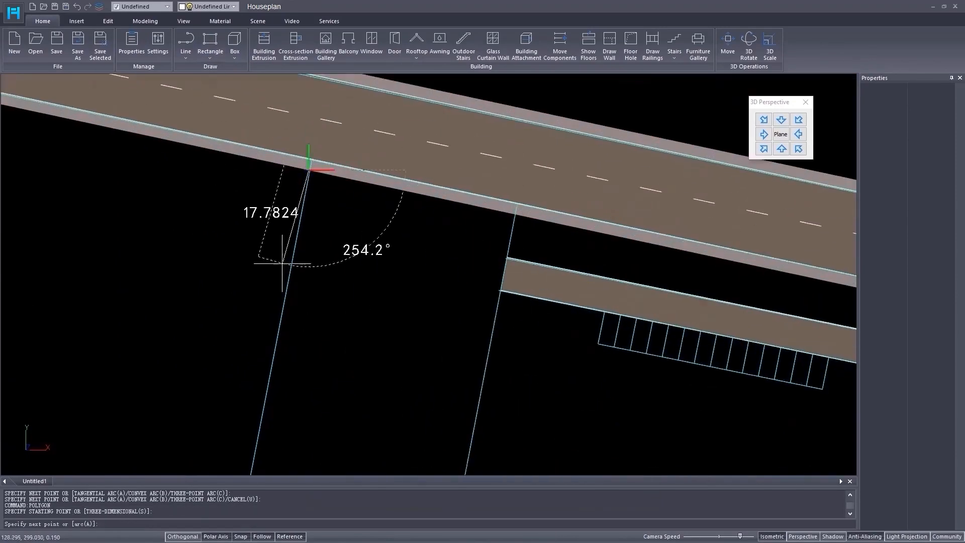
scroll(286, 274, "down", 7)
scroll(309, 392, "up", 5)
left_click(311, 391)
scroll(447, 420, "down", 6)
scroll(465, 187, "up", 4)
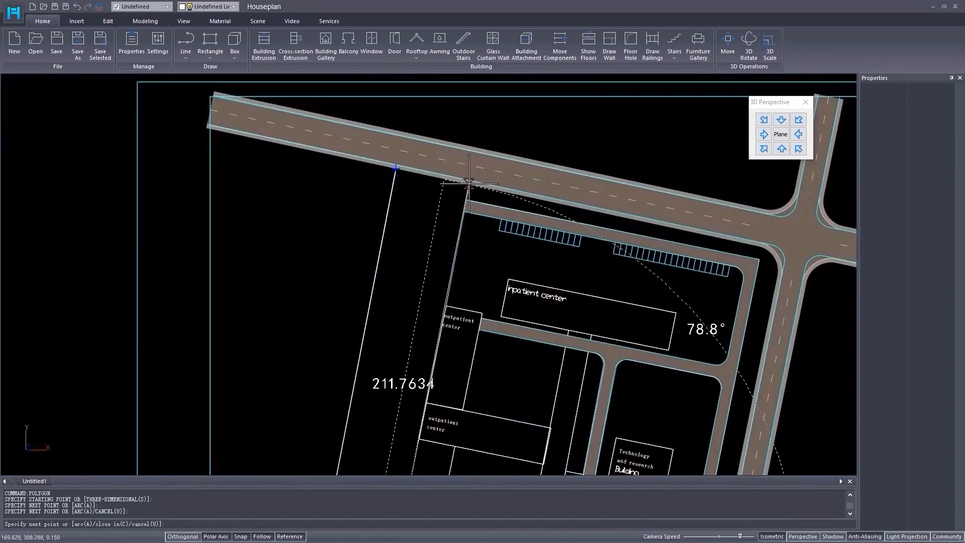
left_click(469, 184)
double_click(396, 167)
scroll(396, 249, "down", 3)
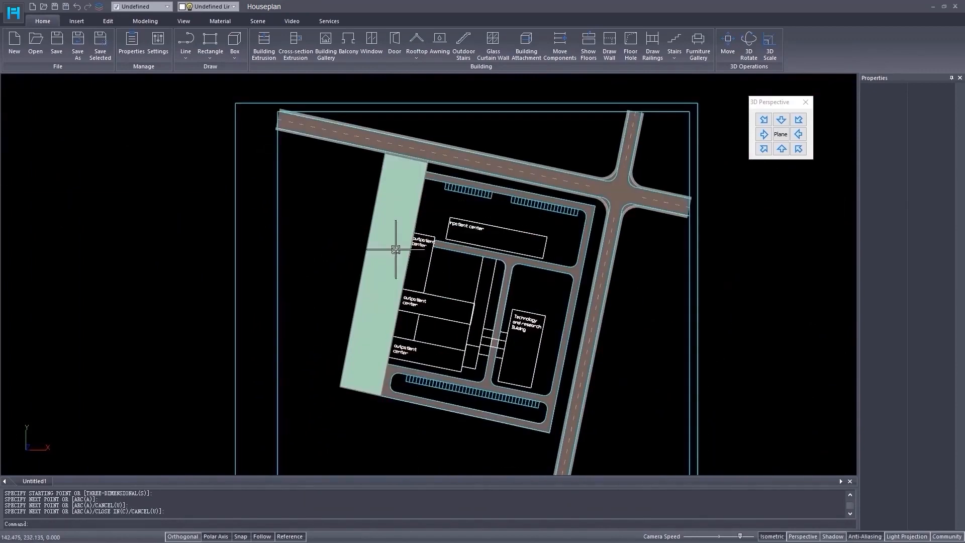
- Draw a closed polygon plane over the western parking row along the northern residential street
key("space")
scroll(387, 201, "up", 8)
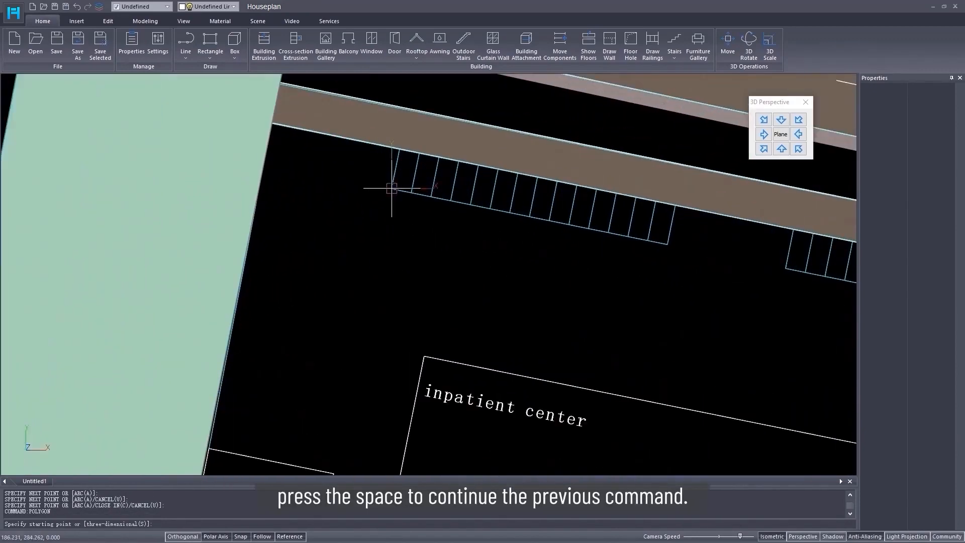
left_click(392, 189)
left_click(669, 245)
left_click(675, 206)
left_click(398, 149)
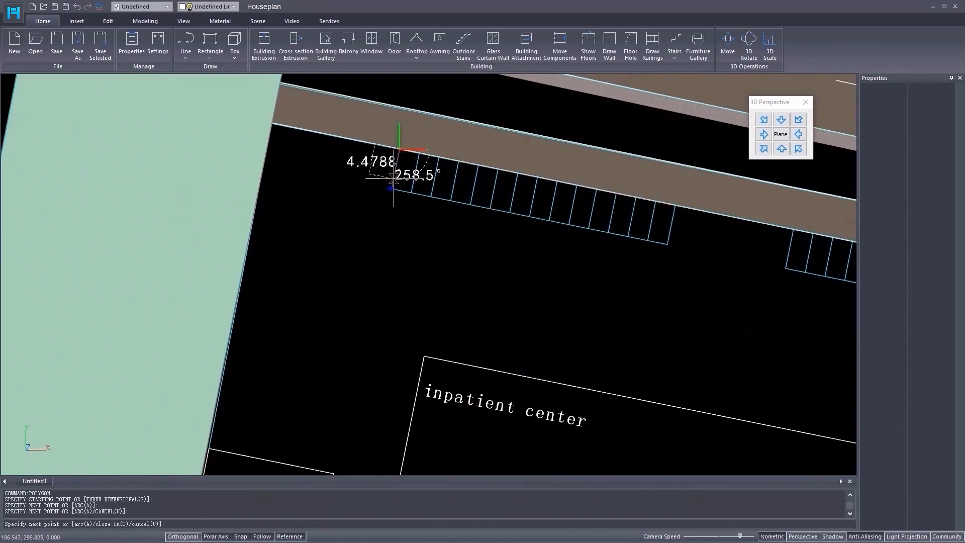
left_click(391, 189)
- Draw a closed polygon plane over the eastern parking row along the northern residential street
key("space")
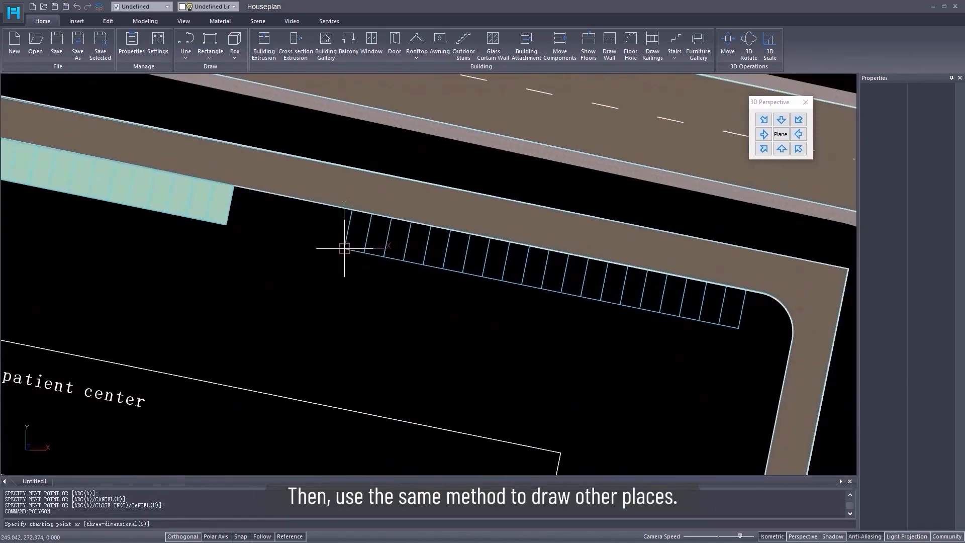
left_click(344, 248)
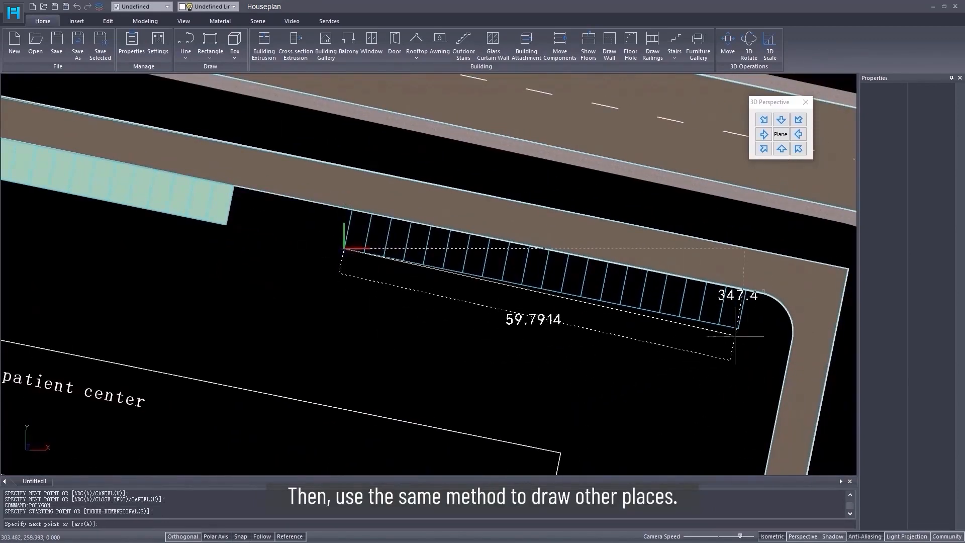
left_click(745, 288)
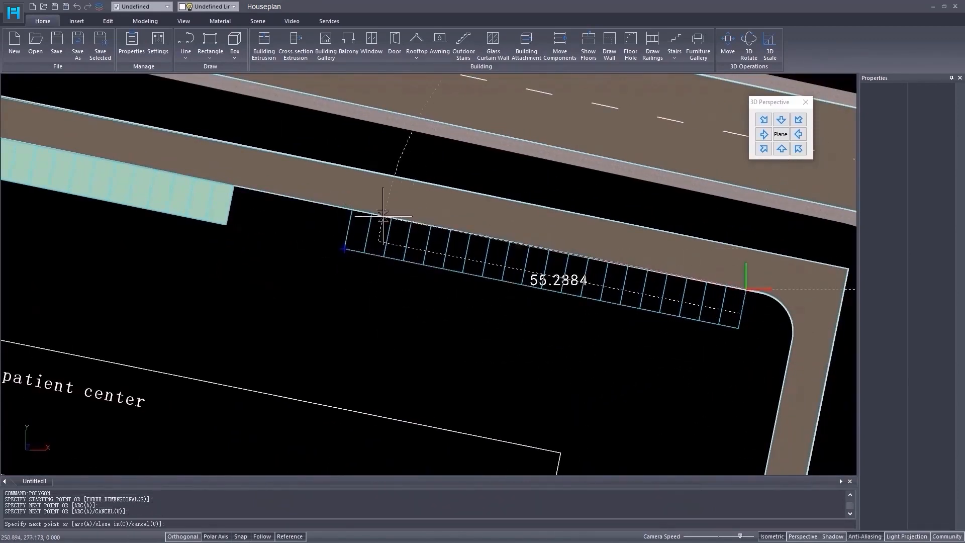
left_click(352, 208)
left_click(344, 248)
- Draw polygon planes over the southern parking row and the two patches flanking the inner street west of the Technology and research Building
key("space")
scroll(367, 321, "down", 5)
middle_click_drag(367, 321, 485, 175)
scroll(485, 175, "down", 3)
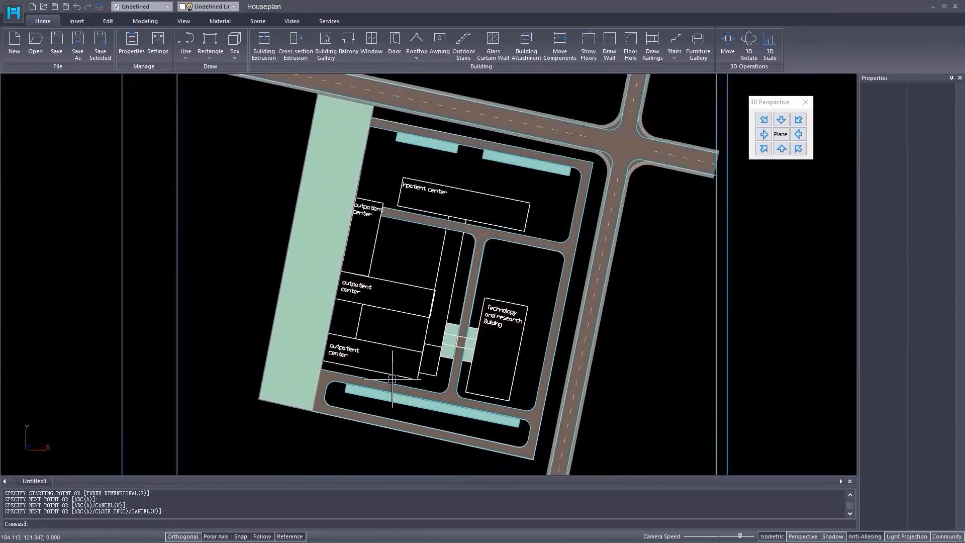
middle_click_drag(411, 339, 416, 361)
scroll(417, 360, "down", 2)
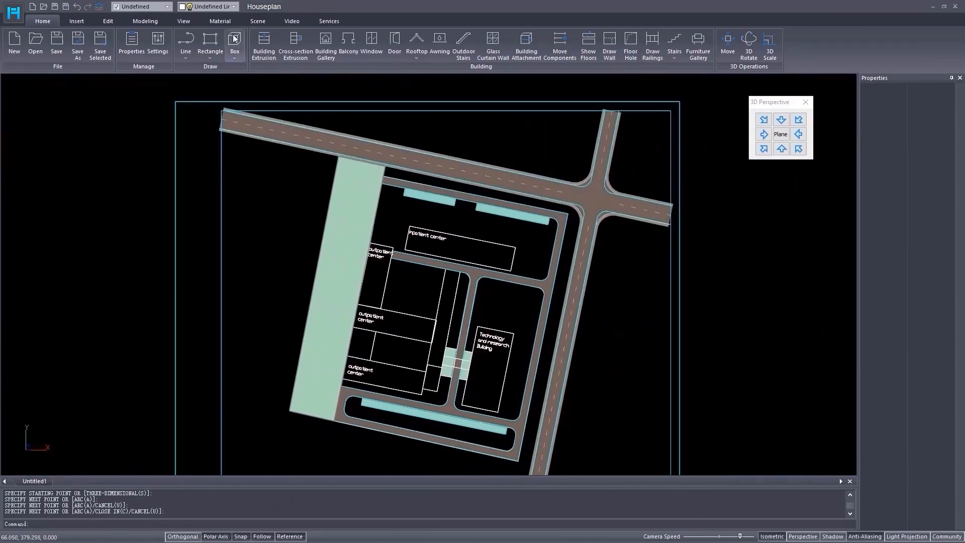
- Apply Slabstone material 6 to the long western strip and the two patches flanking the inner street, using single-side application
left_click(222, 20)
left_click(35, 43)
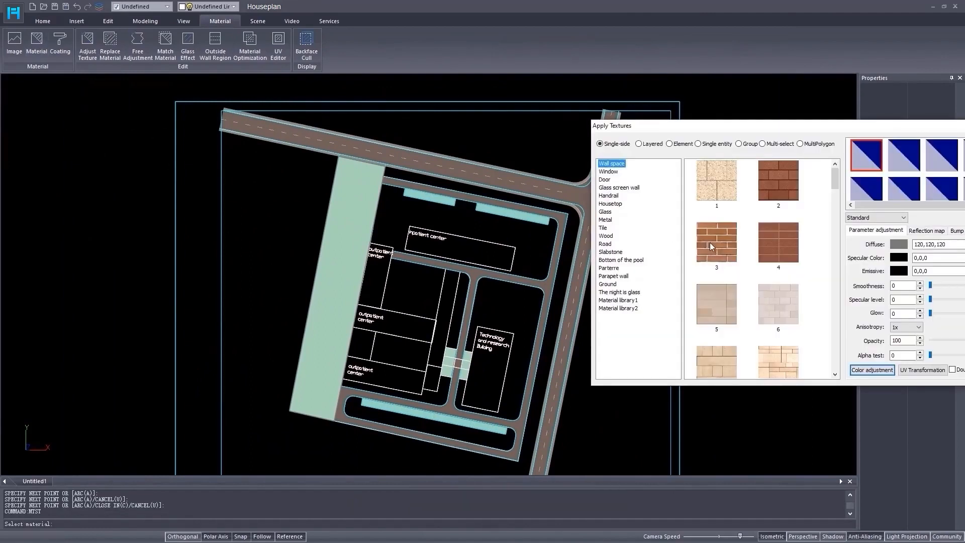
left_click(611, 252)
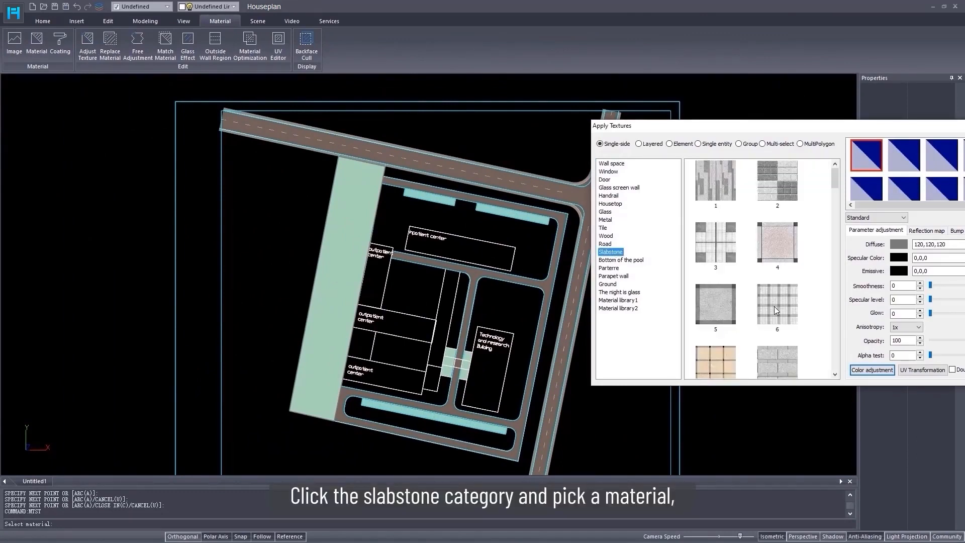
left_click(775, 308)
left_click(345, 271)
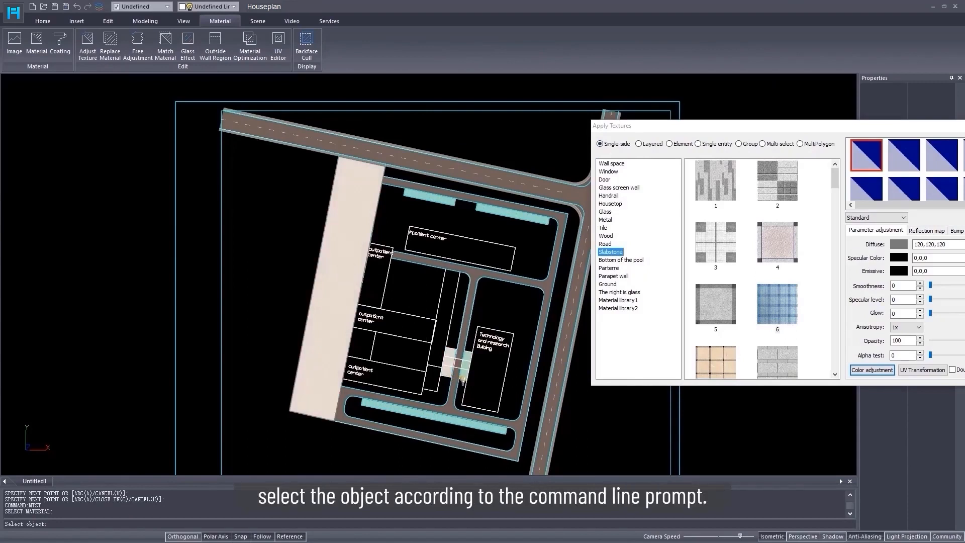
left_click(612, 252)
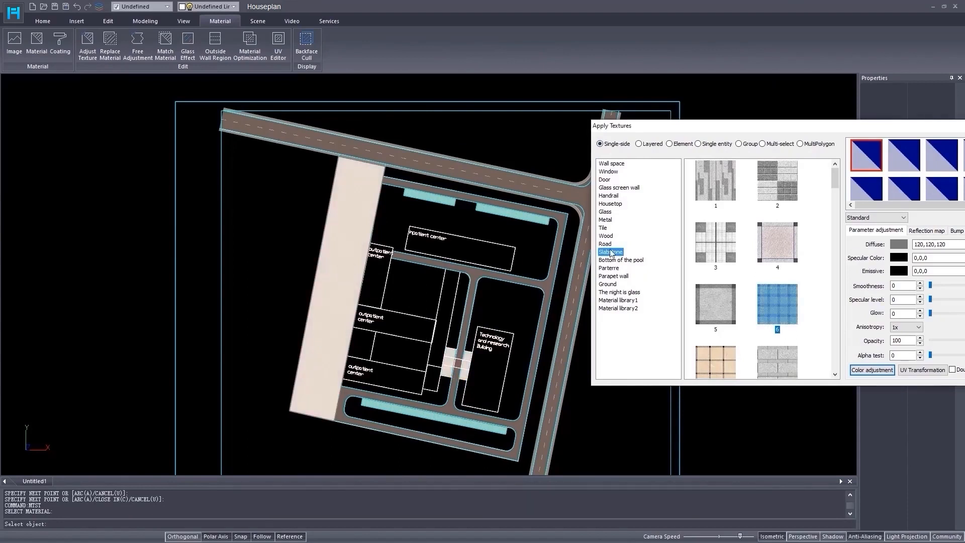
- Apply the Ground grass-paver texture after Mask to the two northern parking planes and the southern parking plane
left_click(608, 284)
scroll(715, 327, "down", 10)
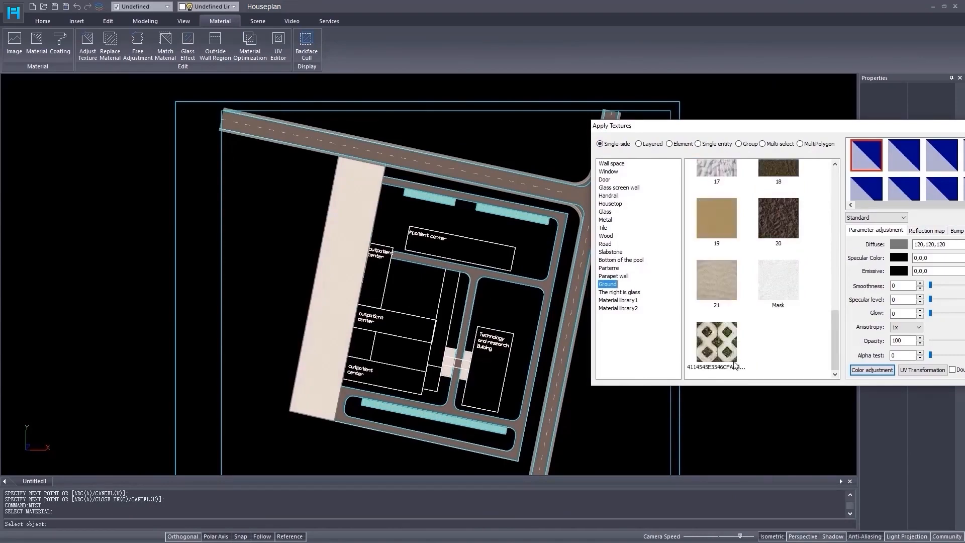
left_click(715, 345)
scroll(442, 204, "up", 3)
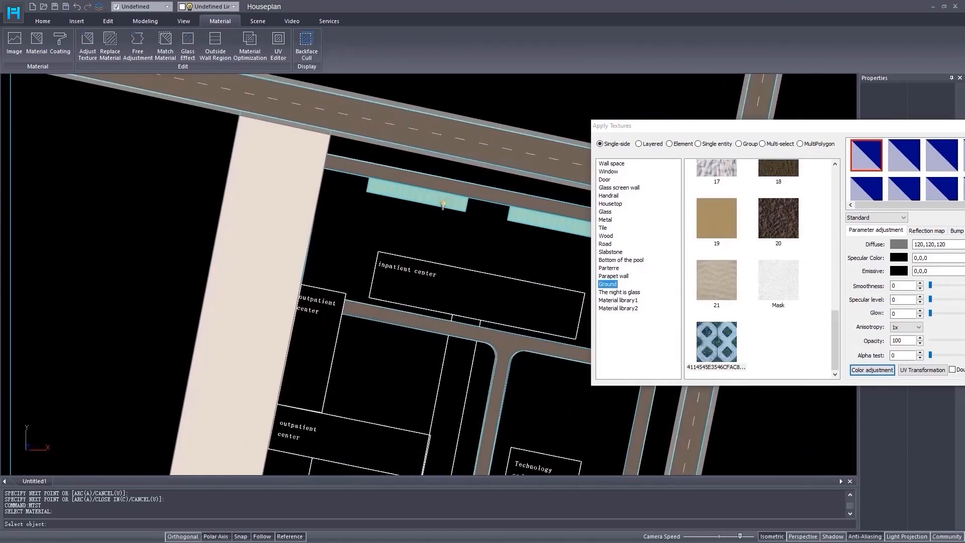
scroll(531, 223, "up", 3)
left_click(521, 218)
scroll(483, 240, "down", 4)
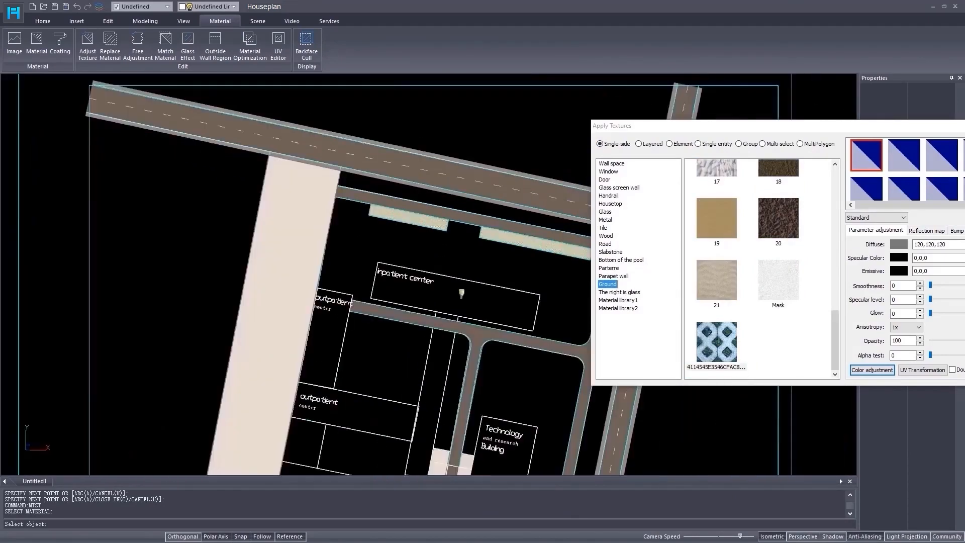
middle_click_drag(459, 290, 470, 112)
scroll(353, 353, "up", 3)
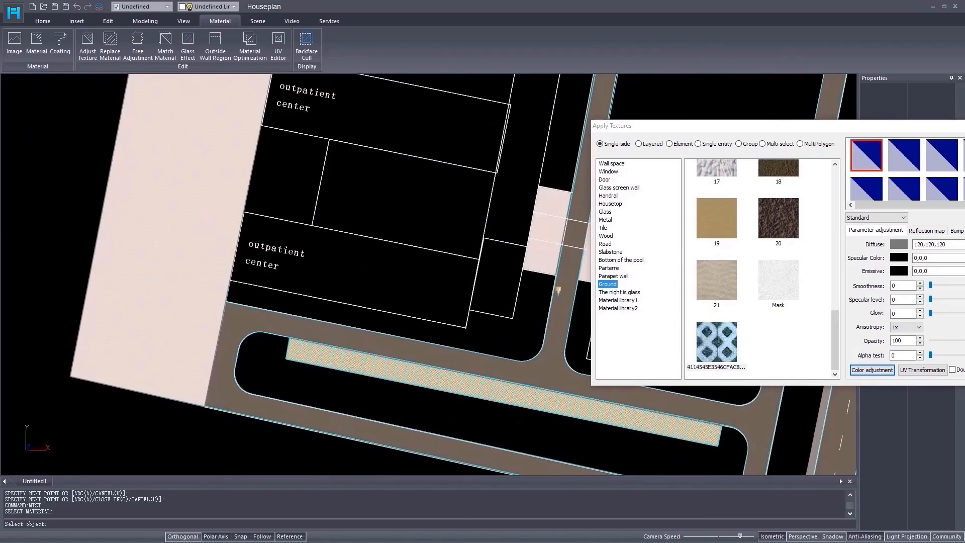
scroll(351, 365, "down", 5)
key("Escape")
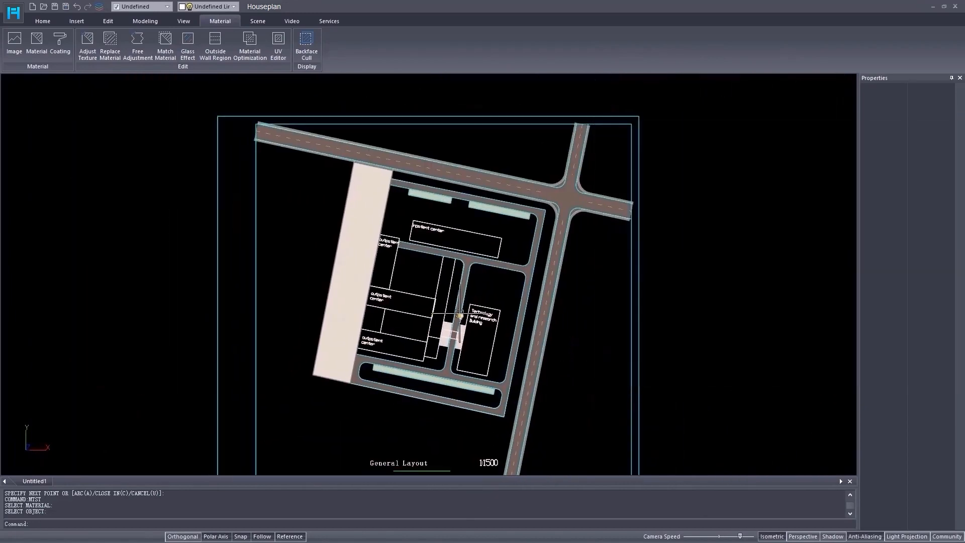
- Draw a closed polygon base plane along the four corners of the inpatient center outline
middle_click_drag(459, 303, 492, 290)
scroll(467, 294, "down", 1)
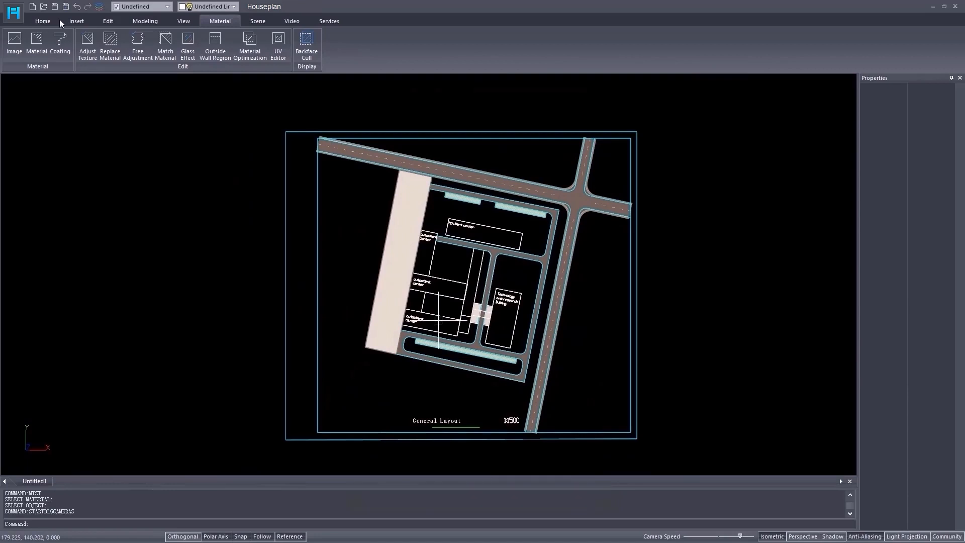
left_click(42, 22)
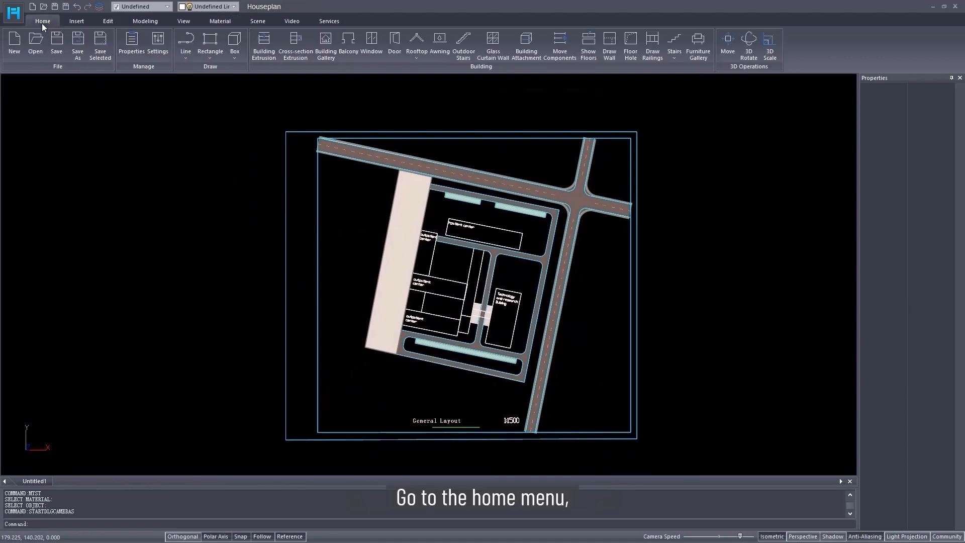
left_click(207, 59)
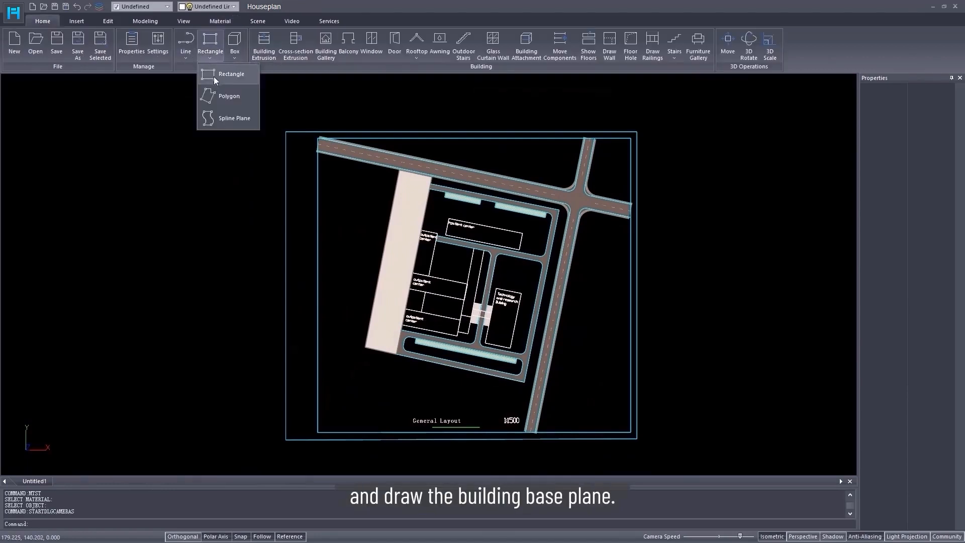
left_click(237, 115)
scroll(476, 220, "up", 3)
scroll(470, 223, "up", 3)
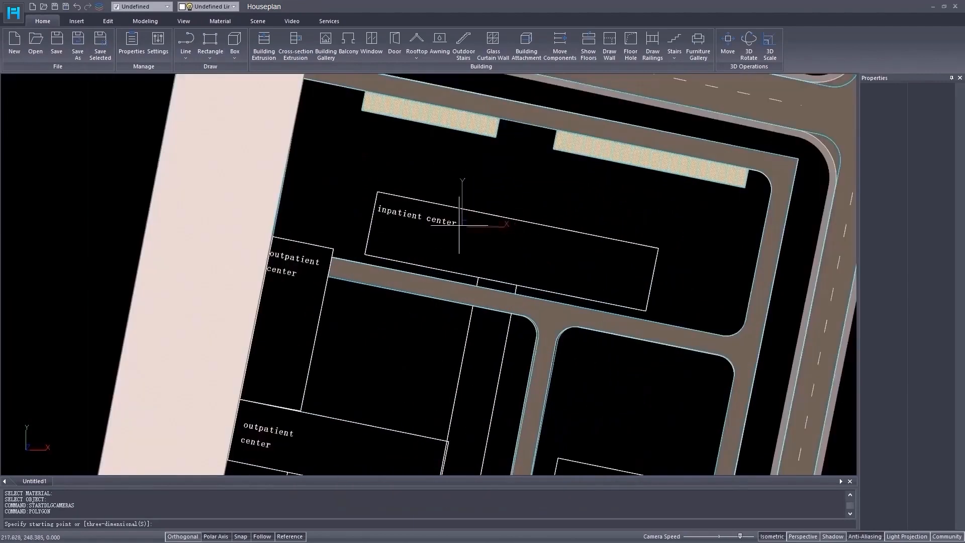
left_click(378, 191)
left_click(659, 248)
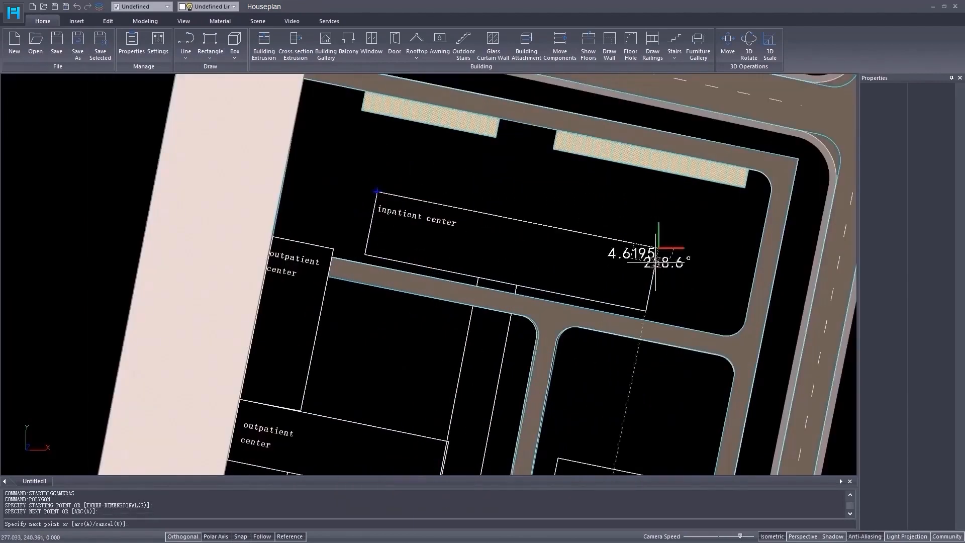
left_click(646, 311)
left_click(366, 254)
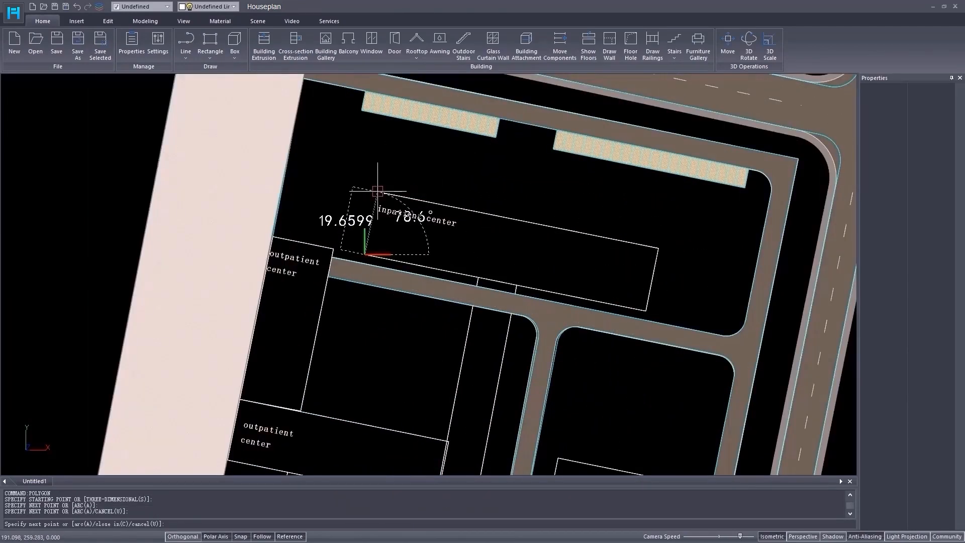
left_click(377, 192)
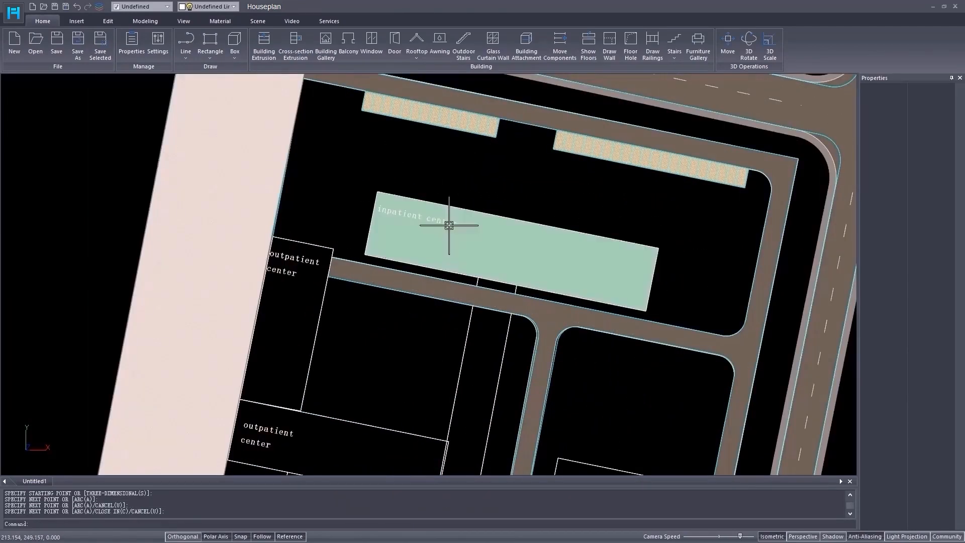
- Extrude the inpatient center's base plane into a 10-floor building and delete the parapet on its roof
left_click(264, 46)
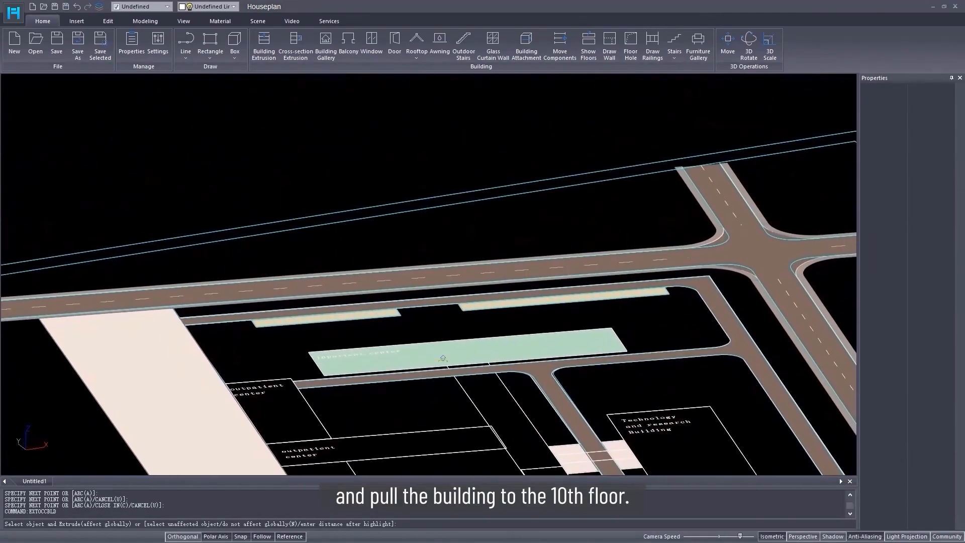
left_click_drag(440, 347, 440, 248)
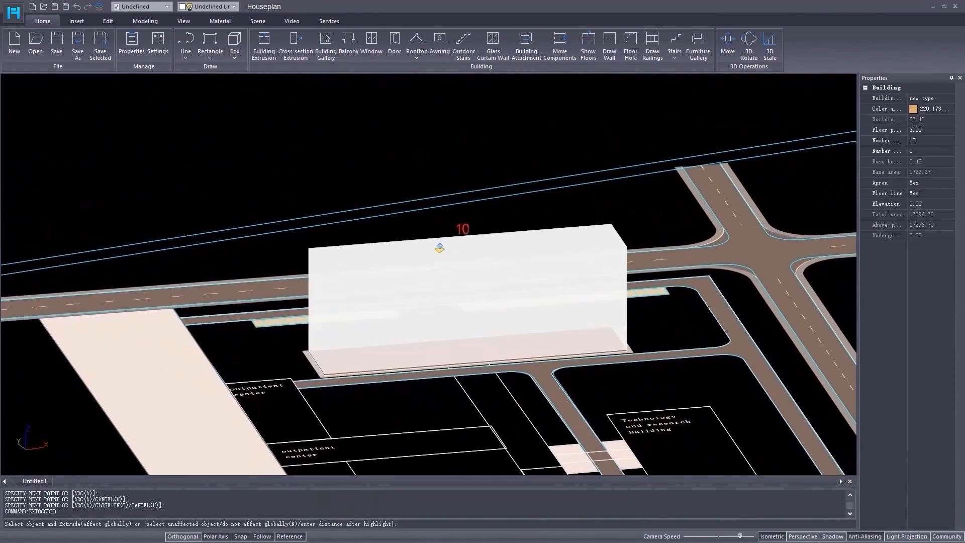
left_click(440, 248)
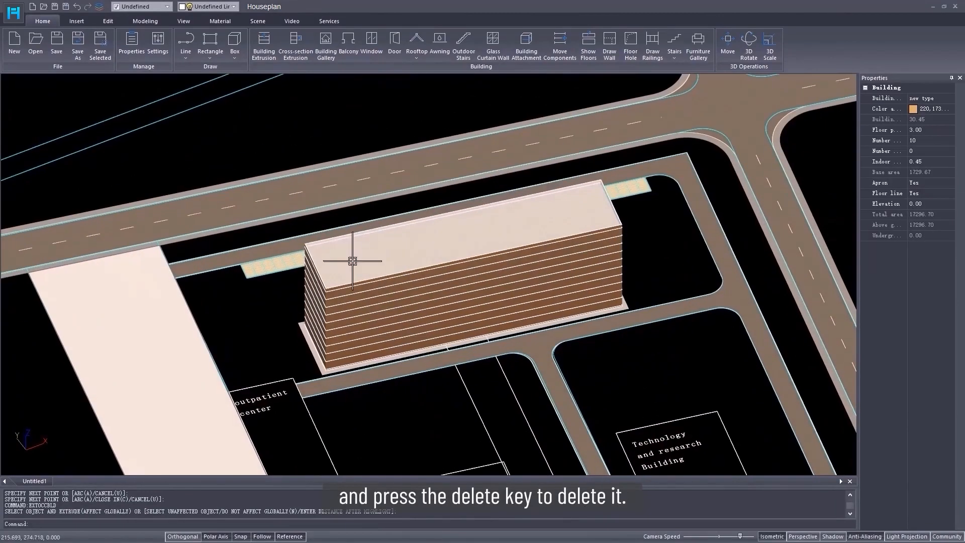
left_click(350, 254)
key("Delete")
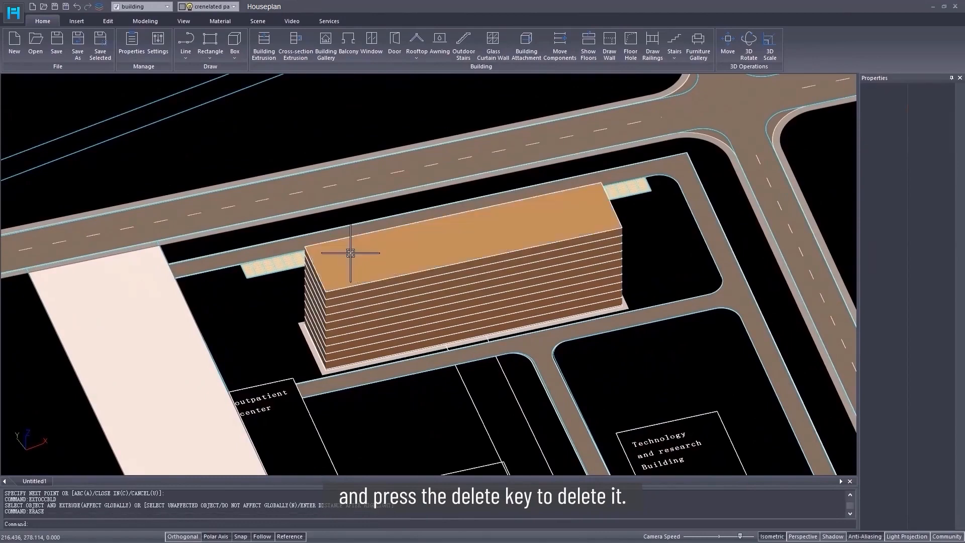
- Draw a rectangle plane across the west end of the inpatient building's roof and set its width to 9.82
left_click(210, 57)
left_click(220, 75)
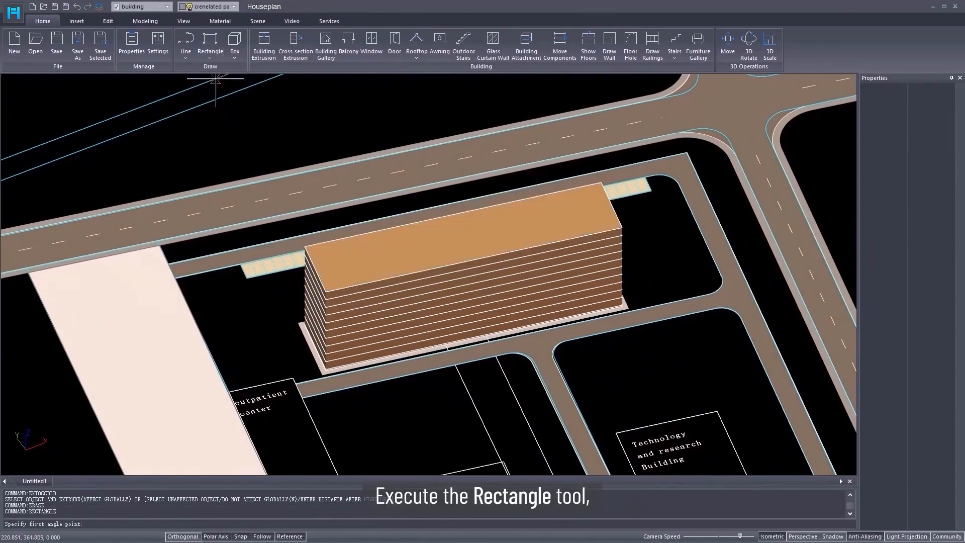
scroll(356, 302, "up", 5)
left_click(324, 266)
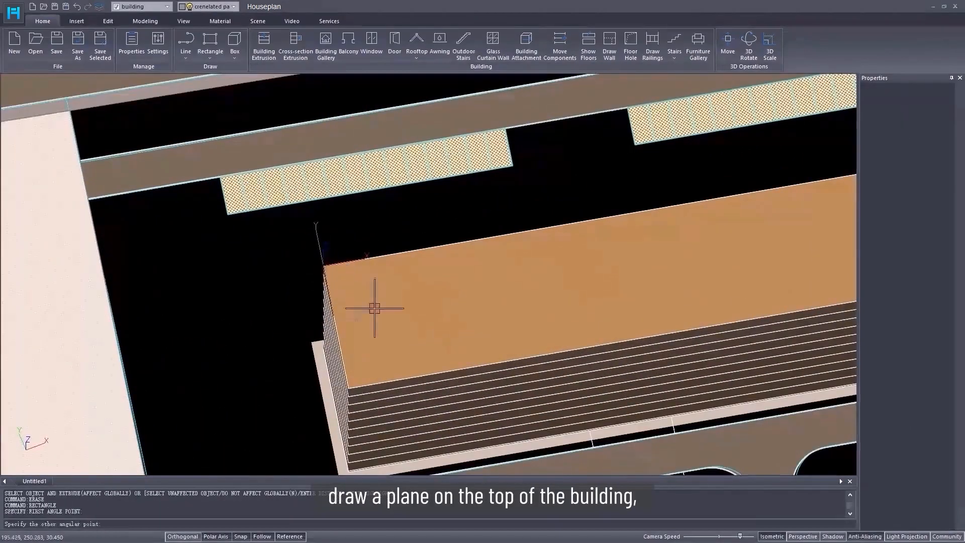
left_click(414, 376)
left_click(390, 344)
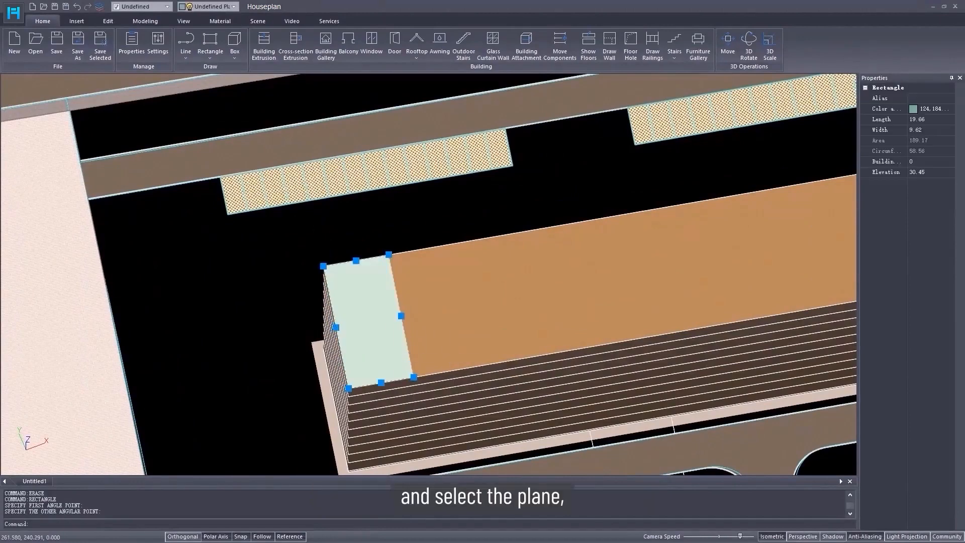
left_click(906, 129)
type("9.8")
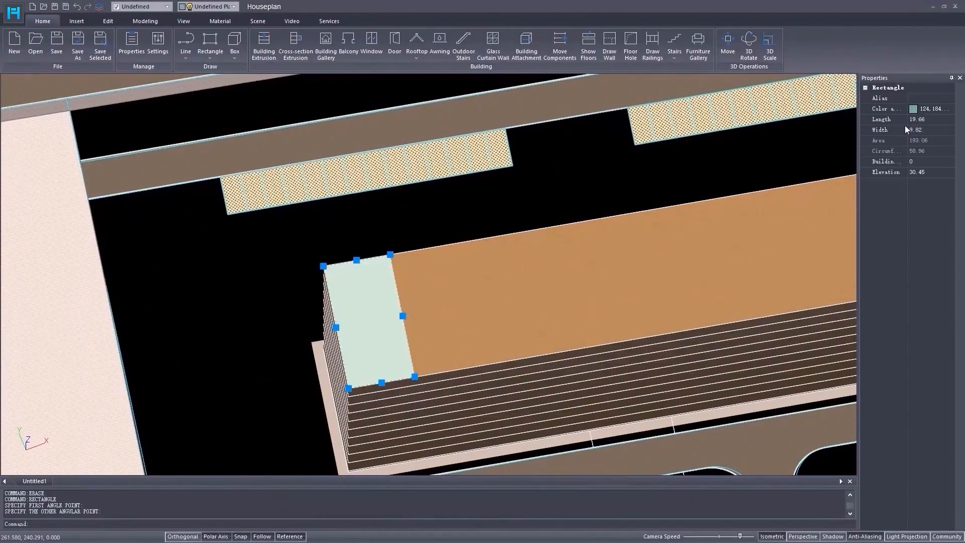
- Copy the rectangle plane from the roof's west end to its east end, aligning its outer corner with the roof corner
right_click(397, 347)
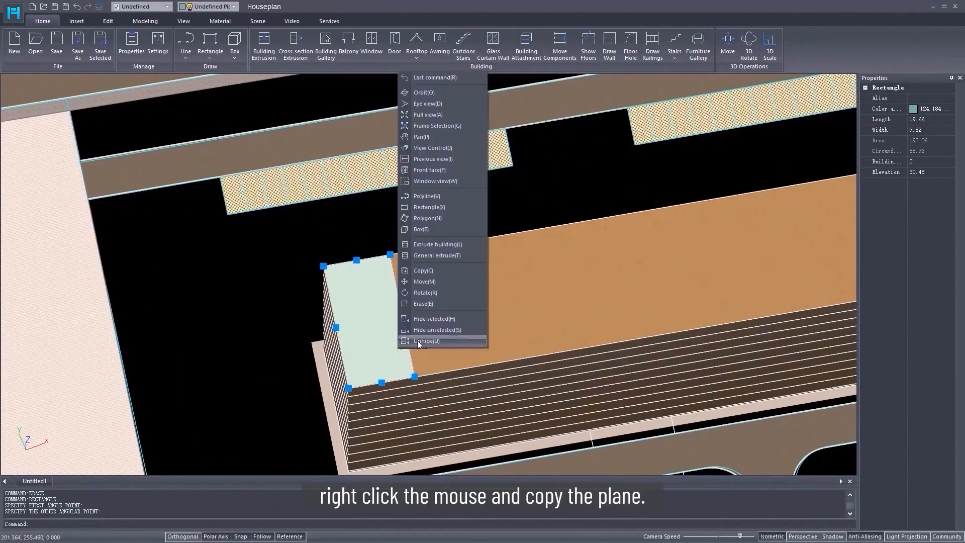
left_click(428, 272)
left_click(415, 376)
scroll(554, 325, "down", 3)
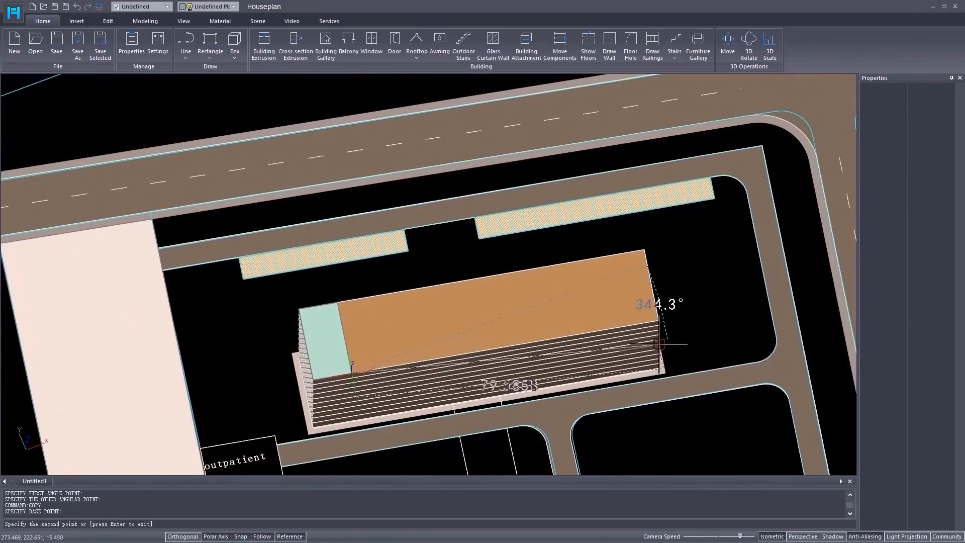
left_click(647, 309)
key("Return")
- Raise the rectangle at the west end of the inpatient building's roof by 3 with Cross-section Extrusion
scroll(453, 361, "up", 3)
middle_click_drag(453, 360, 334, 344)
left_click(295, 43)
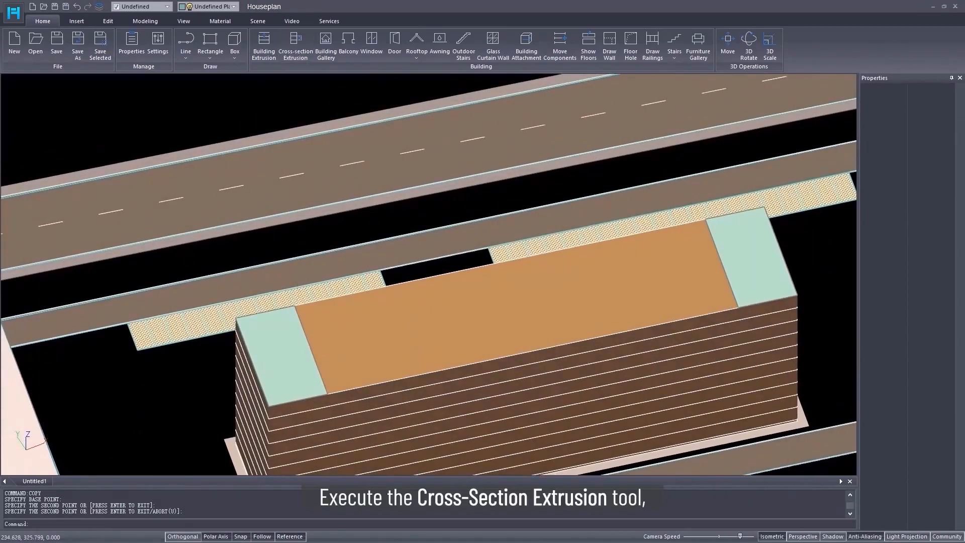
left_click(277, 348)
type("3")
key("Return")
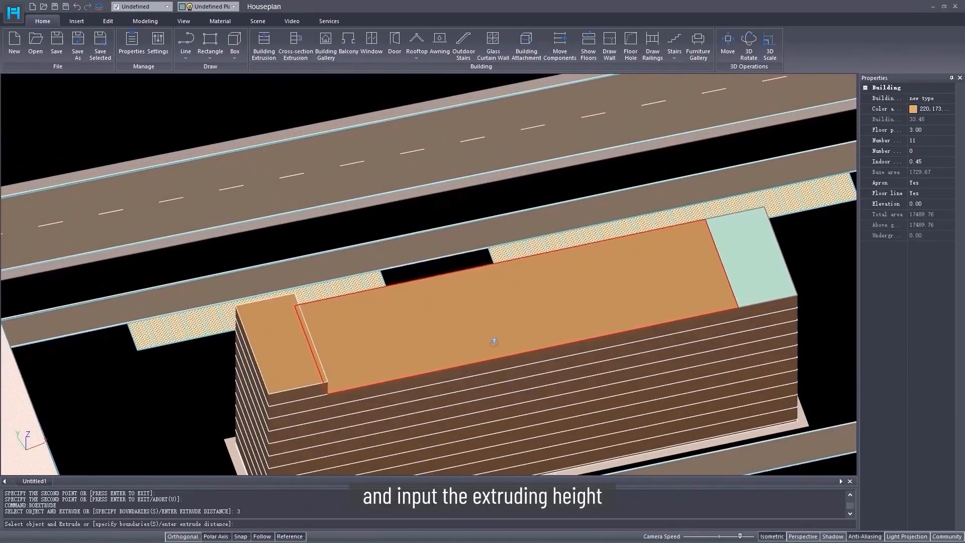
- Raise the rectangle at the east end of the inpatient building's roof by 3 with Cross-section Extrusion
left_click(755, 287)
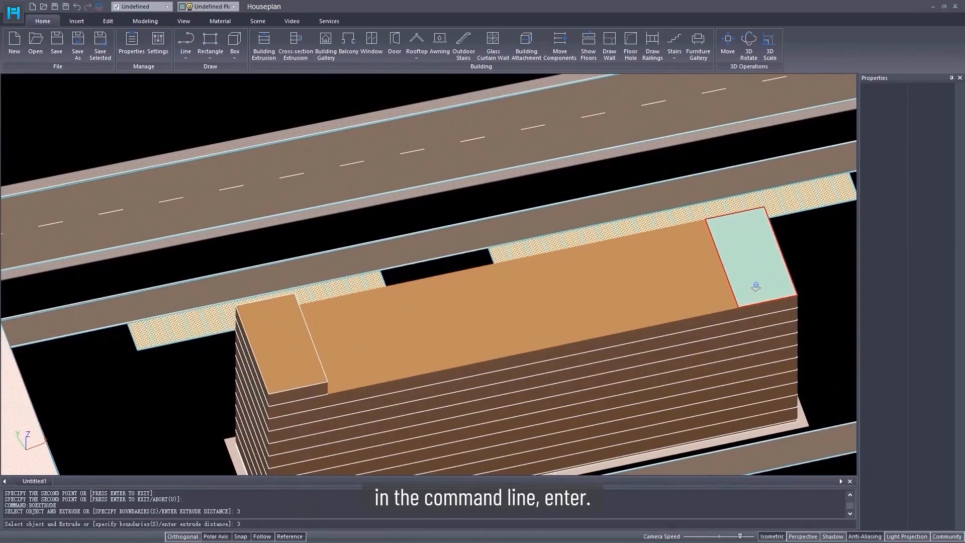
key("Return")
middle_click_drag(471, 384, 435, 360)
- Set the inpatient building's floor heights to 5.3 for floor 11, 4.8 for floor 10, 4 for floors 2–9 and 4.15 for floor 1
left_click(456, 368)
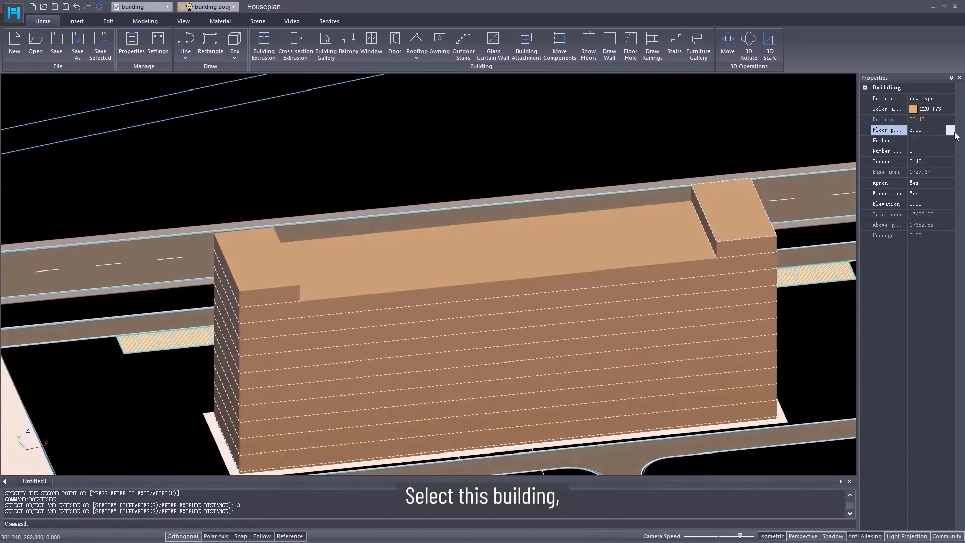
left_click(952, 131)
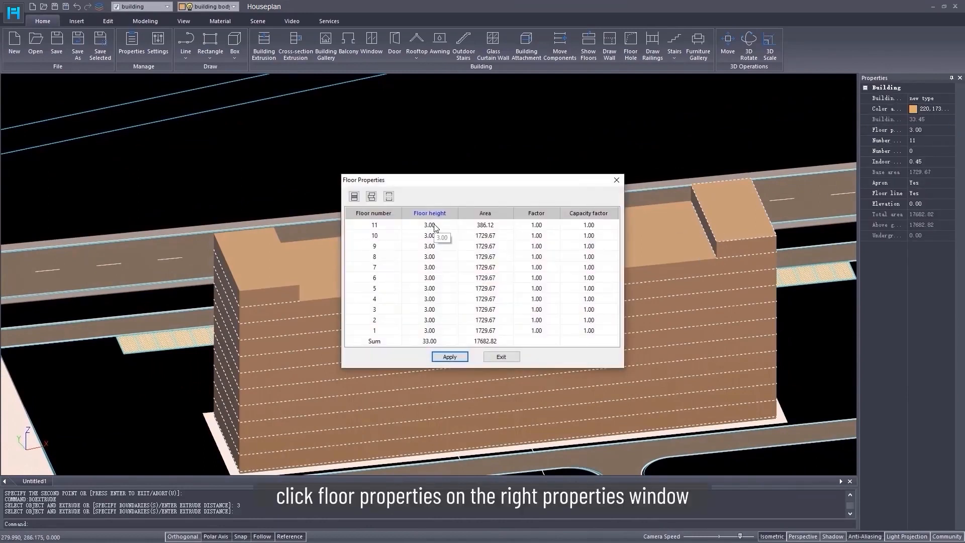
double_click(444, 225)
type("5")
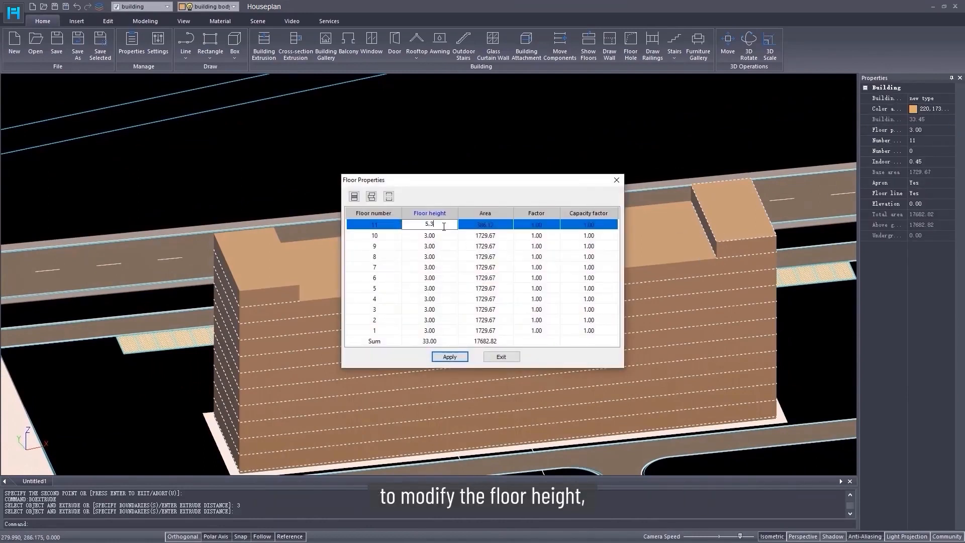
type(".3")
left_click(445, 236)
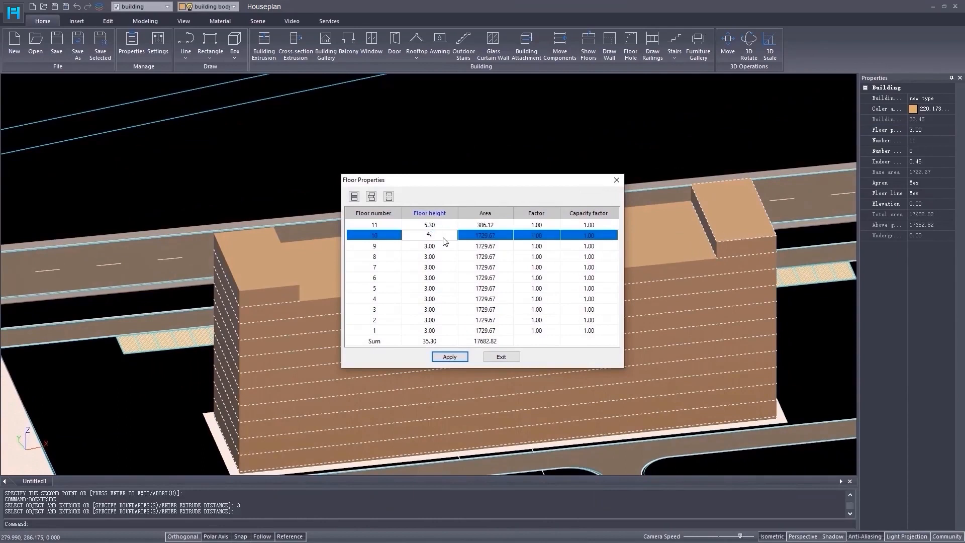
left_click(440, 248)
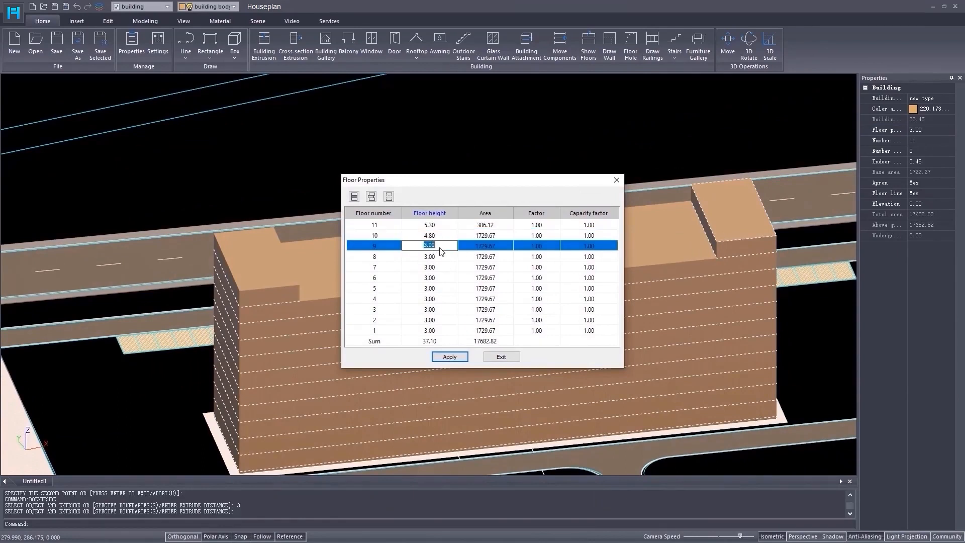
left_click(432, 332)
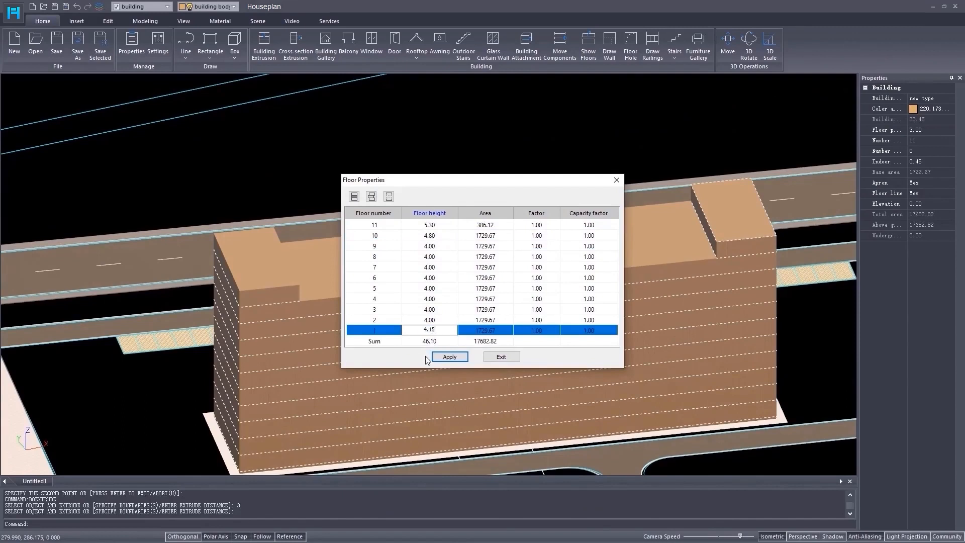
left_click(449, 359)
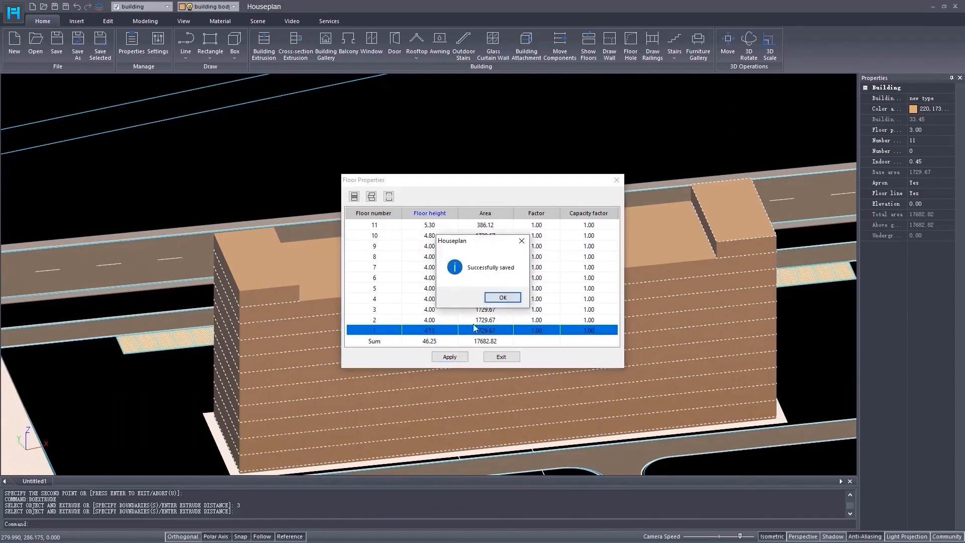
left_click(500, 300)
left_click(617, 180)
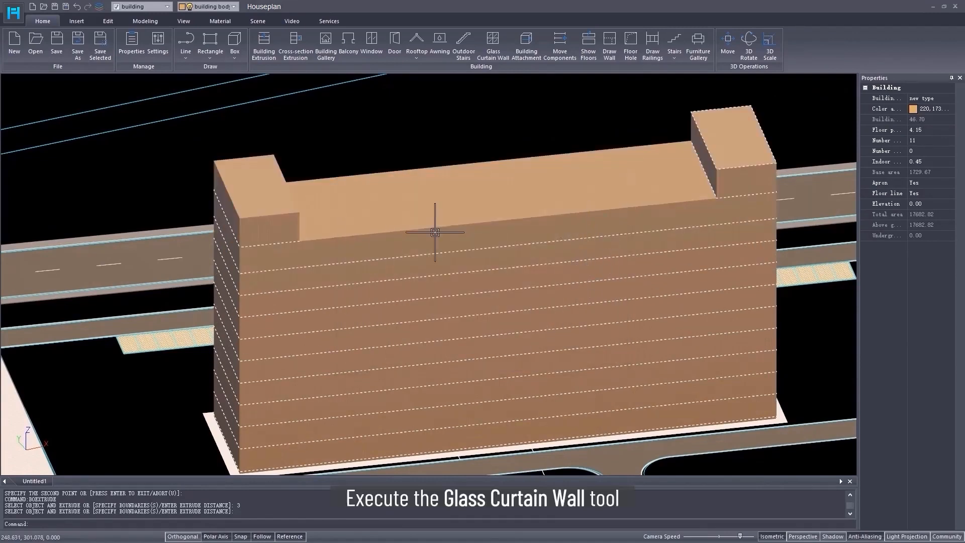
- Draw glass curtain wall 5 freely over the full height of the front face below the raised west end
left_click(492, 57)
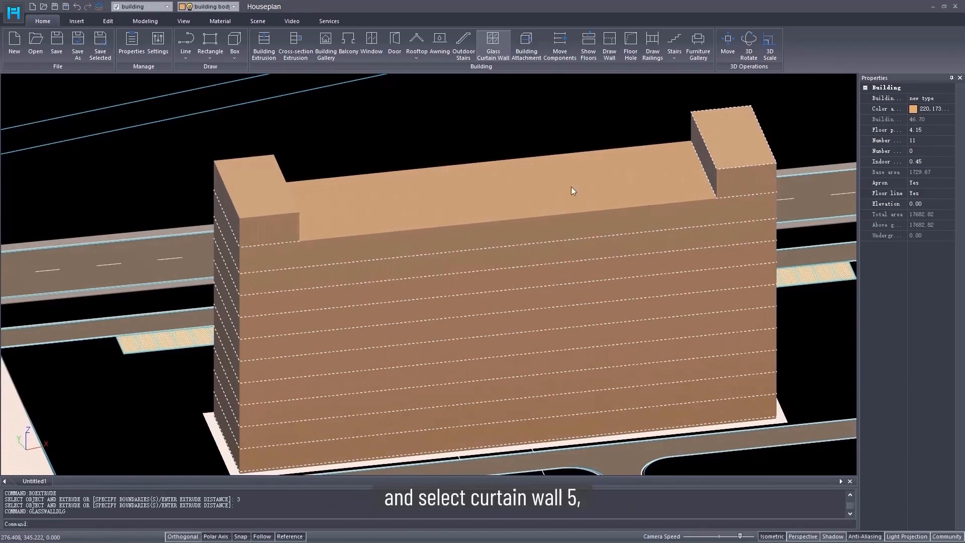
left_click(651, 269)
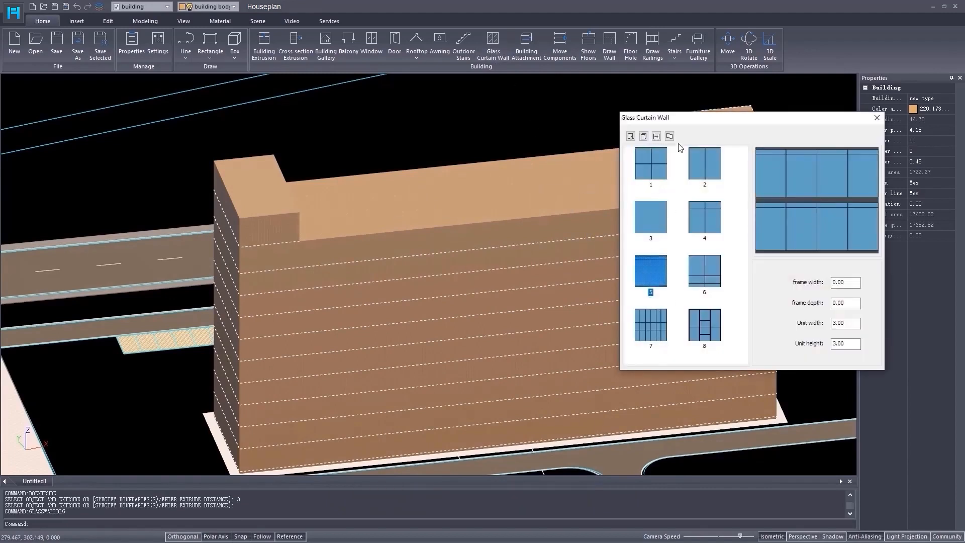
left_click(669, 137)
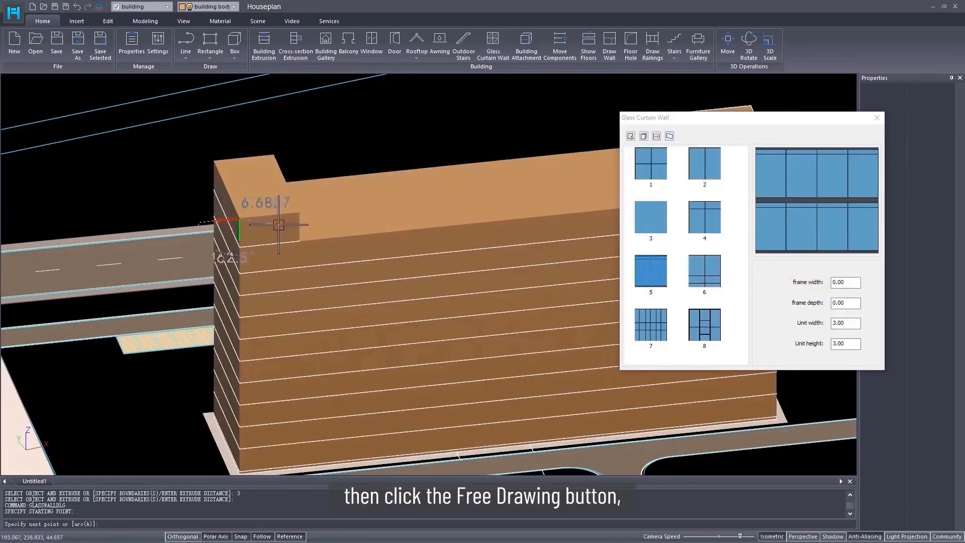
left_click(300, 212)
scroll(377, 209, "up", 4)
scroll(345, 306, "up", 2)
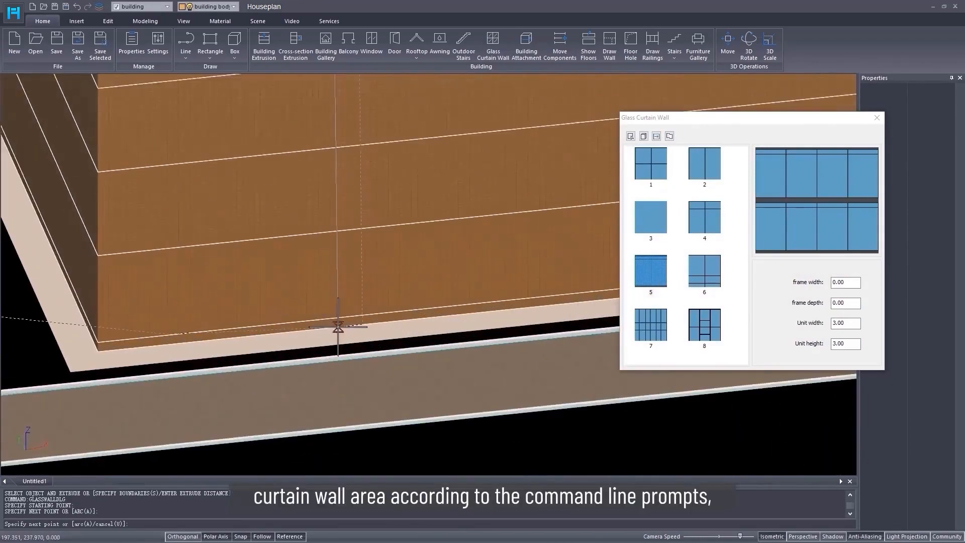
left_click(326, 330)
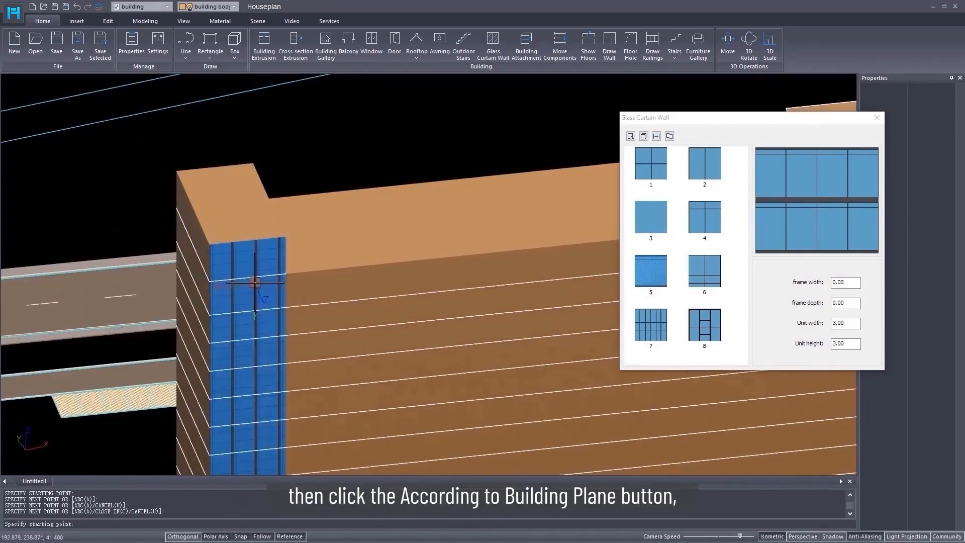
right_click(255, 282)
- Apply curtain wall 5 by building plane to the west end face and the inner side of the raised west block
left_click(631, 137)
middle_click_drag(300, 357, 312, 364)
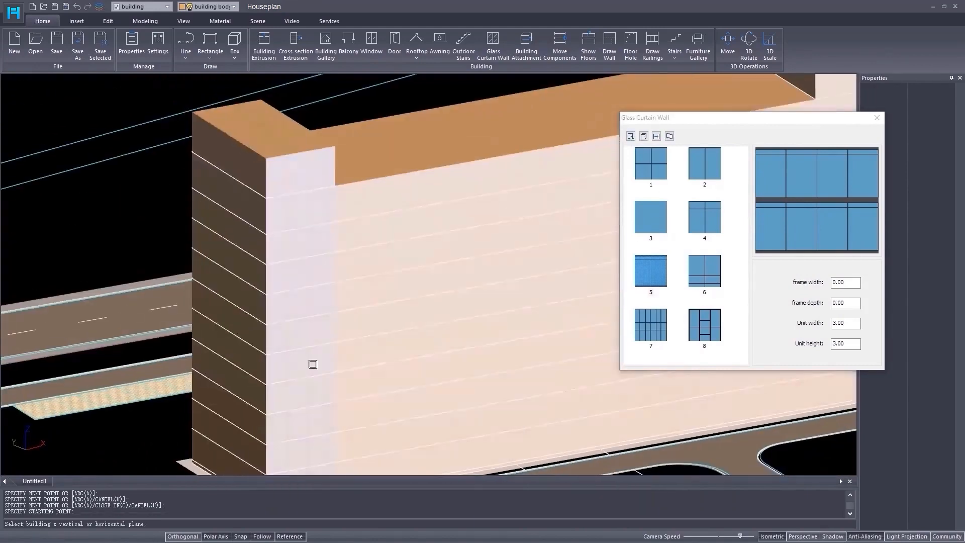
left_click(239, 360)
middle_click_drag(239, 360, 168, 351)
left_click(355, 168)
middle_click_drag(370, 318, 431, 329)
middle_click_drag(366, 352, 334, 306)
scroll(332, 310, "down", 3)
right_click(333, 313)
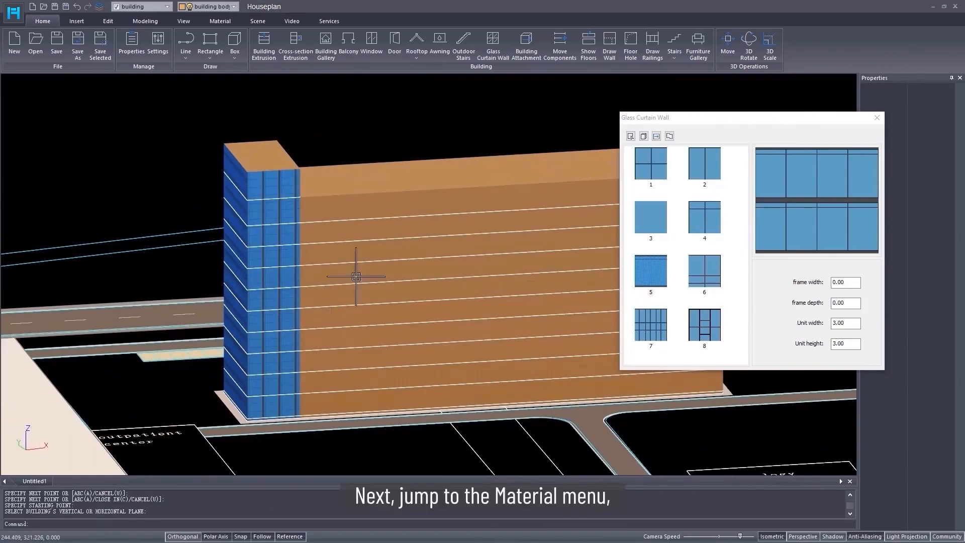
- Adjust the west curtain wall's texture with face editing, setting the rotation angle to 0 and the vertical panning to 0.555
left_click(213, 20)
left_click(80, 55)
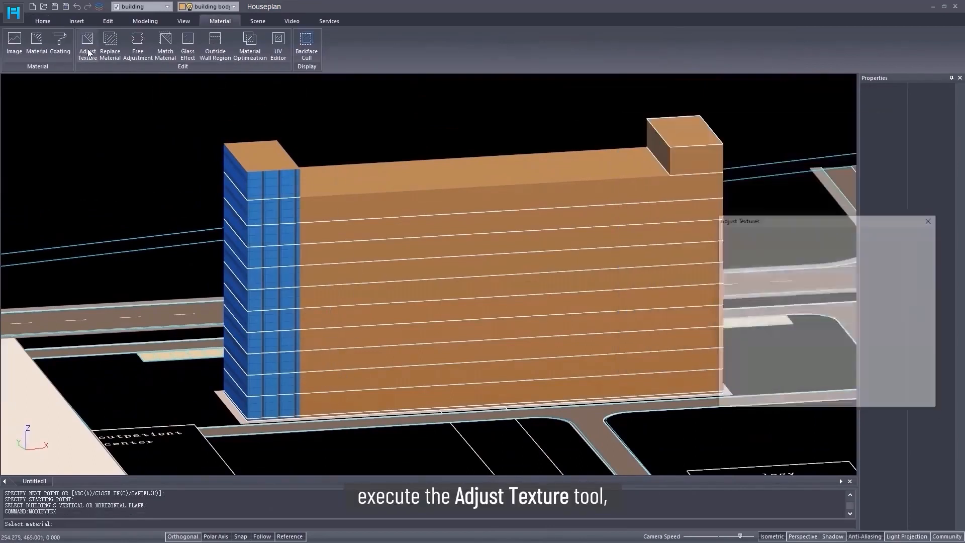
left_click(732, 402)
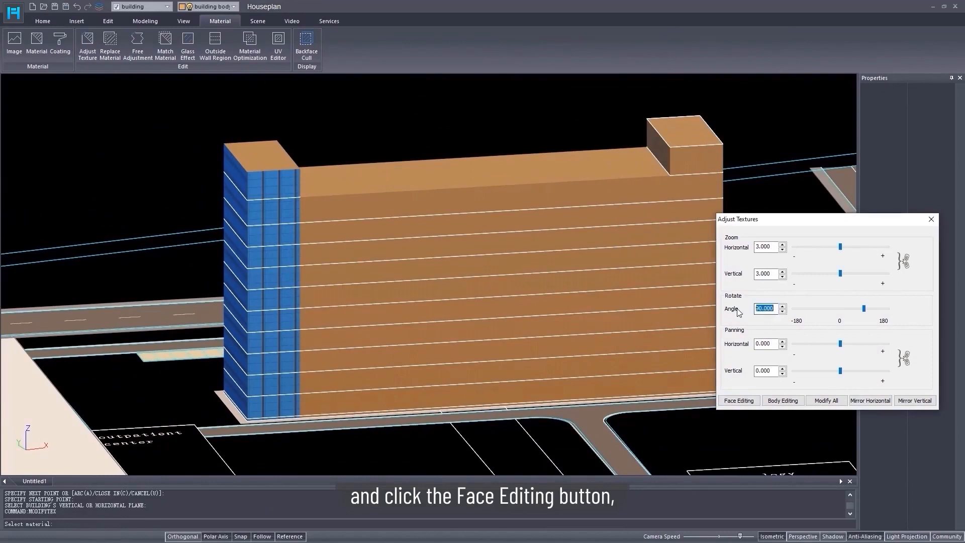
type("0")
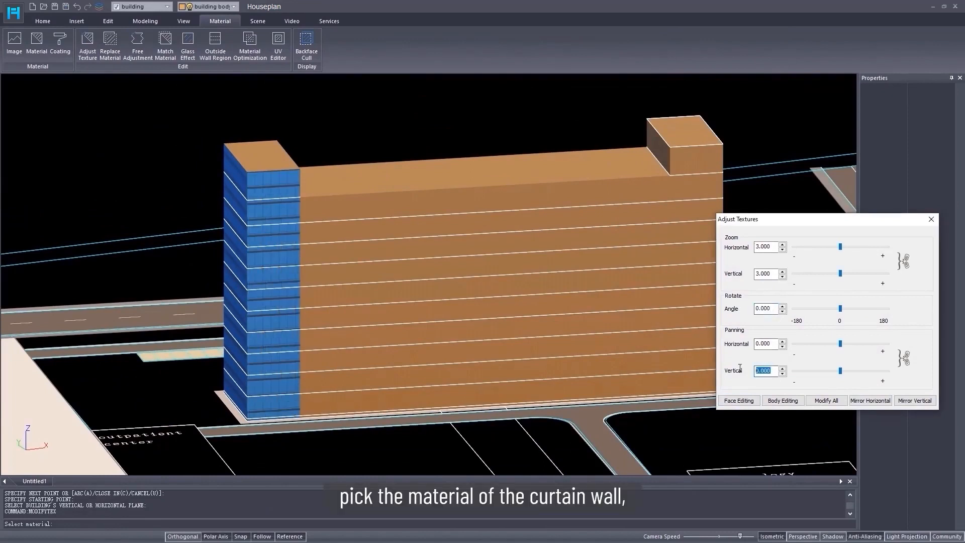
type("0.555")
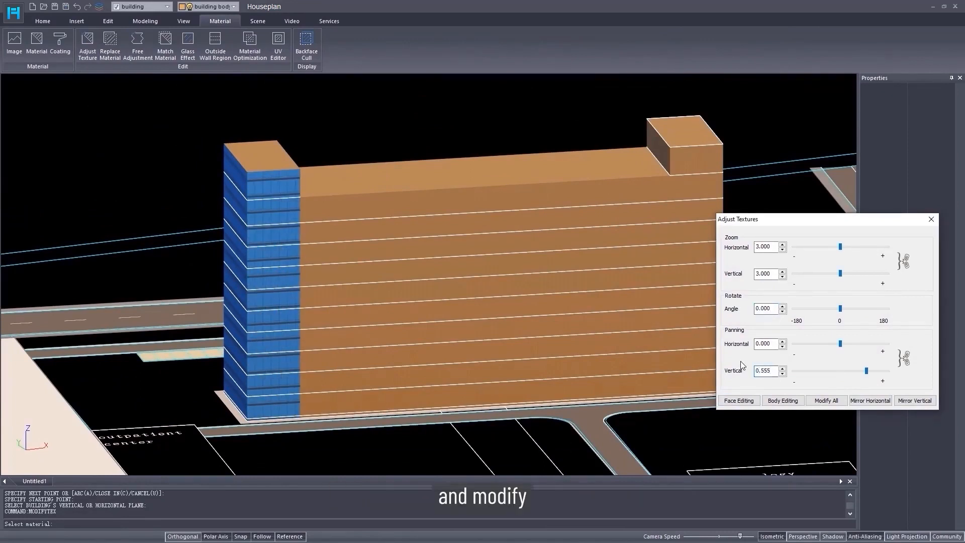
left_click(930, 220)
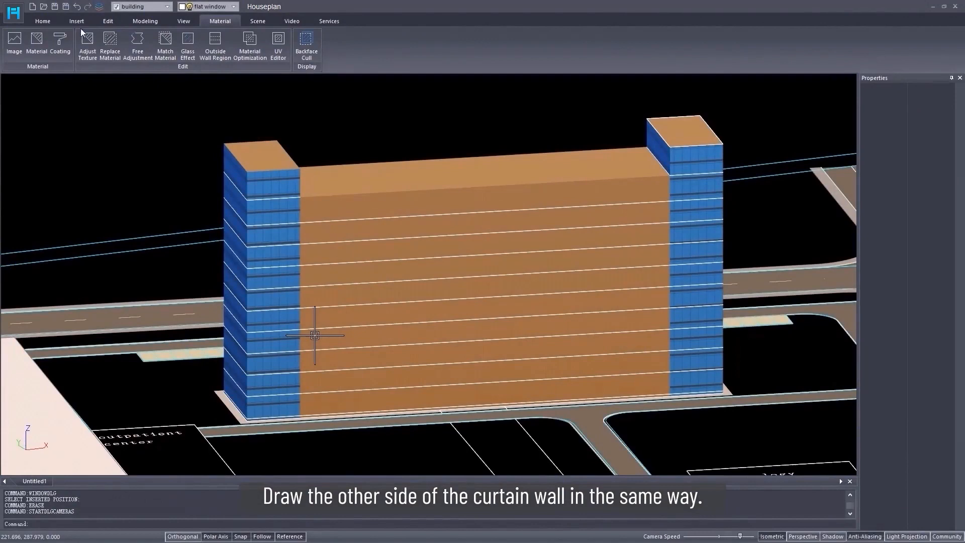
- Set up flat window 4 with width 2.83, height 2.8 and windowsill height 0.8 for single insertion
left_click(43, 22)
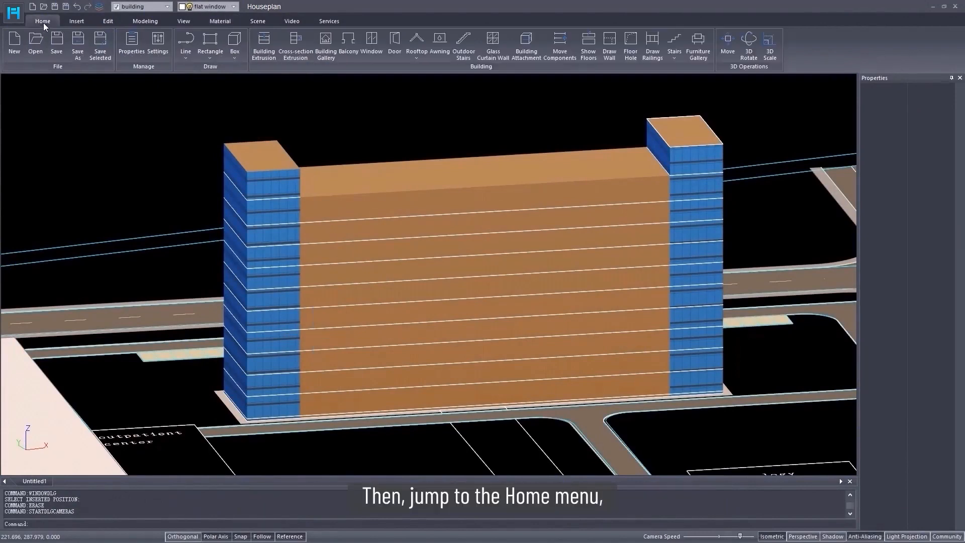
left_click(371, 43)
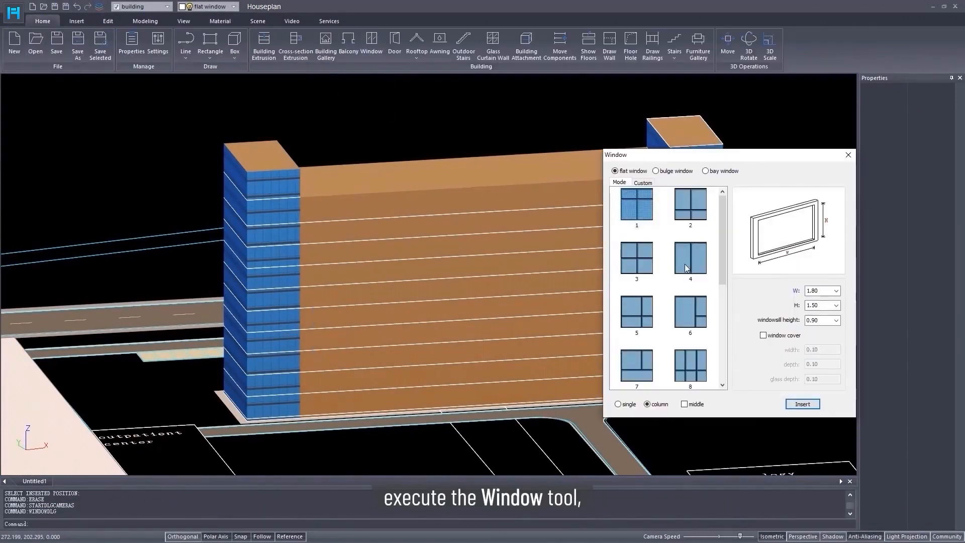
left_click(687, 267)
left_click(834, 292)
type("2")
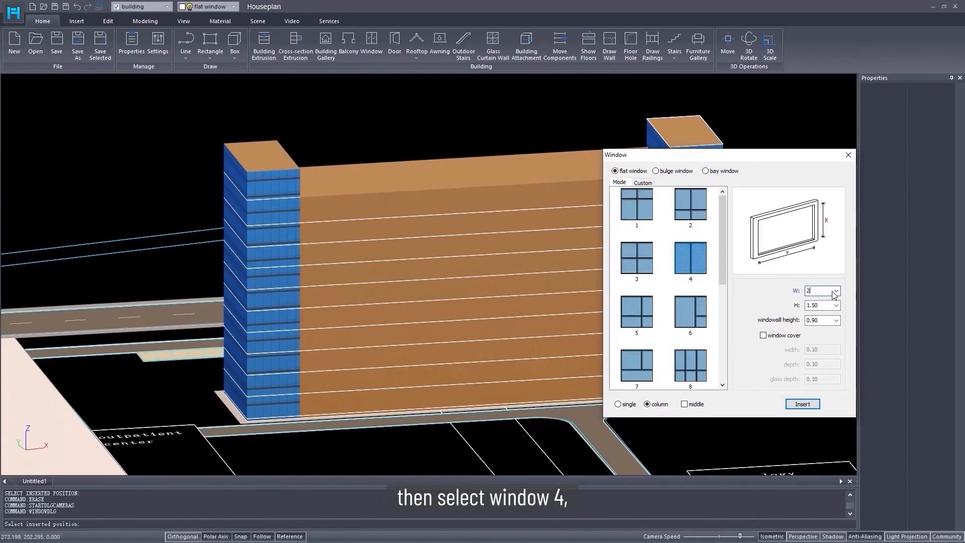
type(".83")
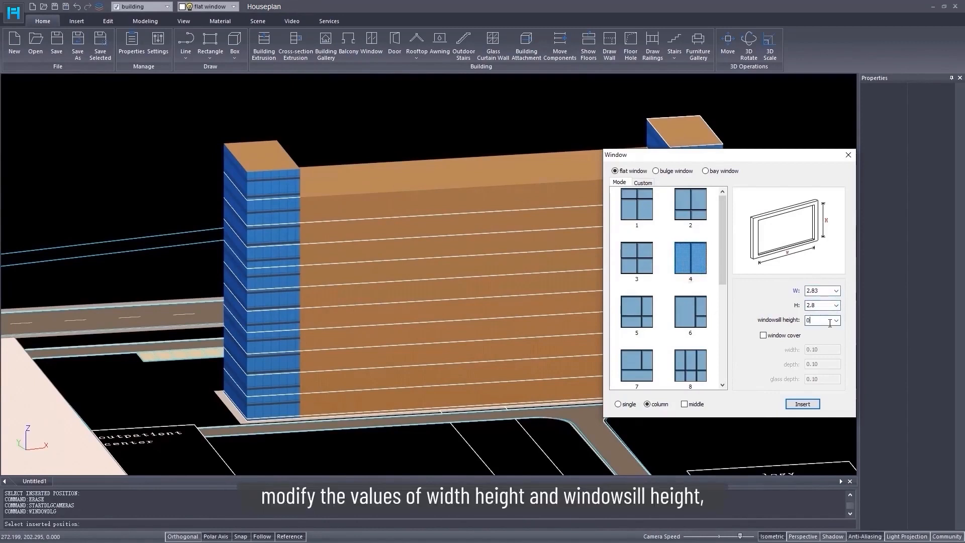
left_click(830, 323)
type("0.8")
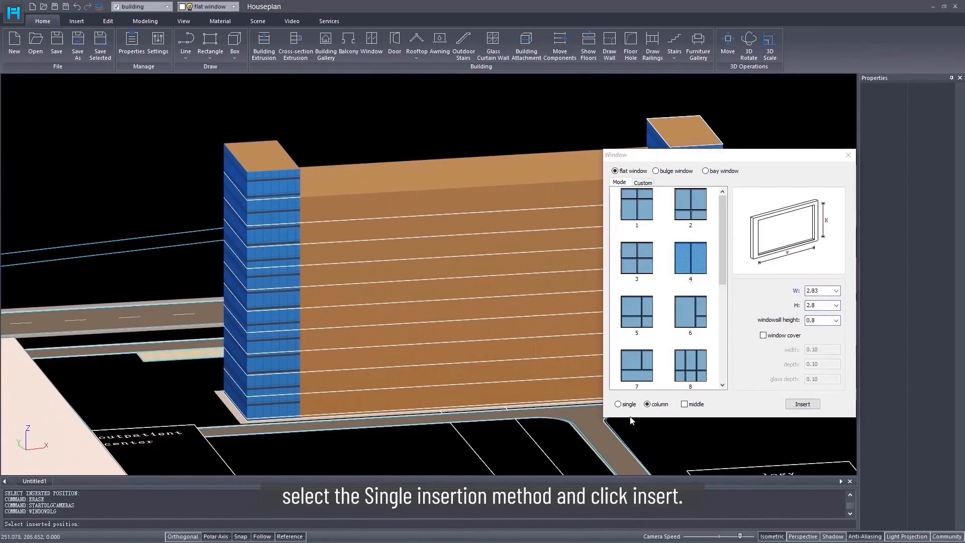
left_click(803, 405)
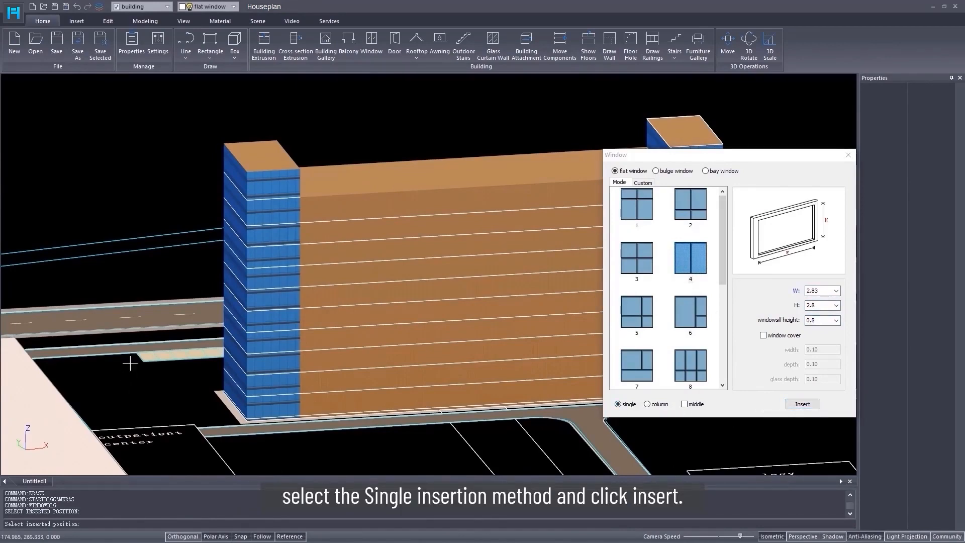
- Insert the window on the ground floor 1.97 from the west curtain wall's edge and align one above it on floors 2 and 3
scroll(319, 416, "up", 5)
scroll(327, 415, "down", 4)
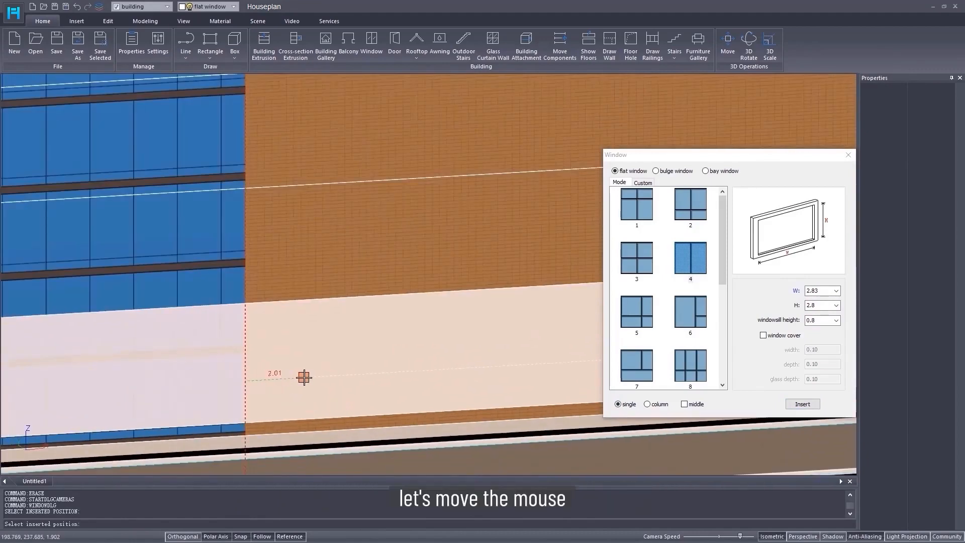
type("1.97")
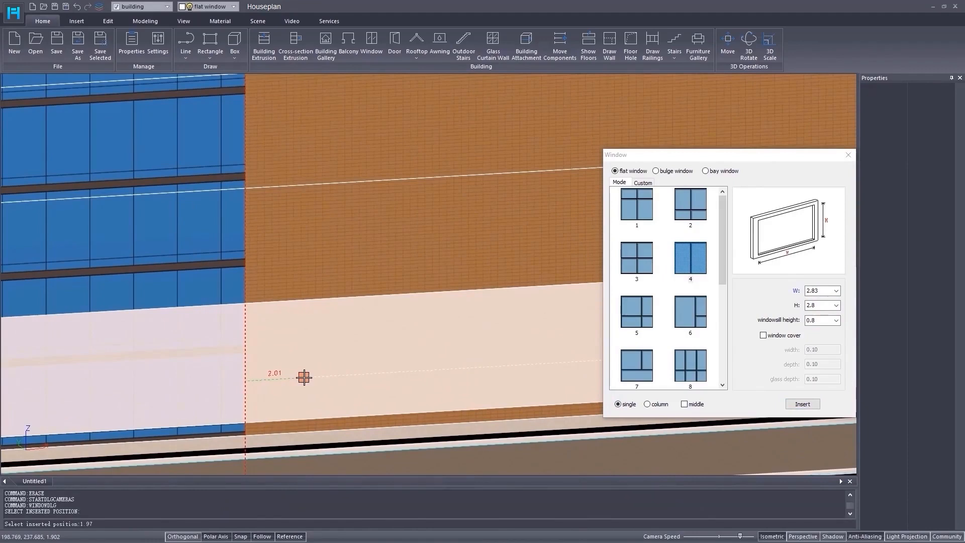
key("Return")
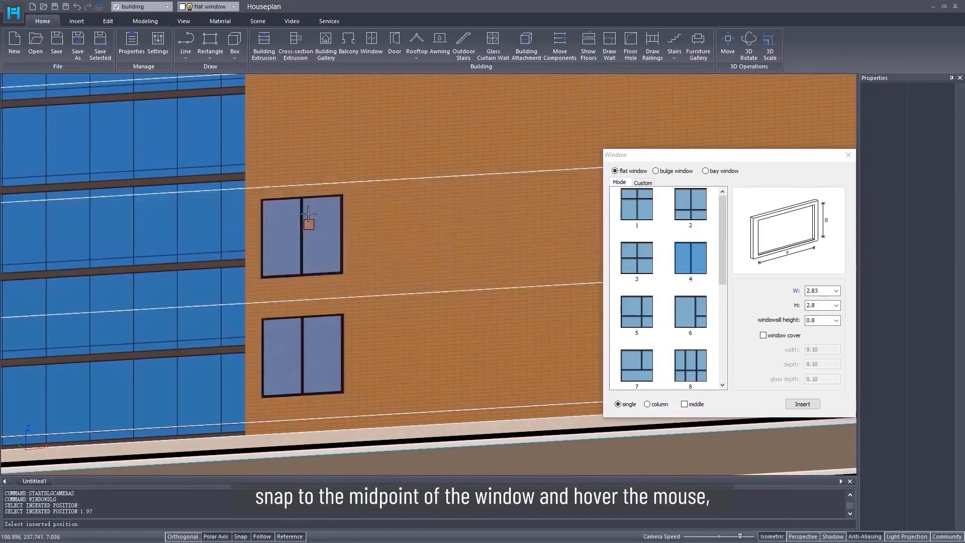
scroll(302, 168, "down", 6)
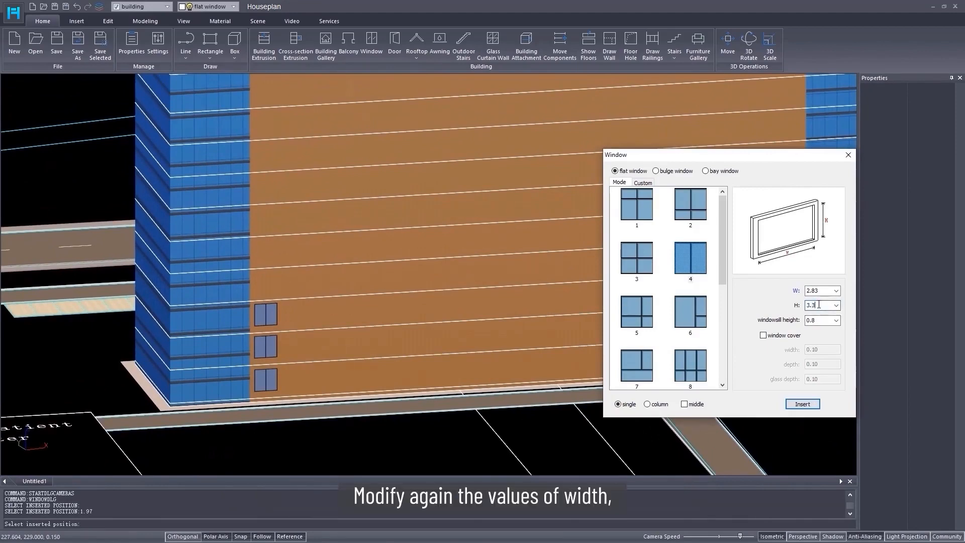
- Insert a column of windows 3.3 high with windowsill height 0.6 on the floors above the three single windows
type("0.")
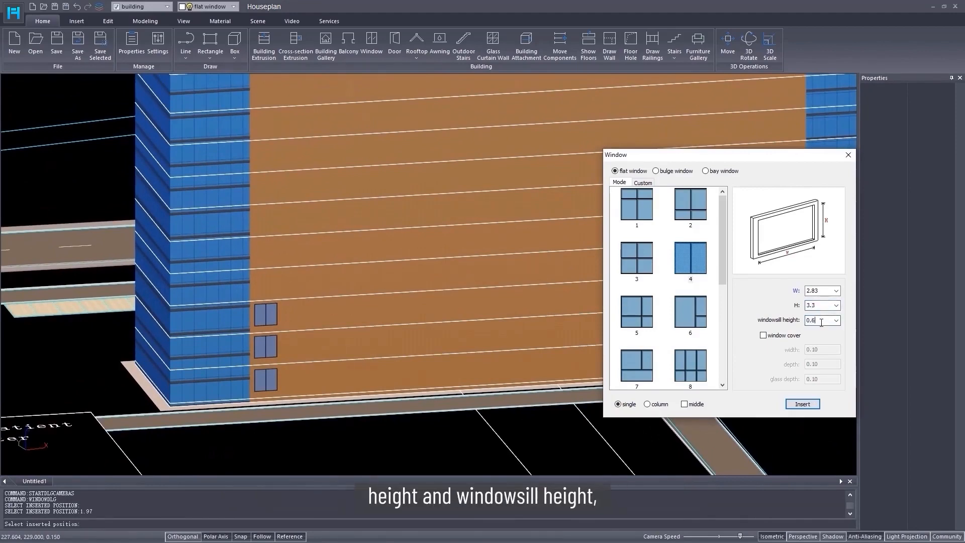
left_click(802, 404)
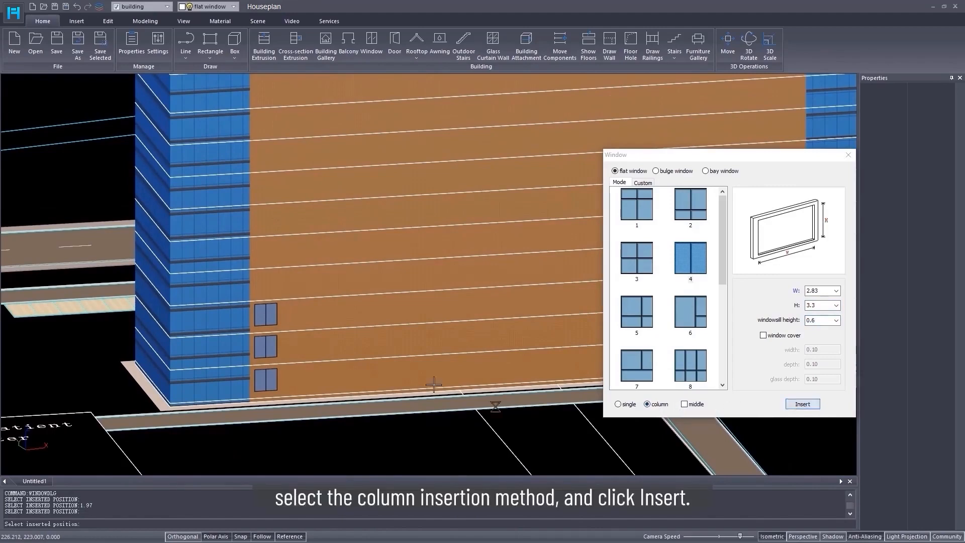
left_click(267, 292)
scroll(290, 351, "down", 5)
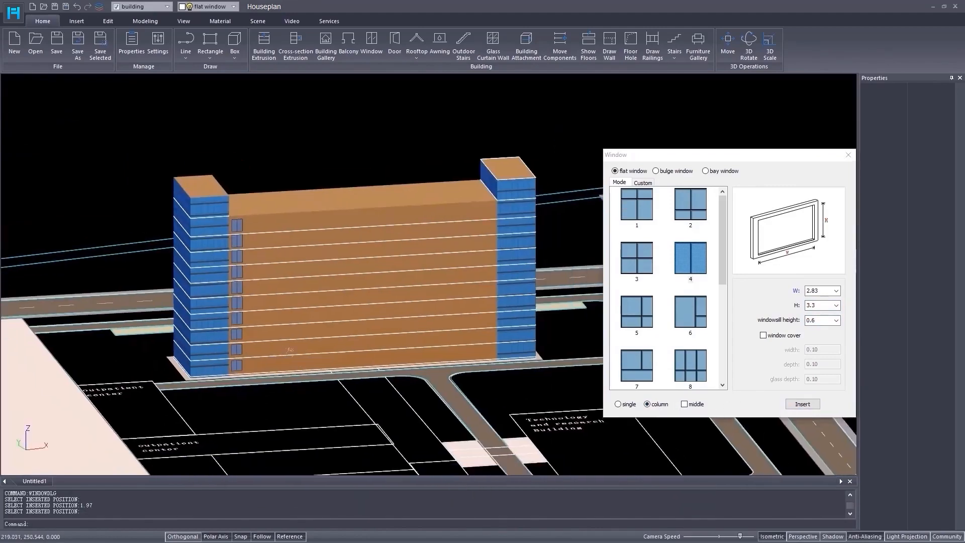
middle_click_drag(290, 351, 305, 349)
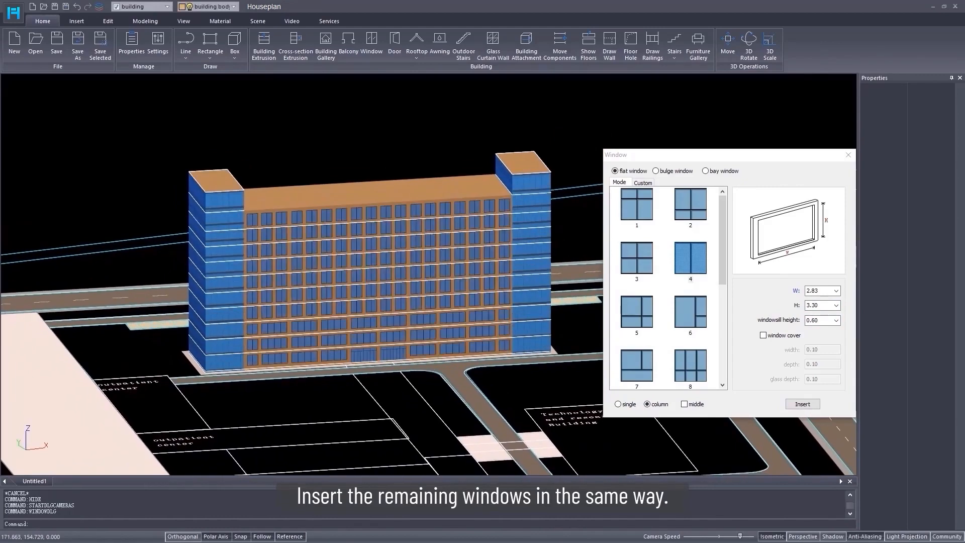
- Draw a rectangle about 7.94 by 6.52 on the main roof, starting from the back corner beside the west tower
left_click(849, 156)
left_click(210, 54)
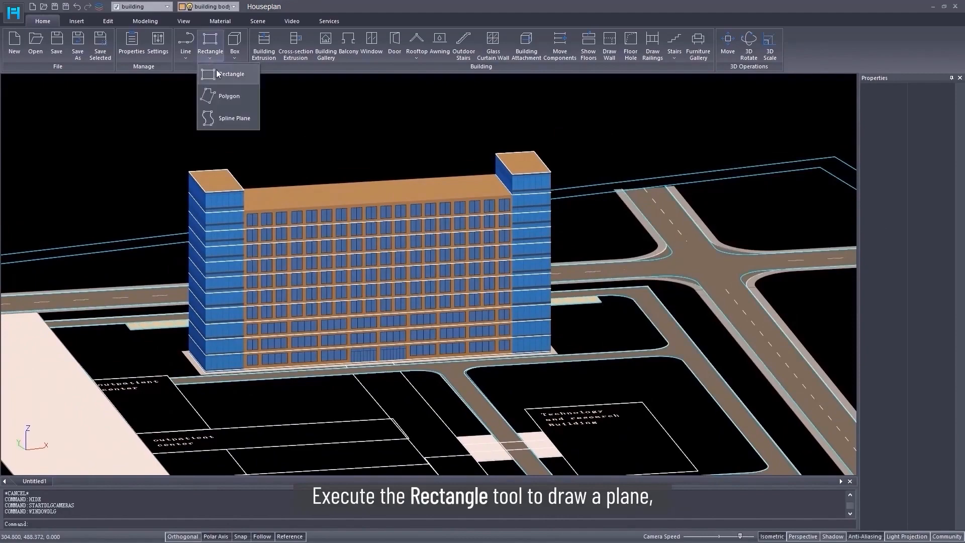
left_click(218, 74)
scroll(371, 201, "up", 10)
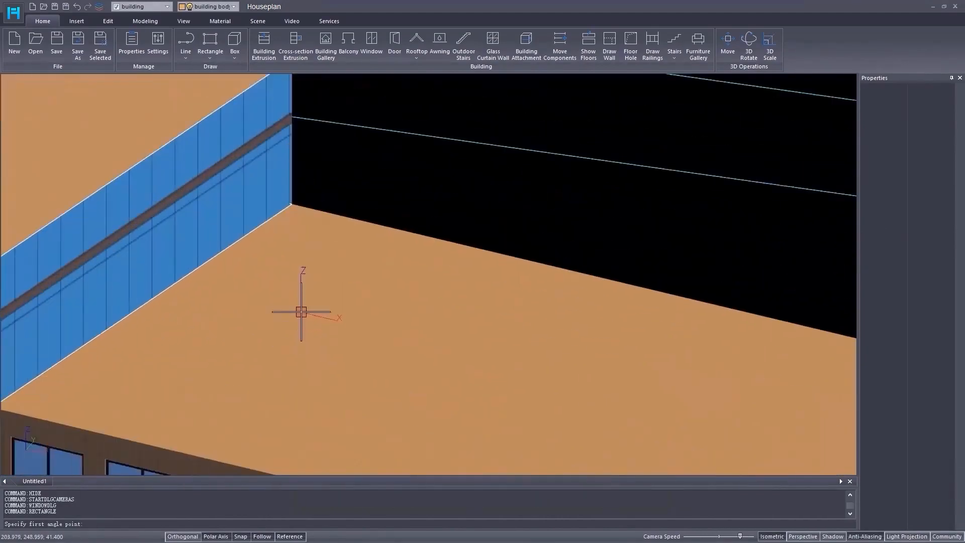
scroll(301, 313, "down", 4)
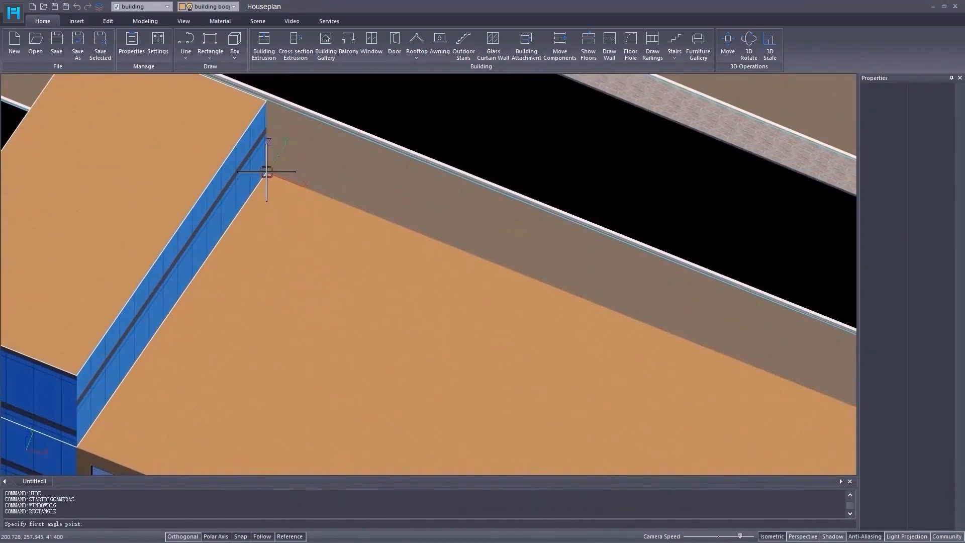
left_click(267, 172)
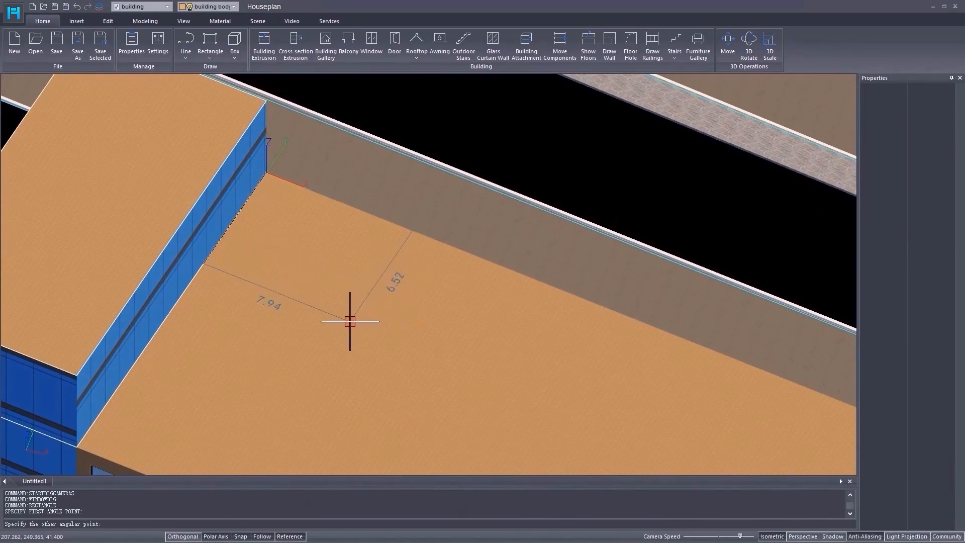
left_click(349, 320)
middle_click_drag(337, 305, 332, 325)
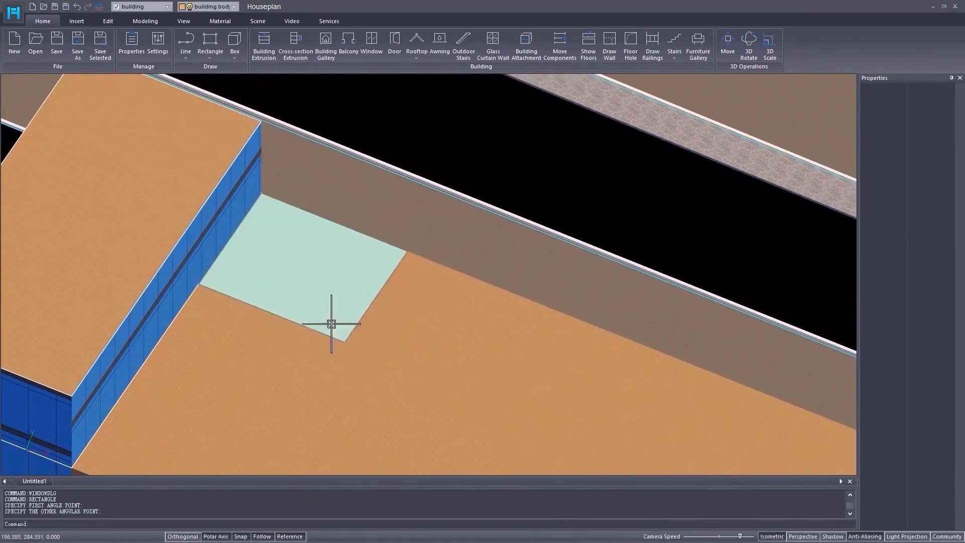
- Extrude the roof rectangle into a one-floor building with the Building Extrusion tool
left_click(264, 46)
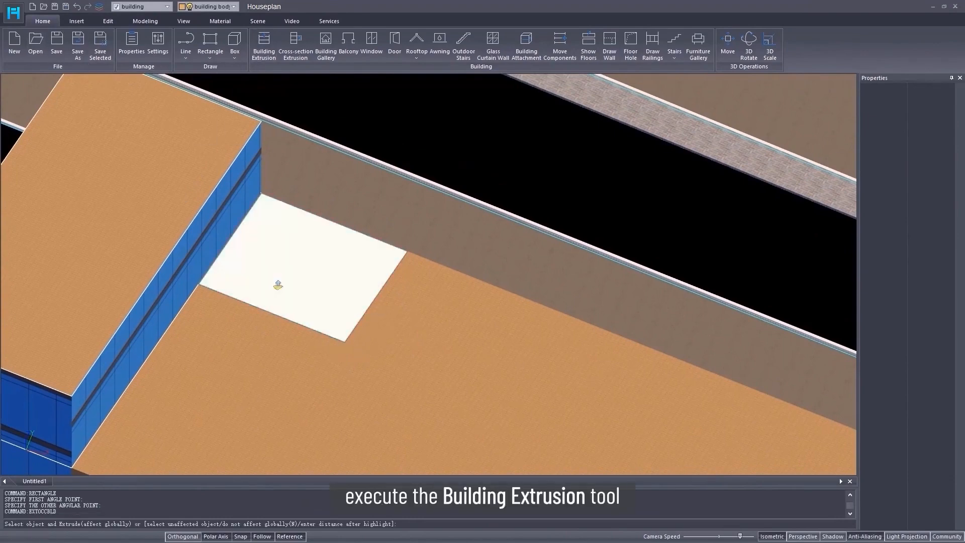
middle_click_drag(277, 285, 295, 298)
left_click_drag(295, 298, 309, 234)
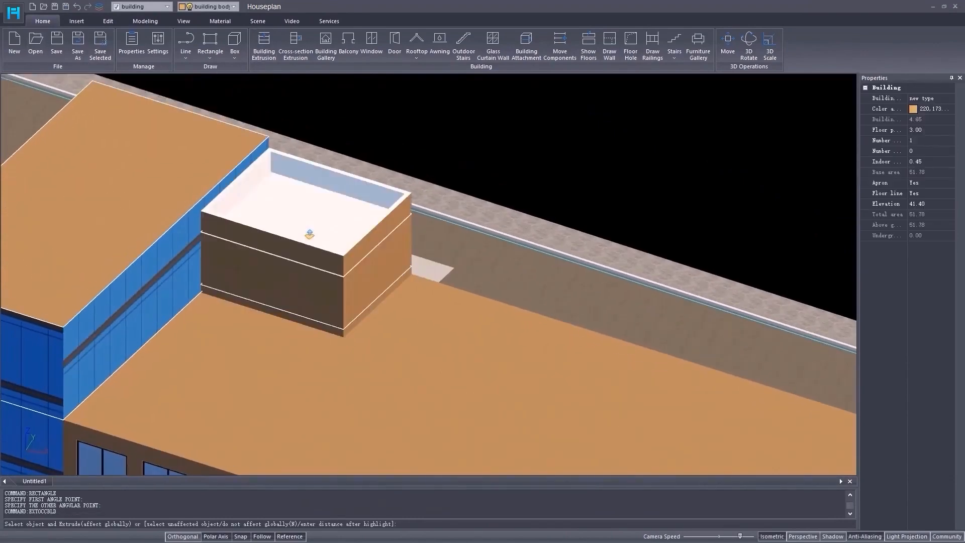
right_click(308, 234)
- Set the roof room's floor height to 4 and its indoor and outdoor height difference to 0
left_click(326, 301)
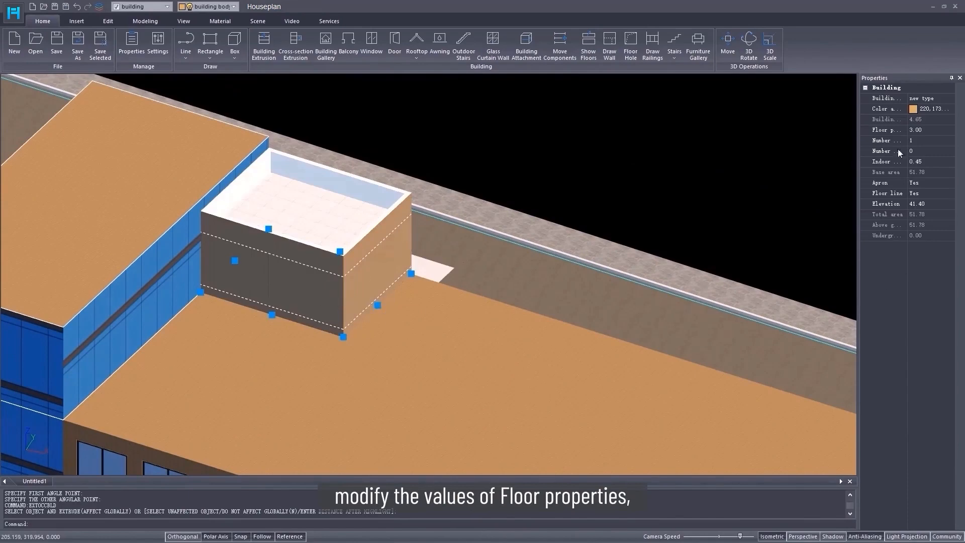
left_click(944, 131)
type("4")
key("Return")
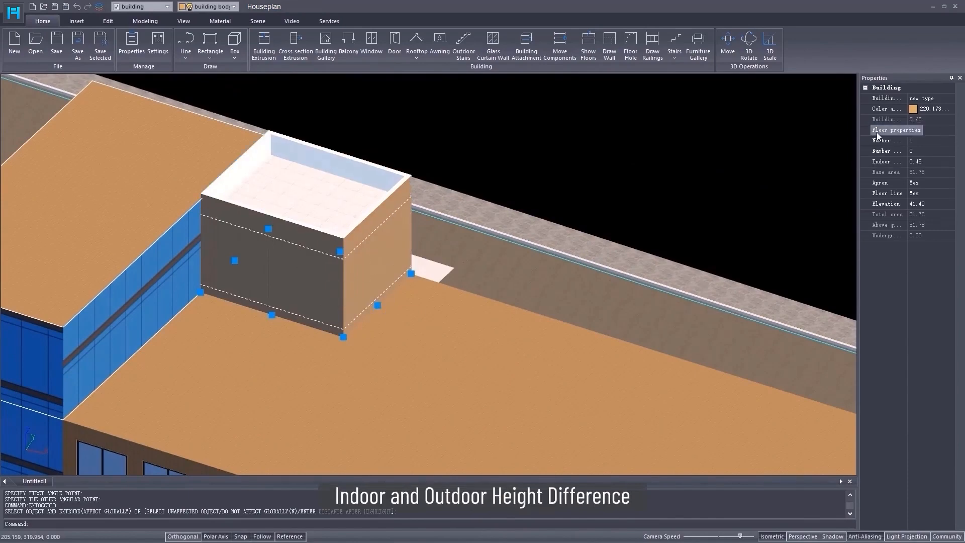
left_click(874, 162)
type("0")
key("Return")
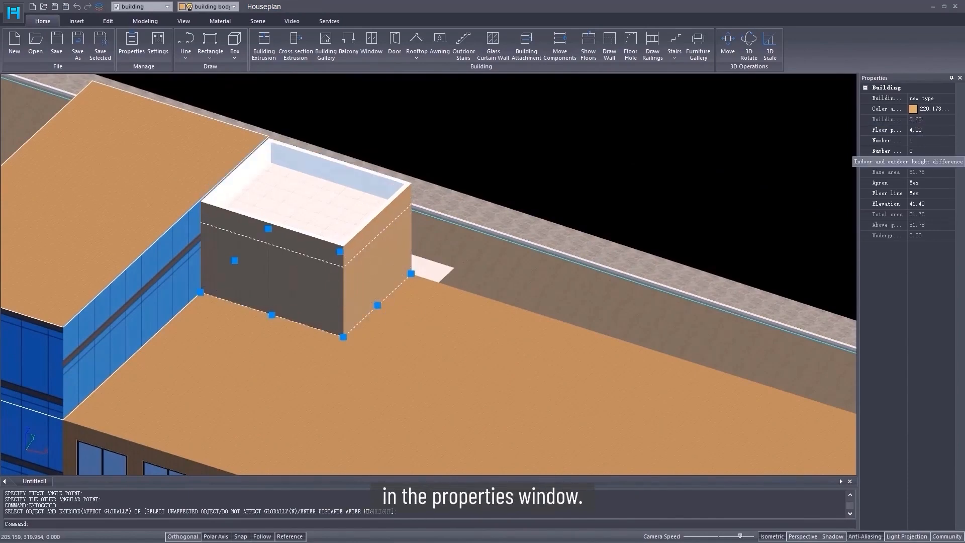
- Insert door 3, 1.5 wide and 3 high, at the midpoint of the roof room's front wall
middle_click_drag(328, 315, 381, 304)
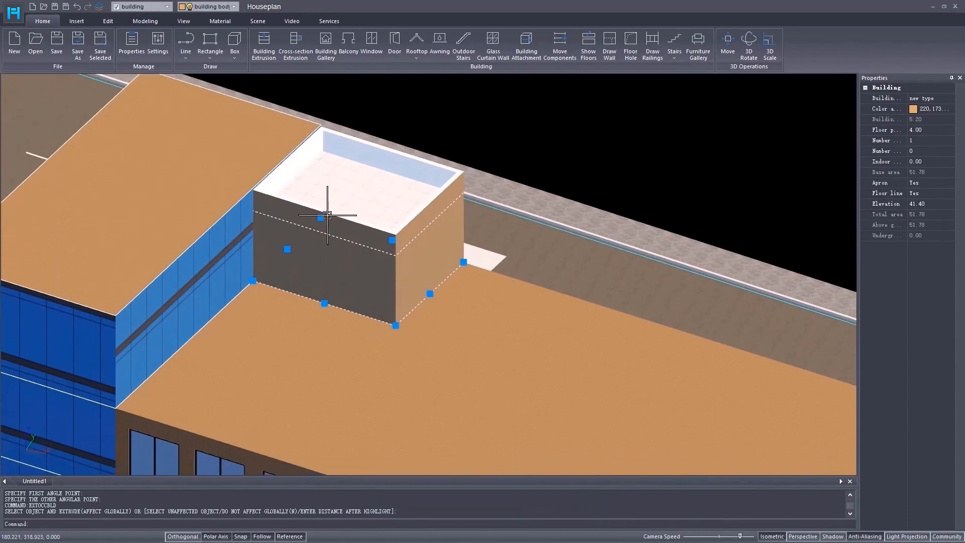
left_click(394, 44)
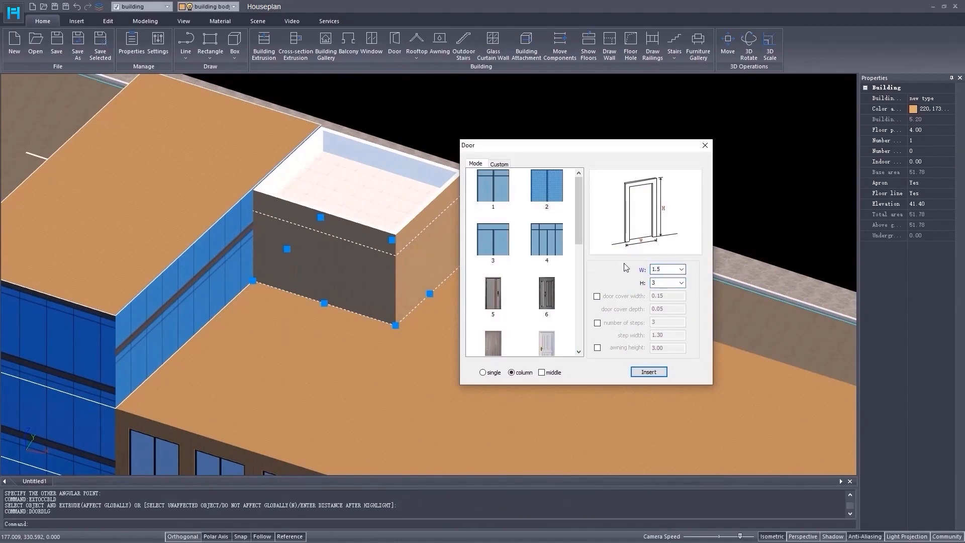
left_click(494, 241)
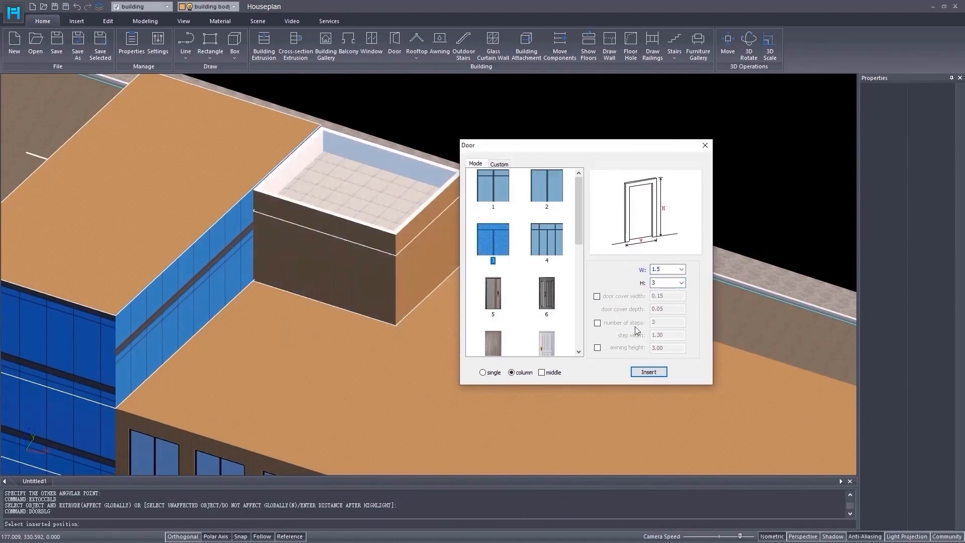
left_click(649, 372)
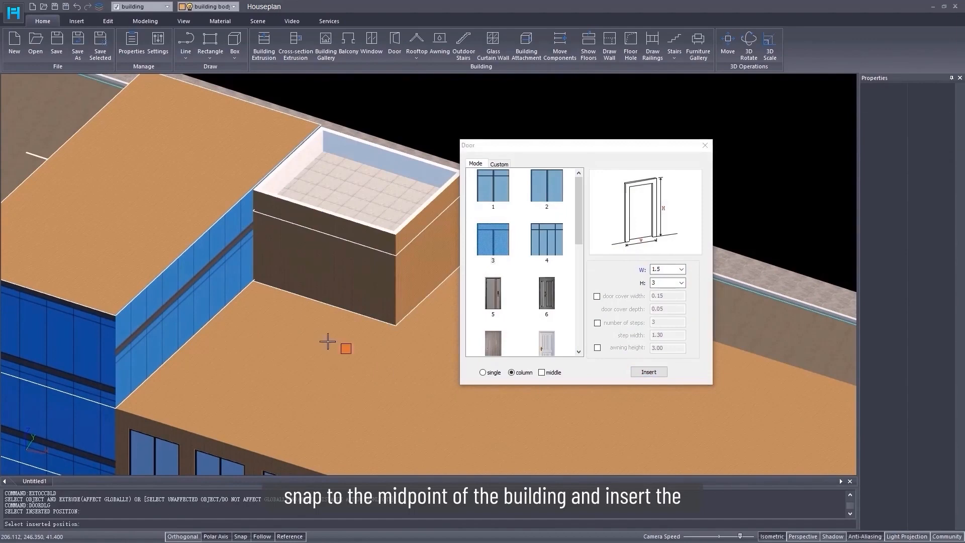
left_click(324, 302)
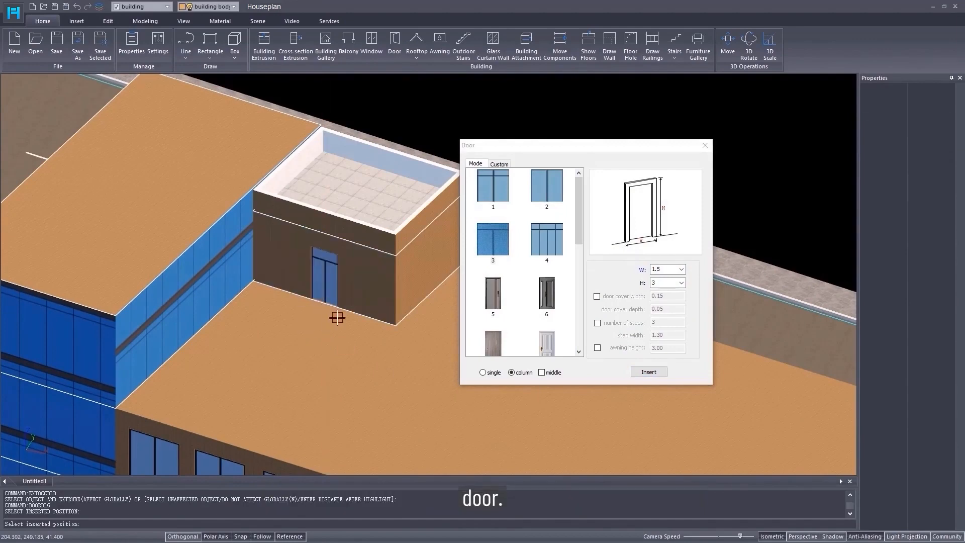
- Insert flat windows of style 4, 1.5 wide and 2 high with windowsill height 1, on both sides of the roof room's door
left_click(372, 43)
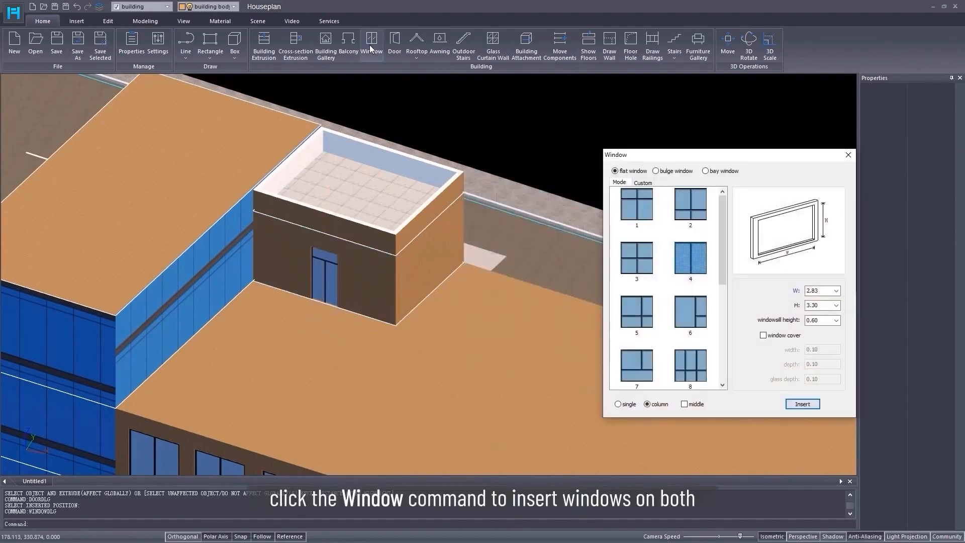
double_click(822, 291)
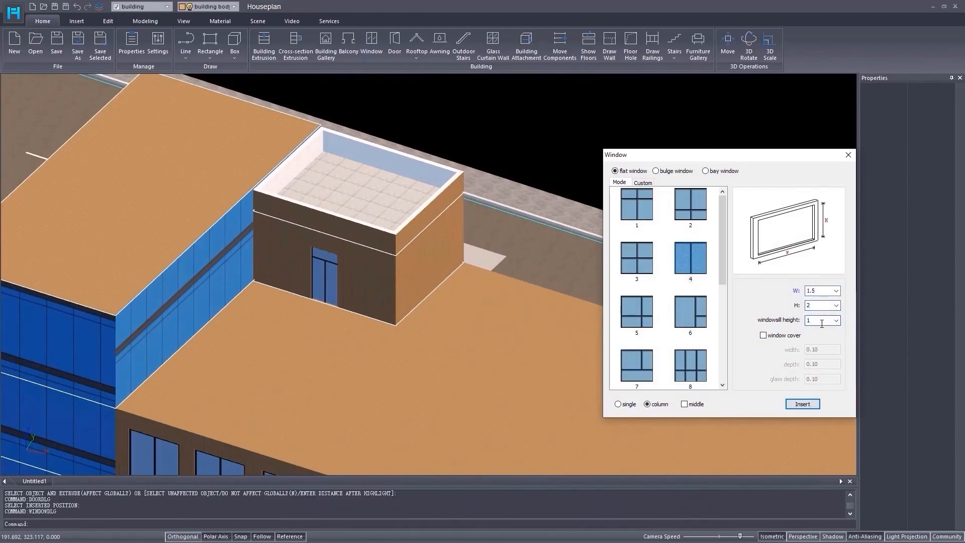
left_click(800, 405)
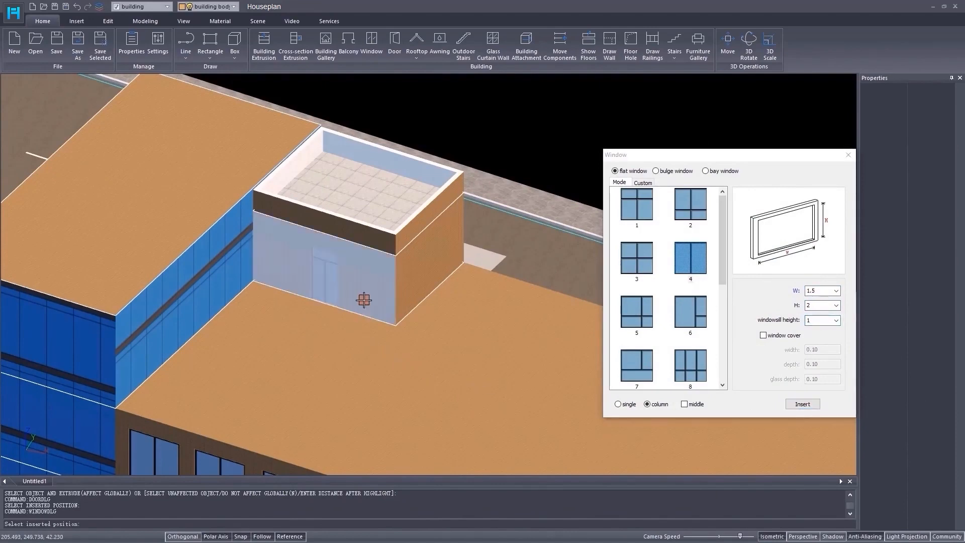
left_click(281, 271)
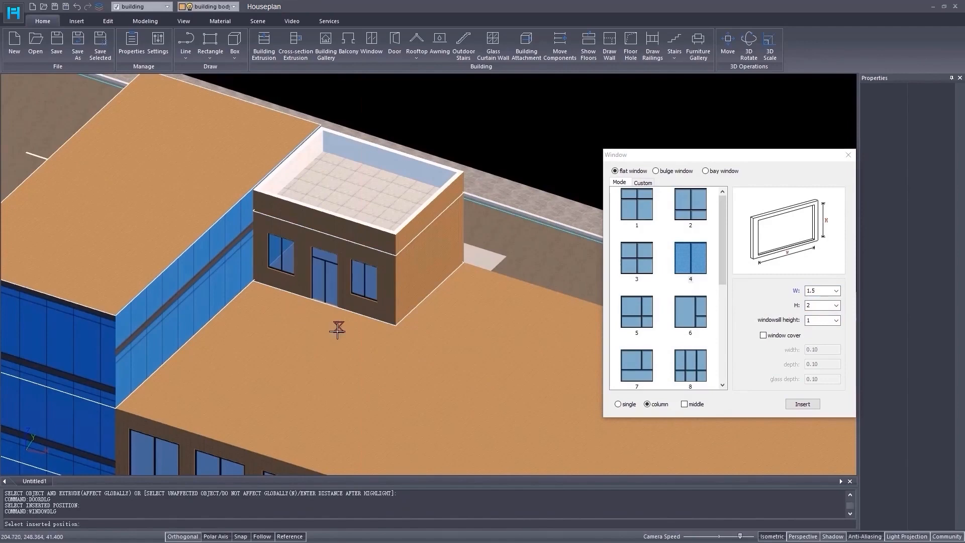
key("Escape")
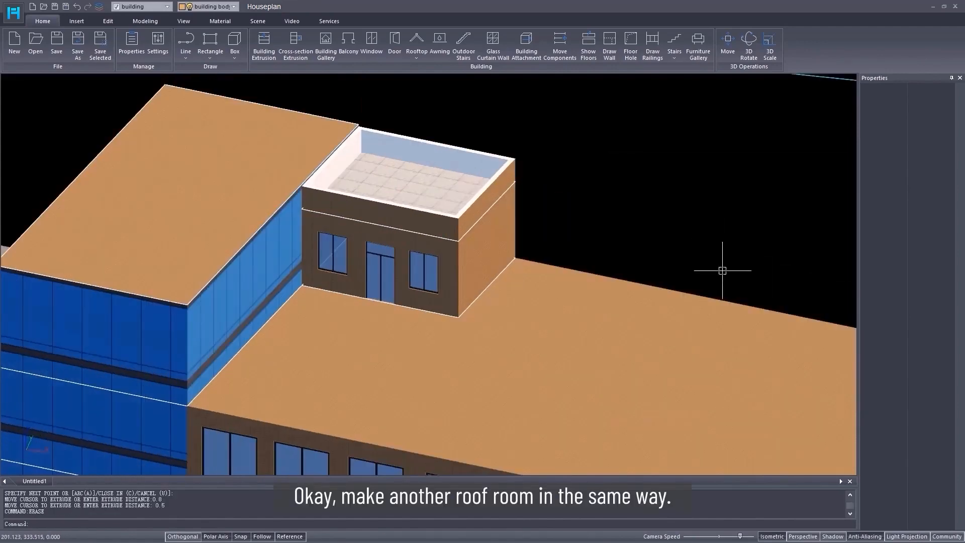
- Start a free-drawn Polysolid outline on the roof, with its first edge running from the west room's corner at the curtain wall to the east curtain wall
scroll(534, 260, "down", 4)
middle_click_drag(535, 261, 408, 310)
scroll(603, 295, "down", 1)
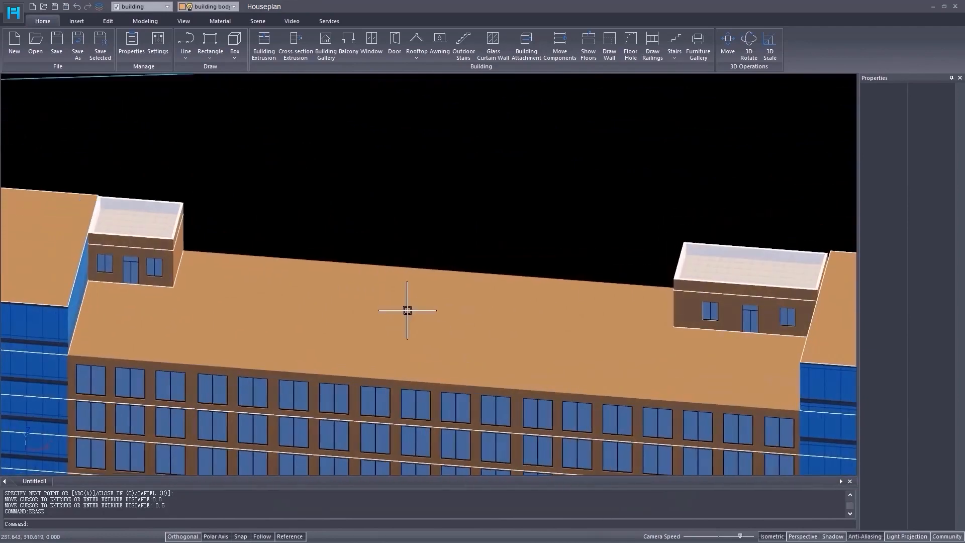
left_click(145, 21)
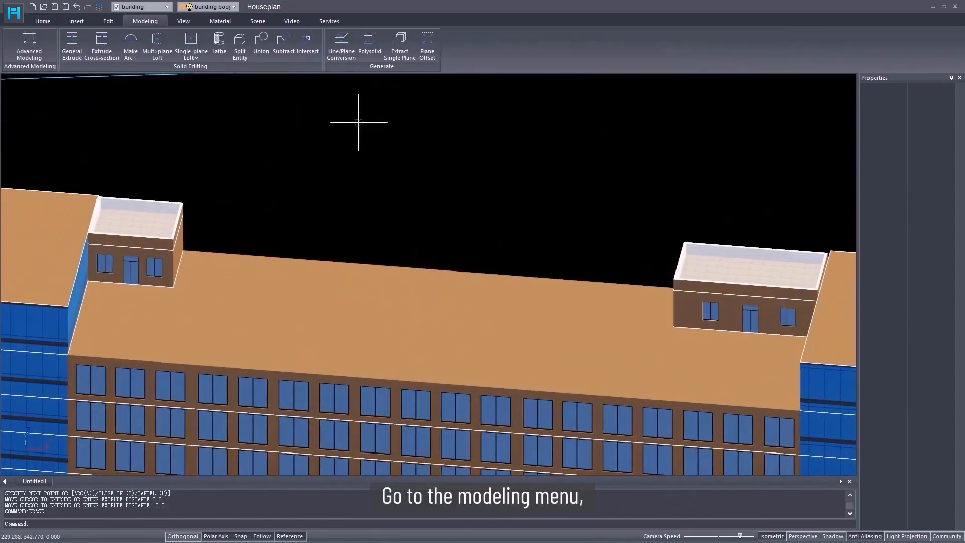
left_click(370, 50)
left_click(833, 201)
scroll(308, 312, "up", 10)
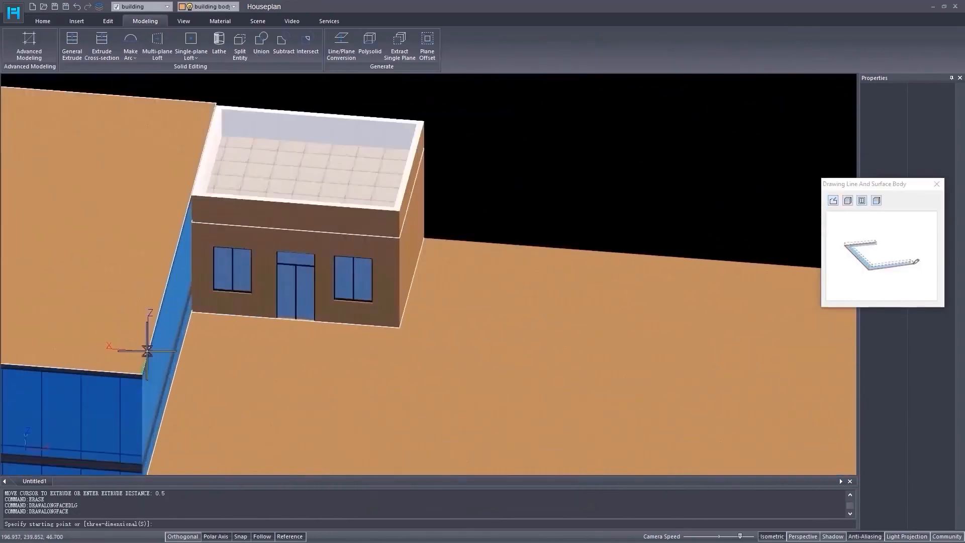
left_click(174, 291)
scroll(206, 350, "down", 5)
middle_click_drag(548, 374, 163, 329)
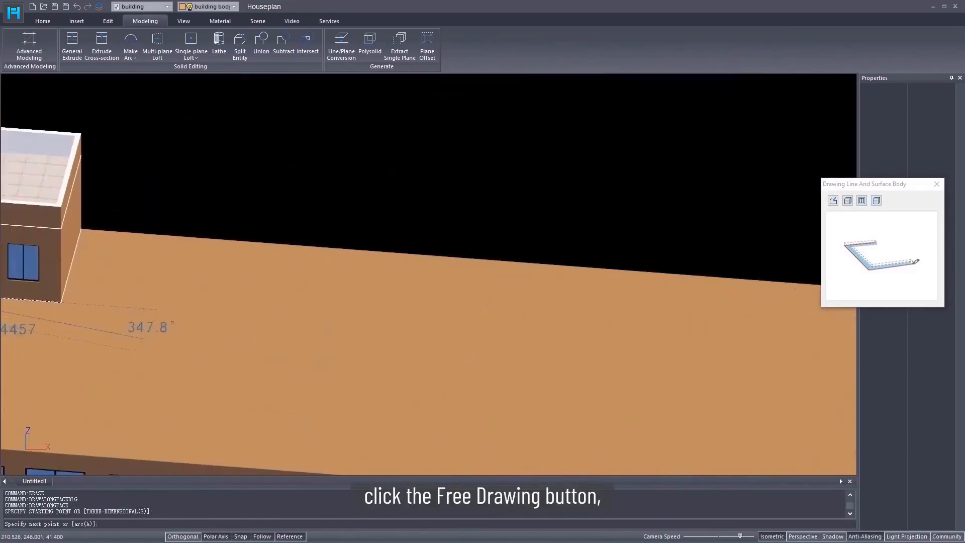
middle_click_drag(603, 348, 93, 418)
middle_click_drag(618, 320, 503, 350)
scroll(503, 349, "up", 5)
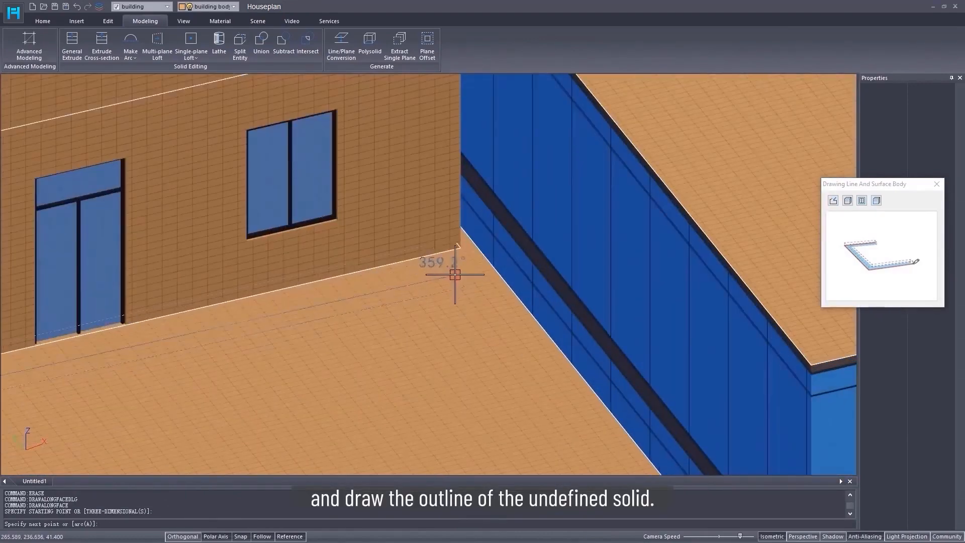
left_click(472, 245)
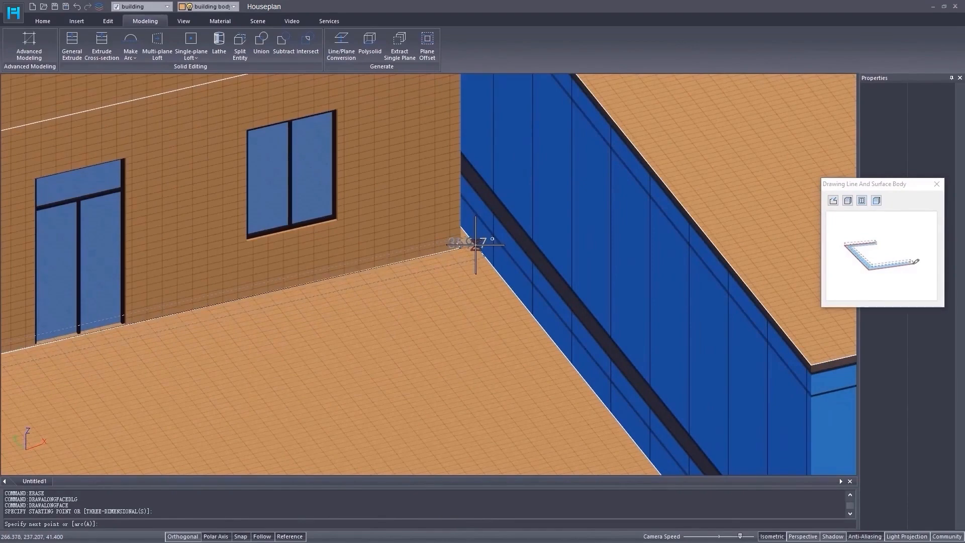
- Continue the outline 6.53 along the east curtain wall, return to the west curtain wall and close it at the starting corner
scroll(499, 297, "down", 2)
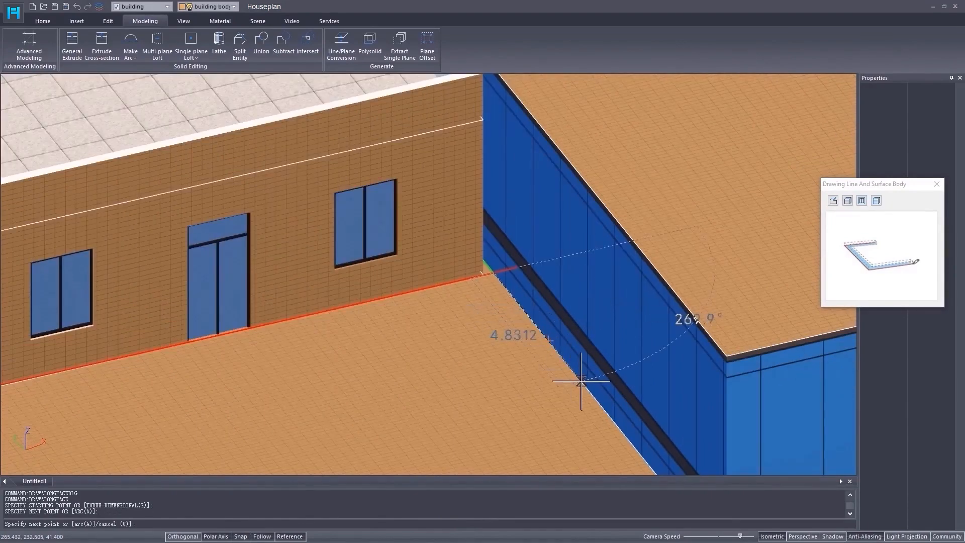
type("6.53")
key("Return")
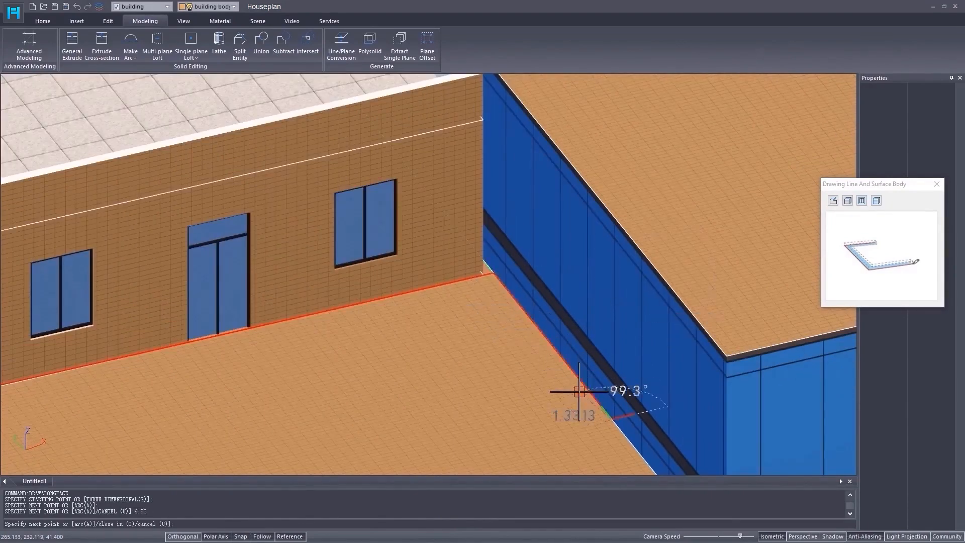
scroll(570, 387, "down", 5)
middle_click_drag(409, 393, 496, 399, "shift")
middle_click_drag(168, 268, 377, 368)
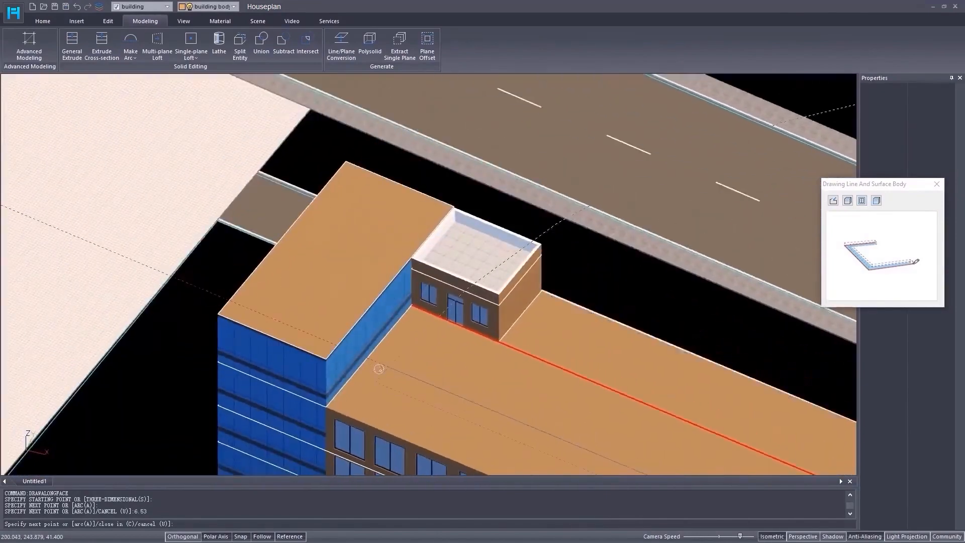
scroll(403, 364, "up", 5)
left_click(275, 344)
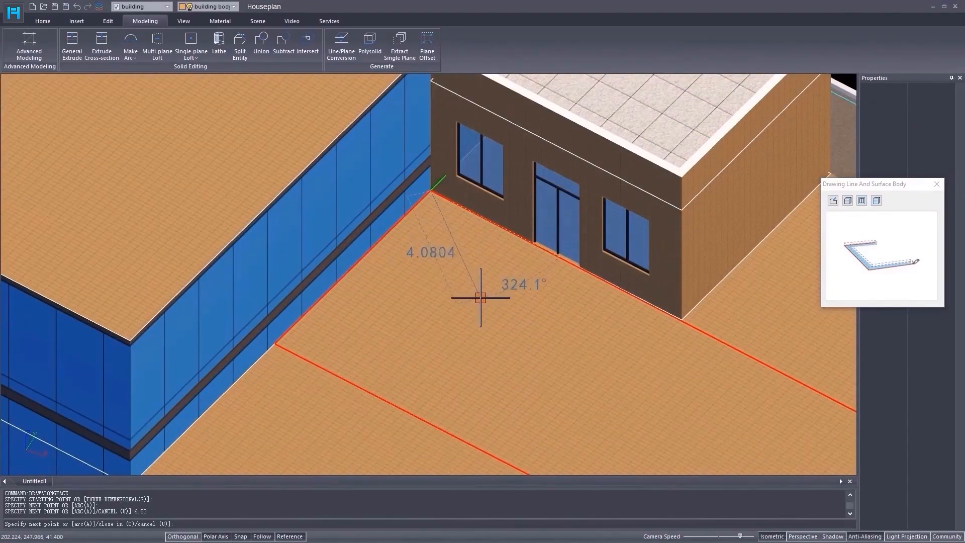
left_click(431, 191)
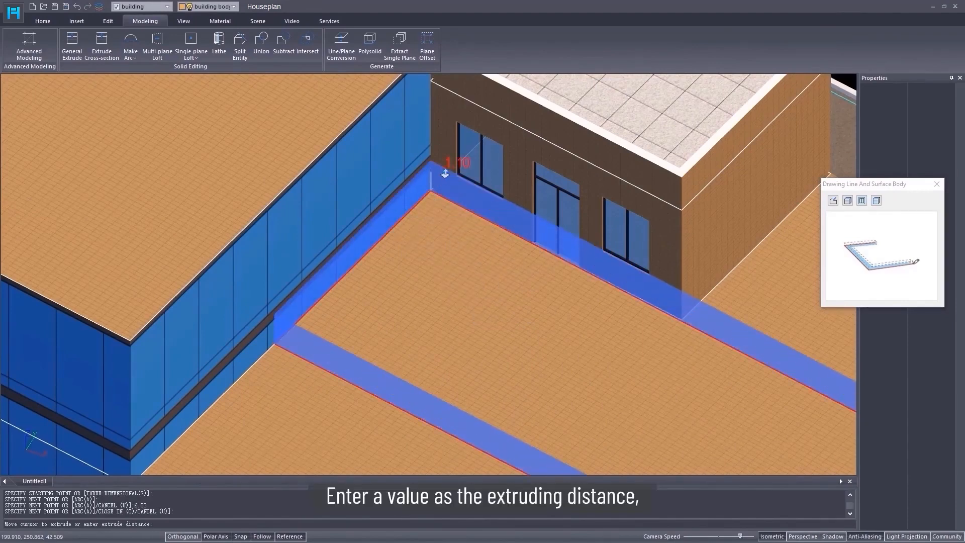
- Extrude the closed outline 0.8 high and give it a thickness of 0.5 inward
type("0.8")
key("Return")
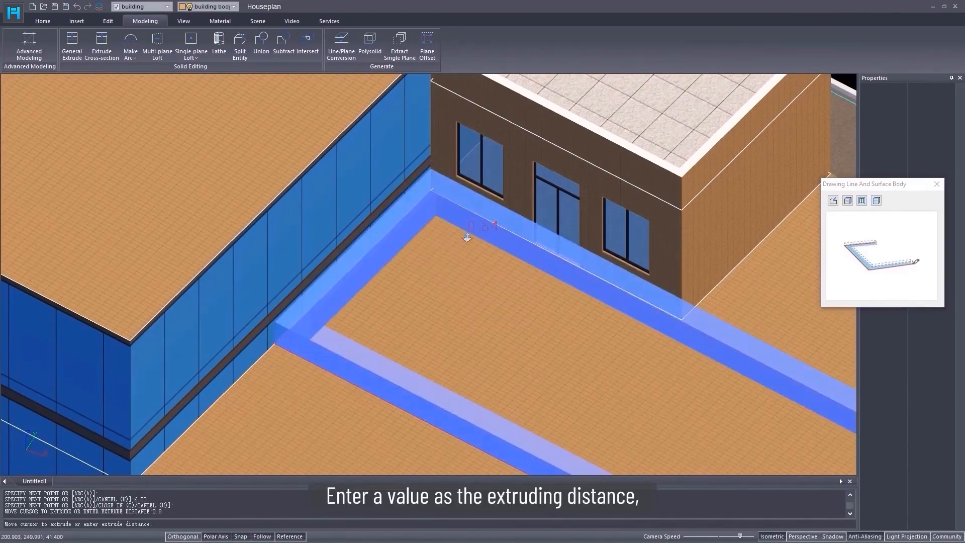
type("0.5")
key("Return")
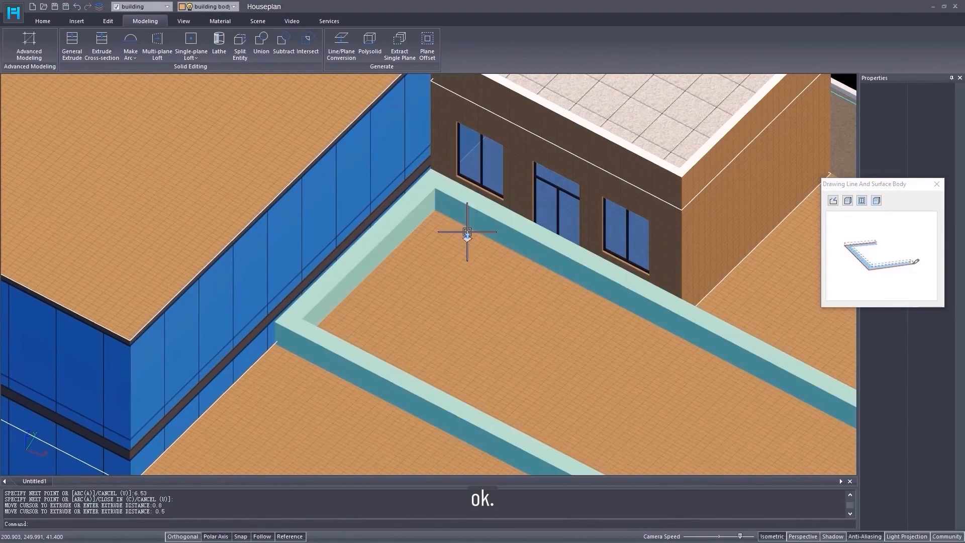
- Move the rooftop frame from its southwest top corner up to the roof edge at the top of the west curtain wall
middle_click_drag(313, 334, 345, 330)
left_click(344, 332)
right_click(346, 374)
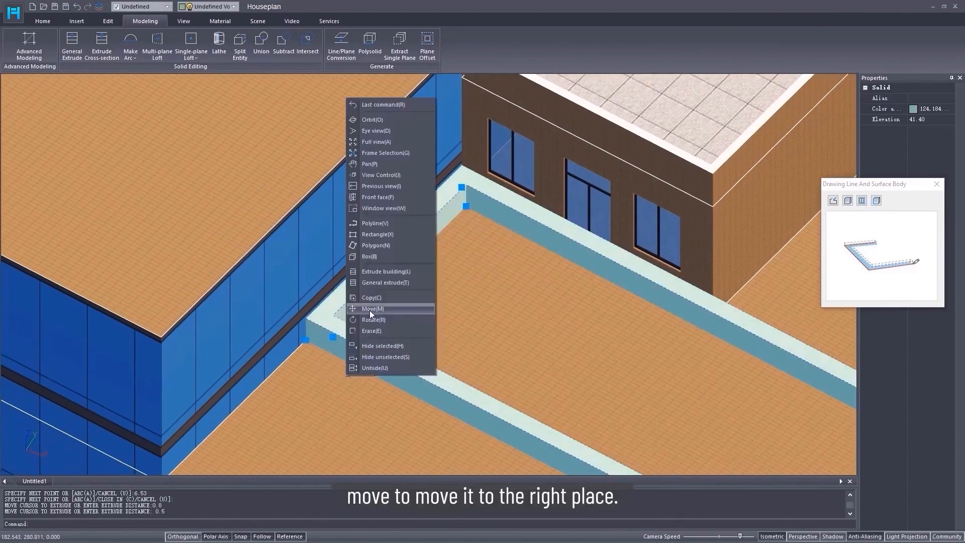
left_click(370, 310)
left_click(305, 317)
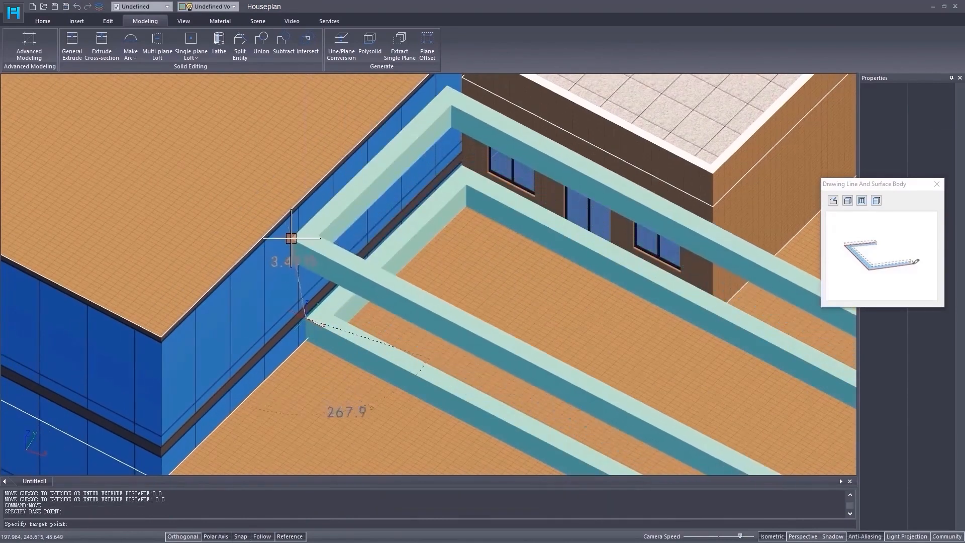
middle_click_drag(296, 204, 308, 253)
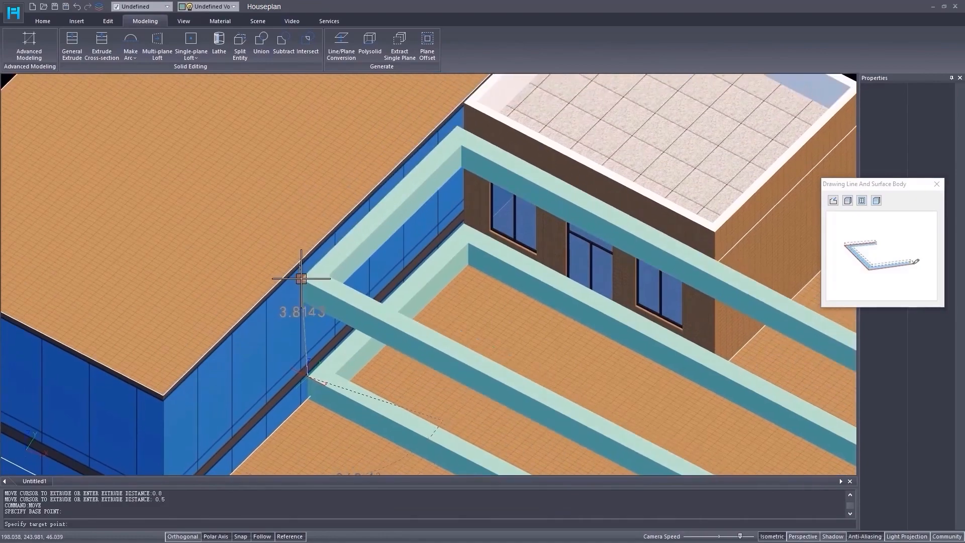
left_click(308, 253)
scroll(292, 231, "down", 3)
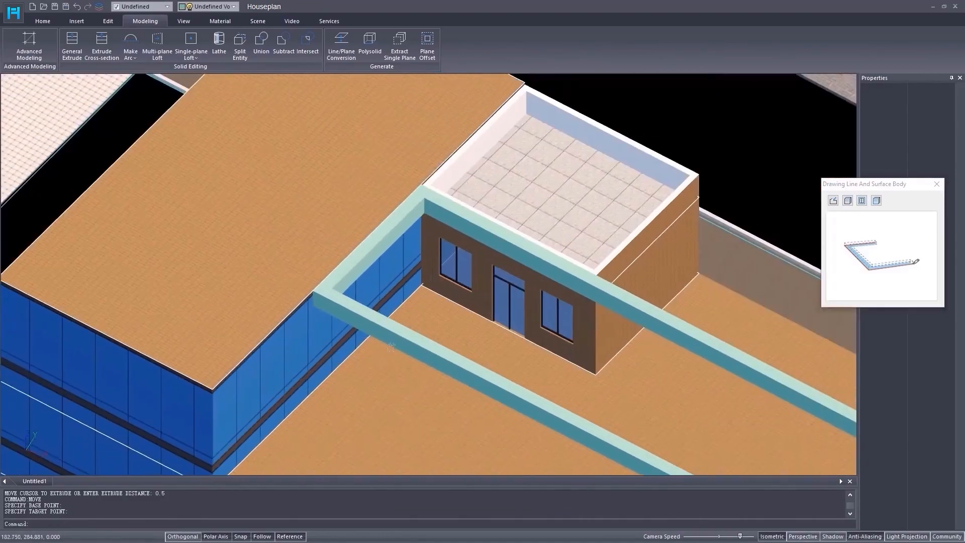
- Draw a box spanning between the frame's two long beams near its west end, about 0.77 by 5.81 and 0.80 high
left_click(44, 21)
left_click(234, 57)
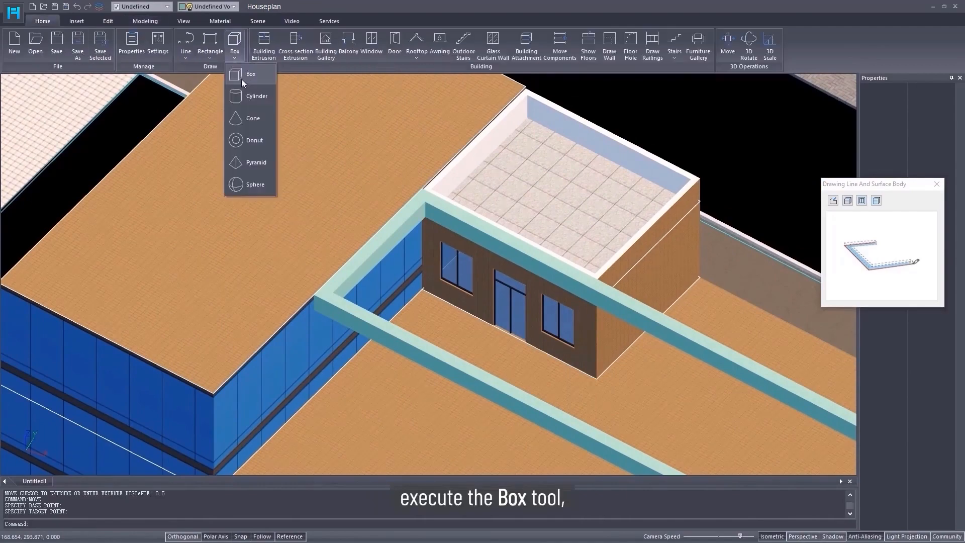
left_click(240, 75)
middle_click_drag(460, 329, 405, 288)
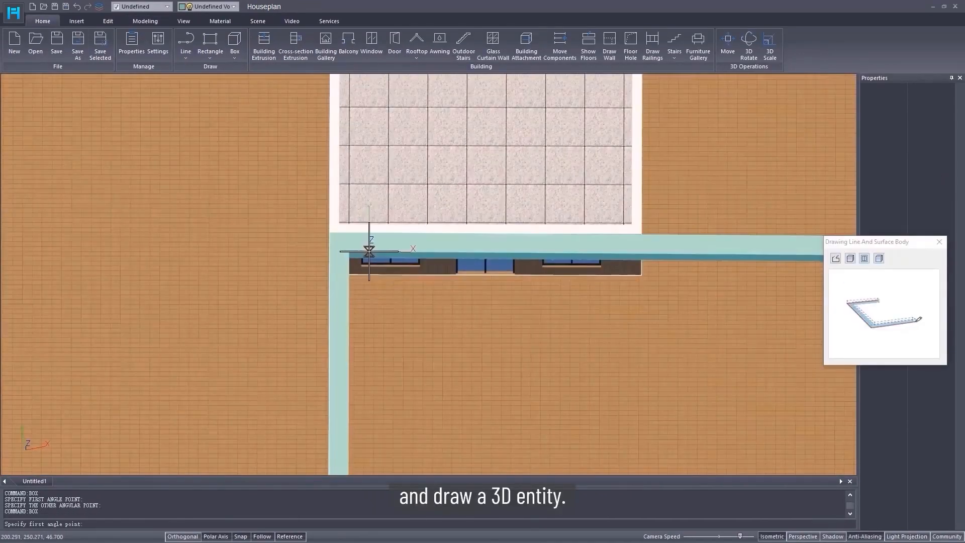
left_click(371, 252)
middle_click_drag(406, 385, 388, 238)
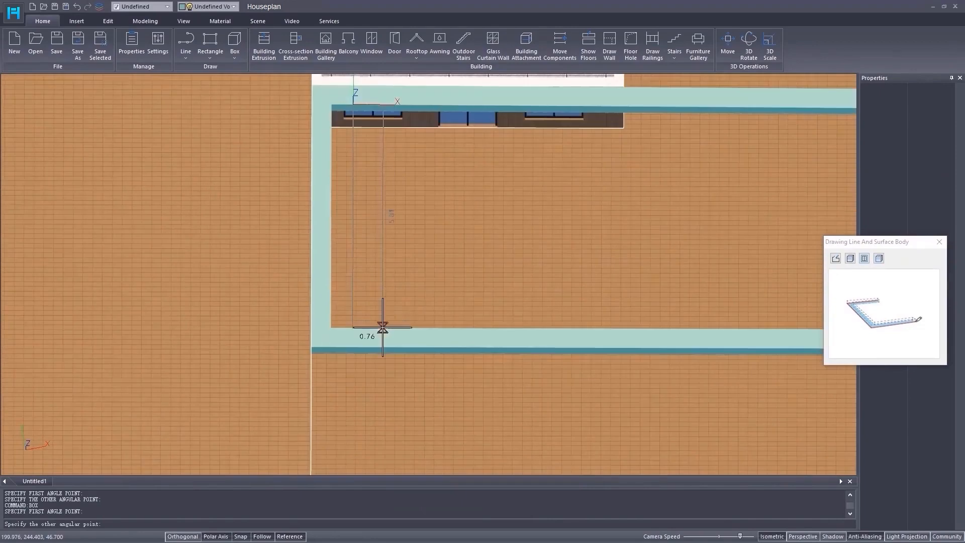
left_click(384, 328)
middle_click_drag(365, 327, 292, 319)
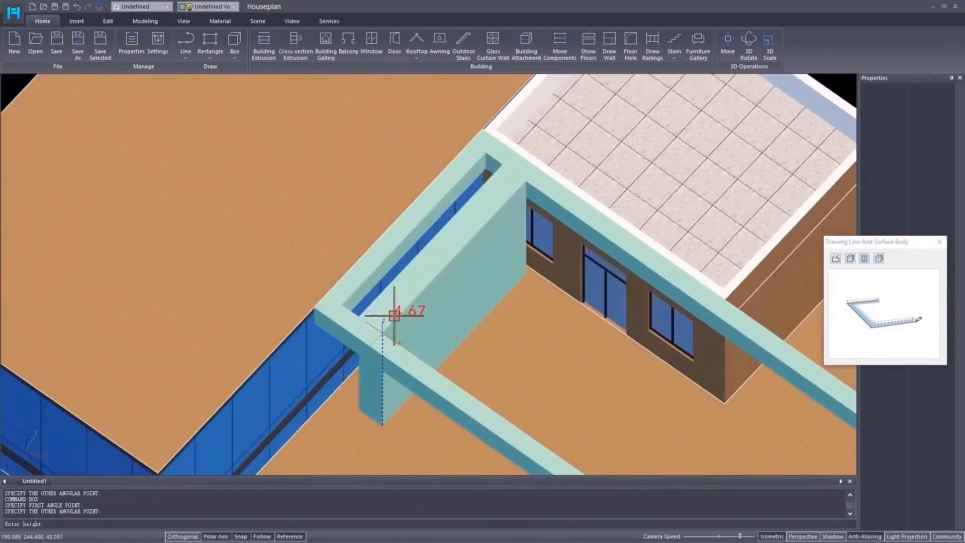
left_click(537, 204)
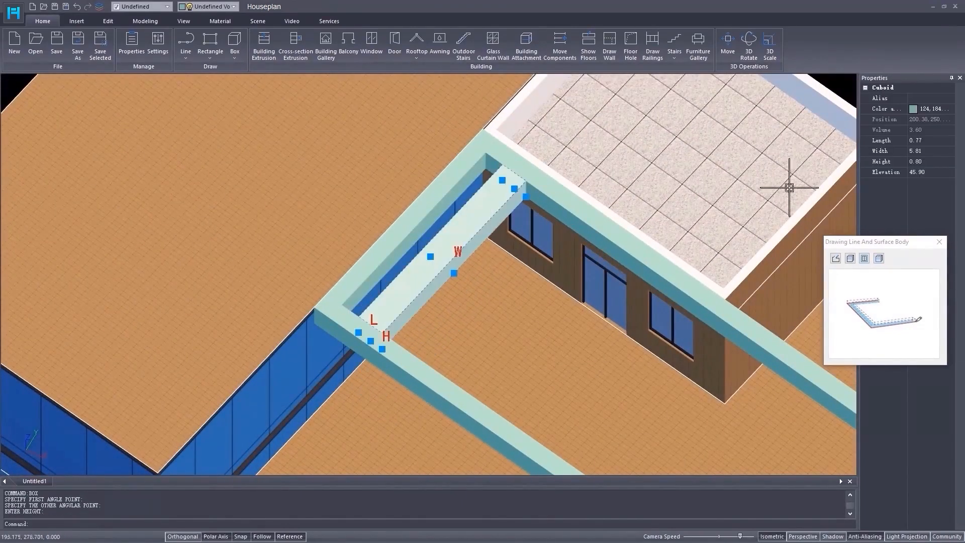
- Set the crossbar box's length to 0.23 and its height to 0.53
left_click(926, 141)
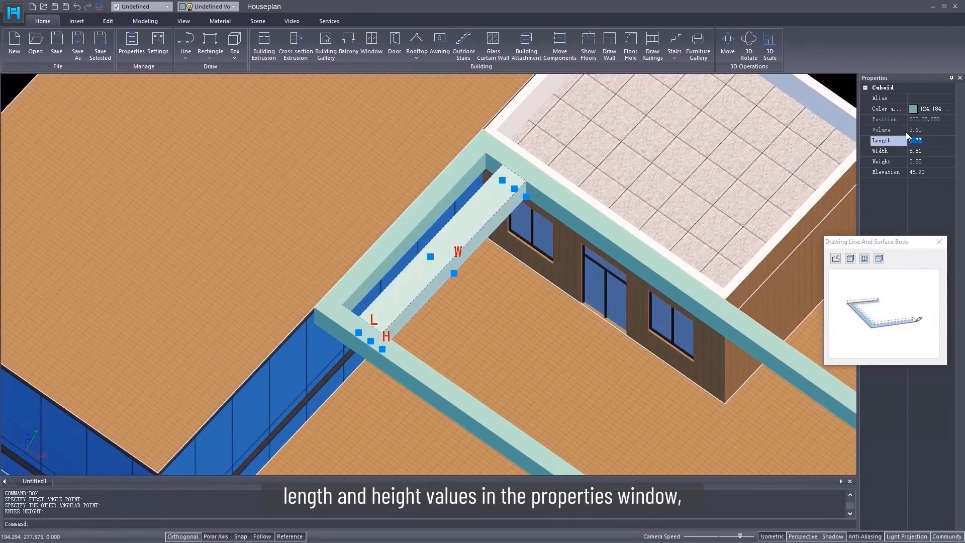
type("0.23")
key("Return")
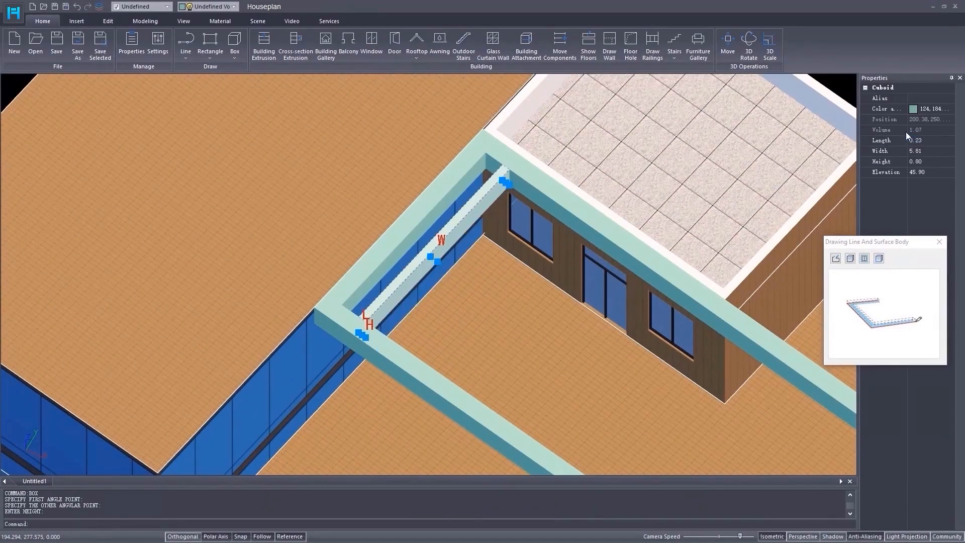
left_click(925, 162)
key("Return")
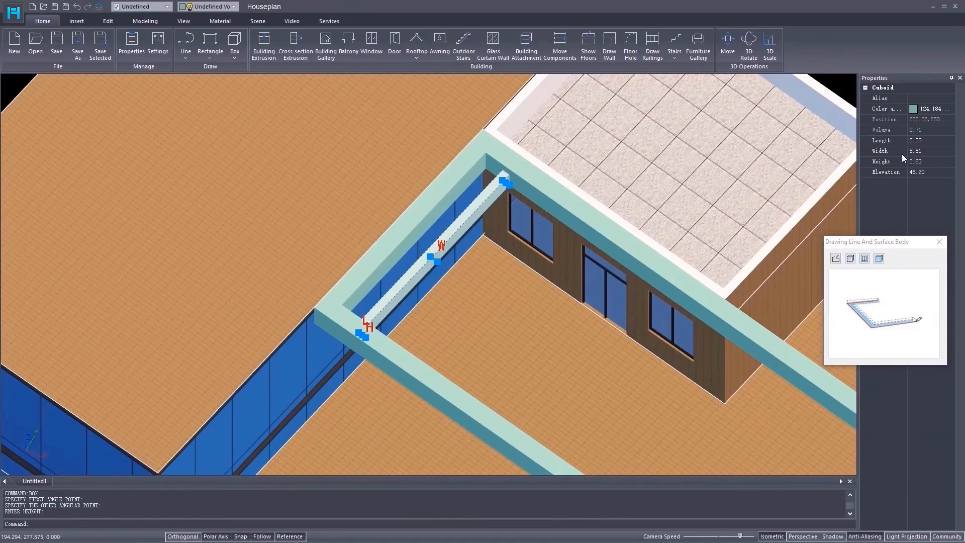
- Raise the crossbar box about 0.12 along the Z axis with snap disabled, and re-enable snap
scroll(469, 300, "up", 3)
middle_click_drag(468, 300, 465, 256)
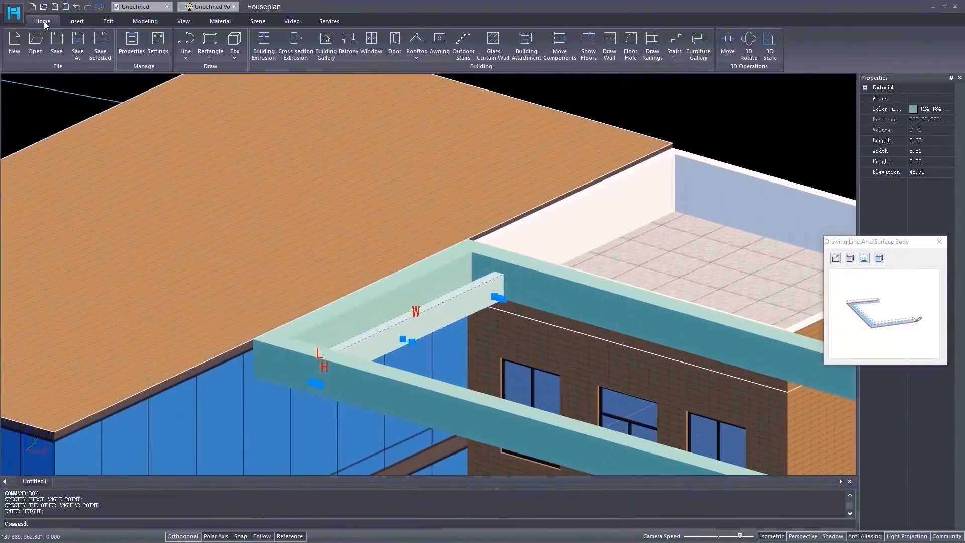
left_click(728, 41)
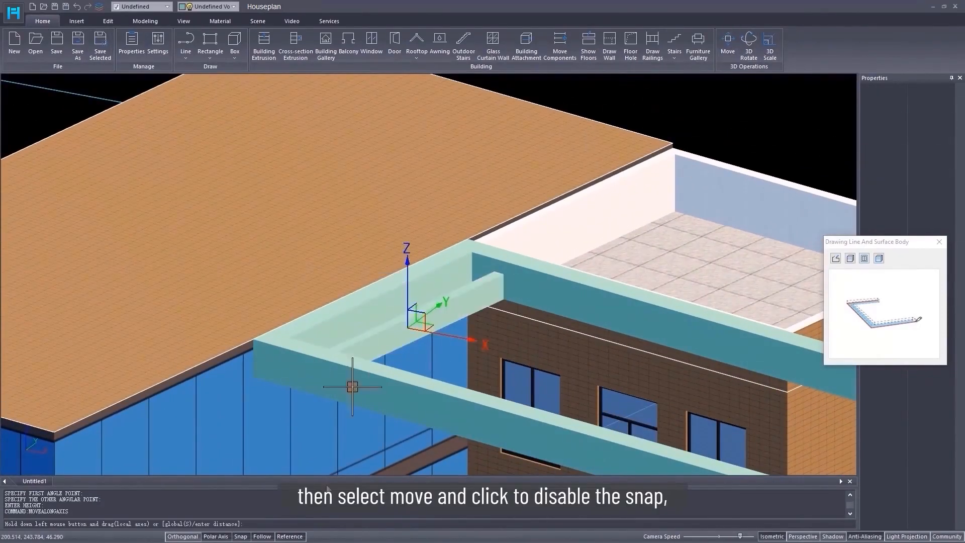
left_click(240, 536)
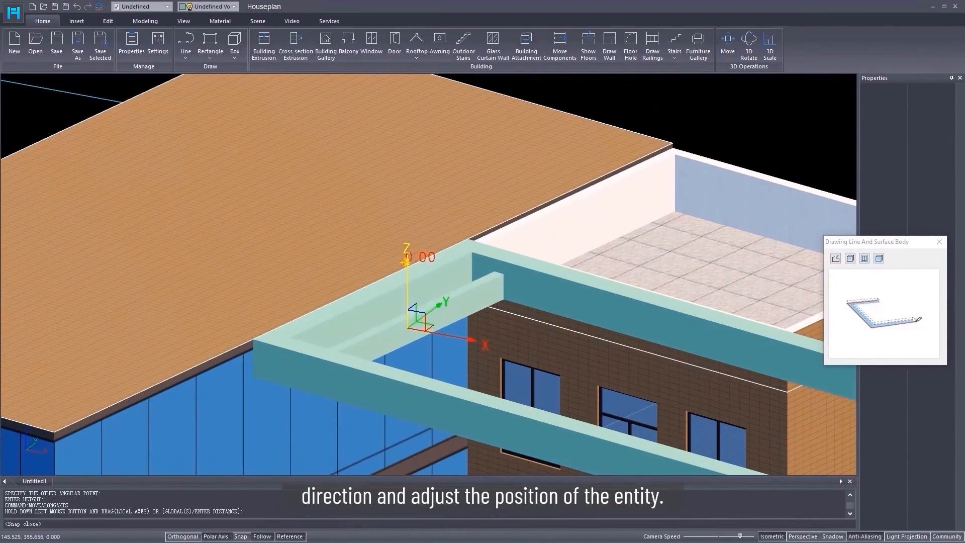
left_click_drag(405, 262, 407, 255)
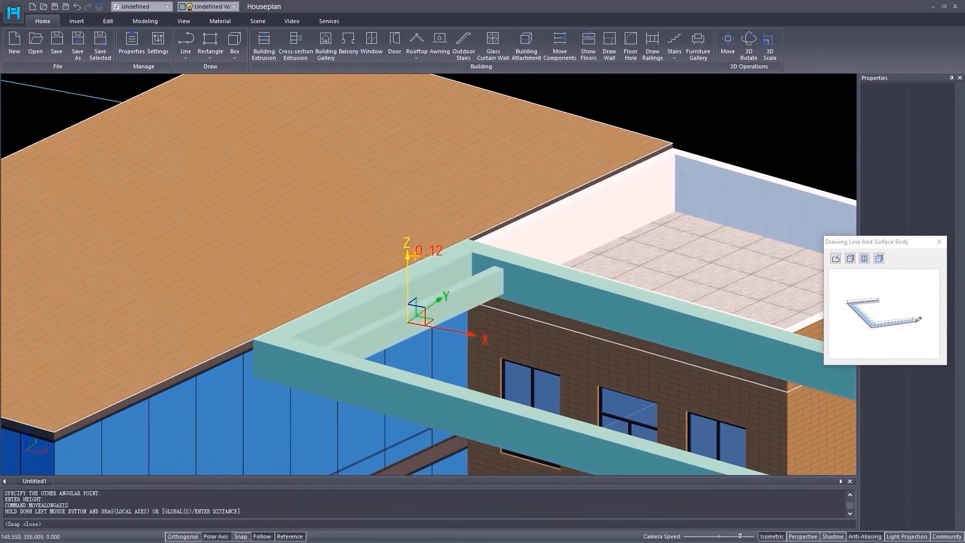
right_click(415, 257)
left_click(239, 538)
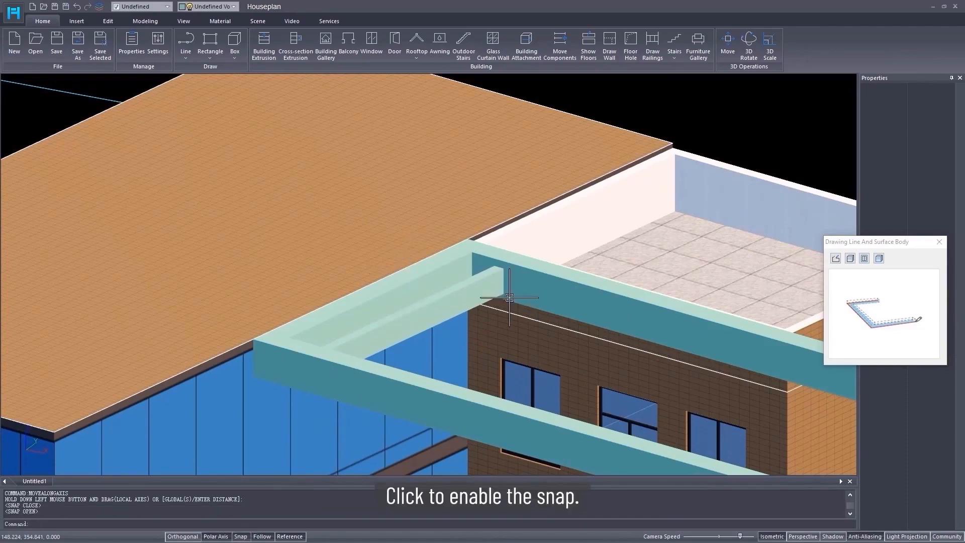
- Set up an Array Copy by original position with a distance of 1 and the base point option on
middle_click_drag(442, 320, 464, 351, "shift")
scroll(500, 356, "down", 3)
scroll(464, 351, "up", 2)
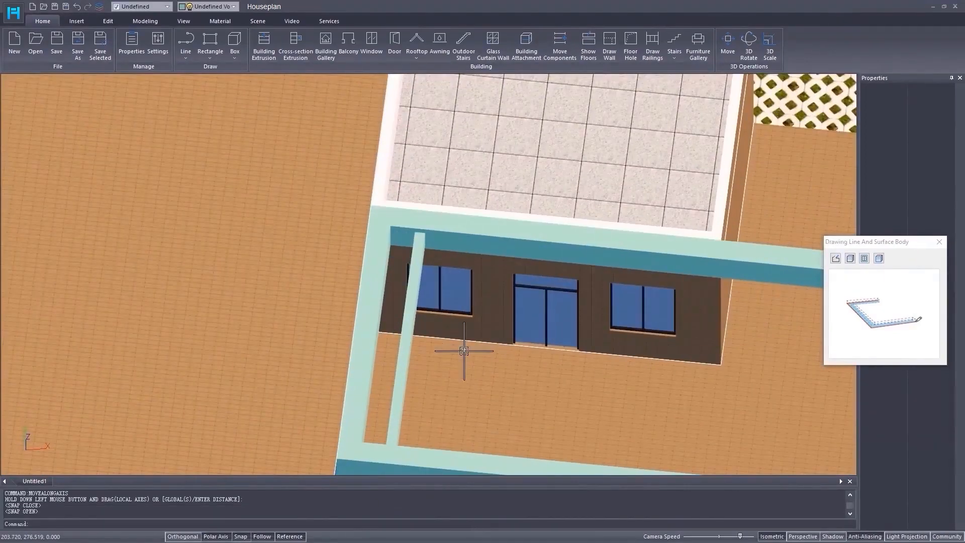
left_click(108, 21)
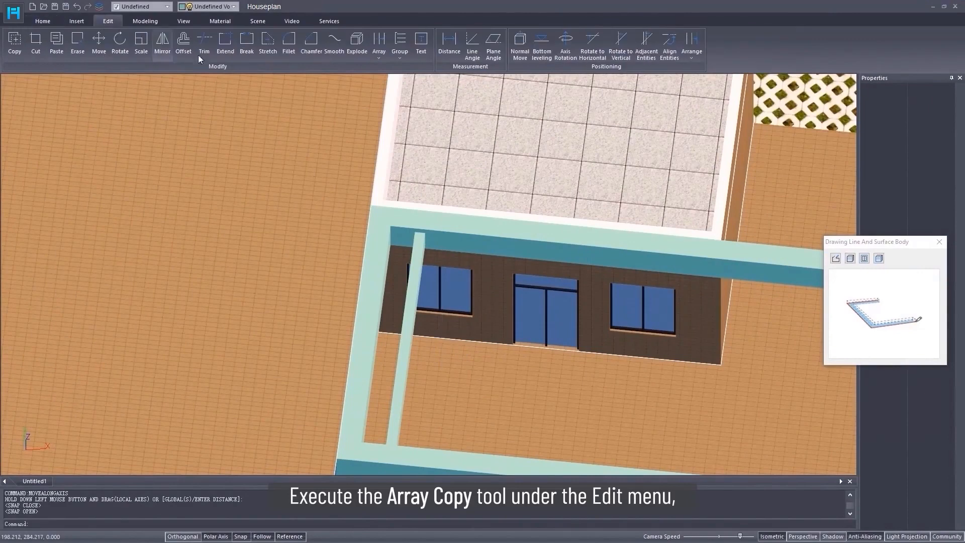
left_click(379, 56)
left_click(384, 73)
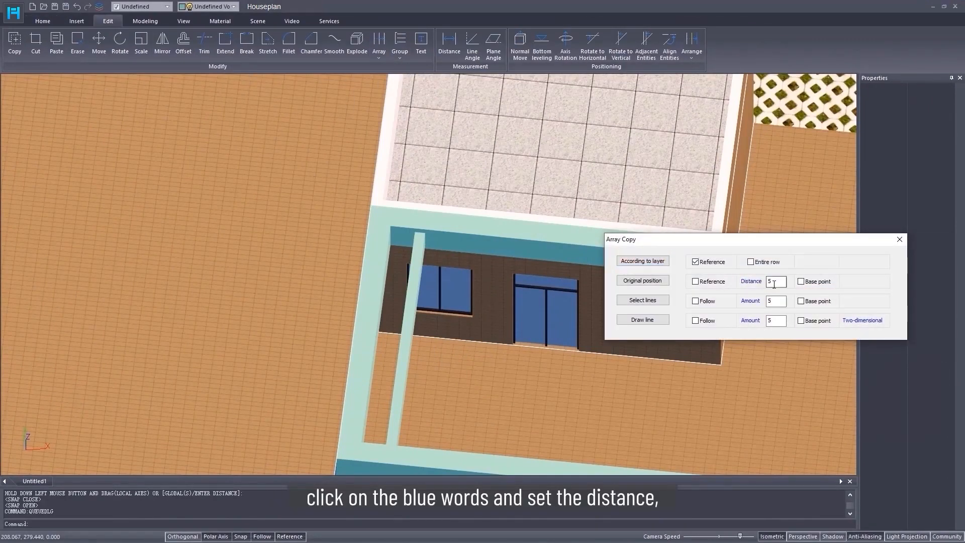
type("1")
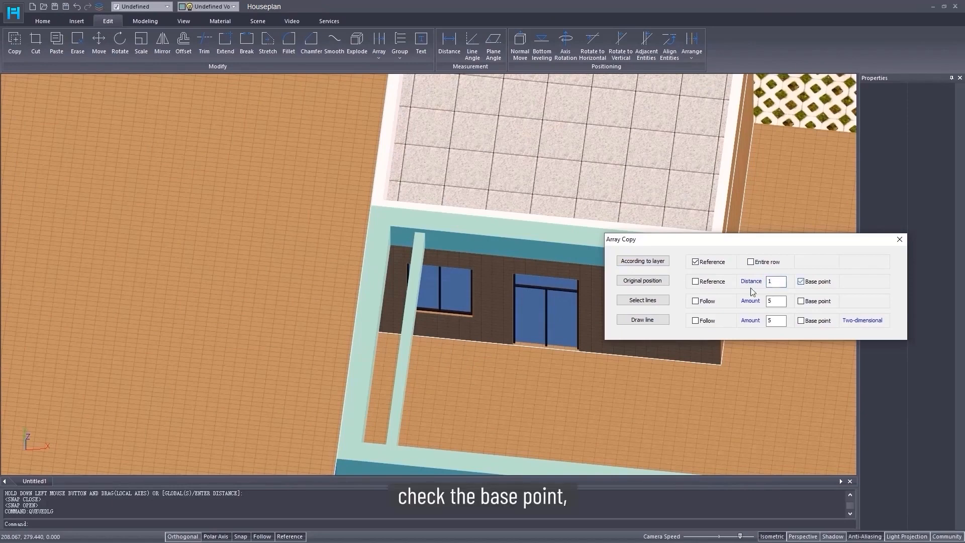
left_click(642, 281)
- Array the crossbar along the frame from the midpoint of its west inner edge to the midpoint of its east inner edge
left_click(403, 342)
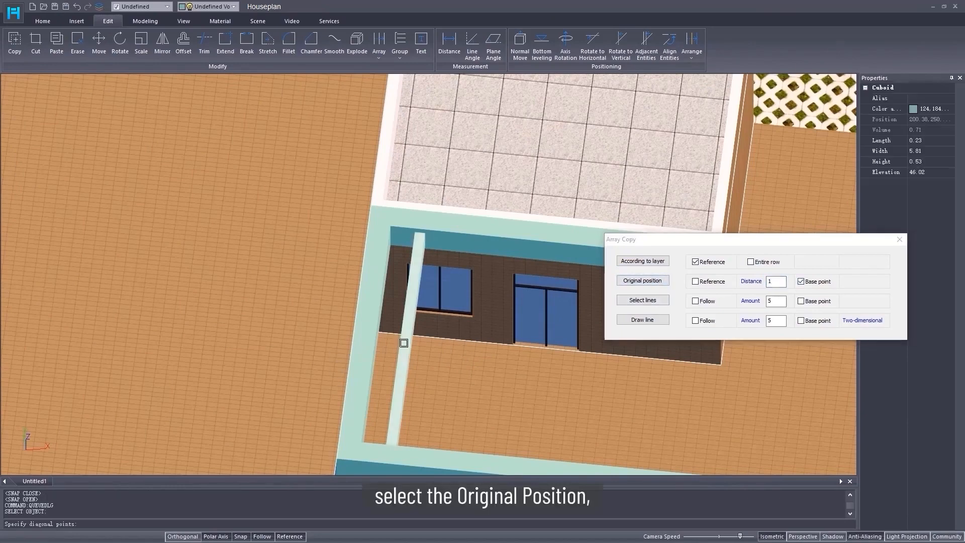
right_click(404, 343)
left_click(376, 333)
scroll(422, 352, "down", 4)
middle_click_drag(830, 424, 133, 409)
scroll(201, 339, "down", 3)
scroll(500, 236, "up", 2)
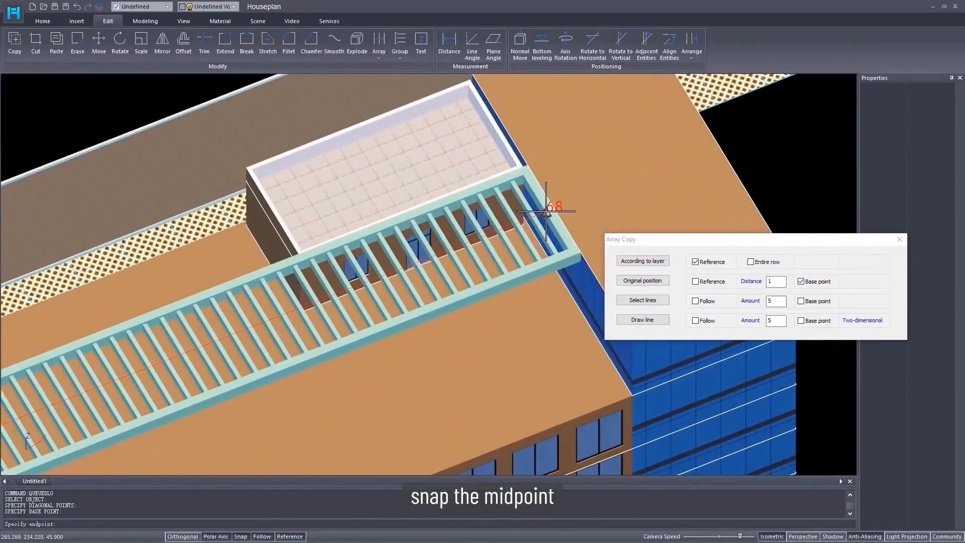
left_click(546, 212)
scroll(394, 282, "down", 3)
middle_click_drag(394, 282, 431, 287, "shift")
left_click(690, 295)
key("Escape")
- Offset the roof planes of the west and east curtain-wall towers by -0.24 with Plane Offset
middle_click_drag(579, 281, 647, 286)
scroll(647, 286, "down", 2)
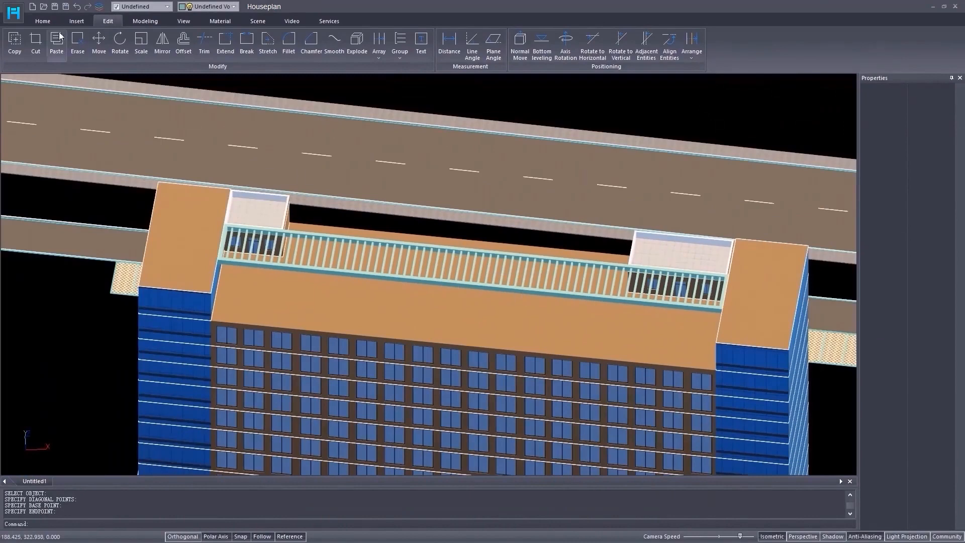
left_click(48, 22)
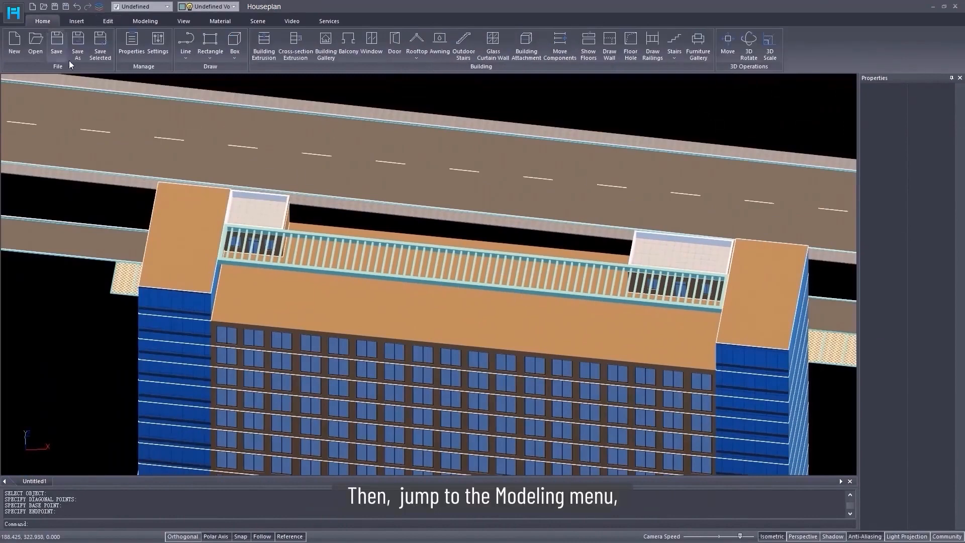
left_click(109, 21)
left_click(143, 23)
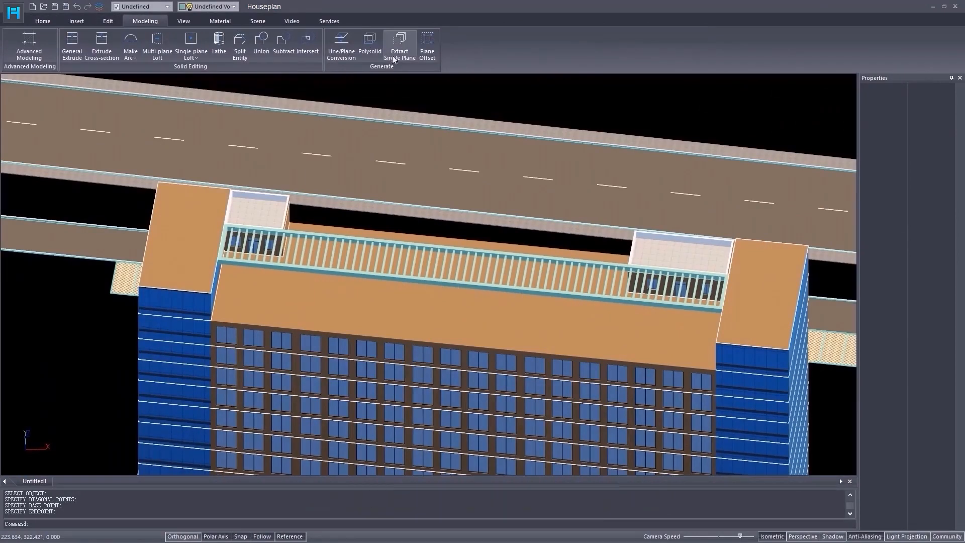
left_click(427, 43)
left_click(179, 248)
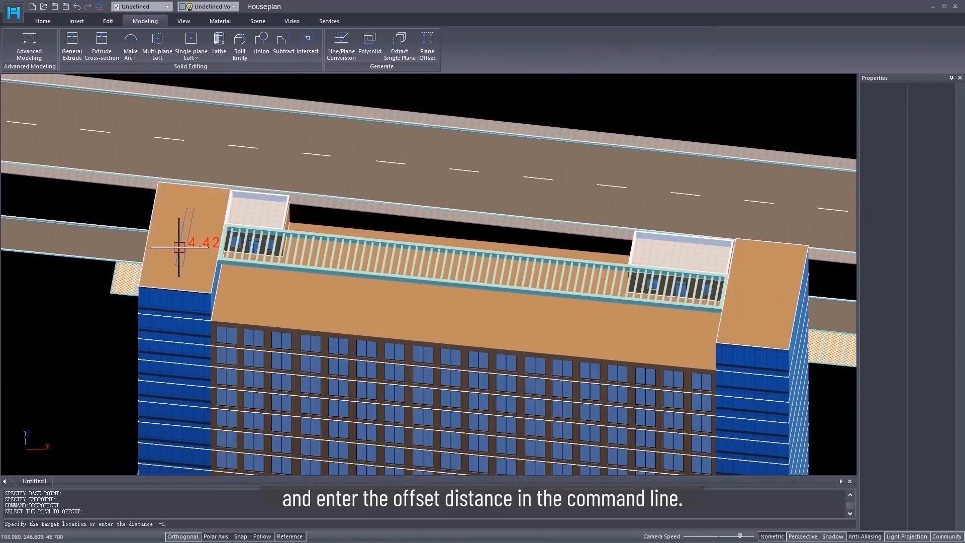
type("-0.24")
key("Return")
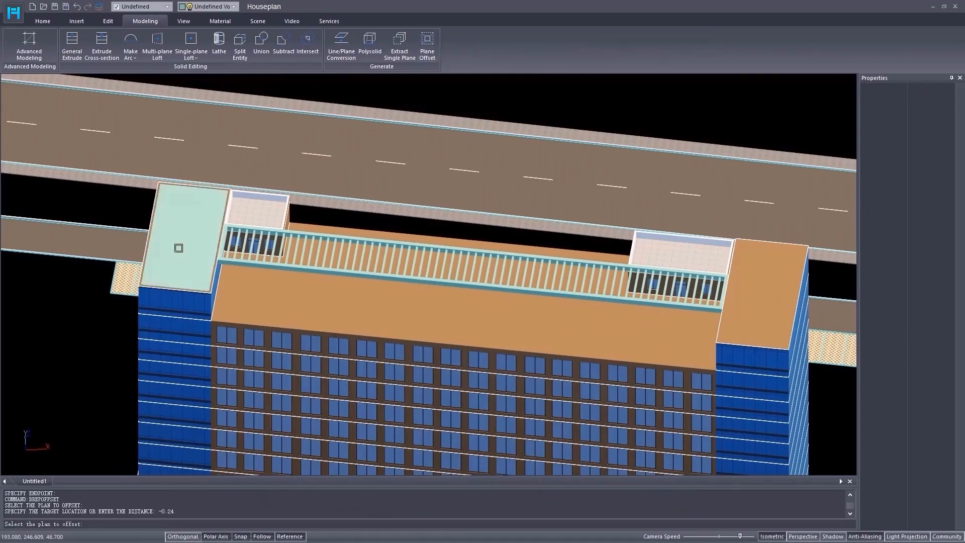
left_click(761, 287)
type("-0.24")
key("Return")
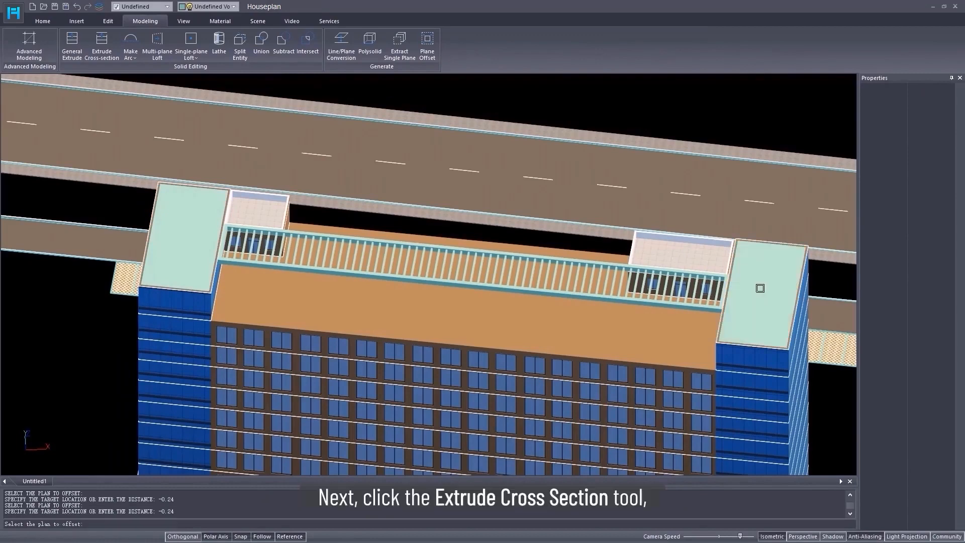
key("Return")
- Extrude the offset roof planes of both towers by -1.2 with Extrude Cross-section to form recessed roofs
left_click(104, 57)
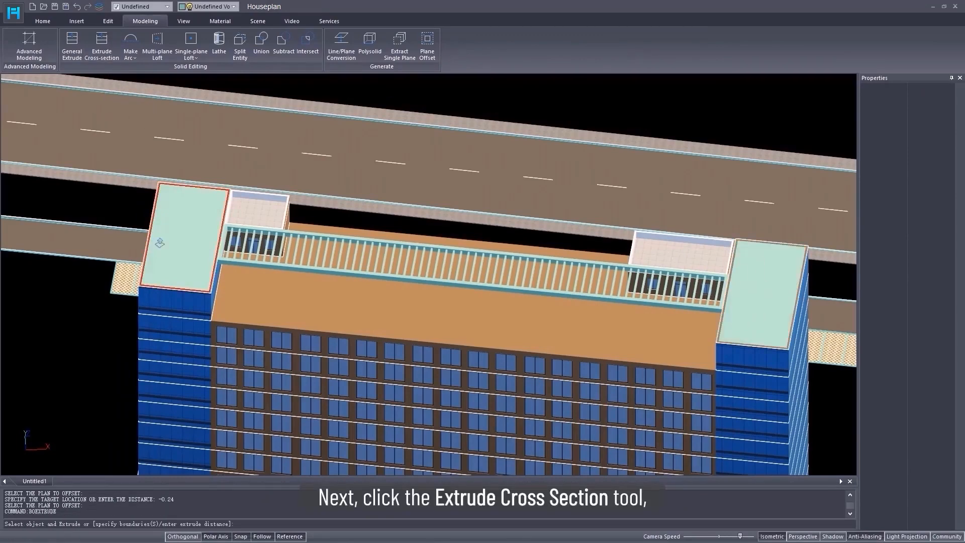
type("-1.")
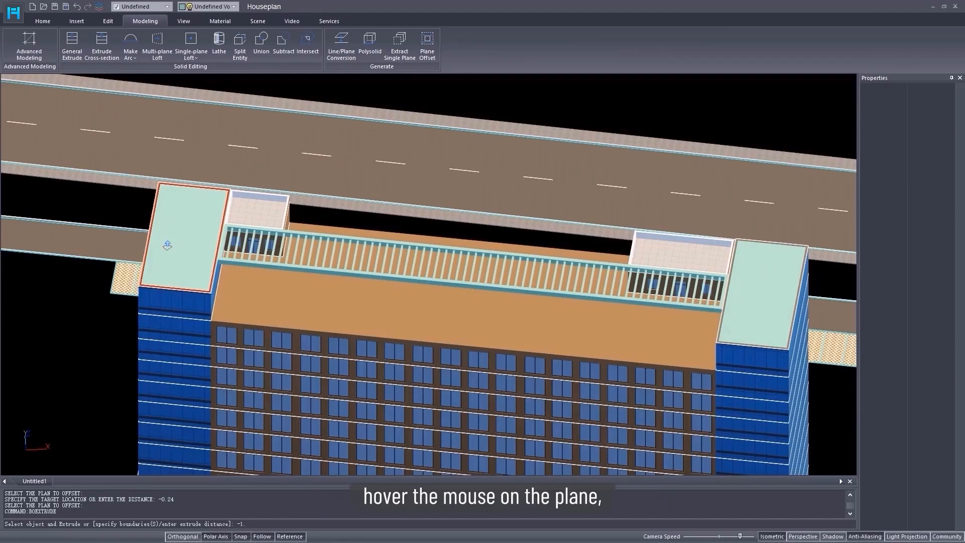
type("2")
key("Return")
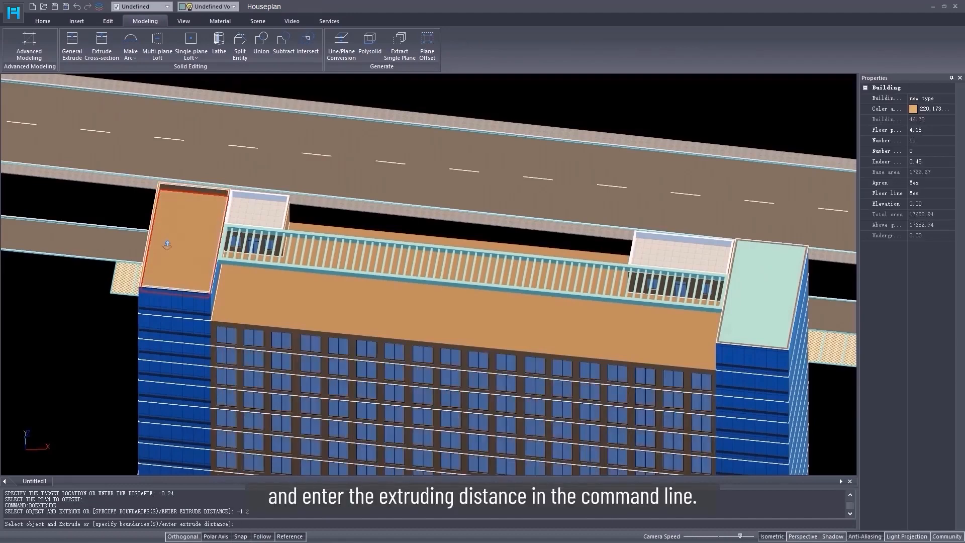
type("-")
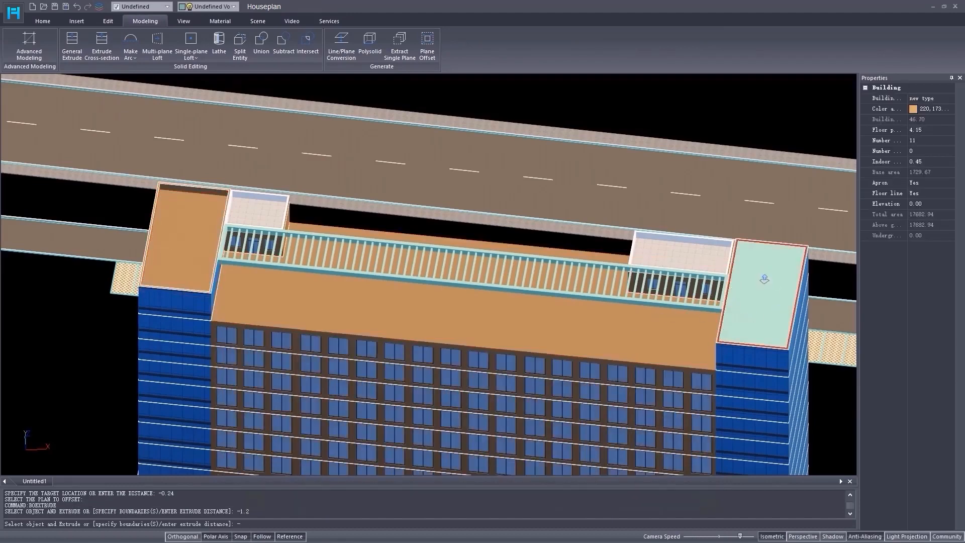
type("1.2")
key("Return")
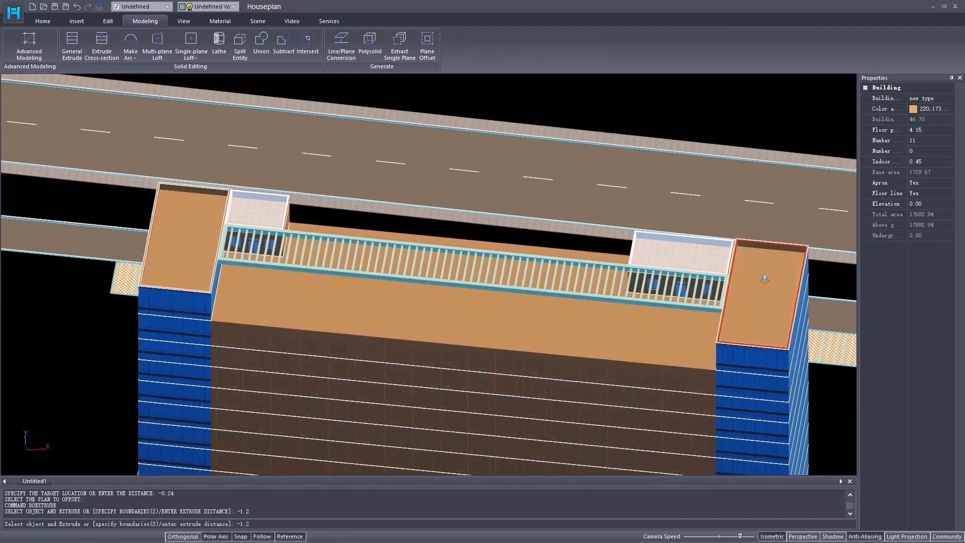
key("Return")
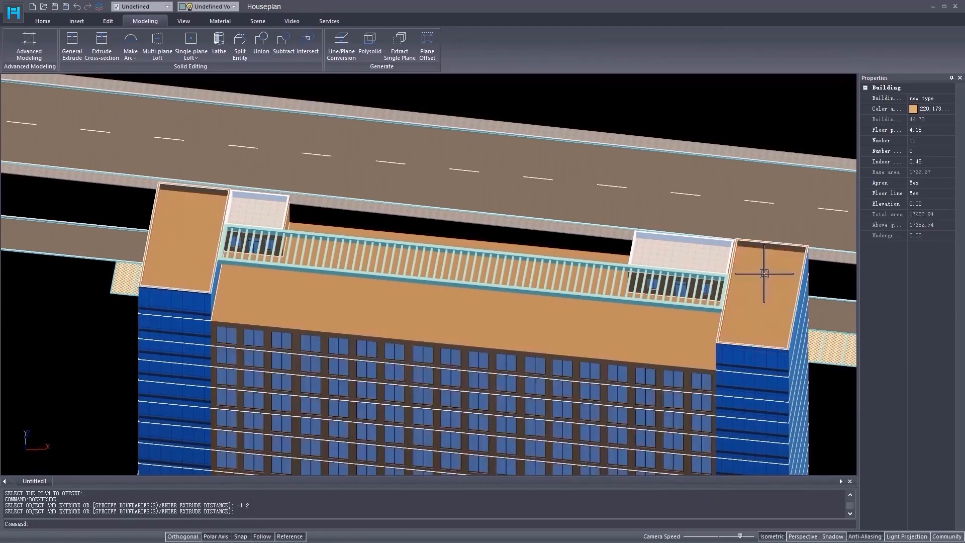
- Create a crenelated parapet wall with a height of 1.20 on the main building roof between the two towers
left_click(42, 21)
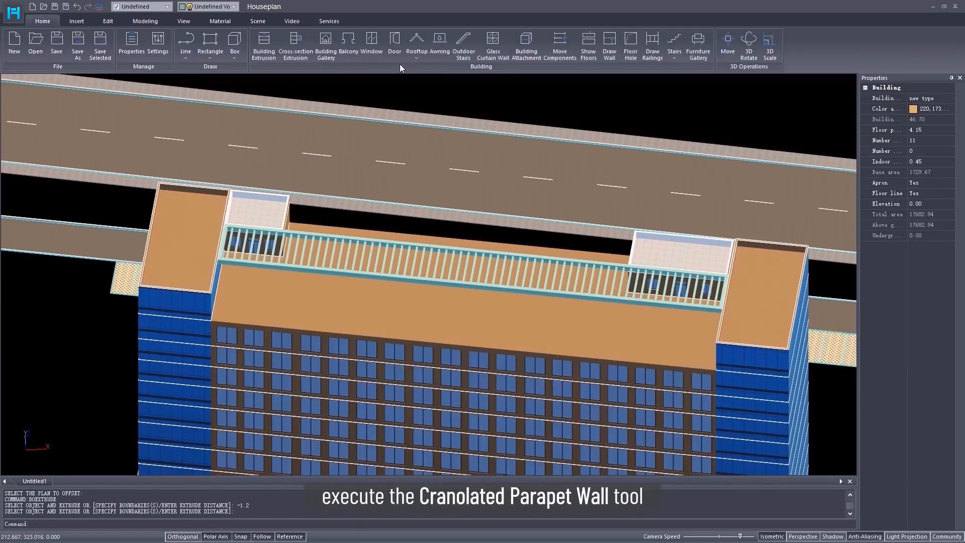
left_click(427, 57)
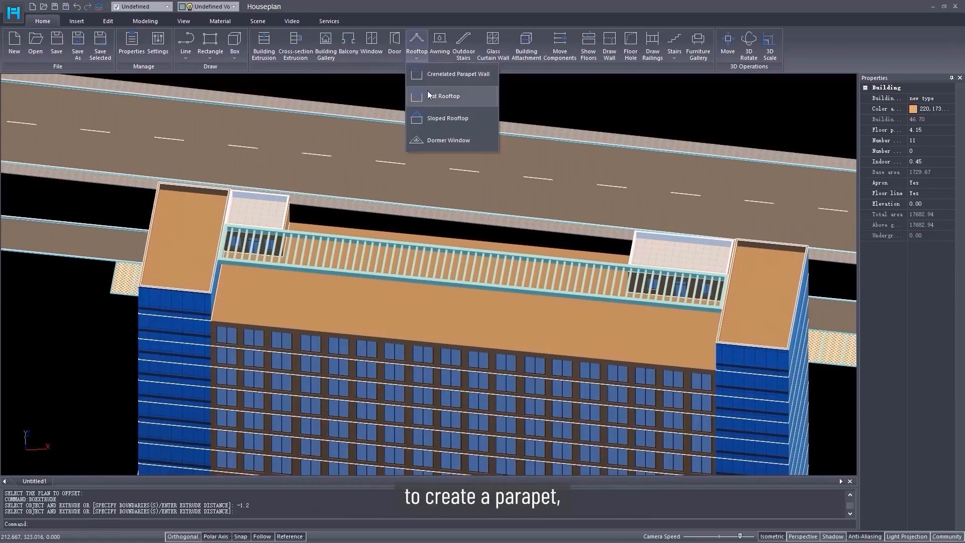
left_click(428, 76)
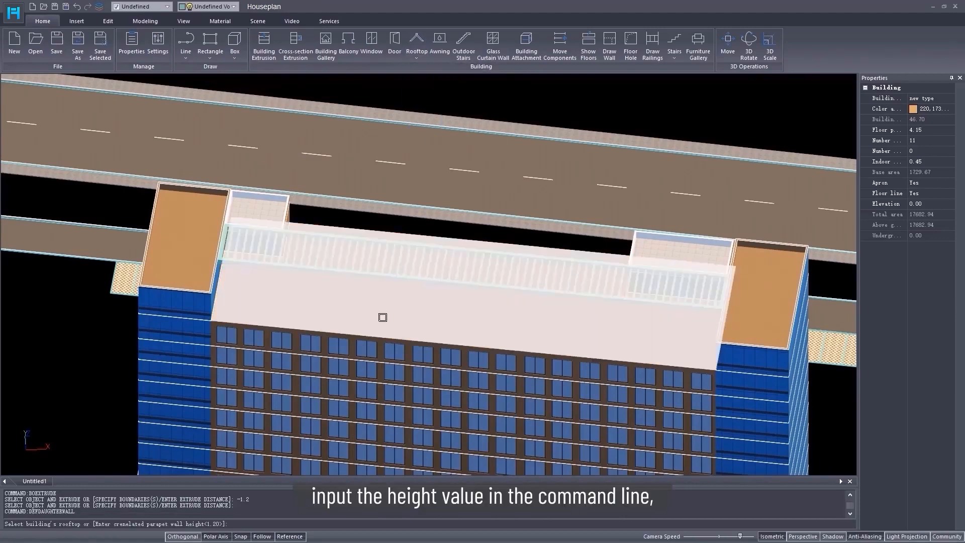
left_click(382, 317)
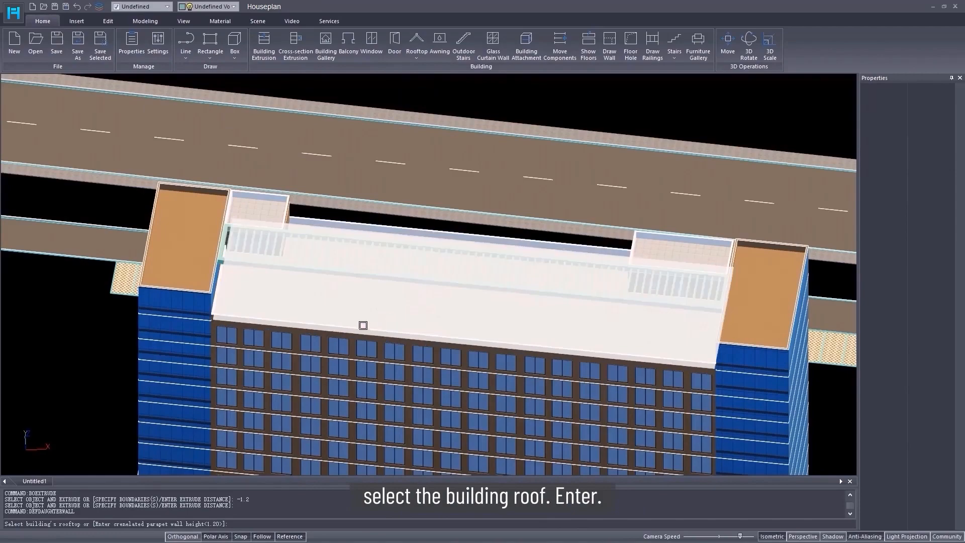
left_click(362, 326)
- Define an outside wall region on the front facade between the towers, from the second floor's top line down to the building base
scroll(323, 253, "down", 3)
middle_click_drag(372, 358, 352, 264)
middle_click_drag(352, 300, 353, 228)
middle_click_drag(358, 278, 363, 268, "shift")
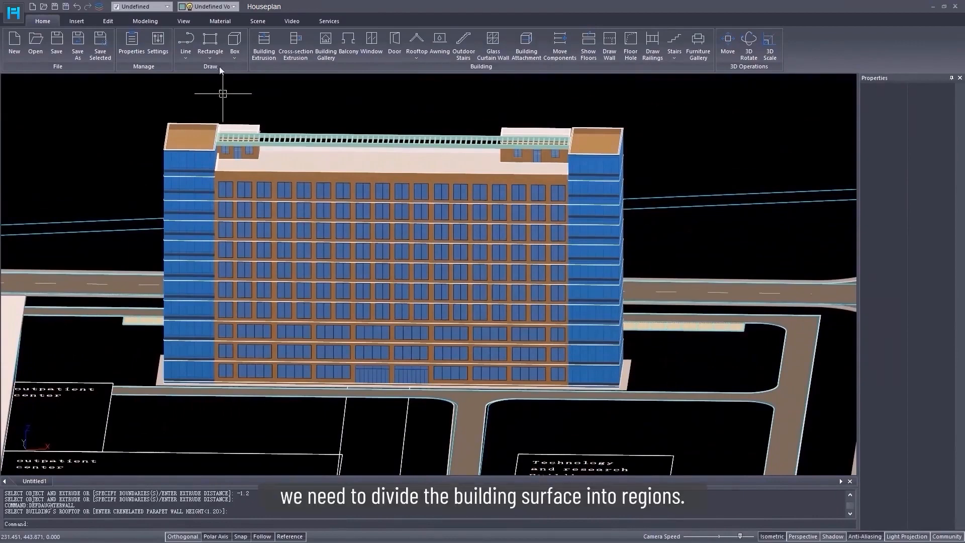
left_click(220, 22)
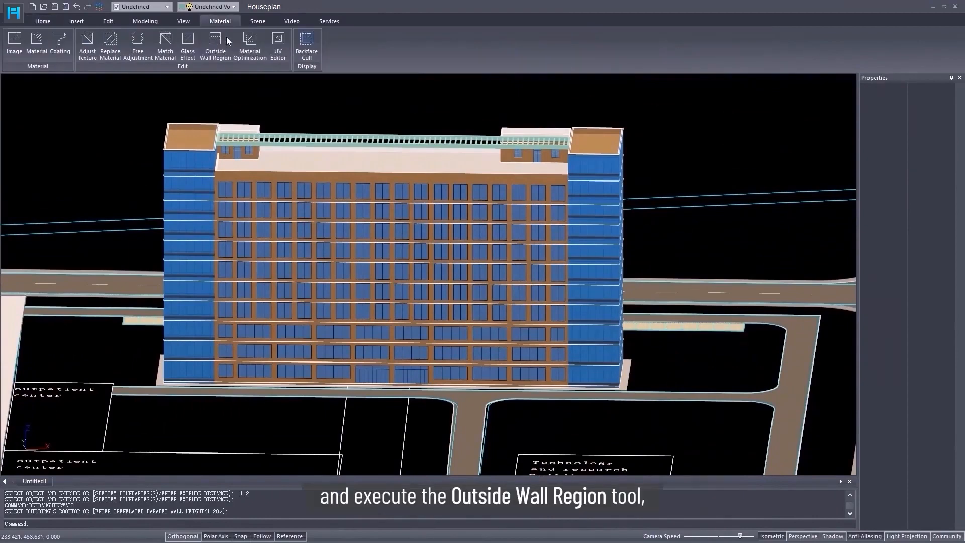
left_click(211, 49)
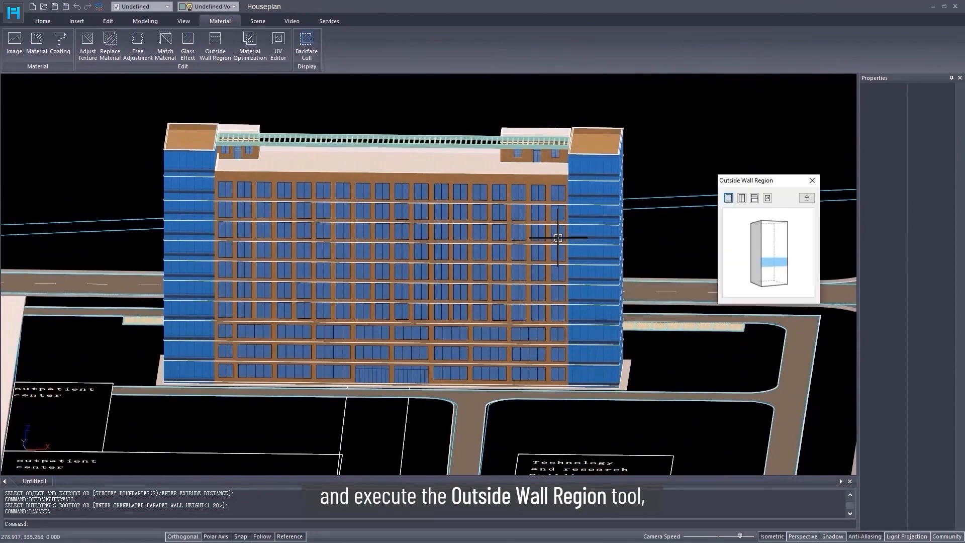
left_click(729, 198)
scroll(320, 372, "up", 5)
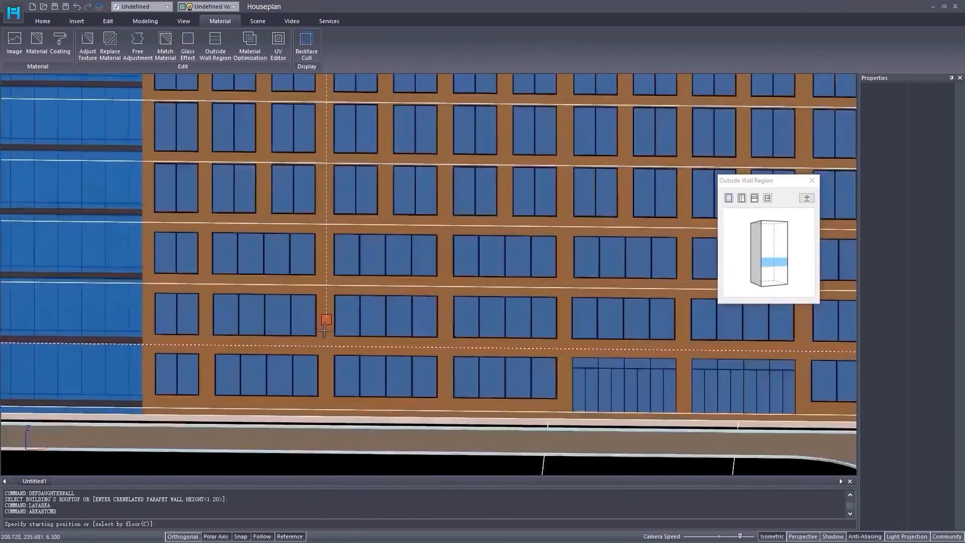
scroll(324, 329, "up", 3)
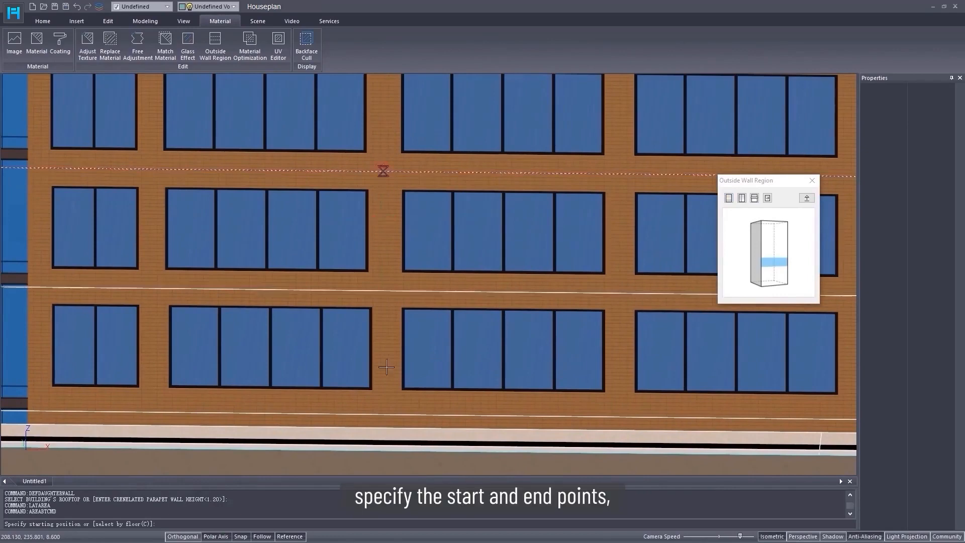
left_click(383, 169)
left_click(386, 426)
right_click(386, 426)
scroll(386, 426, "down", 5)
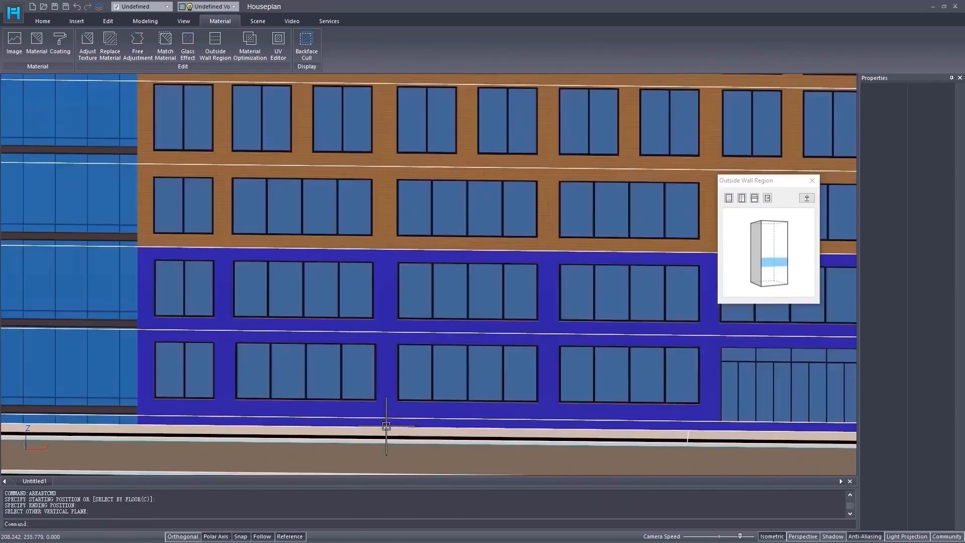
key("Escape")
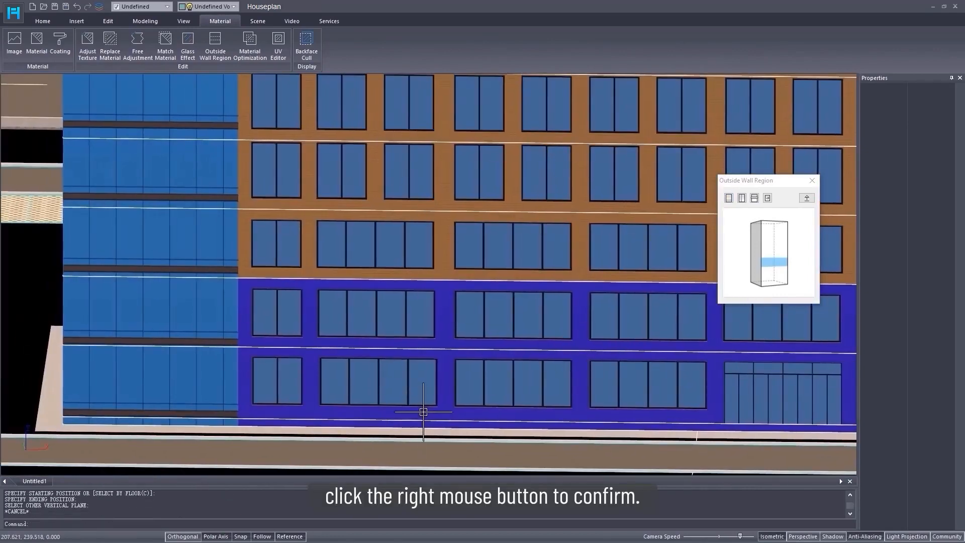
left_click(812, 180)
- Draw a rectangle about 2.83 by 0.60 under the westernmost second-floor window, reaching down to the floor line
middle_click_drag(391, 373, 464, 376)
scroll(369, 349, "up", 5)
middle_click_drag(369, 349, 408, 308)
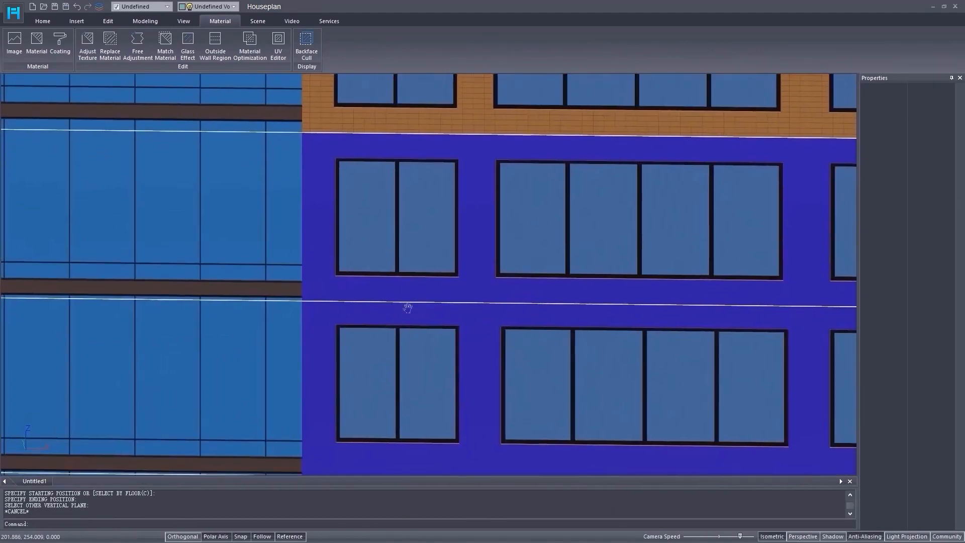
left_click(51, 23)
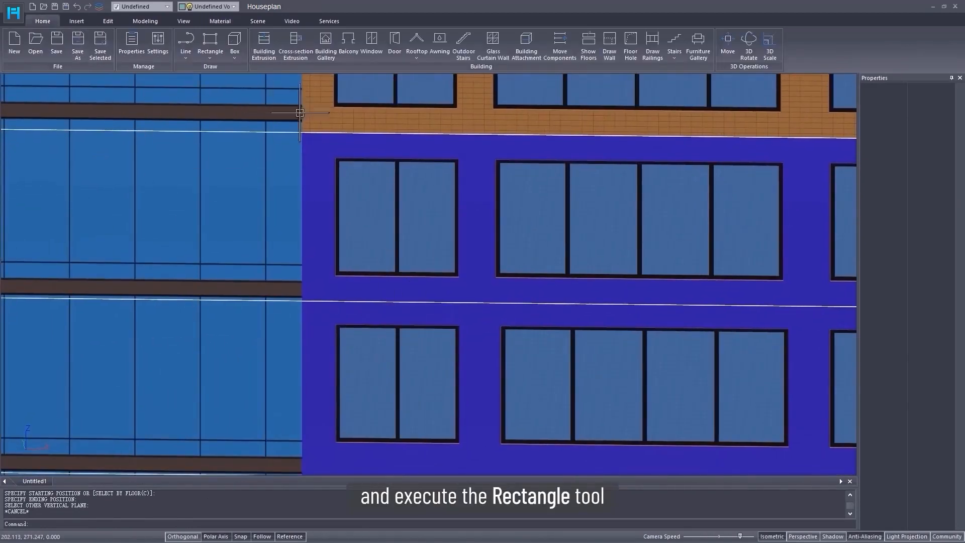
left_click(212, 46)
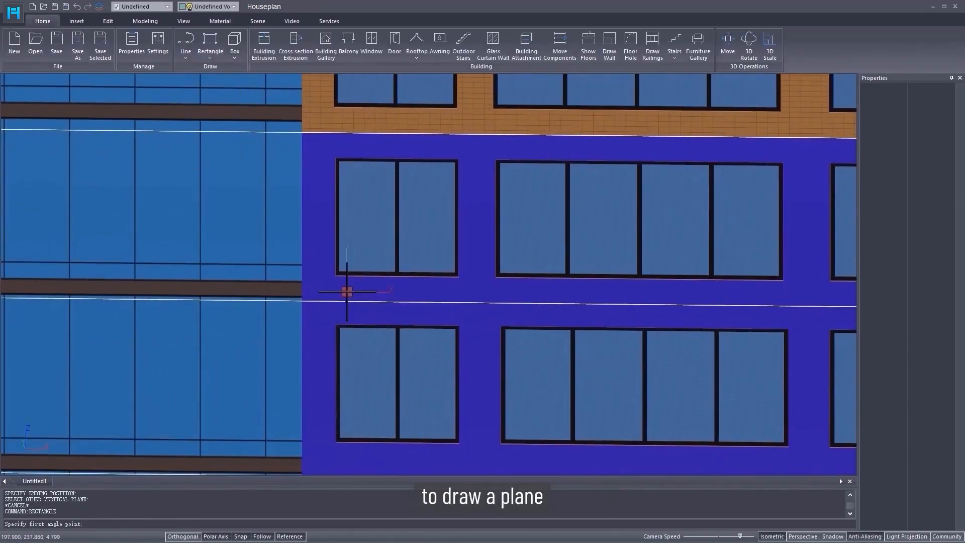
left_click(335, 275)
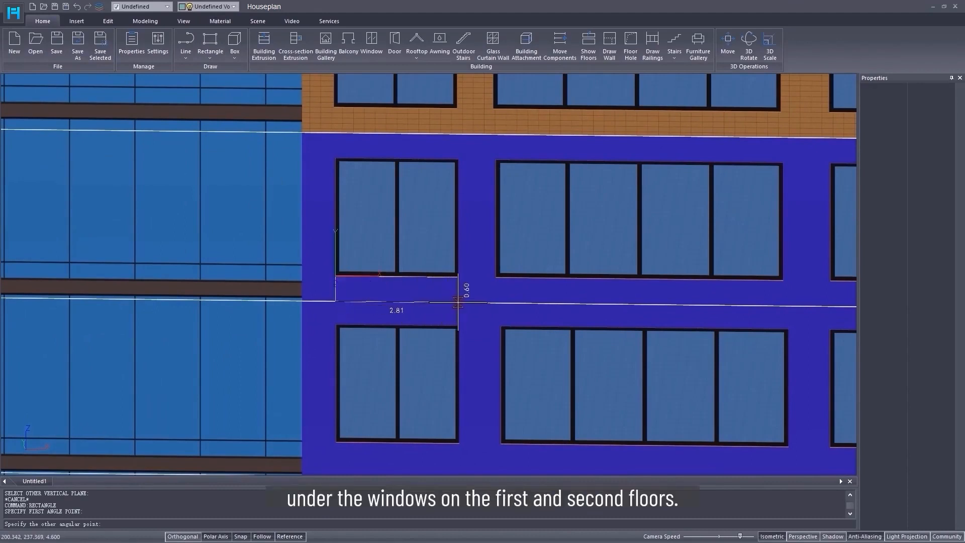
left_click(459, 303)
scroll(420, 295, "down", 3)
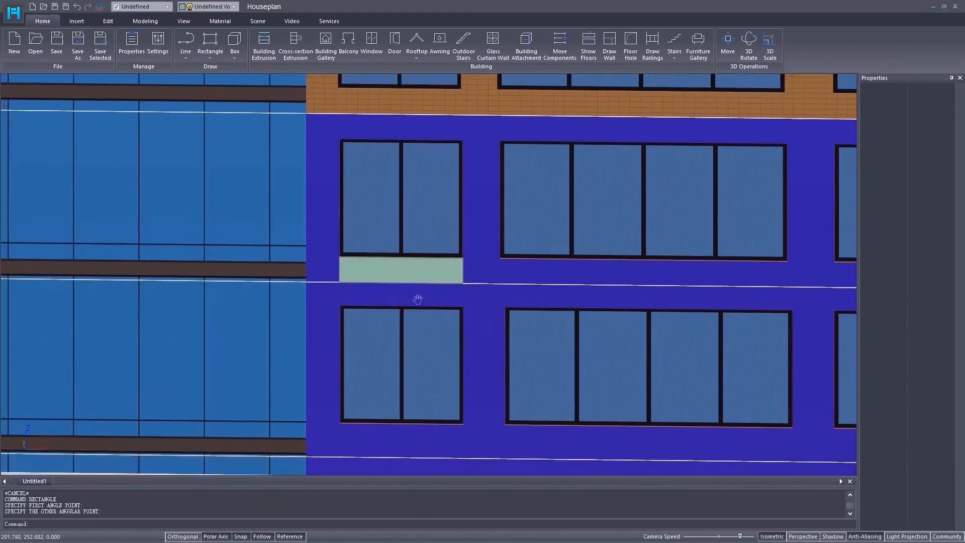
- Draw a rectangle about 2.83 by 1.25 under the westernmost first-floor window, reaching down to the wall base
key("Return")
left_click(340, 395)
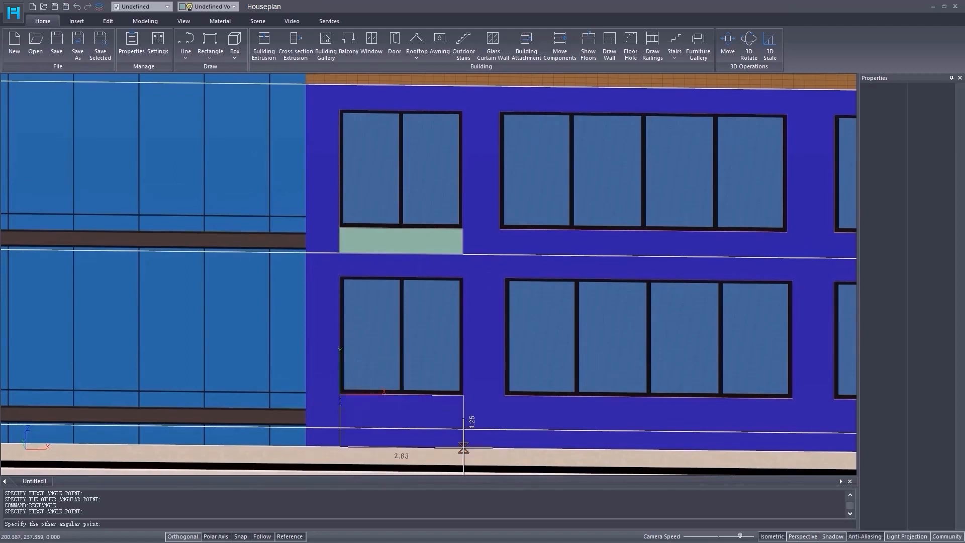
left_click(463, 448)
key("Escape")
- Copy both under-window rectangles from the narrow window's lower corner to the matching corner of the adjacent four-pane window
left_click(389, 423)
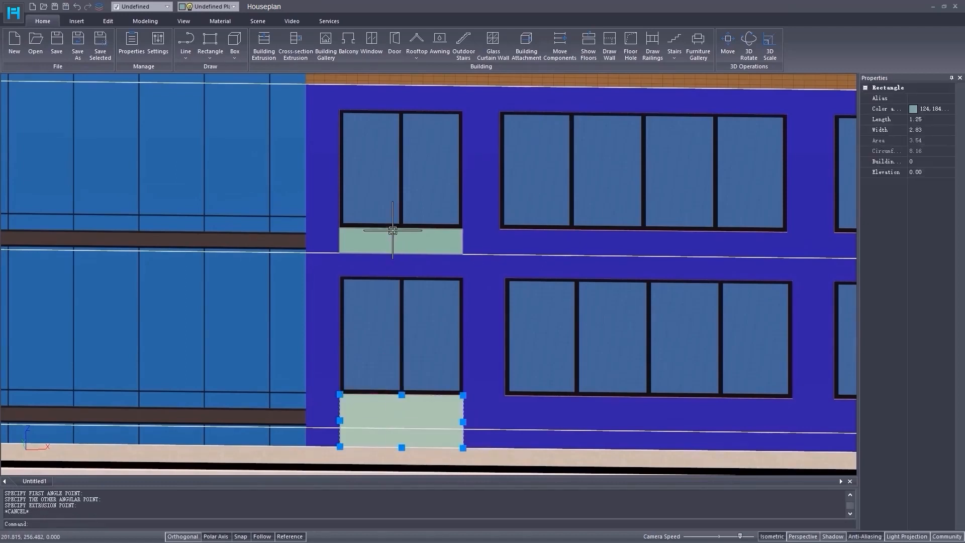
right_click(393, 244)
left_click(427, 438)
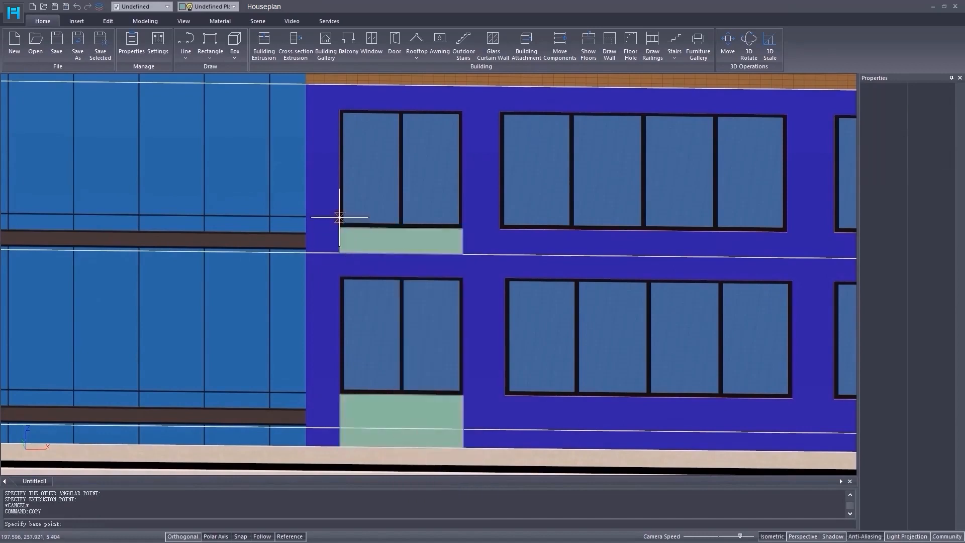
left_click(340, 230)
left_click(500, 231)
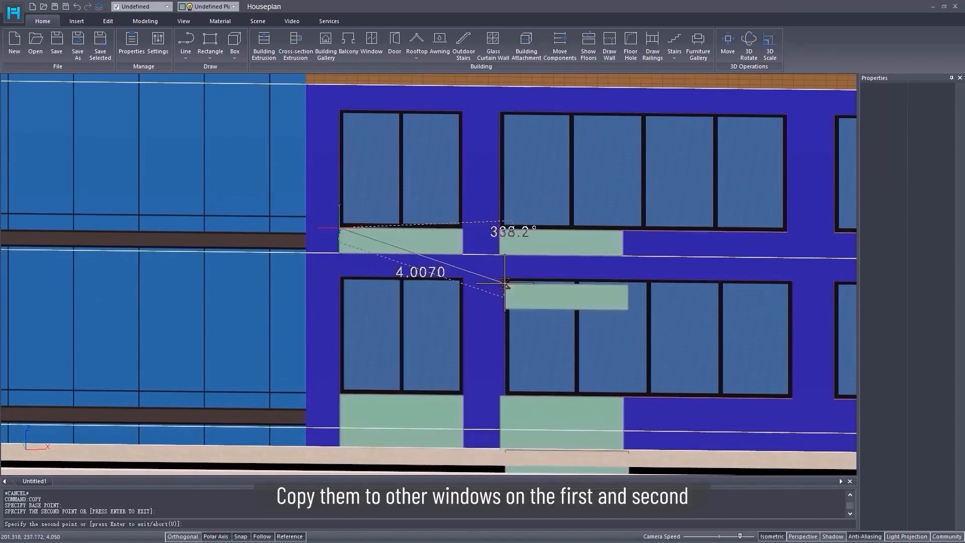
key("Return")
- Stretch both ends of the copied first-floor rectangle to match the edges of the four-pane window above it
left_click(616, 427)
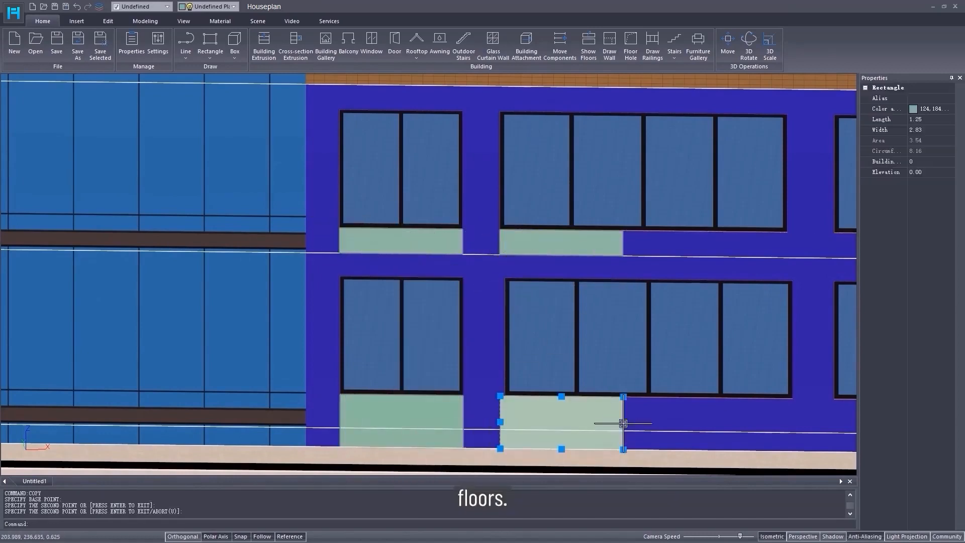
left_click(500, 422)
left_click(506, 396)
left_click(623, 423)
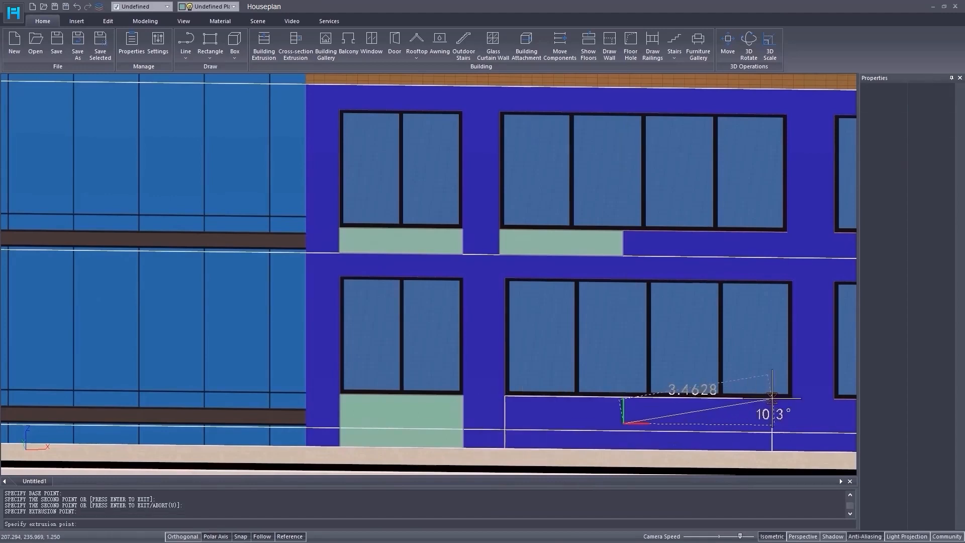
left_click(793, 398)
- Stretch the copied second-floor rectangle to the far edge of its four-pane window, making it 6.60 wide
left_click(604, 242)
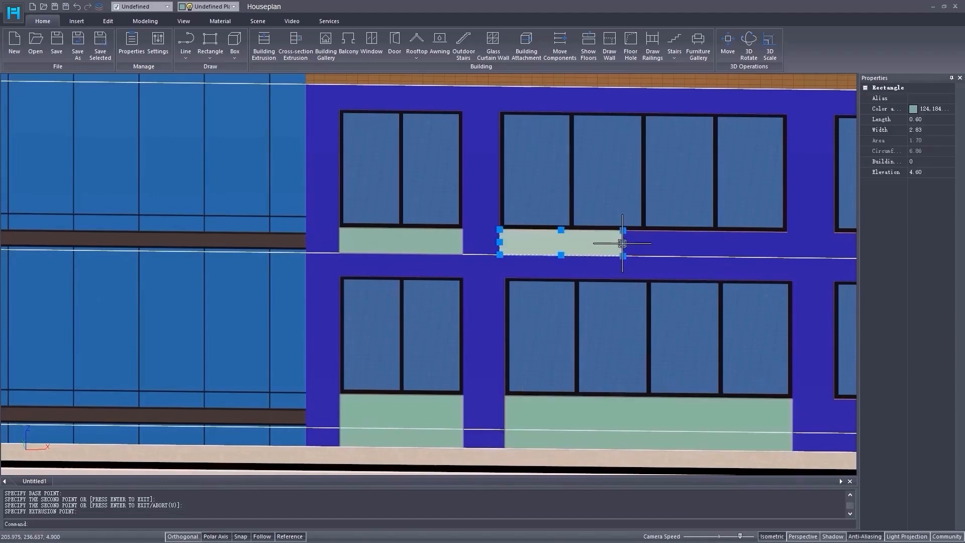
left_click(622, 243)
left_click(787, 245)
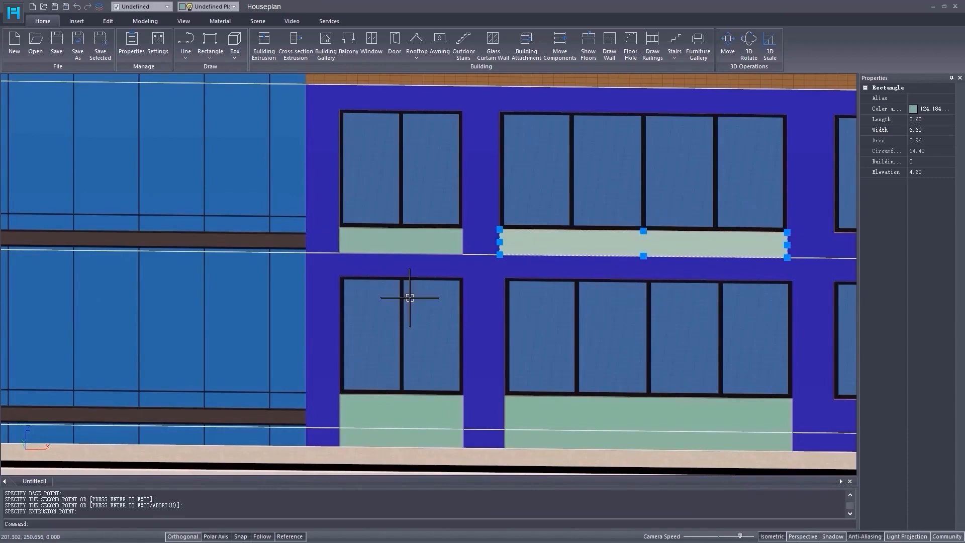
middle_click_drag(550, 316, 492, 316)
key("Escape")
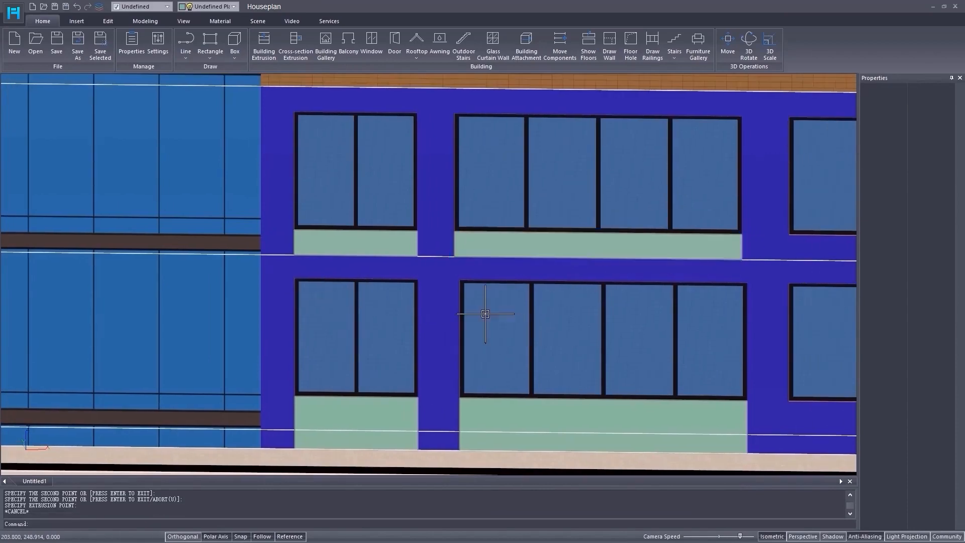
- Hide the inpatient center building so that only its under-window rectangles are left in place
scroll(487, 316, "down", 2)
scroll(517, 333, "down", 6)
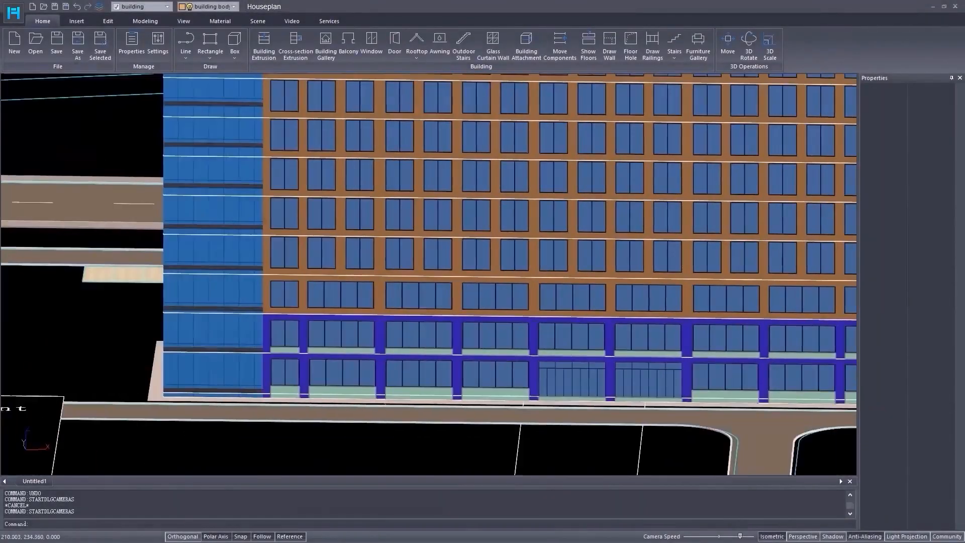
middle_click_drag(539, 401, 416, 416)
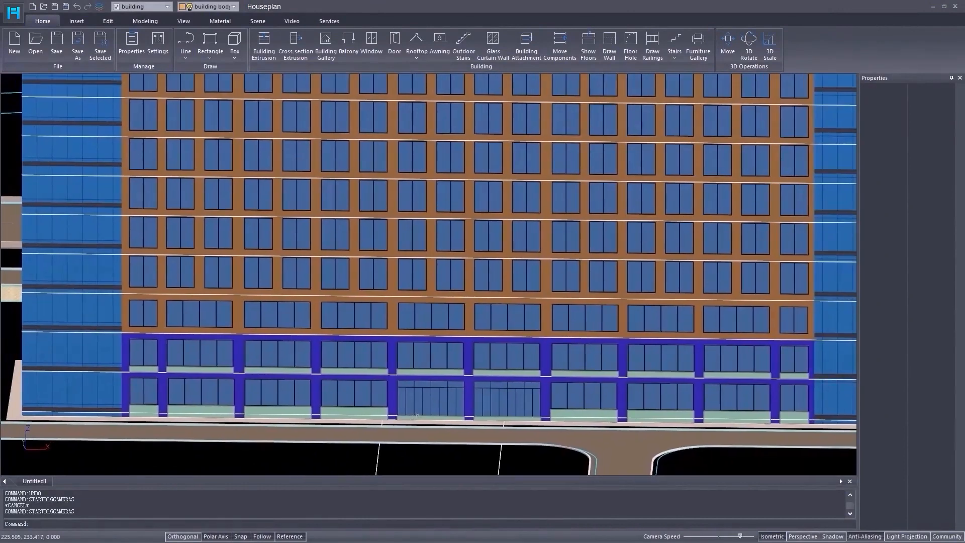
left_click(472, 312)
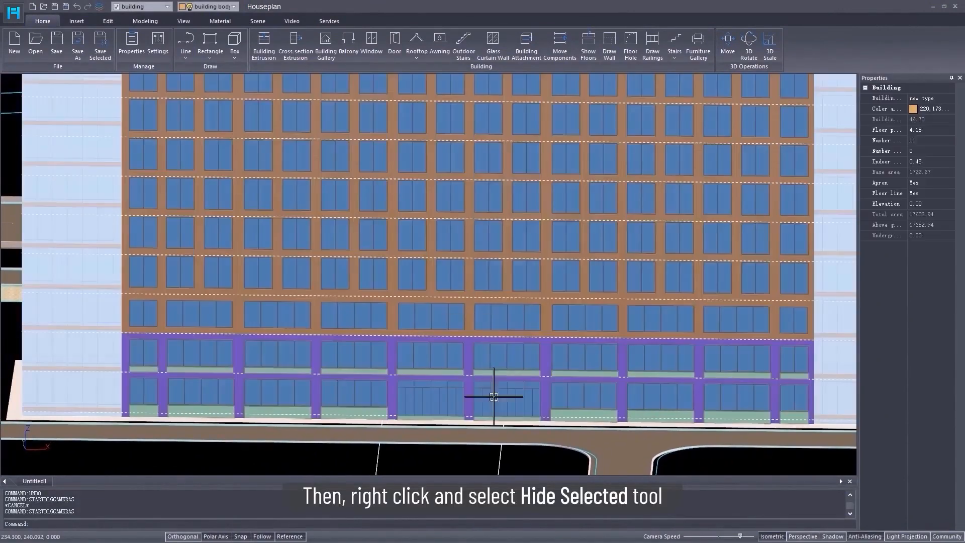
right_click(496, 394)
left_click(526, 366)
- Select all the under-window rectangles of the first and second floors and combine them into one entity group
mouse_move(494, 423)
middle_mouse_down("shift")
mouse_move(511, 420)
mouse_move(495, 428)
middle_mouse_up("shift")
scroll(493, 429, "down", 1)
middle_click_drag(433, 443, 466, 329)
left_click_drag(240, 268, 457, 355)
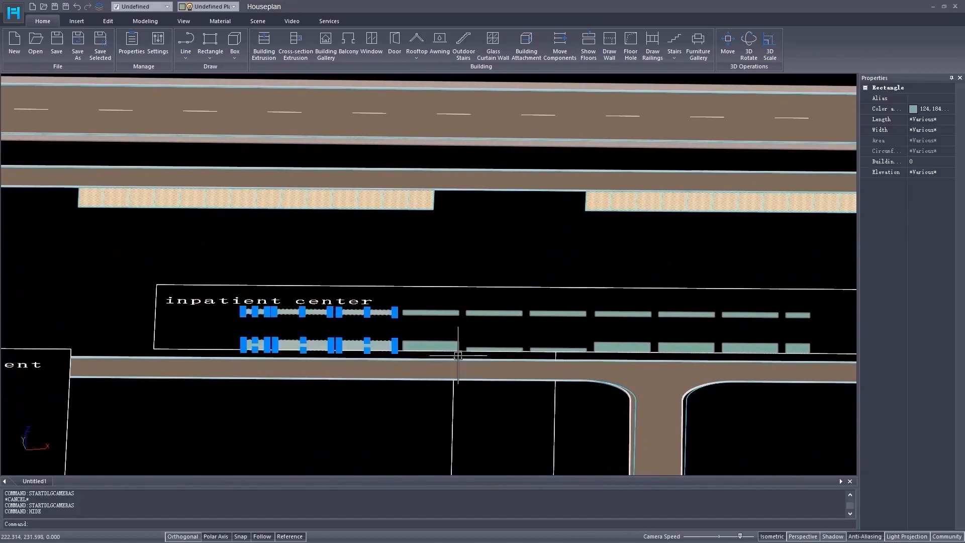
scroll(430, 346, "up", 3)
left_click(382, 357)
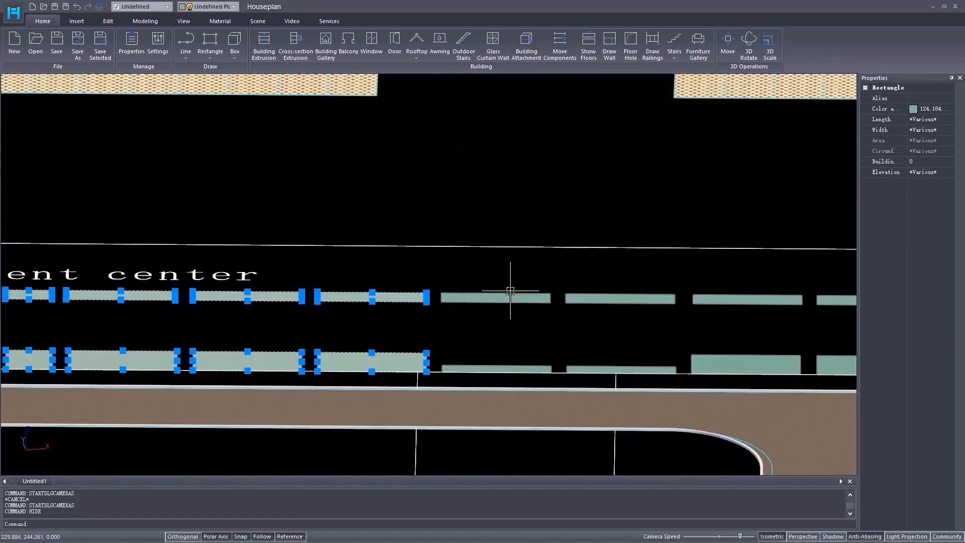
left_click(511, 294)
left_click(493, 369)
middle_click_drag(493, 371, 442, 337)
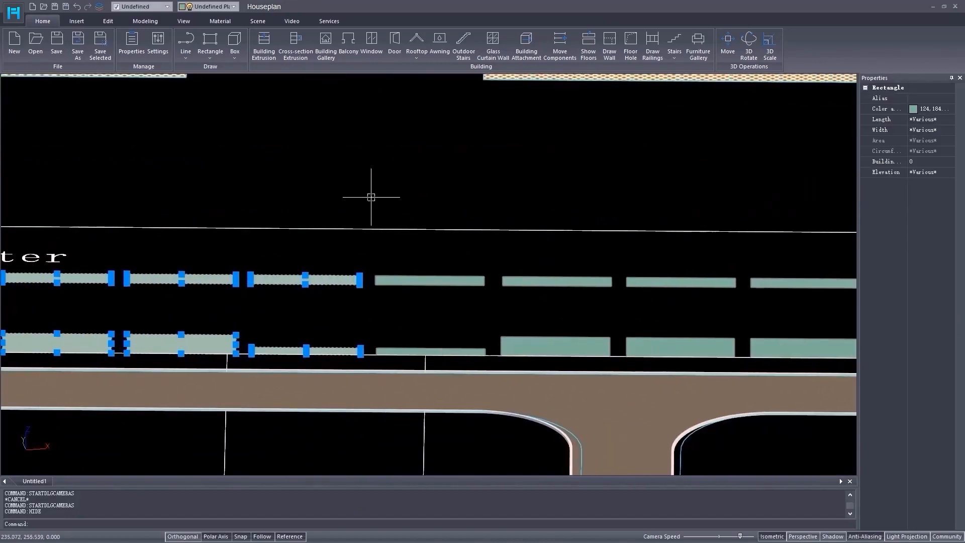
left_click_drag(371, 197, 664, 358)
middle_click_drag(675, 367, 388, 356)
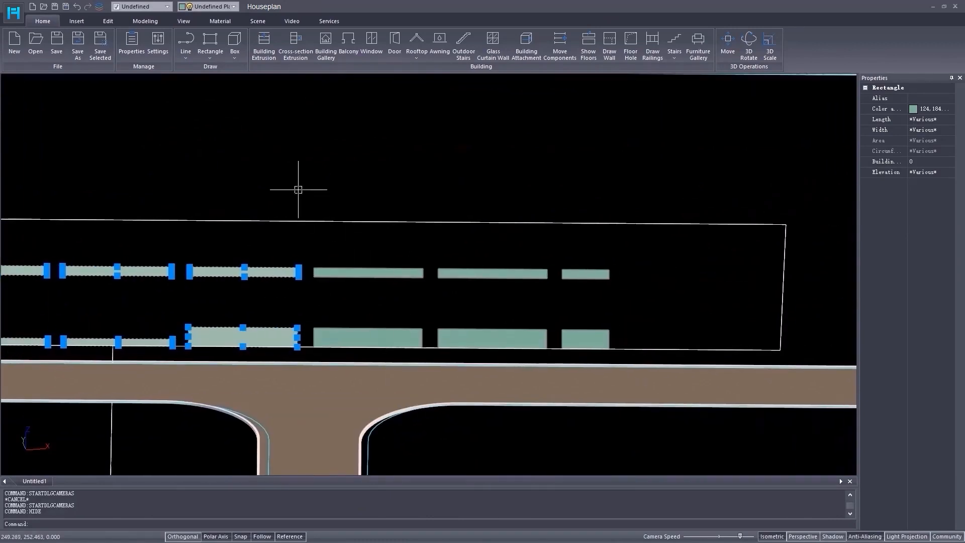
left_click_drag(298, 189, 655, 359)
middle_click_drag(487, 411, 522, 411)
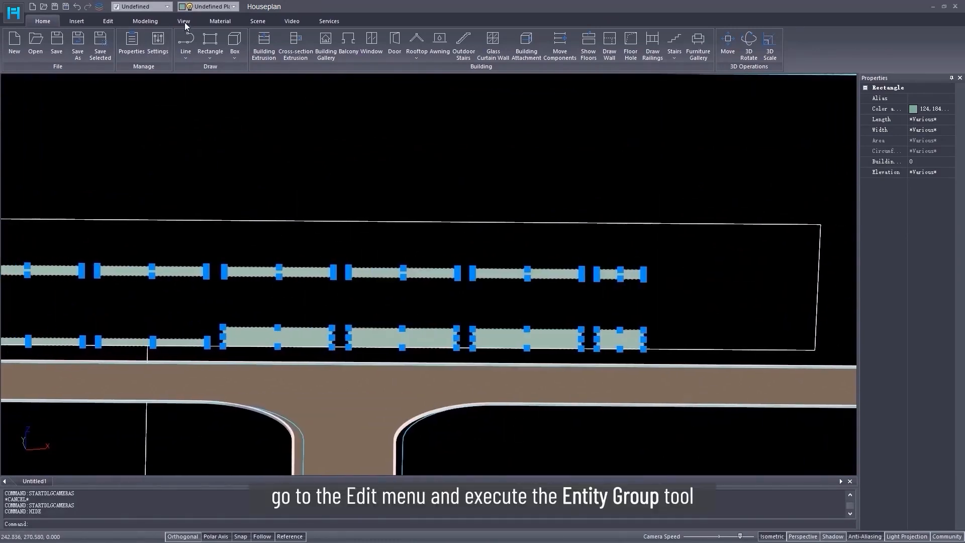
left_click(108, 21)
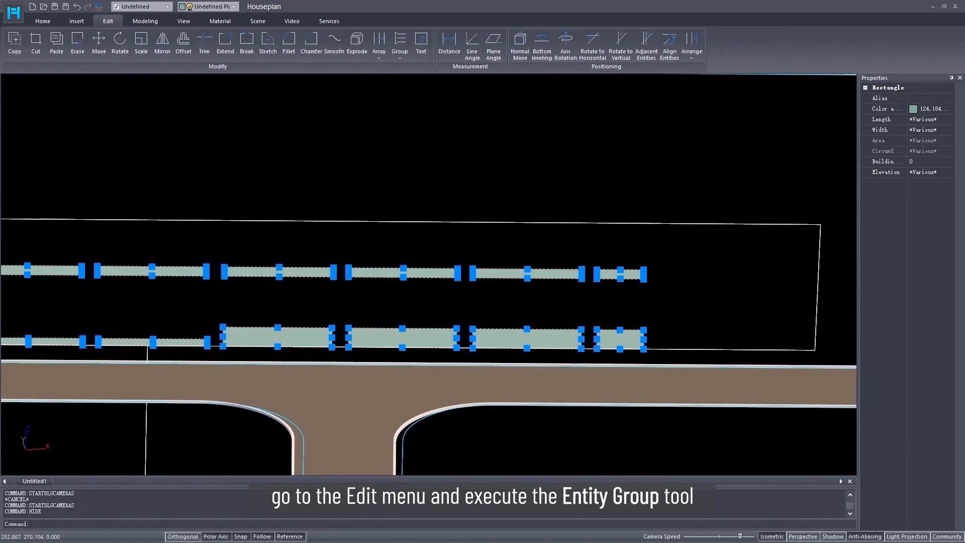
left_click(399, 54)
left_click(405, 78)
scroll(273, 329, "down", 3)
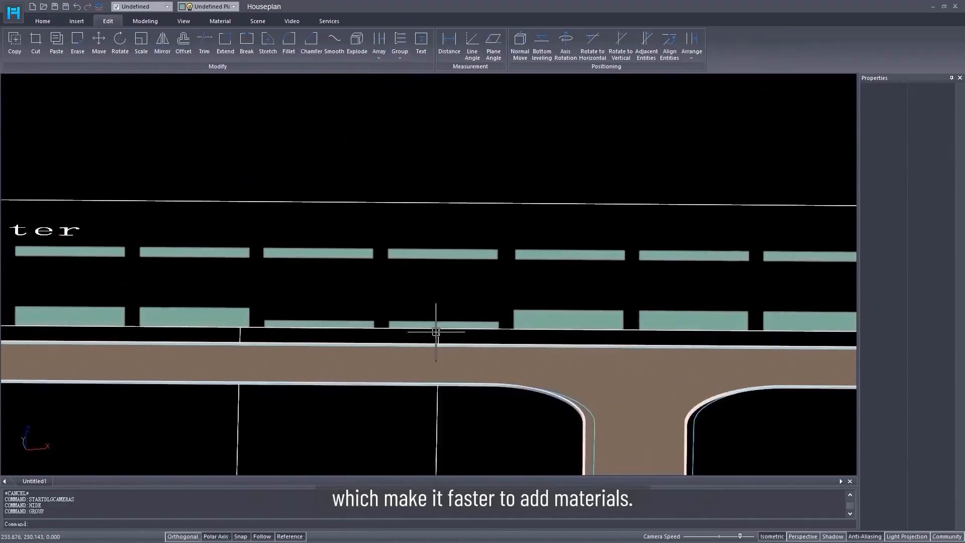
- Unhide the inpatient center building so that it appears together with its under-window panels
right_click(290, 346)
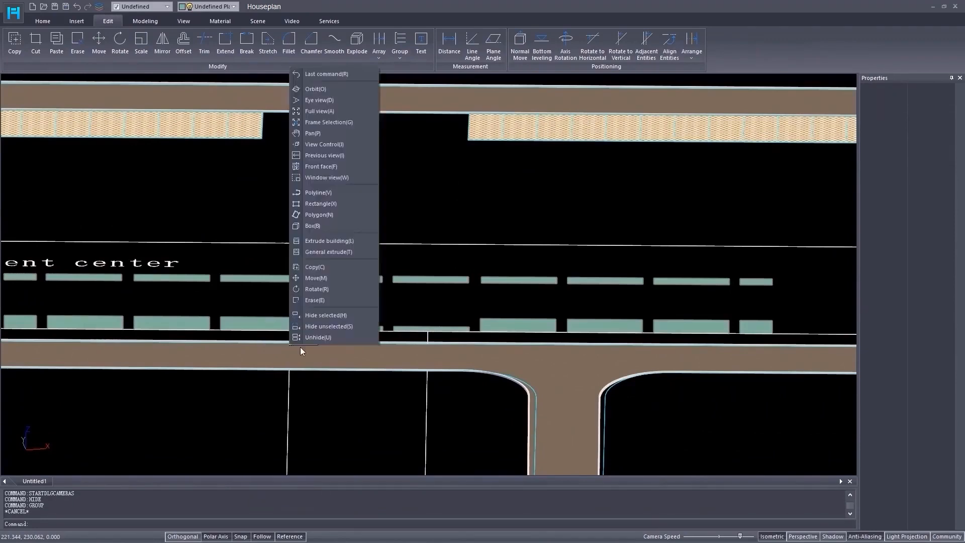
left_click(317, 337)
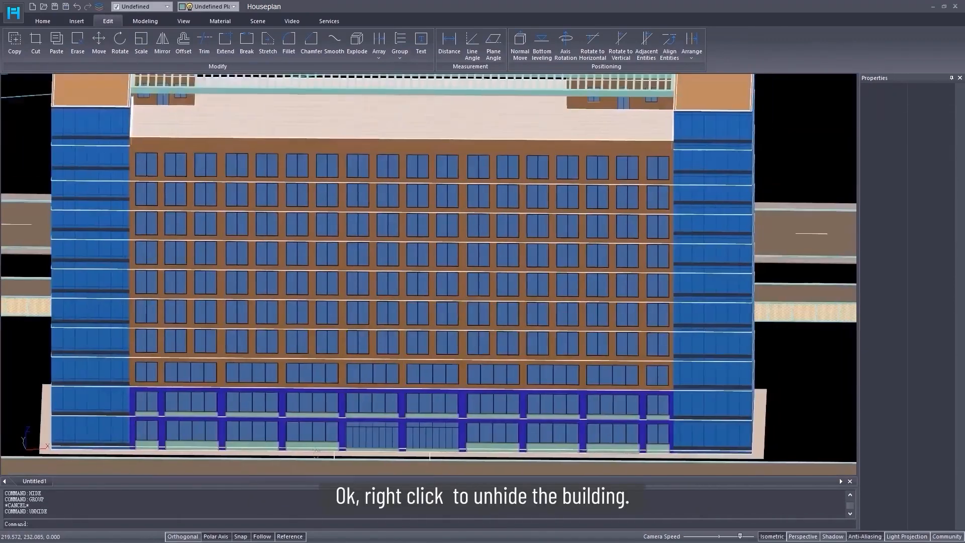
scroll(316, 450, "down", 1)
middle_click_drag(317, 447, 319, 440)
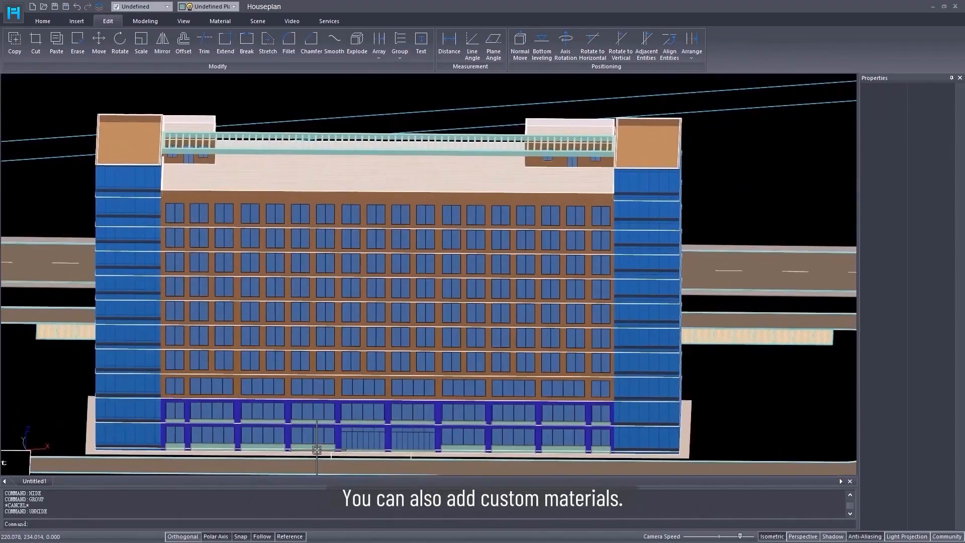
- Open the material library for applying textures and create a custom material category named Material library3
left_click(220, 21)
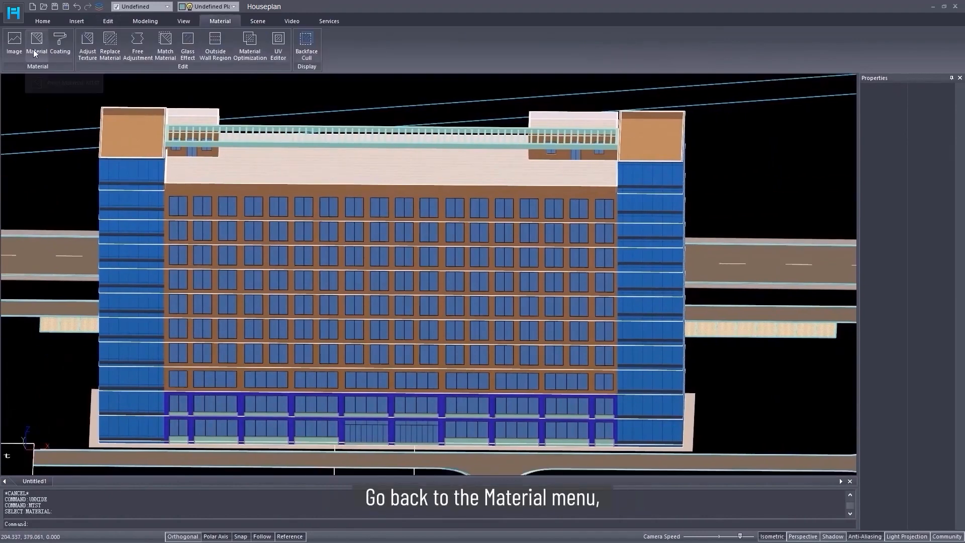
left_click(36, 43)
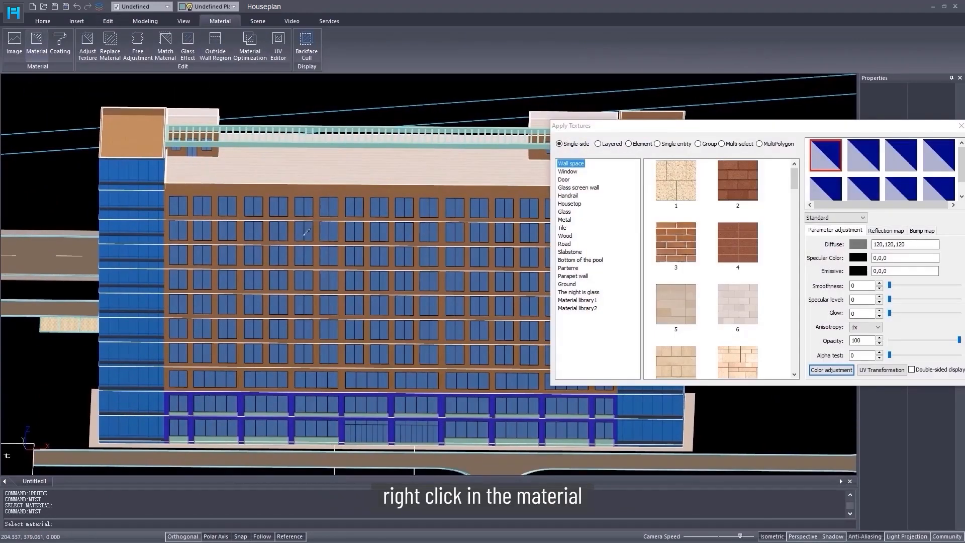
right_click(572, 324)
left_click(582, 328)
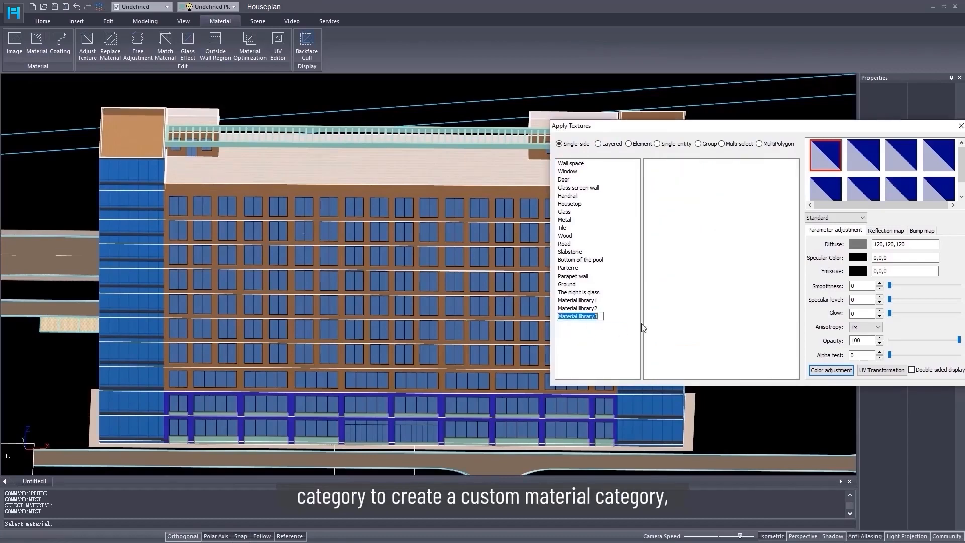
- Add the beige tile and plain brown JPG textures from the maps folder to Material library3
right_click(713, 249)
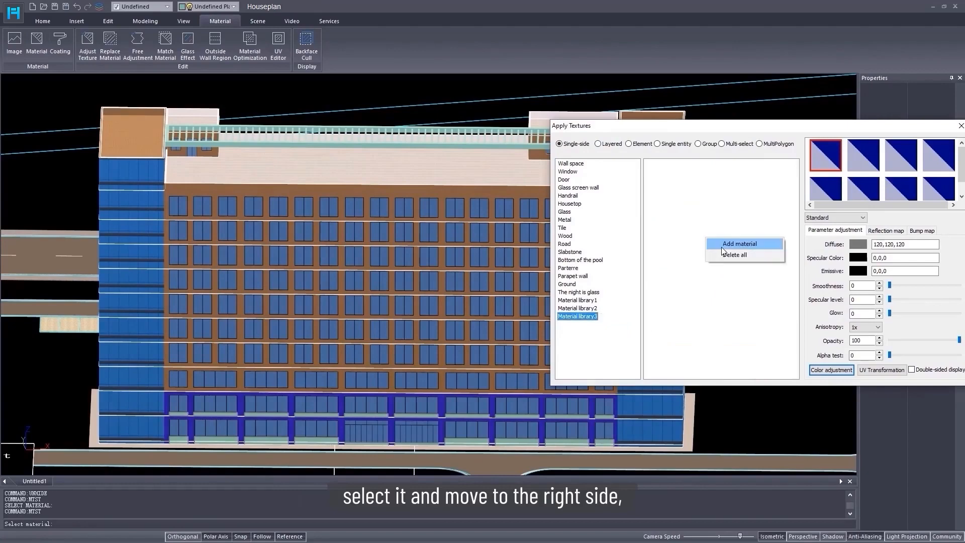
left_click(725, 252)
left_click(610, 227)
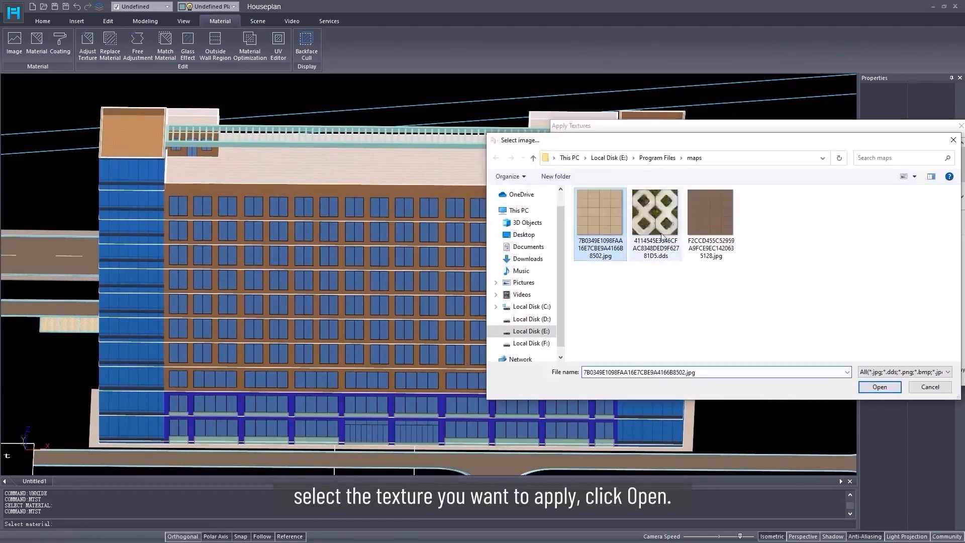
left_click(706, 227, "ctrl")
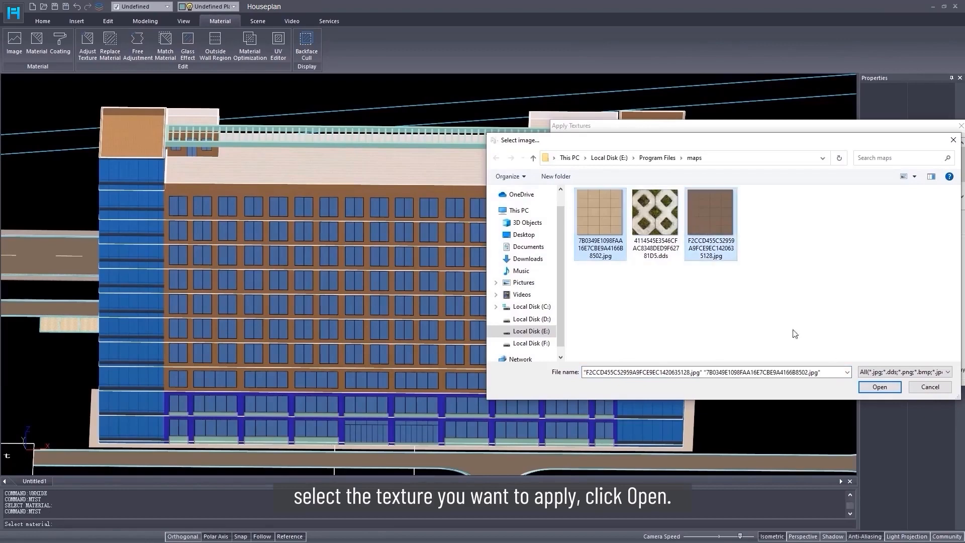
left_click(864, 384)
- Apply the beige tile texture to the inpatient center's main front wall above the two lowest floors
left_click(676, 186)
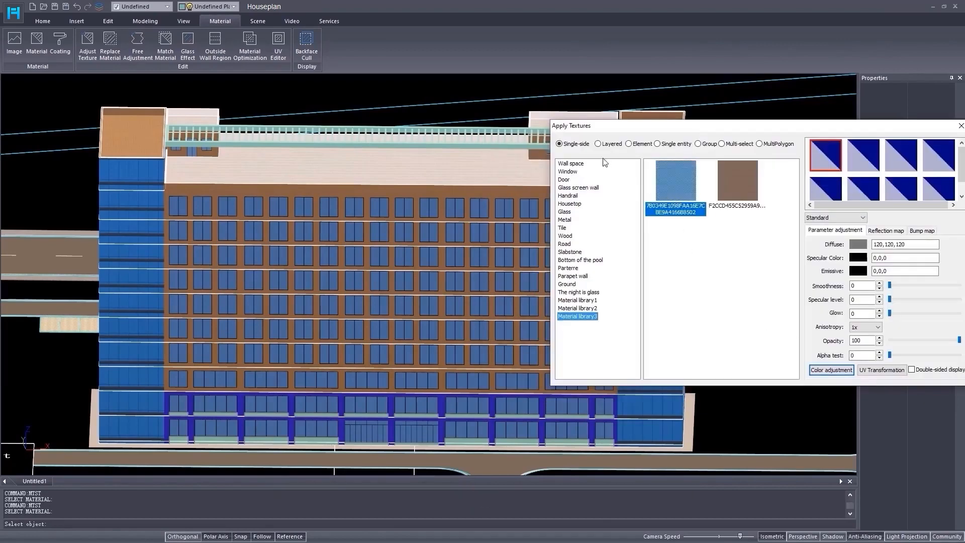
scroll(384, 398, "up", 2)
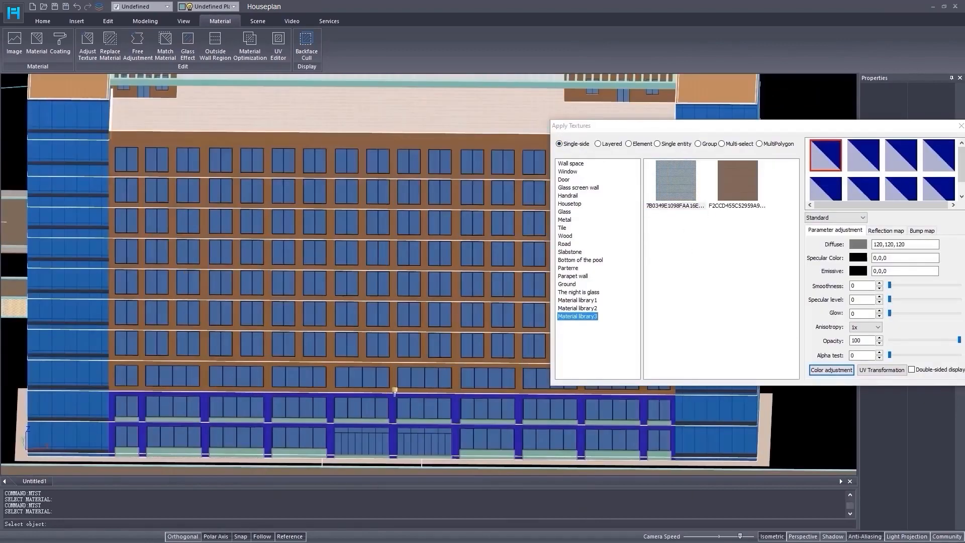
scroll(396, 393, "up", 2)
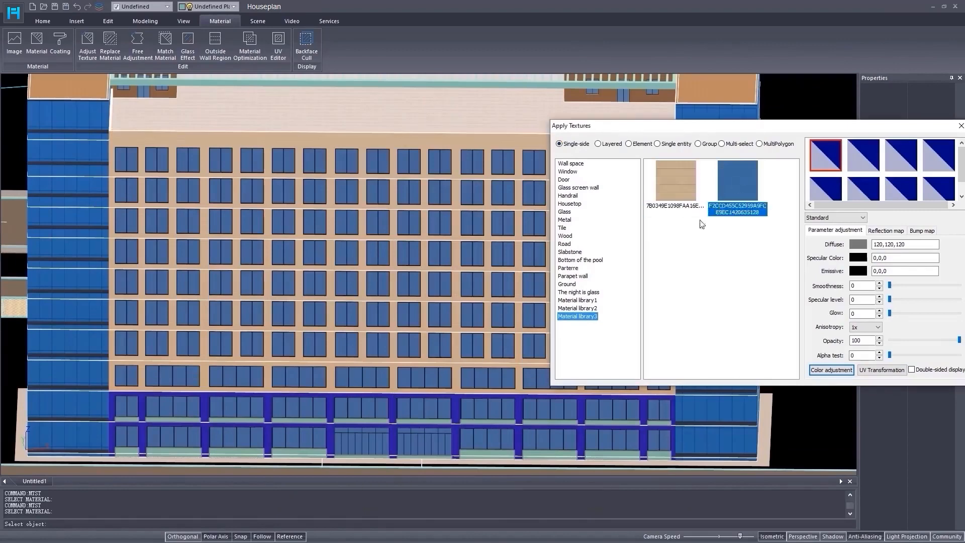
- Apply the brown custom texture to the facade region around the first- and second-floor windows
scroll(443, 294, "up", 3)
scroll(443, 294, "up", 1)
left_click(472, 274)
middle_click_drag(471, 274, 394, 356)
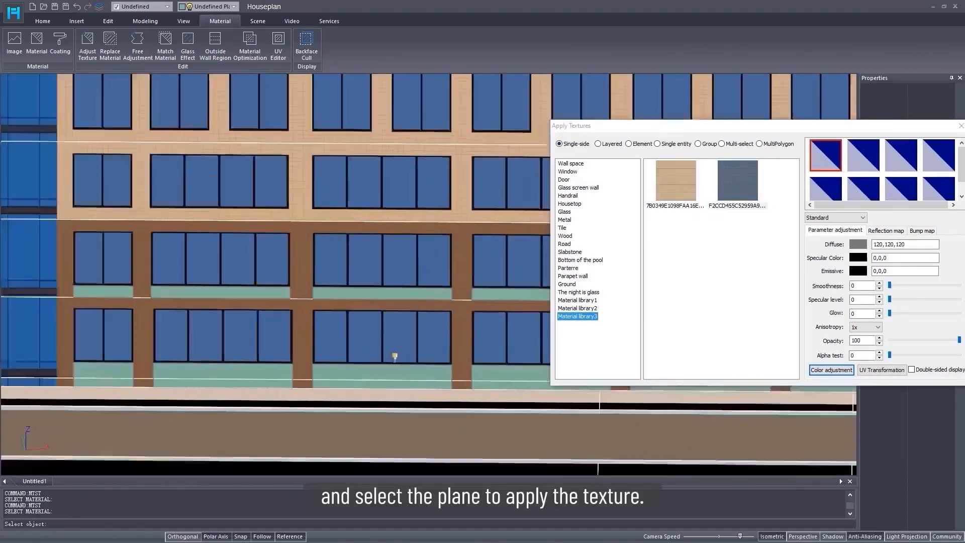
scroll(394, 355, "down", 1)
- Apply the beige tile texture with the Group method to the under-window panels, the rooftop pergola and the first rooftop room
left_click(697, 144)
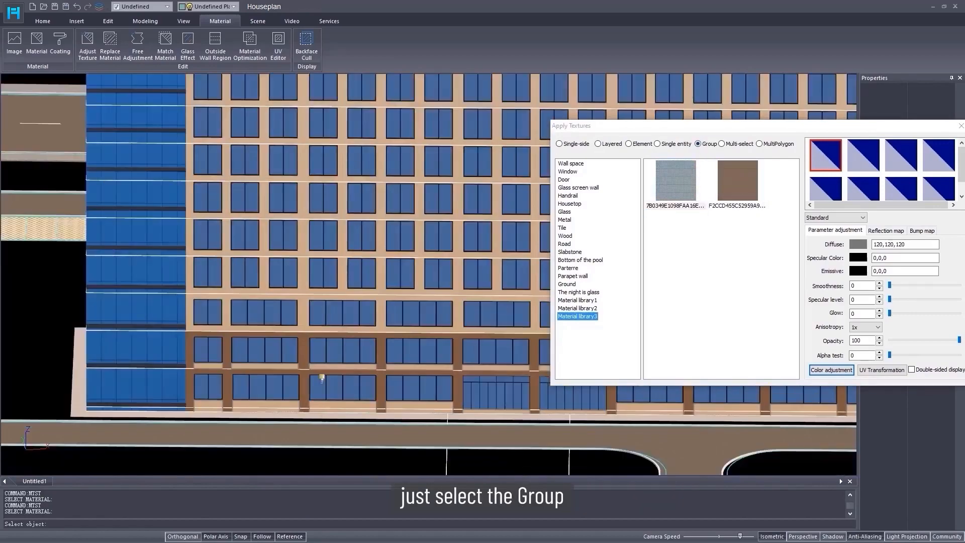
scroll(427, 274, "down", 3)
scroll(258, 221, "up", 3)
left_click(288, 234)
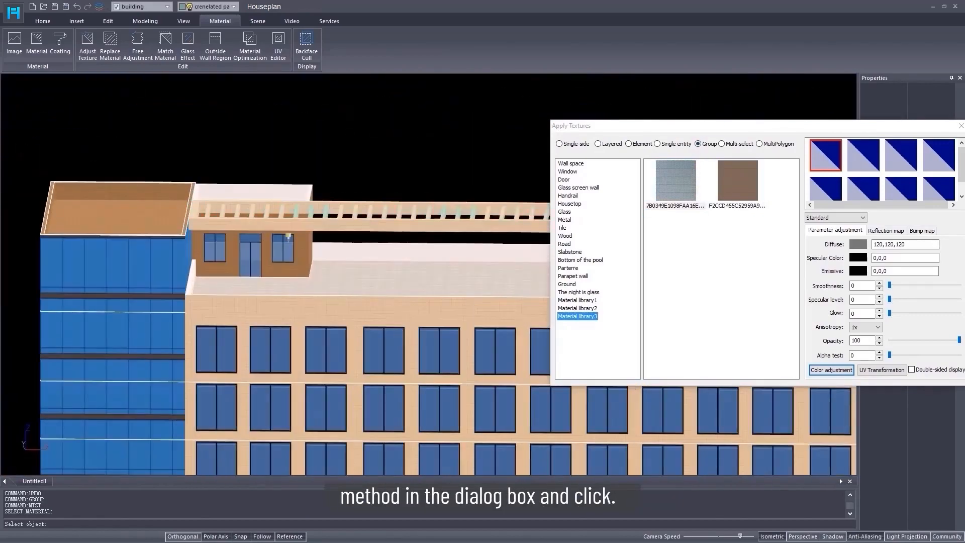
middle_click_drag(304, 235, 282, 257)
- Apply the beige tile texture with the Single entity method to the rooftop room at the building's other end
left_click(572, 144)
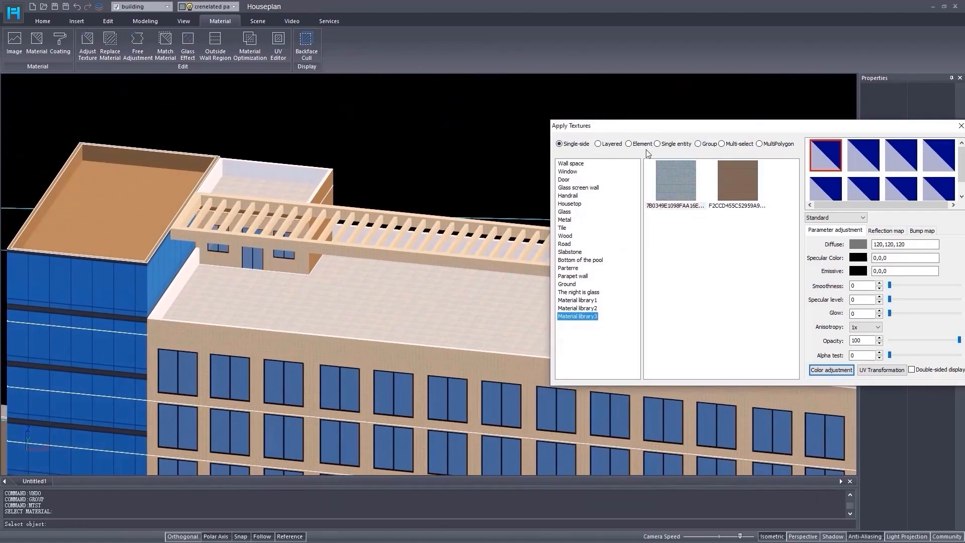
left_click(658, 144)
middle_click_drag(312, 276, 158, 243)
left_click(411, 230)
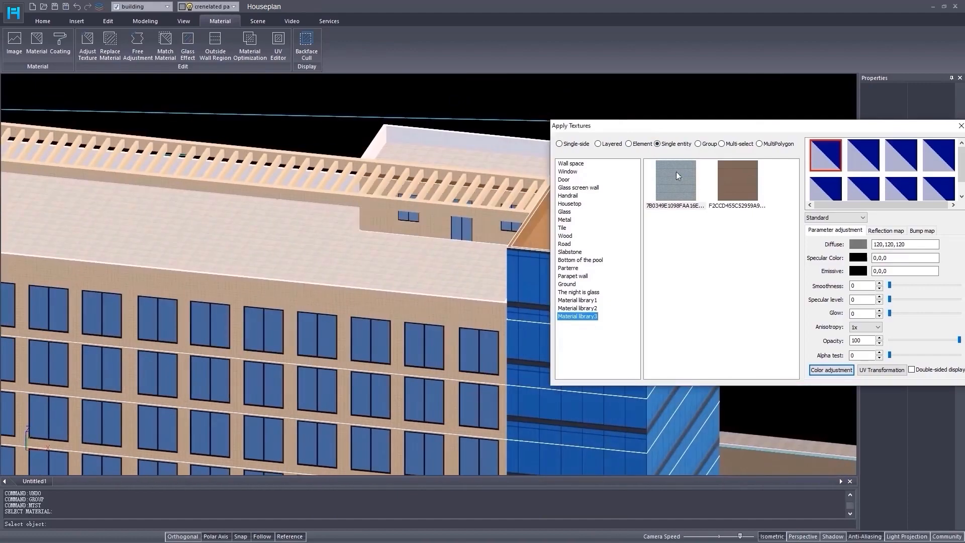
- Apply the beige tile texture with the Single-side method to the side walls of the rooftop rooms
left_click(564, 144)
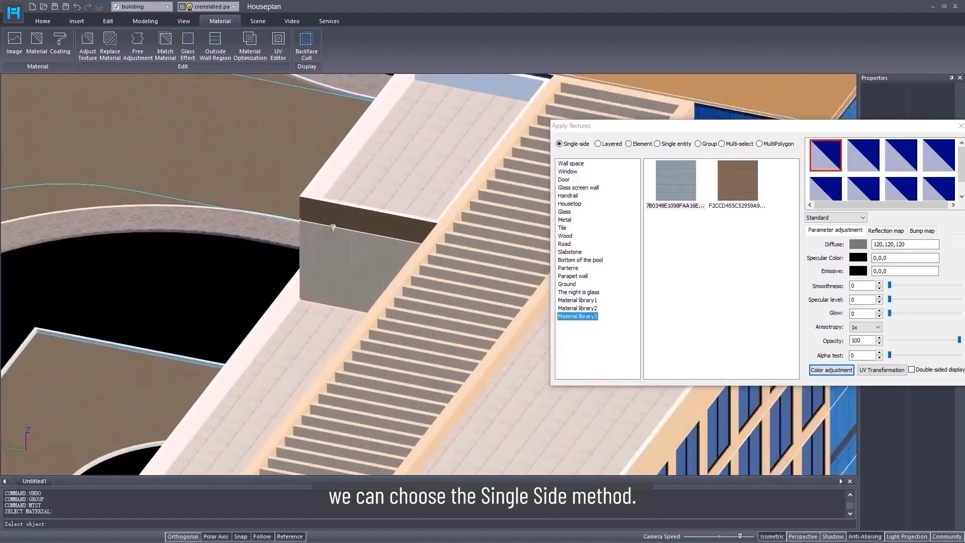
left_click(334, 223)
middle_click_drag(321, 260, 191, 251)
middle_click_drag(151, 131, 311, 281)
middle_click_drag(61, 124, 289, 317)
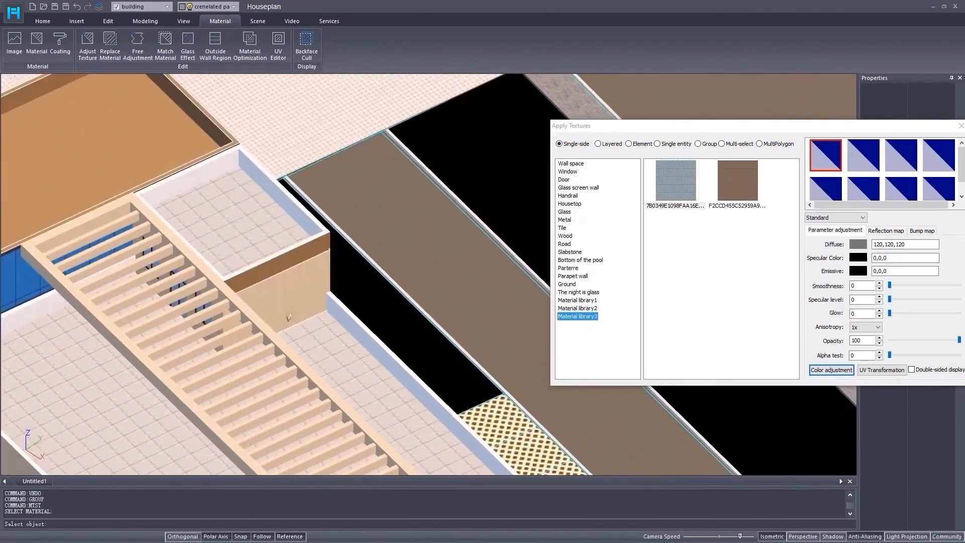
scroll(288, 318, "down", 5)
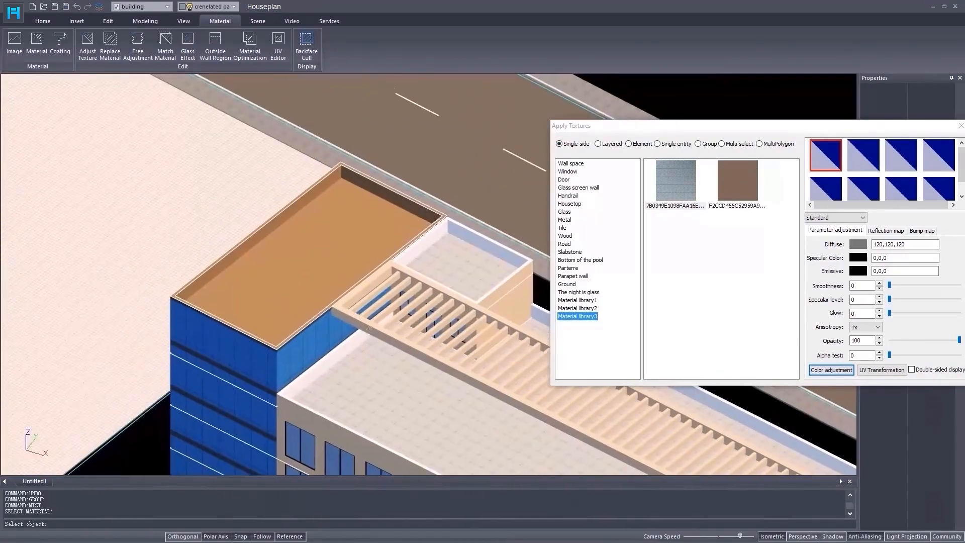
- Pick the paved material from the rooftop room's roof and apply it to the roofs of both glass end towers
left_click(418, 286)
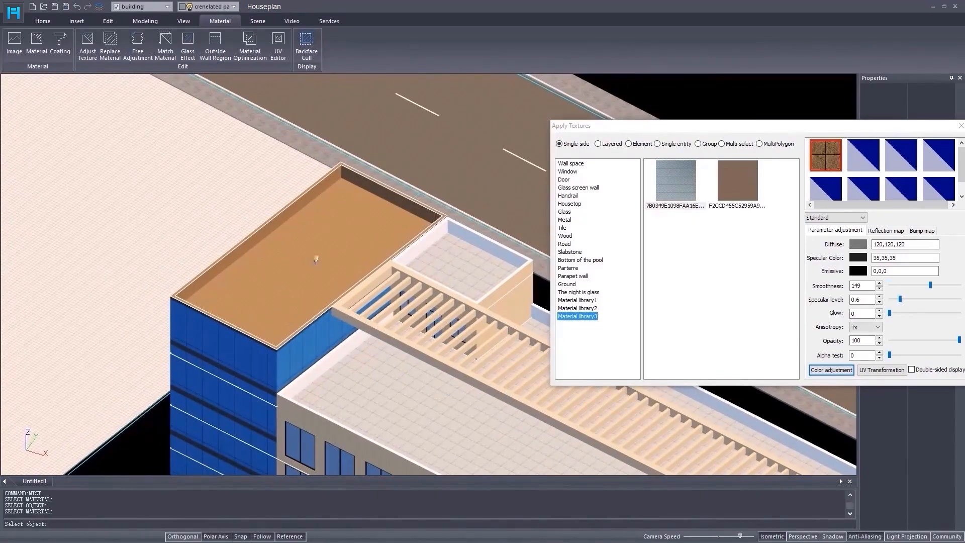
left_click(315, 260)
scroll(316, 260, "down", 5)
middle_click_drag(395, 329, 202, 236)
left_click(457, 331)
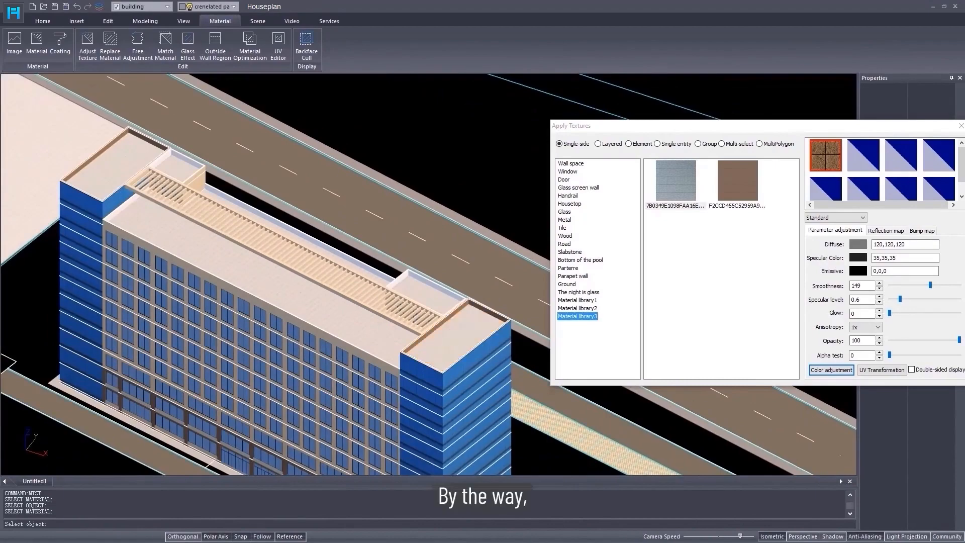
- Sample the tan material of the parapet between the end tower's roof and the rooftop room
scroll(256, 246, "up", 5)
right_click(269, 204)
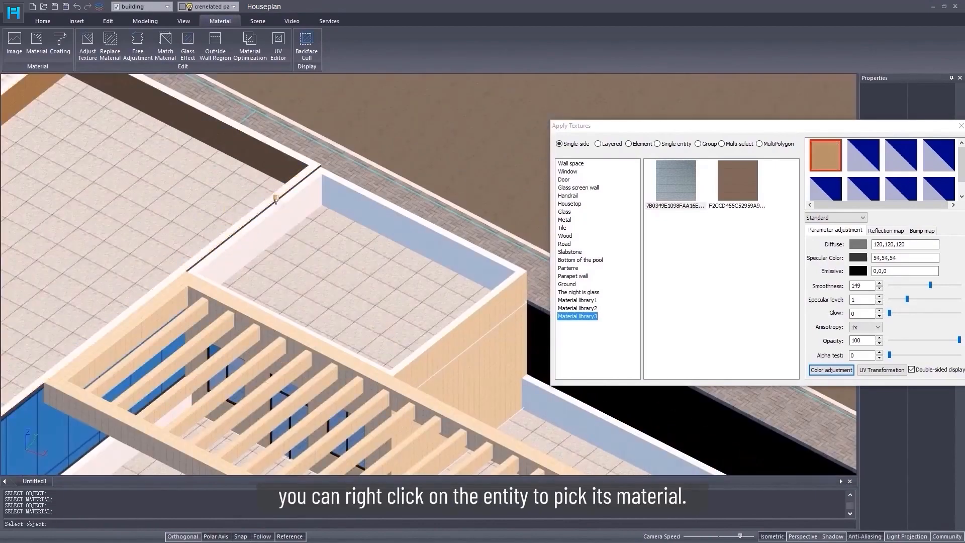
scroll(269, 204, "down", 5)
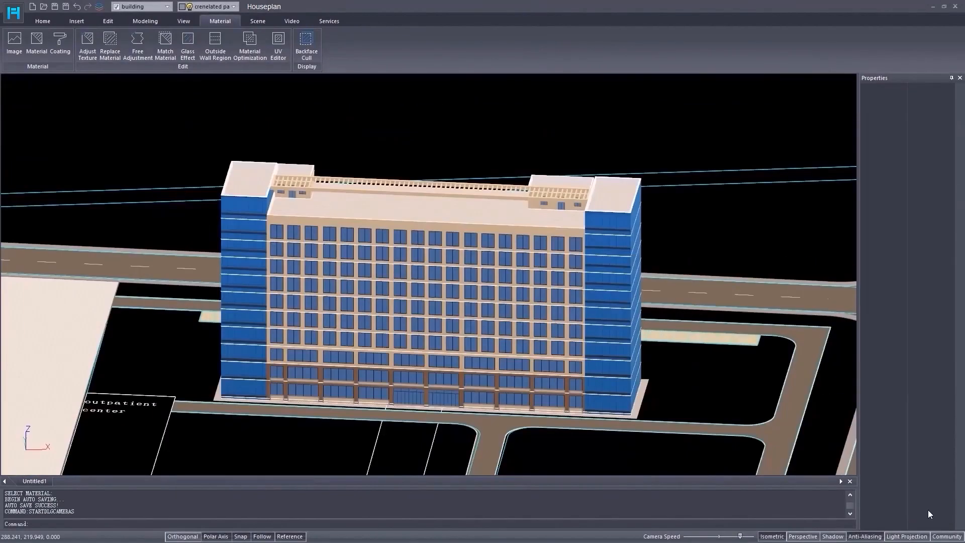
- Insert the text "Inpatient center" in red (255,0,0), height 5.00 and thickness 0.10, along the front edge of the inpatient center's roof
left_click(109, 20)
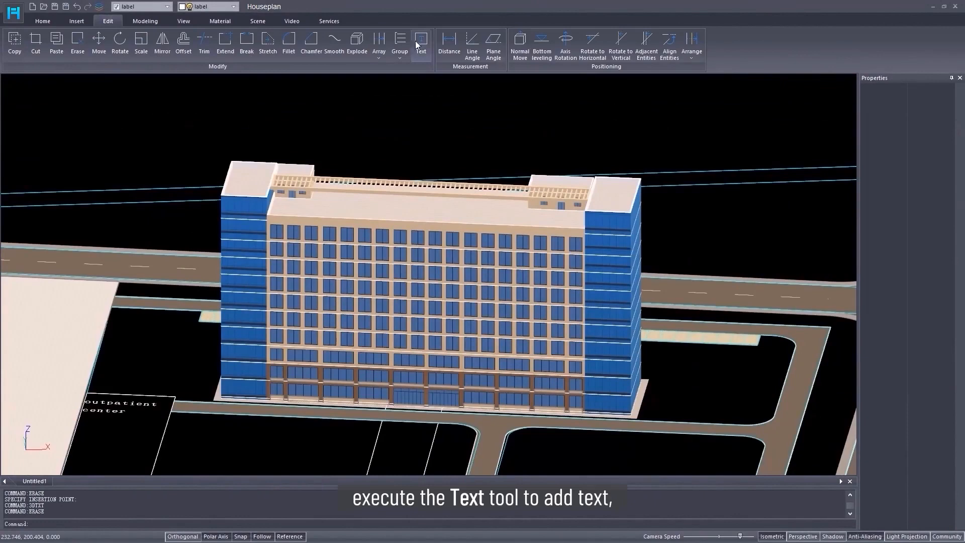
left_click(417, 44)
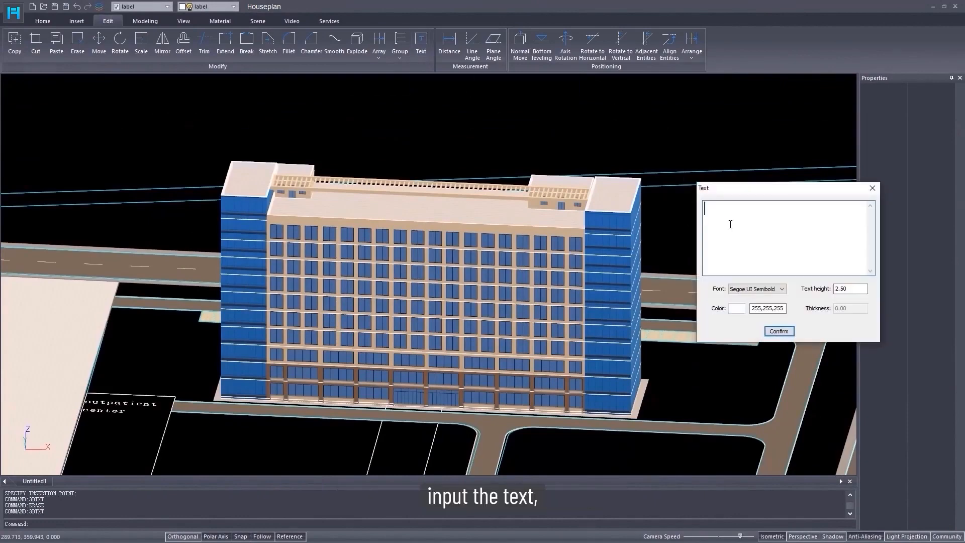
type("Inpatient center")
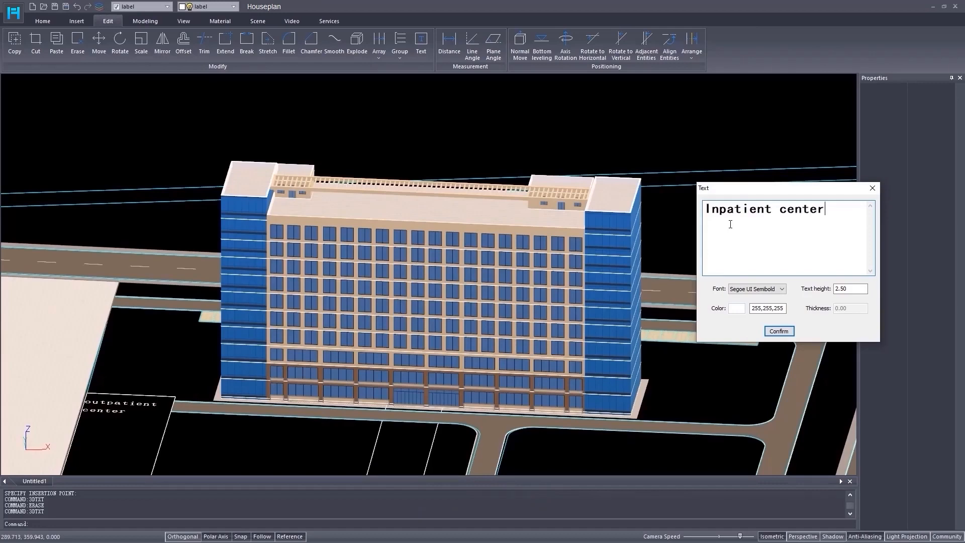
left_click(738, 308)
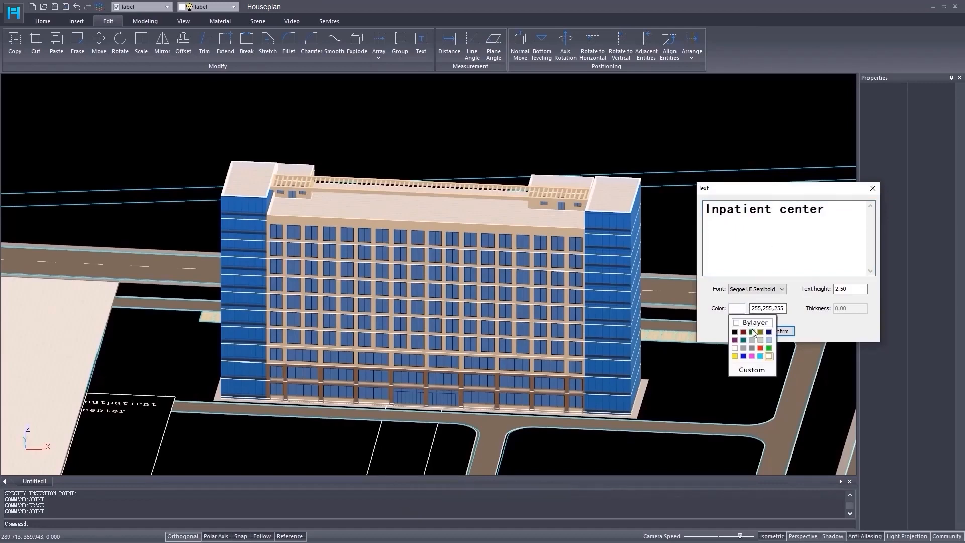
left_click(760, 348)
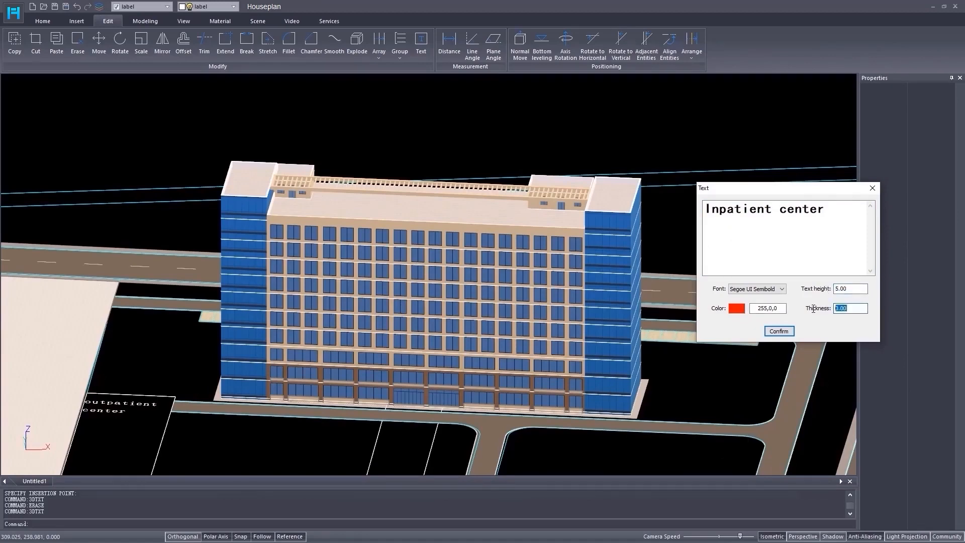
type("0.1")
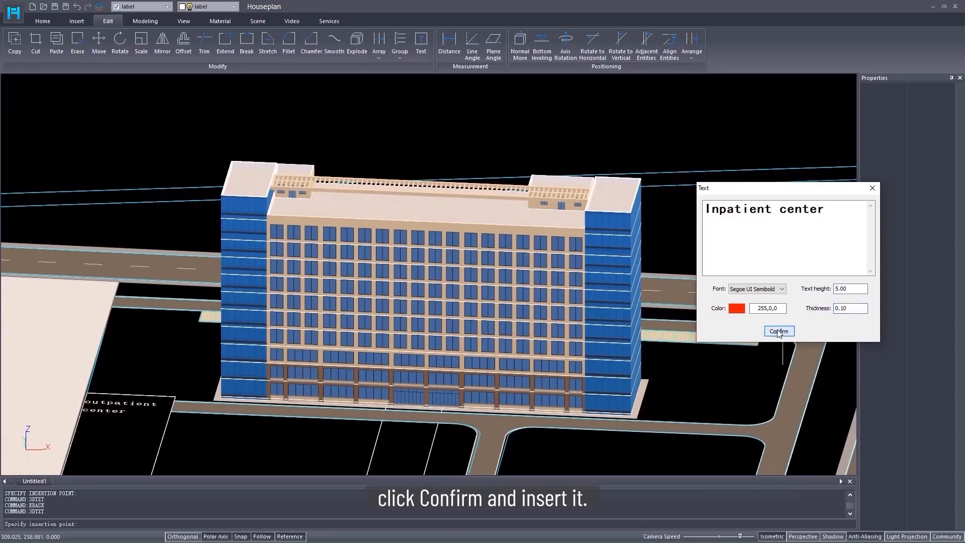
left_click(778, 331)
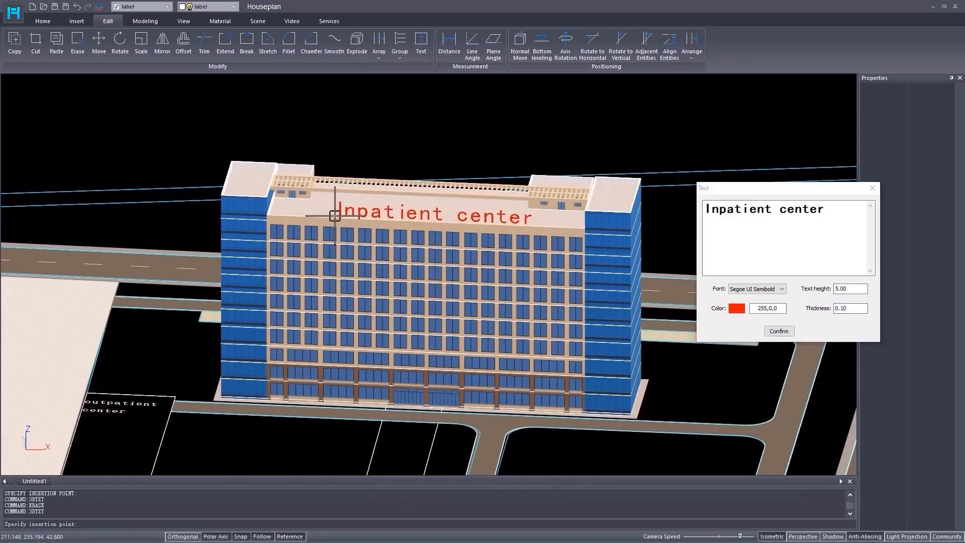
left_click(335, 216)
- Draw a closed four-sided polygon base plane over the outpatient center outline nearest the inpatient center, snapping to its corners
middle_click_drag(441, 354, 506, 334)
middle_click_drag(422, 410, 591, 368)
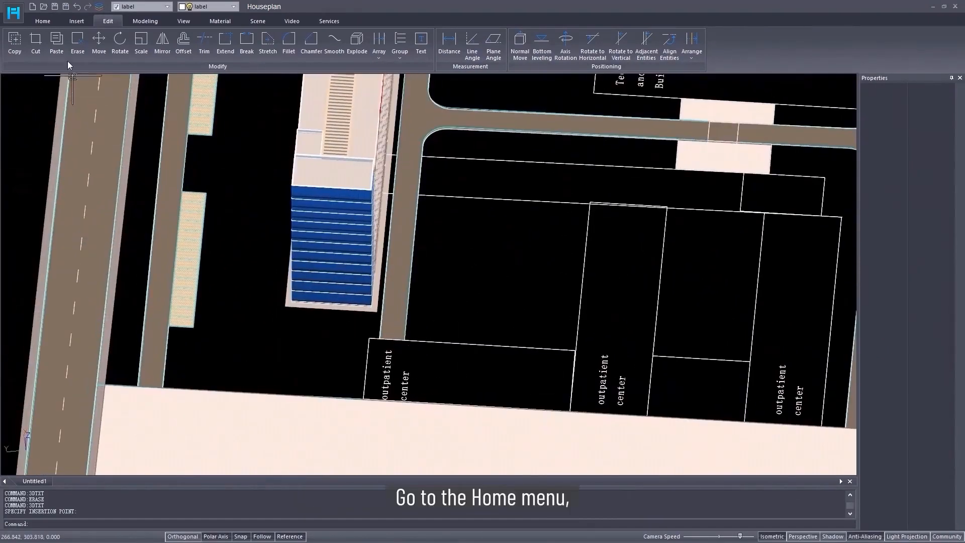
left_click(43, 21)
left_click(210, 57)
left_click(226, 97)
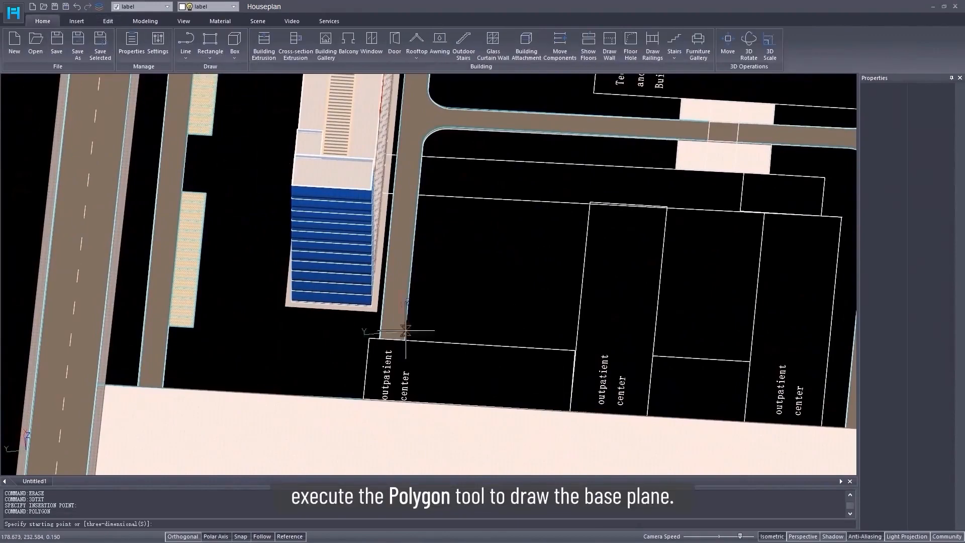
scroll(358, 325, "up", 3)
left_click(322, 274)
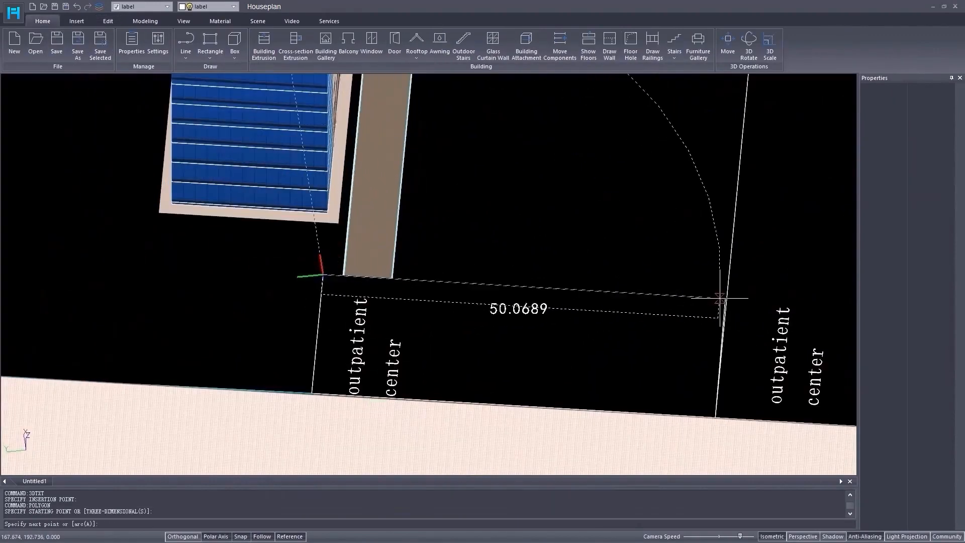
left_click(725, 299)
left_click(715, 417)
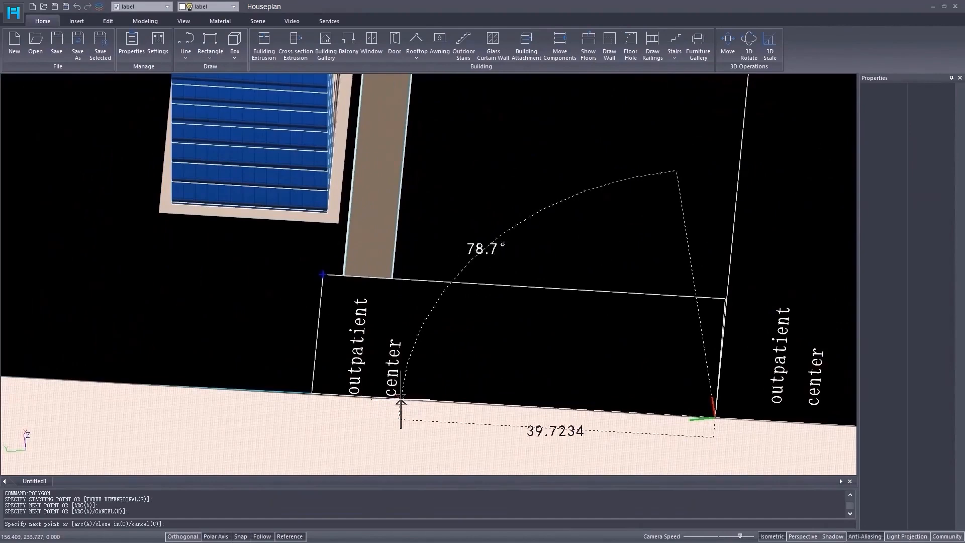
left_click(311, 393)
left_click(322, 274)
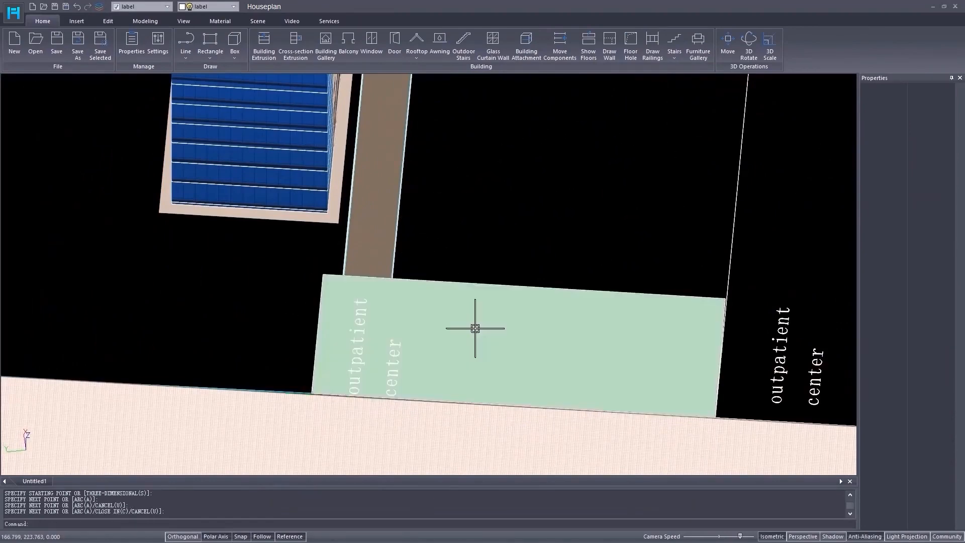
- Extrude the outpatient center's base plane into a 3-floor building with Building Extrusion
middle_click_drag(531, 371, 446, 360, "shift")
left_click(266, 48)
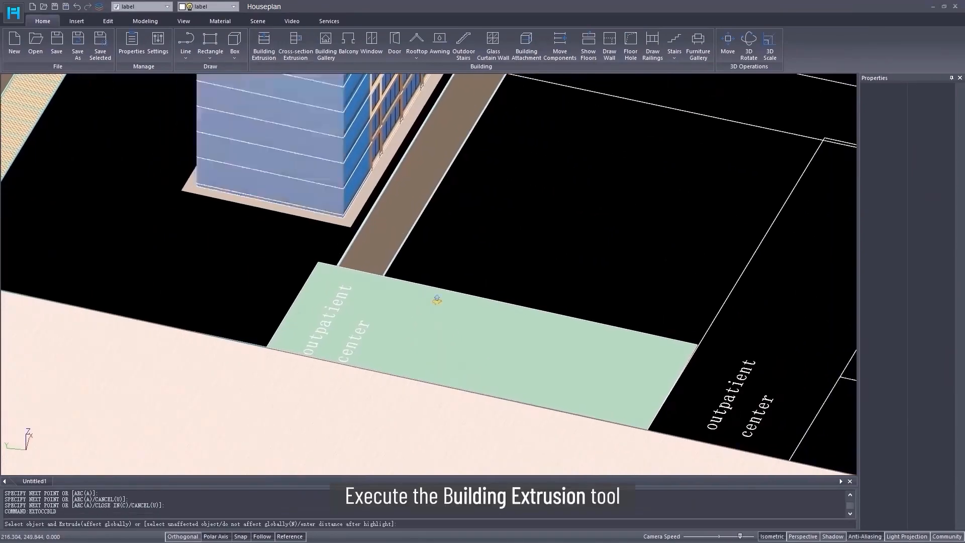
left_click_drag(507, 322, 517, 285)
- Set the outpatient building's floor heights to 3.85 for floors 2 and 3 and 4.65 for floor 1
left_click(503, 388)
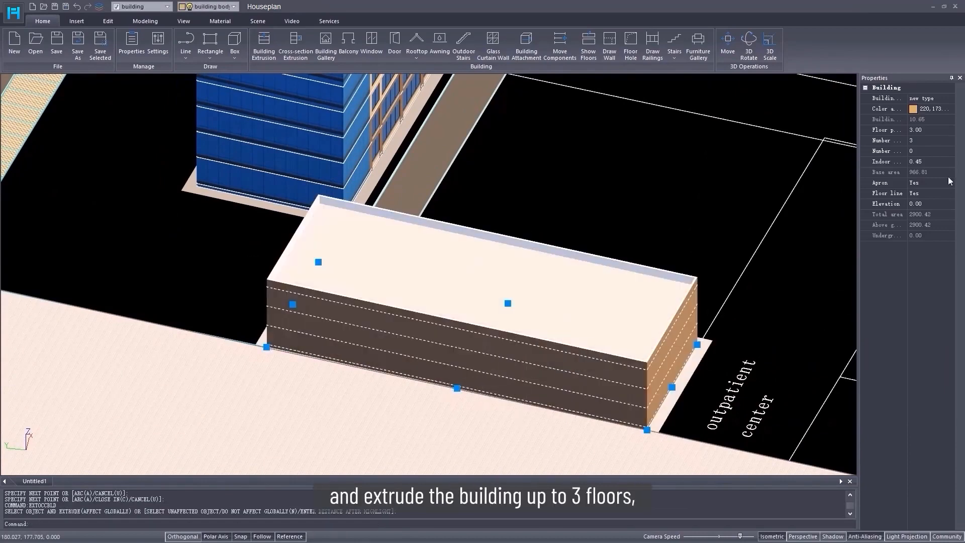
left_click(951, 130)
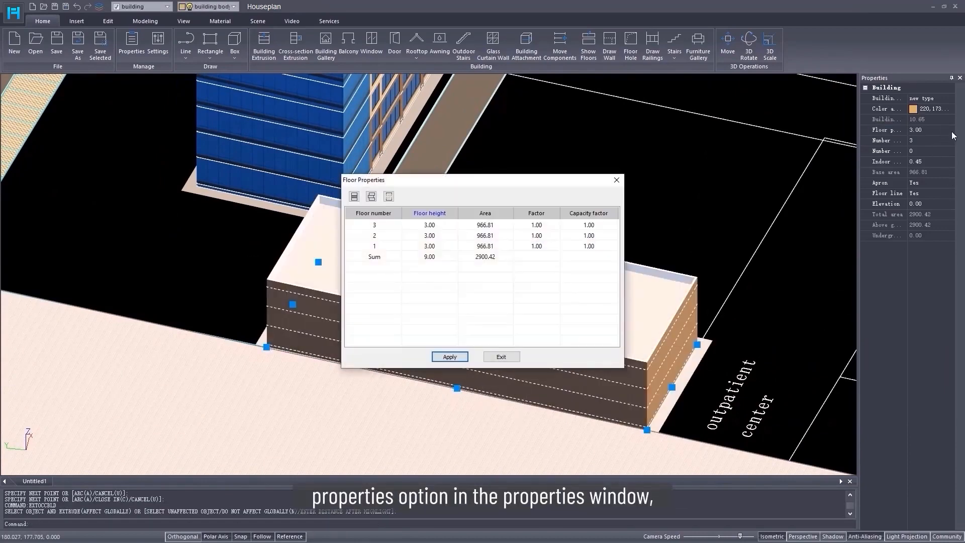
double_click(443, 228)
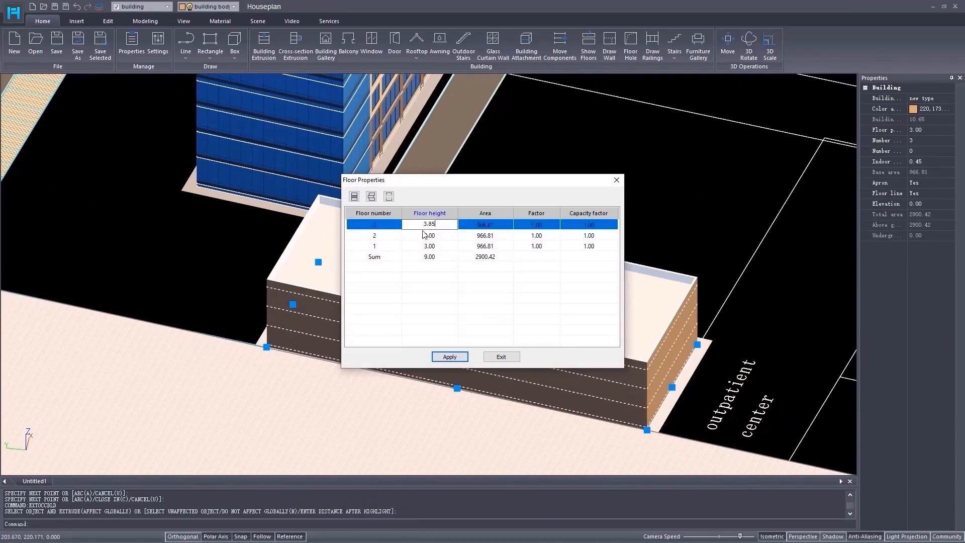
key("Return")
left_click(435, 248)
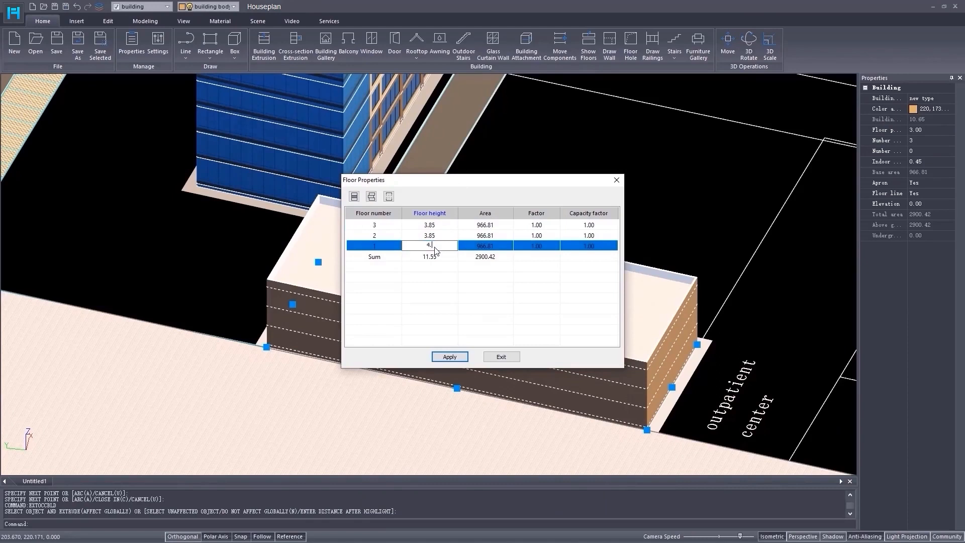
key("Return")
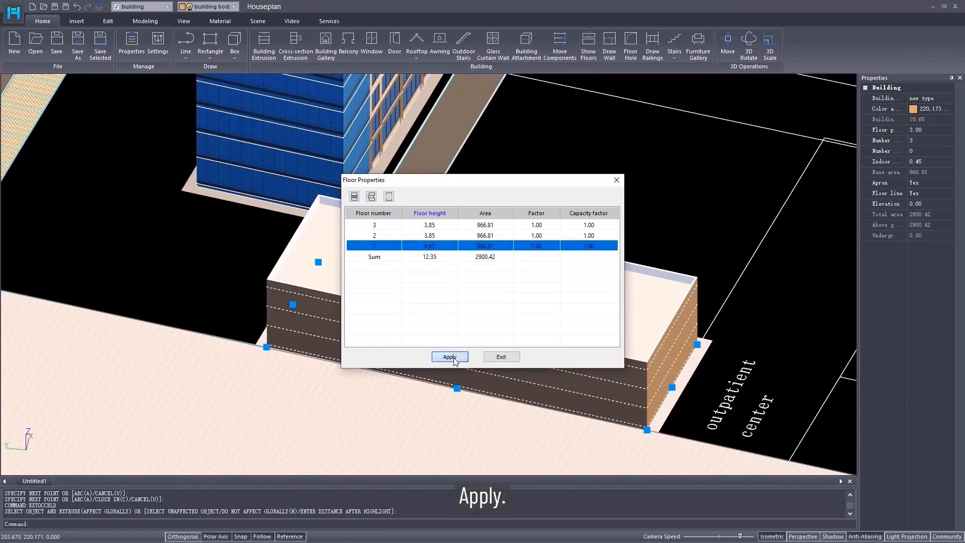
left_click(450, 356)
left_click(501, 298)
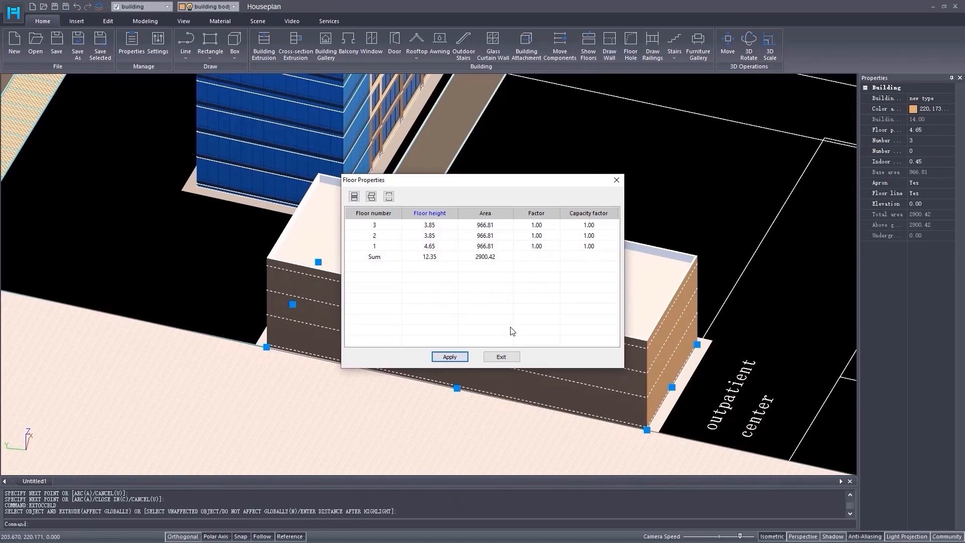
left_click(620, 184)
- Insert a single flat window, style 14, 4 wide, 2.8 high, sill height 1.25, on the ground floor 4.47 from the long facade's end
middle_click_drag(459, 384, 528, 349)
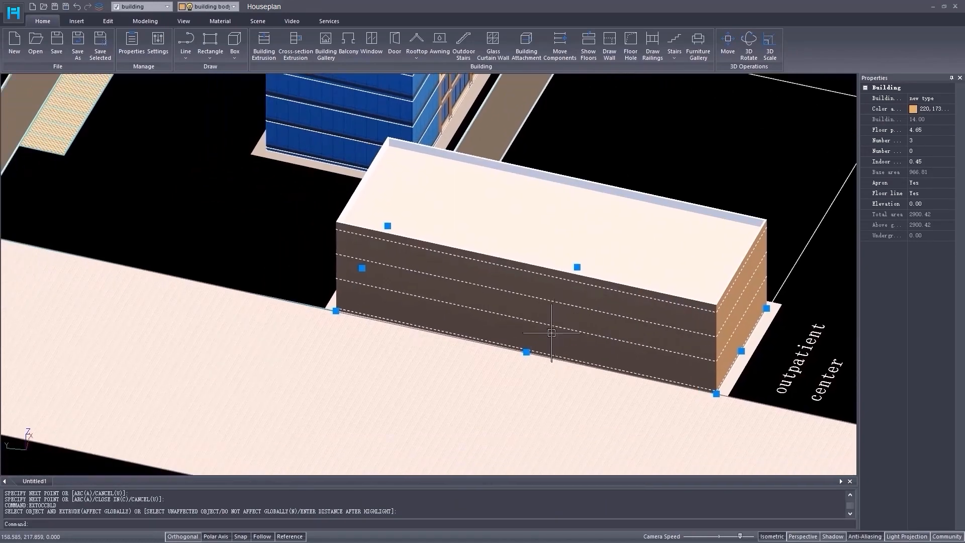
scroll(552, 332, "up", 6)
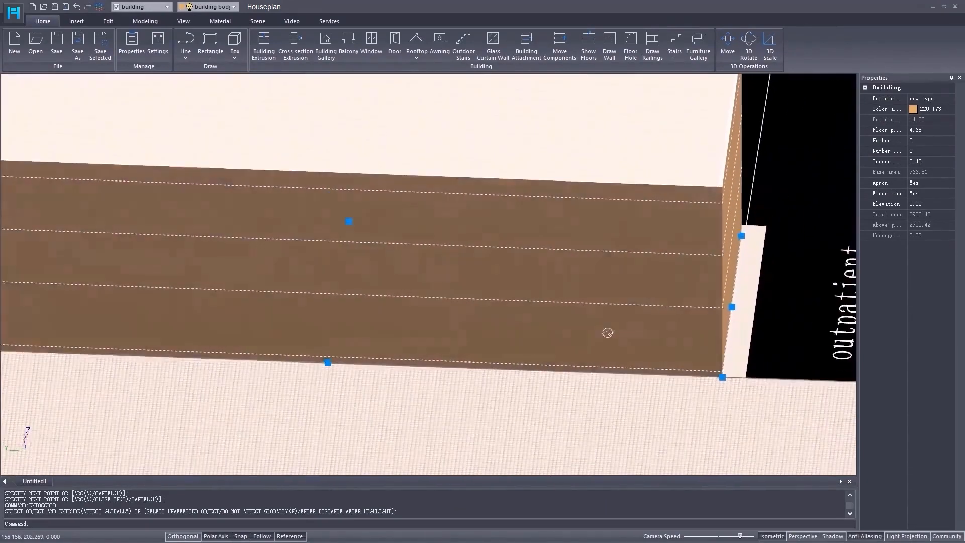
key("Escape")
left_click(372, 47)
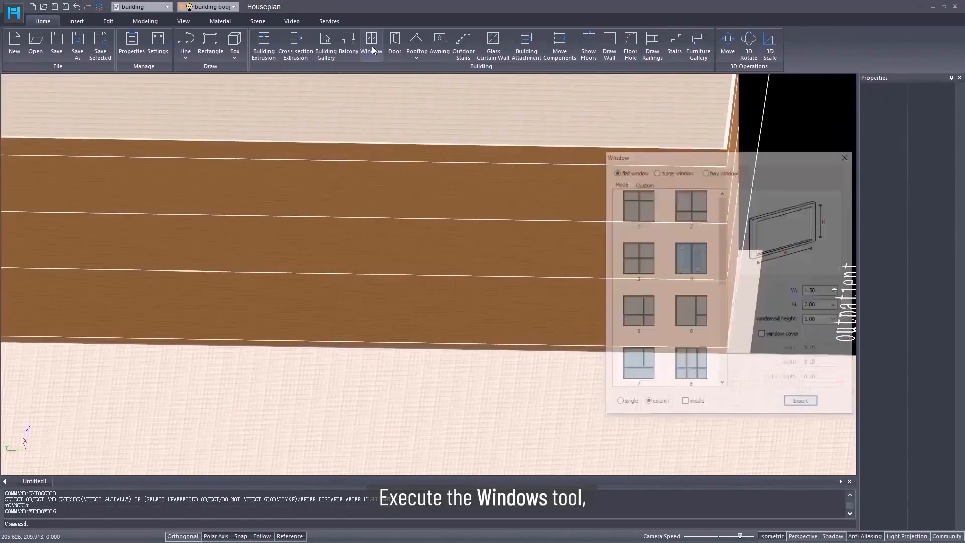
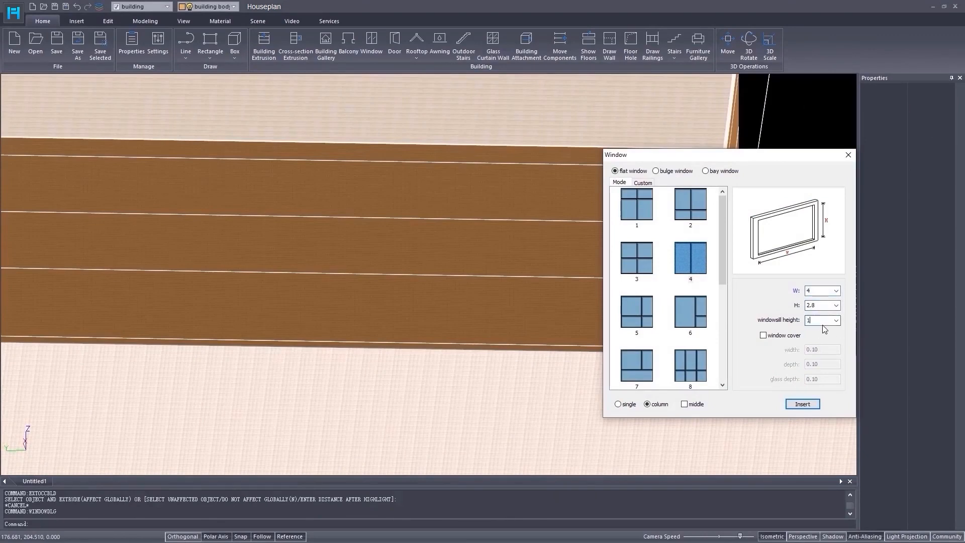
scroll(718, 329, "down", 3)
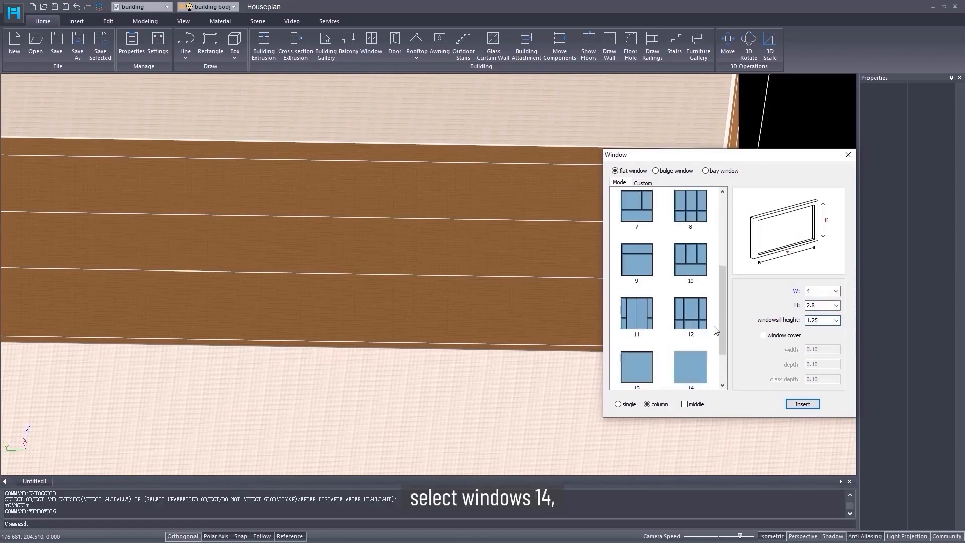
left_click(696, 364)
left_click(619, 404)
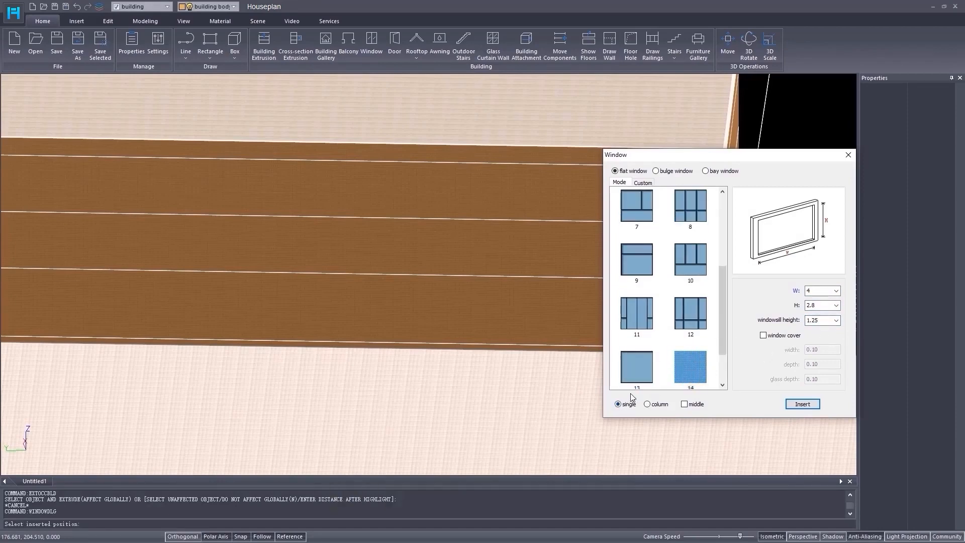
left_click_drag(679, 161, 809, 160)
left_click(931, 405)
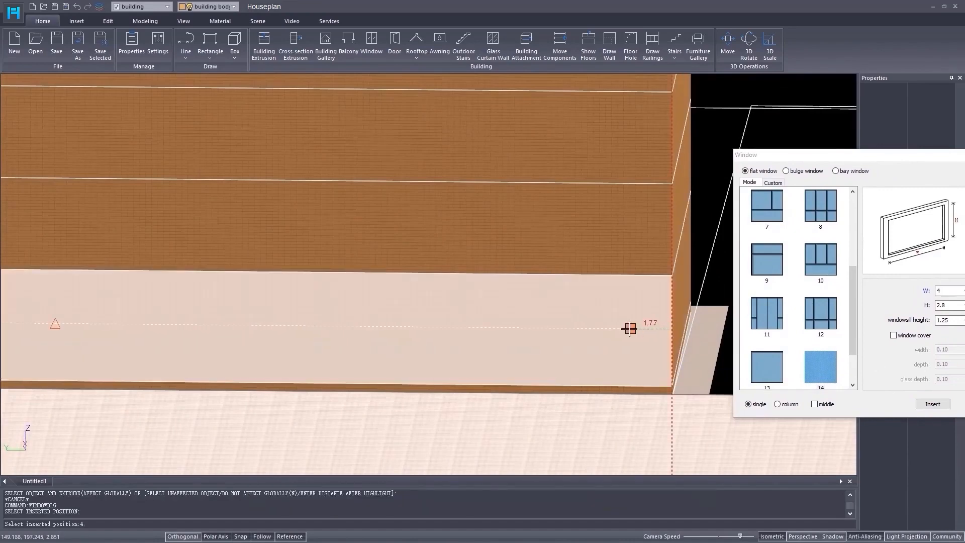
key("Return")
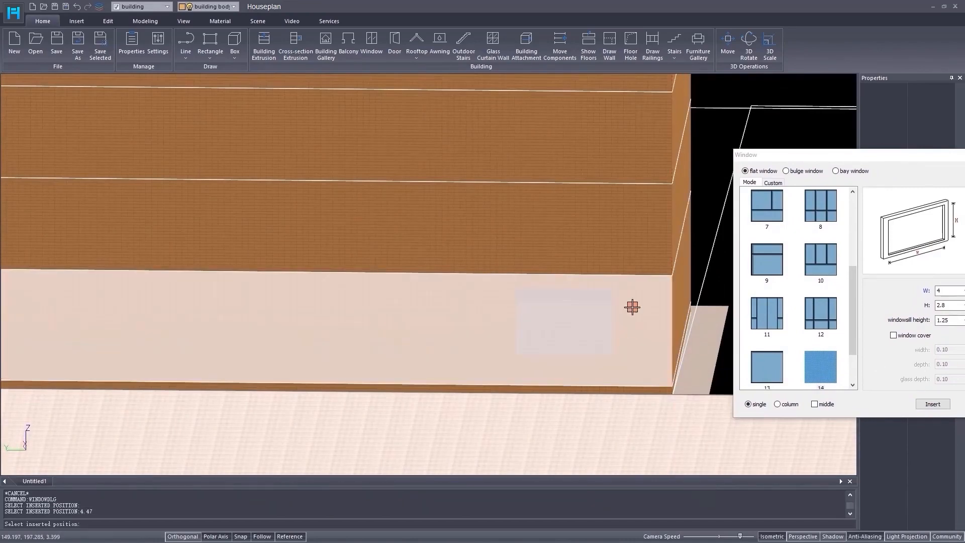
- Insert a column of the same windows with windowsill height 0.82 on the upper floors, aligned to the ground-floor window's midpoint
left_click_drag(875, 161, 813, 162)
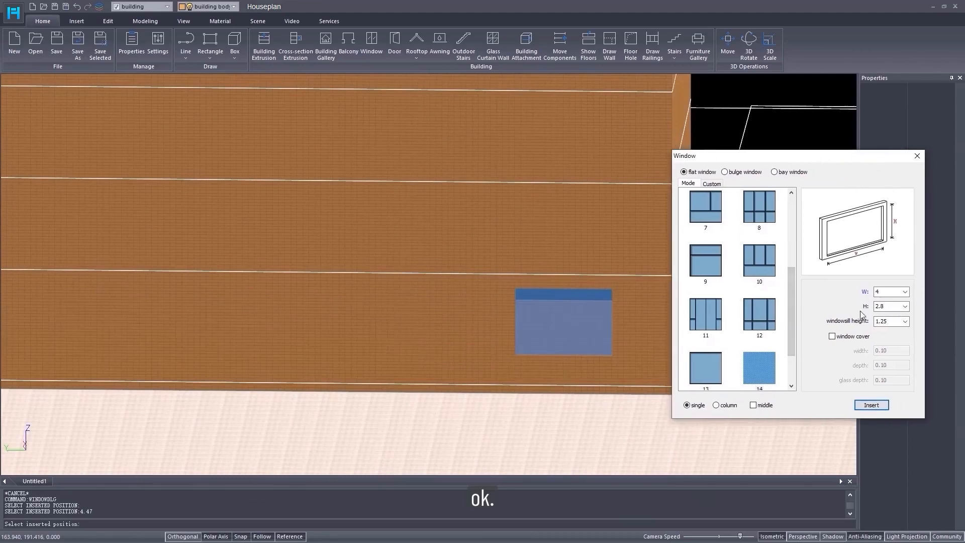
double_click(892, 324)
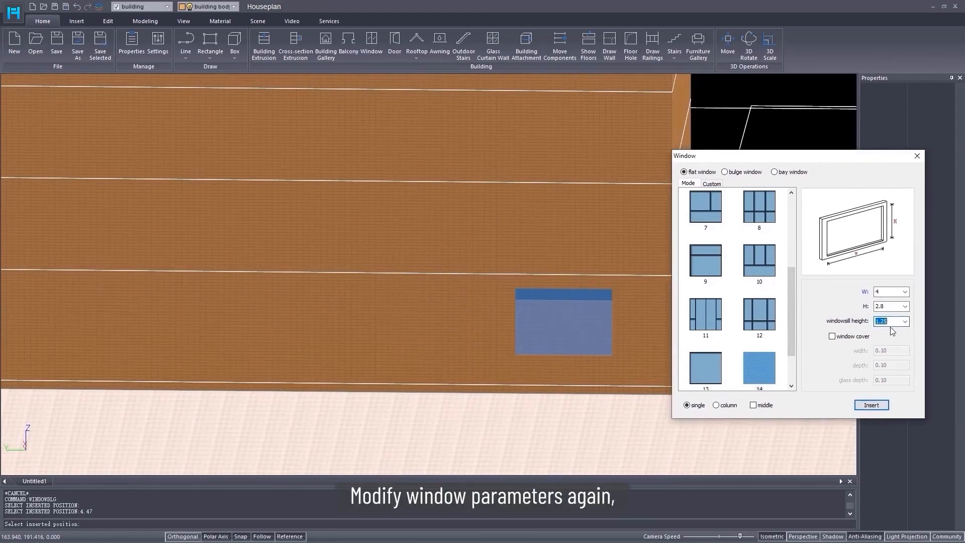
type("0.")
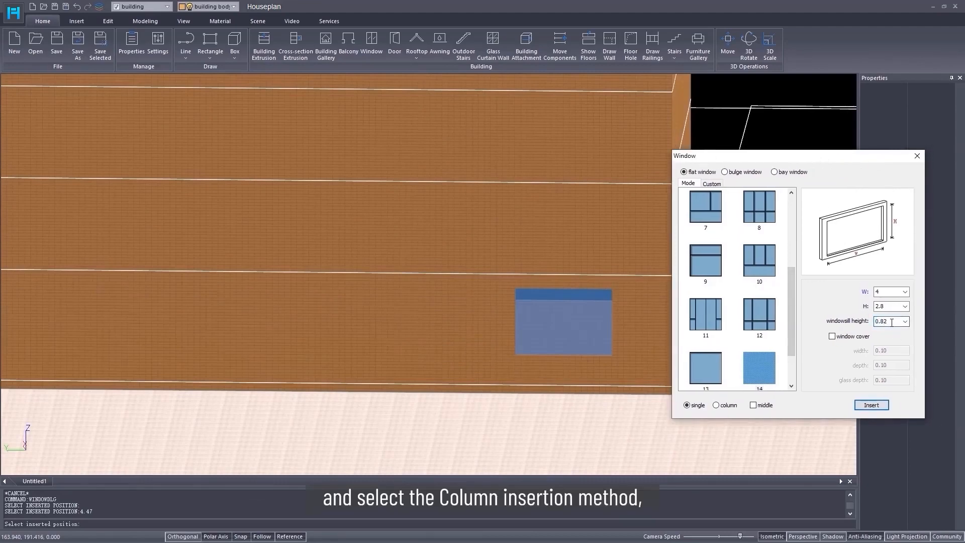
left_click(716, 405)
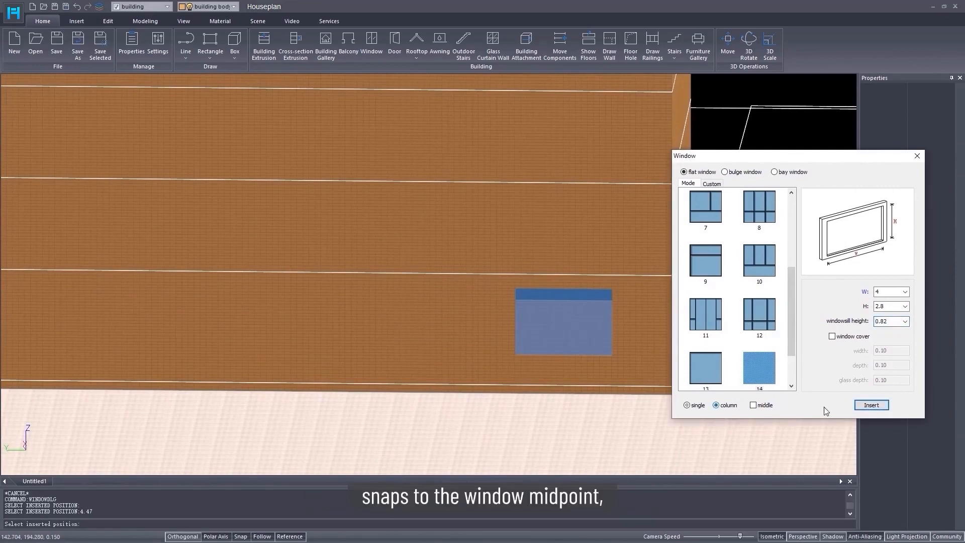
left_click(870, 407)
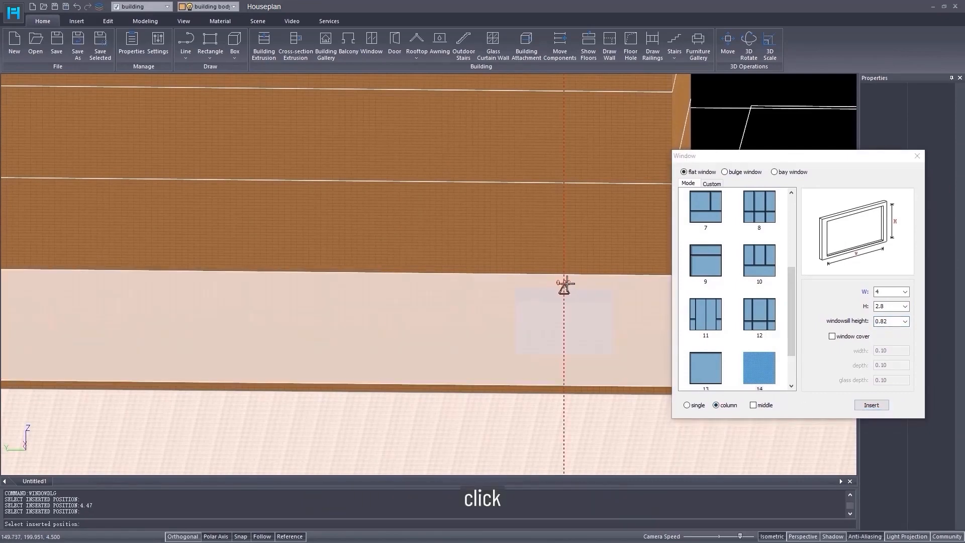
left_click(564, 285)
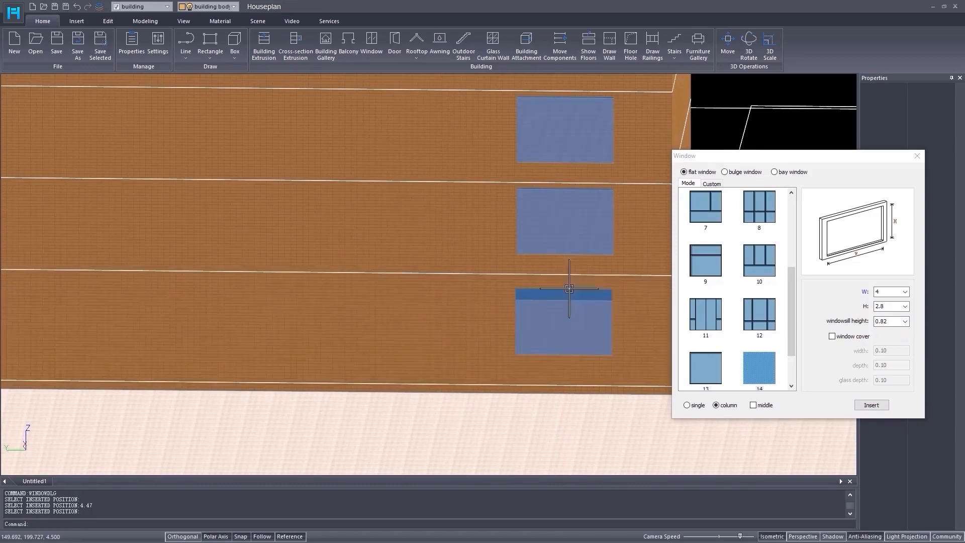
key("Escape")
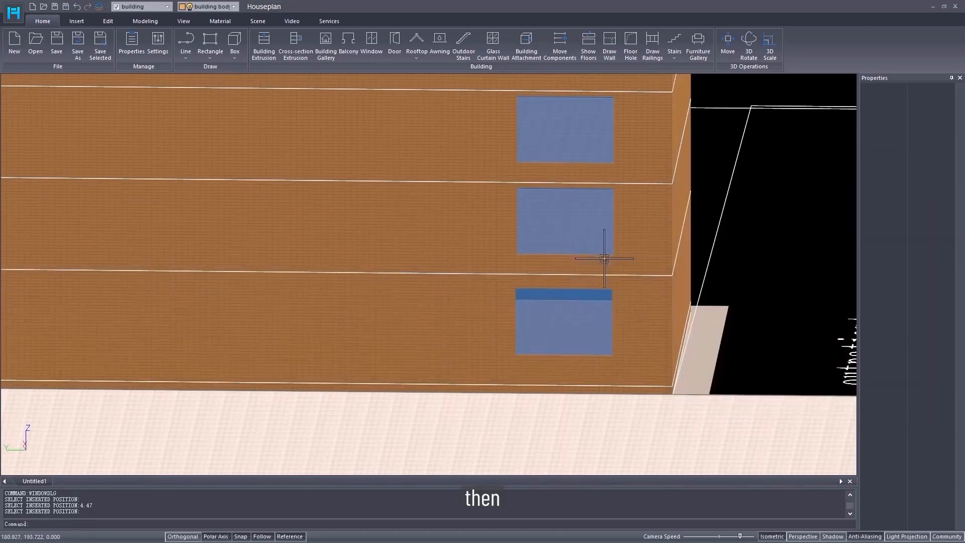
- Create a Polysolid frame along the ground-floor window's component edge, with both extrude distances 0.05
left_click(145, 21)
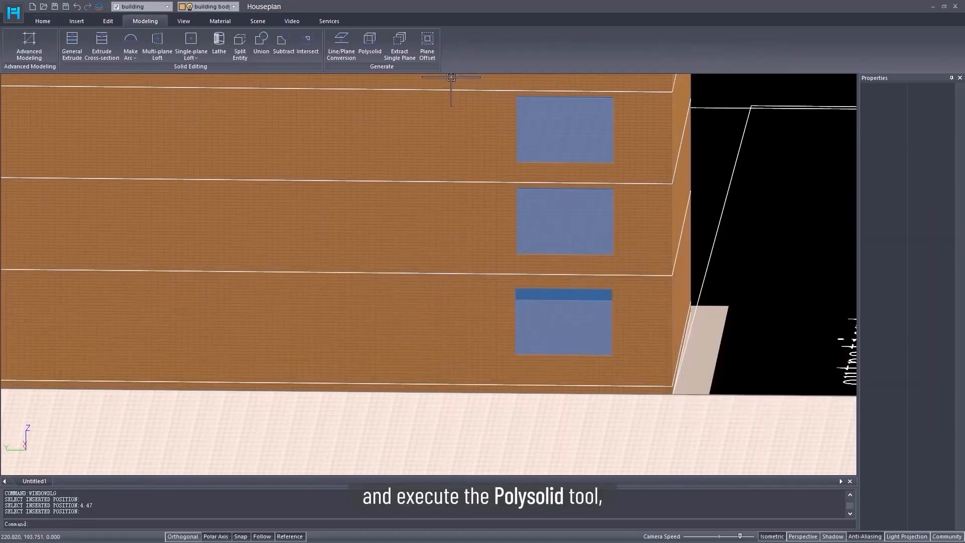
left_click(370, 43)
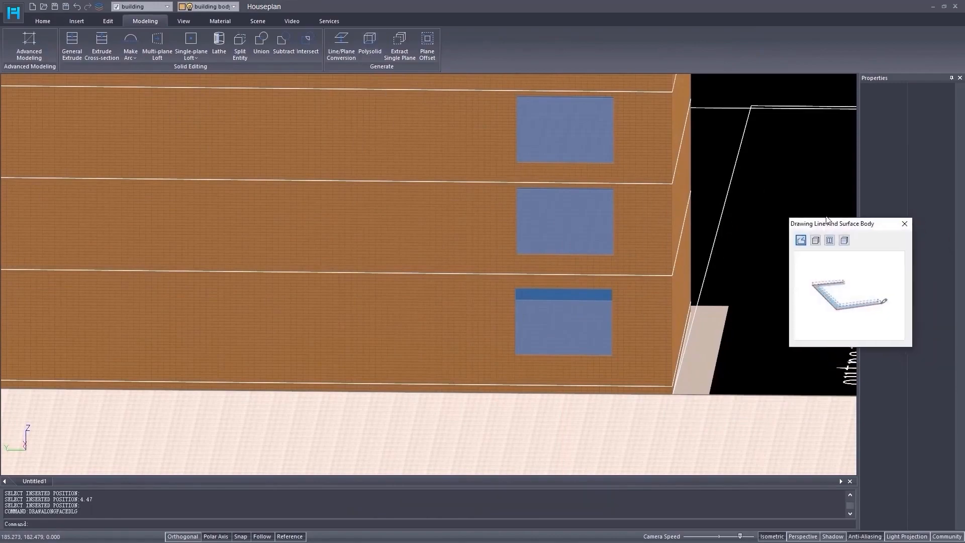
left_click(827, 237)
scroll(548, 333, "up", 6)
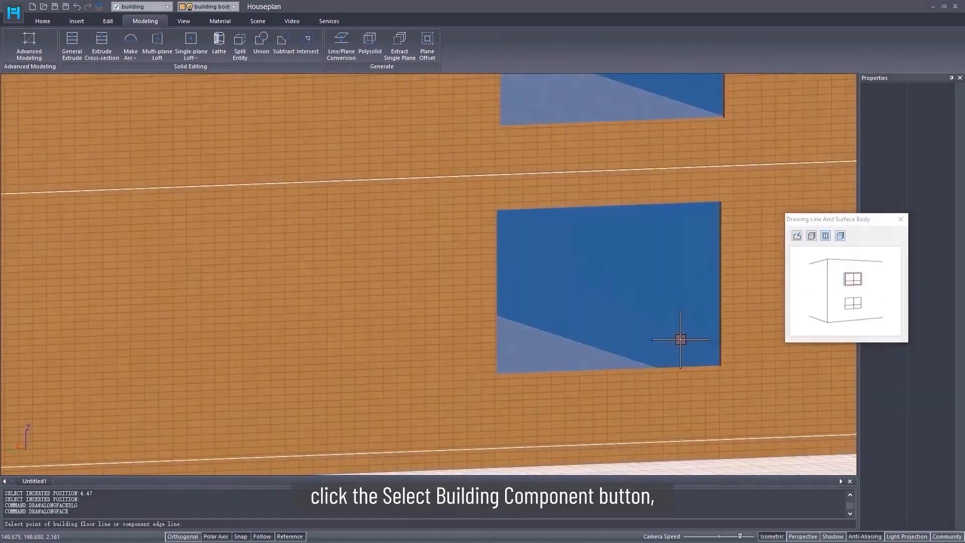
scroll(595, 363, "up", 2)
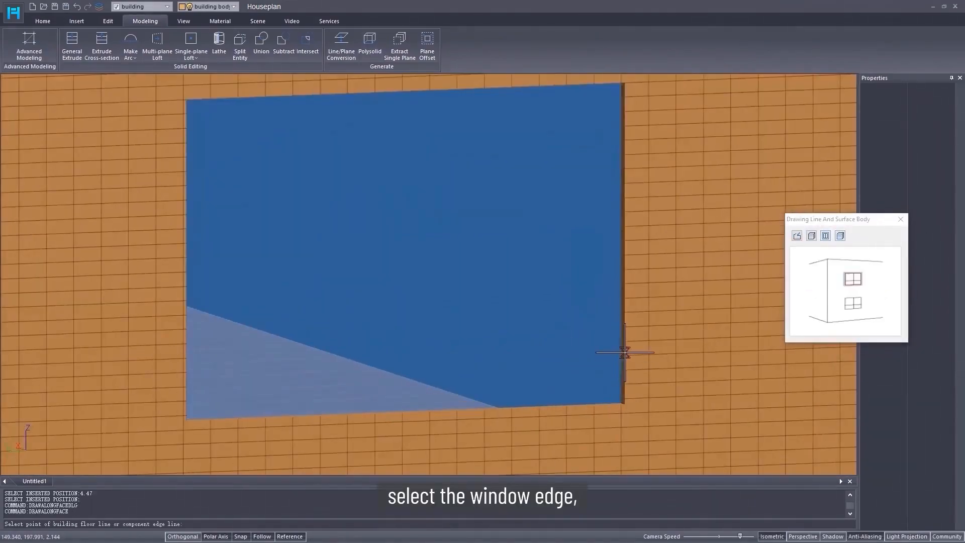
left_click(621, 353)
type("0.05")
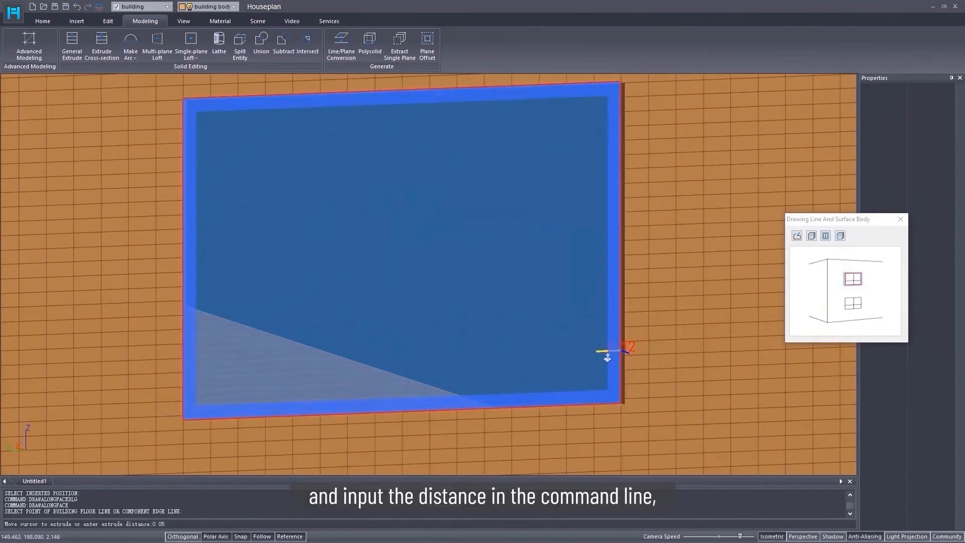
key("Return")
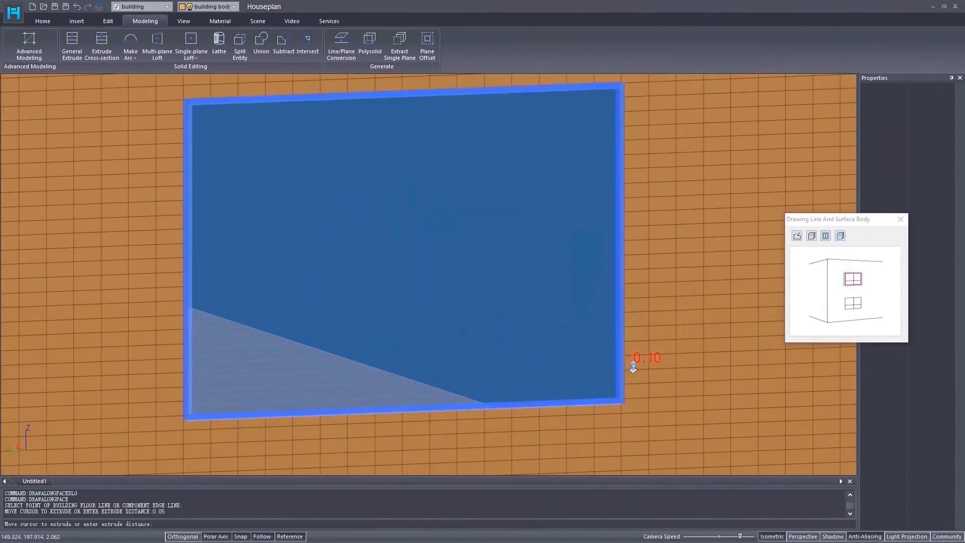
key("Return")
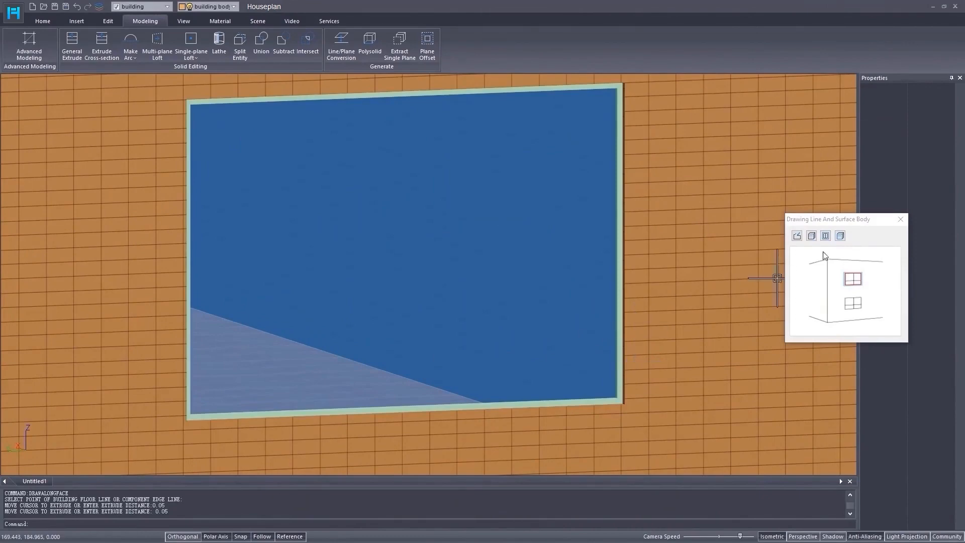
left_click(900, 220)
left_click(43, 21)
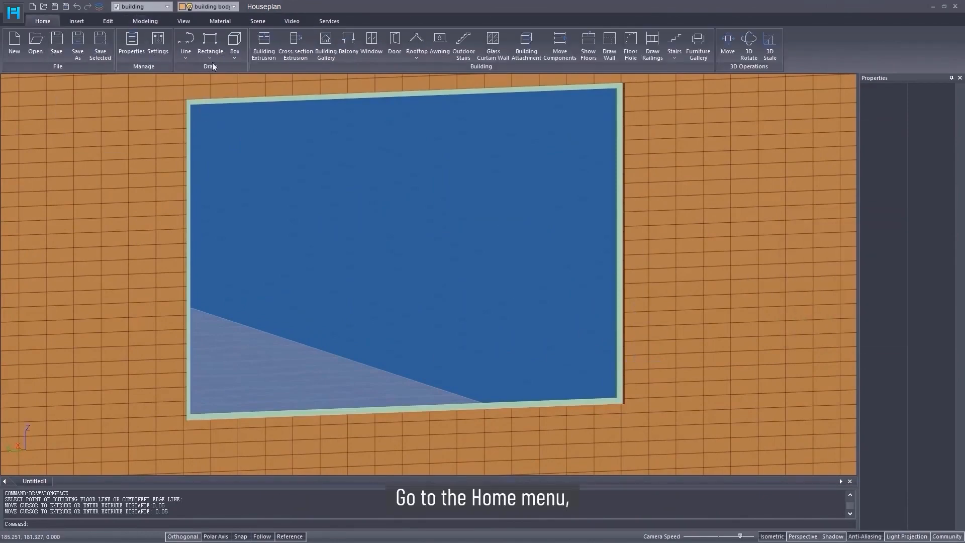
- Draw a vertical box bar, 0.05 long, 2.70 wide and 0.05 high, along the inner side edge of the ground-floor window frame
left_click(235, 57)
left_click(237, 75)
scroll(520, 183, "up", 6)
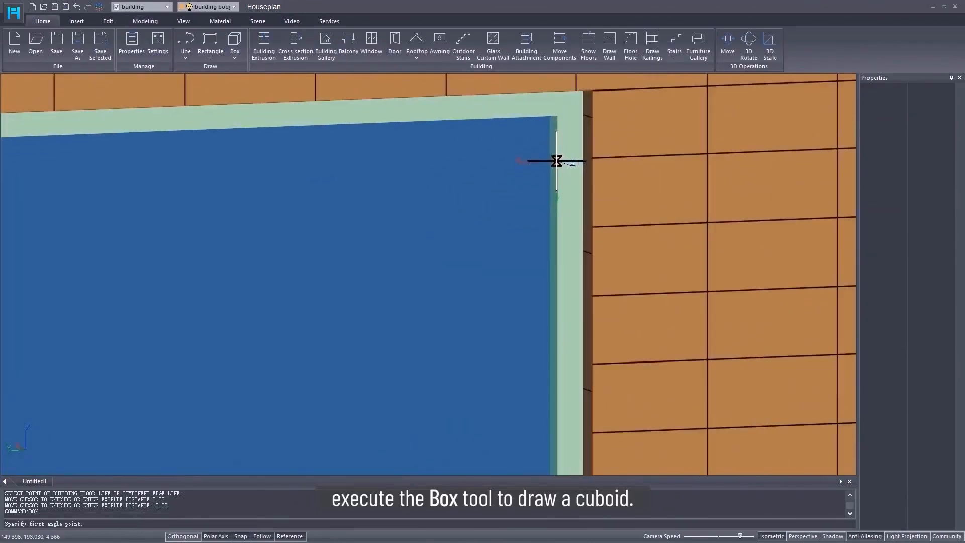
left_click(551, 114)
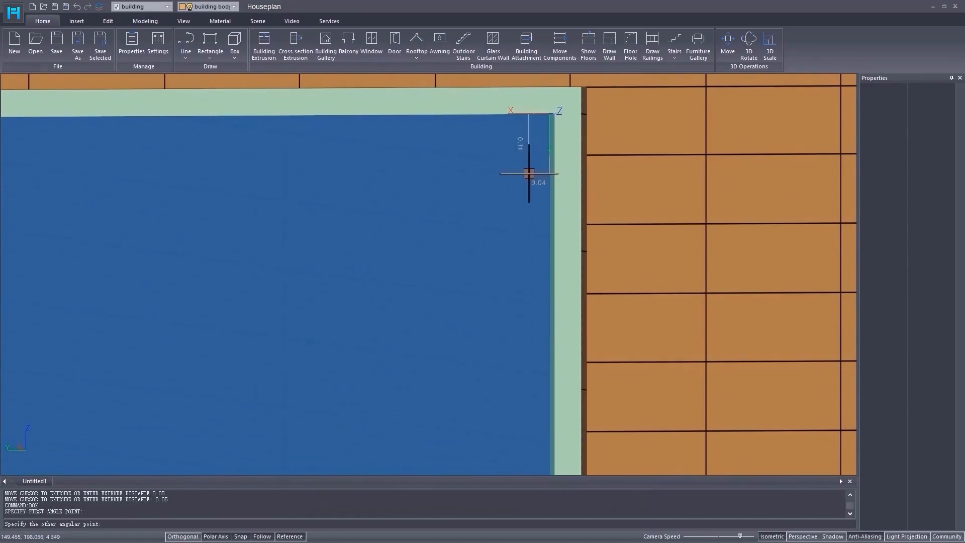
middle_click_drag(513, 297, 512, 127)
middle_click_drag(489, 235, 476, 121)
middle_click_drag(461, 220, 461, 96)
scroll(465, 382, "down", 2)
middle_click_drag(469, 425, 485, 271)
scroll(487, 348, "down", 2)
middle_click_drag(469, 375, 472, 387, "shift")
scroll(470, 375, "up", 2)
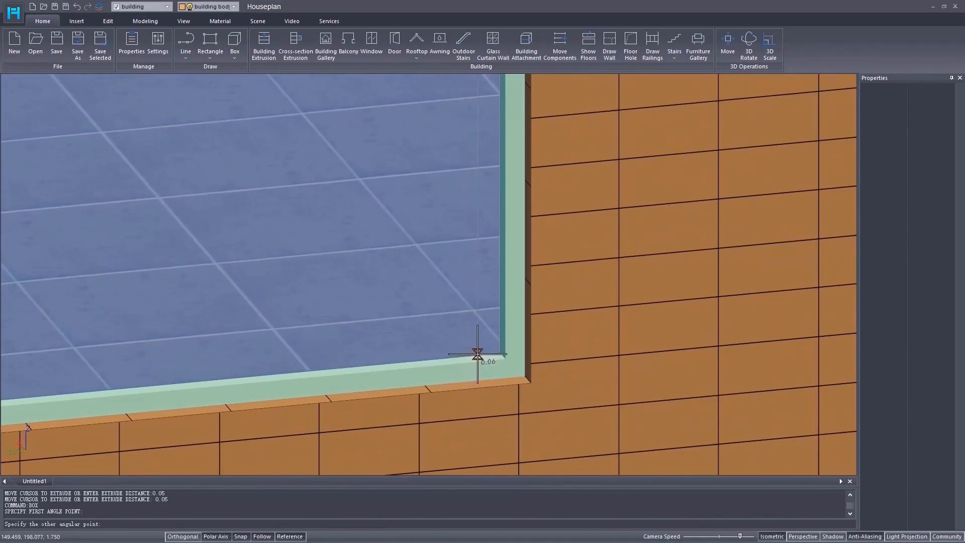
left_click(478, 359)
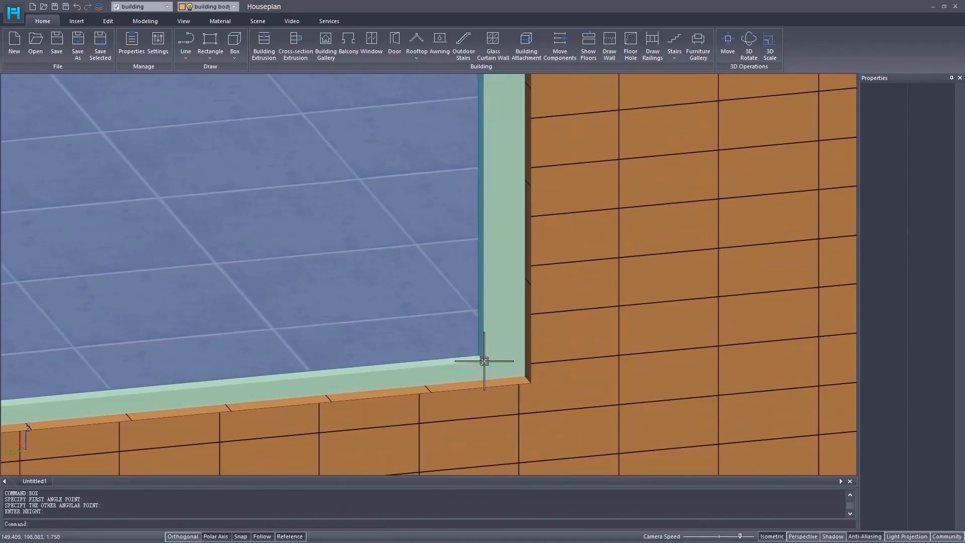
- Move the box bar from the frame's side inward along the window's X axis, with the move axis placed at the bar's lower end
left_click(495, 316)
left_click(728, 42)
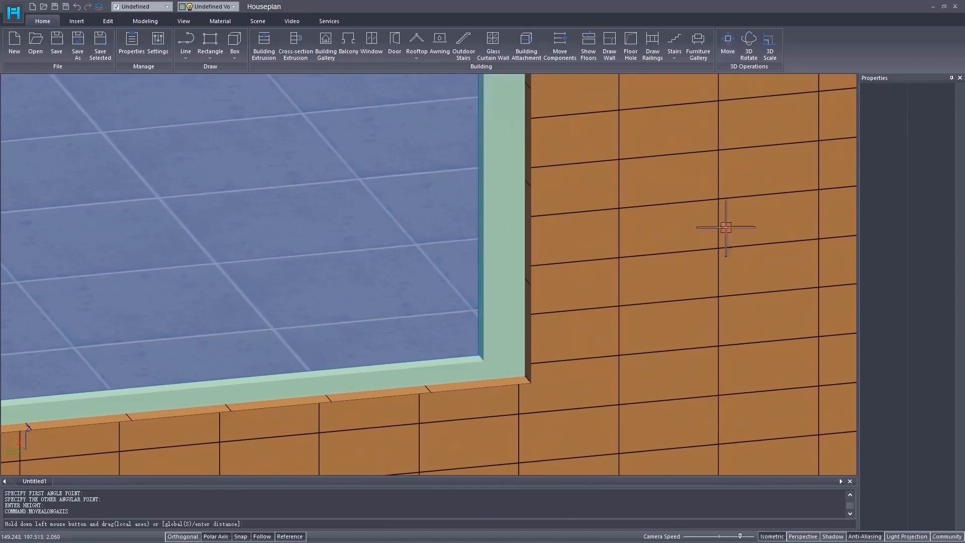
left_click(483, 362)
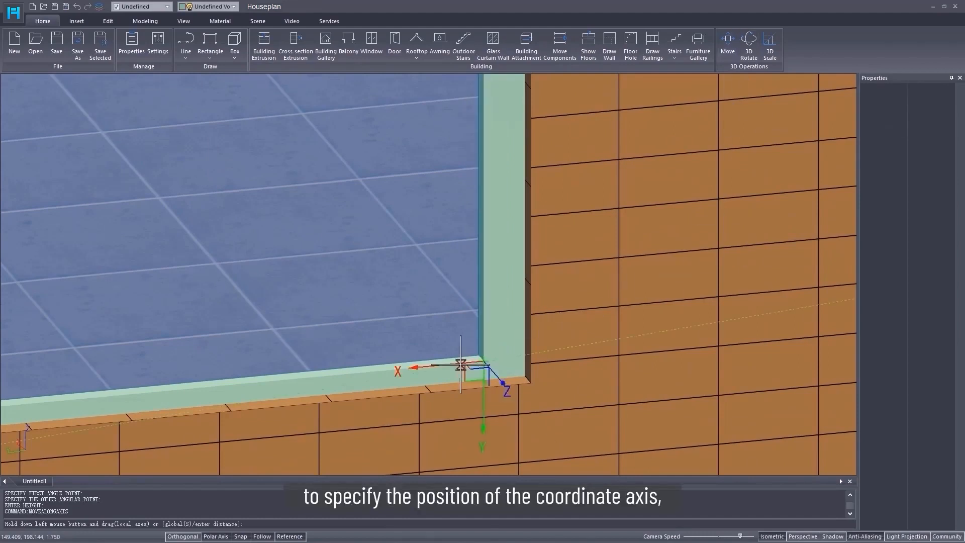
left_click_drag(453, 363, 319, 372)
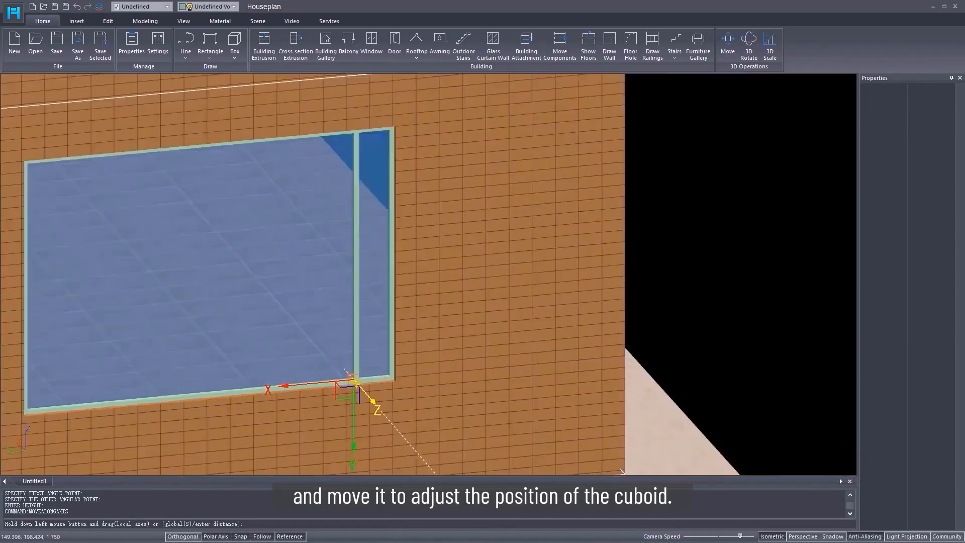
scroll(443, 418, "up", 3)
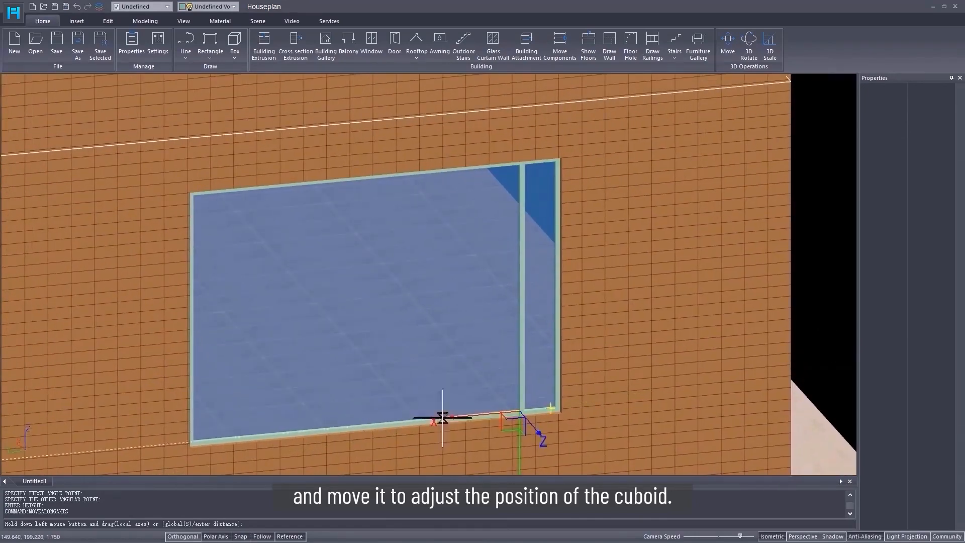
mouse_move(447, 416)
left_mouse_down()
mouse_move(429, 427)
mouse_move(455, 428)
left_mouse_up()
- Copy the vertical bar twice across the ground-floor window at equal spacing, using the frame's lower inner corner as base point
left_click(456, 394)
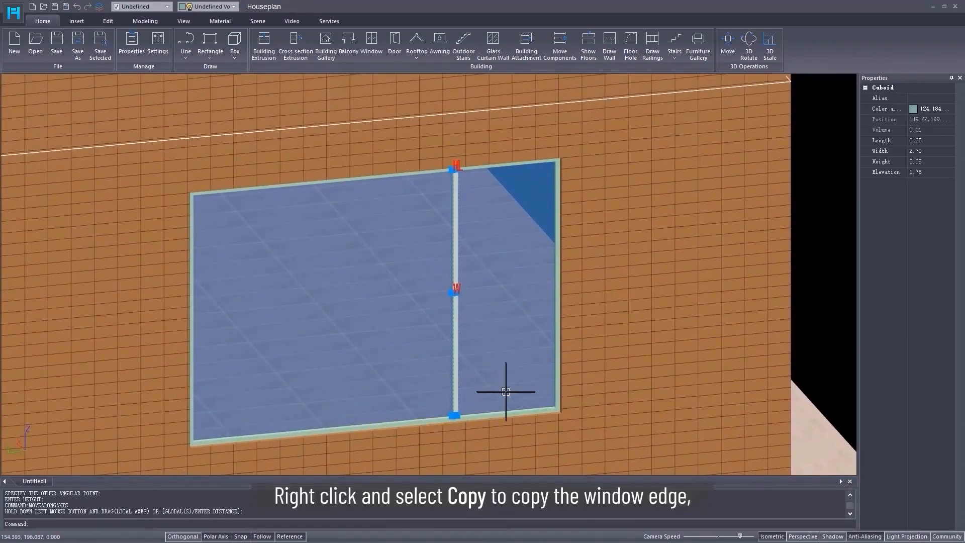
right_click(509, 388)
left_click(532, 309)
scroll(555, 410, "up", 3)
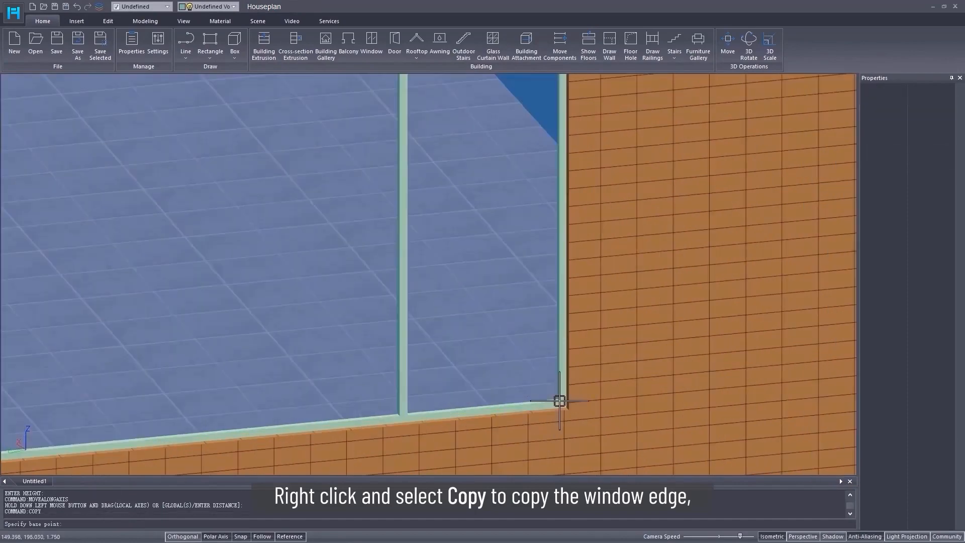
left_click(560, 401)
left_click(407, 415)
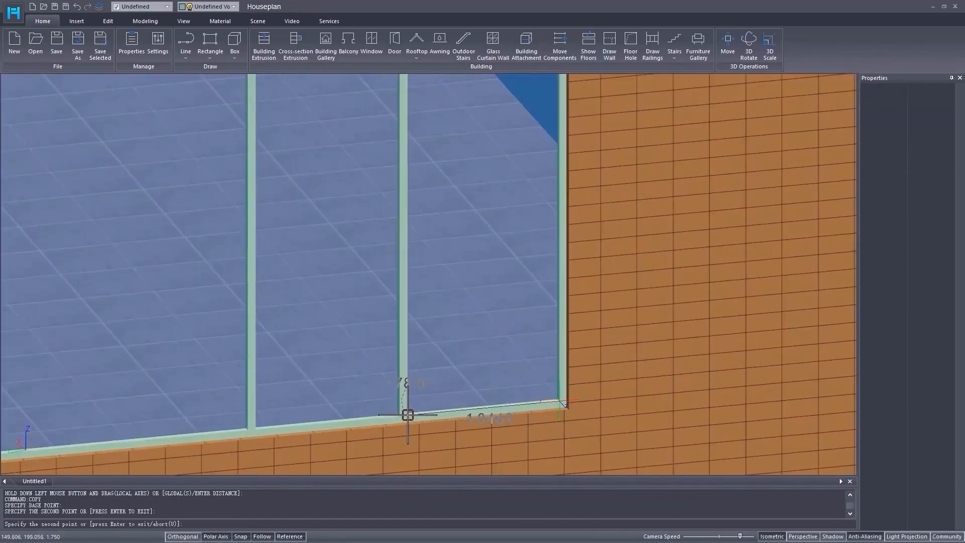
scroll(406, 411, "down", 3)
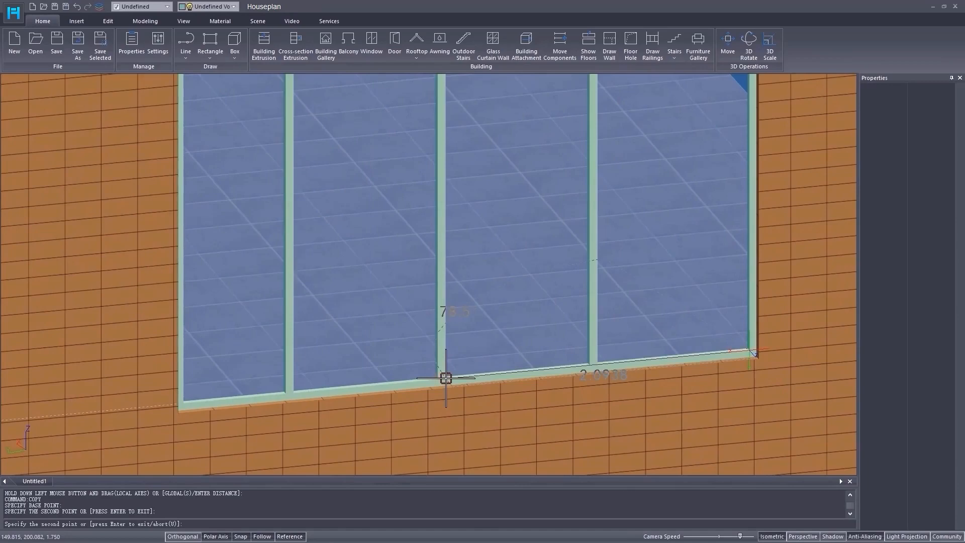
left_click(446, 378)
key("Return")
- Move the three vertical bars together along the X axis so they divide the ground-floor window evenly
scroll(452, 397, "down", 6)
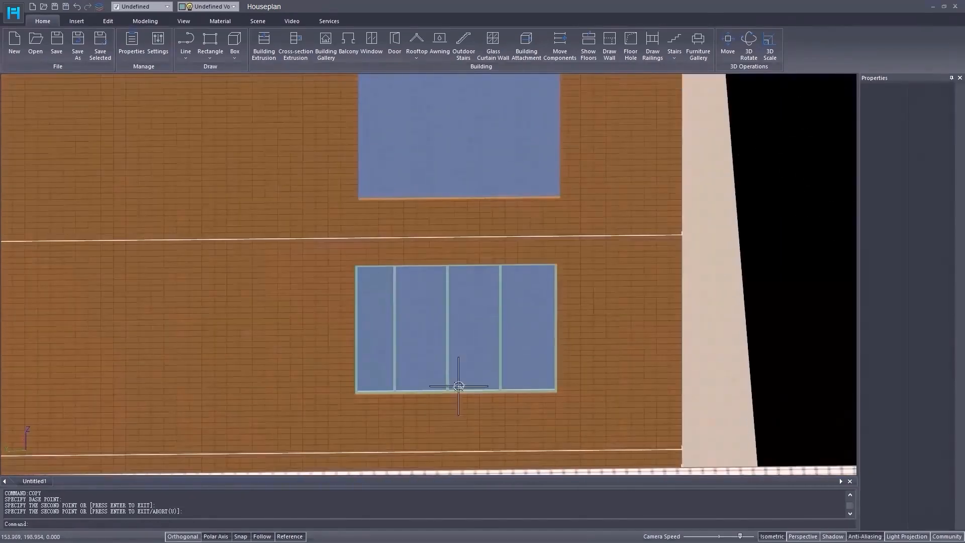
left_click(395, 374)
left_click(447, 371)
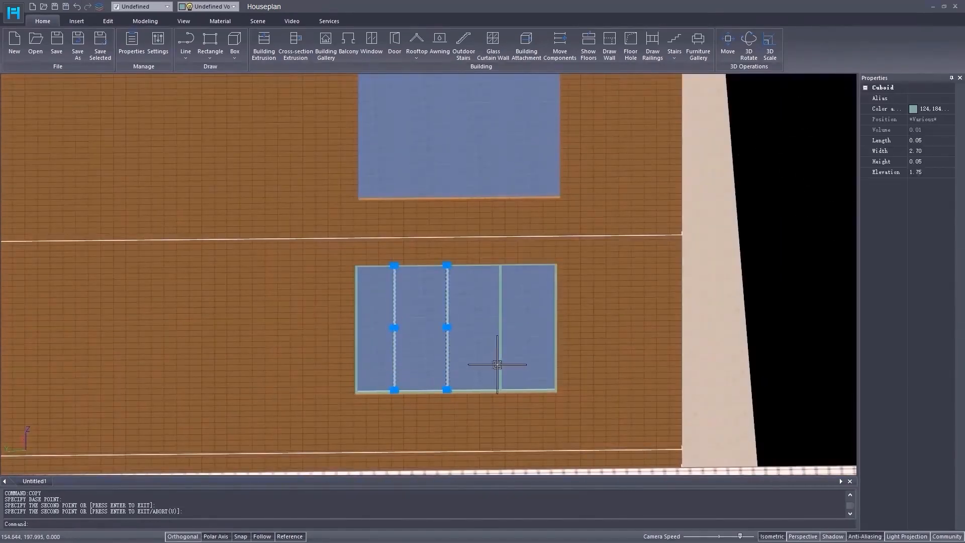
left_click(730, 44)
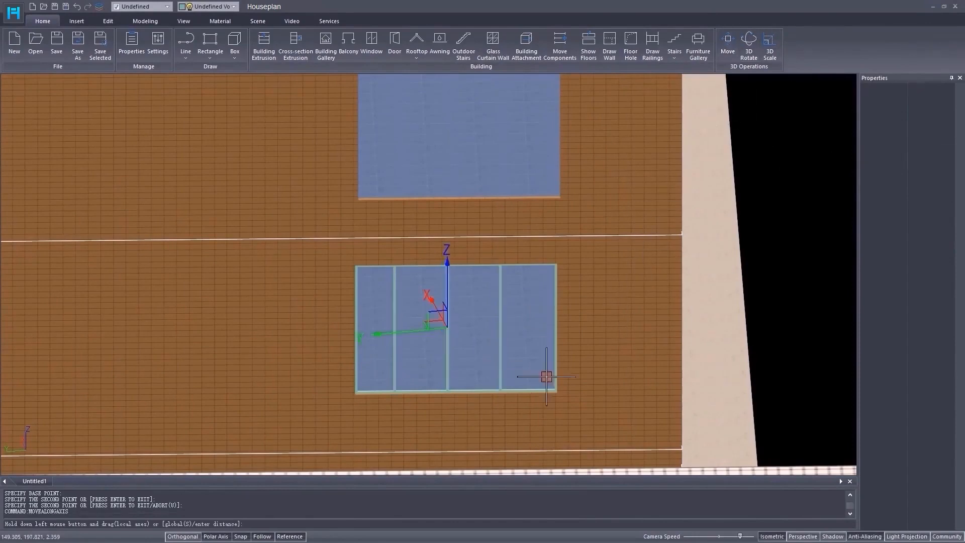
scroll(420, 383, "up", 5)
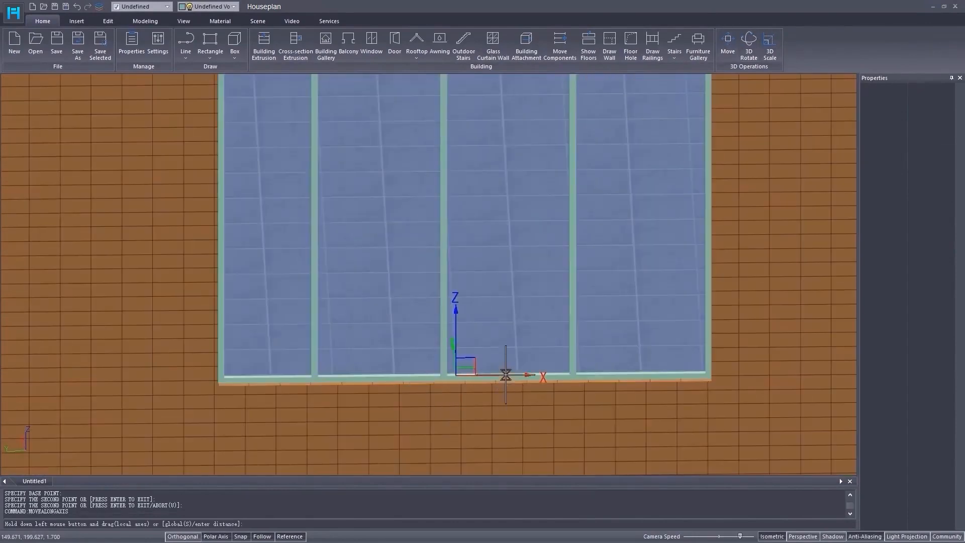
left_click_drag(510, 375, 478, 408)
scroll(478, 407, "down", 5)
- Select the ground-floor window's outer frame and three vertical bars and combine them with Entity Group
left_click(370, 263)
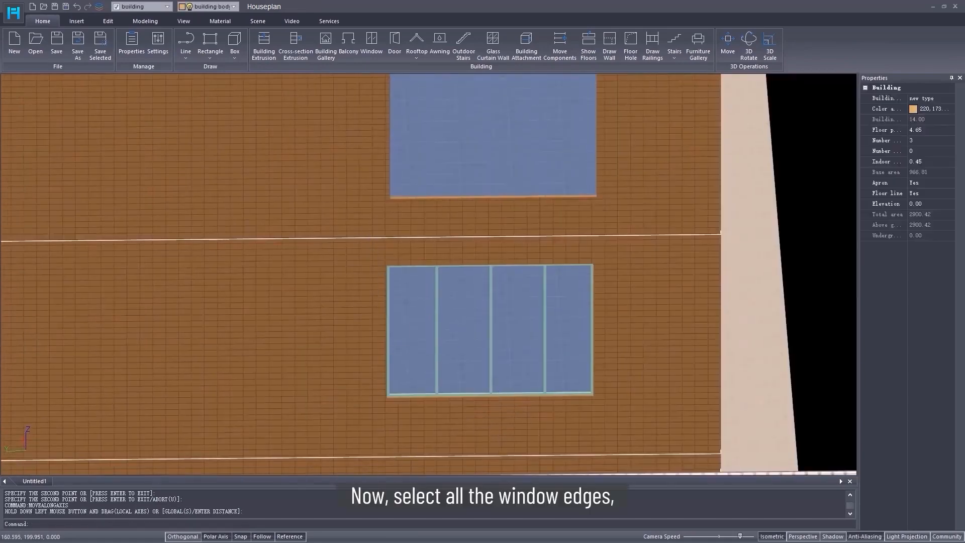
left_click_drag(632, 435, 625, 432)
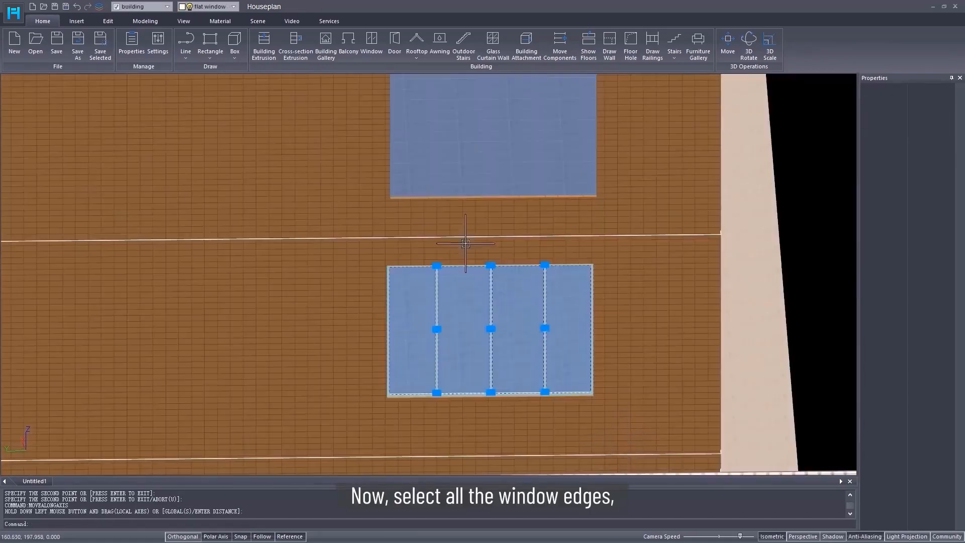
left_click(108, 21)
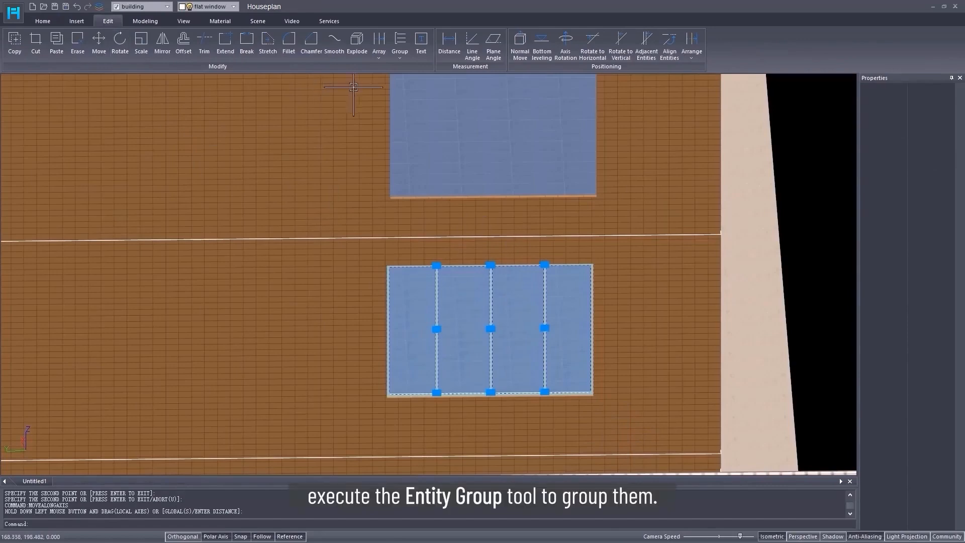
left_click(400, 58)
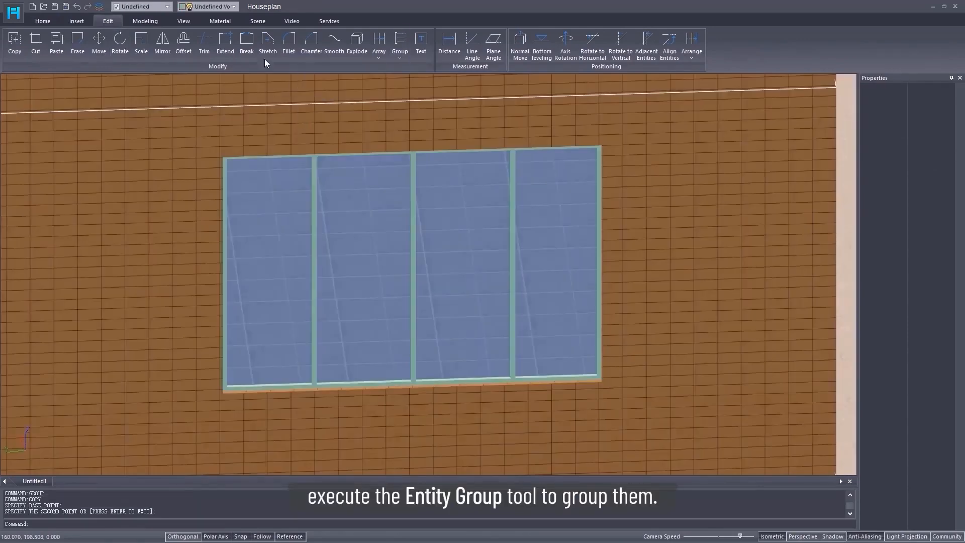
- Apply texture 1 from the Metal category to the window frame using the Group method
left_click(227, 20)
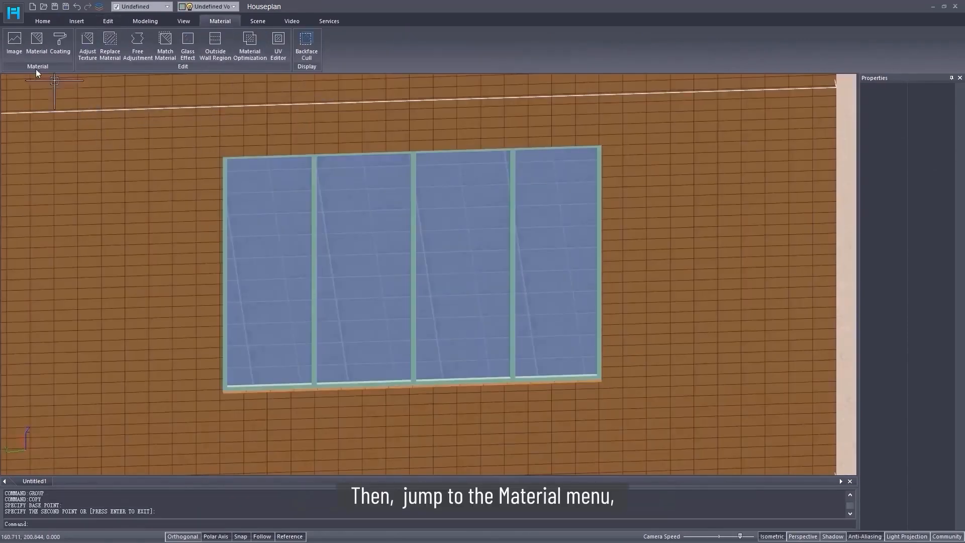
left_click(36, 42)
left_click_drag(681, 129, 749, 128)
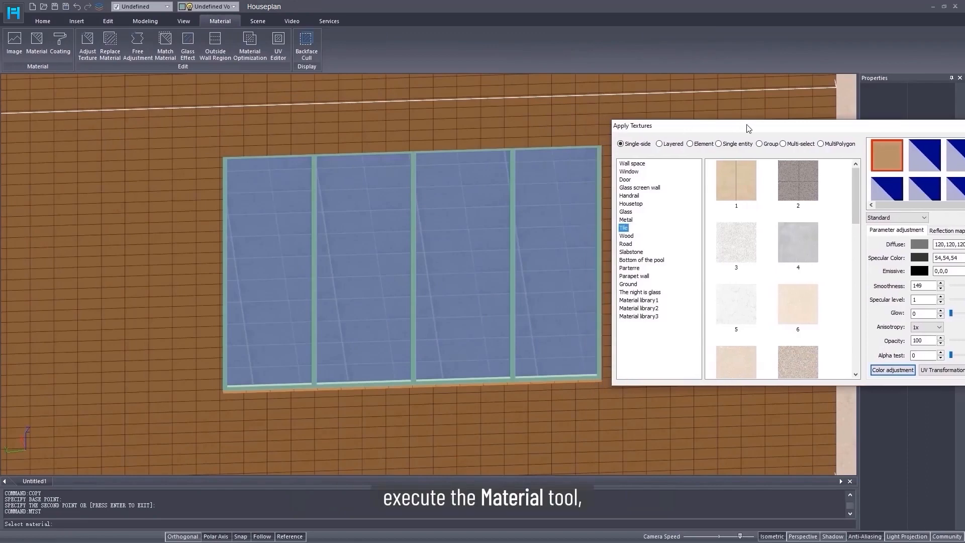
left_click(626, 219)
left_click(737, 180)
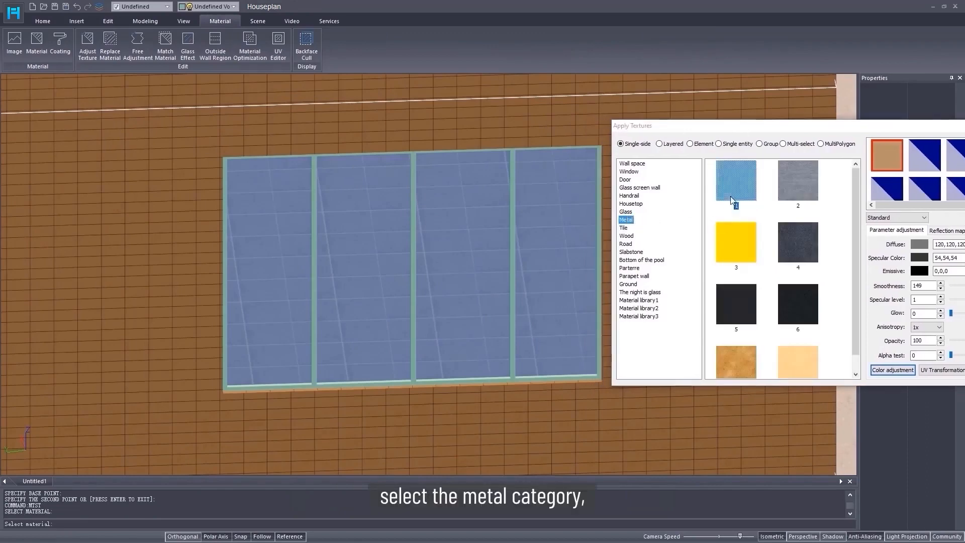
left_click(759, 144)
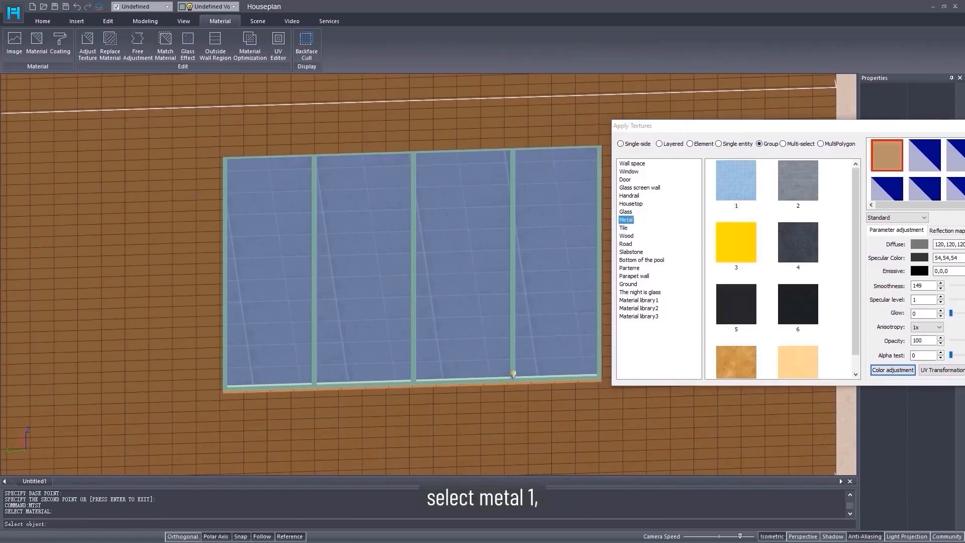
left_click(513, 374)
right_click(599, 365)
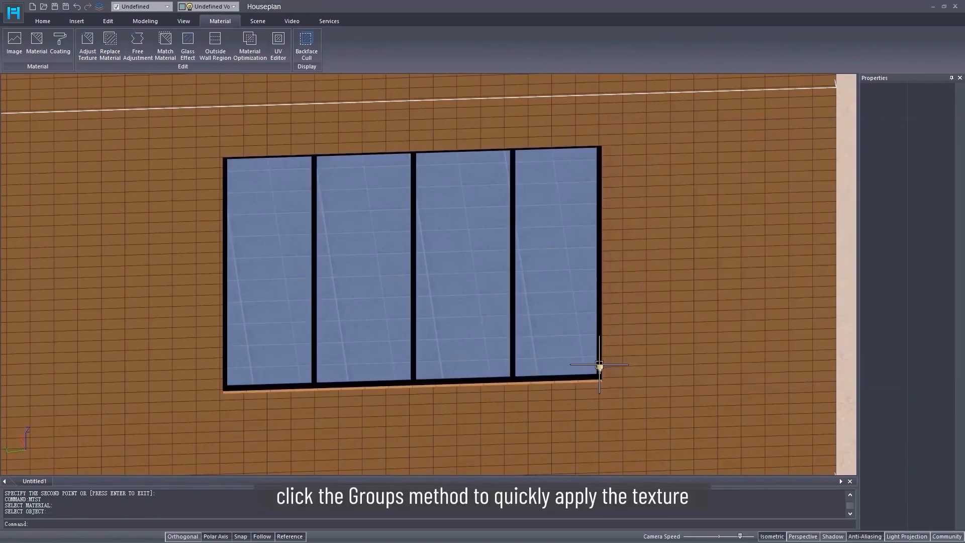
- Copy the grouped window frame from its lower corner onto the matching corners of the second- and third-floor windows
left_click(508, 373)
right_click(511, 374)
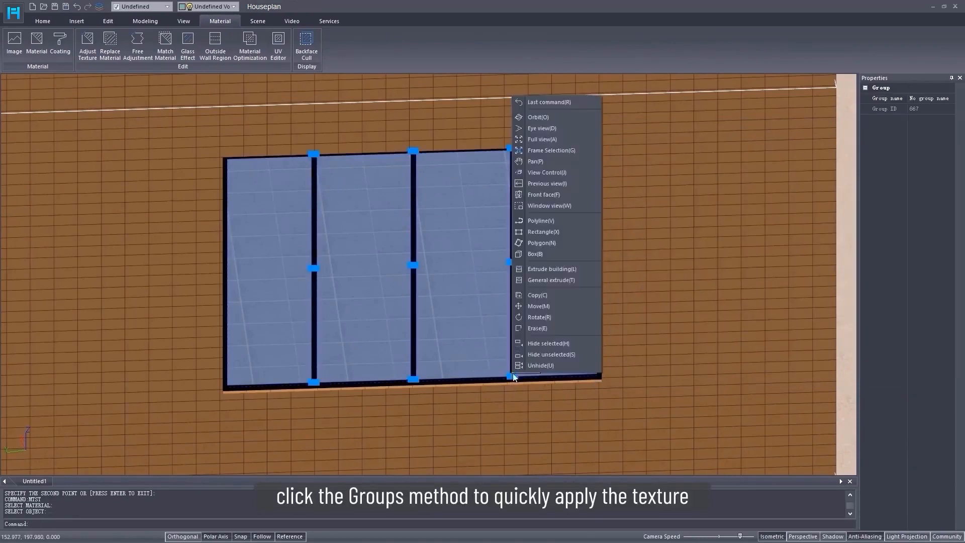
left_click(541, 299)
left_click(602, 380)
scroll(596, 428, "down", 5)
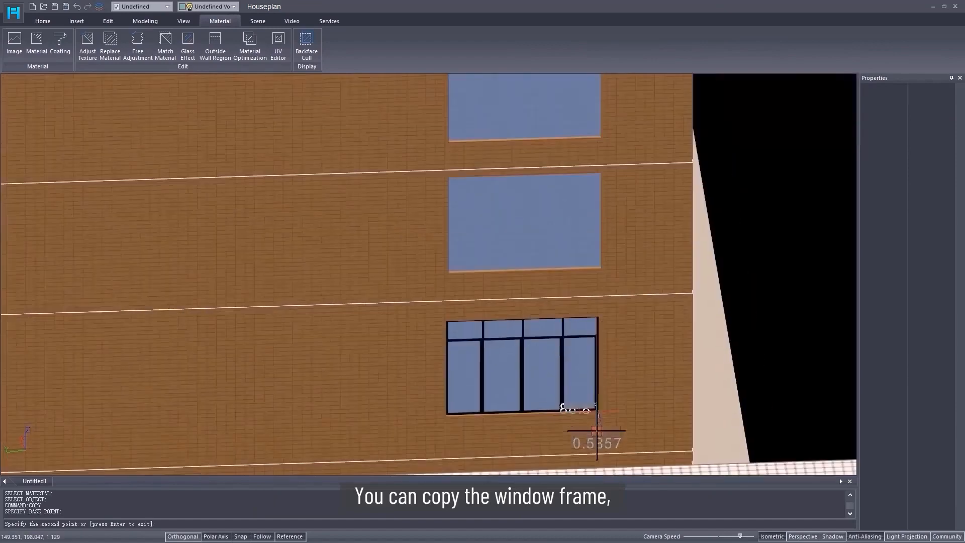
middle_click_drag(598, 304, 586, 356)
left_click(591, 318)
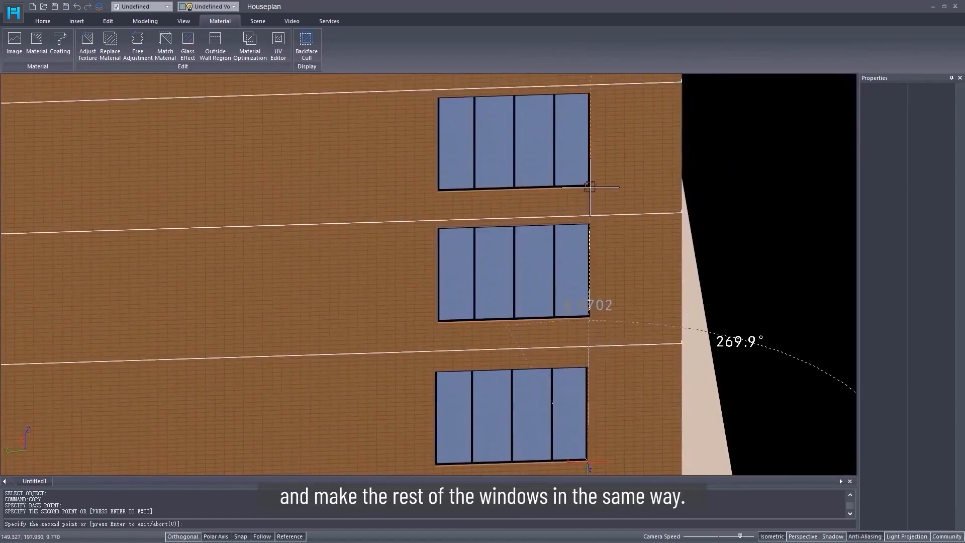
left_click(590, 187)
key("Return")
scroll(566, 329, "down", 2)
middle_click_drag(567, 329, 650, 313)
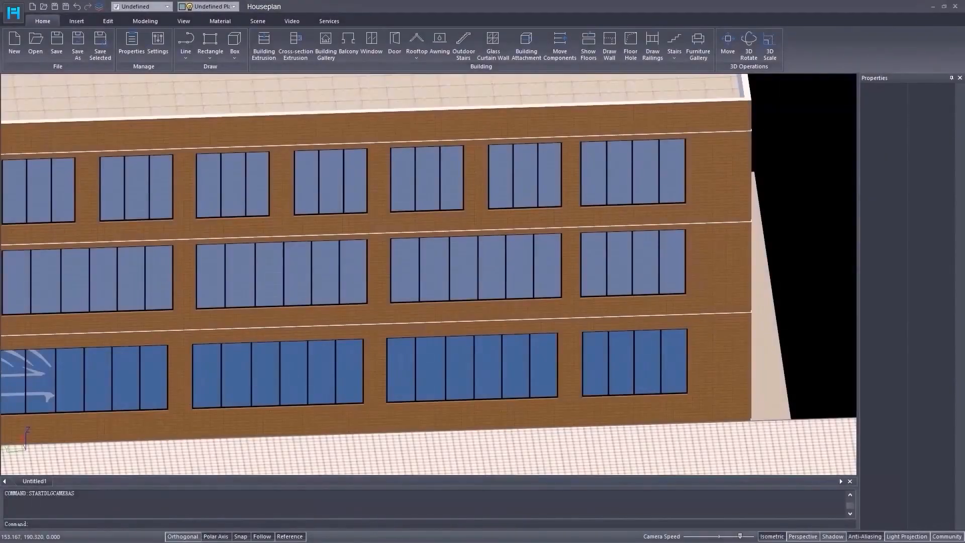
- Draw a polyline diagonally across the outpatient building's roof from one long parapet to the opposite one
middle_click_drag(523, 308, 587, 455)
scroll(587, 454, "down", 2)
left_click(189, 58)
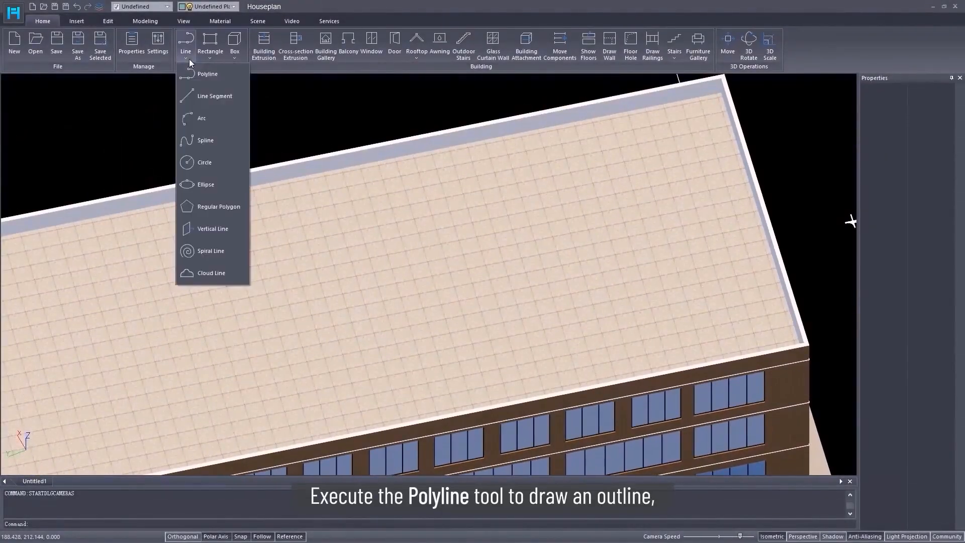
left_click(198, 73)
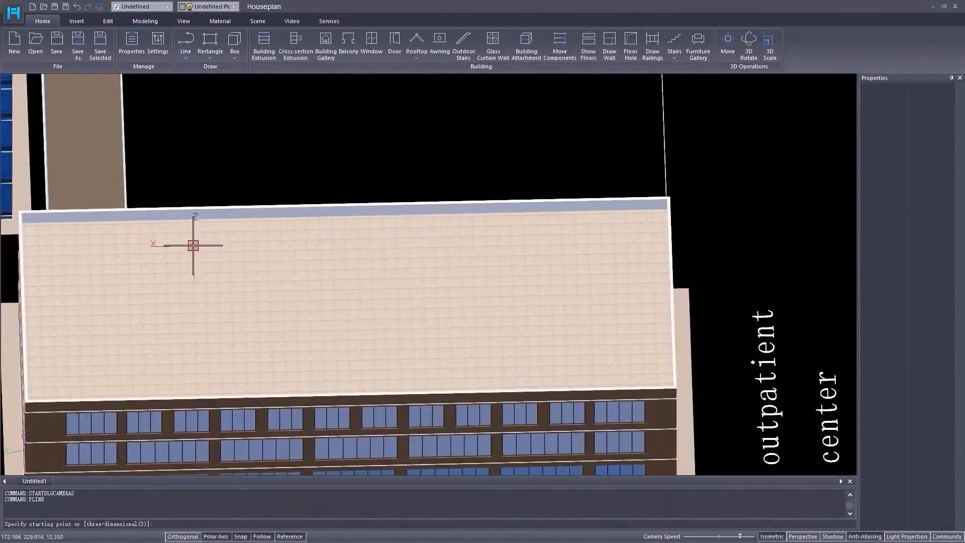
left_click(192, 219)
middle_click_drag(517, 390, 500, 344, "shift")
left_click(544, 284)
key("Return")
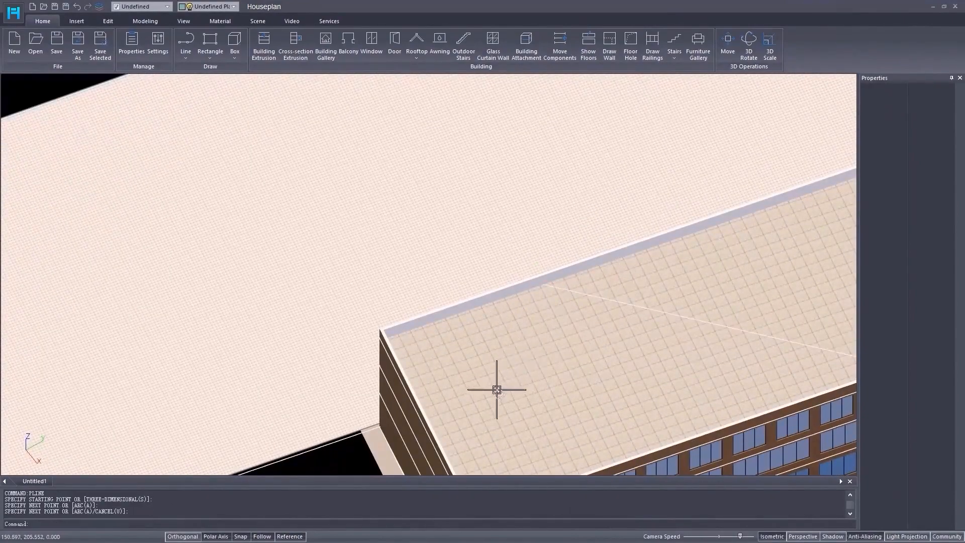
- Convert the diagonal roof polyline into a flat strip by extruding it horizontally by 2 with General Extrude
middle_click_drag(496, 390, 946, 390, "shift")
middle_click_drag(346, 364, 418, 381, "shift")
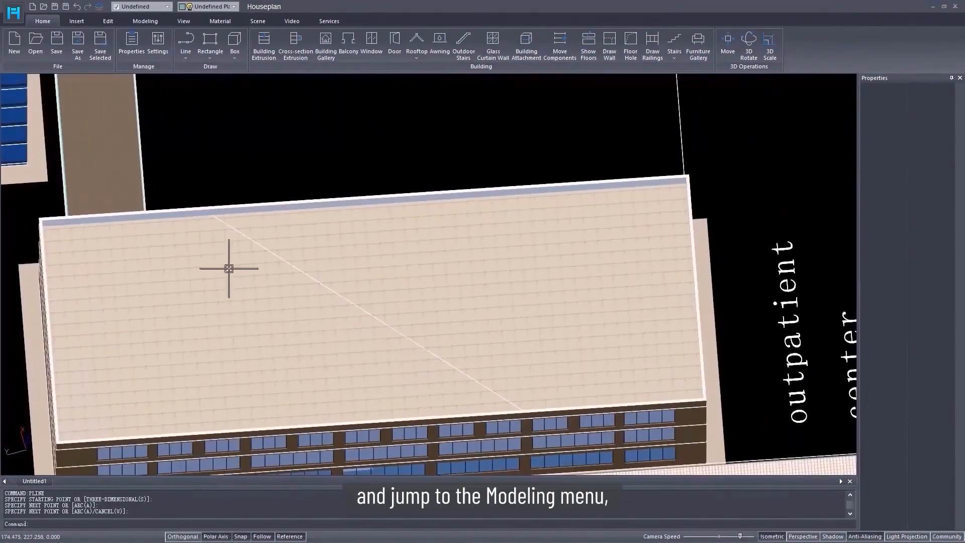
left_click(146, 22)
left_click(72, 46)
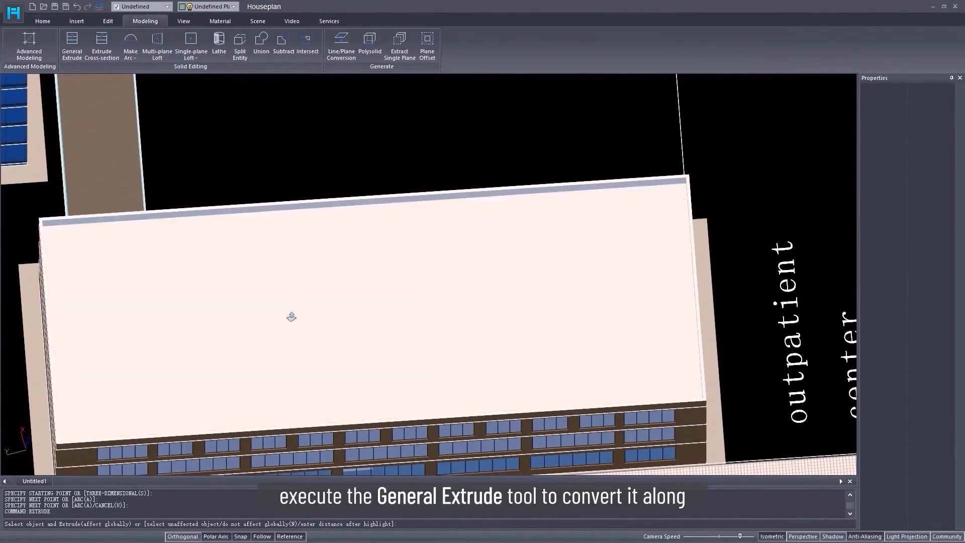
scroll(339, 312, "up", 5)
middle_click_drag(340, 317, 339, 312, "shift")
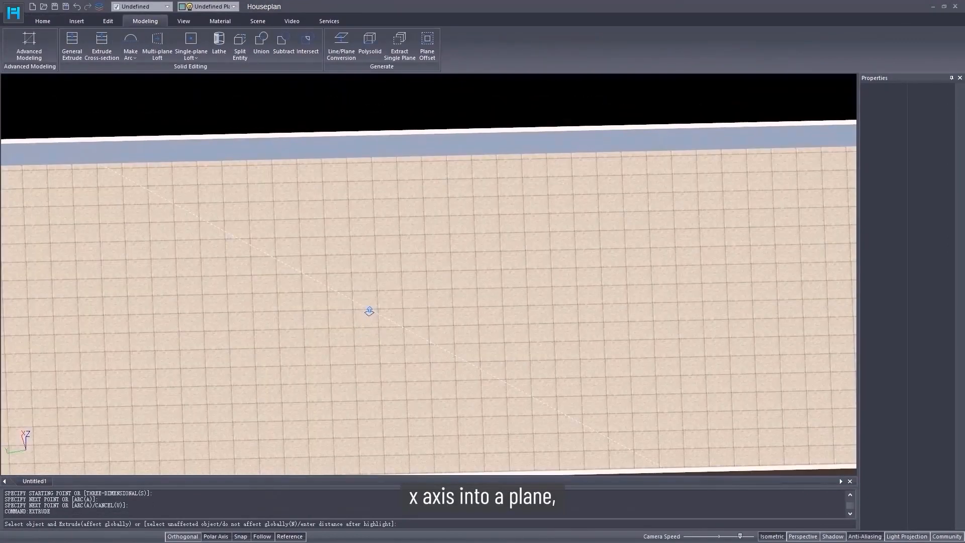
left_click(370, 311)
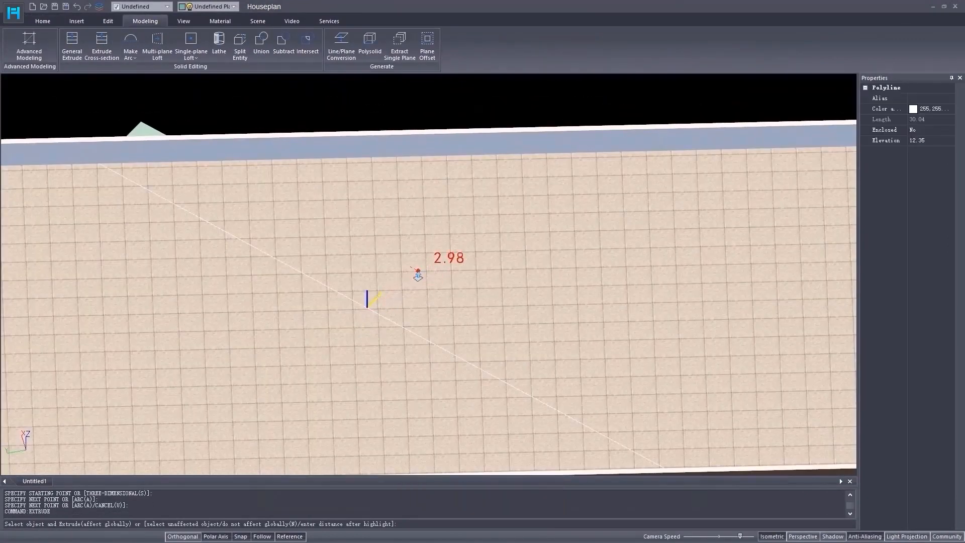
type("2")
key("Return")
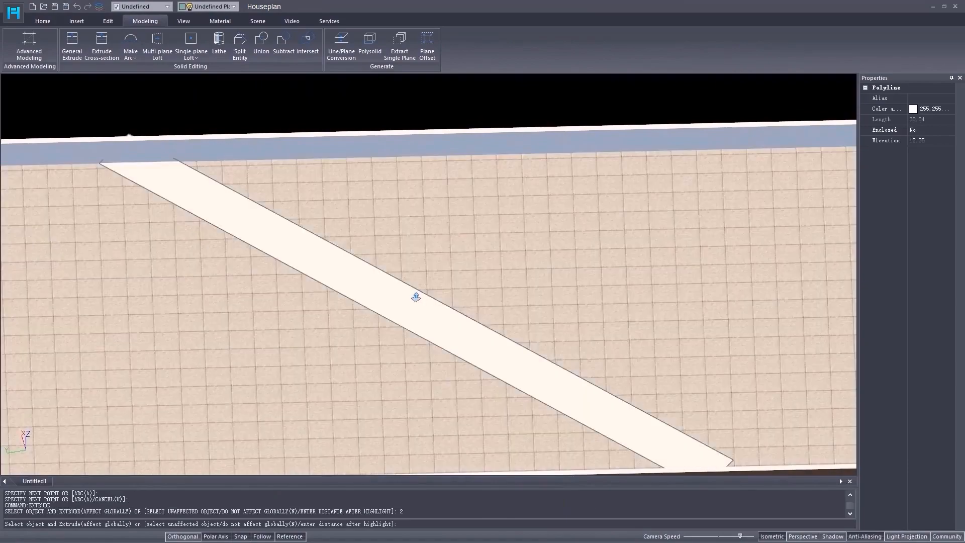
- Stretch the strip's overhanging corner back along its edge to the inner base of the outpatient roof's rear parapet
left_click(357, 286)
scroll(358, 281, "up", 5)
middle_click_drag(259, 266, 256, 244)
left_click(244, 235)
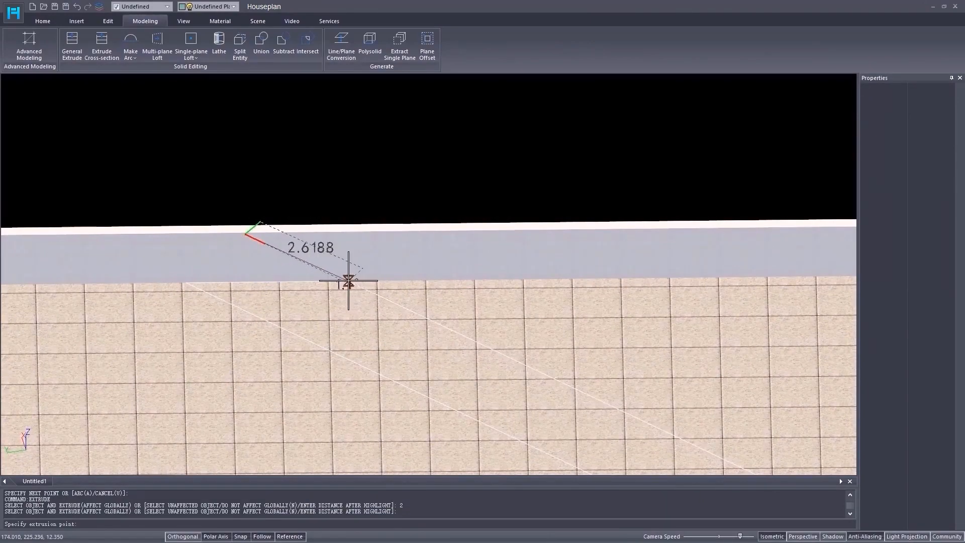
scroll(347, 280, "up", 3)
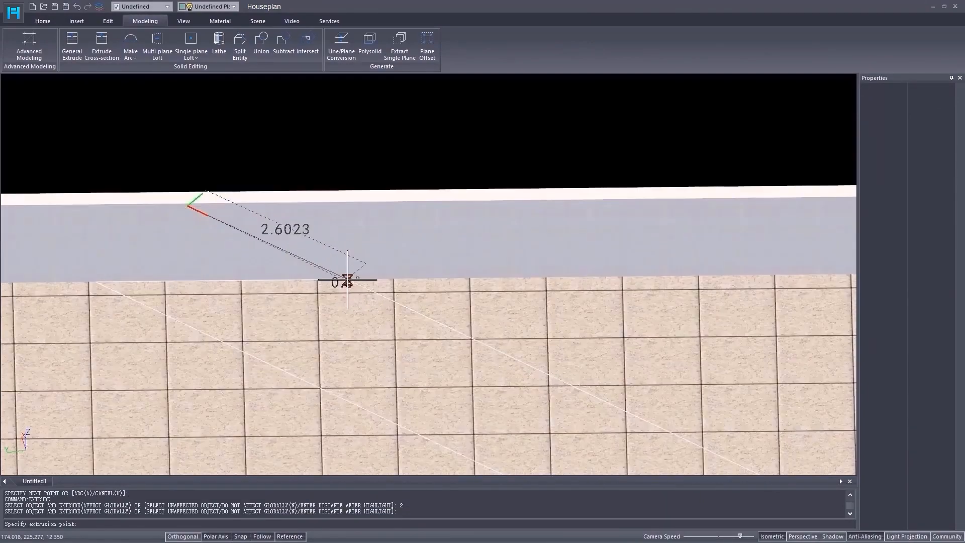
left_click(347, 283)
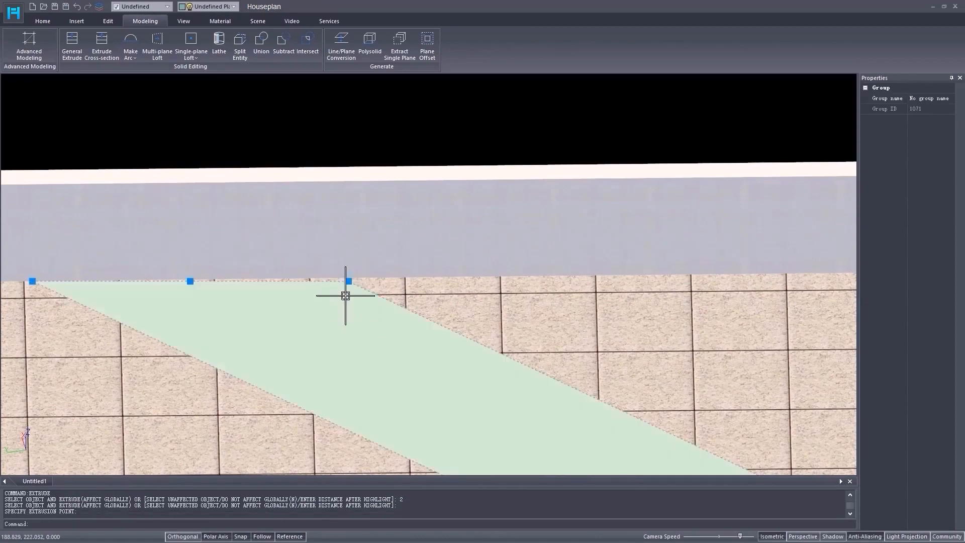
key("Escape")
scroll(354, 322, "down", 4)
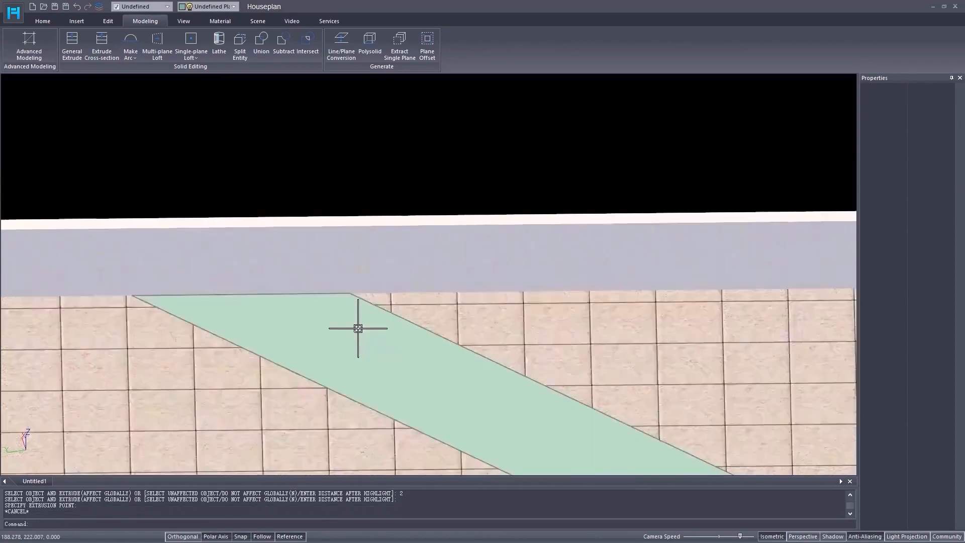
- Stretch the loose corner at the strip's other end along its edge to the inner base of the front parapet
middle_click_drag(372, 375, 334, 321)
scroll(323, 237, "up", 3)
scroll(374, 347, "up", 3)
left_click(374, 347)
scroll(334, 320, "up", 2)
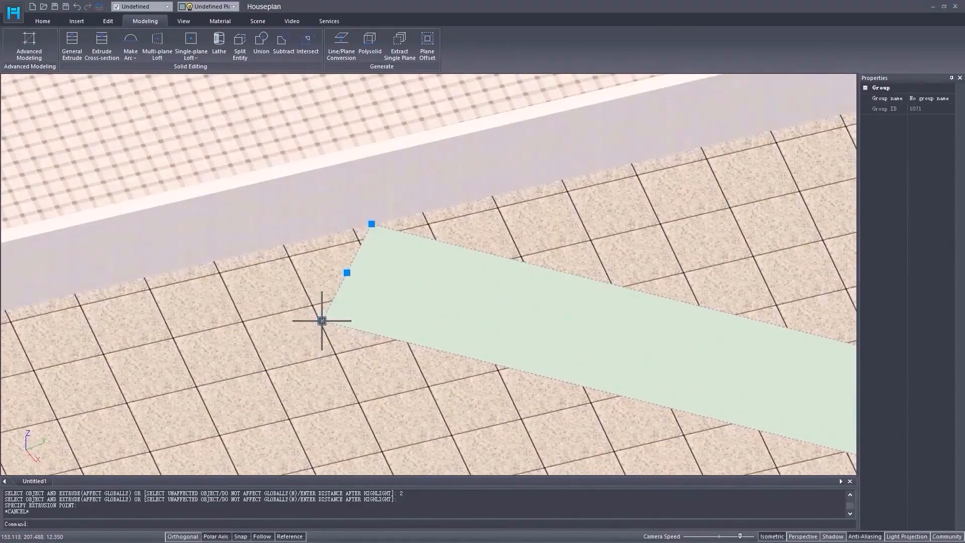
left_click(323, 320)
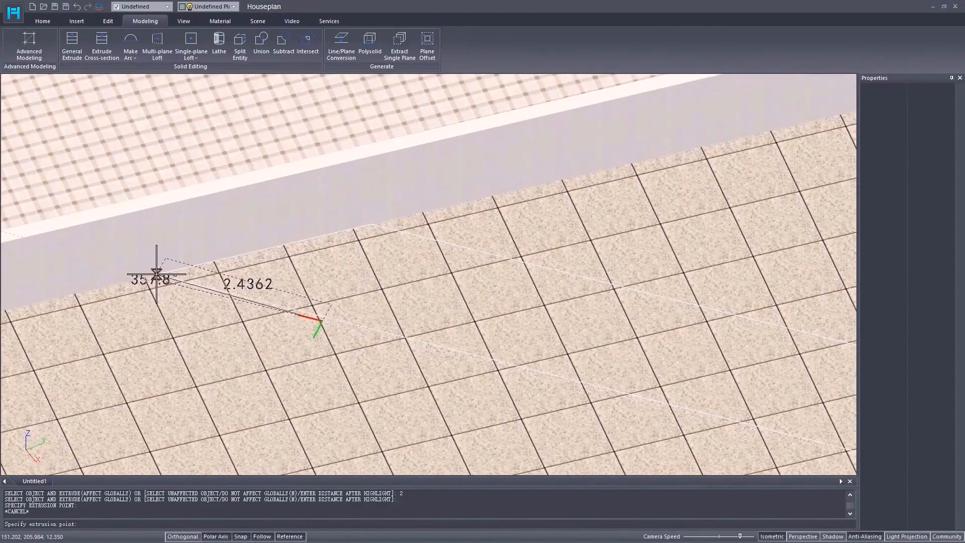
key("Escape")
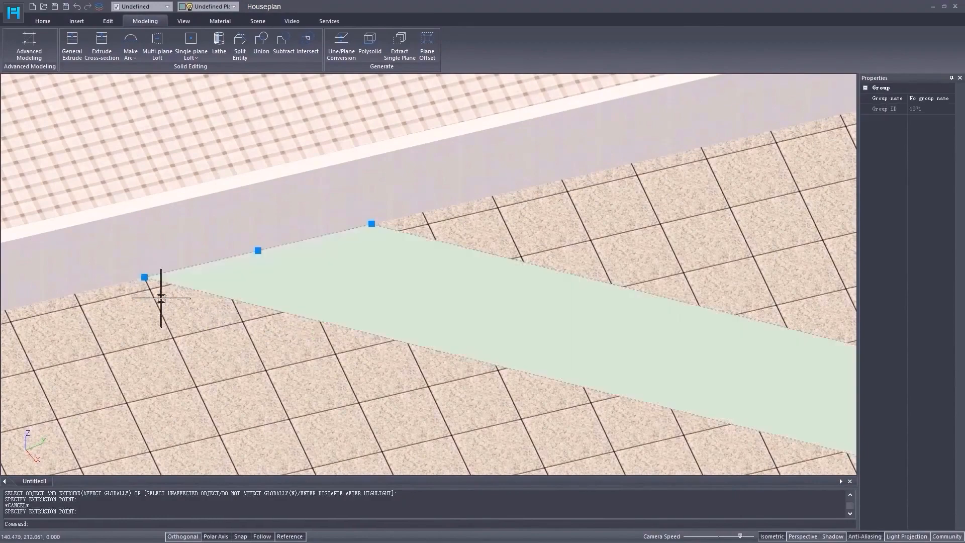
key("Escape")
scroll(193, 319, "down", 8)
mouse_move(291, 257)
middle_mouse_down()
mouse_move(627, 318)
mouse_move(423, 321)
mouse_move(362, 340)
mouse_move(367, 280)
mouse_move(320, 266)
middle_mouse_up()
- Draw two more roof strips on the opposite diagonal, each running from a long parapet to the first strip
left_click(43, 21)
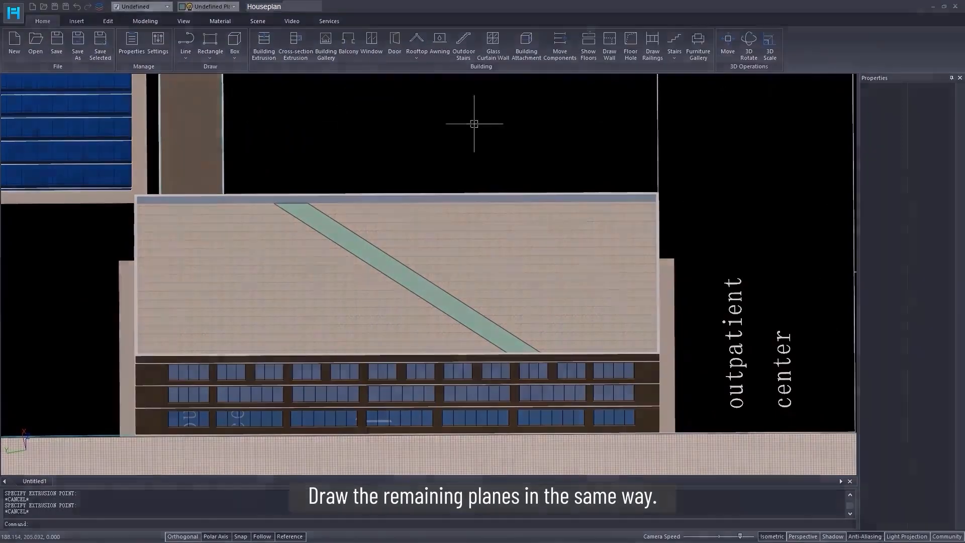
middle_click_drag(459, 355, 547, 329)
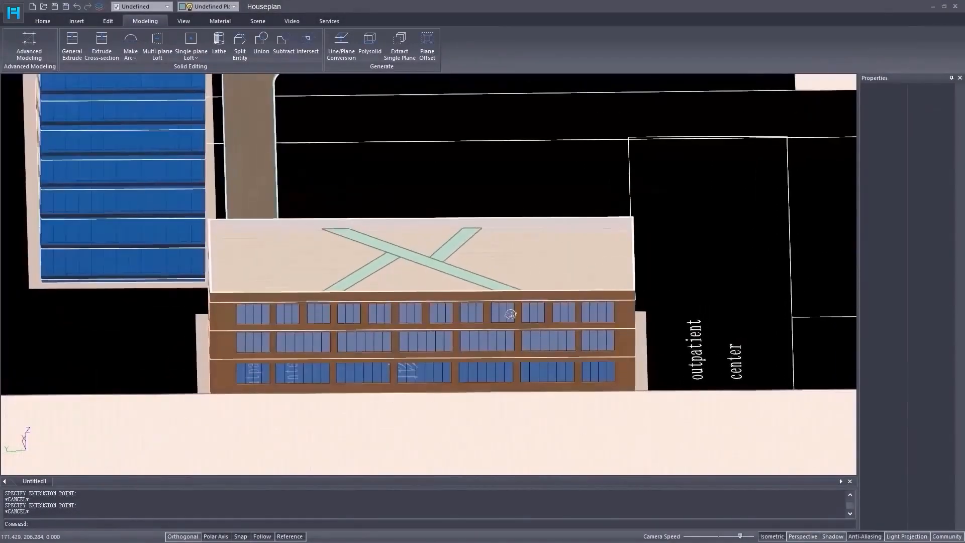
scroll(498, 339, "up", 2)
scroll(548, 330, "down", 1)
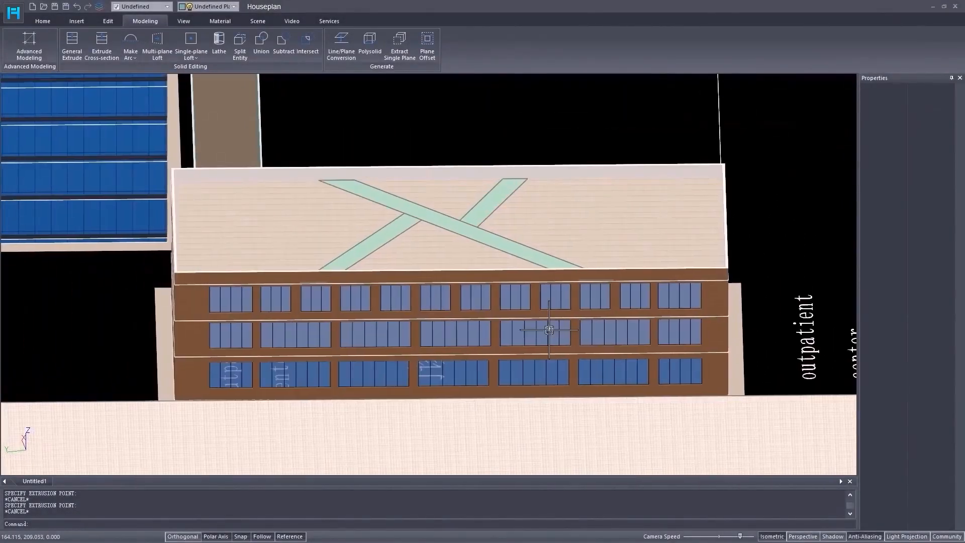
- Create the 3D text "Outpatient center" and place it centered on the top edge of the building's front parapet
left_click(108, 22)
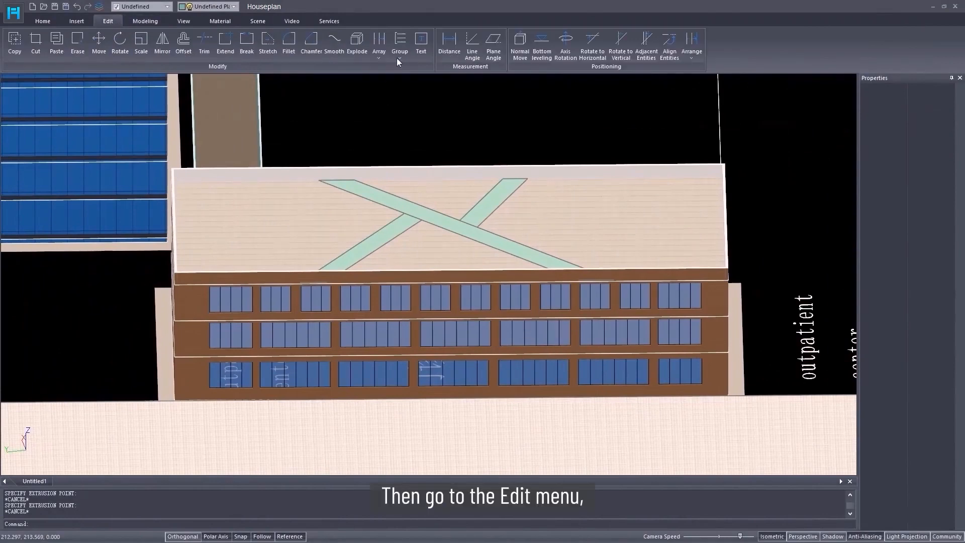
left_click(421, 40)
type("0")
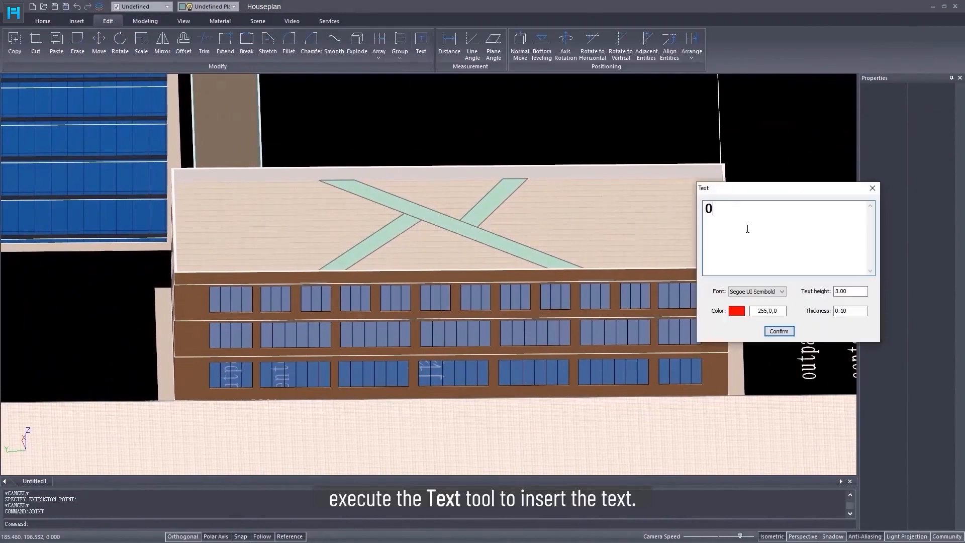
type("utpatient center")
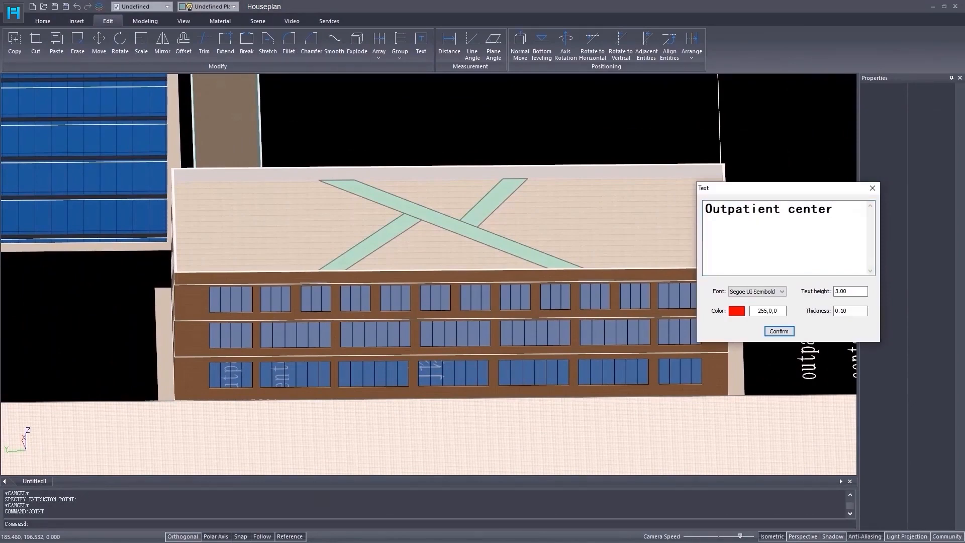
left_click(778, 331)
middle_click_drag(387, 295, 409, 280)
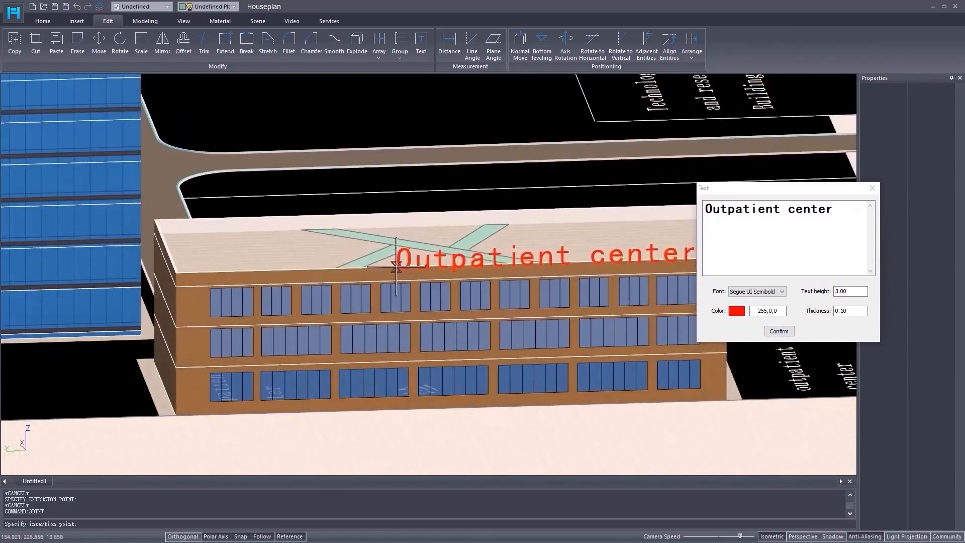
left_click(334, 269)
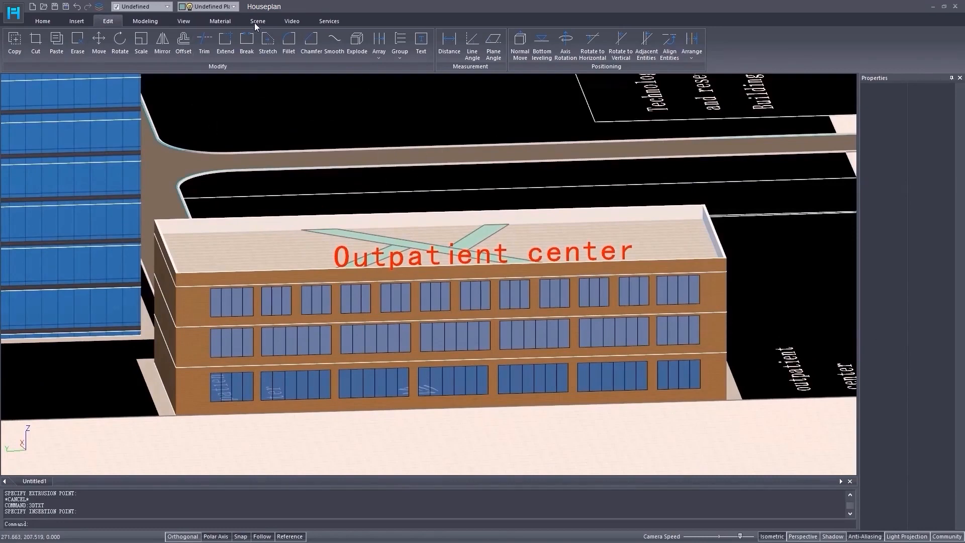
- Using the Layered method, apply Material library3's beige texture to the two upper floors and its brown texture to the ground floor
left_click(219, 22)
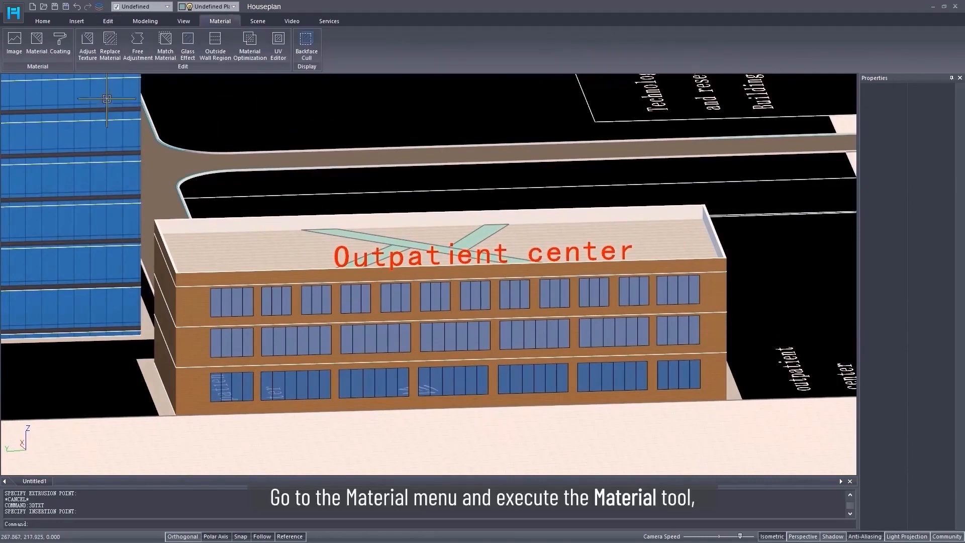
left_click(45, 55)
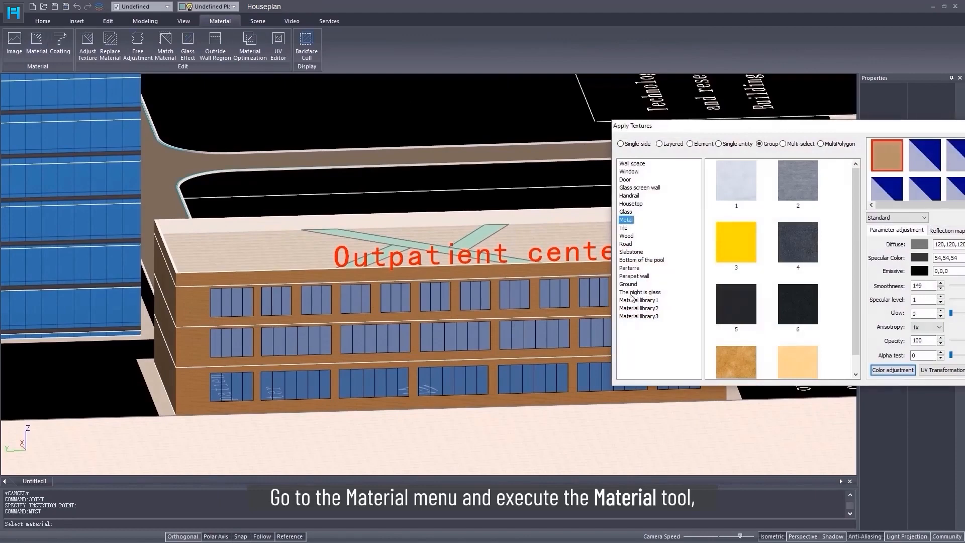
left_click(639, 316)
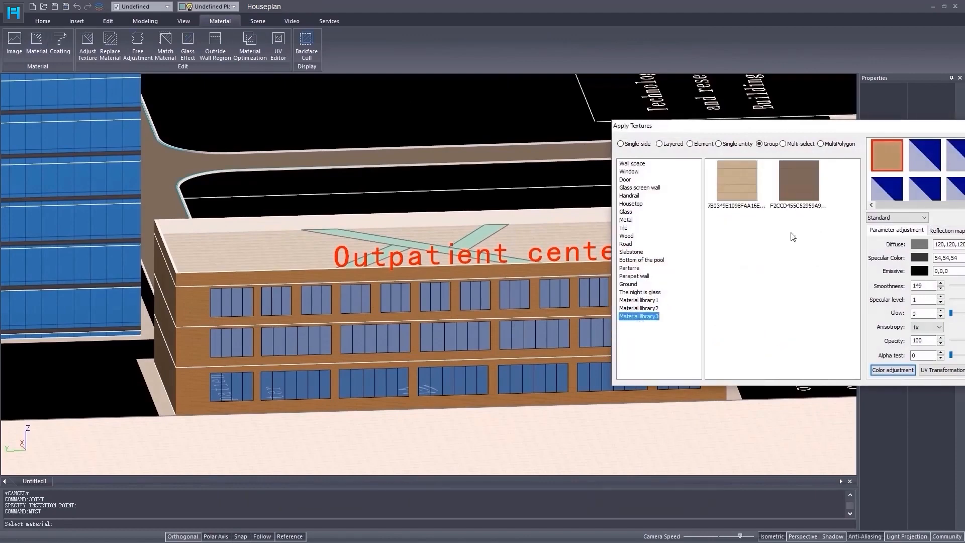
left_click(739, 193)
left_click(661, 144)
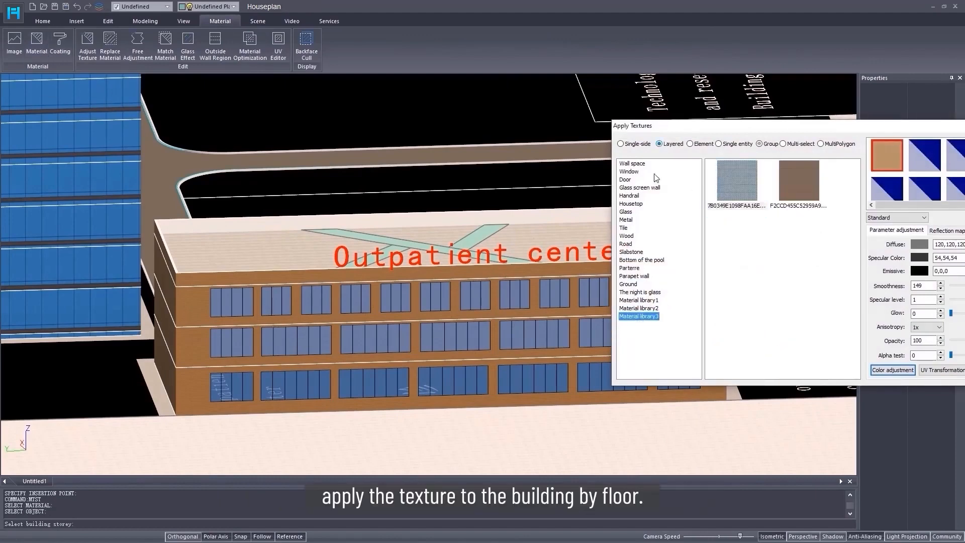
left_click(203, 311)
left_click(199, 351)
left_click(807, 188)
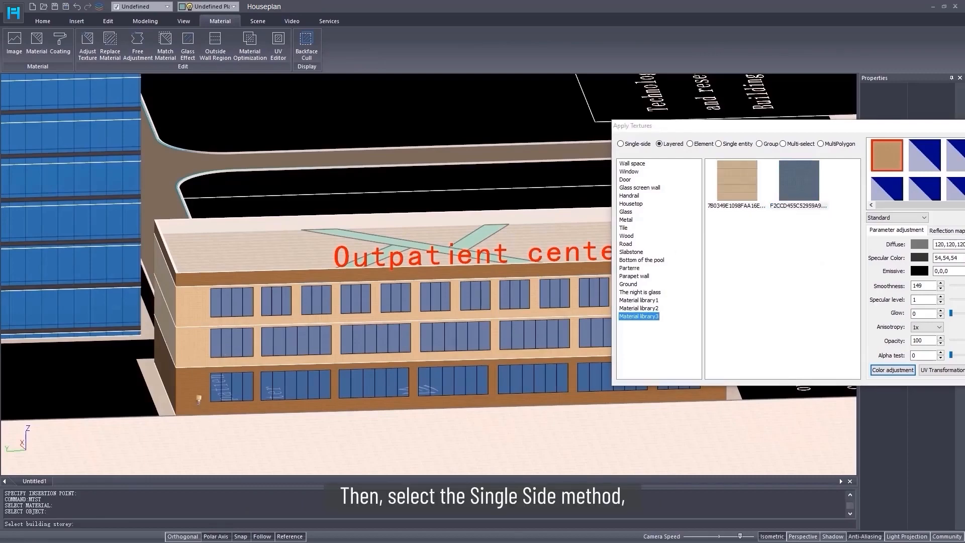
- With the Single-side method, apply Material library3's beige texture to the front parapet and Wall space texture 13 to the three roof strips
left_click(621, 144)
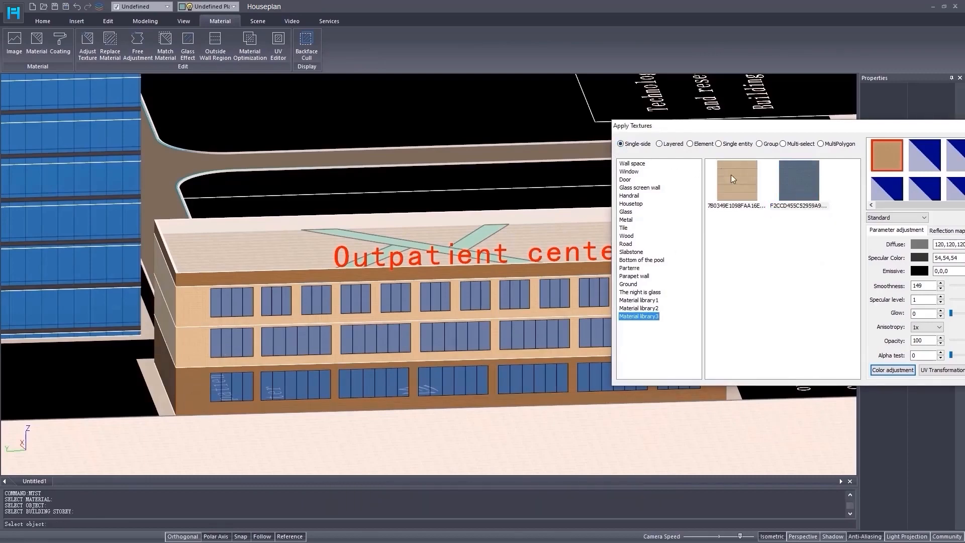
left_click(737, 181)
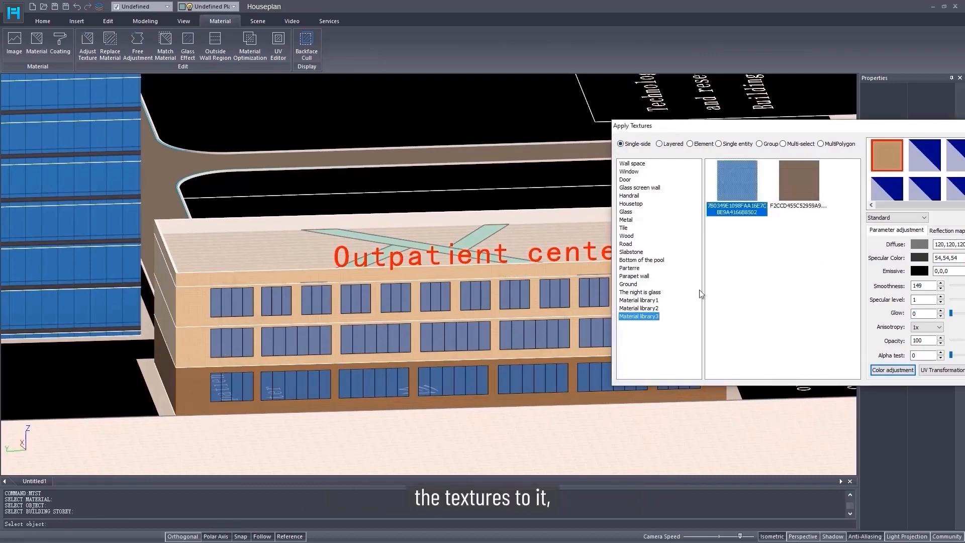
left_click(630, 165)
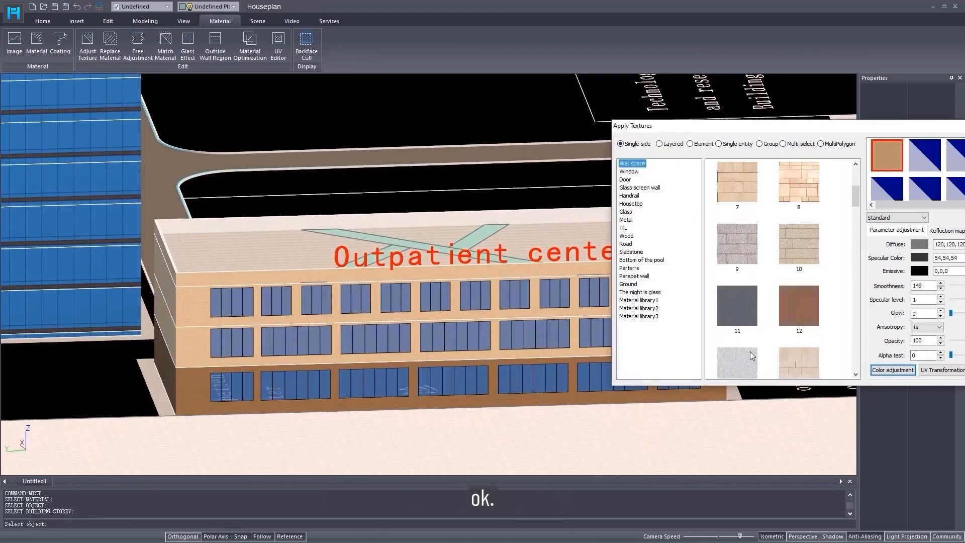
middle_click_drag(433, 176, 429, 231)
left_click(403, 198)
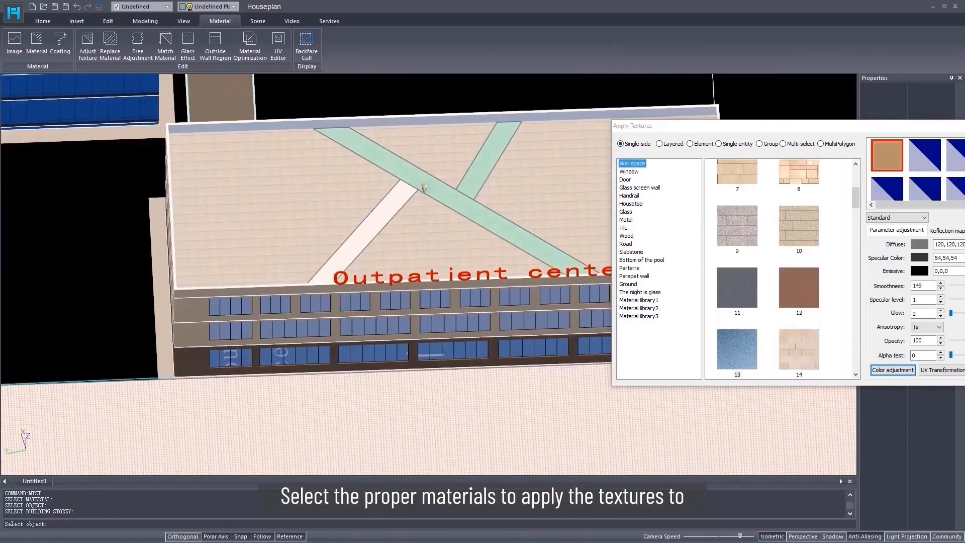
left_click(427, 188)
left_click(480, 184)
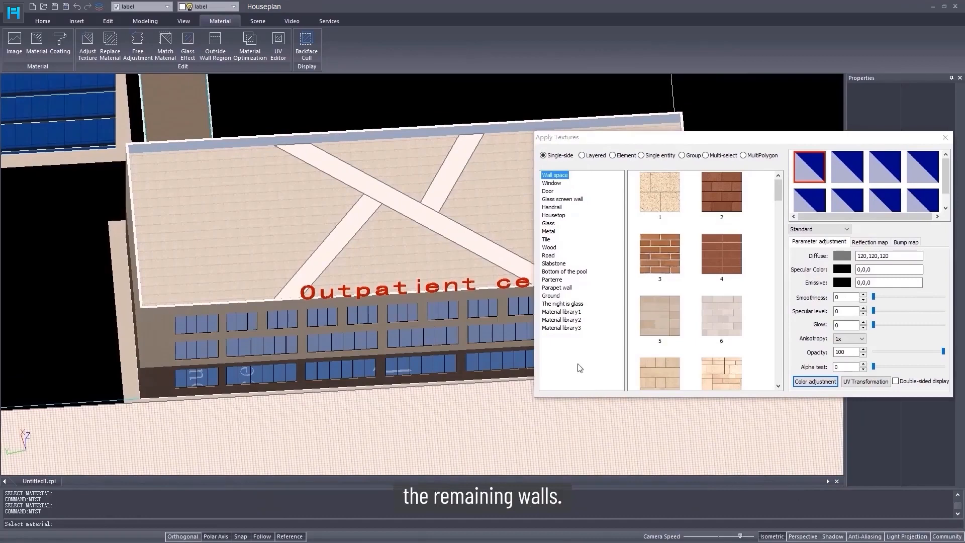
- Apply Ground texture 1 to the outpatient center's roof surface around the strips
left_click(552, 298)
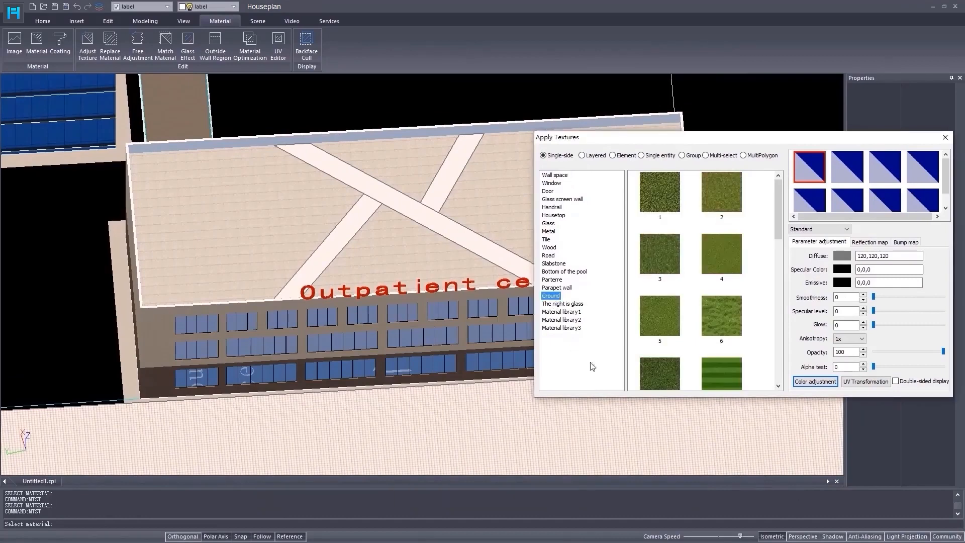
left_click(661, 194)
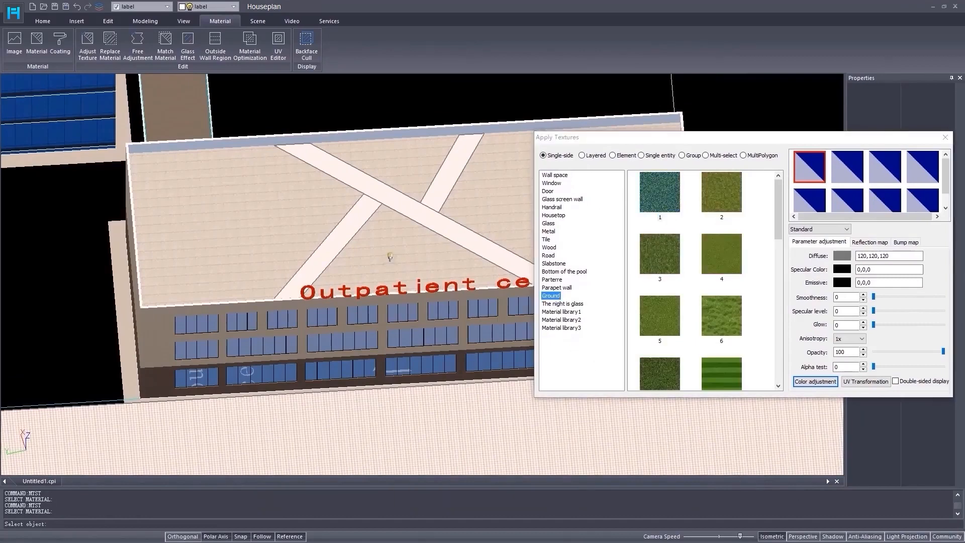
left_click(390, 256)
right_click(474, 268)
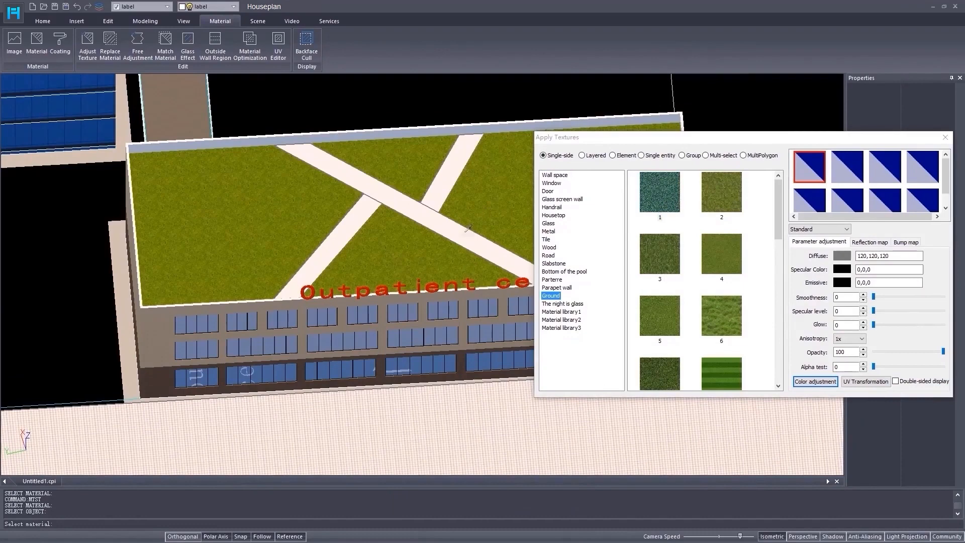
- Set the opacity of the outpatient center's roof strip material to 16 and finish applying textures
left_click(468, 228)
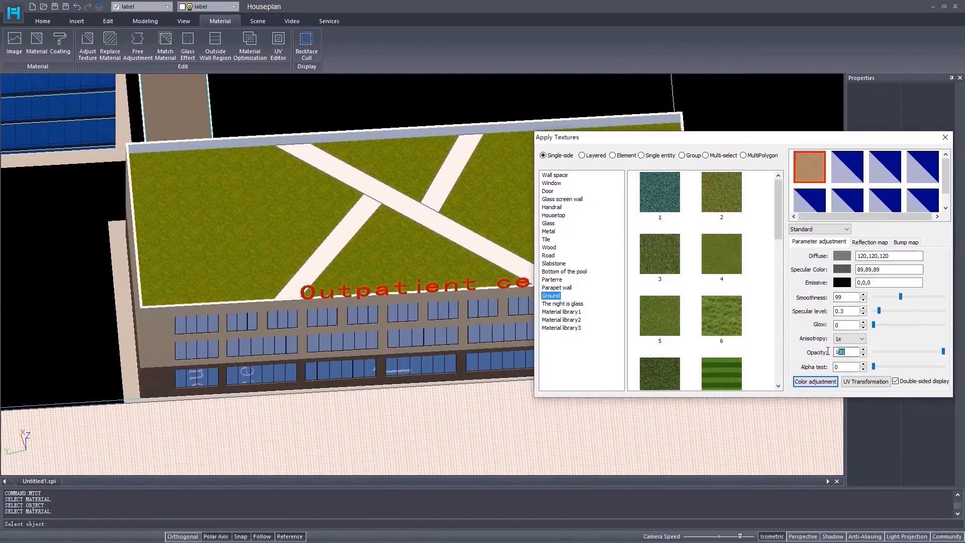
type("18")
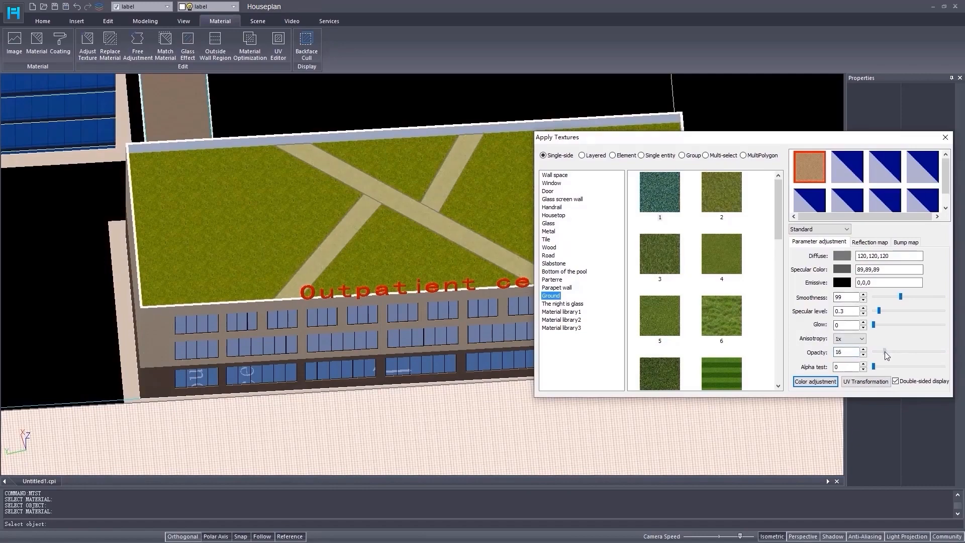
right_click(502, 339)
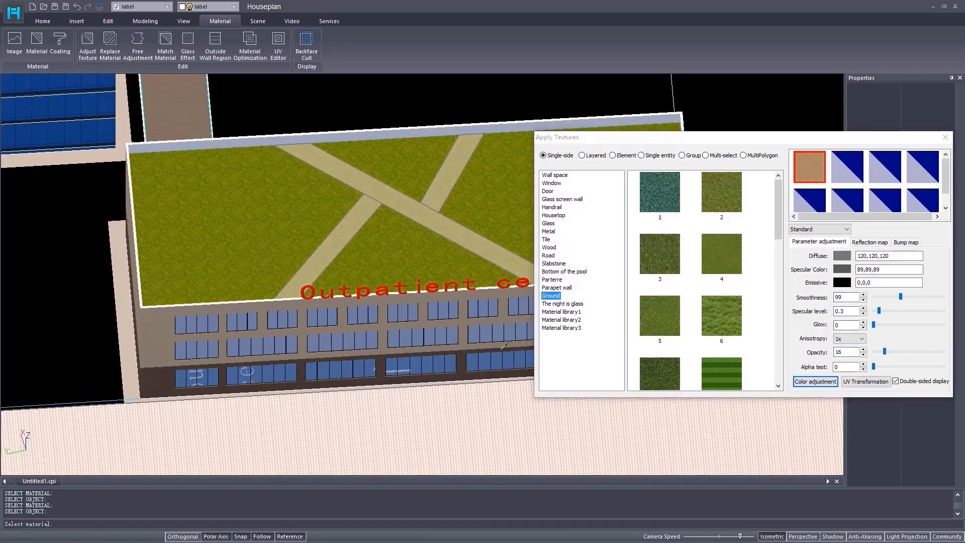
right_click(503, 341)
middle_click_drag(541, 349, 474, 336)
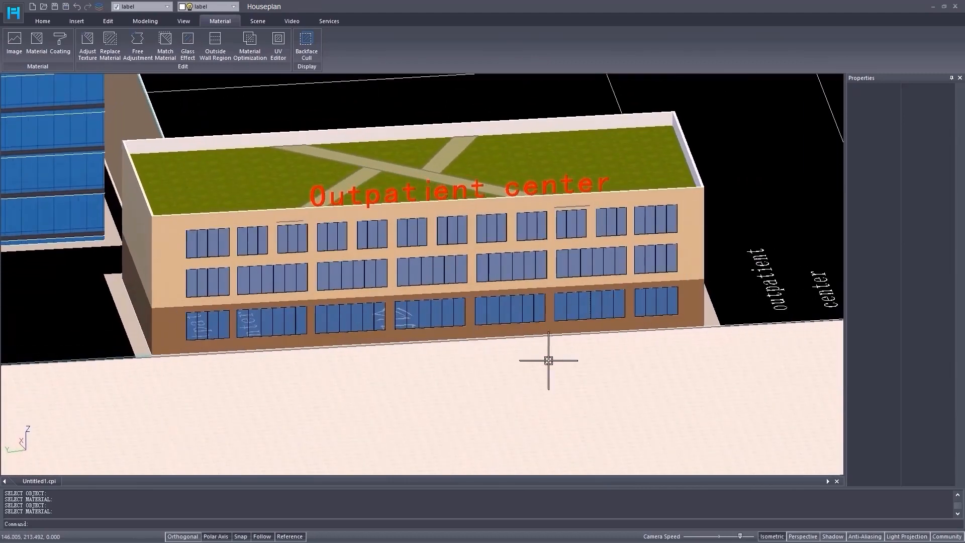
- Insert the Canopy 03 scene entity at the middle of the outpatient center's front facade
left_click(264, 24)
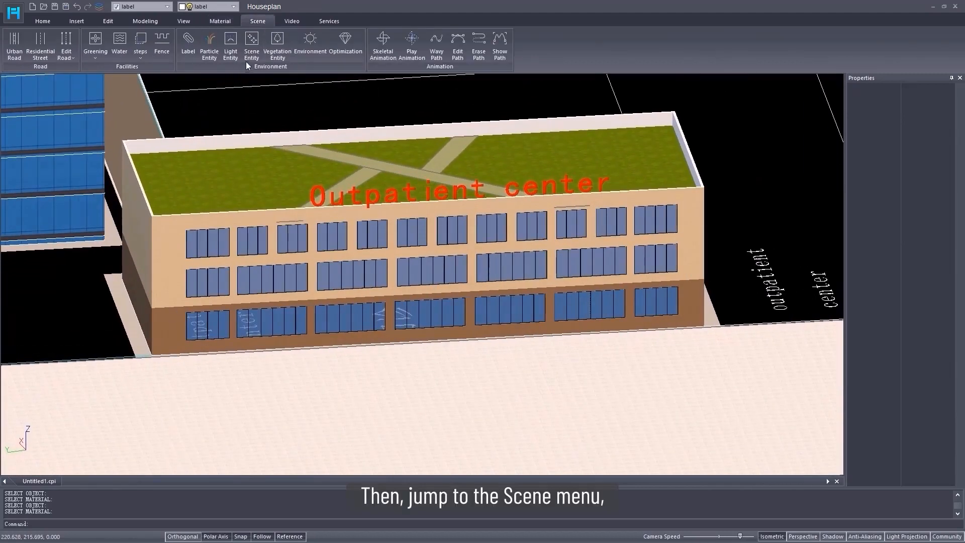
left_click(251, 50)
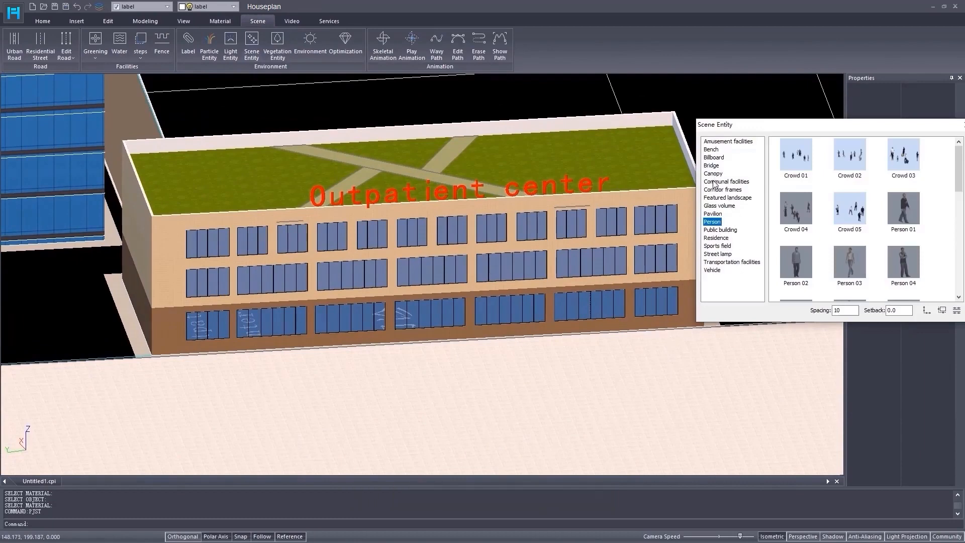
left_click(712, 174)
left_click(714, 182)
left_click(713, 174)
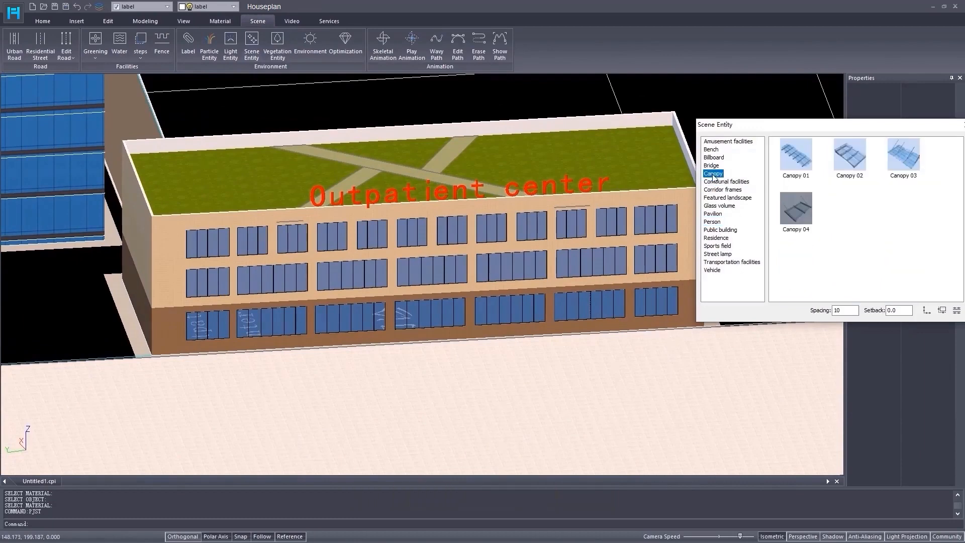
double_click(904, 166)
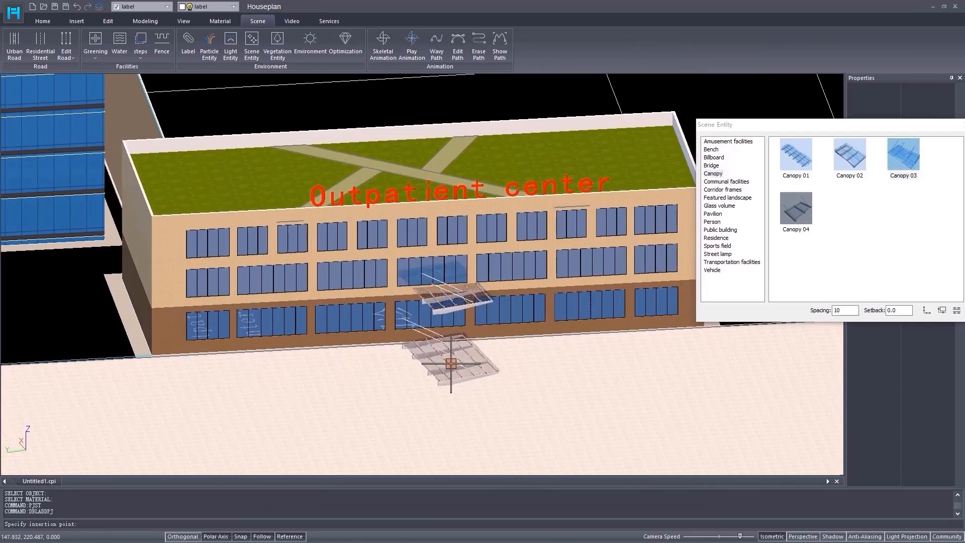
left_click(445, 352)
- Rotate the canopy with 3D Rotate until it runs parallel to the front facade, and adjust its tilt slightly
left_click(48, 23)
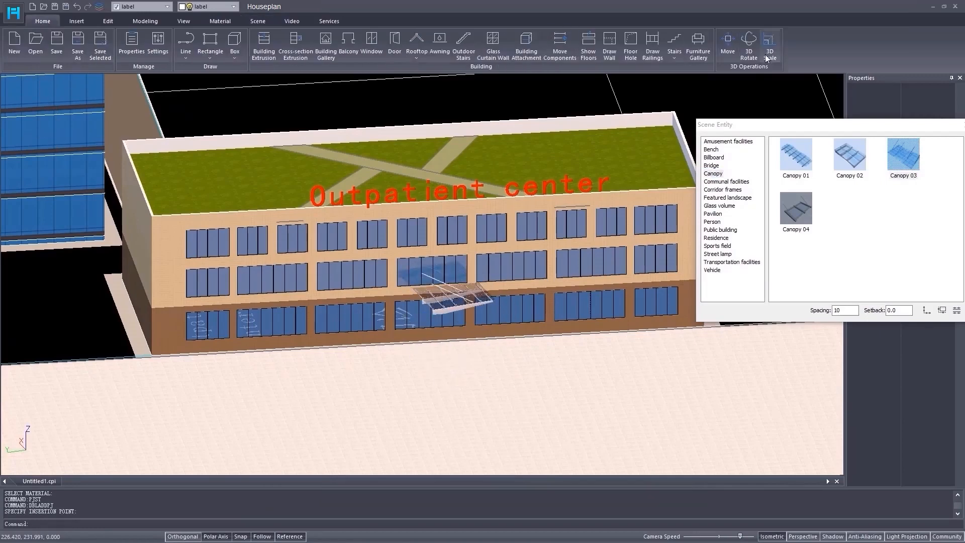
left_click(749, 44)
left_click(439, 306)
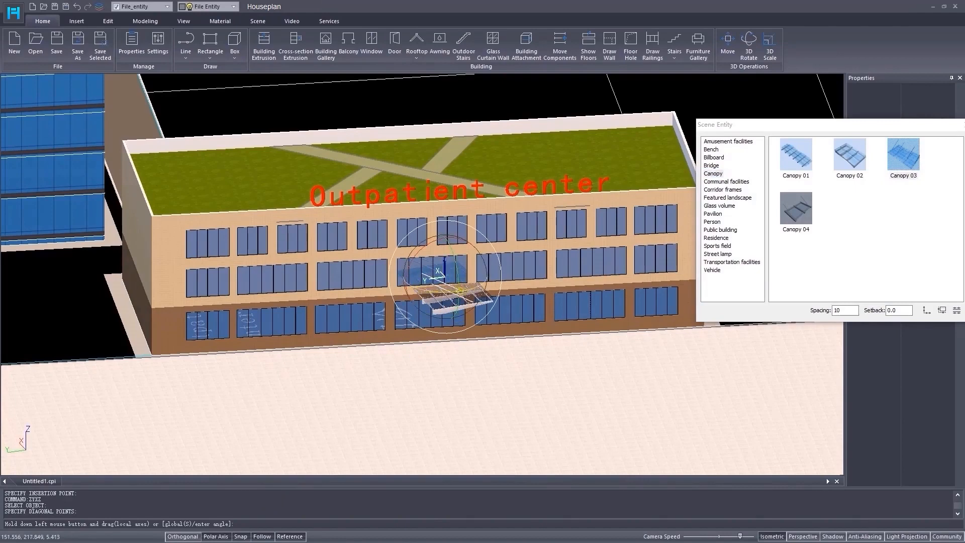
left_click_drag(443, 297, 353, 277)
middle_click_drag(423, 312, 443, 374)
scroll(442, 375, "up", 3)
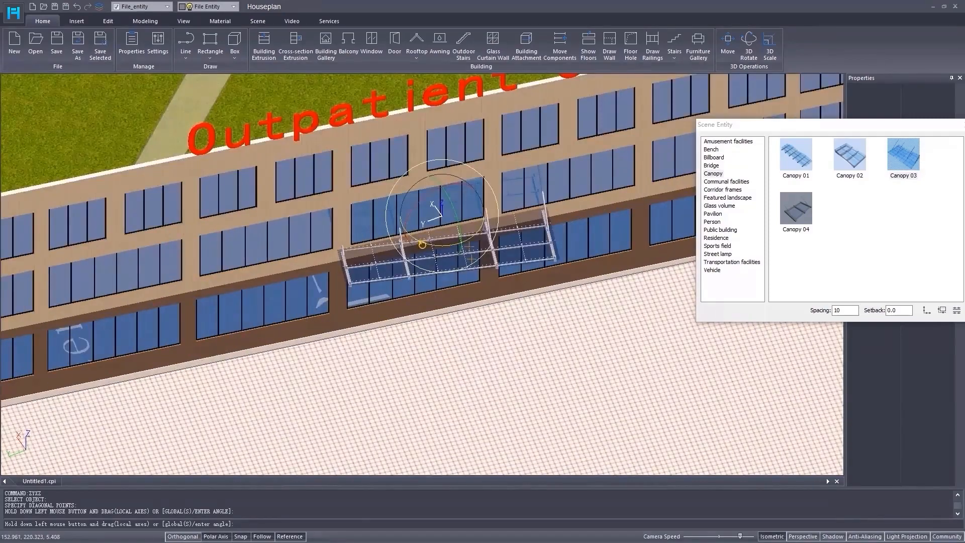
left_click_drag(425, 243, 430, 245)
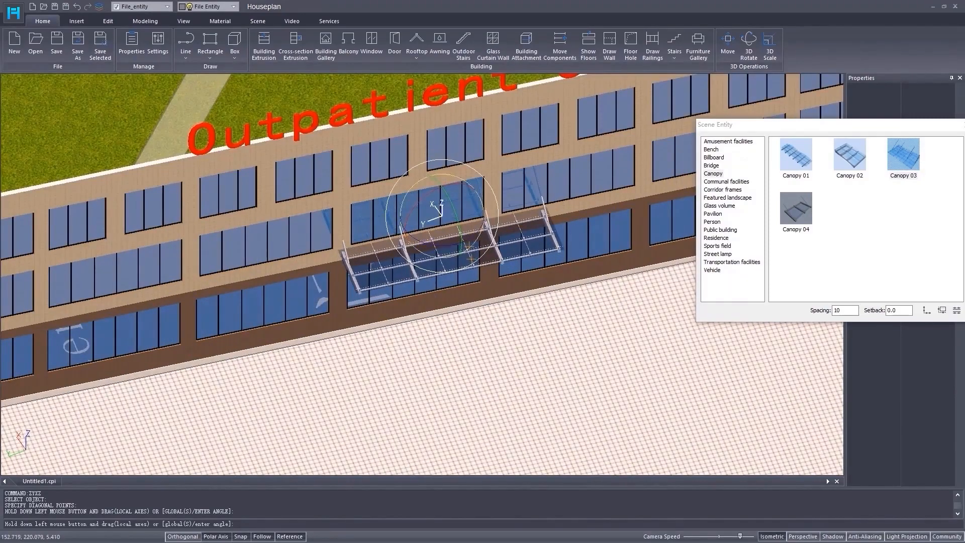
right_click(430, 308)
- Move the canopy along its local Z axis to position it at the facade above the ground-floor windows
left_click(437, 273)
left_click(728, 43)
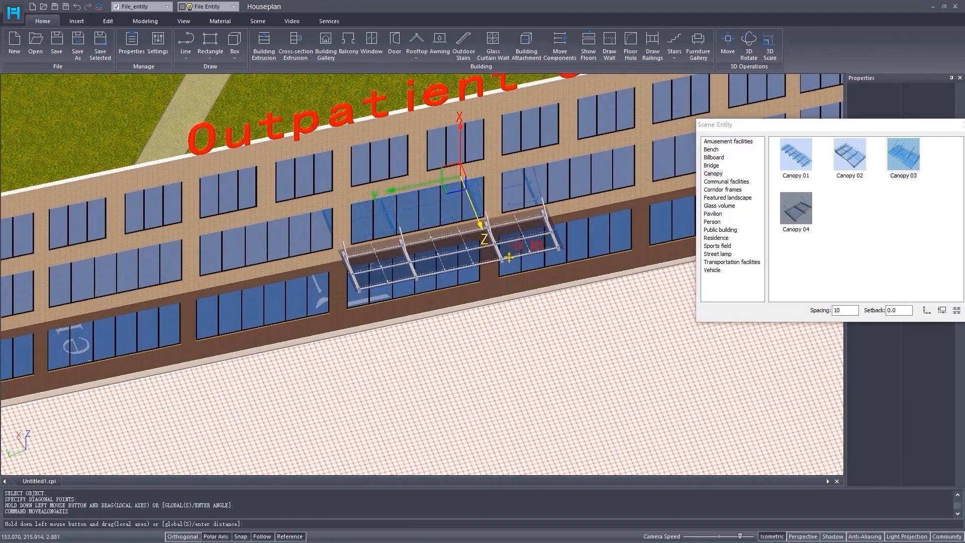
left_click_drag(471, 202, 533, 334)
middle_click_drag(502, 330, 414, 321)
scroll(458, 313, "down", 5)
- Close the Scene Entity library and unhide the other hospital buildings
left_click(916, 170)
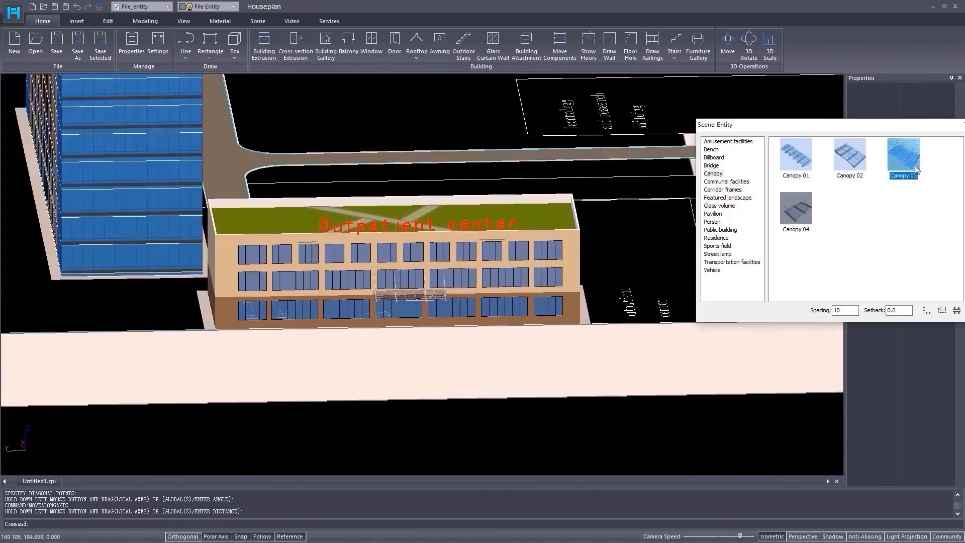
left_click_drag(924, 127, 824, 146)
left_click(870, 144)
middle_click_drag(549, 312, 584, 312)
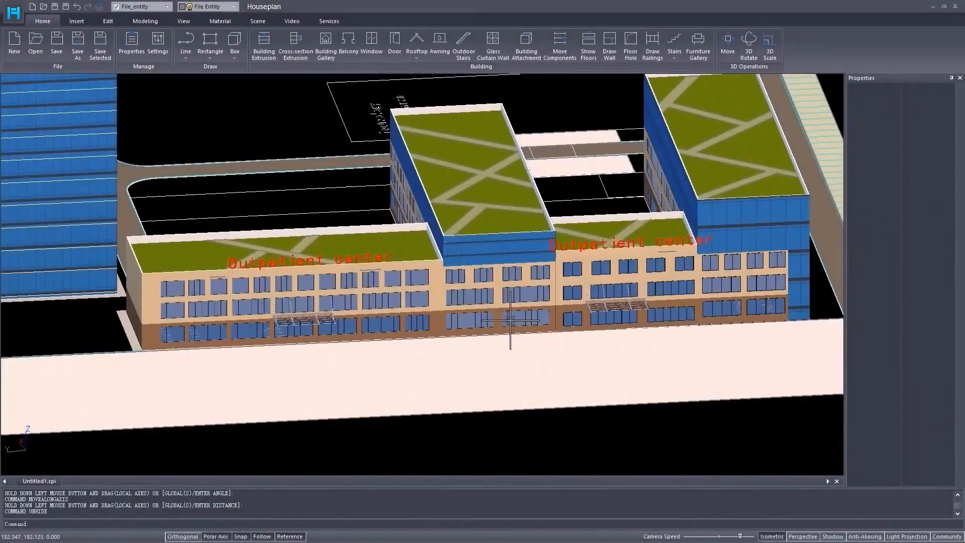
- Draw a closed four-sided polygon along the underlay lines in front of the grass-roofed block's windowless end wall
middle_click_drag(506, 323, 499, 324)
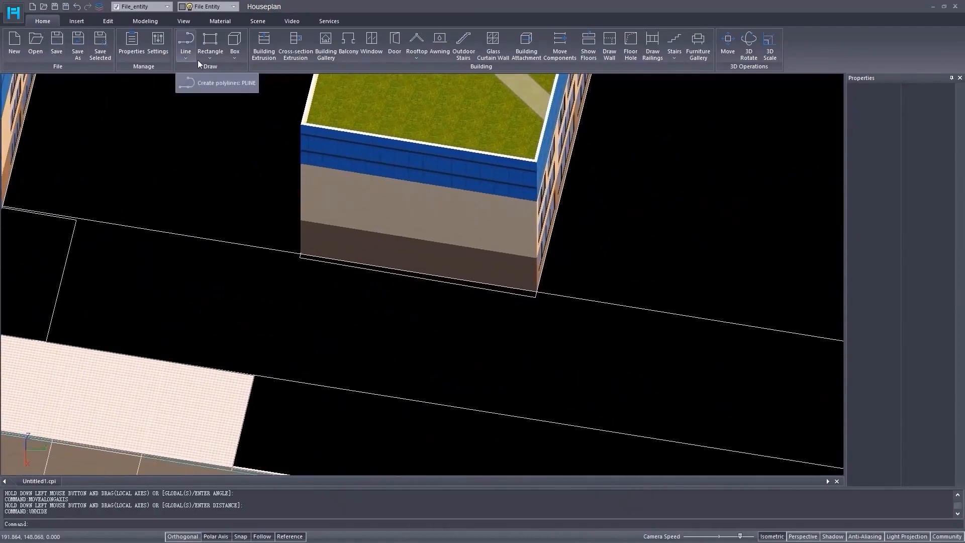
left_click(210, 59)
left_click(213, 103)
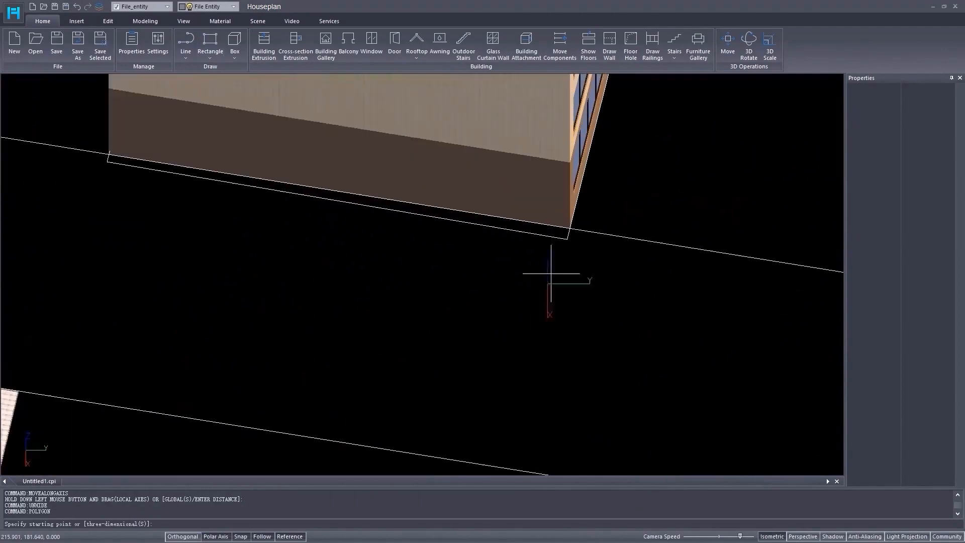
scroll(563, 246, "up", 2)
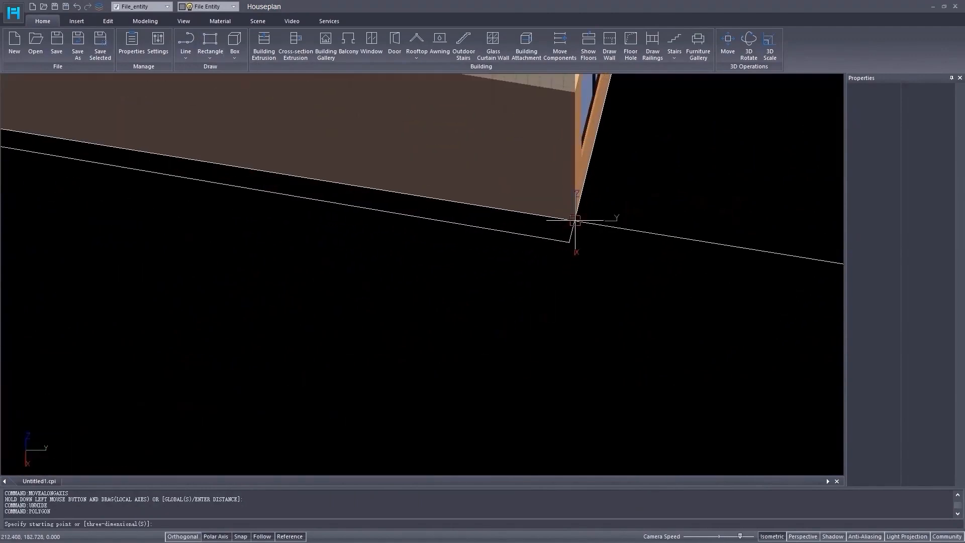
left_click(576, 216)
scroll(503, 392, "down", 3)
left_click(501, 410)
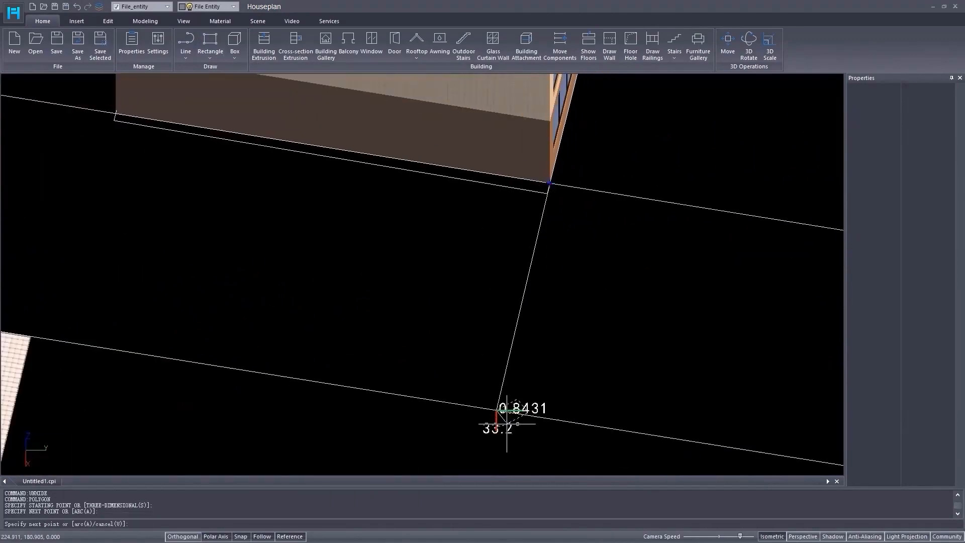
scroll(496, 424, "down", 2)
left_click(201, 366)
scroll(233, 215, "up", 3)
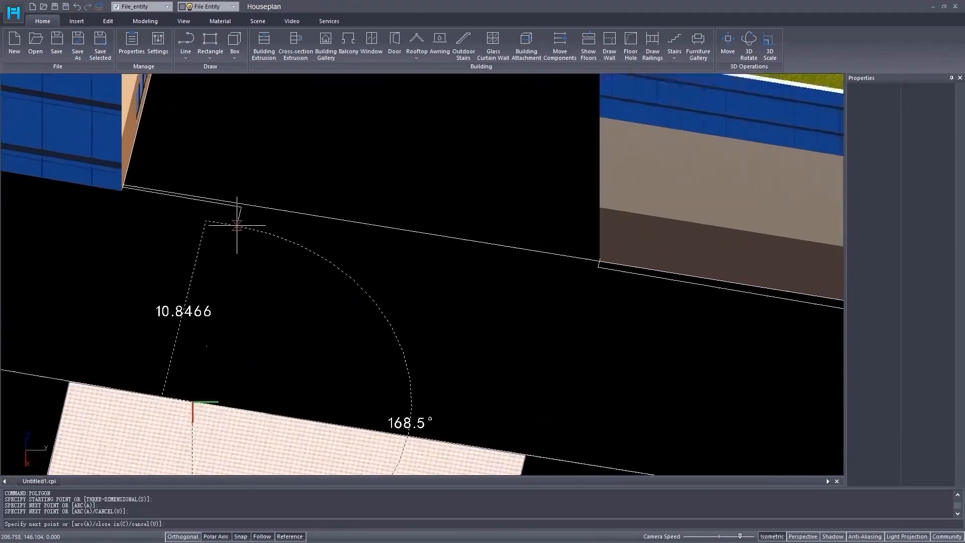
scroll(491, 327, "down", 3)
scroll(416, 276, "up", 3)
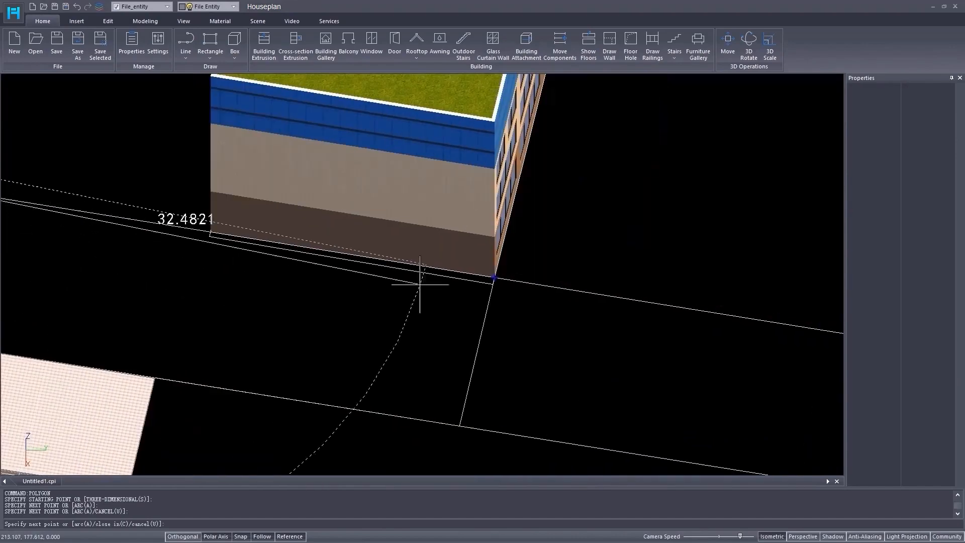
left_click(494, 275)
right_click(539, 366)
scroll(503, 370, "down", 3)
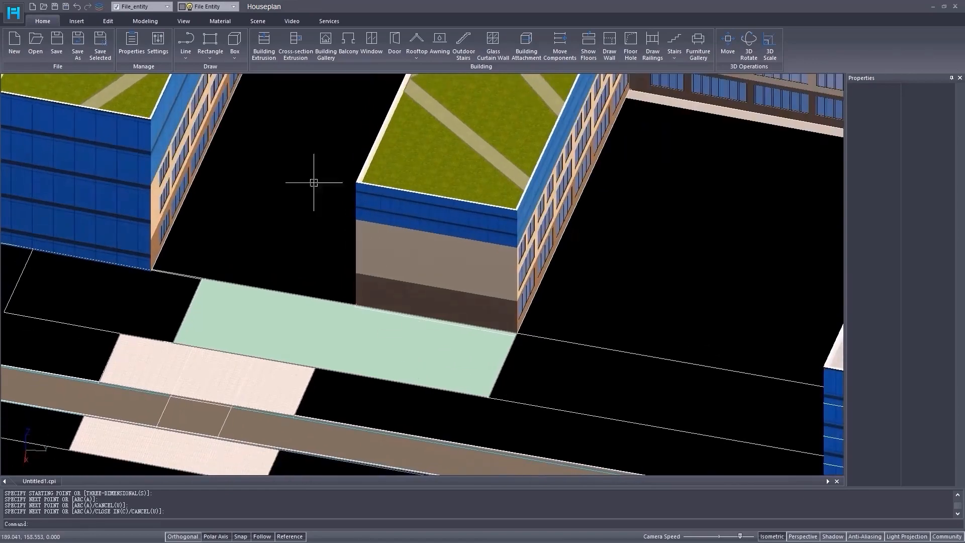
- Extrude the new four-sided polygon into a 4-floor building with Building Extrusion
left_click(264, 44)
left_click(383, 322)
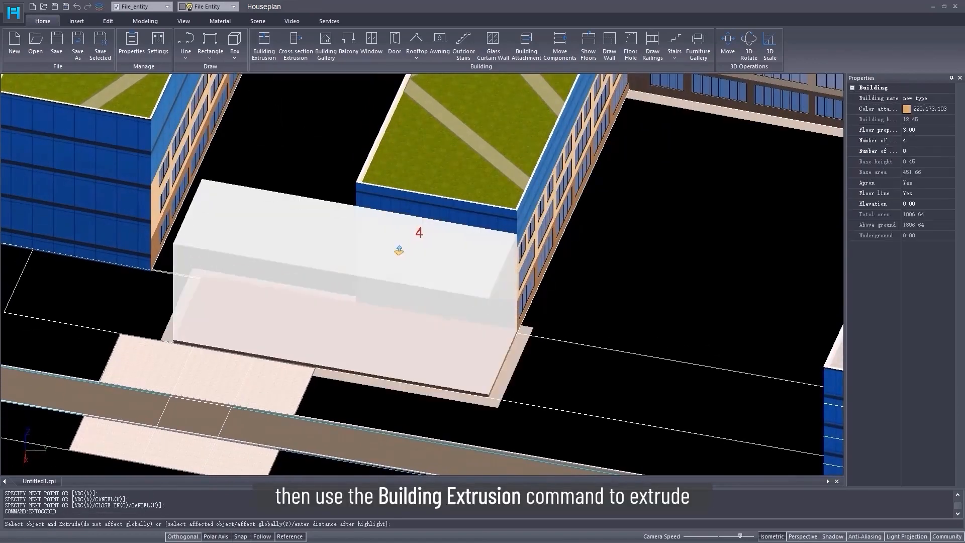
left_click(399, 249)
- In the new building's floor properties, set the floor height to 4.2 for floor 4 and 3.9 for floors 3 and 2
left_click(469, 365)
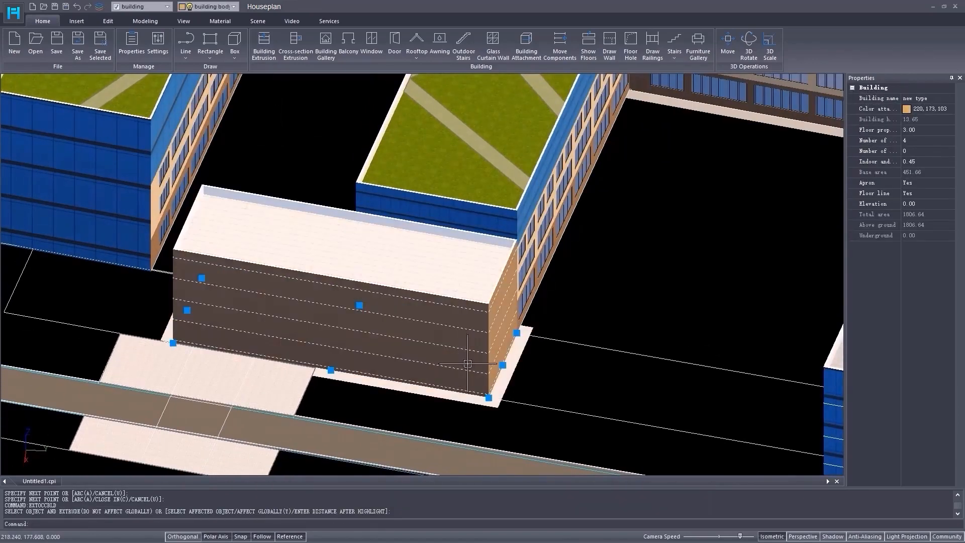
left_click(943, 130)
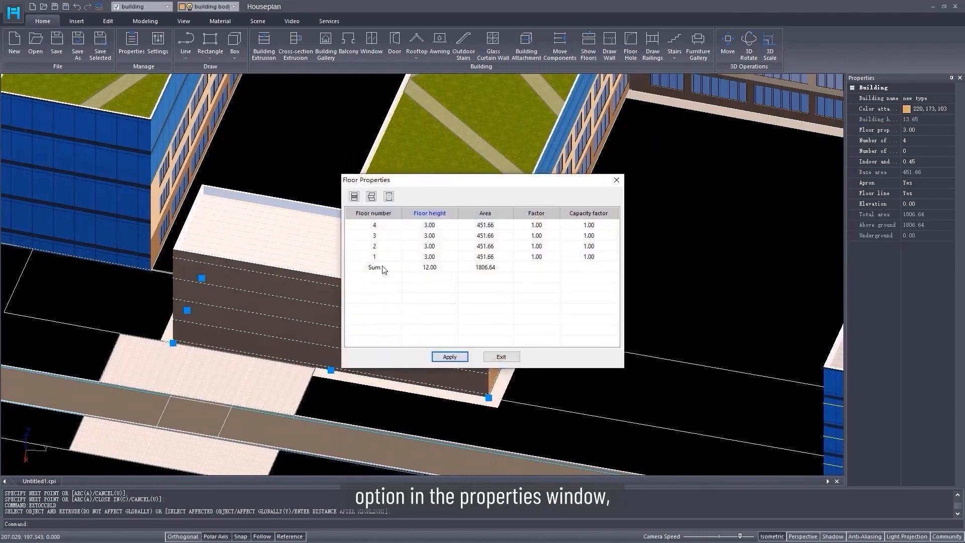
double_click(440, 229)
type("4.2")
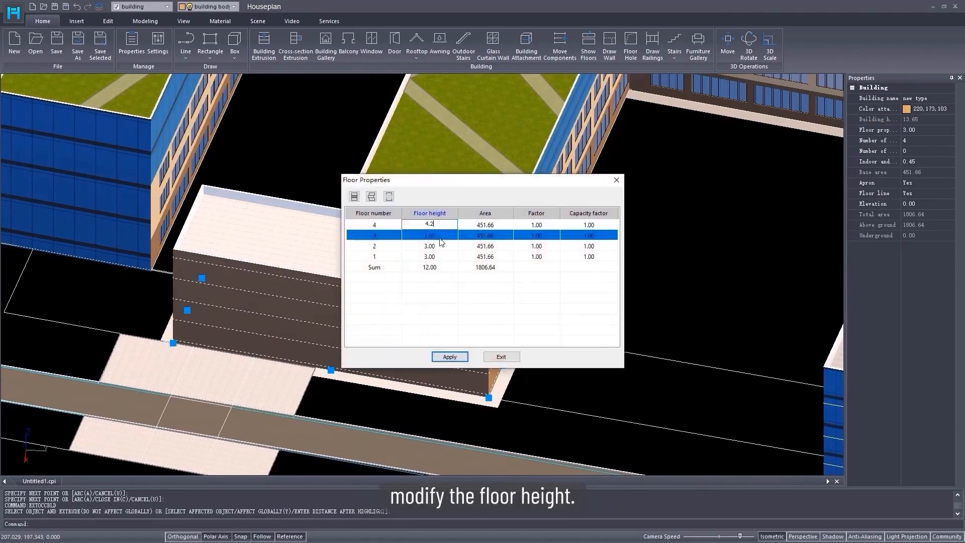
double_click(440, 238)
type("3.")
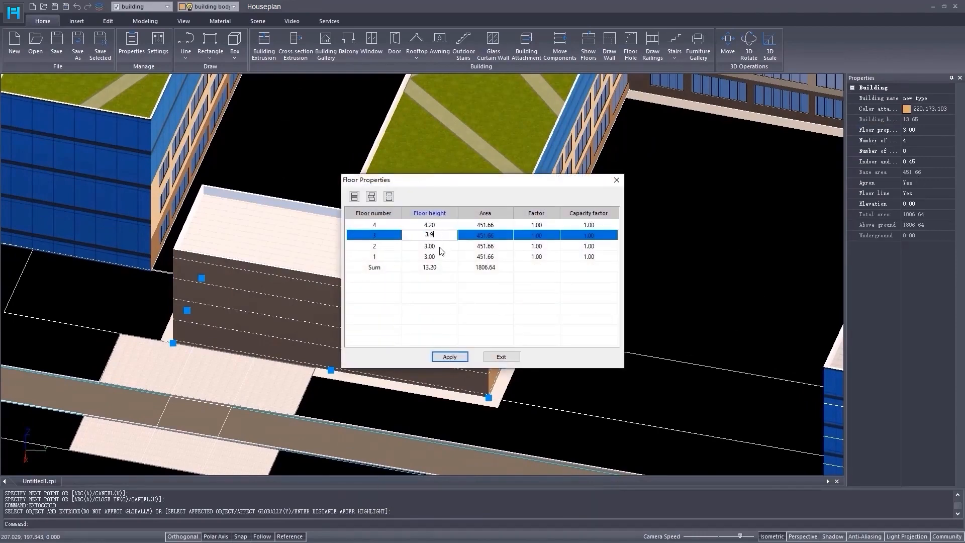
double_click(440, 246)
type("3.9")
double_click(440, 256)
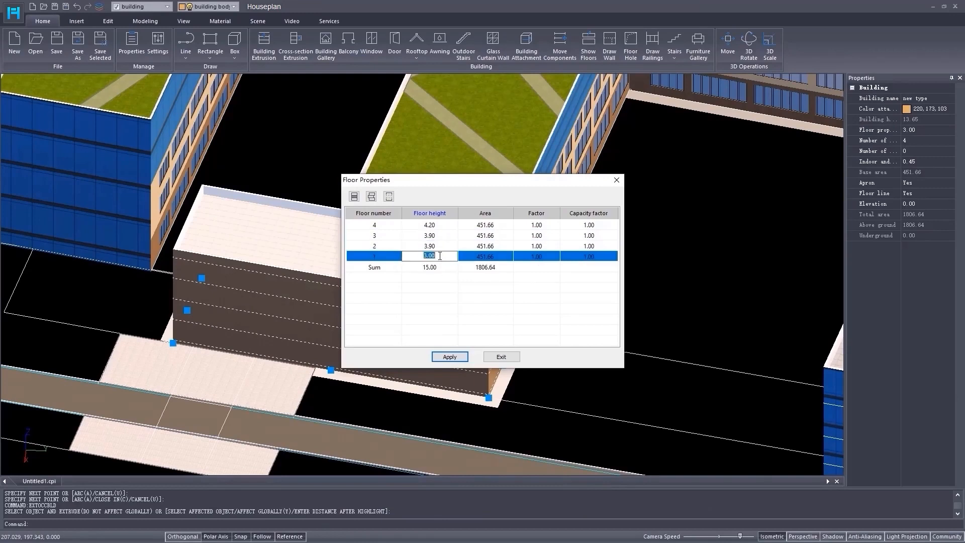
- Set the first floor's height to 4.2 in the building's floor properties and apply it
type("4.2")
left_click(443, 292)
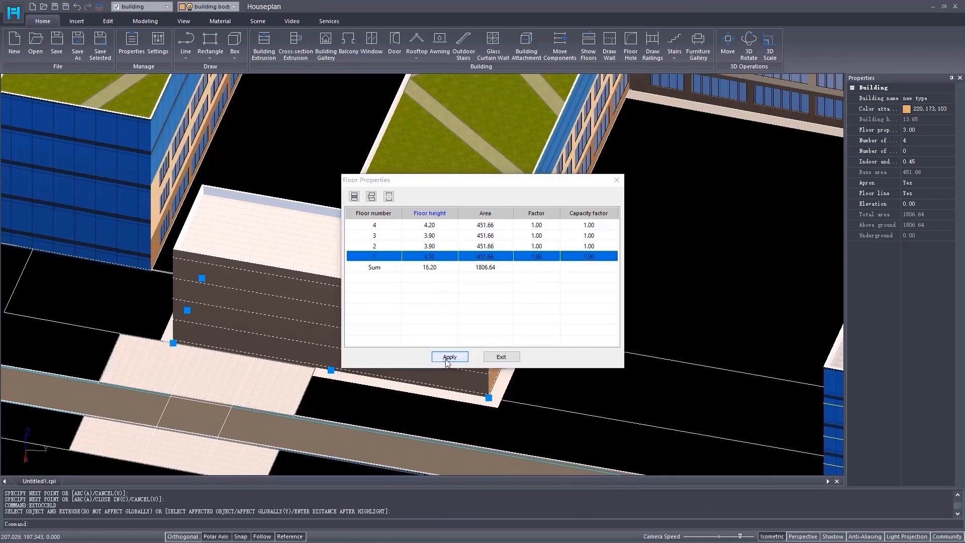
left_click(449, 356)
left_click(502, 300)
left_click(616, 180)
- Insert a single style 4 flat window, 6.45 wide, 2.5 high, sill height 0.8, on the first-floor long wall, 3.59 from the corner
scroll(503, 355, "up", 6)
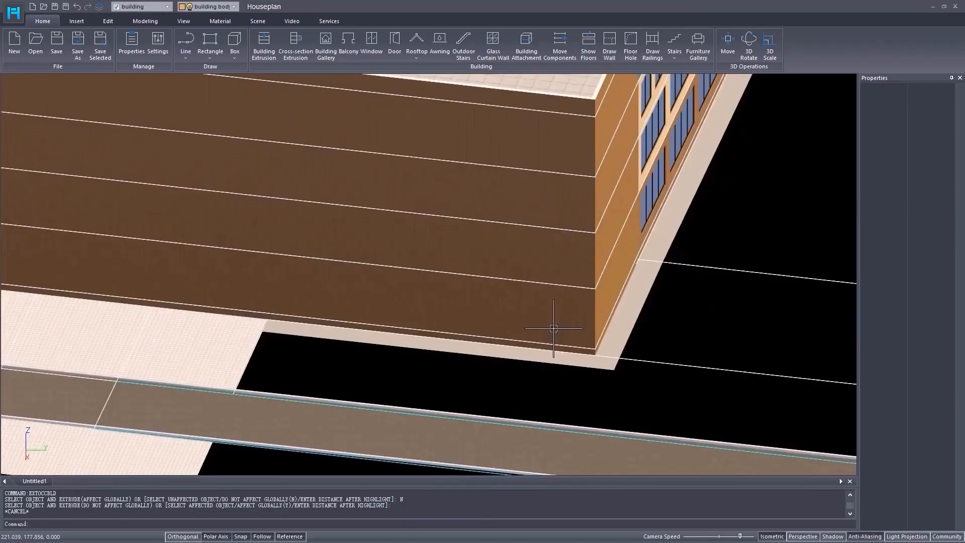
middle_click_drag(554, 330, 559, 348)
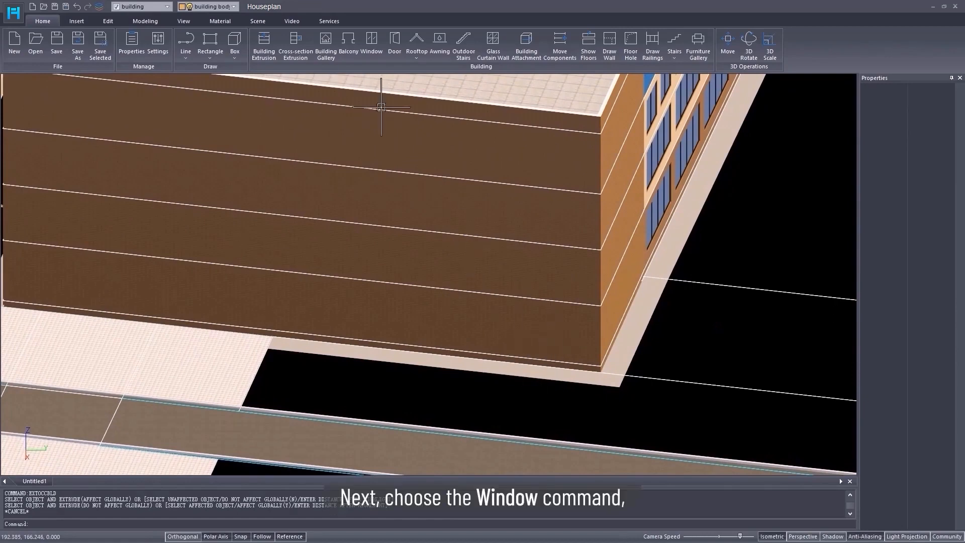
left_click(372, 50)
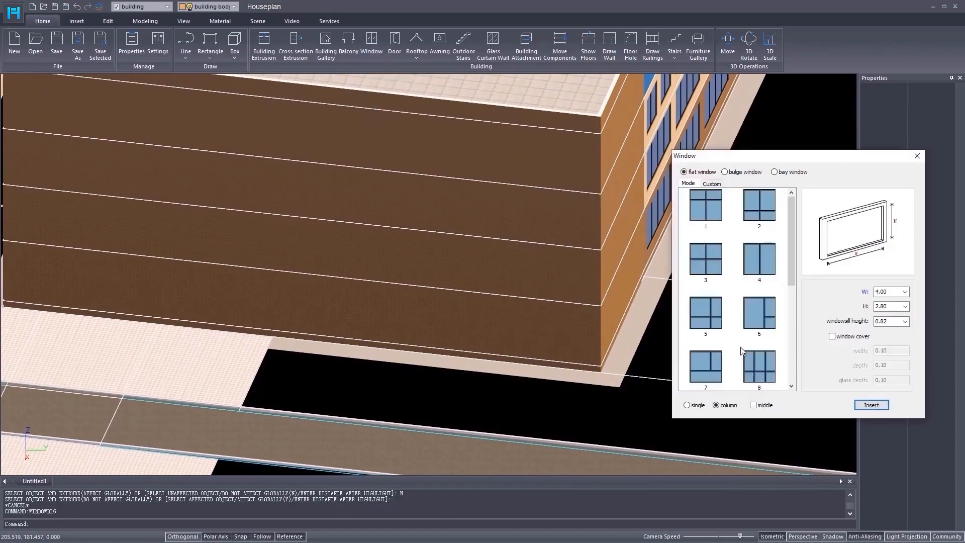
left_click(759, 258)
left_click(891, 292)
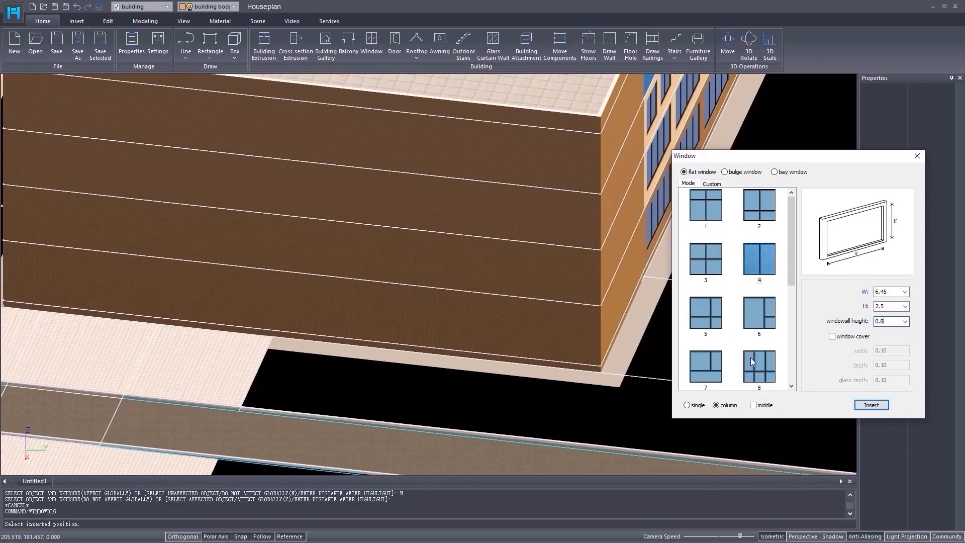
left_click(866, 407)
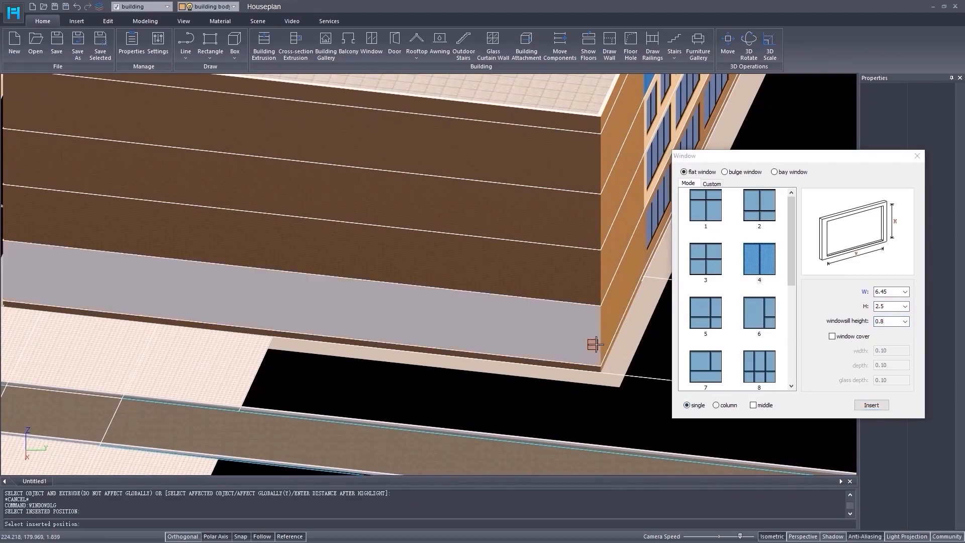
type("3")
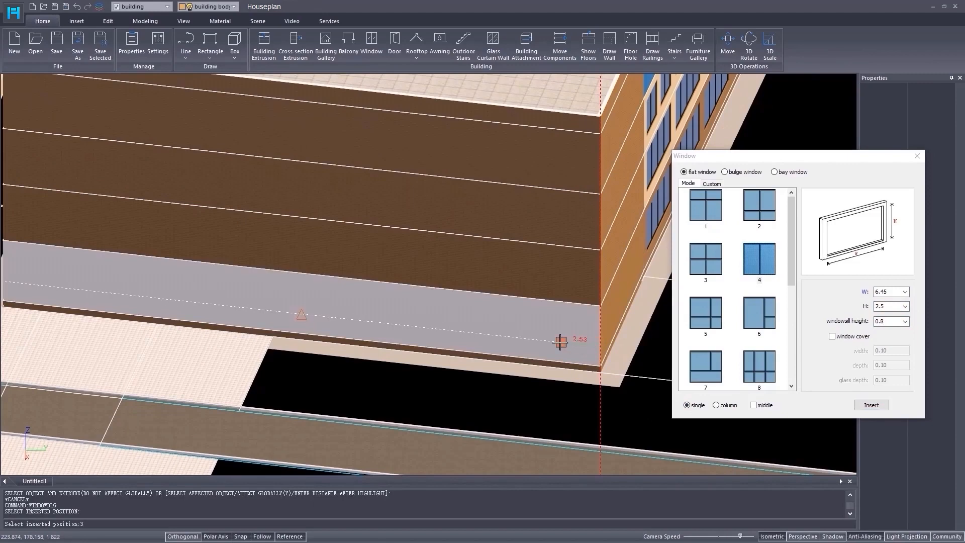
type(".59")
key("Return")
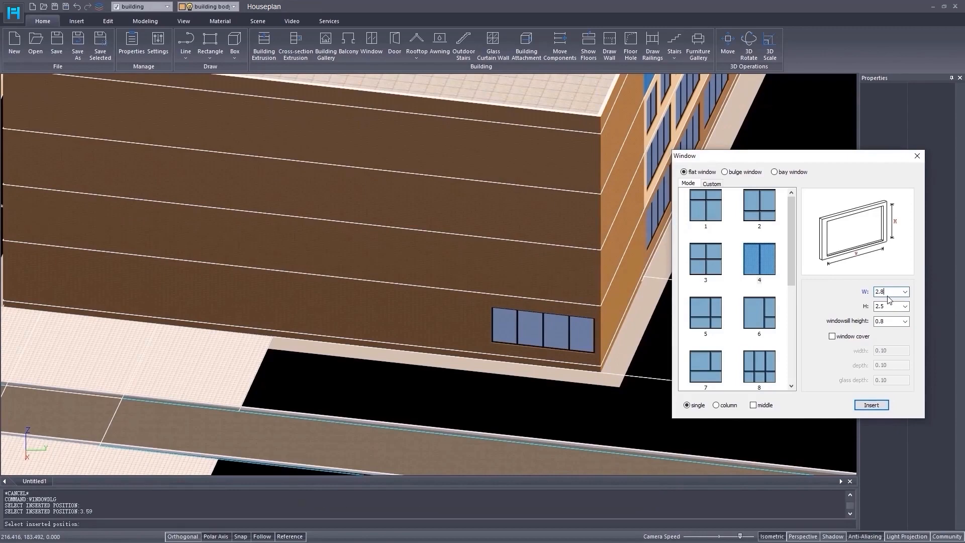
- Insert a single style 4 window 2.8 wide on the second-floor long wall, 1.72 from the corner
left_click(872, 405)
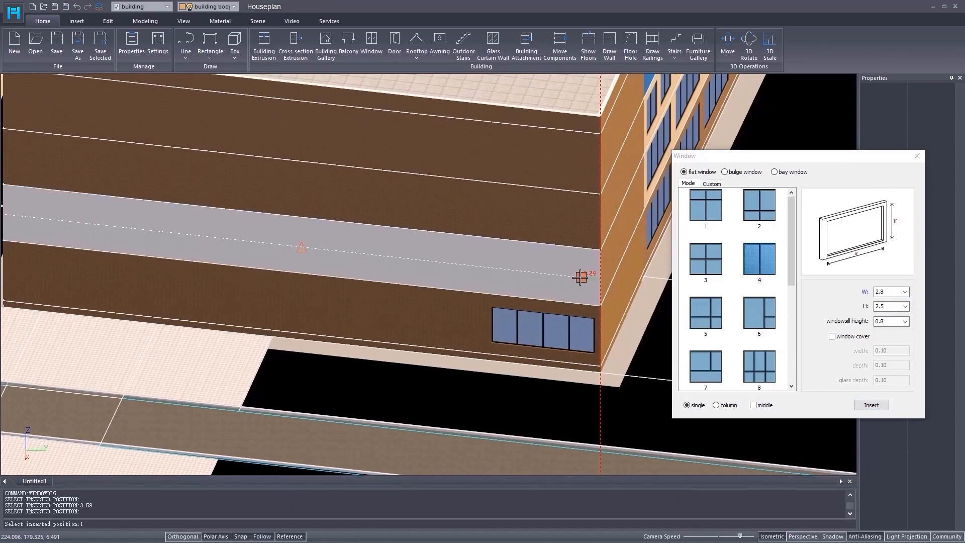
key("Return")
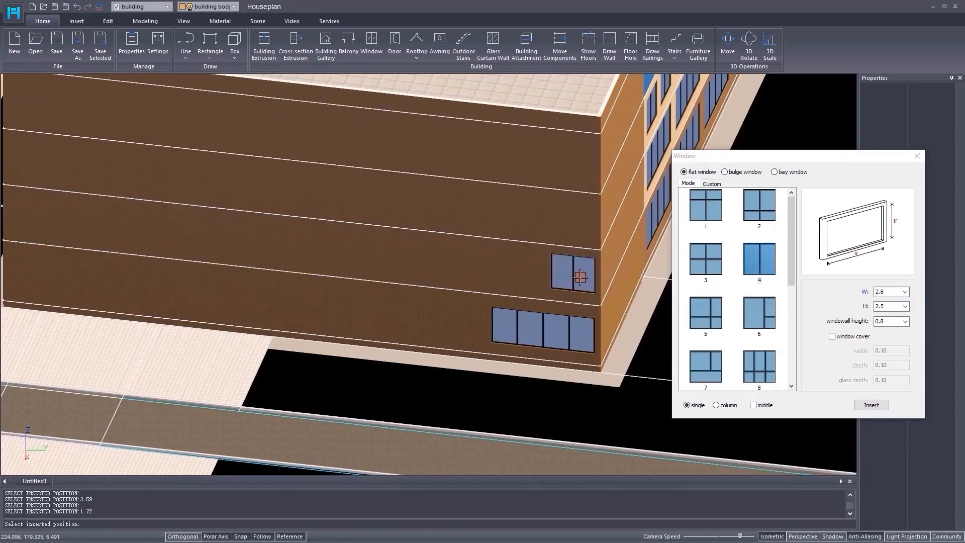
left_click(515, 283)
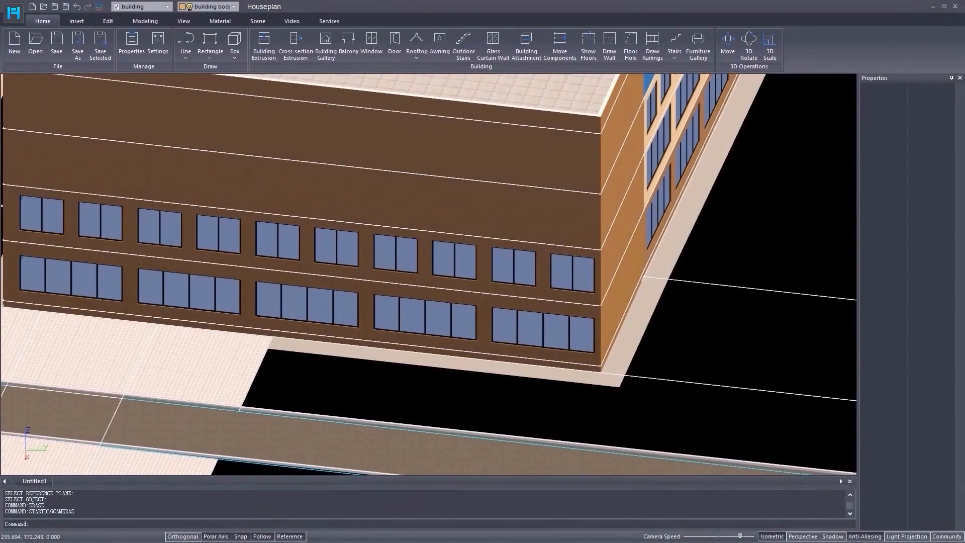
- Draw a rectangle on the building's end wall from the roof corner down to the opposite corner at the first floor's upper line
left_click(215, 58)
left_click(222, 77)
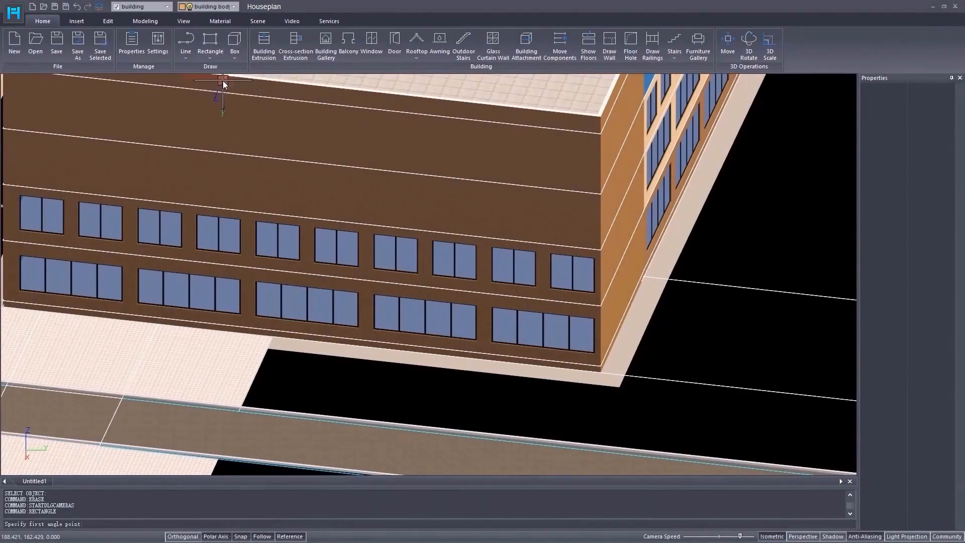
middle_click_drag(351, 357, 595, 334)
middle_click_drag(280, 277, 360, 266)
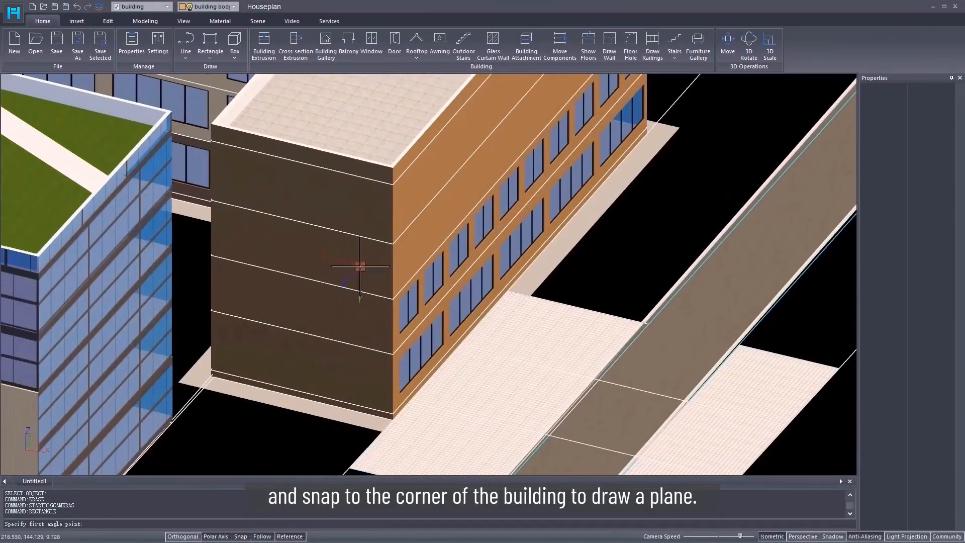
left_click(211, 124)
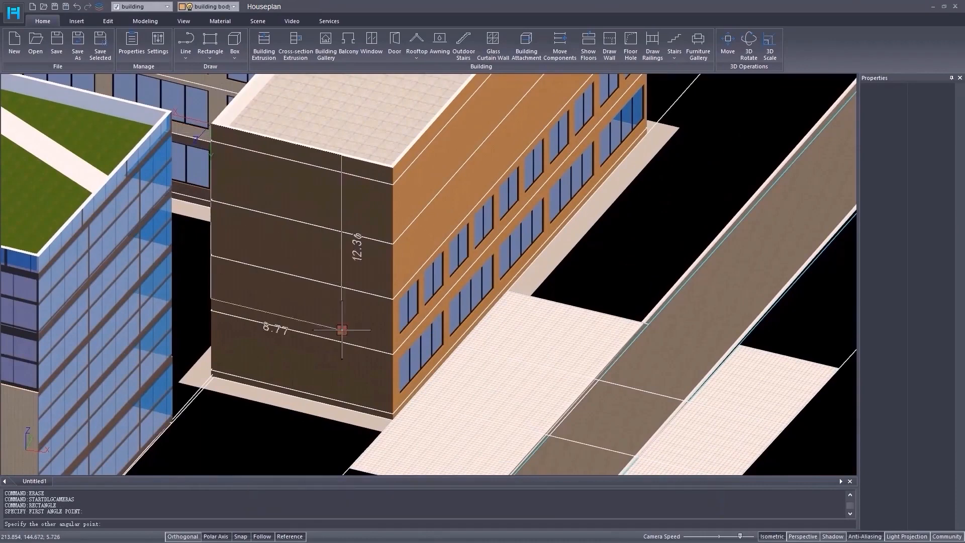
left_click(390, 355)
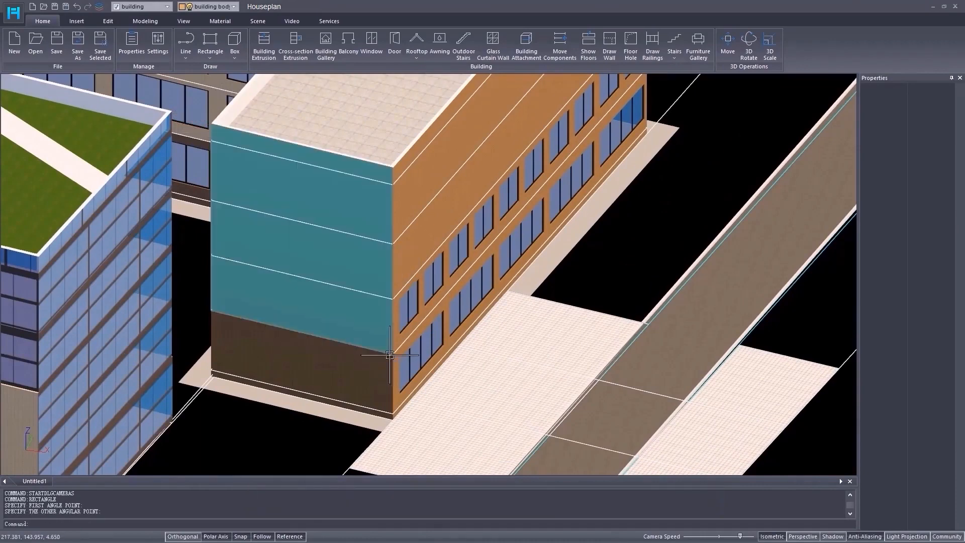
- Extrude the upper floors outward by about 20 with Cross-section Extrusion, aligned with the DWG outline corner
left_click(296, 44)
middle_click_drag(302, 307, 324, 214)
middle_click_drag(340, 249, 341, 283)
scroll(347, 231, "down", 2)
left_click(367, 242)
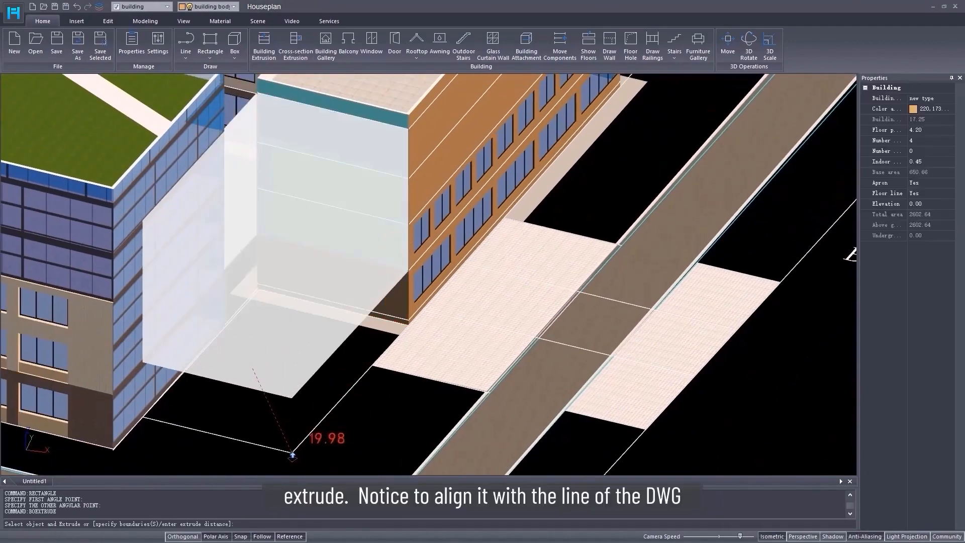
left_click(294, 394)
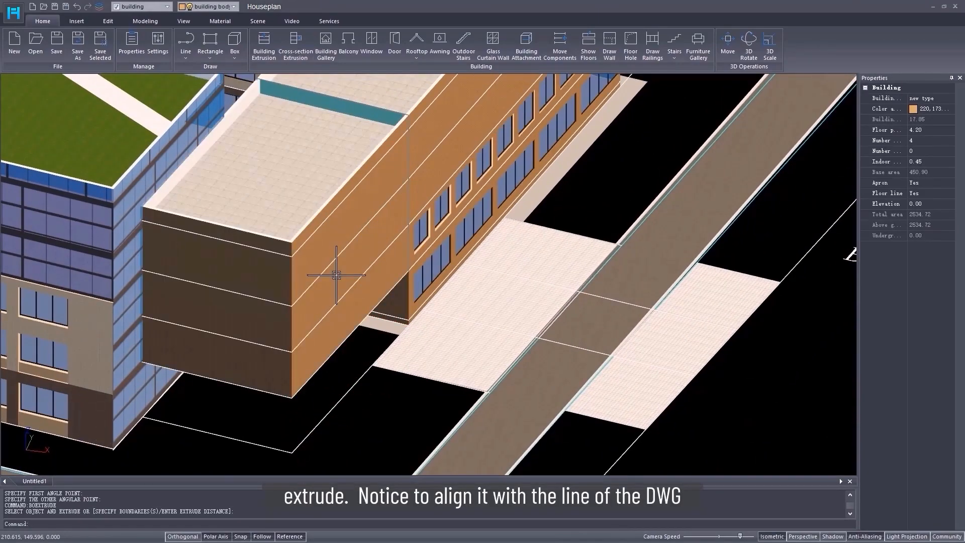
- Erase the helper rectangle left standing between the original building and its extension
scroll(336, 275, "down", 1)
middle_click_drag(336, 284, 269, 307)
left_click(423, 191)
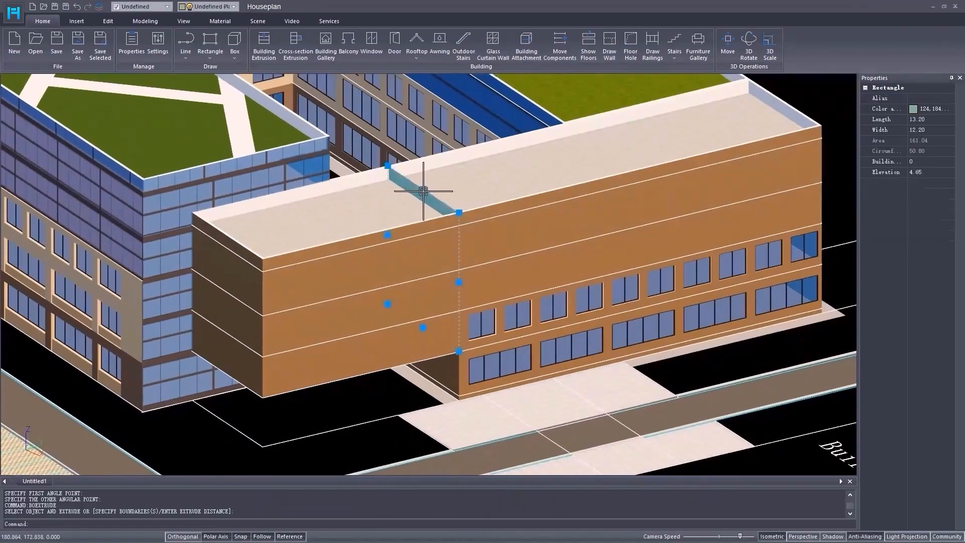
key("Delete")
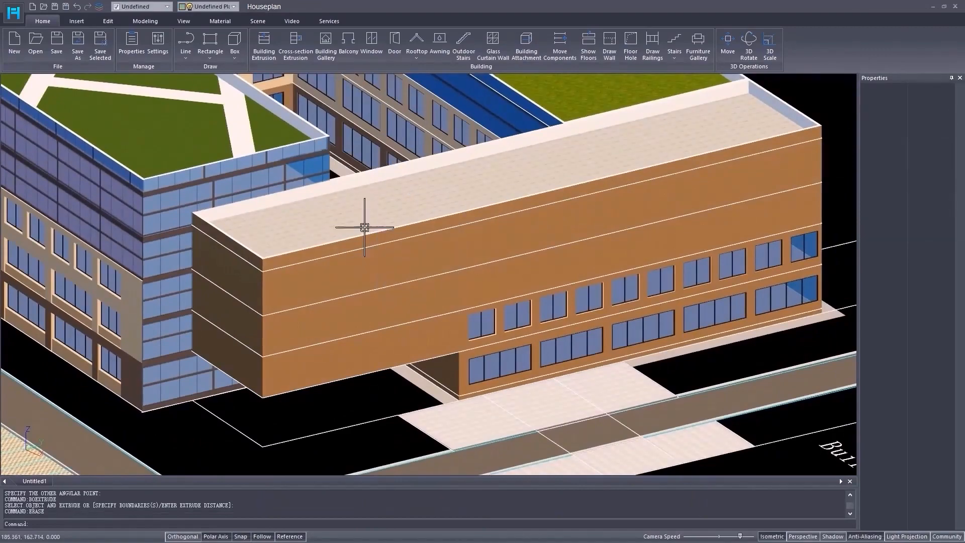
- Draw a box column at the DWG outline corner, about 0.79 by 0.96, reaching up 4.65 to the overhang's underside
left_click(236, 59)
left_click(244, 87)
middle_click_drag(312, 362, 324, 309)
scroll(319, 401, "up", 5)
left_click(329, 390)
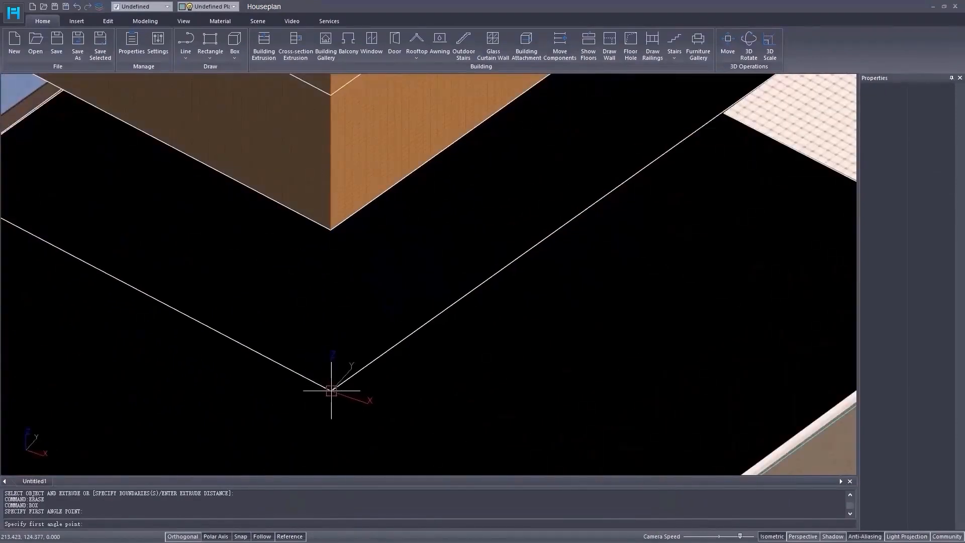
left_click(320, 359)
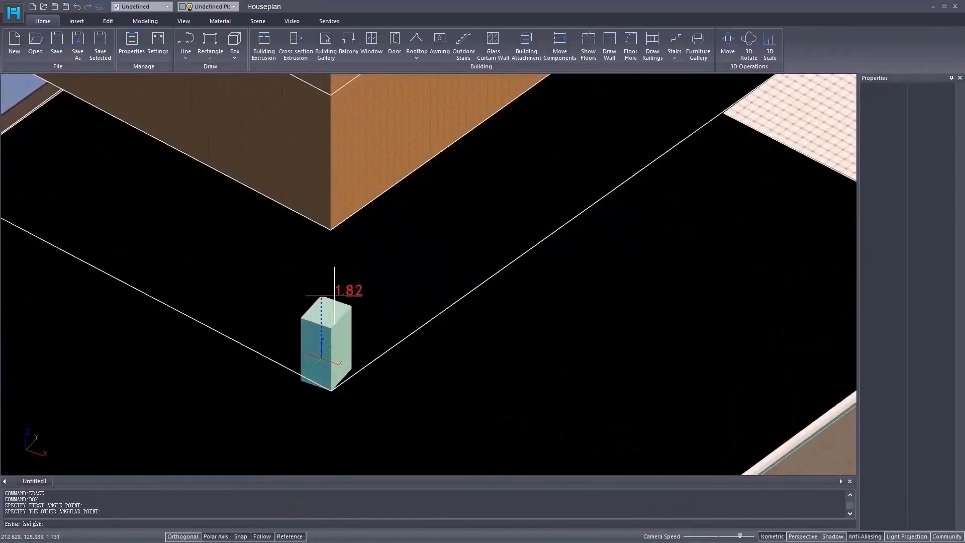
left_click(344, 233)
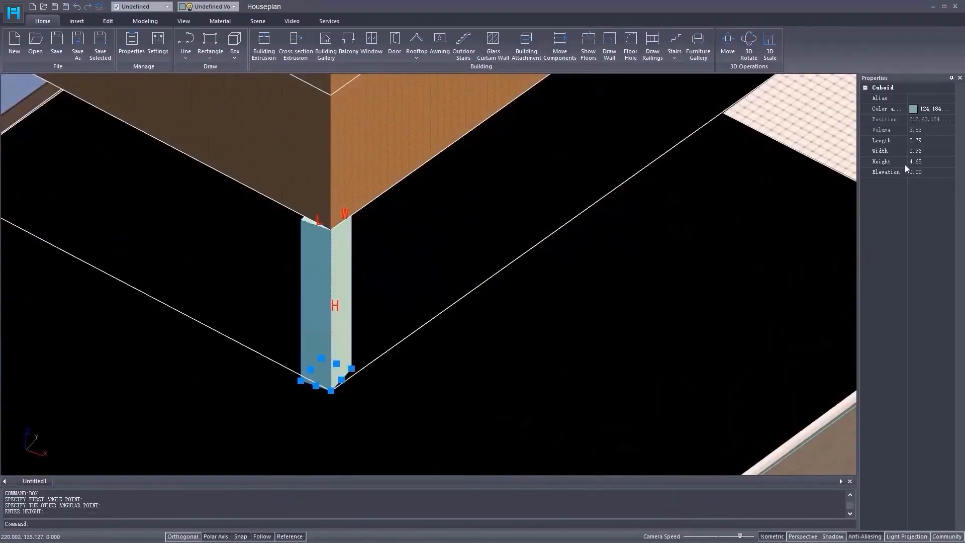
- Set the box column's length and width to 1
left_click_drag(925, 140, 900, 154)
type("1")
left_click(926, 152)
type("1")
key("Return")
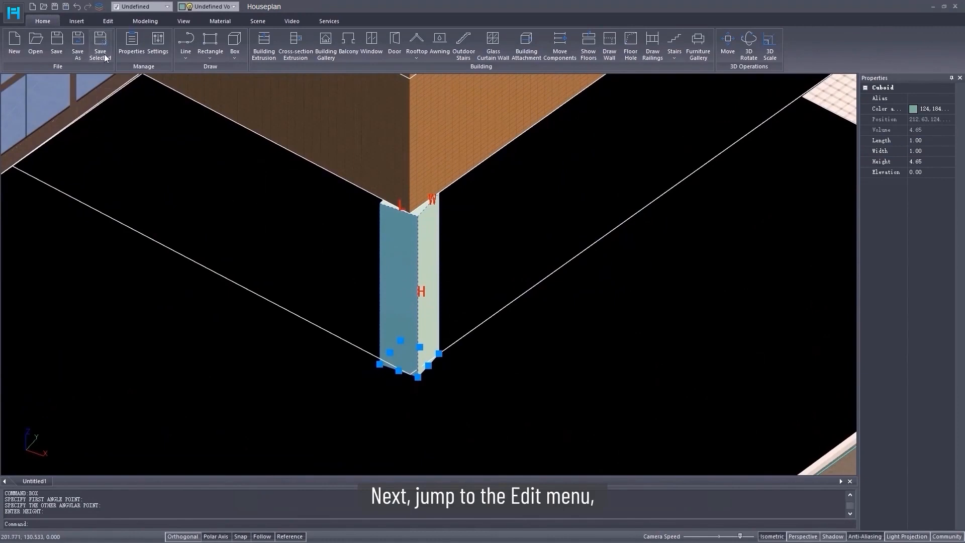
- Align the column with the building using Align Entities, taking the extension's end wall as the reference plane
left_click(107, 22)
left_click(667, 60)
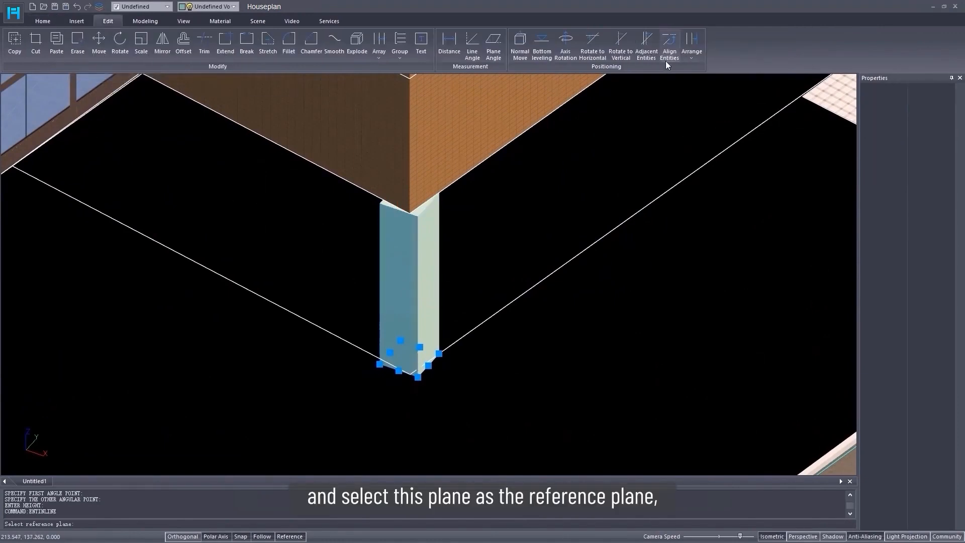
left_click(382, 150)
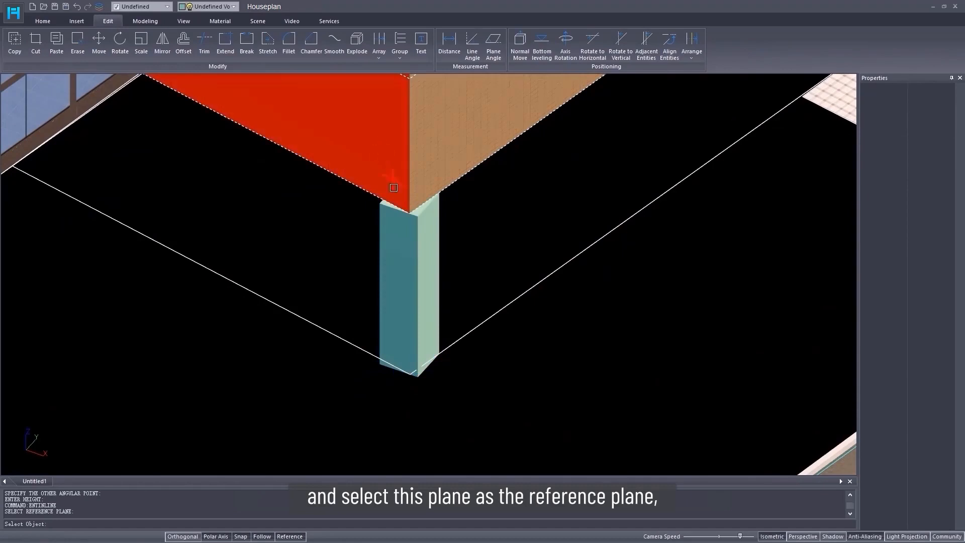
left_click(402, 249)
- Move the column by its outer base corner onto the corner of the DWG underlay outline
left_click(418, 323)
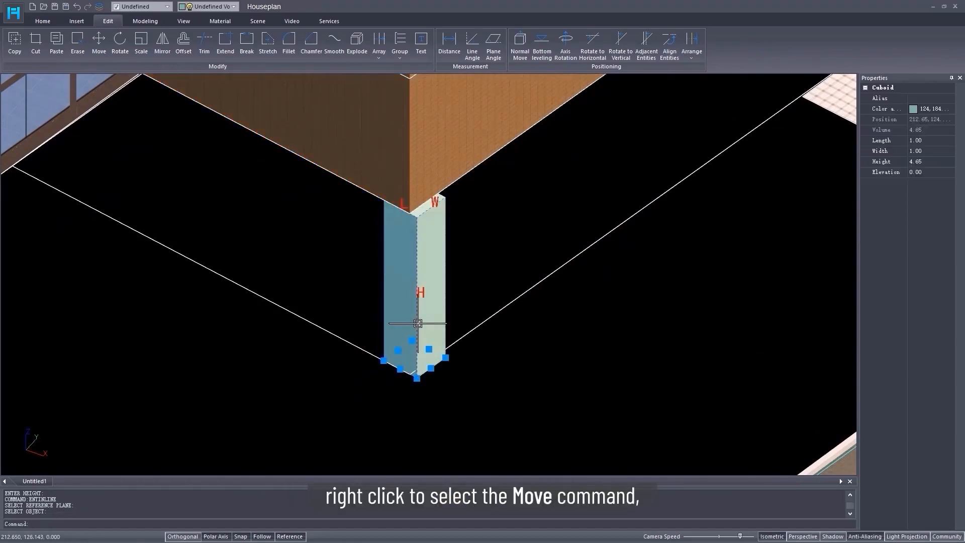
right_click(417, 323)
left_click(452, 260)
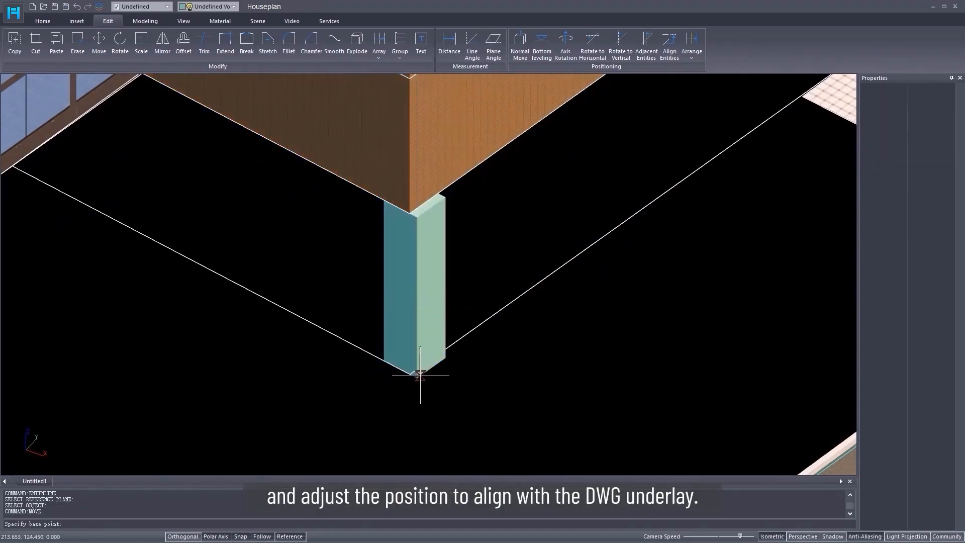
left_click(417, 378)
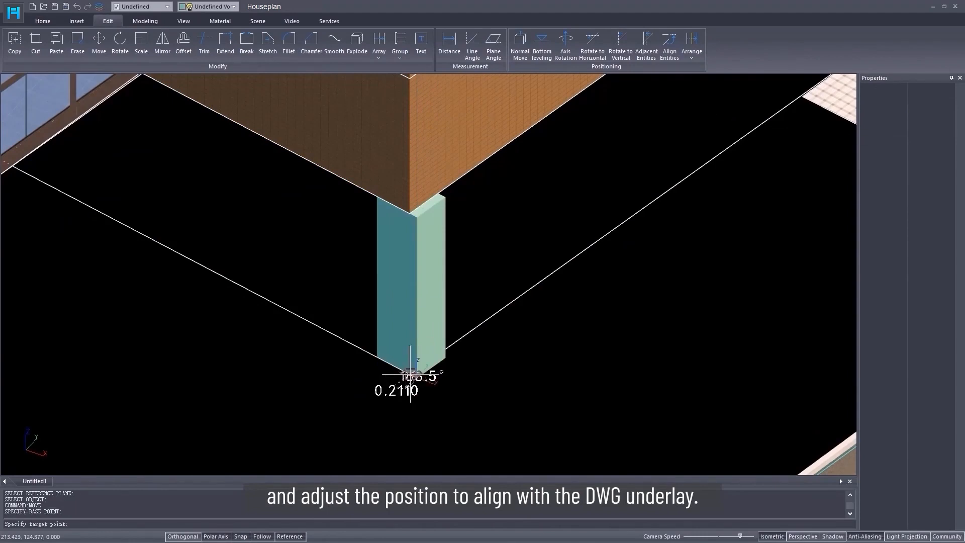
left_click(399, 372)
- Copy the column along the extension's end edge to the other outline corner beside the glazed building
scroll(405, 342, "down", 3)
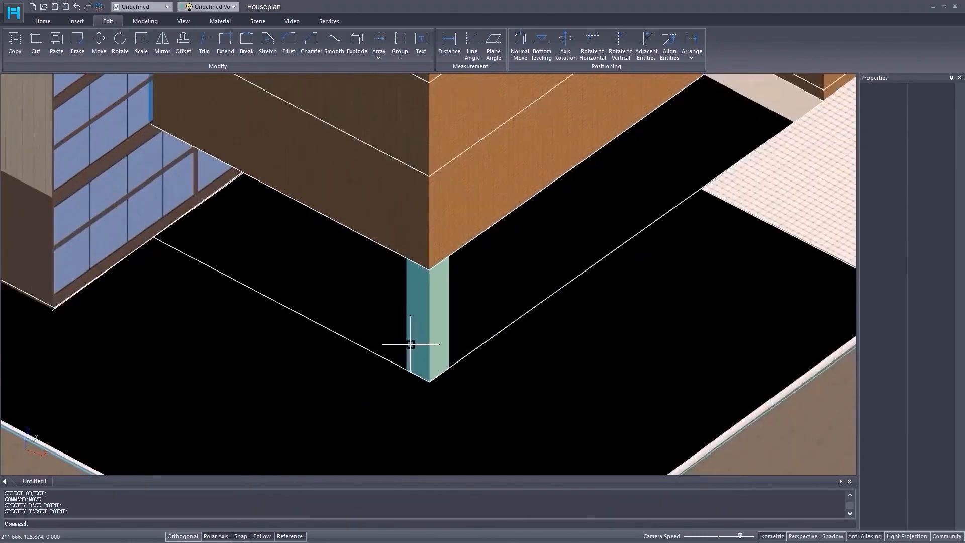
left_click(496, 384)
right_click(525, 409)
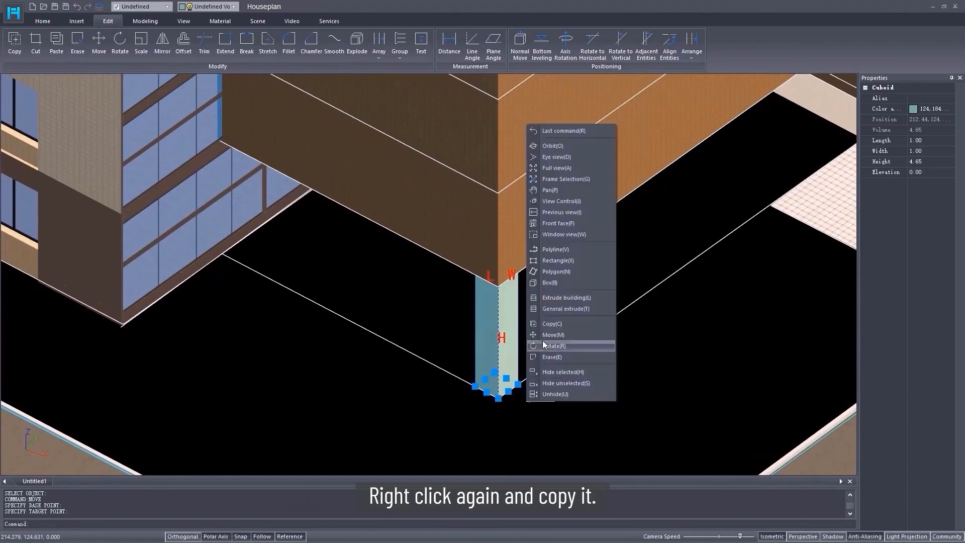
left_click(558, 327)
left_click(475, 386)
scroll(397, 347, "up", 5)
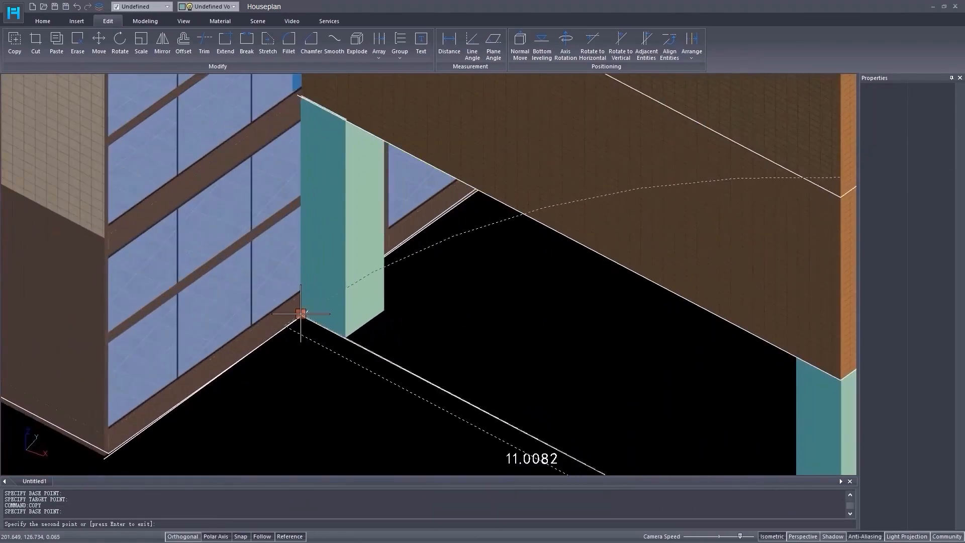
left_click(303, 322)
key("Return")
- Review the extended building from several angles and examine the outline of the Technology and research Building
scroll(409, 339, "down", 5)
scroll(412, 372, "down", 2)
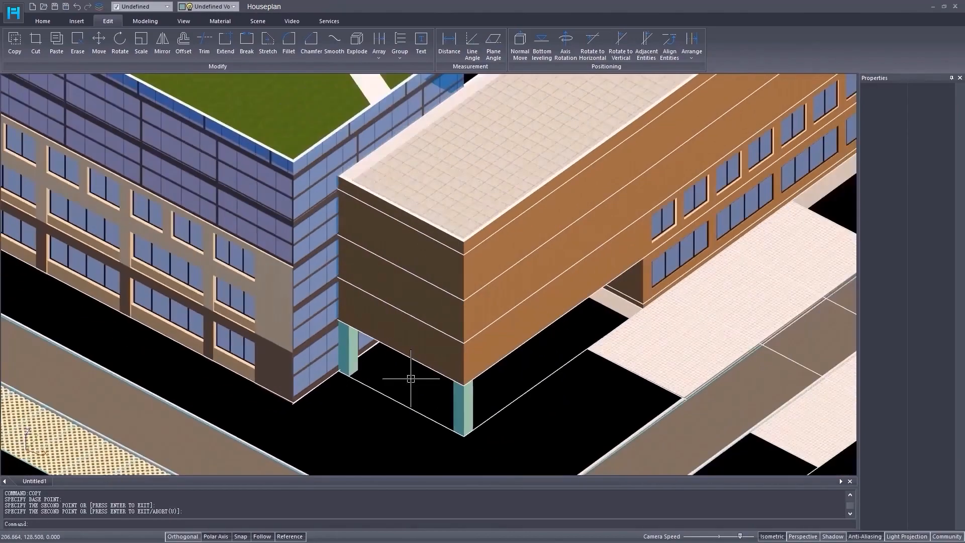
scroll(466, 357, "down", 4)
middle_click_drag(466, 357, 349, 367)
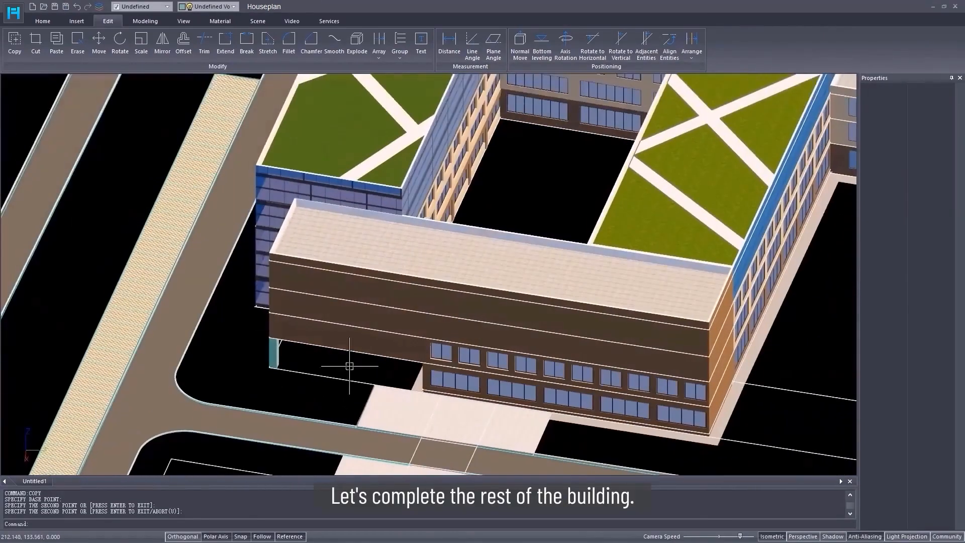
middle_click_drag(530, 399, 496, 349)
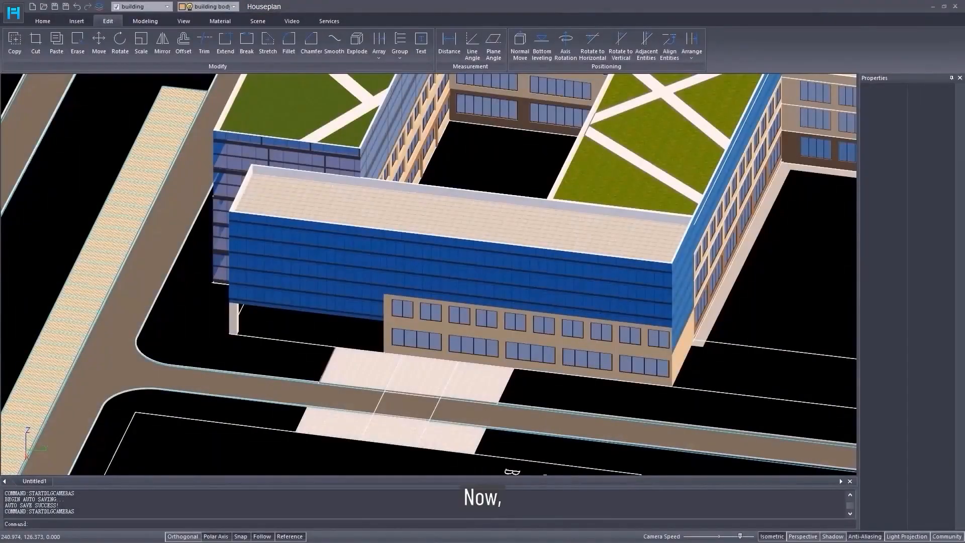
scroll(396, 358, "down", 2)
middle_click_drag(397, 358, 424, 244)
middle_click_drag(427, 375, 453, 431)
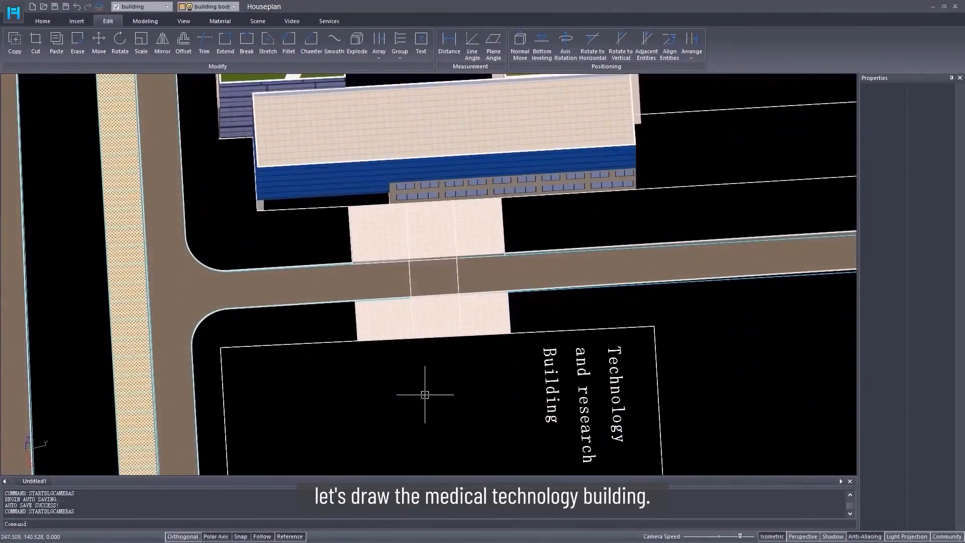
- Trace the Technology and research Building outline of the site plan with the Polygon tool as a closed base plane
middle_click_drag(424, 395, 420, 327)
left_click(43, 21)
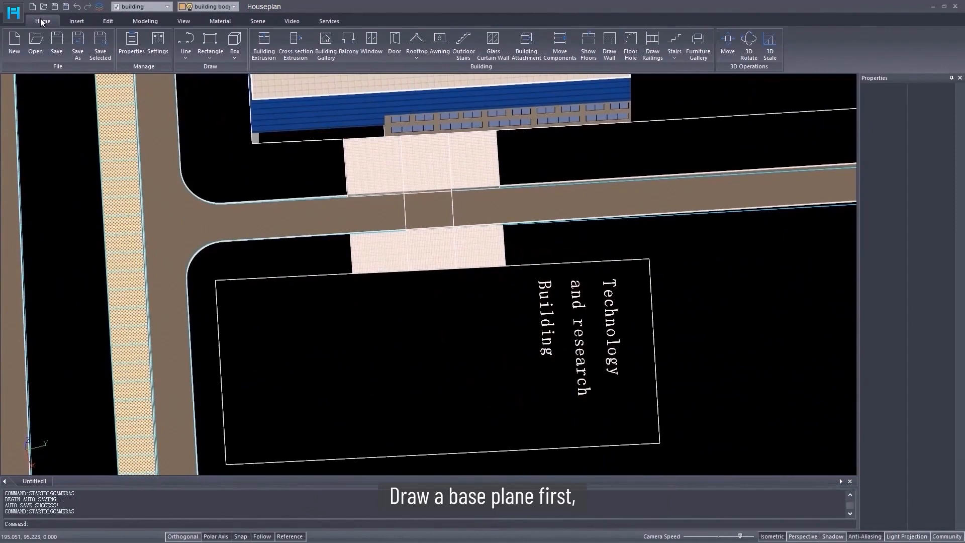
left_click(210, 58)
left_click(226, 95)
left_click(215, 280)
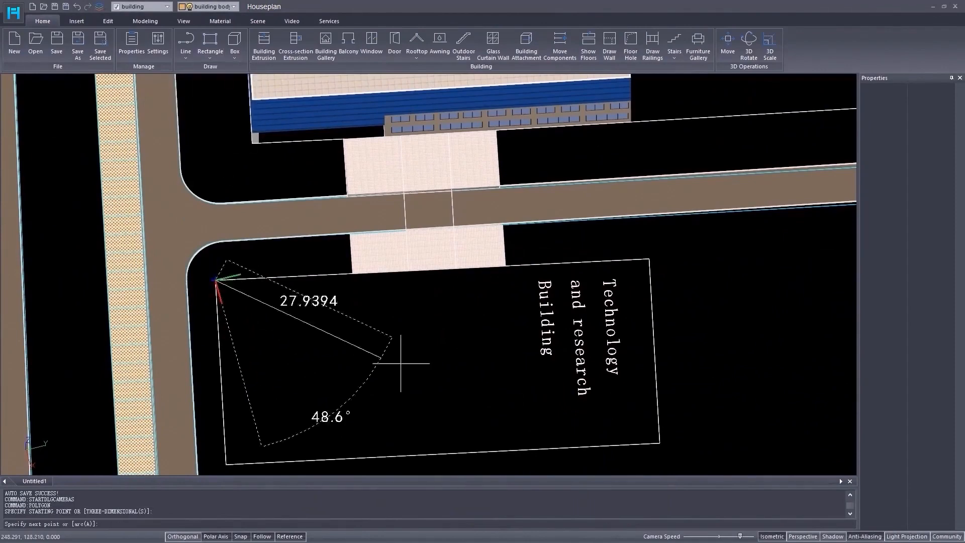
left_click(649, 260)
left_click(659, 443)
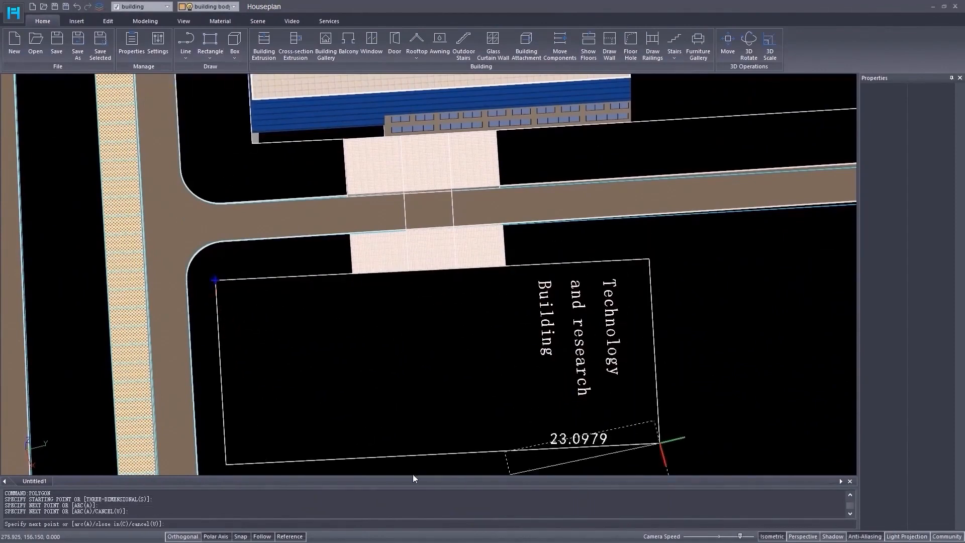
left_click(226, 463)
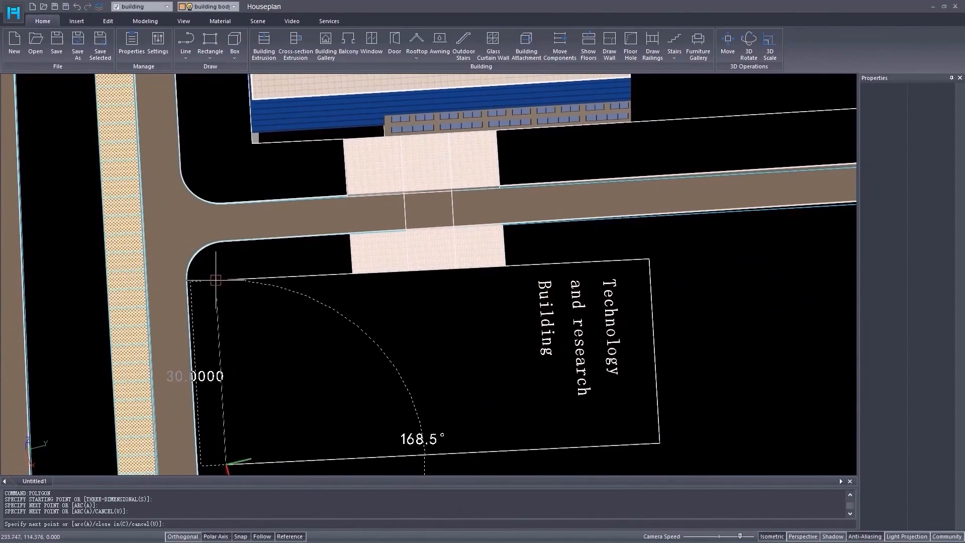
left_click(216, 280)
key("Return")
- Extrude the base plane into a five-storey building with Building Extrusion and delete its roof parapet
scroll(356, 353, "down", 2)
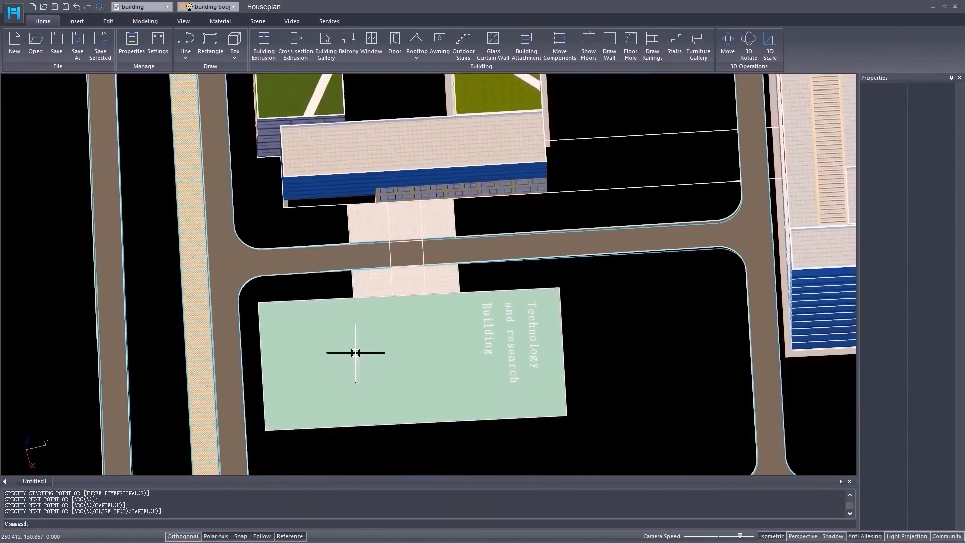
middle_click_drag(363, 388, 382, 350)
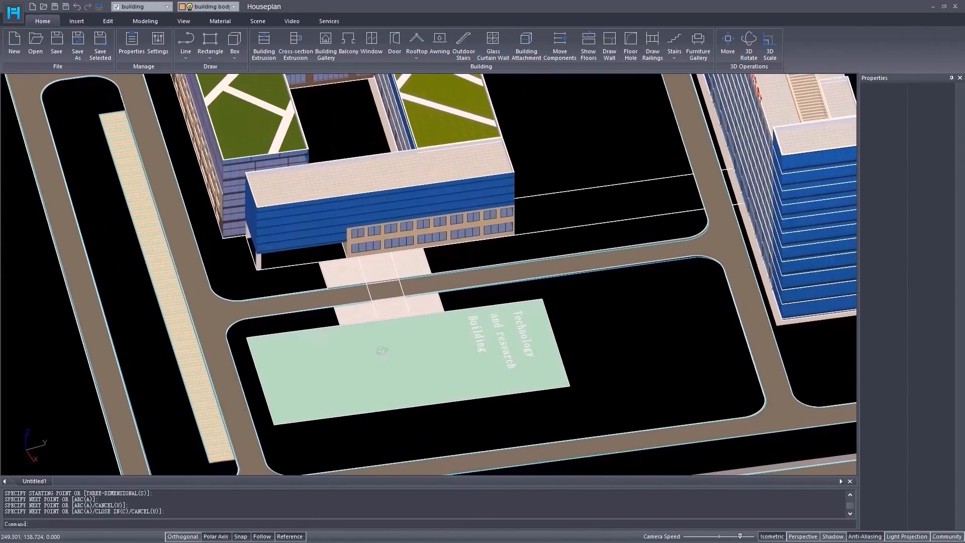
left_click(259, 53)
middle_click_drag(411, 403, 412, 356)
left_click_drag(412, 355, 416, 308)
left_click(415, 308)
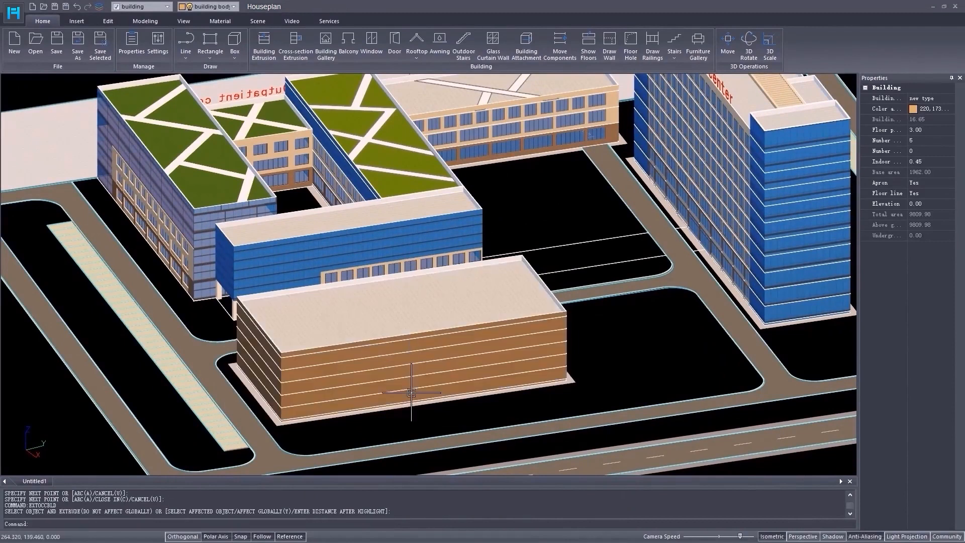
left_click(346, 306)
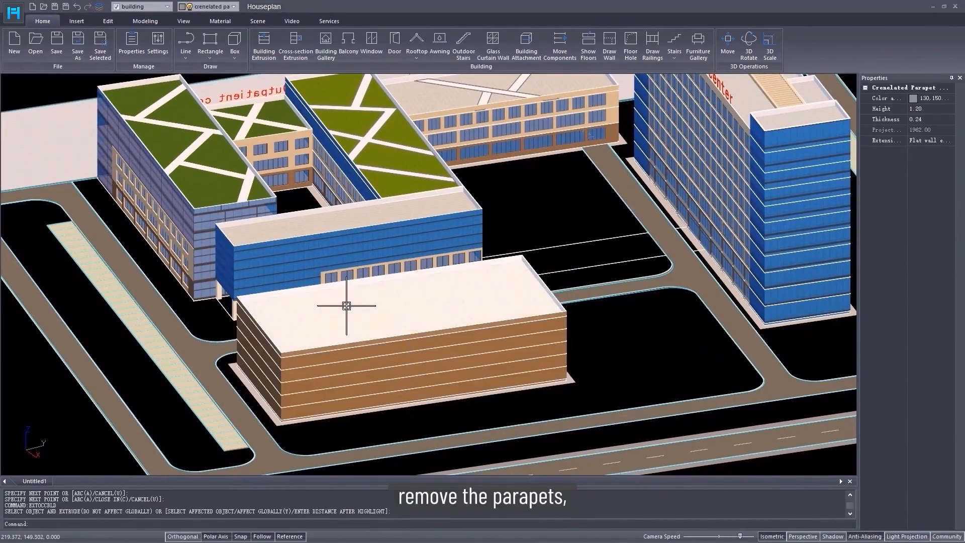
key("Delete")
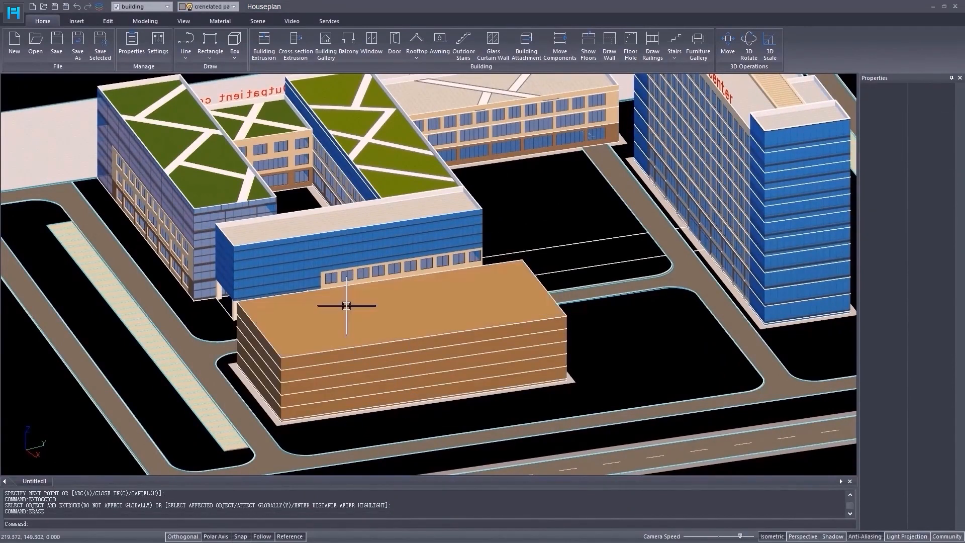
- Draw a rectangle about 30 by 11.3 across the roof's full depth at the end beside the hatched strip
scroll(353, 357, "up", 5)
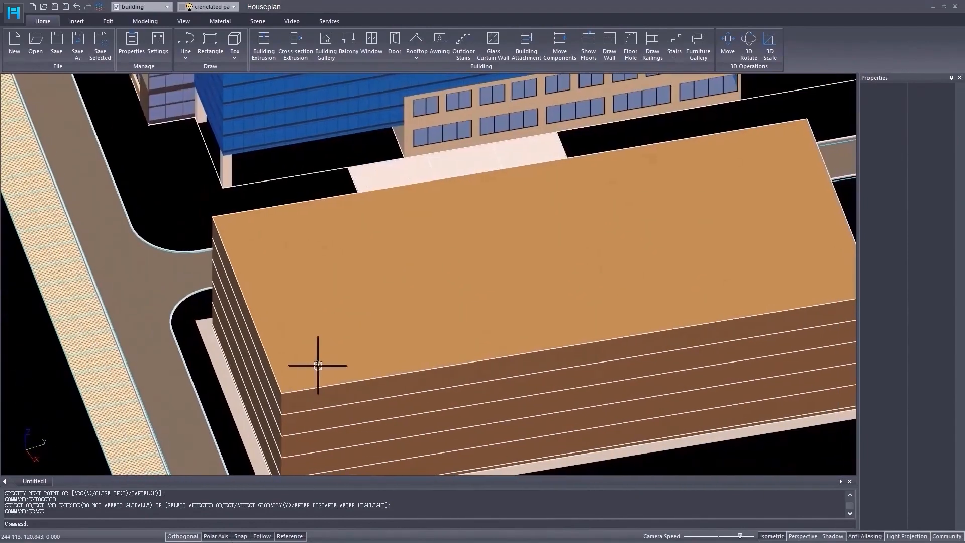
left_click(210, 57)
left_click(226, 74)
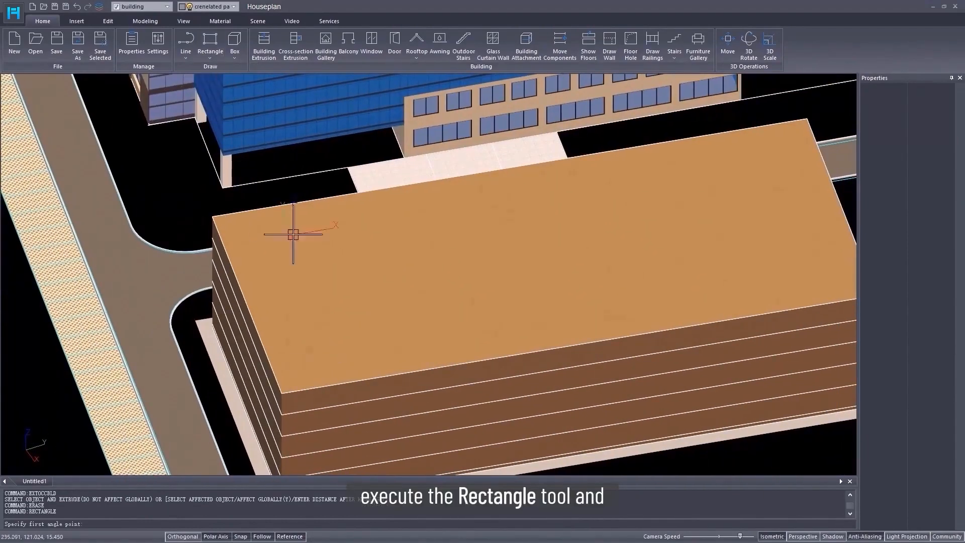
left_click(213, 216)
left_click(382, 376)
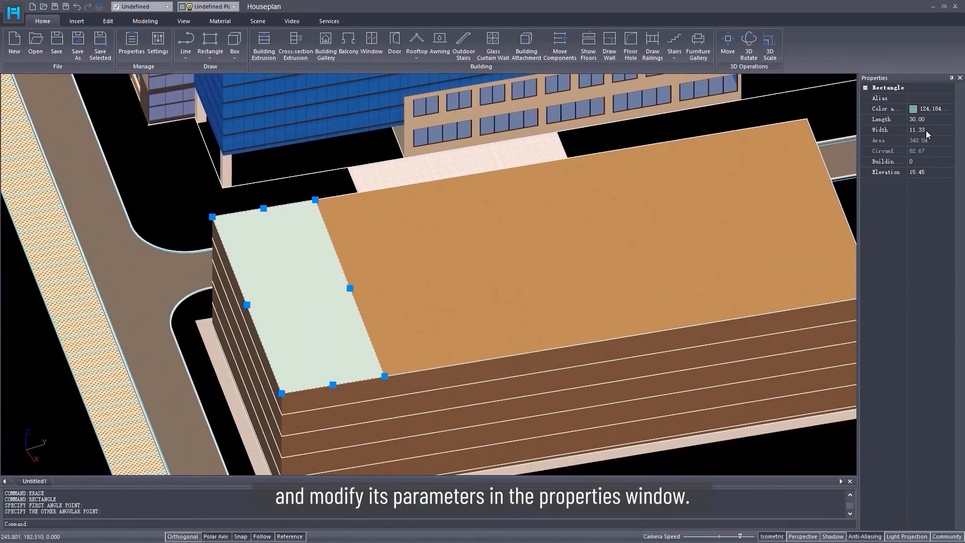
- Set the roof rectangle's width to 9.5
left_click(877, 131)
type("9.")
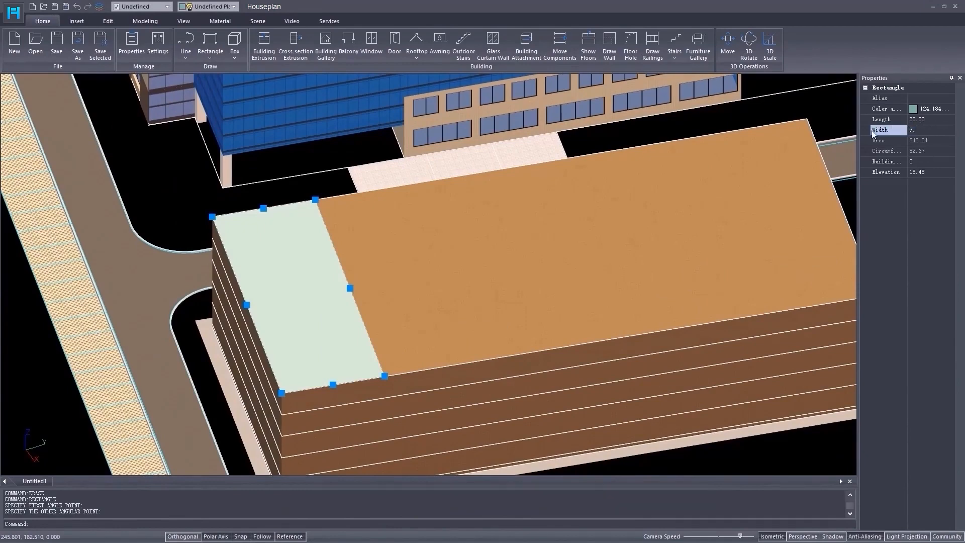
type("5")
key("Return")
- Copy the roof rectangle by its front inner corner to the front corner at the opposite end of the roof
right_click(363, 373)
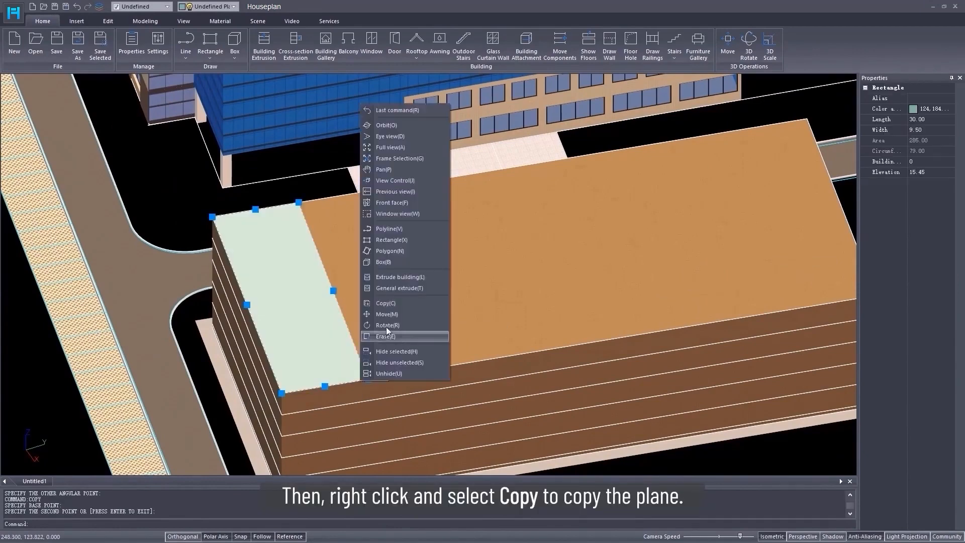
left_click(387, 305)
left_click(368, 379)
middle_click_drag(631, 336, 351, 384)
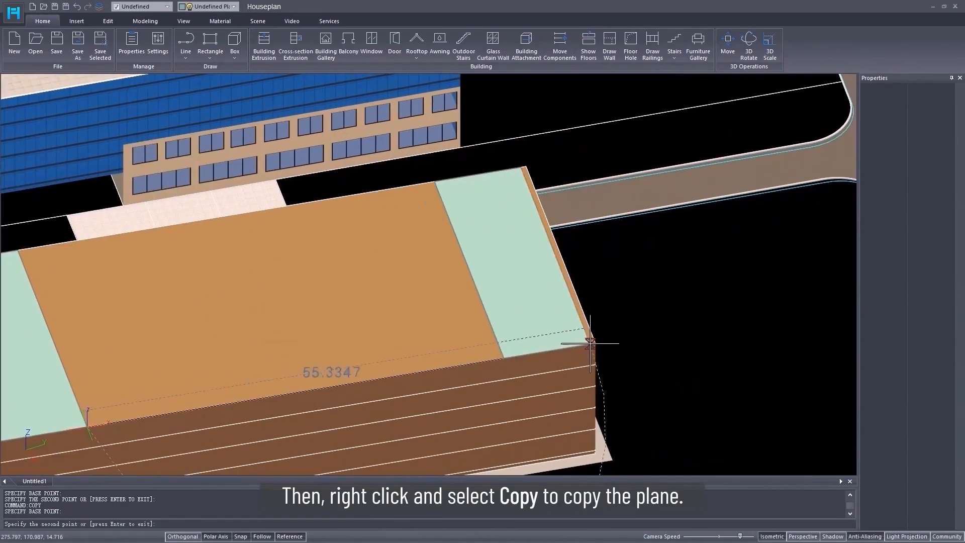
left_click(595, 343)
key("Return")
- Raise both end rectangles of the roof by 3 with Cross-section Extrusion to add a partial sixth floor
middle_click_drag(325, 460, 491, 416)
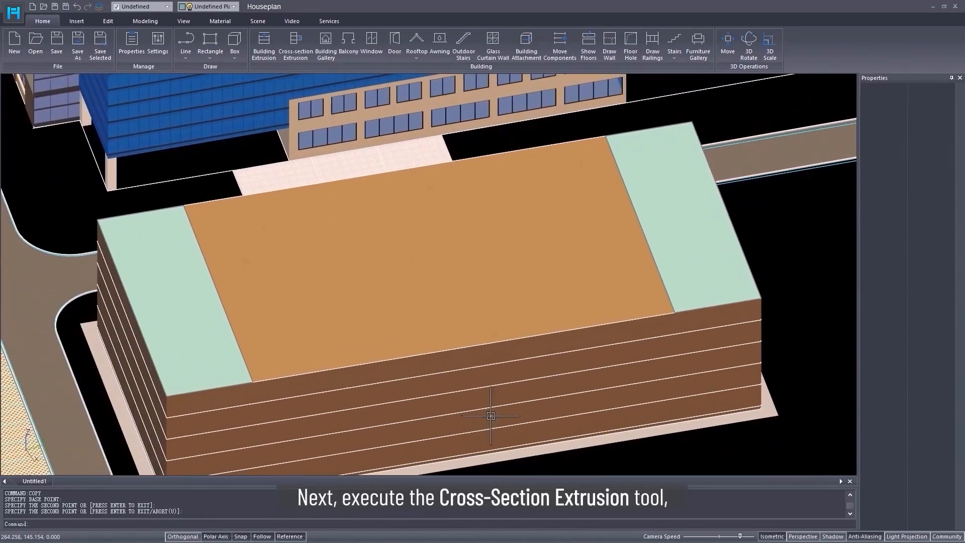
left_click(304, 51)
left_click(181, 311)
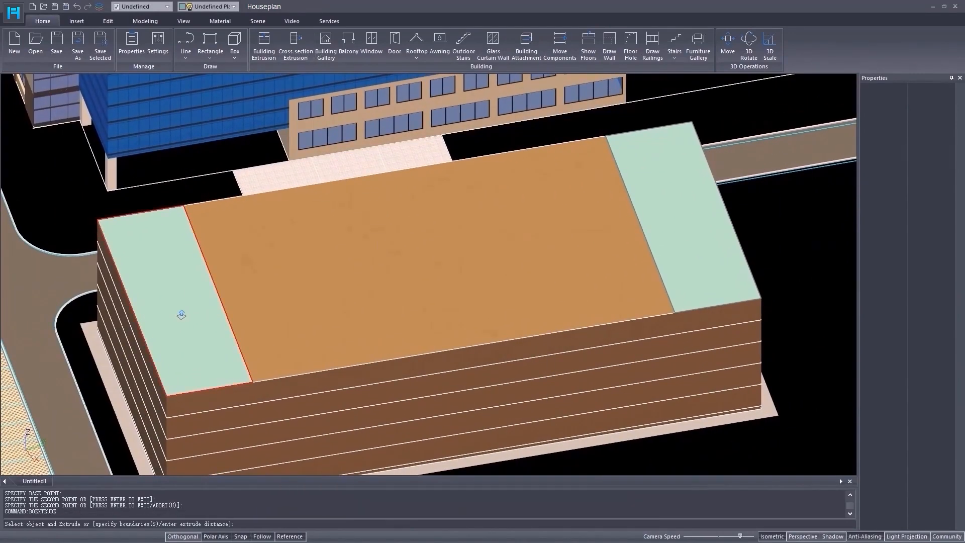
type("3")
key("Return")
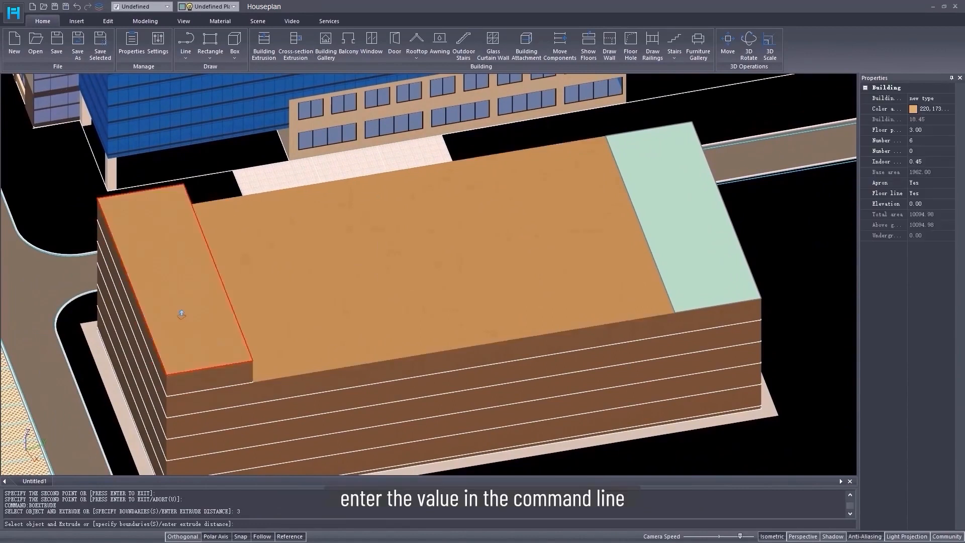
left_click(686, 287)
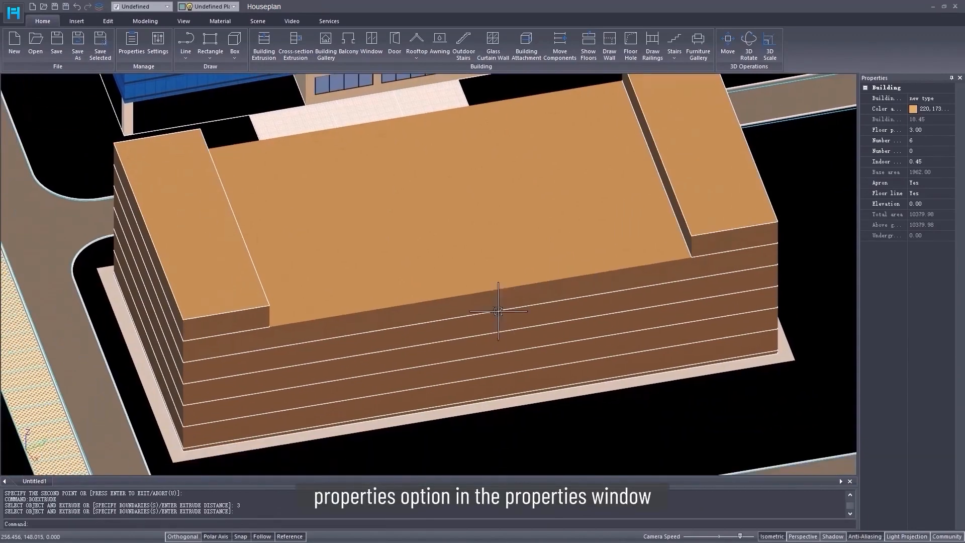
- Open the new building's floor properties and set the height of all six floors to 4
left_click(500, 308)
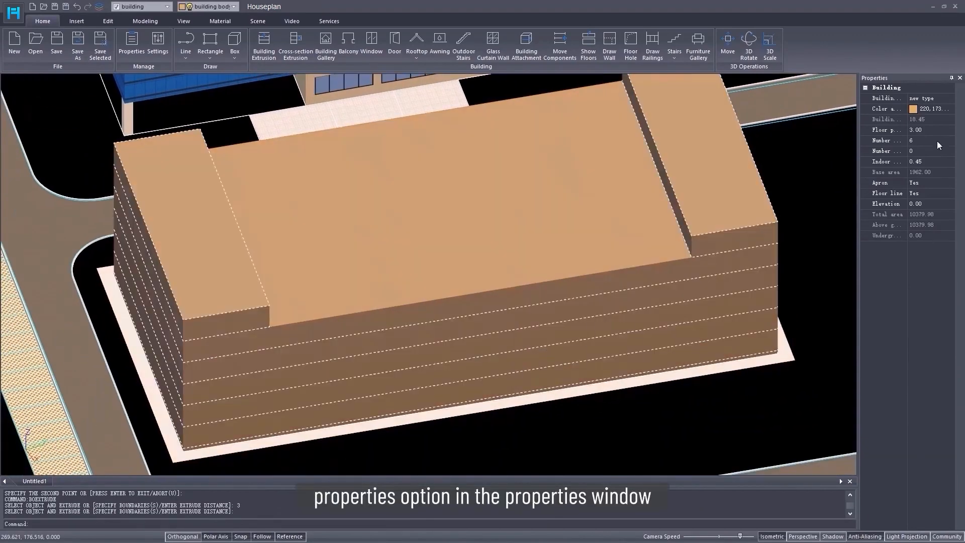
left_click(951, 130)
double_click(439, 225)
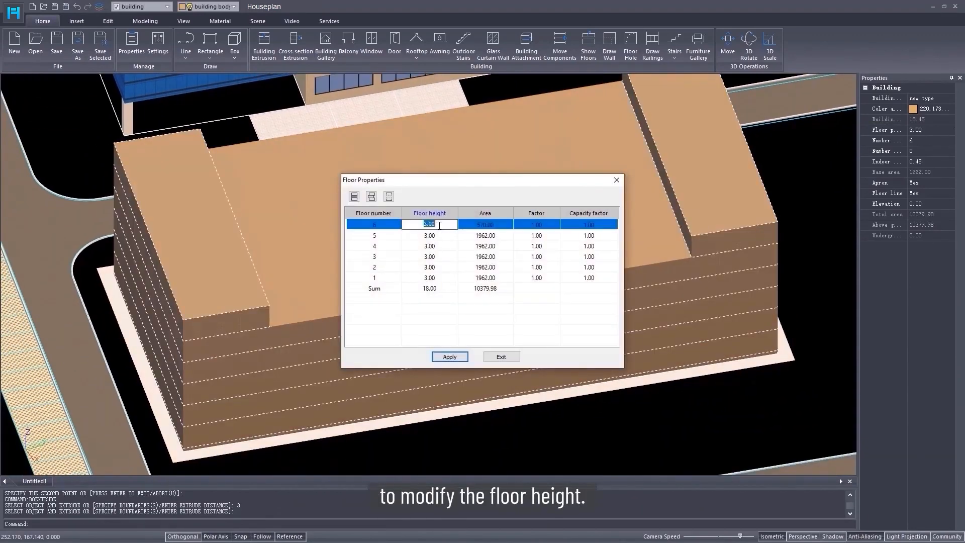
type("4")
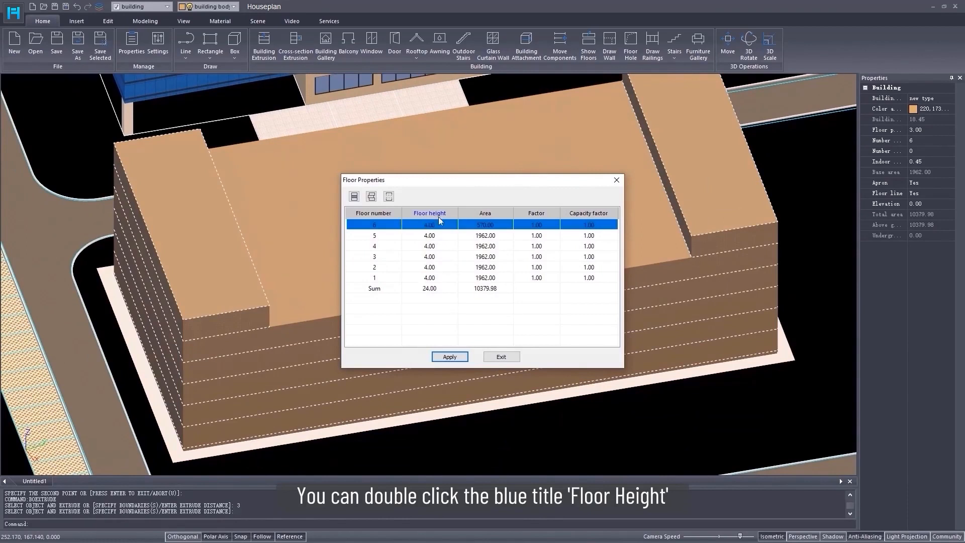
- Set the height of floor 1 to 4.5, apply the floor heights and close the floor properties
double_click(430, 278)
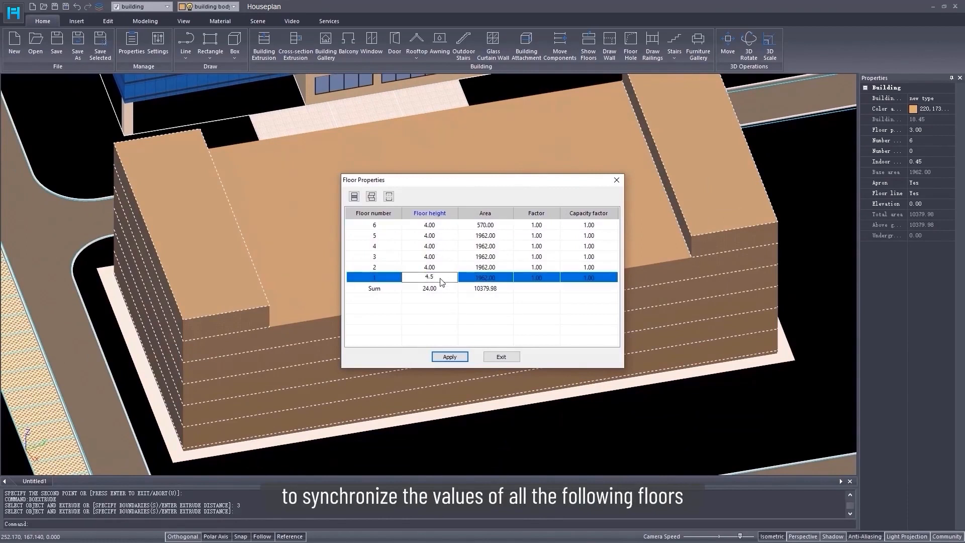
key("Return")
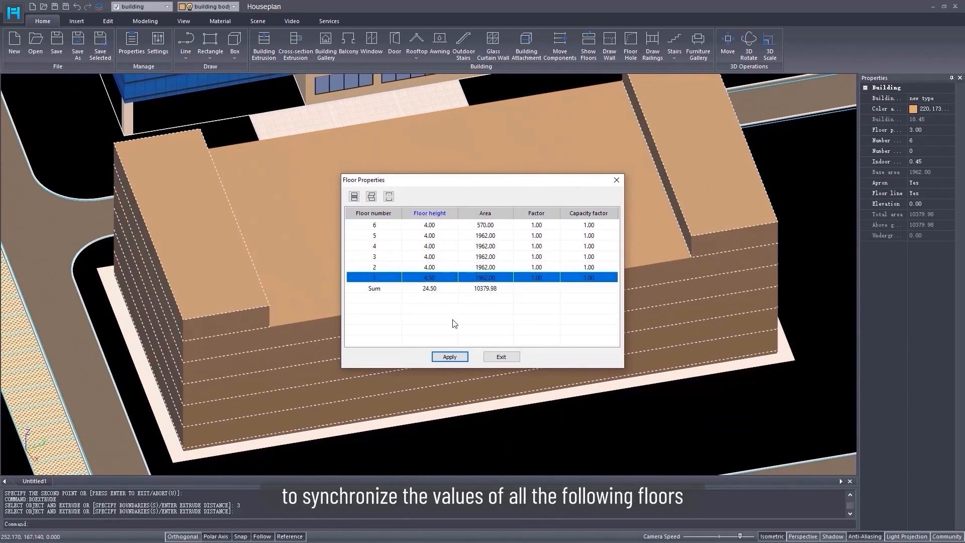
left_click(450, 357)
left_click(503, 298)
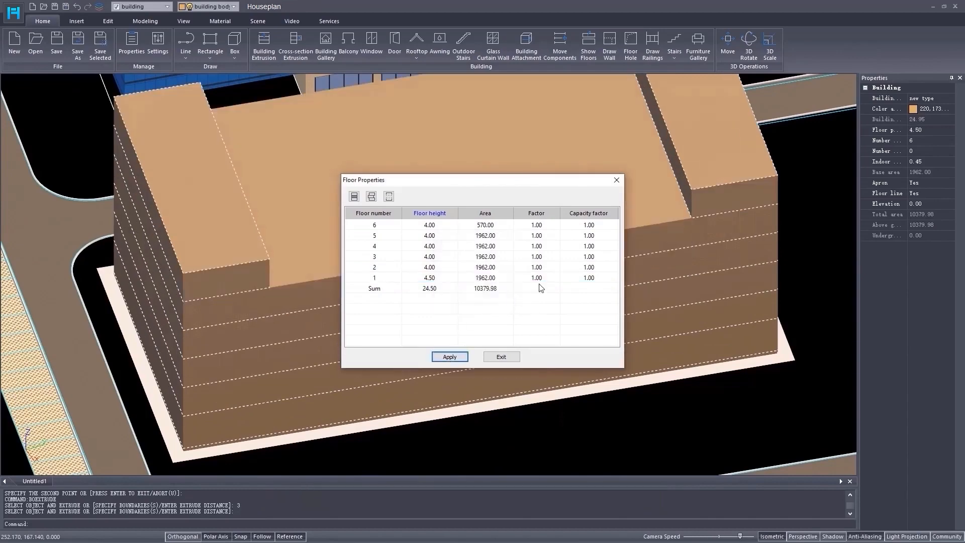
left_click(617, 180)
- Draw a rectangle about 46.3 by 21 on the long front facade, spanning between the two raised roof ends down to the base
middle_click_drag(517, 322, 485, 318)
scroll(520, 327, "down", 2)
left_click(211, 57)
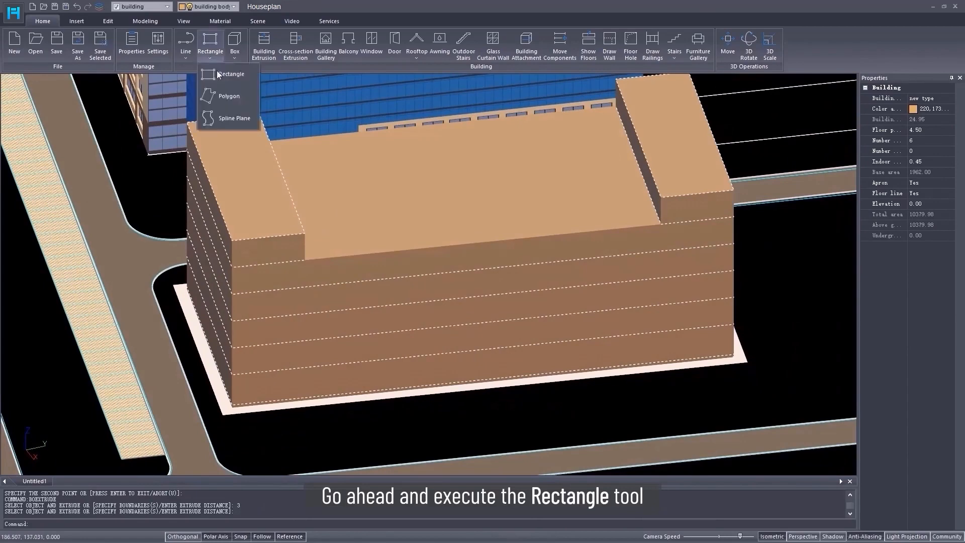
left_click(223, 74)
left_click(304, 261)
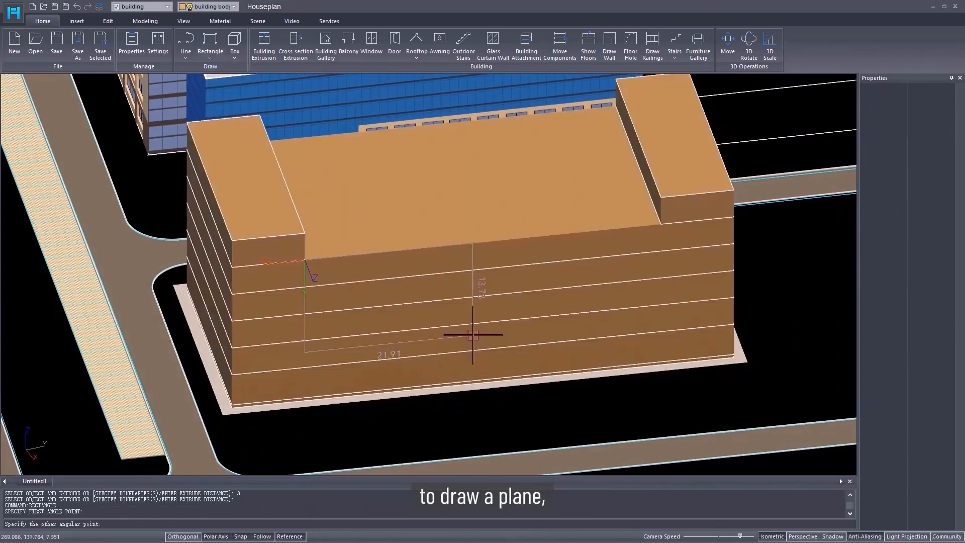
scroll(472, 334, "up", 5)
left_click(652, 364)
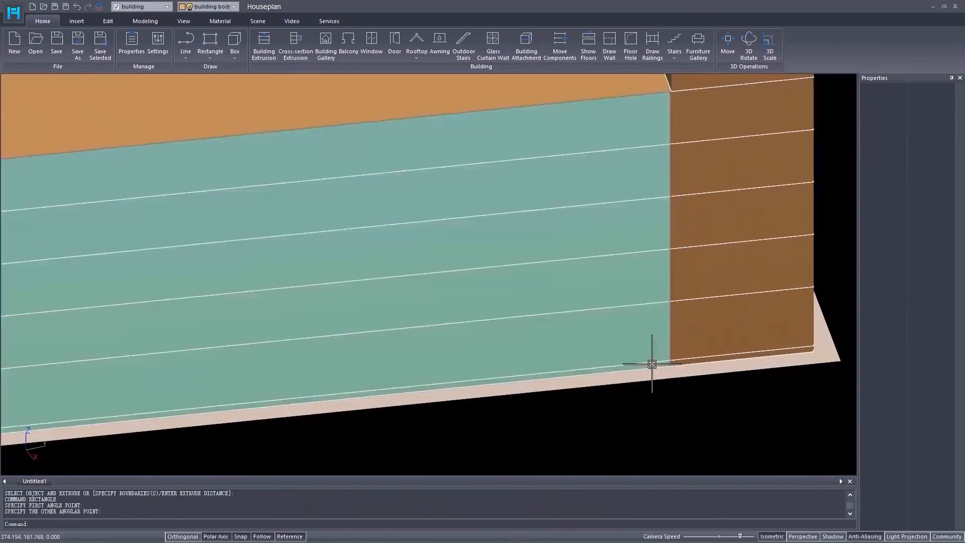
- Set the facade rectangle's width to 49.41
left_click(526, 290)
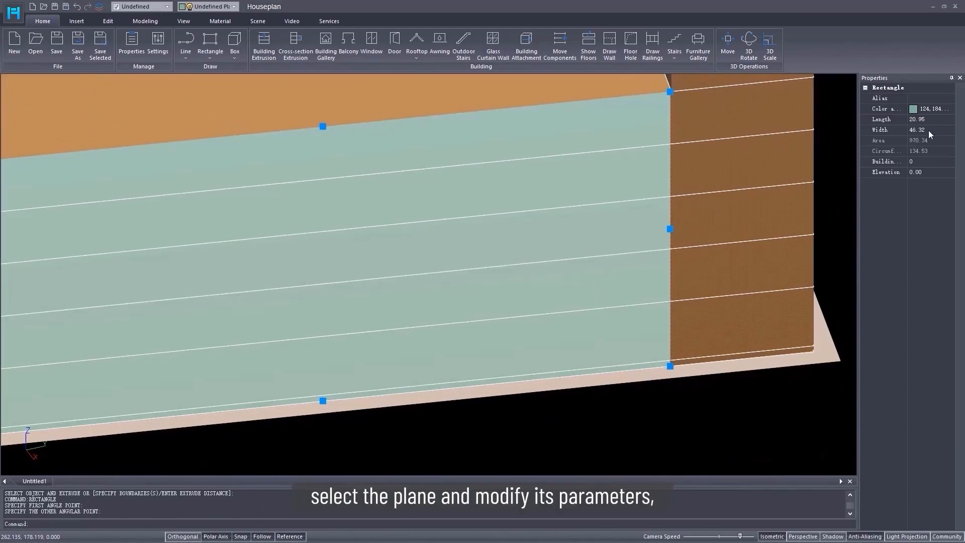
left_click(928, 120)
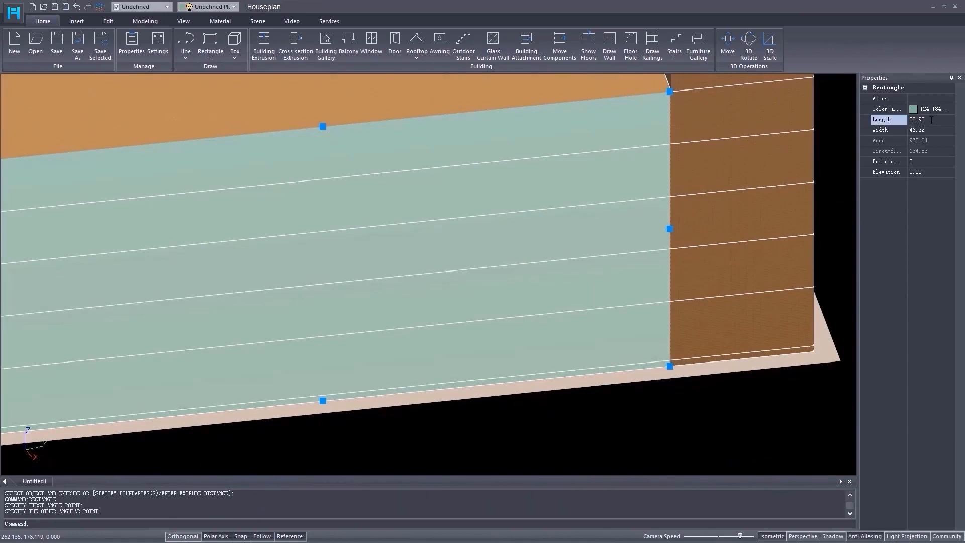
left_click(929, 131)
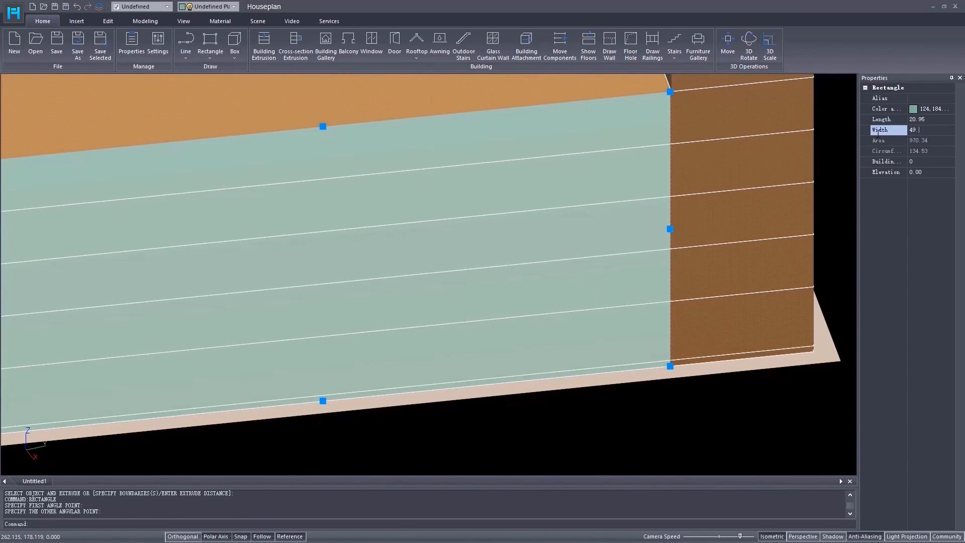
- Move the facade rectangle along the wall so its midpoint aligns with the building's midpoint, and select it
scroll(663, 254, "down", 3)
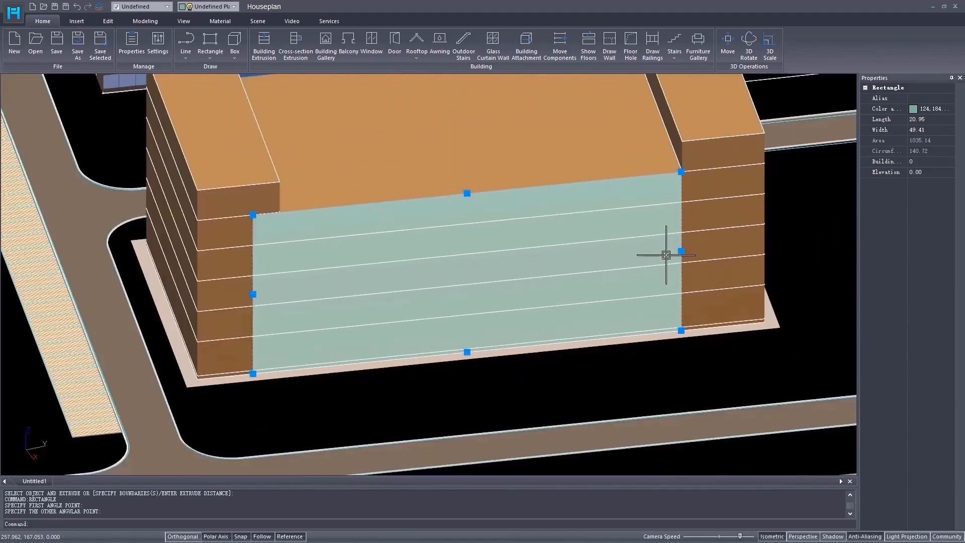
left_click(727, 45)
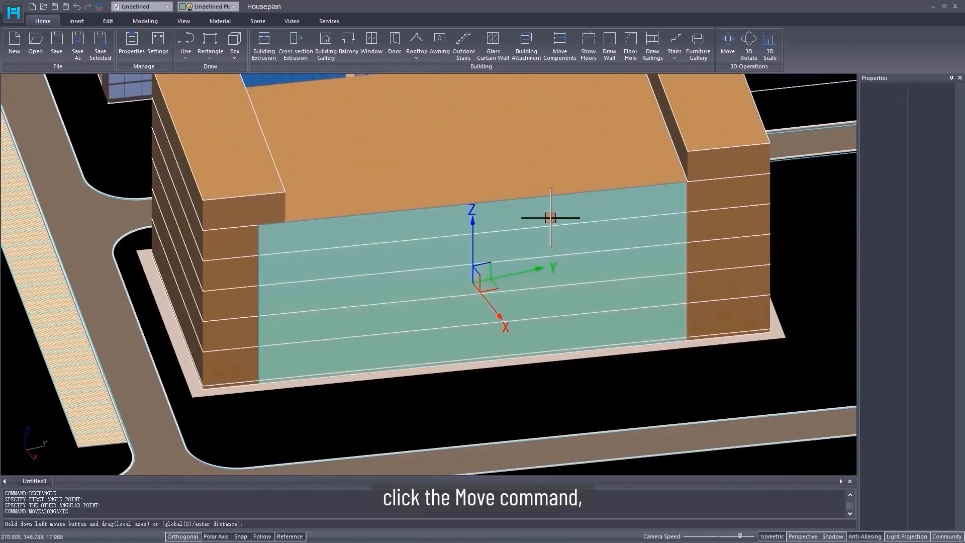
left_click(473, 203)
mouse_move(402, 210)
left_mouse_down()
mouse_move(437, 210)
mouse_move(416, 209)
left_mouse_up()
right_click(497, 279)
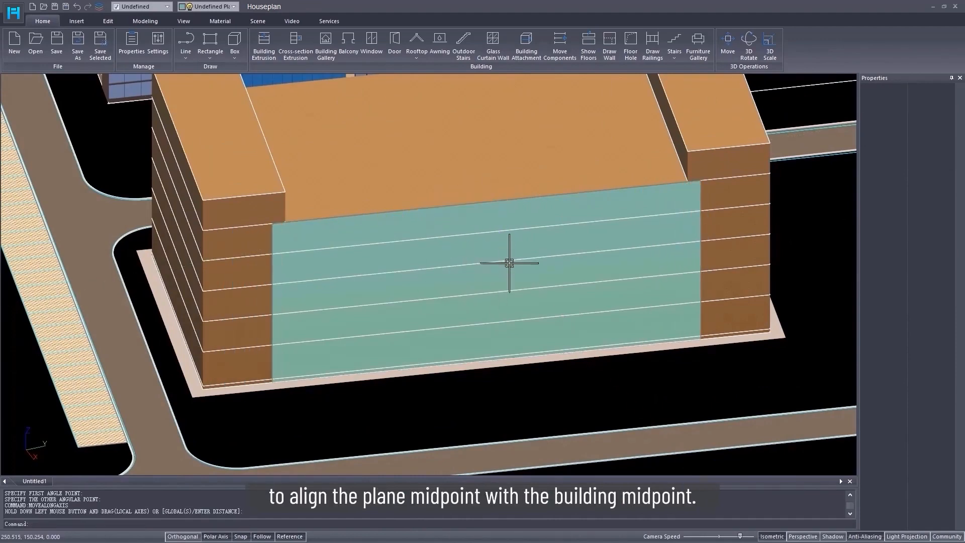
left_click(523, 241)
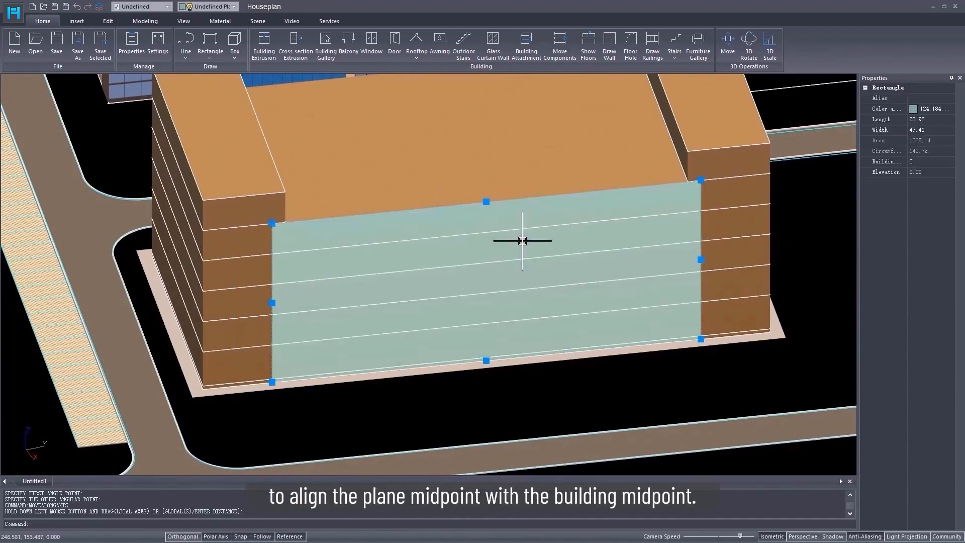
- Mirror the facade rectangle to the opposite long facade about the line through the roof's midpoints, keeping the source object
left_click(116, 23)
left_click(166, 51)
scroll(272, 209, "down", 1)
middle_click_drag(273, 209, 285, 337)
left_click(272, 258)
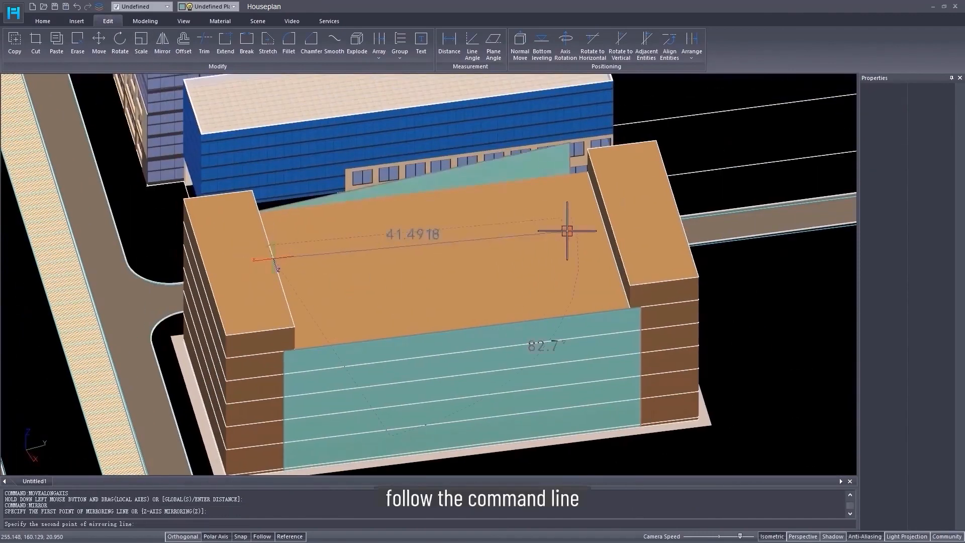
left_click(609, 217)
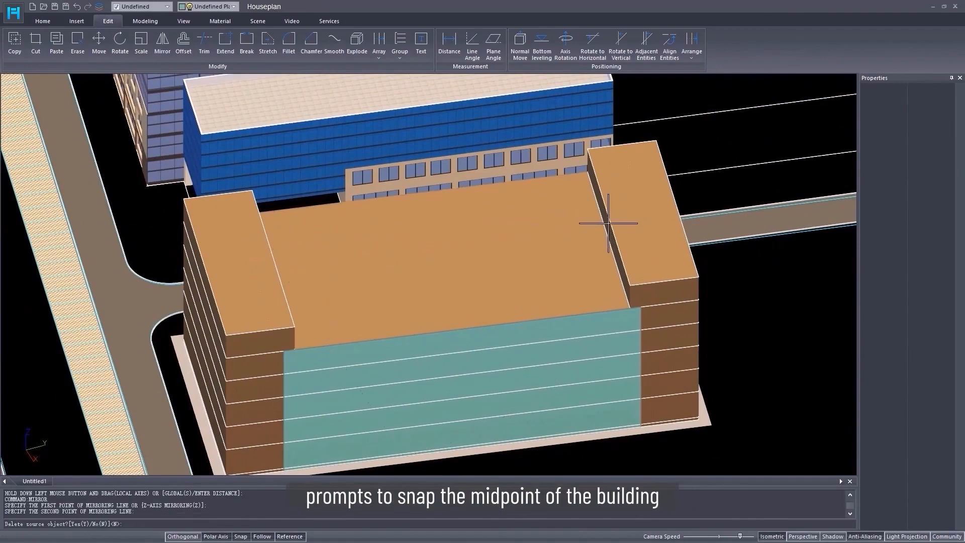
key("Return")
- Extrude the facade rectangles on both long sides outward by 0.42 with Cross-section Extrusion
middle_click_drag(514, 276, 535, 252, "shift")
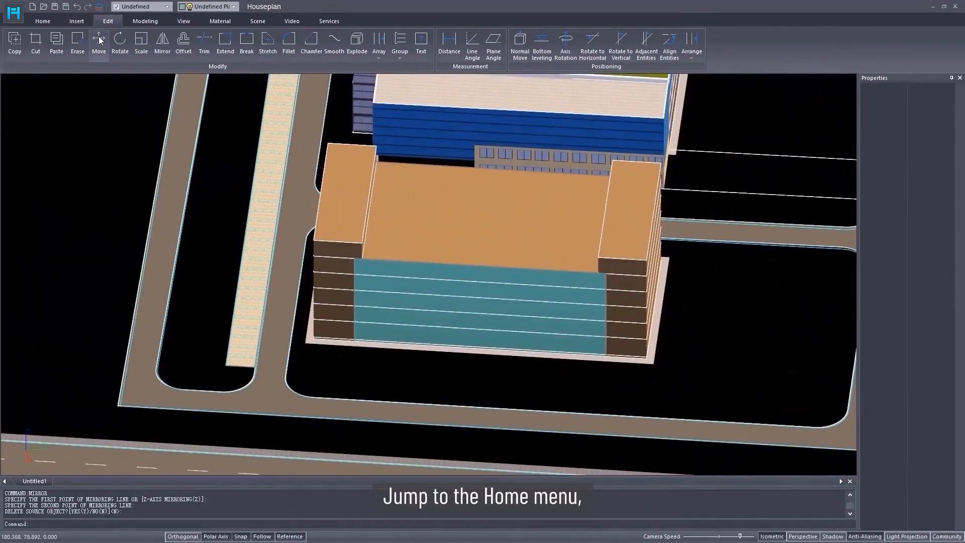
left_click(46, 22)
left_click(296, 44)
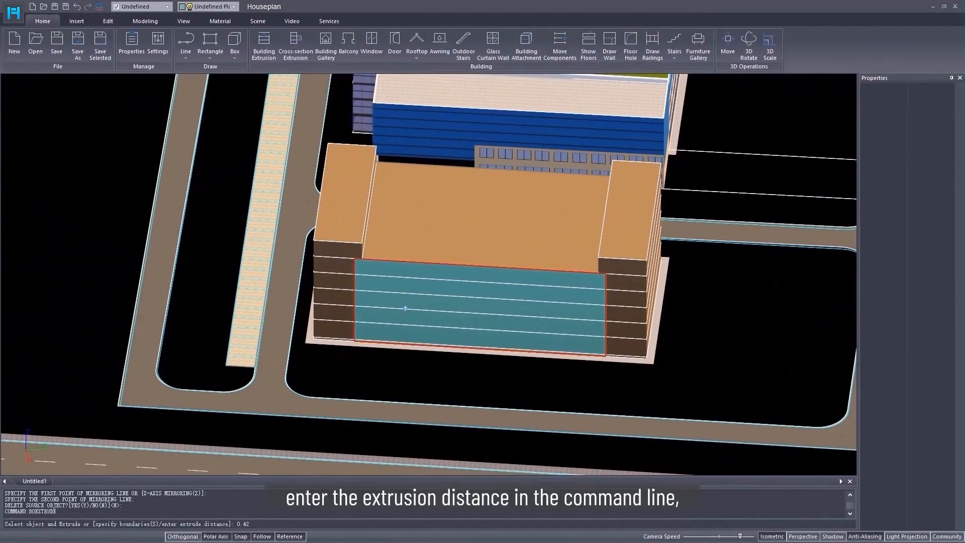
key("Return")
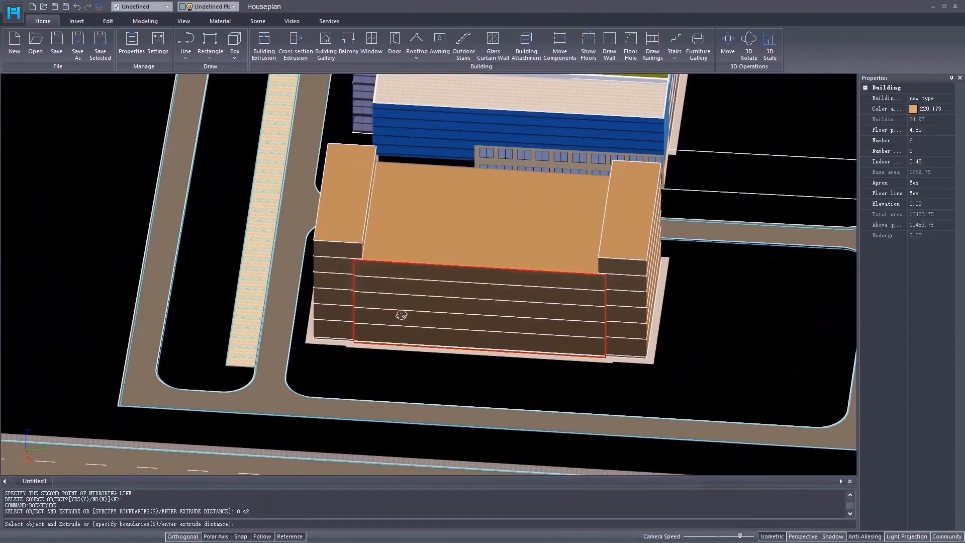
middle_click_drag(401, 315, 496, 316)
scroll(496, 316, "up", 3)
key("Return")
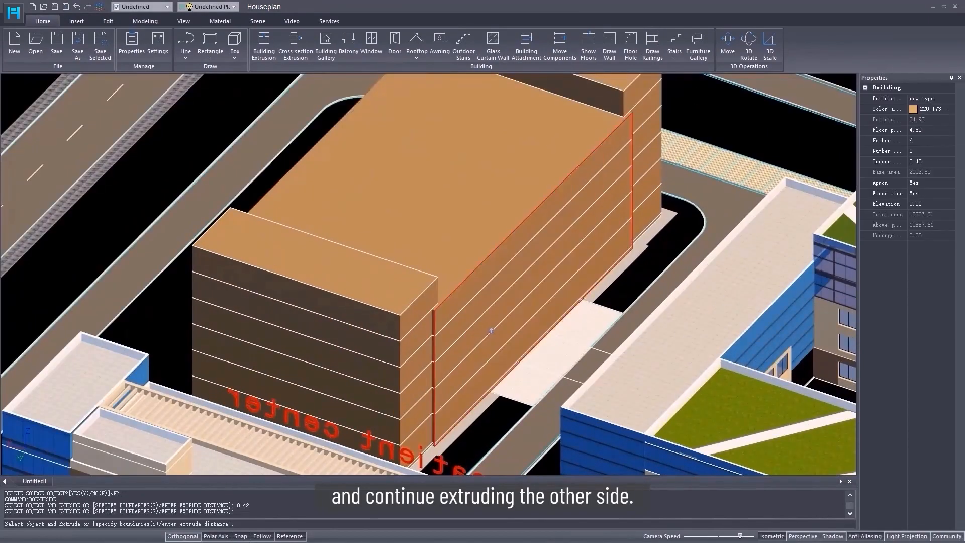
key("Escape")
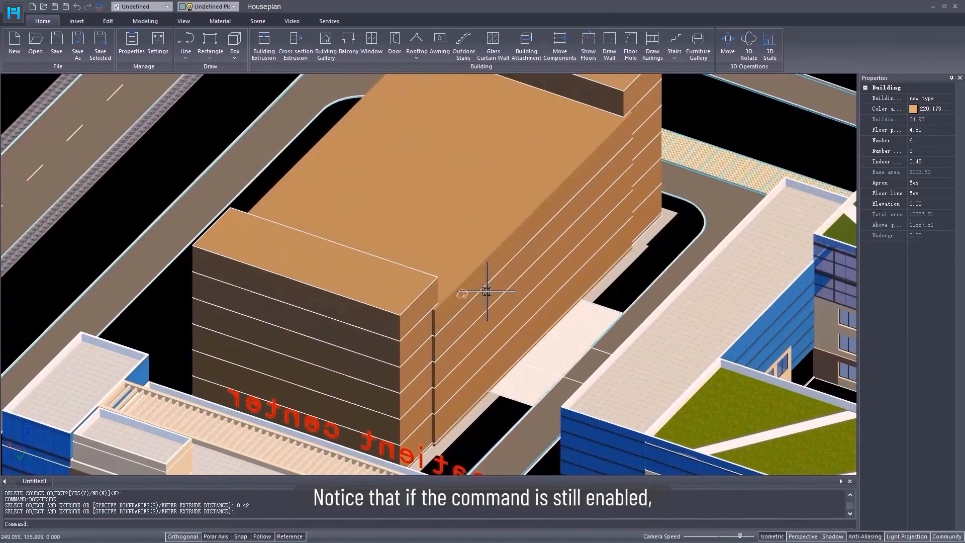
- Draw a rectangle about 3.59 by 24.95 at the outer corner of the raised end block's facade, from roof corner to base
mouse_move(486, 291)
middle_mouse_down()
mouse_move(366, 302)
mouse_move(437, 304)
mouse_move(592, 335)
middle_mouse_up()
middle_click_drag(672, 324, 594, 315)
middle_click_drag(507, 269, 506, 342)
scroll(506, 325, "up", 3)
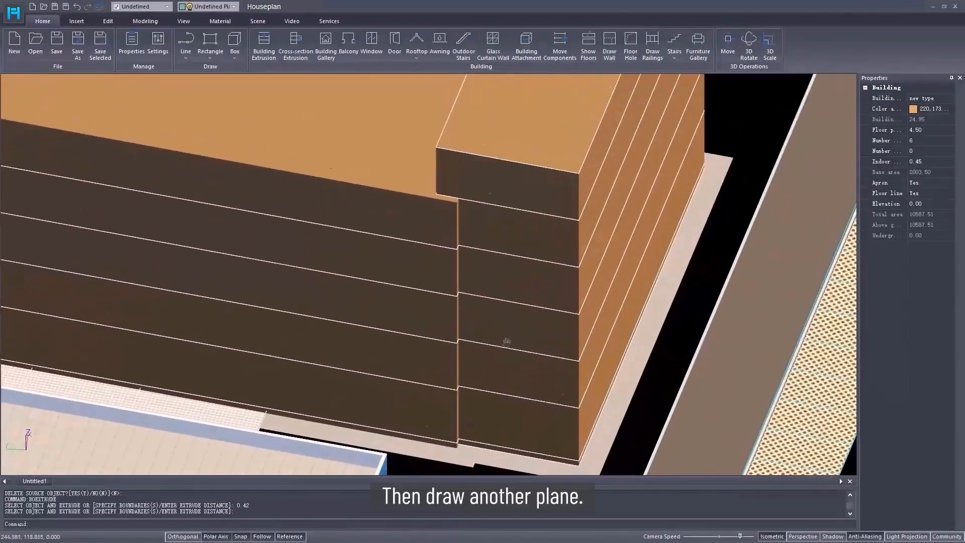
left_click(211, 55)
left_click(229, 76)
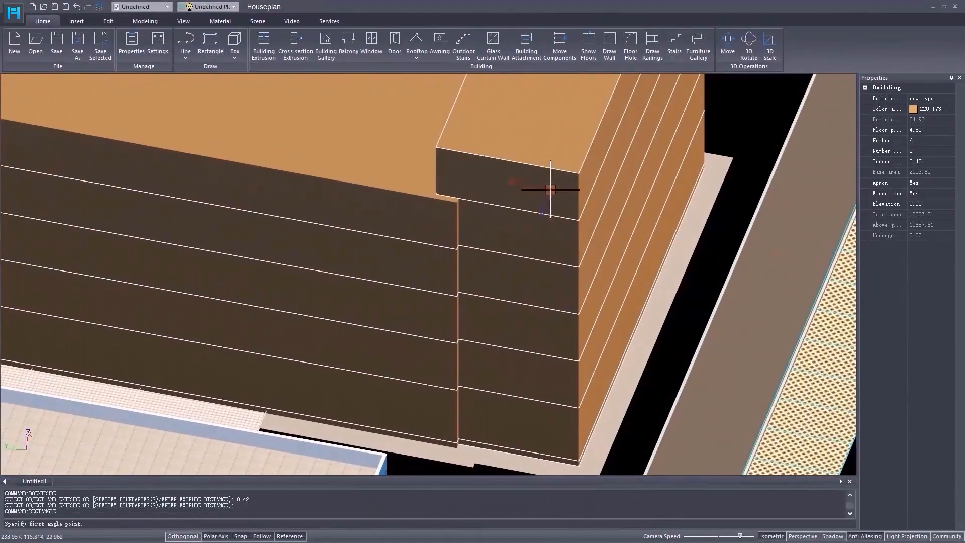
left_click(579, 172)
scroll(534, 345, "up", 3)
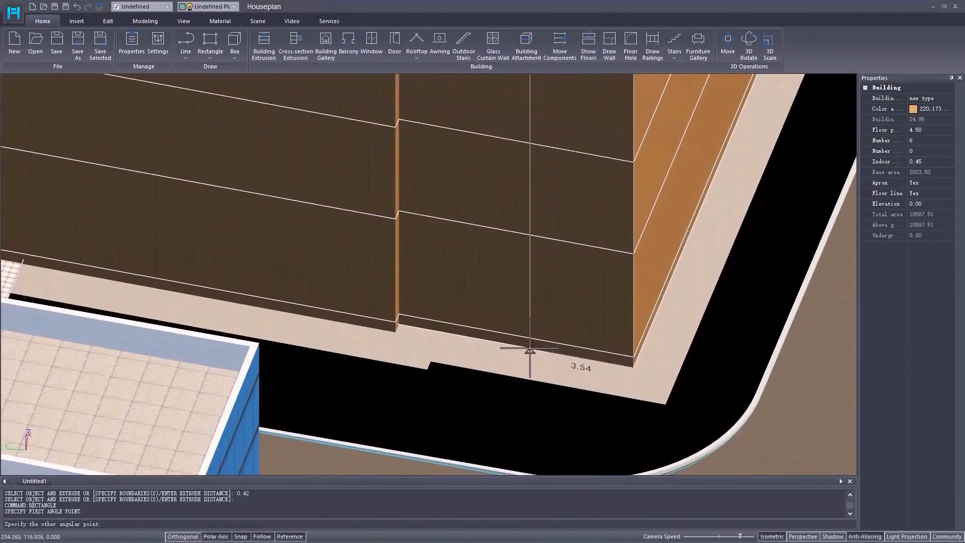
left_click(528, 348)
- Set the corner rectangle's width to 5.27
left_click(622, 276)
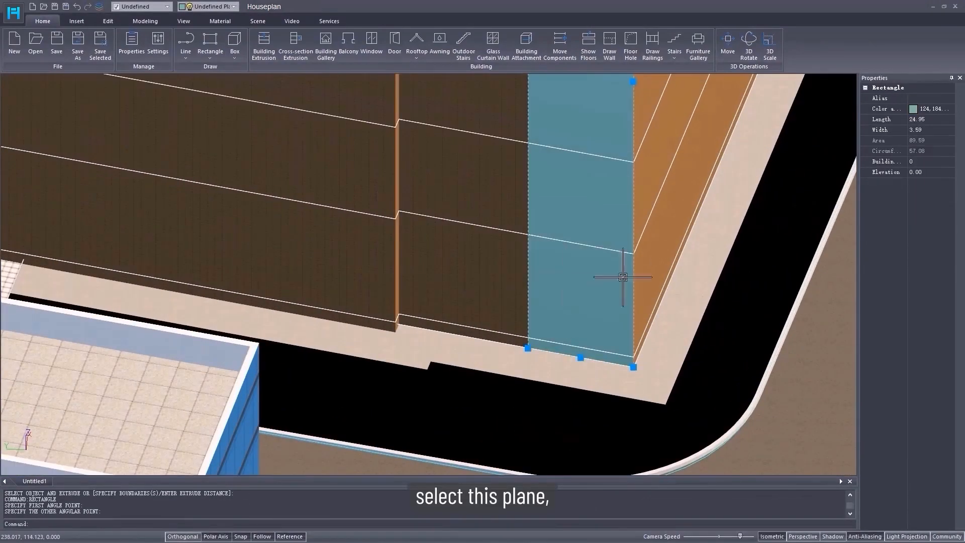
left_click(912, 131)
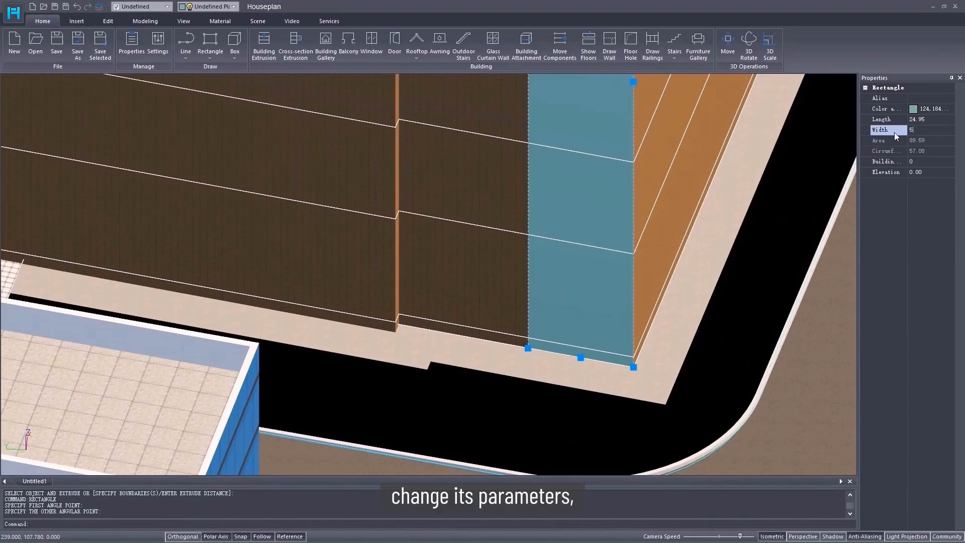
type(".27")
key("Return")
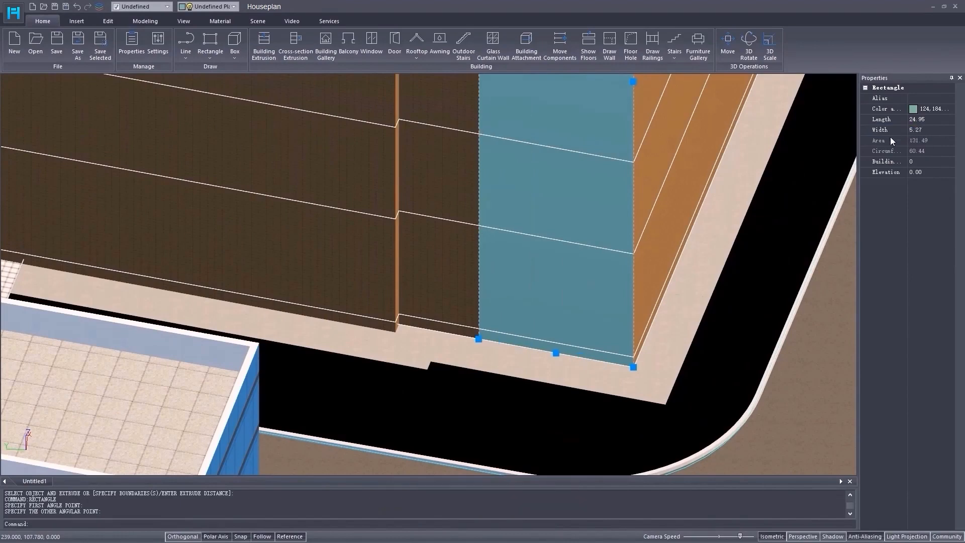
- Extrude the corner rectangle by -1.84 with Cross-section Extrusion to recess the building's corner
left_click(295, 45)
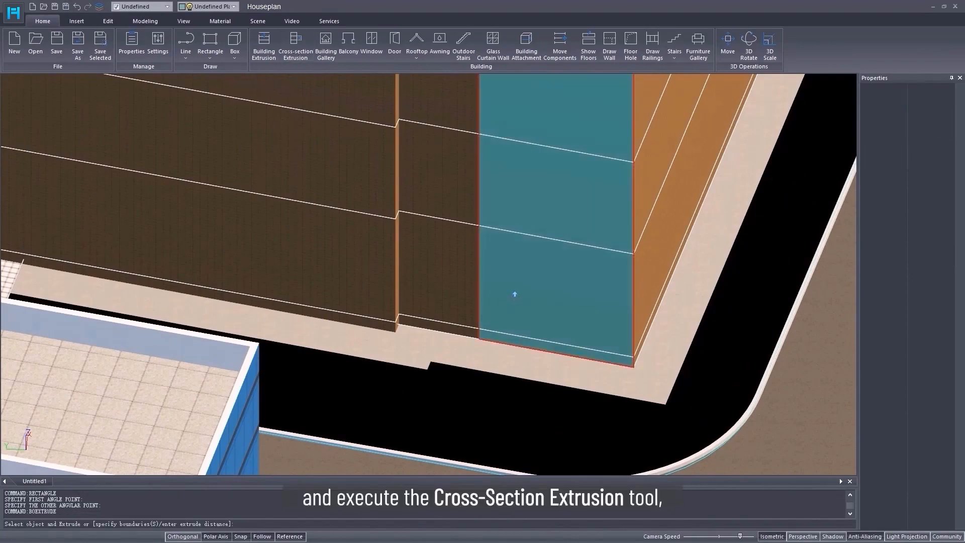
type("-1.84")
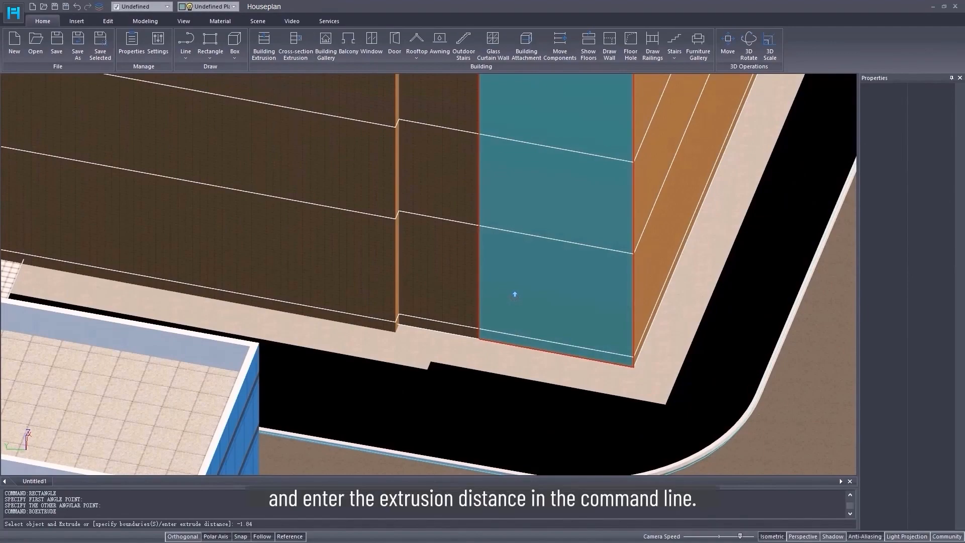
key("Return")
key("Escape")
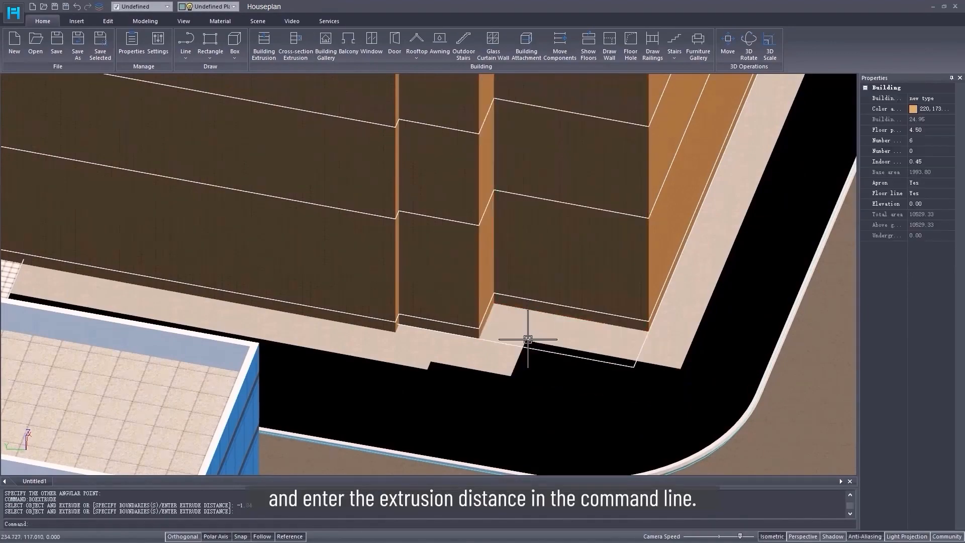
- Select the medical technology building and hide all unselected objects
scroll(529, 338, "down", 6)
middle_click_drag(476, 262, 567, 299)
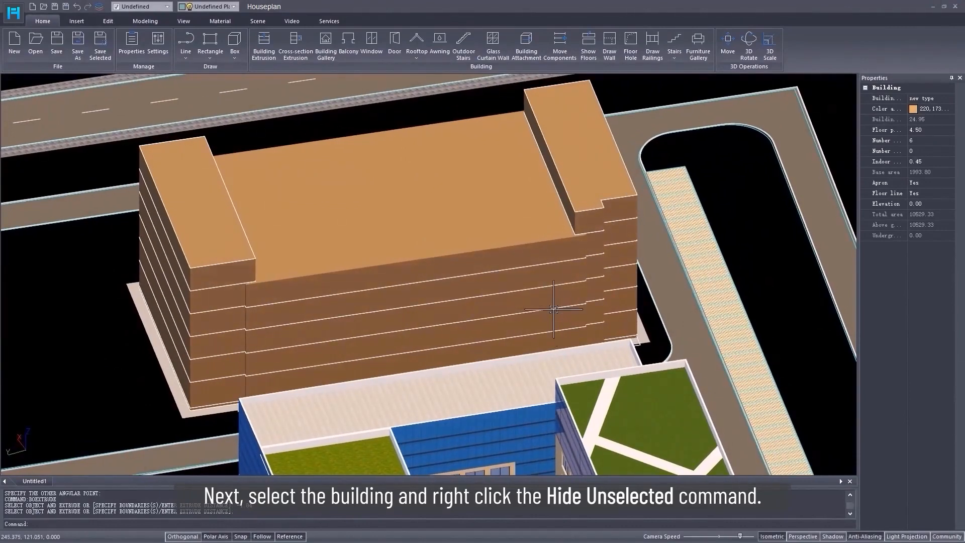
left_click(553, 304)
right_click(538, 295)
left_click(571, 279)
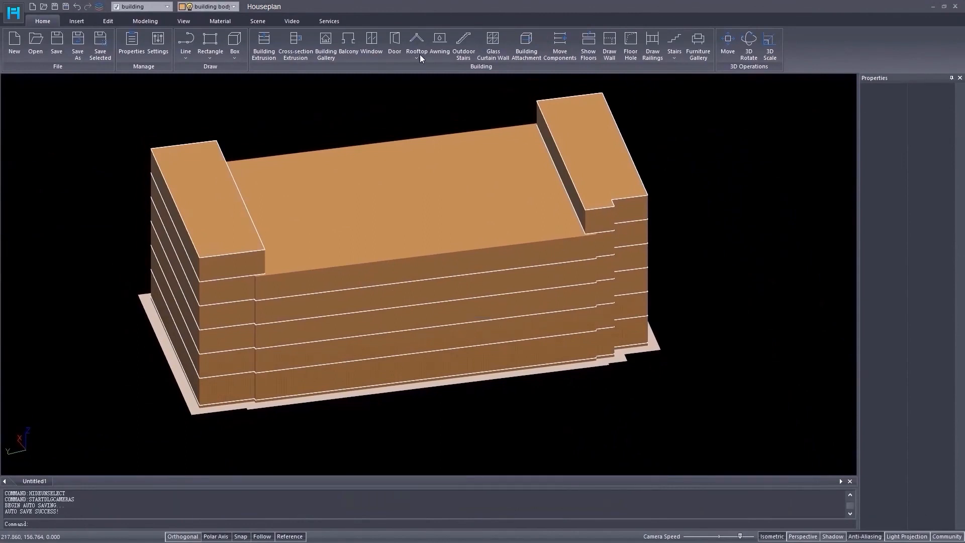
- Configure a flat window of style 8 with width 4.1, height 3.42 and windowsill height 0.33
left_click(370, 54)
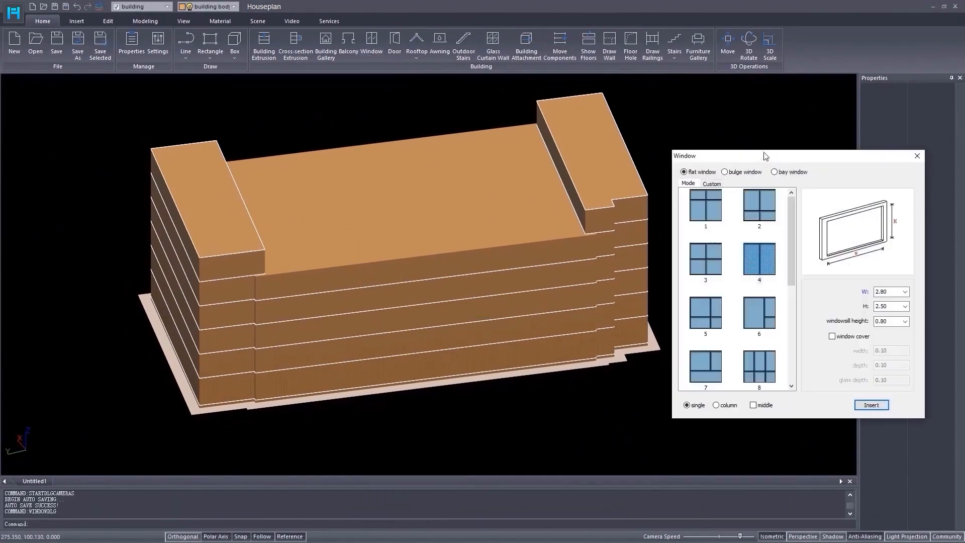
left_click_drag(765, 156, 730, 151)
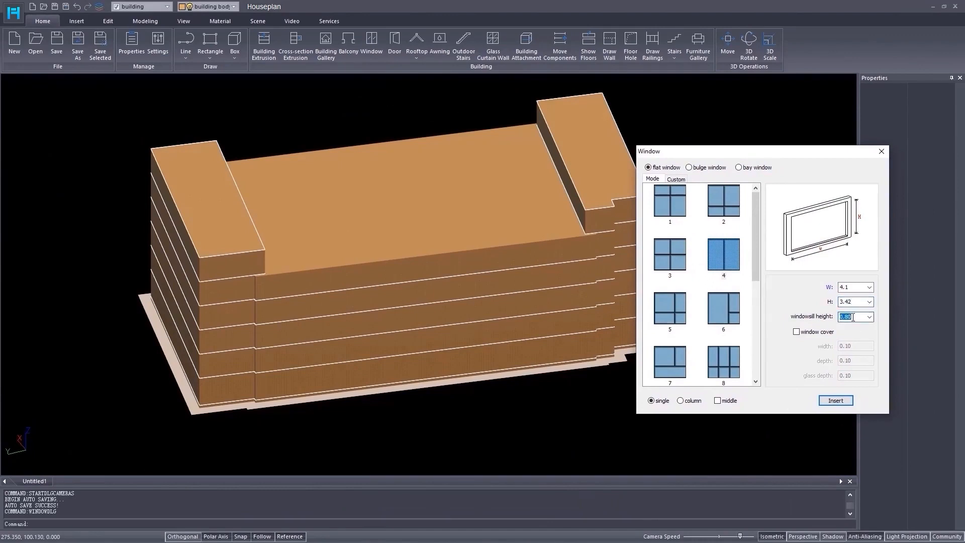
type("33")
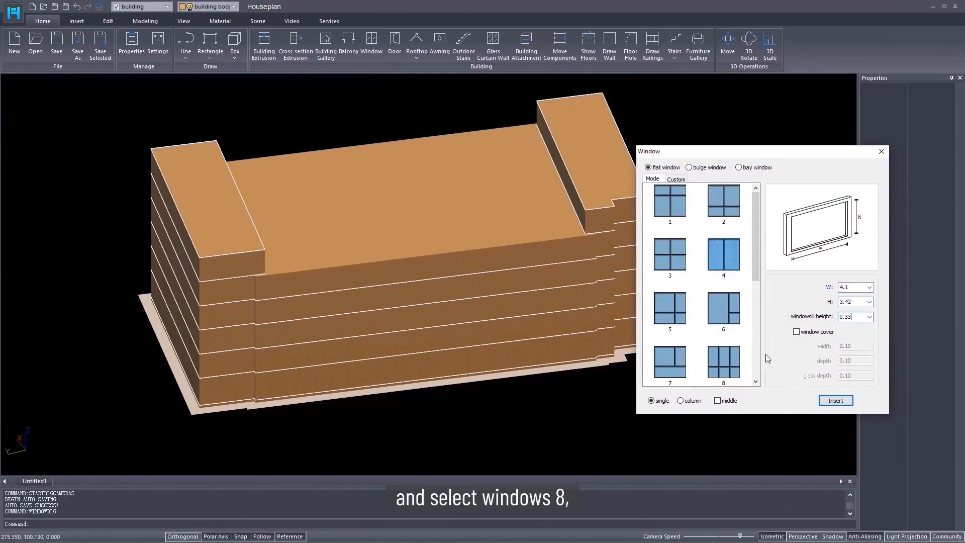
left_click(724, 362)
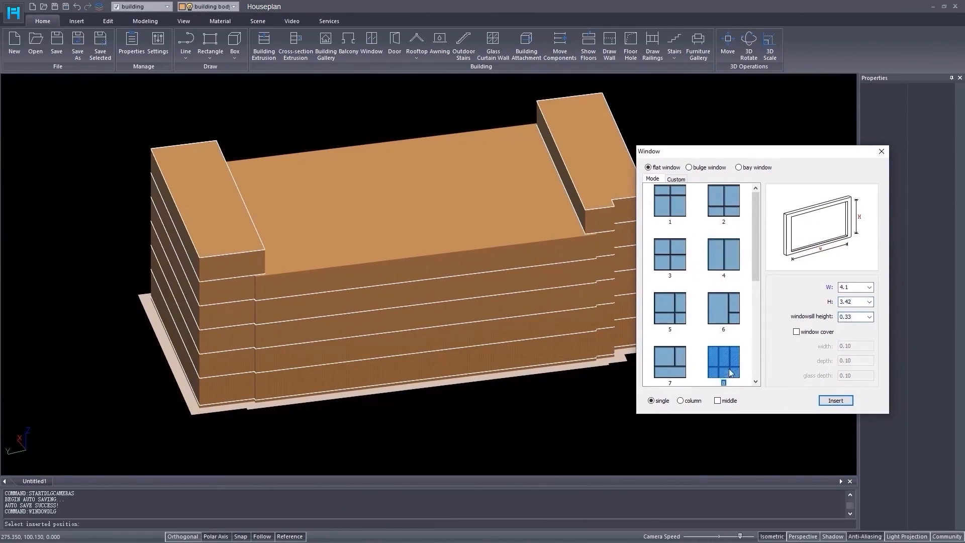
- Insert a column of the configured windows on the long facade at a distance of 3.85 from the wall's end
left_click(839, 403)
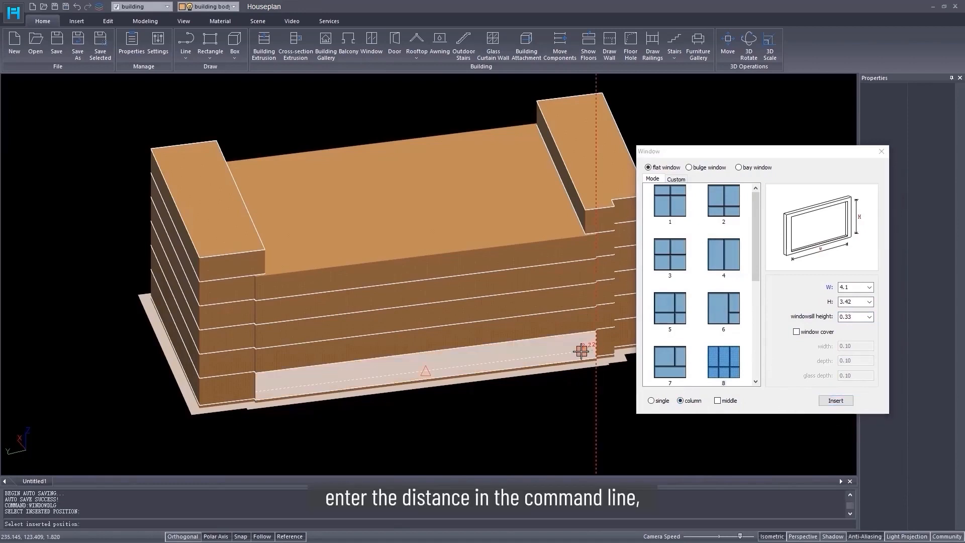
type("3")
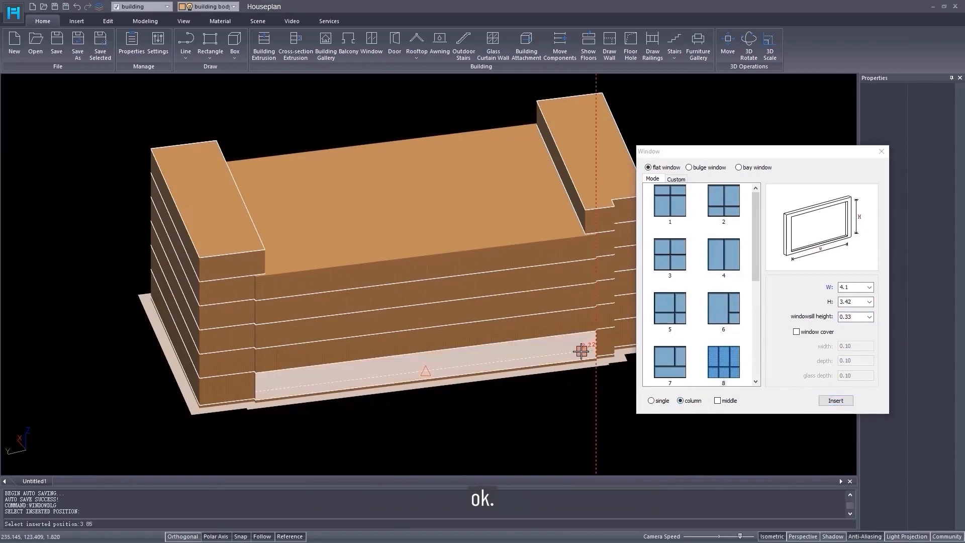
type(".85")
key("Return")
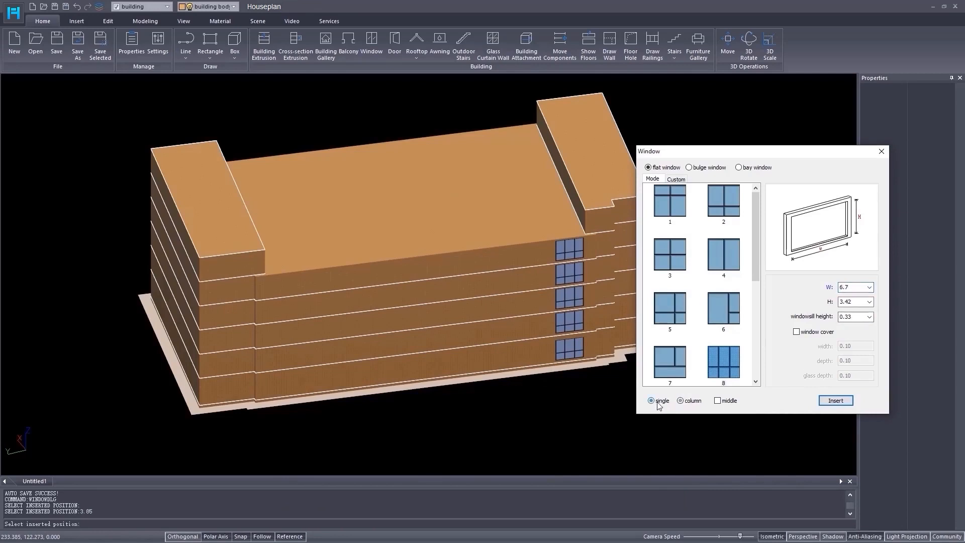
- Insert single windows 6.7 wide along the ground floor of the long facade, spaced 3.95 apart, and finish window placement
left_click(834, 400)
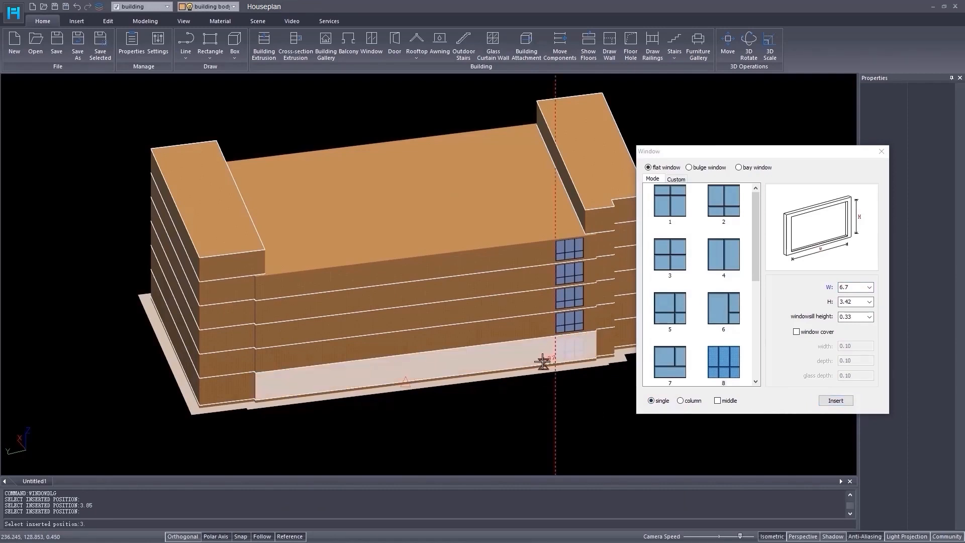
key("Return")
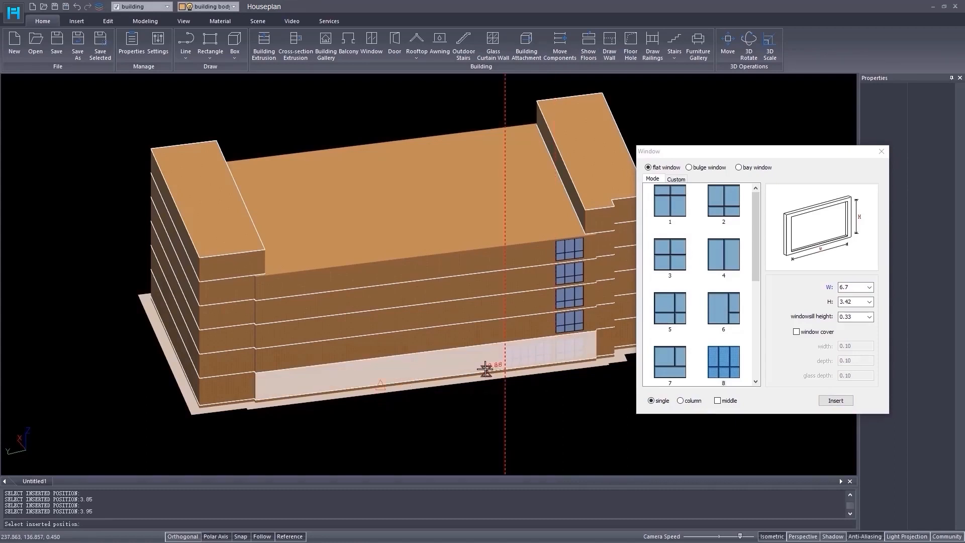
type("3.9")
key("Return")
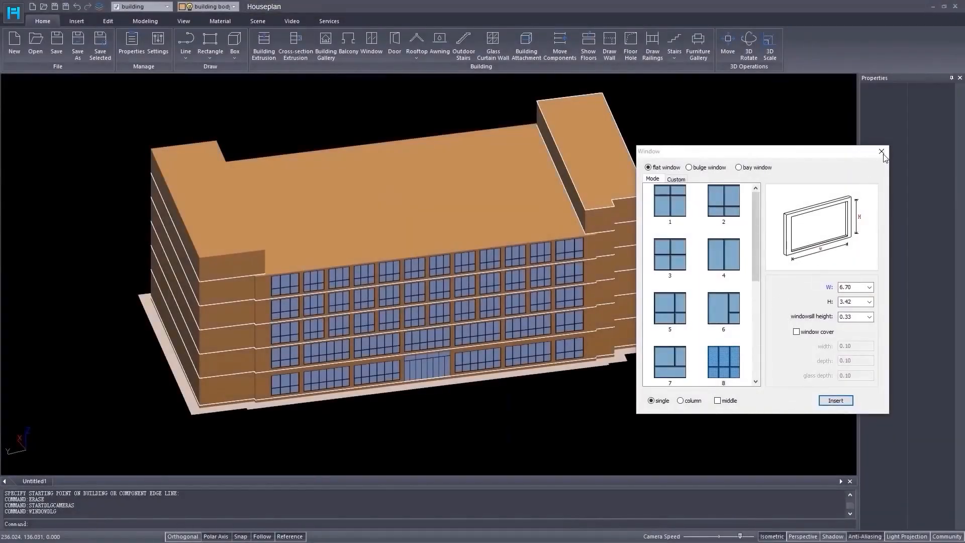
left_click(882, 152)
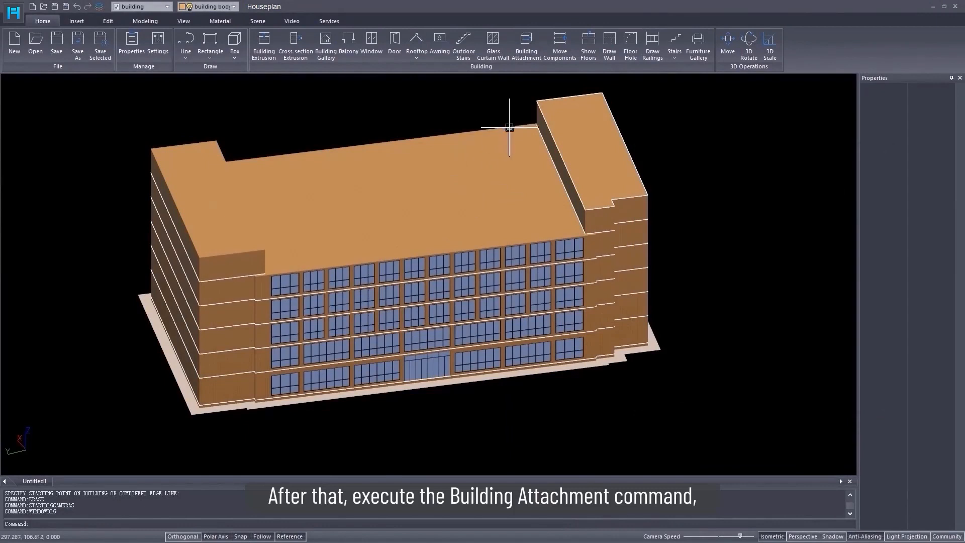
- Set up a column building attachment along edges using Cross-section1 with width 0.4 and height 0.05
left_click(539, 62)
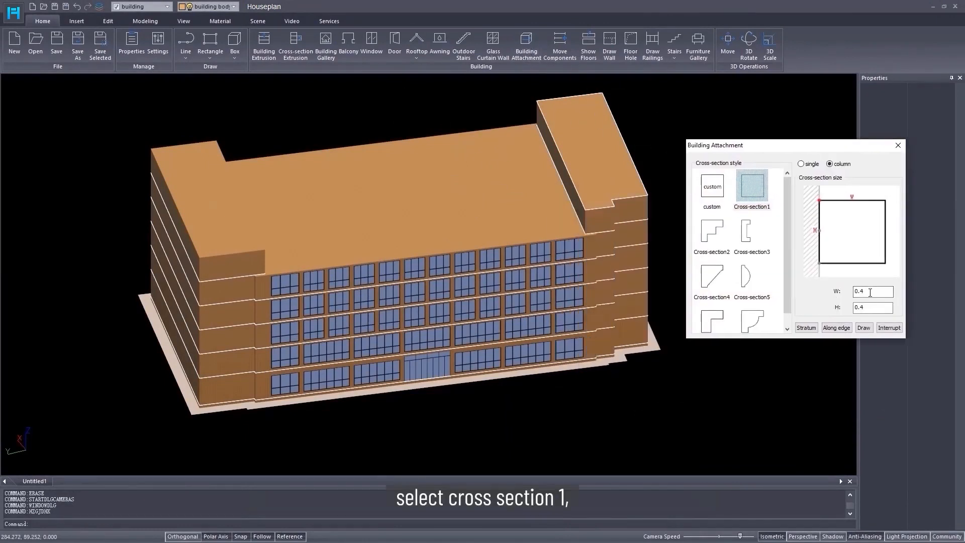
key("Tab")
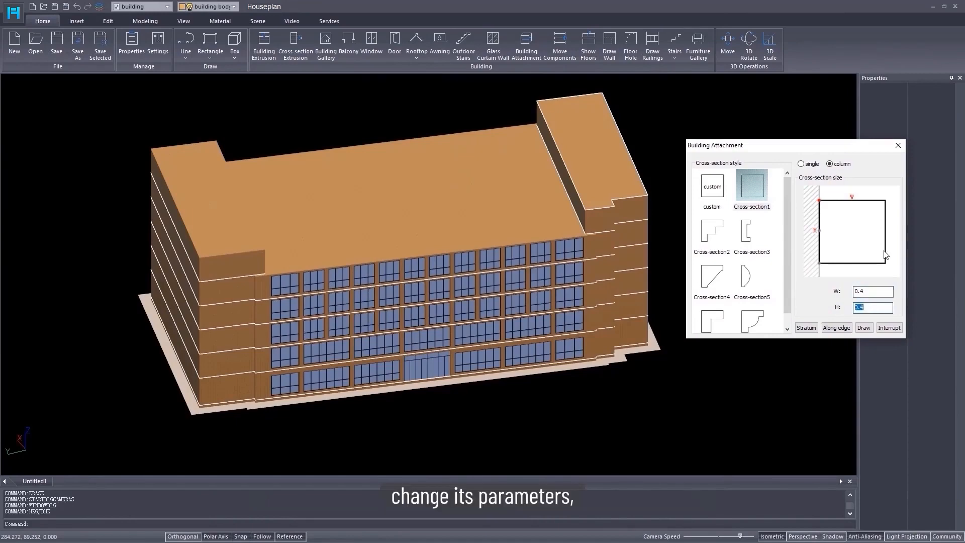
left_click(836, 330)
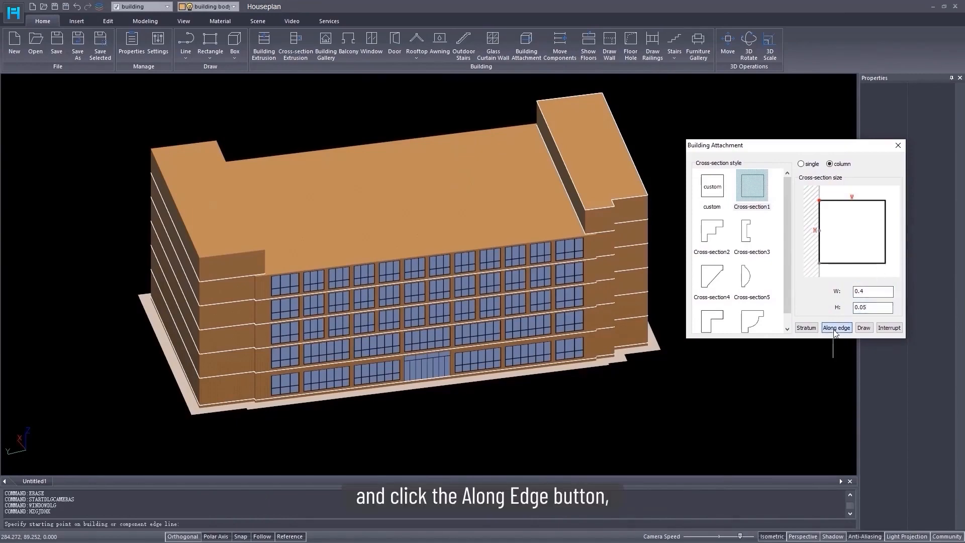
- Trace a building attachment along the lowest floor line from the stepped facade corner around the end wall to the windowed facade's recess, facing outward
middle_click_drag(598, 362, 471, 320)
scroll(472, 320, "up", 5)
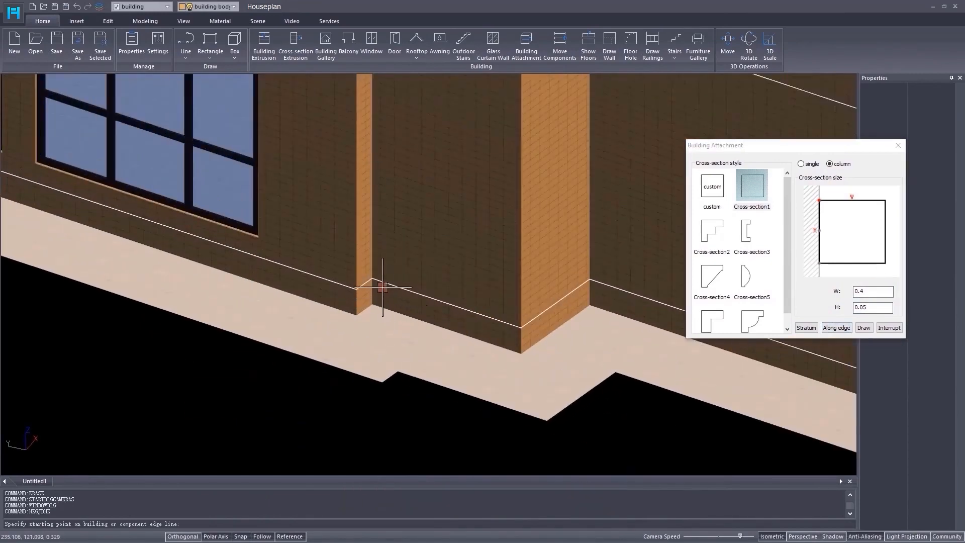
left_click(375, 282)
middle_click_drag(625, 290, 254, 257)
scroll(254, 257, "down", 1)
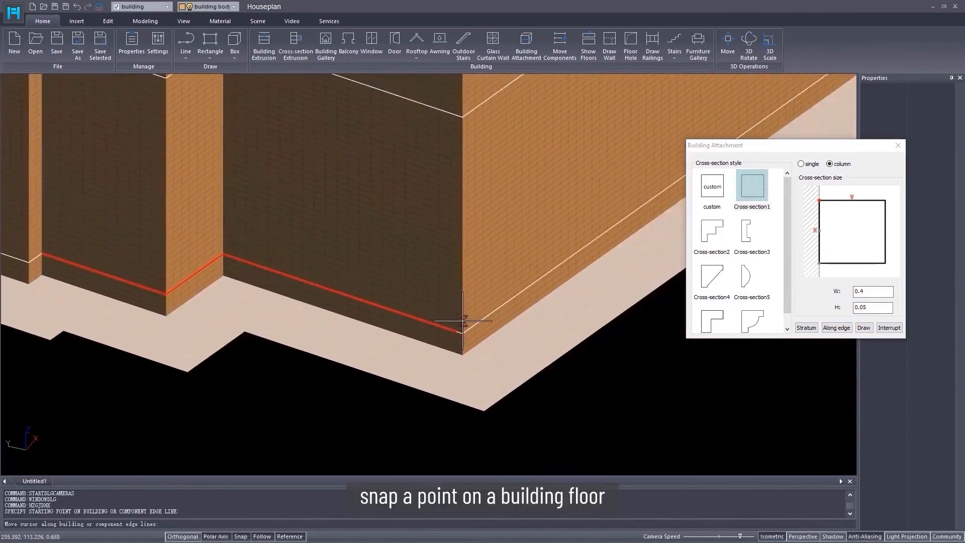
scroll(552, 258, "down", 2)
middle_click_drag(664, 175, 303, 319)
scroll(303, 319, "down", 2)
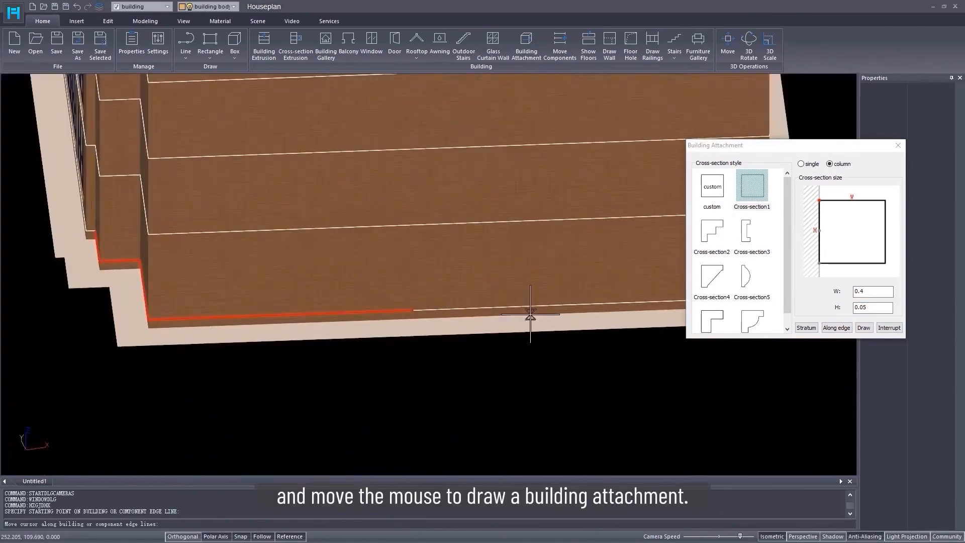
middle_click_drag(535, 318, 351, 338)
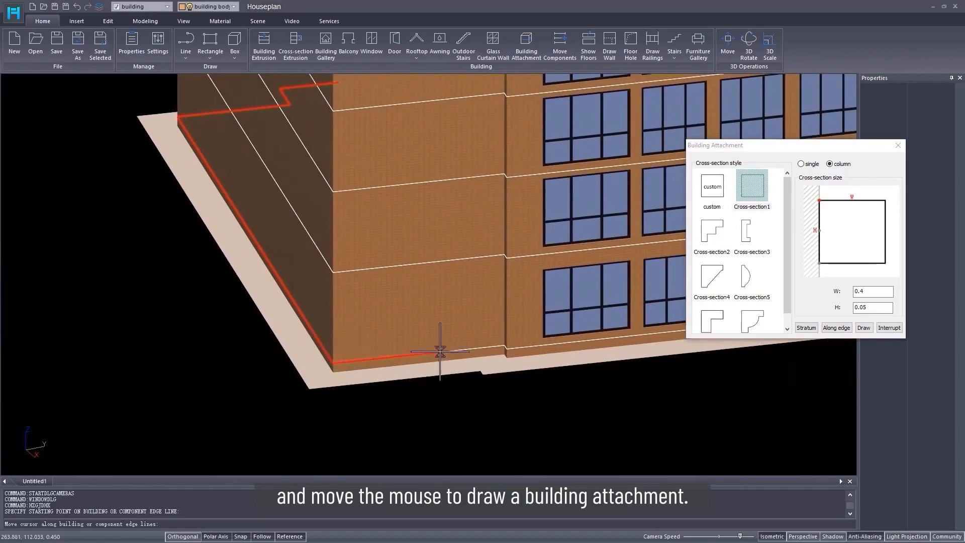
scroll(515, 347, "up", 3)
left_click(542, 344)
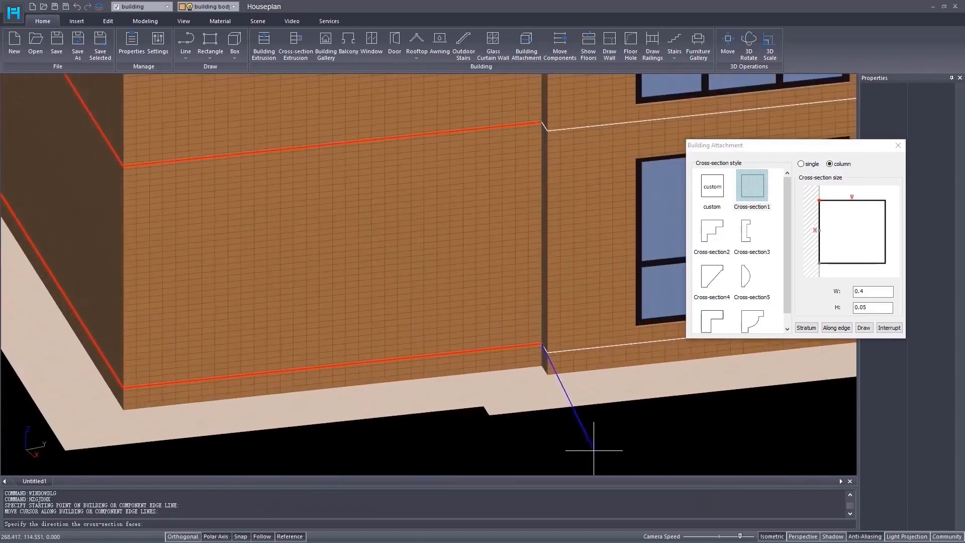
left_click(522, 462)
scroll(477, 384, "down", 6)
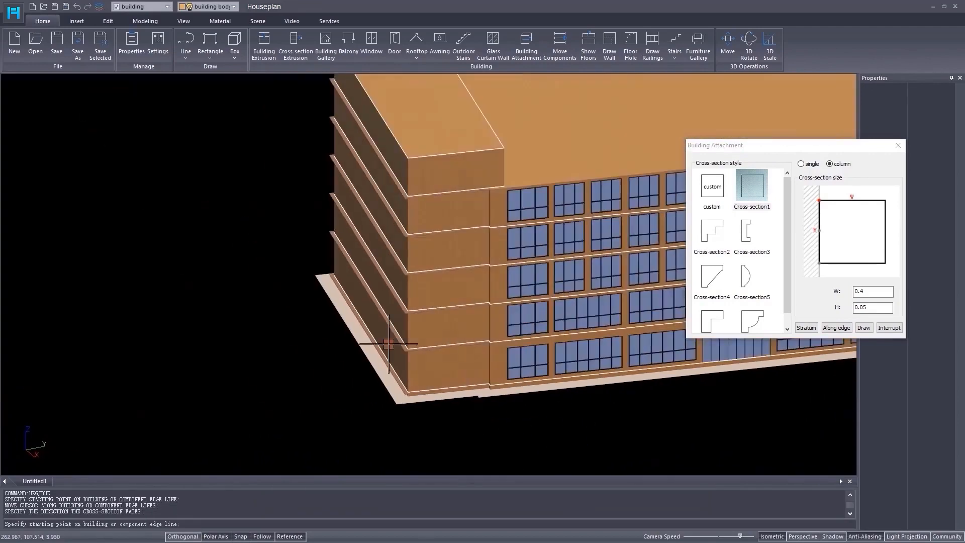
- Add a Stratum attachment around the roof edge of the raised end block with its cross-section facing outward
middle_click_drag(390, 345, 638, 299)
middle_click_drag(271, 236, 319, 253)
scroll(318, 253, "up", 5)
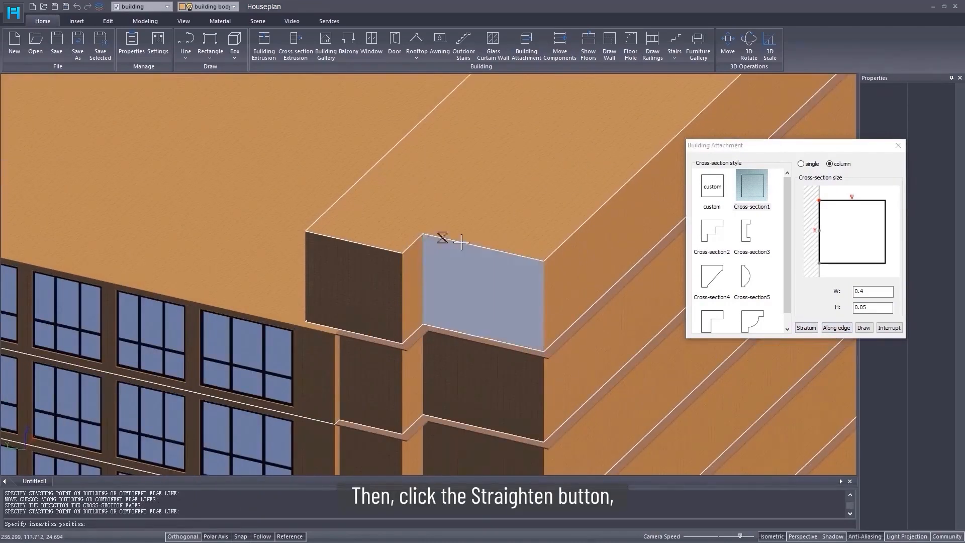
middle_click_drag(483, 234, 500, 271)
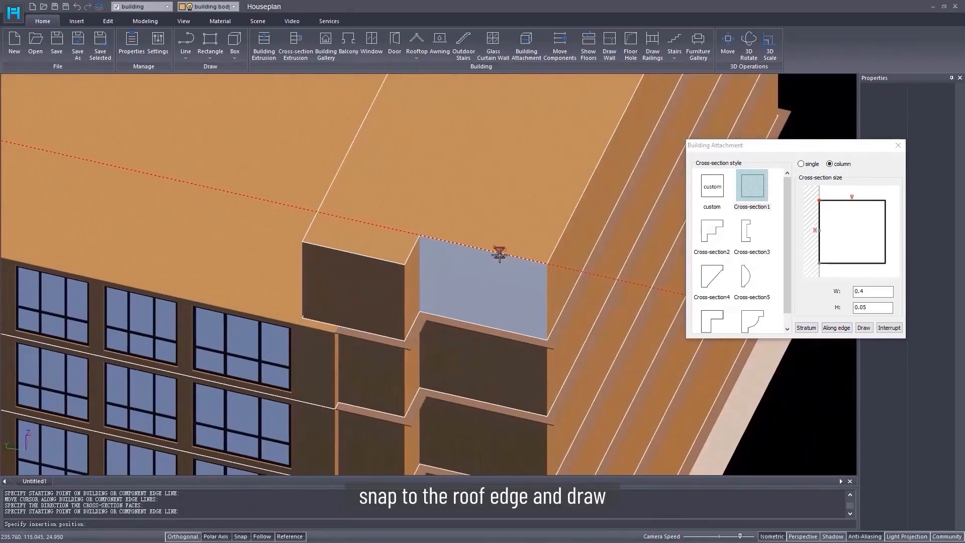
left_click(500, 254)
left_click(505, 324)
scroll(459, 300, "down", 2)
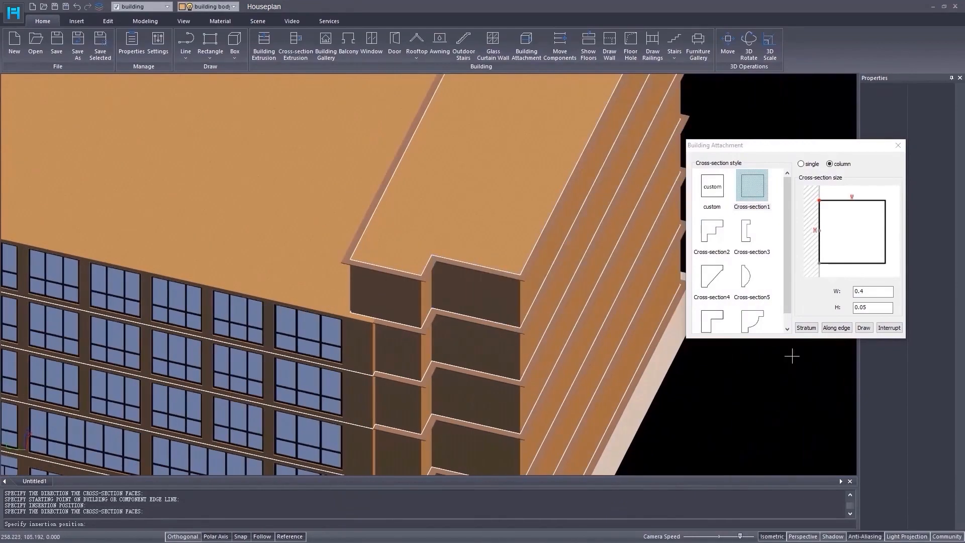
- Start a free-drawn building attachment just below the end block's roof edge, tracing its path across the stepped facade walls
left_click(864, 327)
scroll(416, 347, "up", 4)
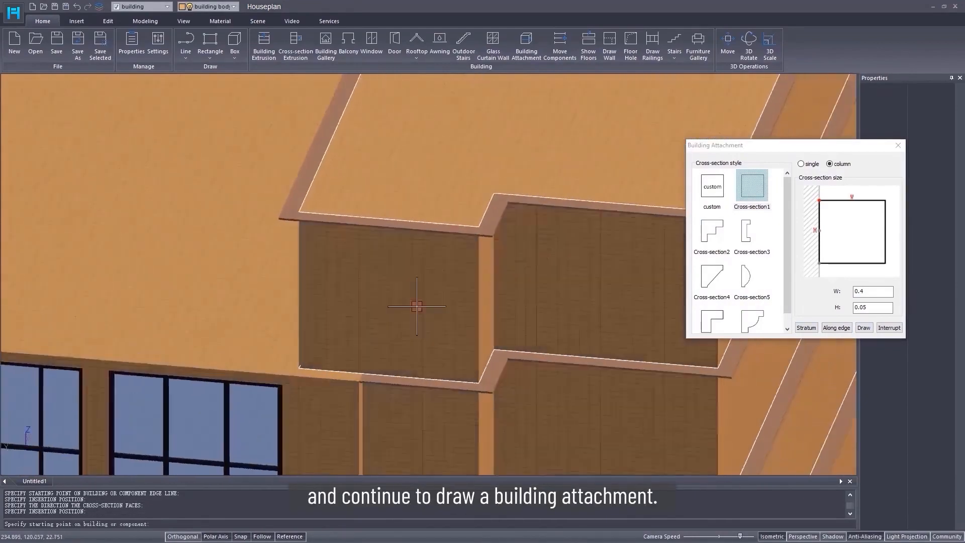
scroll(382, 289, "up", 4)
middle_click_drag(217, 226, 199, 248)
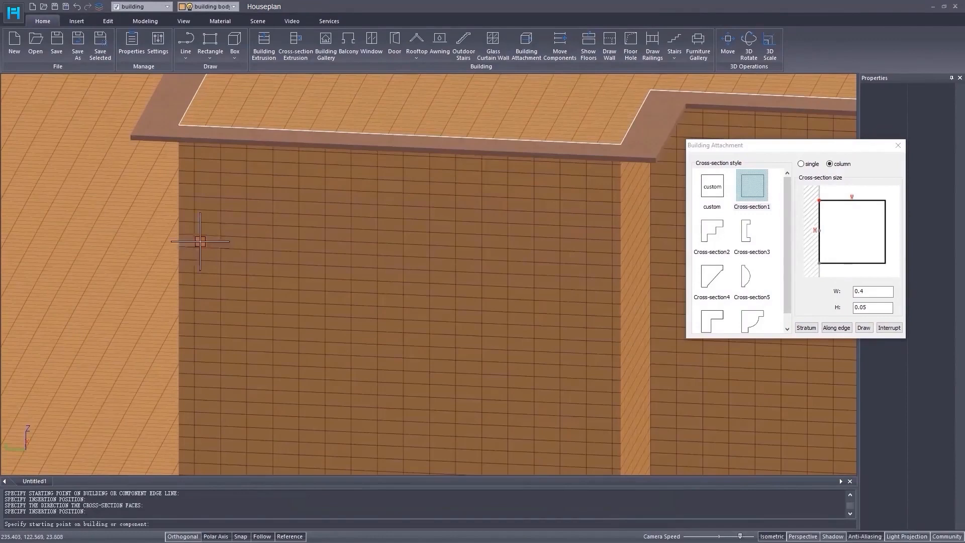
left_click(179, 221)
left_click(620, 239)
middle_click_drag(620, 238, 402, 315)
middle_click_drag(471, 262, 320, 329)
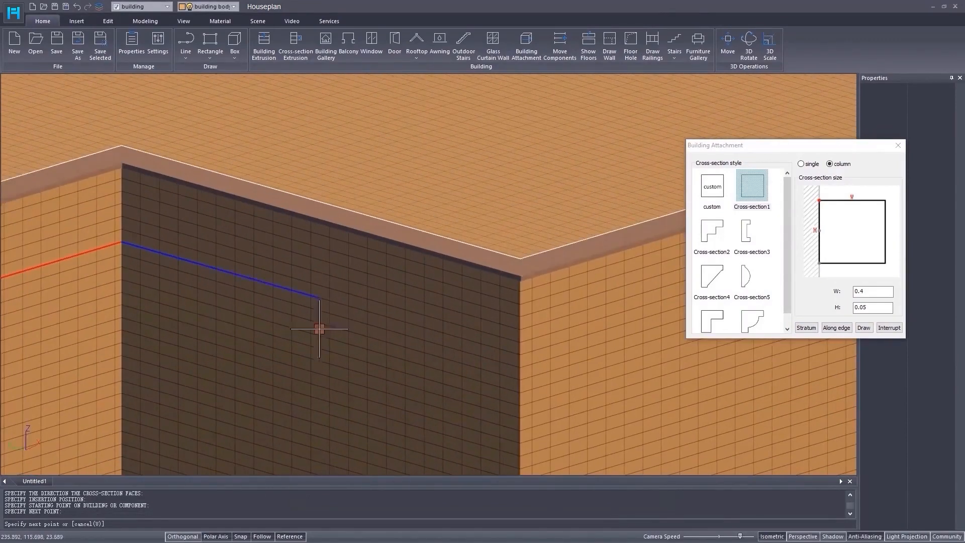
left_click(520, 351)
- Continue the attachment path around the end block's remaining walls below the roof edge and finish it with the cross-section facing outward
middle_click_drag(538, 351, 170, 315)
scroll(379, 294, "up", 3)
left_click(379, 284)
scroll(383, 319, "down", 3)
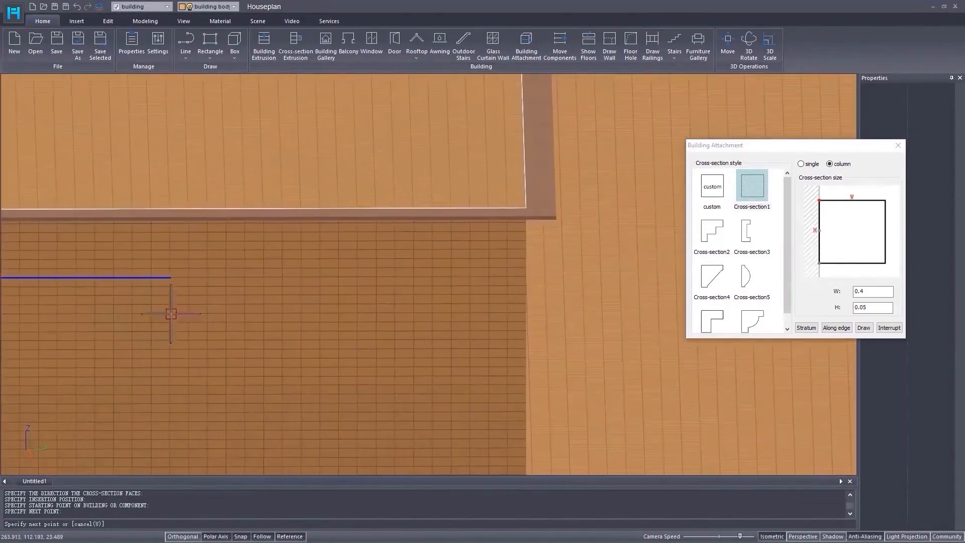
middle_click_drag(507, 286, 441, 291)
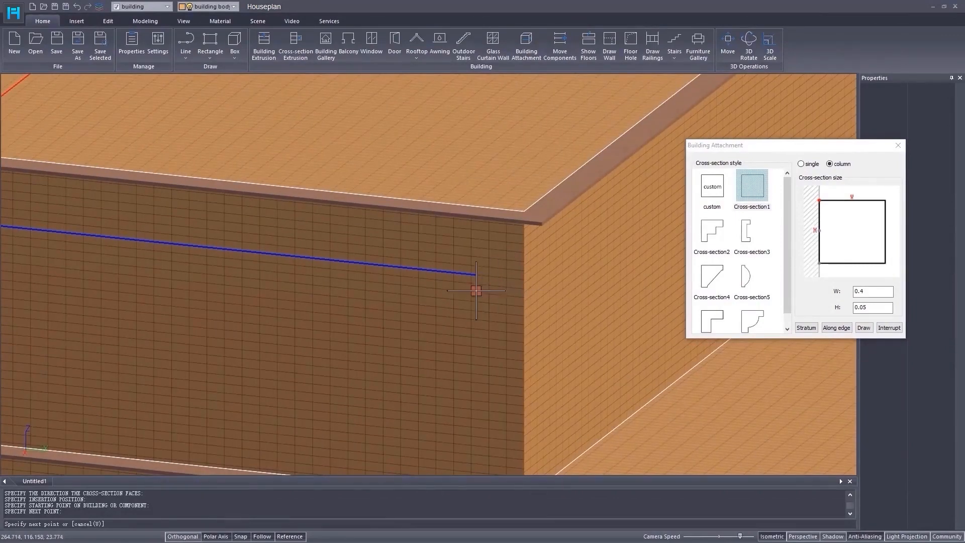
left_click(525, 281)
middle_click_drag(403, 334, 506, 334)
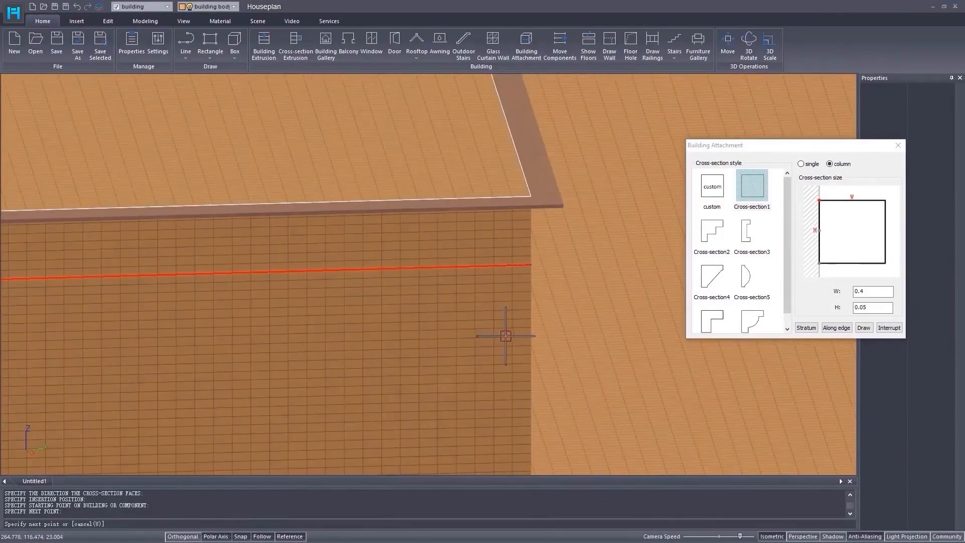
right_click(551, 374)
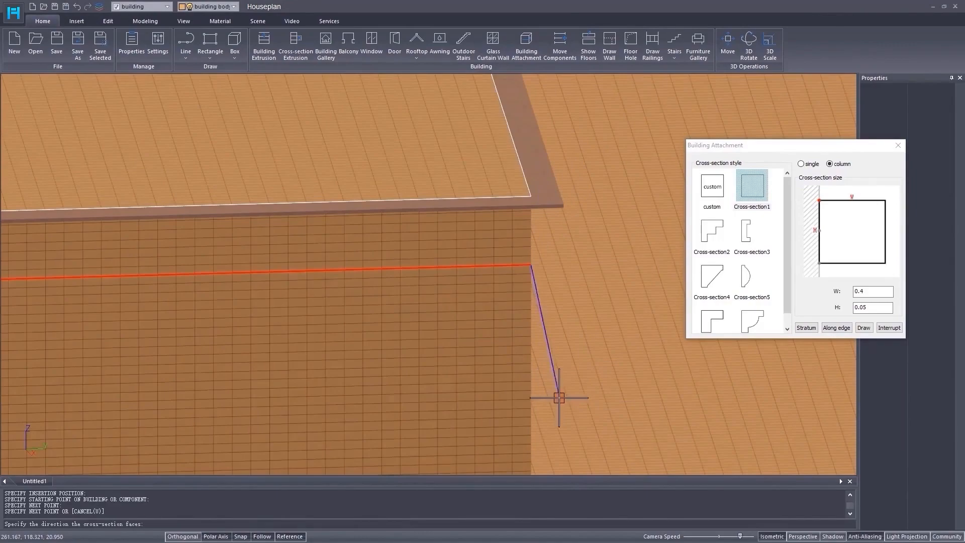
left_click(582, 407)
scroll(417, 366, "down", 5)
middle_click_drag(239, 334, 513, 312)
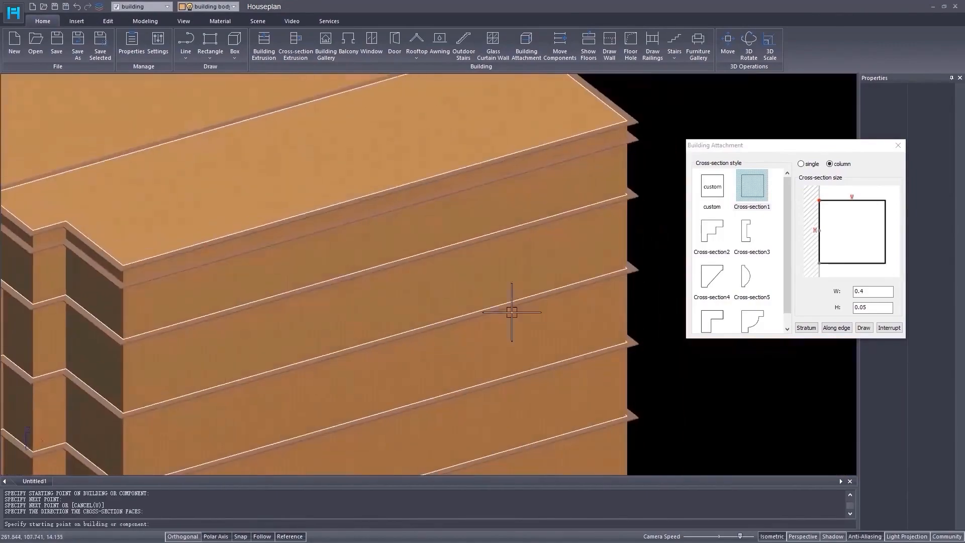
- Draw a column attachment straight across the long blank end wall, midway between two floor lines, with the cross-section facing outward
scroll(512, 312, "down", 5)
scroll(385, 260, "up", 5)
middle_click_drag(385, 260, 303, 173)
middle_click_drag(344, 331, 366, 328)
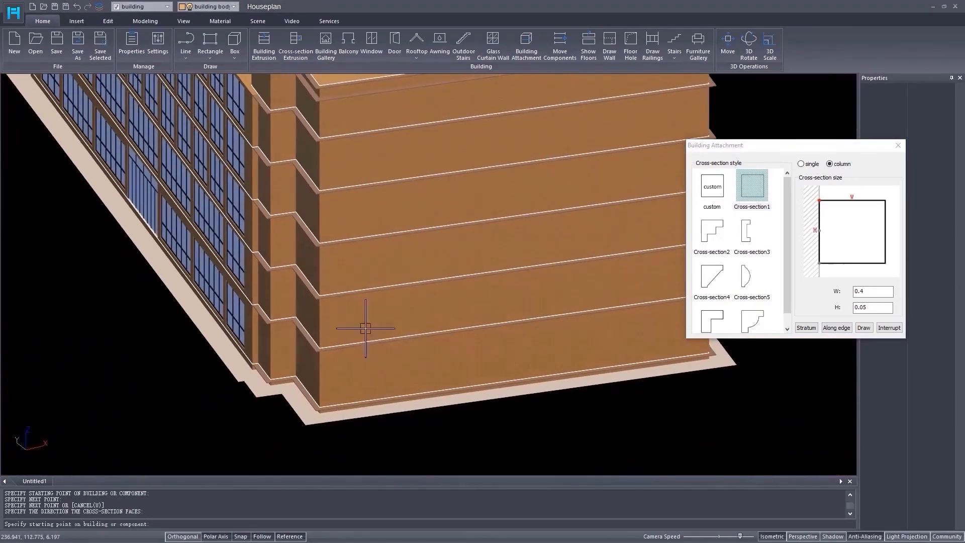
left_click(868, 330)
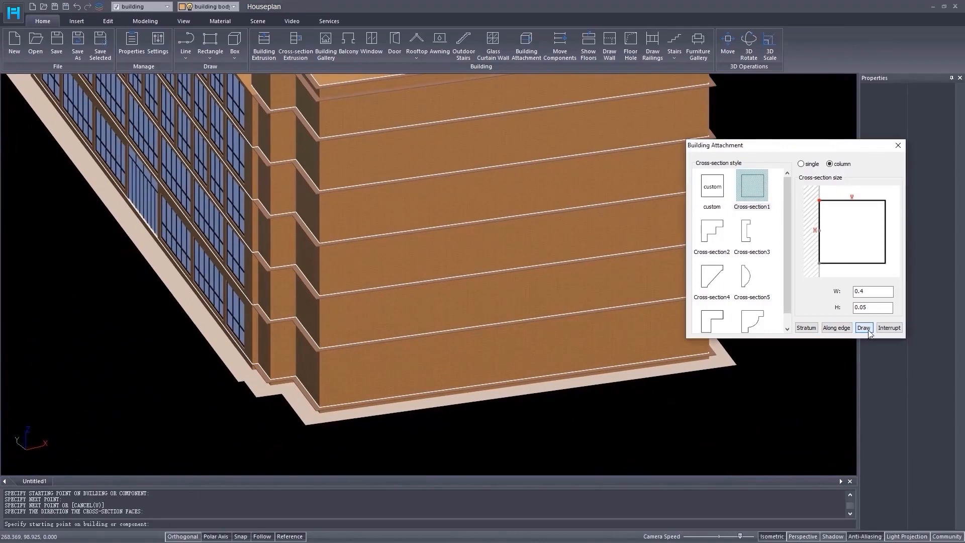
scroll(327, 382, "up", 6)
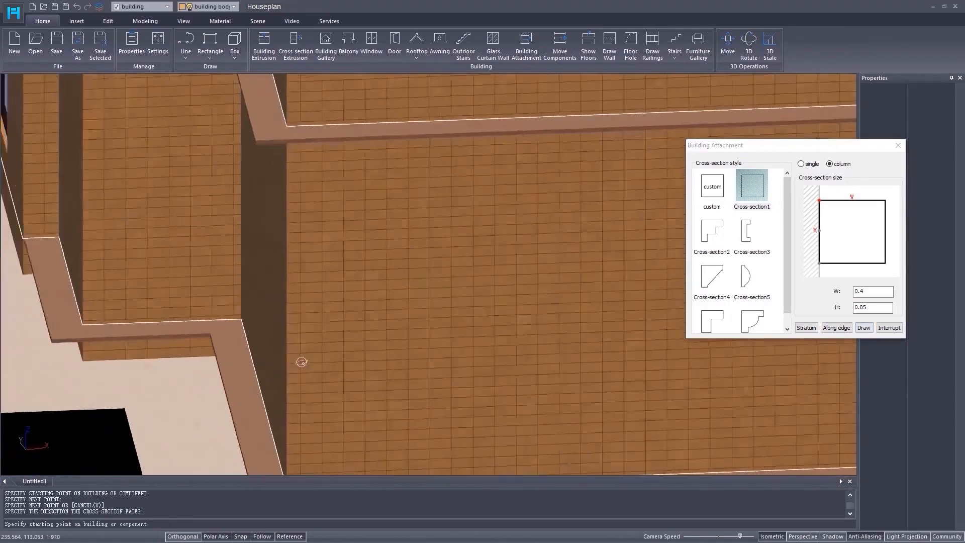
scroll(302, 357, "down", 4)
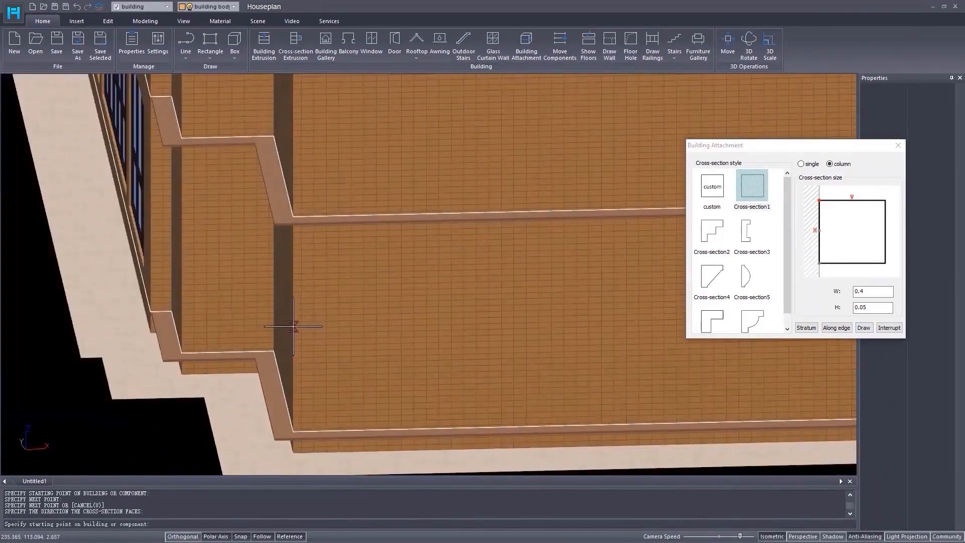
left_click(293, 326)
scroll(238, 334, "down", 4)
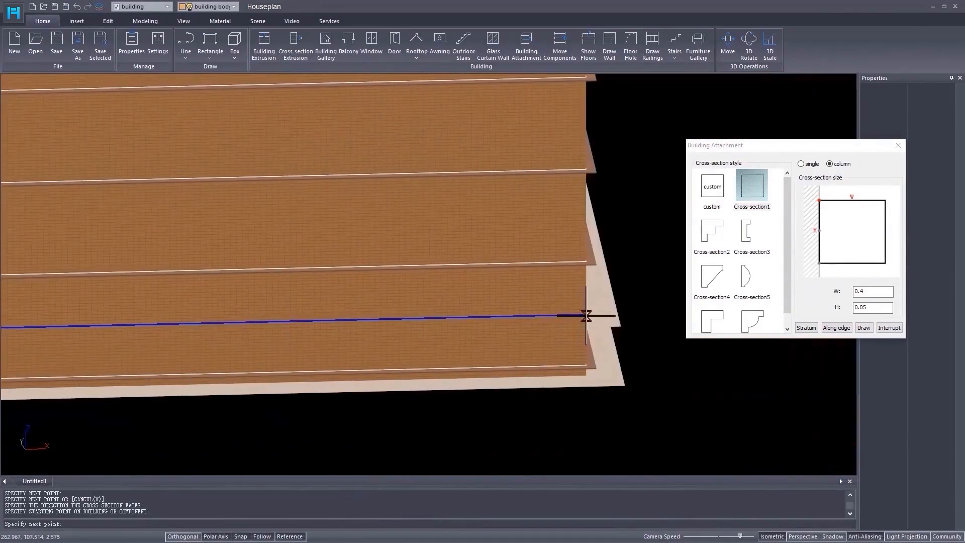
left_click(586, 315)
right_click(634, 371)
left_click(650, 422)
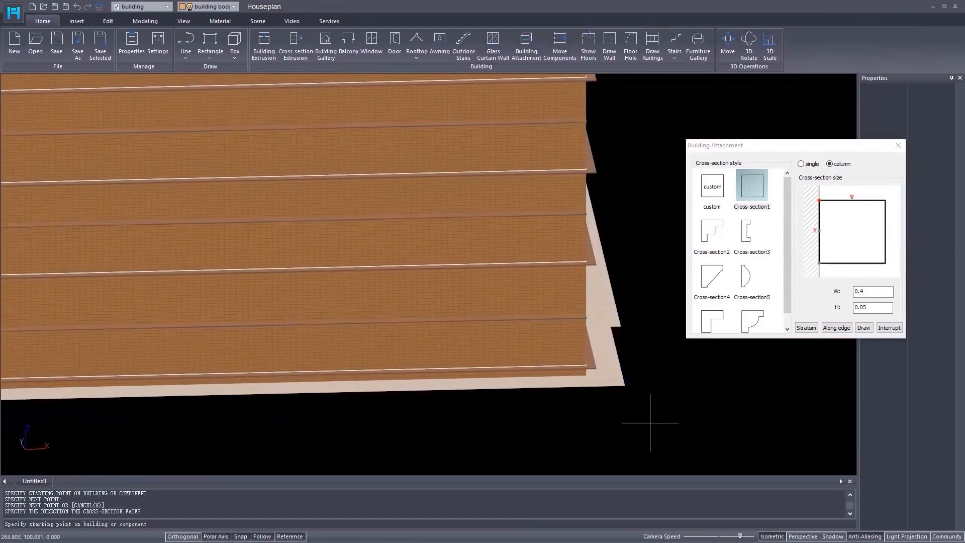
- Finish placing building attachments and close the Building Attachment settings
scroll(383, 338, "down", 8)
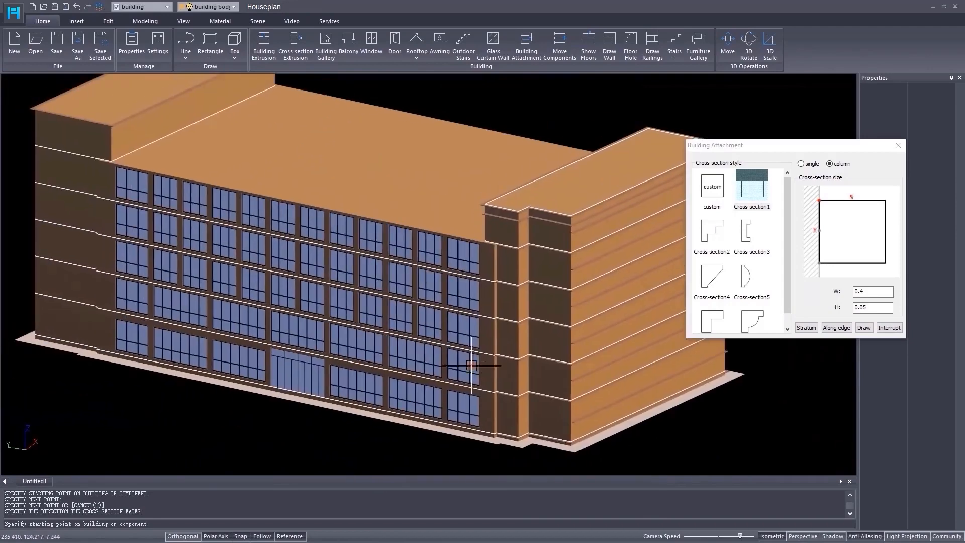
scroll(471, 365, "down", 5)
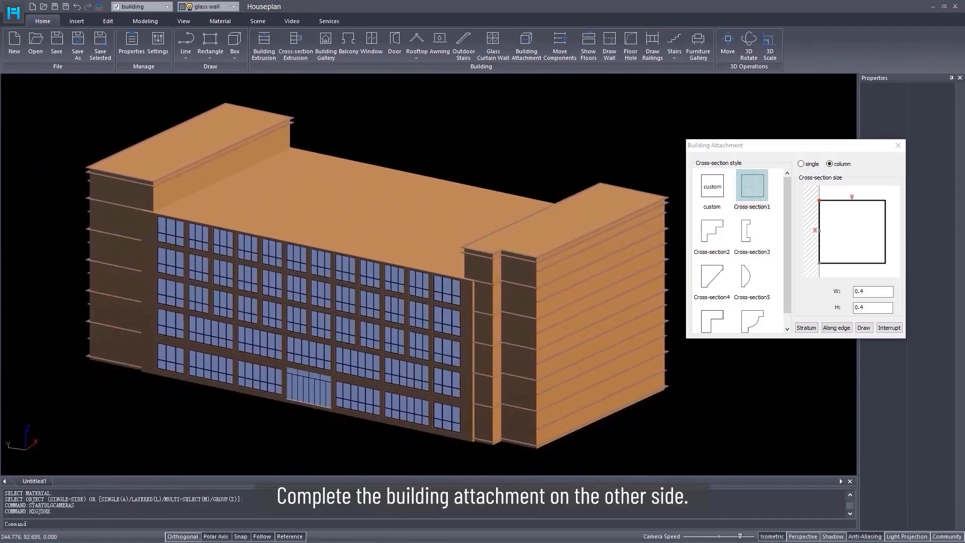
left_click(897, 145)
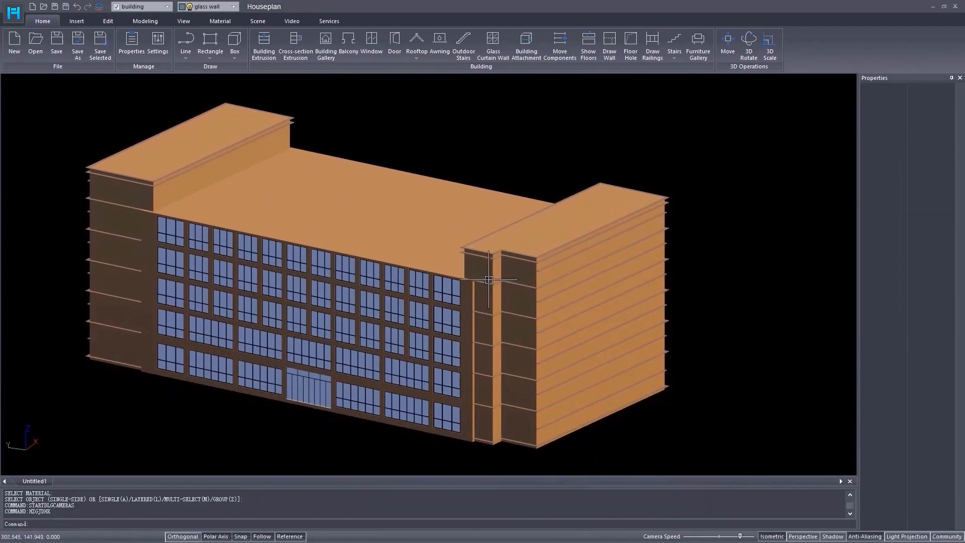
- Start a box solid with its first corner at the roof edge above the windowed facade, beside the end block
middle_click_drag(403, 319, 500, 323, "shift")
middle_click_drag(326, 338, 477, 355)
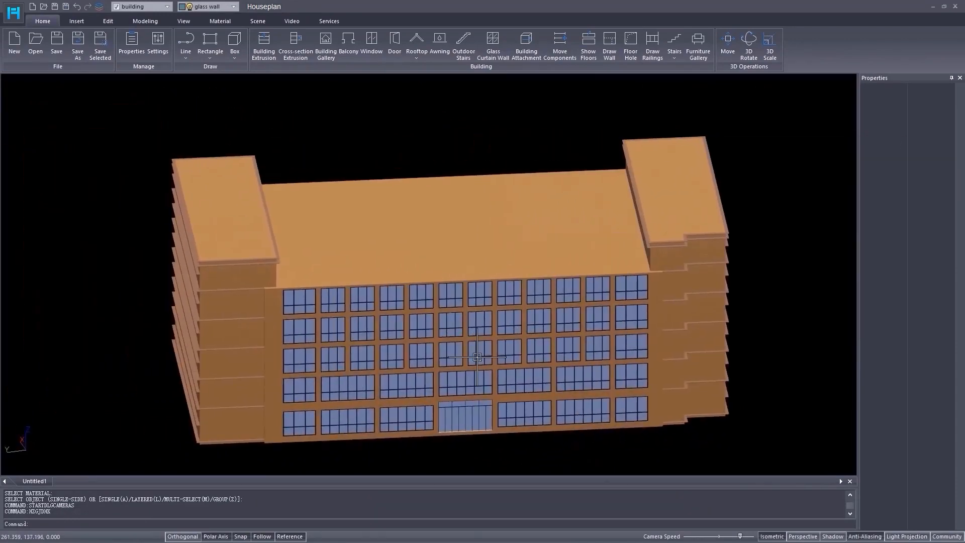
left_click(234, 58)
left_click(239, 79)
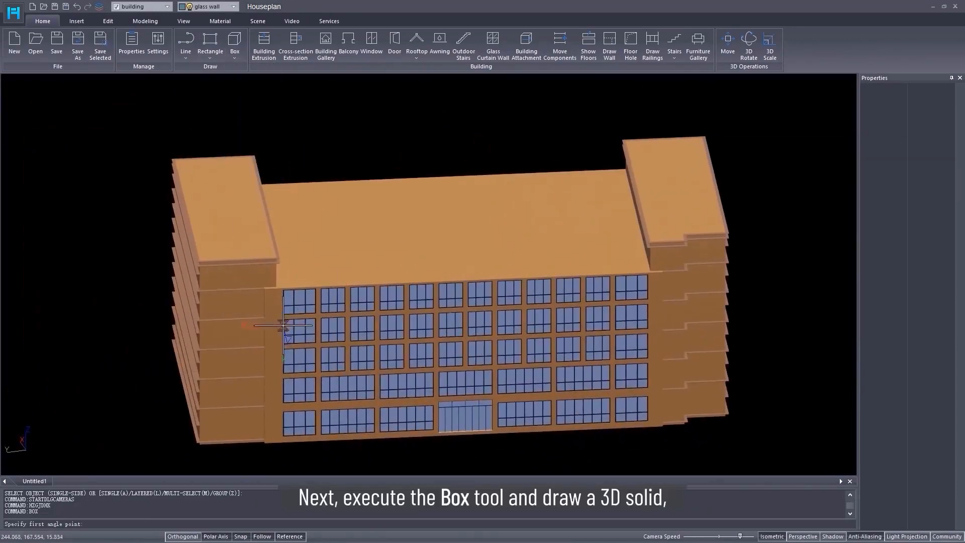
scroll(261, 293, "up", 5)
scroll(261, 294, "up", 3)
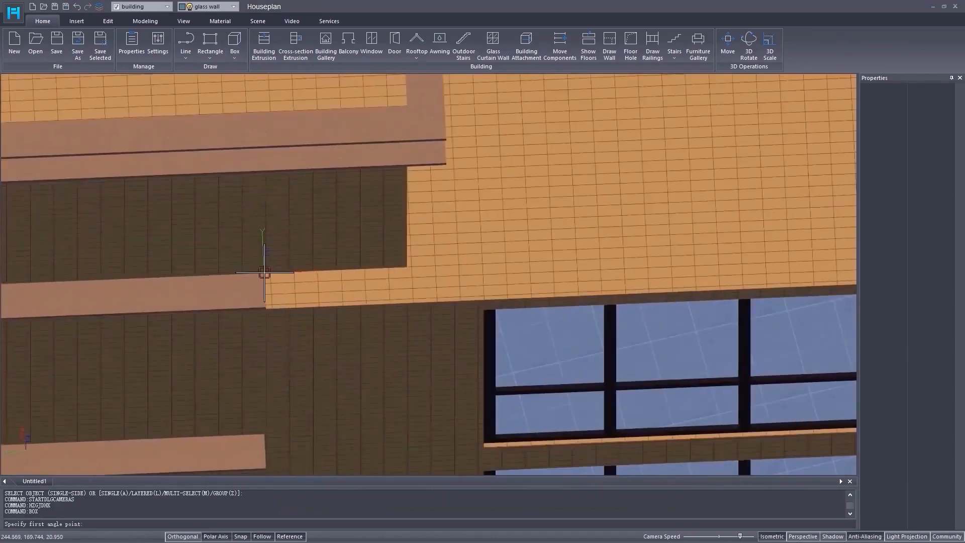
left_click(269, 289)
- Complete the box along the full top of the windowed facade to the opposite recess corner with a height of 2.17
scroll(411, 302, "down", 2)
scroll(411, 302, "down", 3)
middle_click_drag(538, 300, 172, 305)
scroll(166, 291, "down", 2)
scroll(369, 294, "up", 5)
scroll(363, 295, "up", 1)
left_click(422, 268)
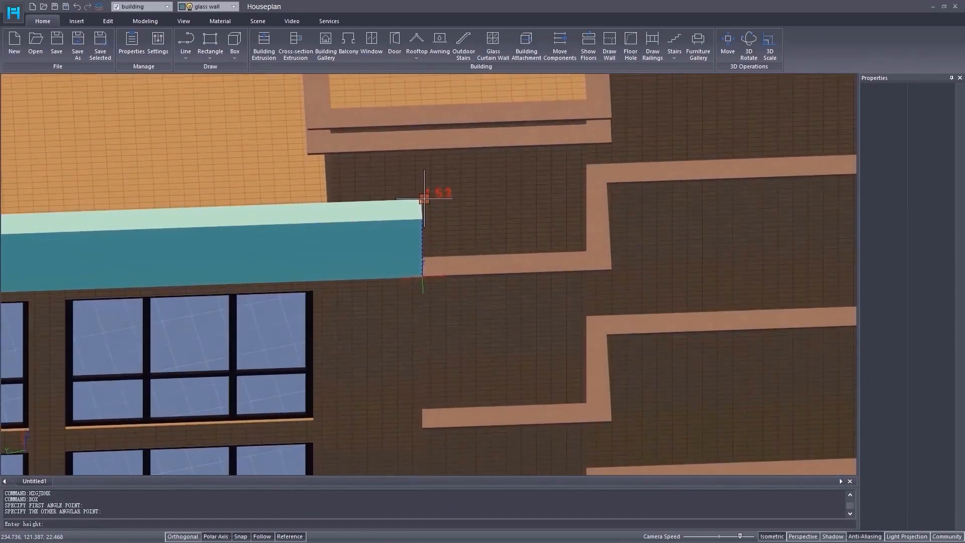
key("Return")
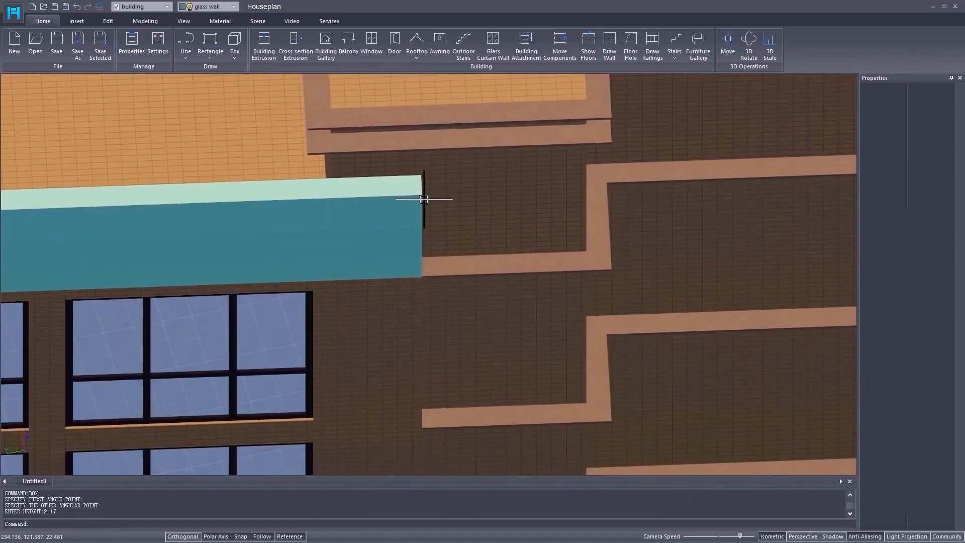
- Draw a rectangle about 4.04 by 0.66 on the box's face, aligned above the first top-floor window, and select it
scroll(472, 280, "down", 3)
middle_click_drag(453, 287, 704, 315)
scroll(392, 317, "down", 3)
middle_click_drag(402, 317, 306, 305)
scroll(196, 324, "up", 4)
scroll(196, 323, "up", 2)
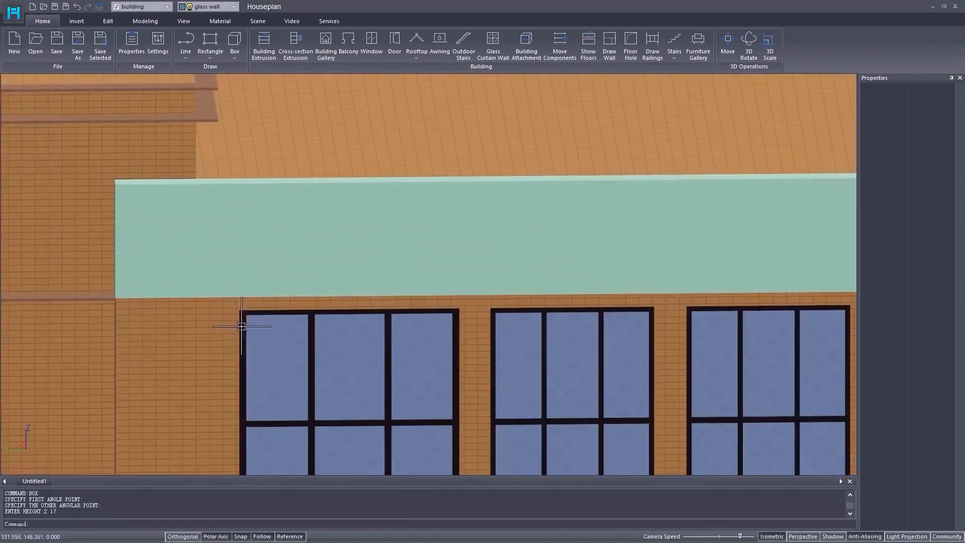
left_click(210, 57)
left_click(215, 76)
scroll(265, 360, "up", 4)
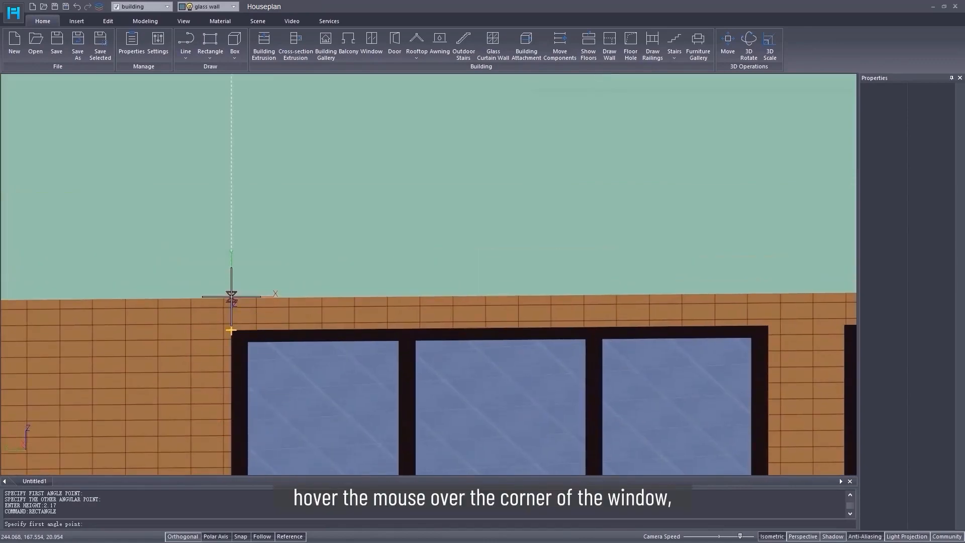
left_click(232, 296)
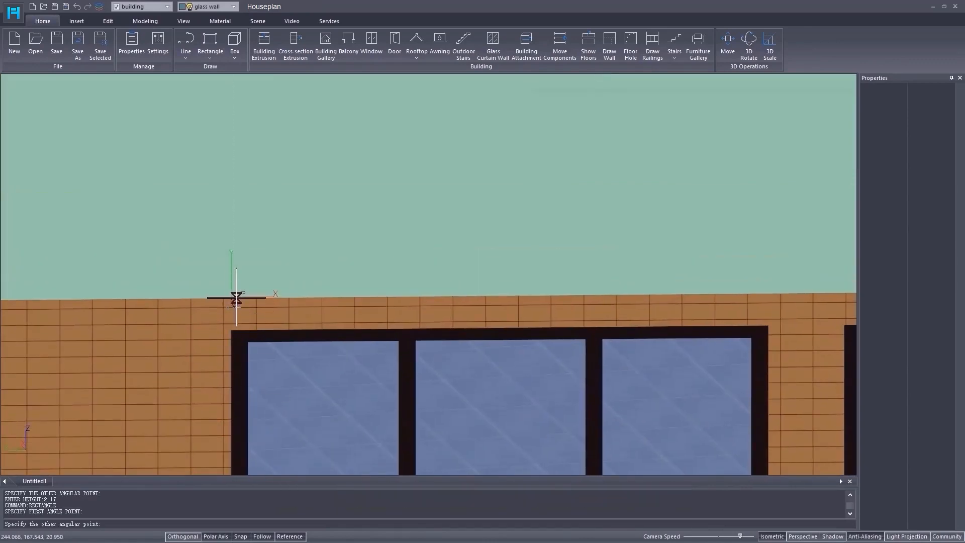
left_click(758, 210)
left_click(751, 251)
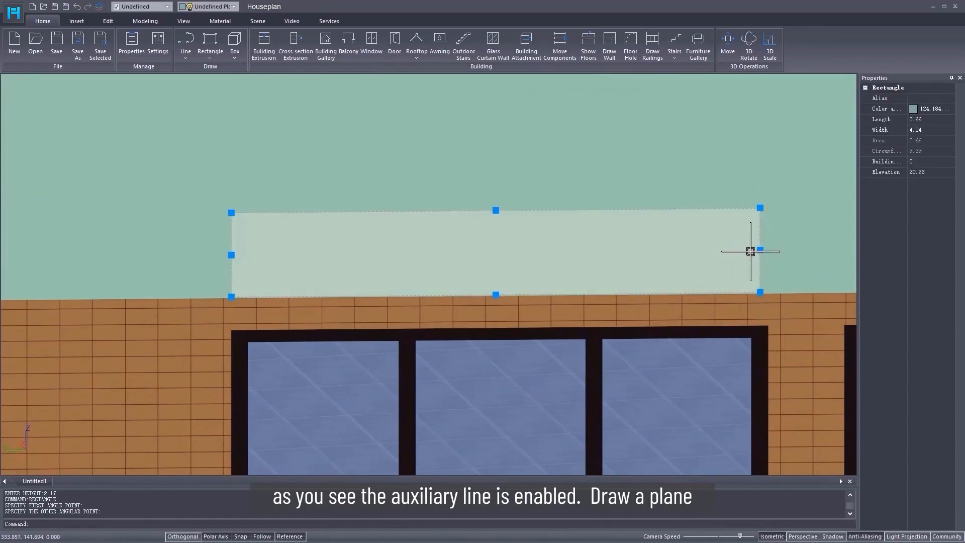
- Stretch the rectangle to a width of 4.10 so it matches the first window, and set its length to 1.5
left_click(751, 251)
left_click(768, 328)
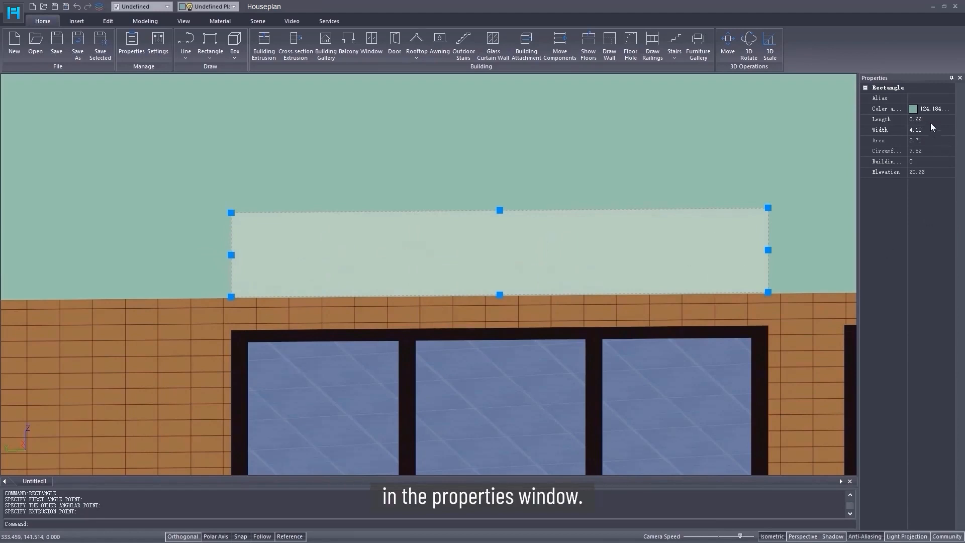
left_click(880, 121)
type("1.5")
key("Return")
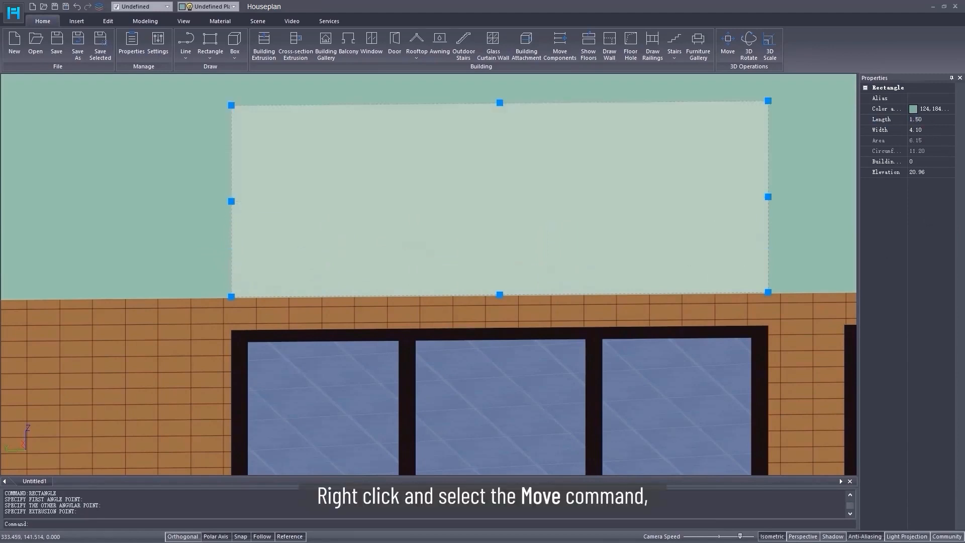
- Move the rectangle straight up by 0.22 from its lower corner
right_click(280, 351)
left_click(284, 285)
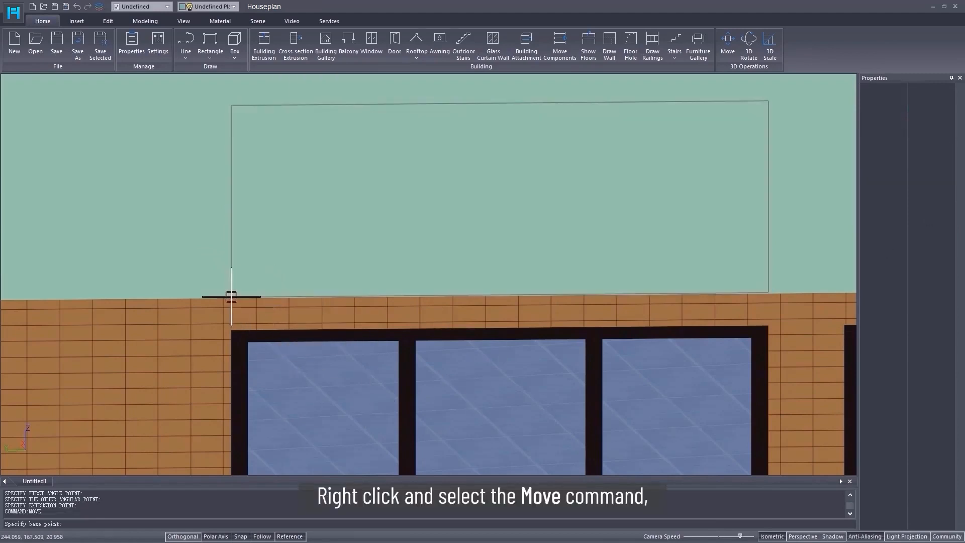
left_click(231, 296)
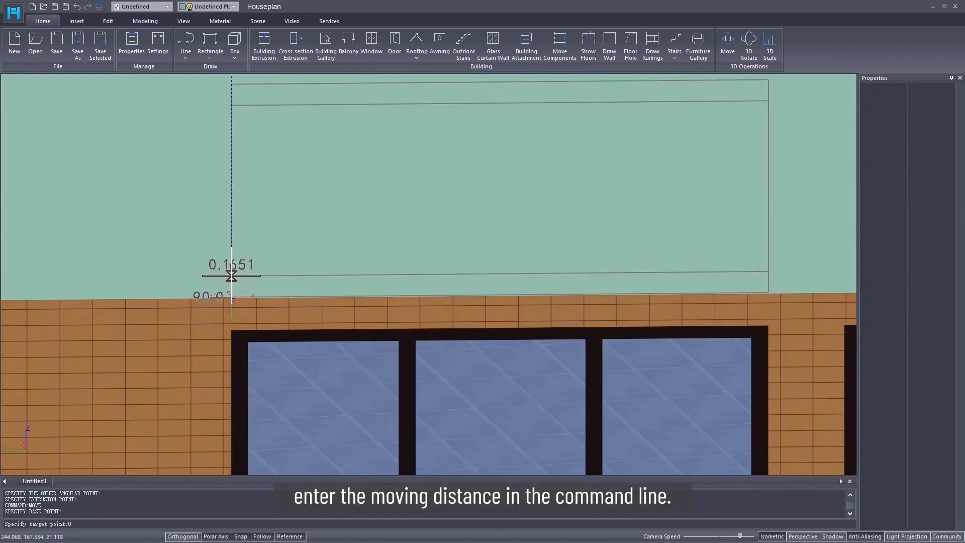
key("Return")
- Copy the rectangle above the second top-floor window and shrink the copy to that window's width of 3.05
scroll(231, 291, "down", 3)
middle_click_drag(232, 292, 165, 324)
left_click(282, 262)
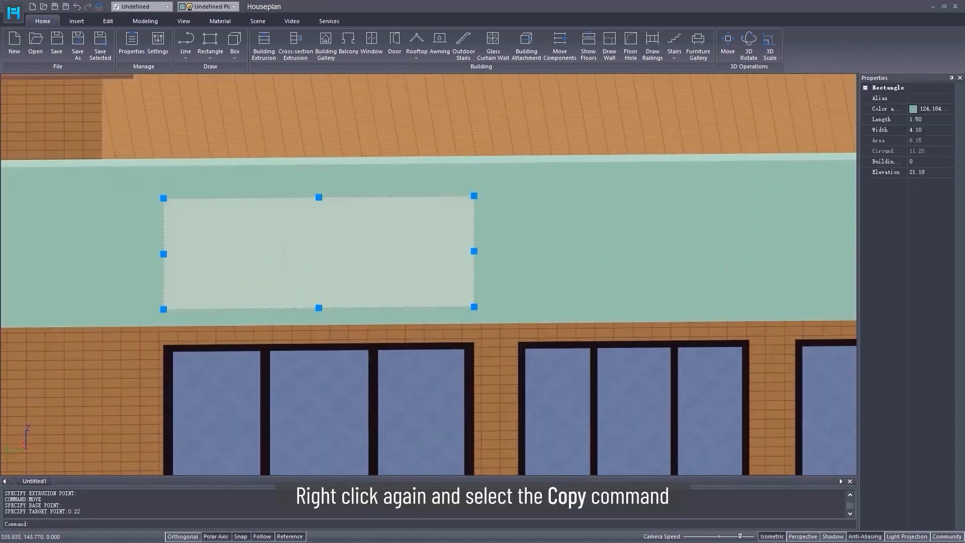
right_click(348, 374)
left_click(377, 296)
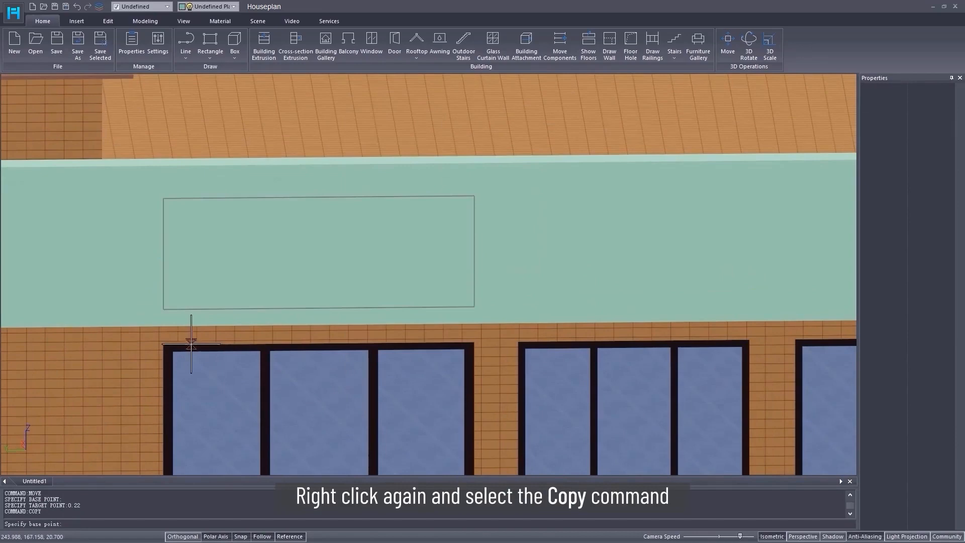
left_click(163, 346)
left_click(518, 342)
key("Return")
middle_click_drag(525, 359, 421, 368)
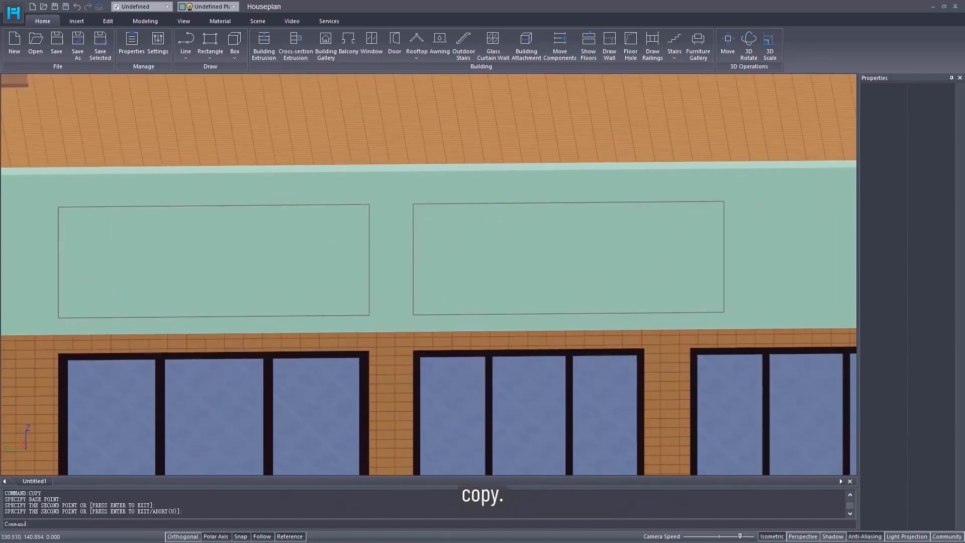
left_click(718, 264)
left_click_drag(724, 257, 637, 353)
- Copy the narrower rectangle above the third and fourth top-floor windows, using the window corners as reference points
middle_click_drag(512, 384, 395, 370)
scroll(392, 375, "down", 2)
right_click(421, 381)
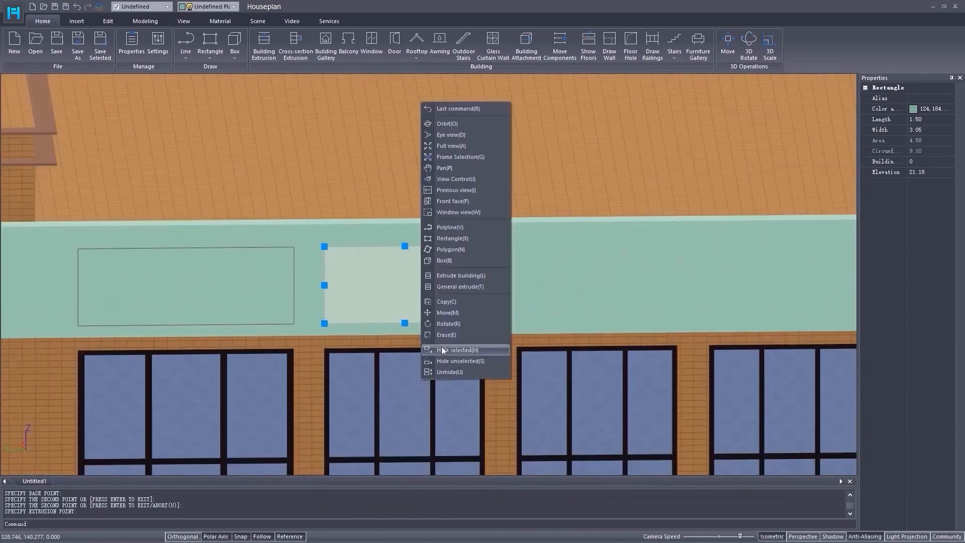
left_click(442, 301)
left_click(324, 348)
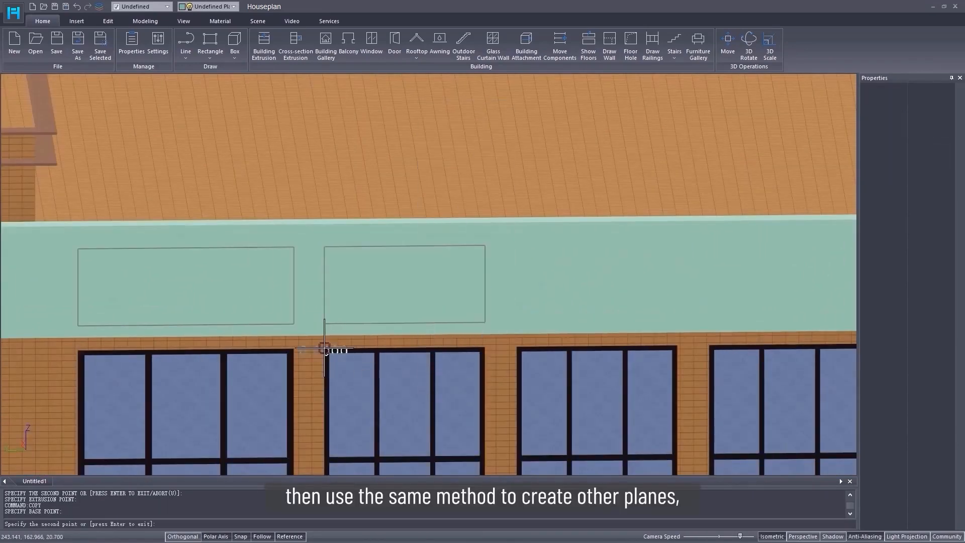
left_click(516, 346)
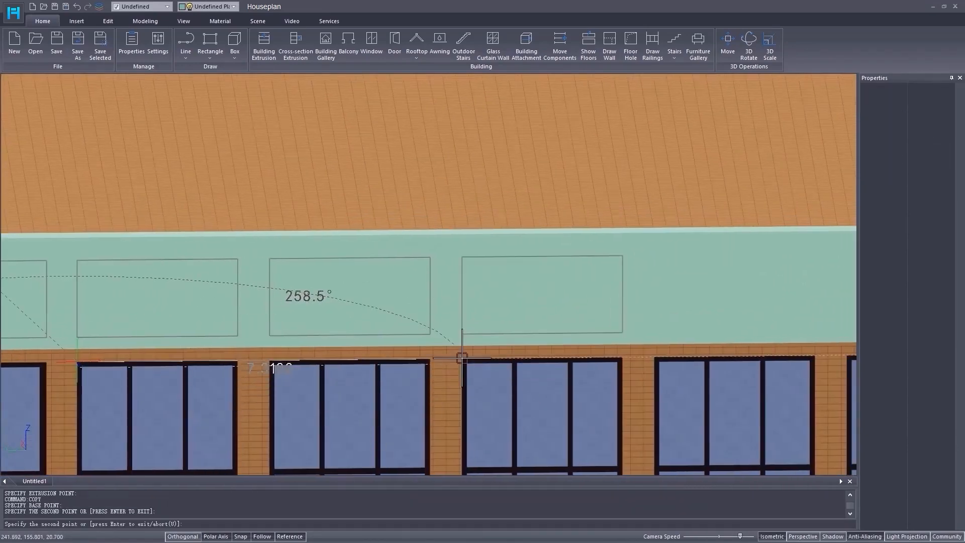
left_click(462, 358)
key("Return")
- Copy the three narrow rectangles together twice along the parapet, above the fifth through tenth top-floor windows
scroll(384, 405, "down", 2)
left_click(284, 357)
left_click(337, 341)
left_click(464, 340)
right_click(460, 386)
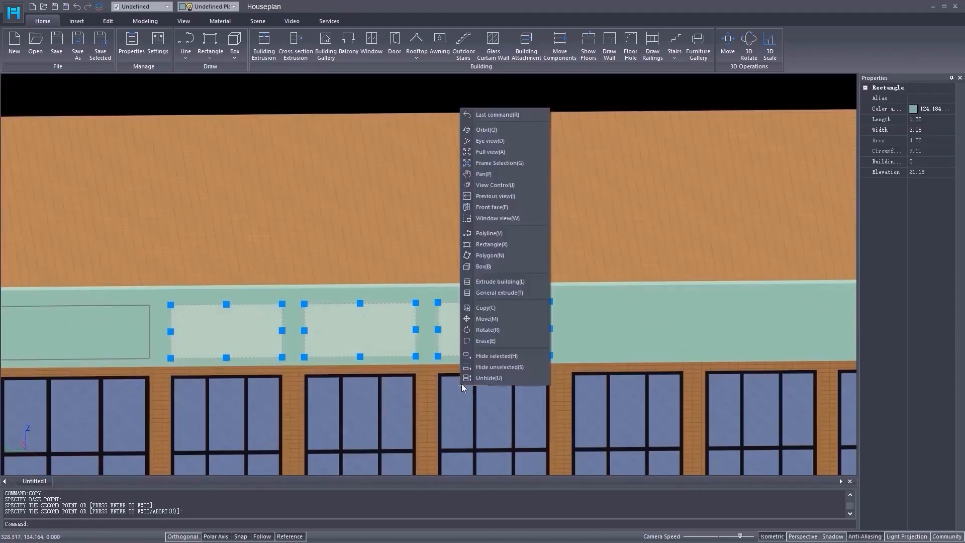
left_click(485, 307)
left_click(173, 378)
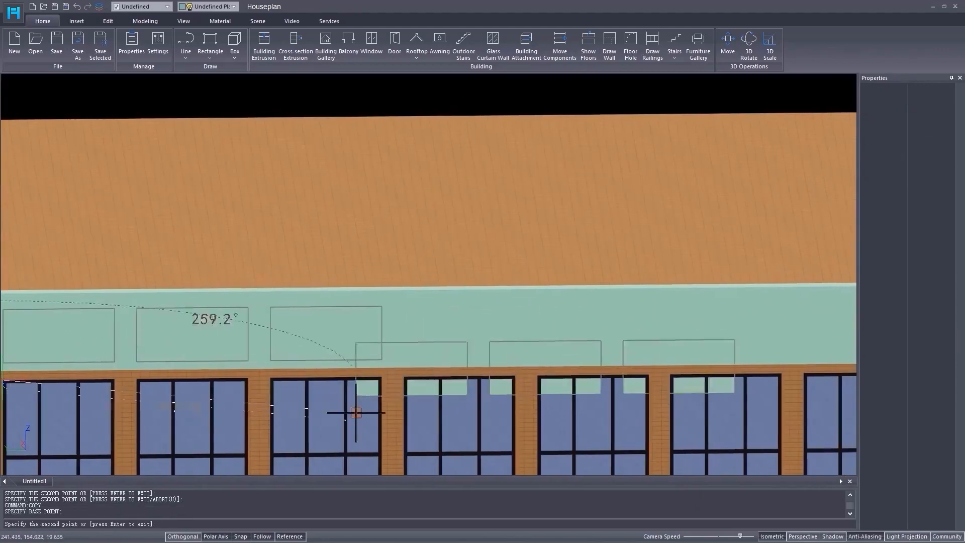
left_click(401, 367)
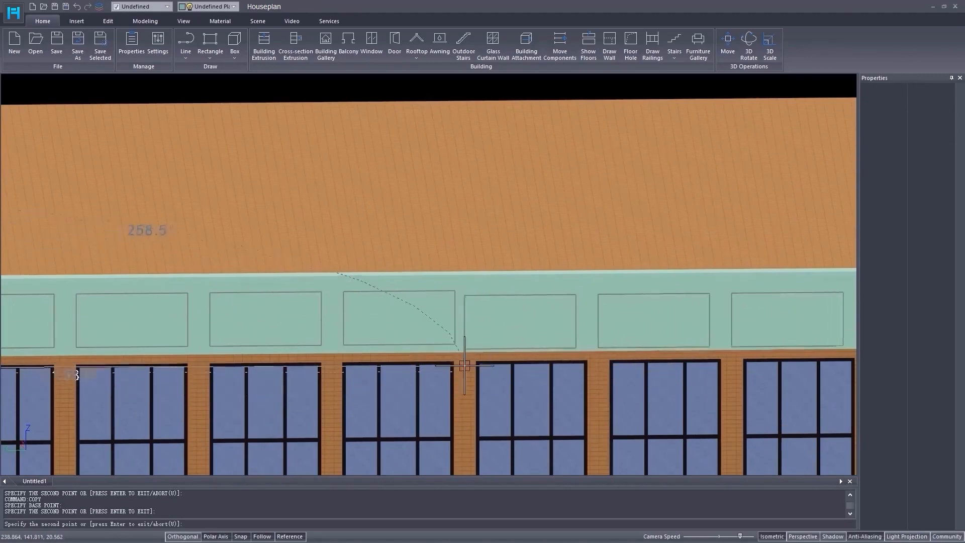
key("Return")
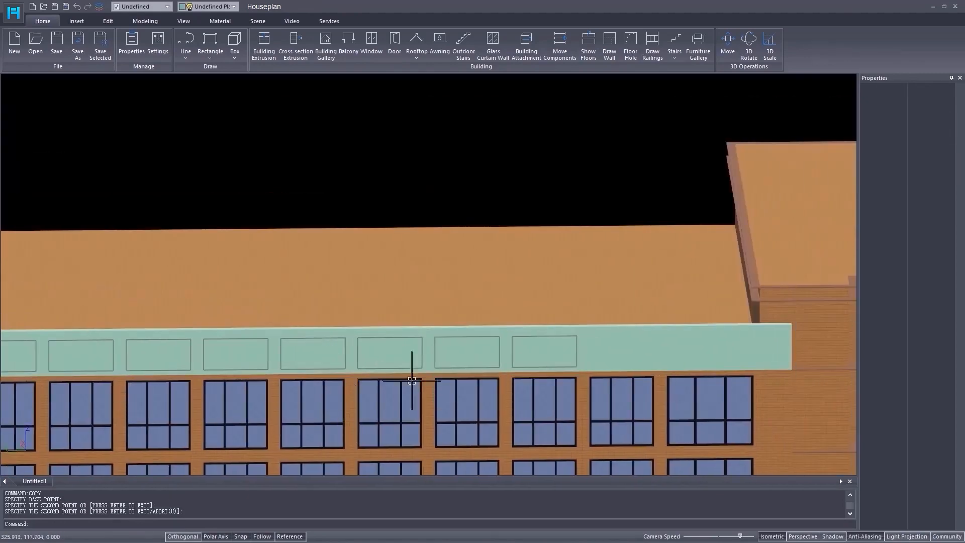
- Copy the last two rectangles above the two remaining top-floor windows at the far end of the facade
left_click(499, 358)
left_click(513, 357)
right_click(505, 403)
left_click(523, 328)
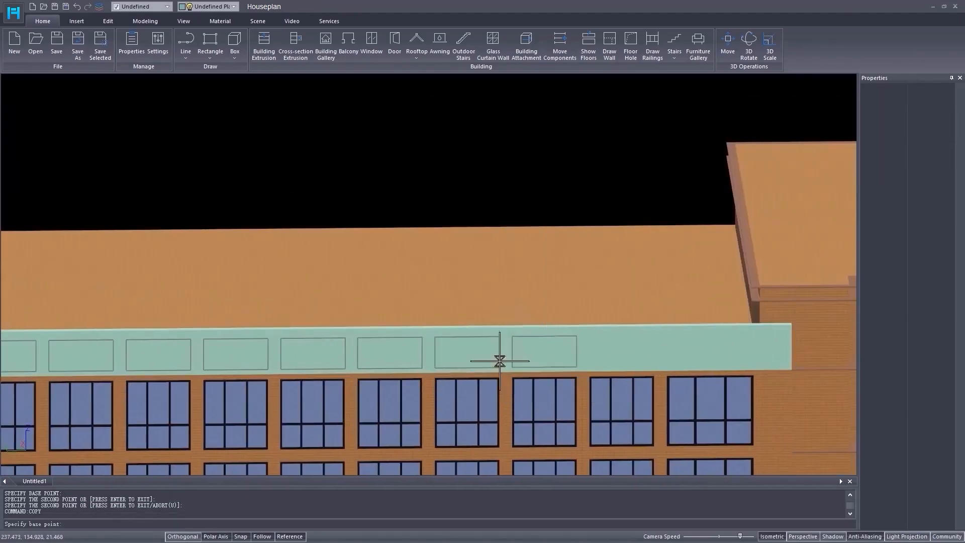
left_click(416, 366)
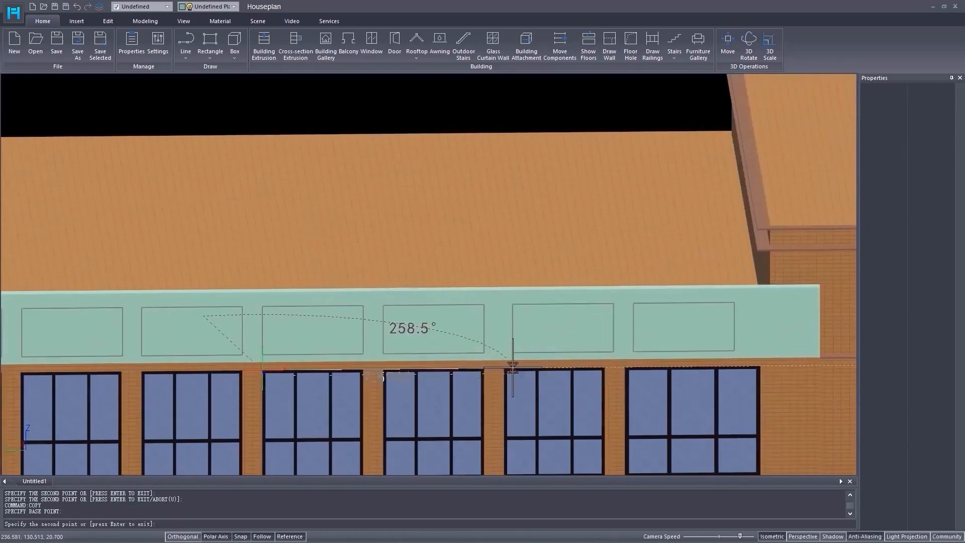
left_click(504, 366)
key("Return")
- Stretch the final rectangle to a width of 4.10 to match the wide last window
left_click(542, 344)
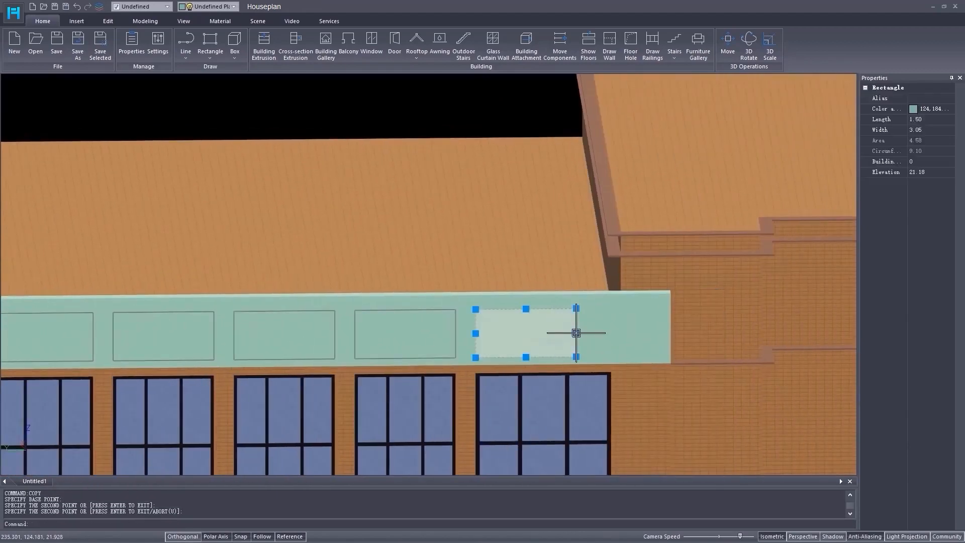
left_click(576, 333)
left_click(613, 374)
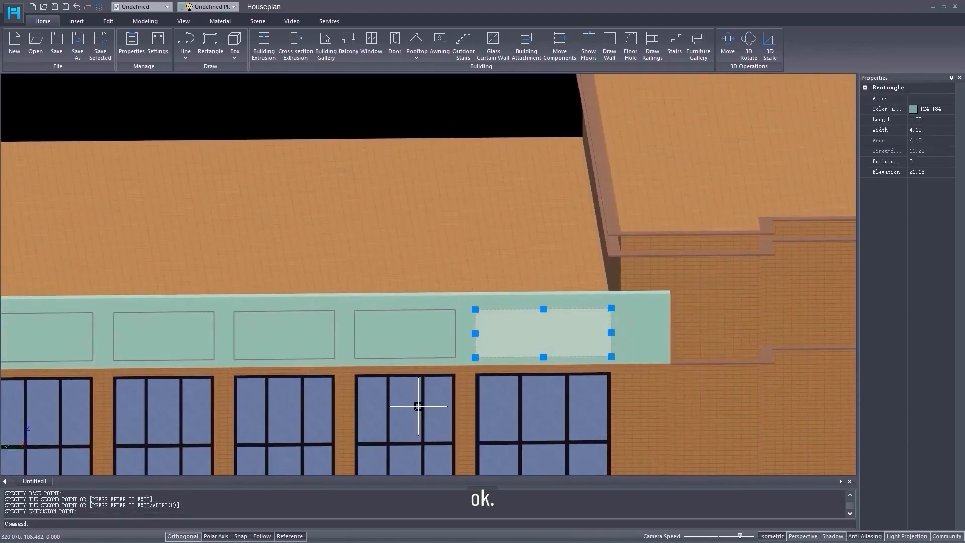
key("Escape")
- Extrude all the rectangles along the parapet face by -0.15 to form recessed panels
left_click(295, 44)
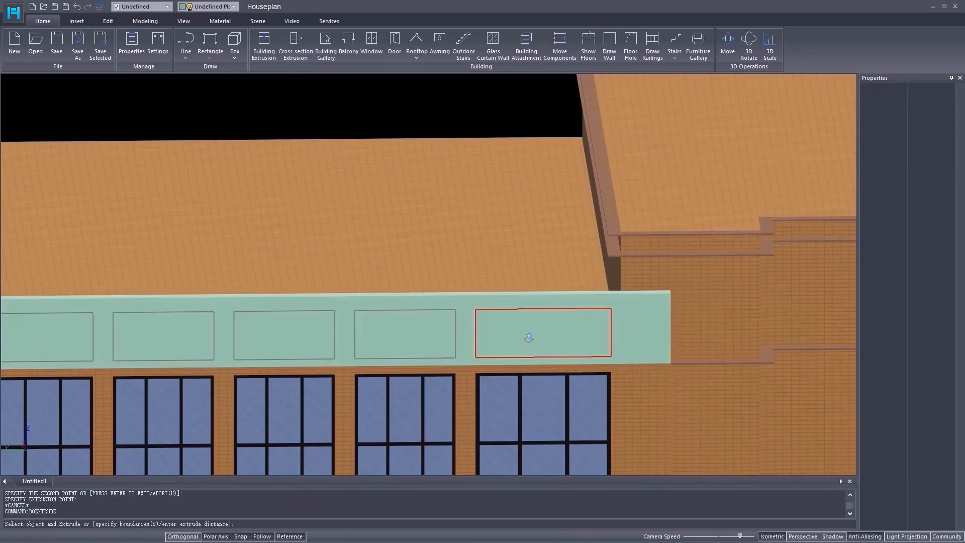
type("-0.15")
key("Return")
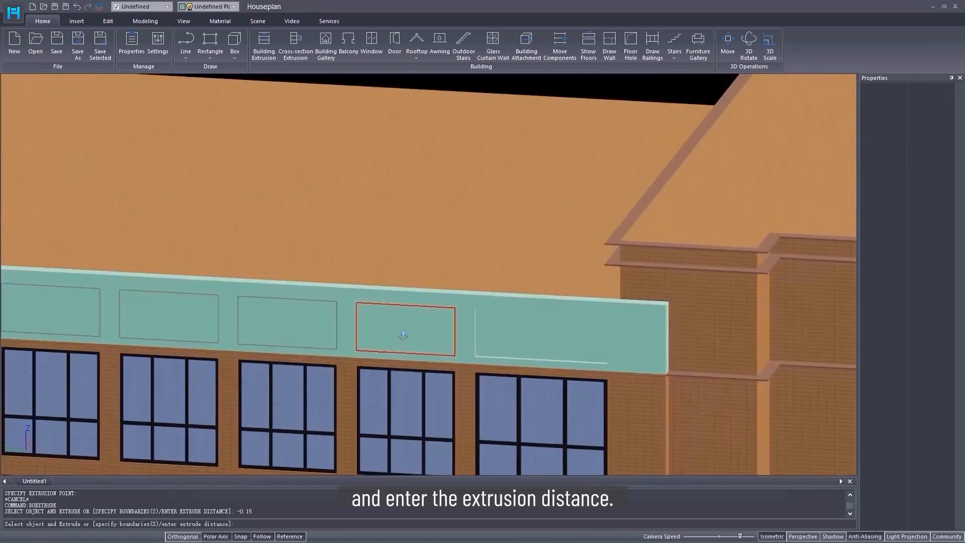
left_click(406, 330)
left_click(292, 325)
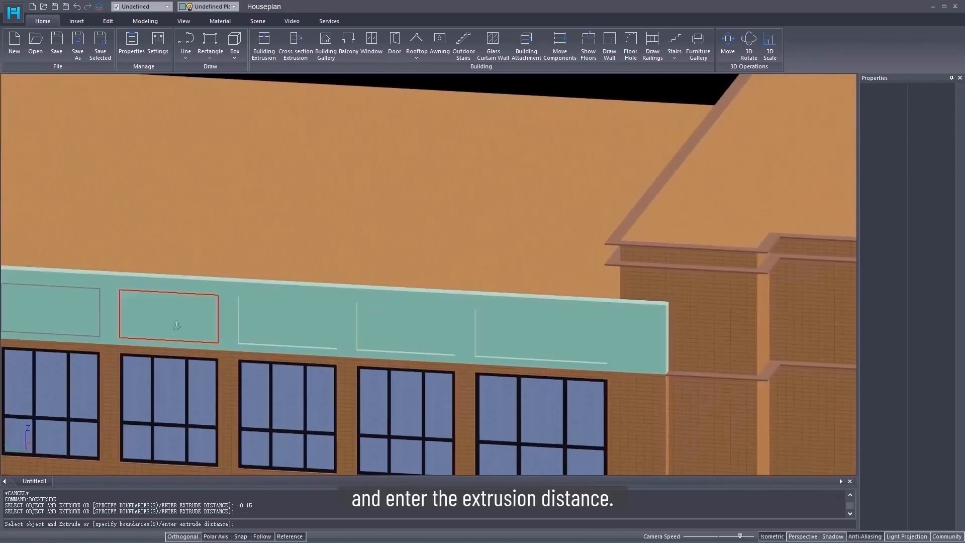
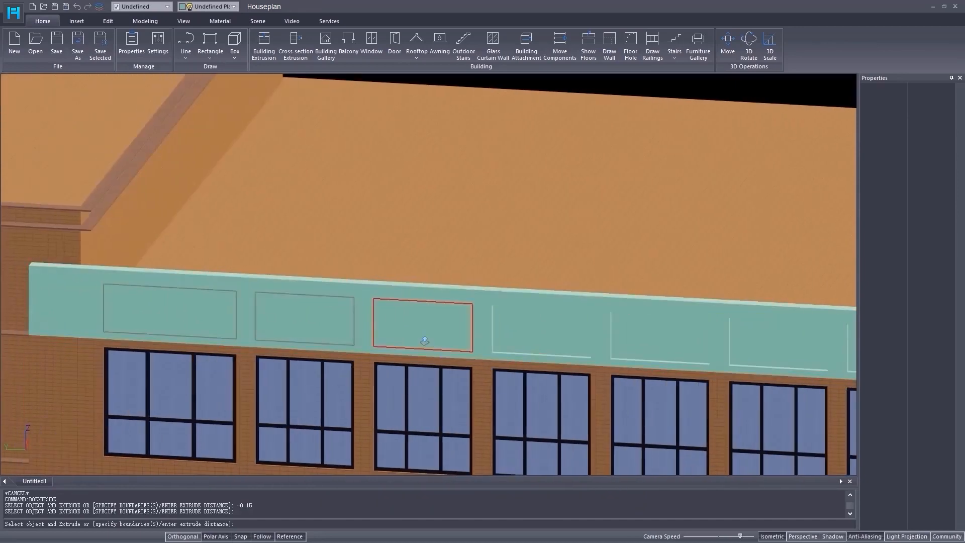
double_click(199, 319)
right_click(235, 340)
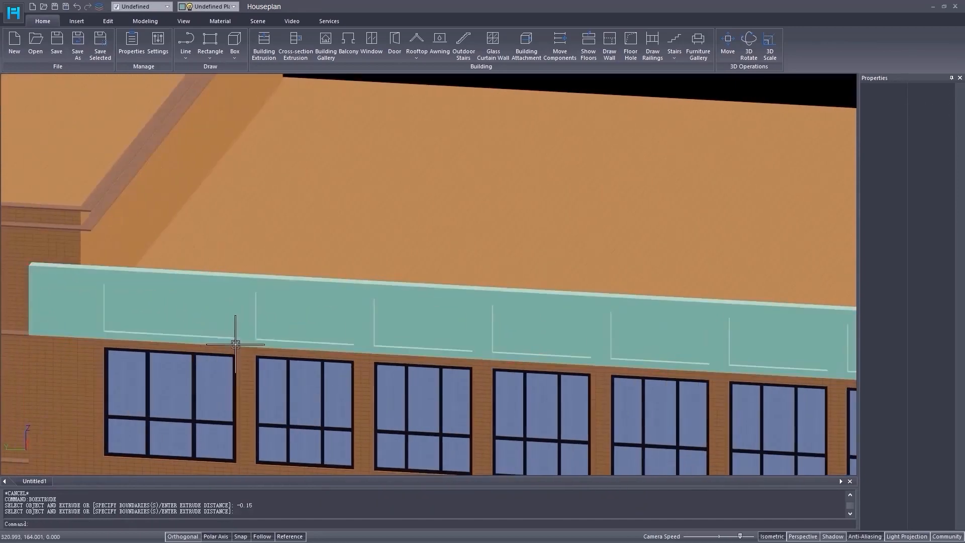
- Mirror the panelled parapet to the opposite roof edge across the line through the roof sides' midpoints, keeping the source object
scroll(249, 335, "down", 6)
middle_click_drag(302, 371, 359, 362)
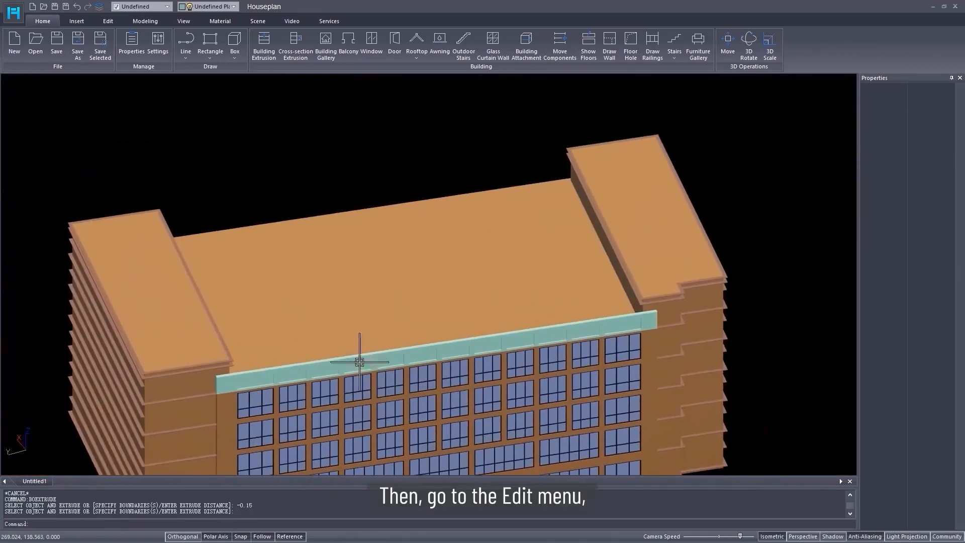
left_click(108, 21)
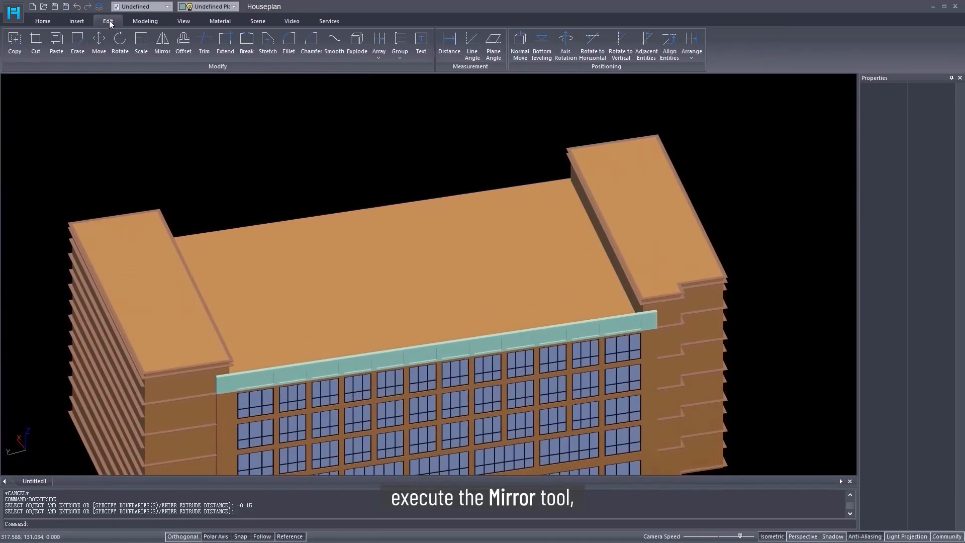
left_click(164, 46)
right_click(303, 366)
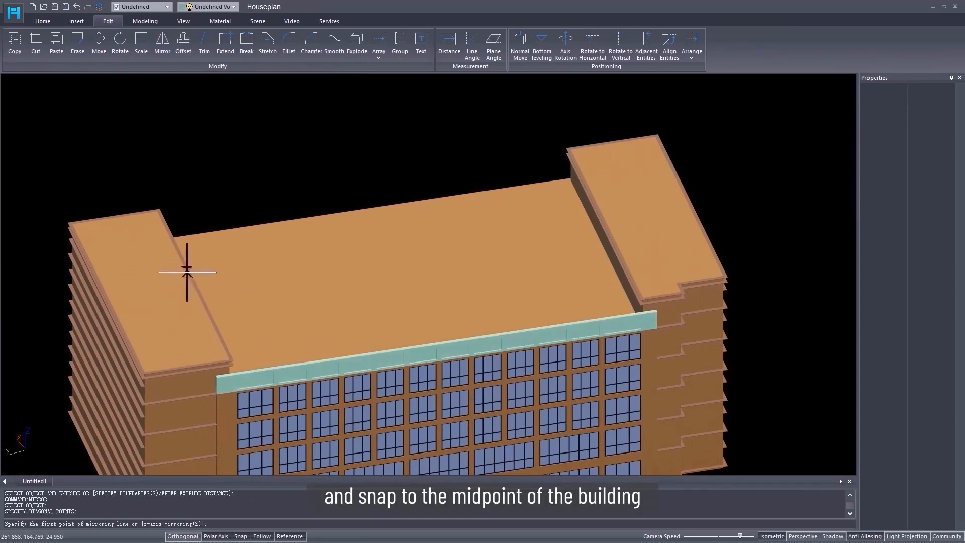
left_click(193, 285)
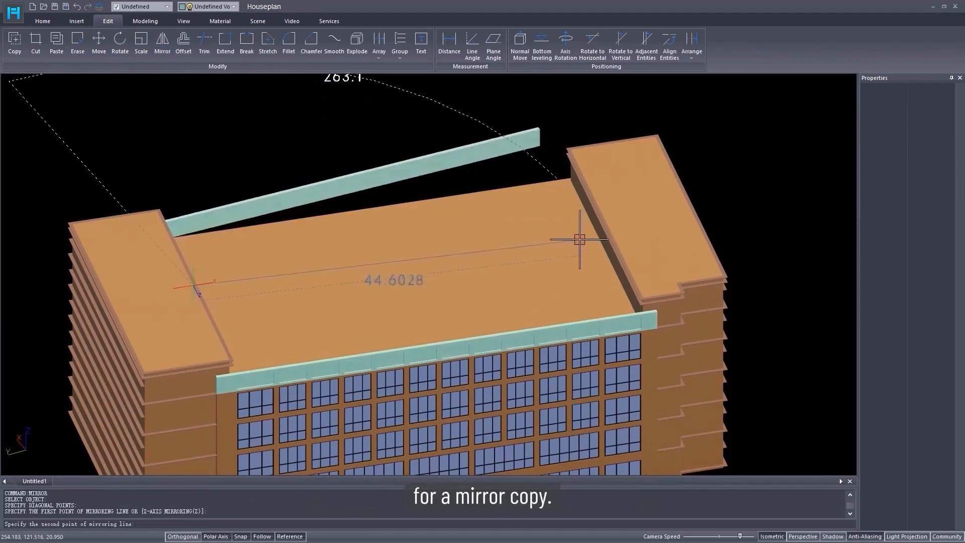
left_click(609, 225)
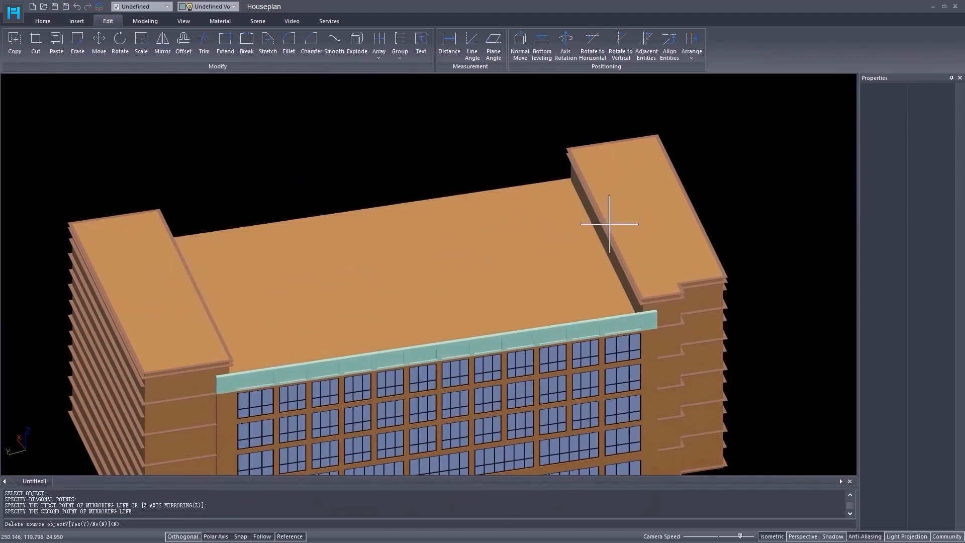
right_click(609, 225)
middle_click_drag(485, 273, 503, 244)
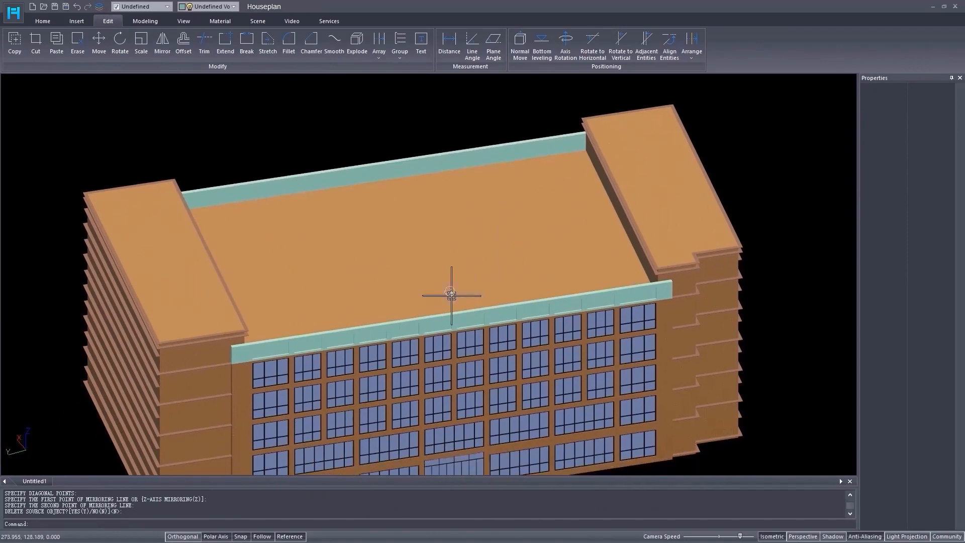
middle_click_drag(452, 295, 456, 270, "shift")
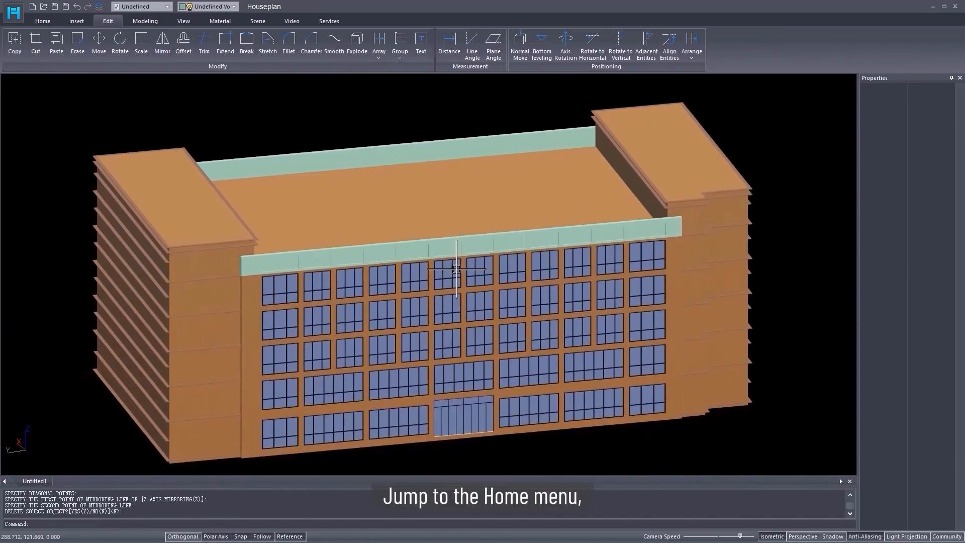
- Set up a glass curtain wall of style 2 with a unit width and unit height of 5.00
left_click(49, 22)
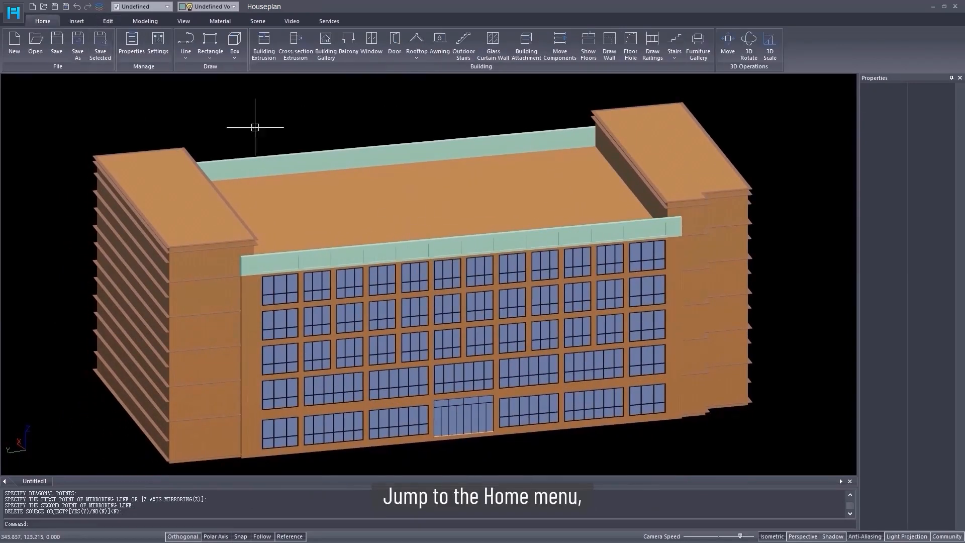
left_click(494, 45)
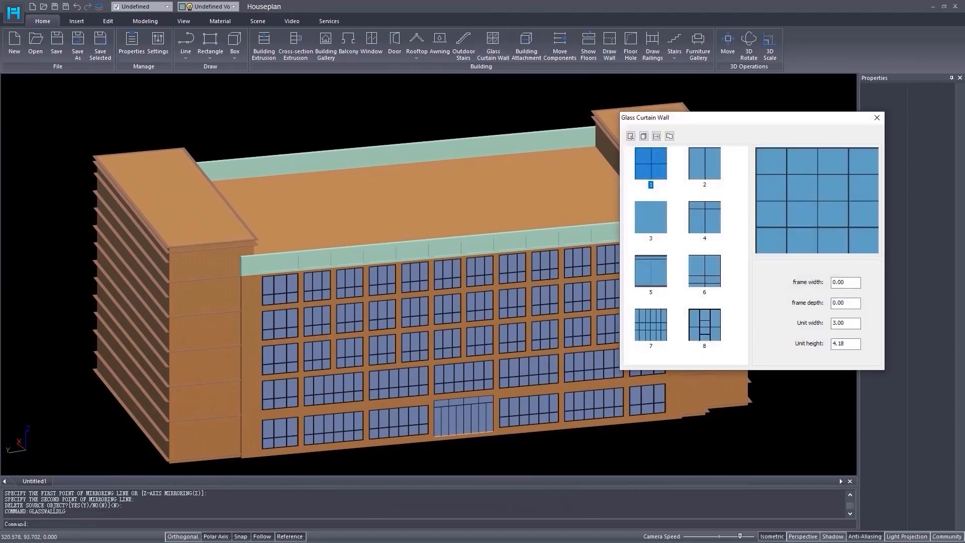
type("6")
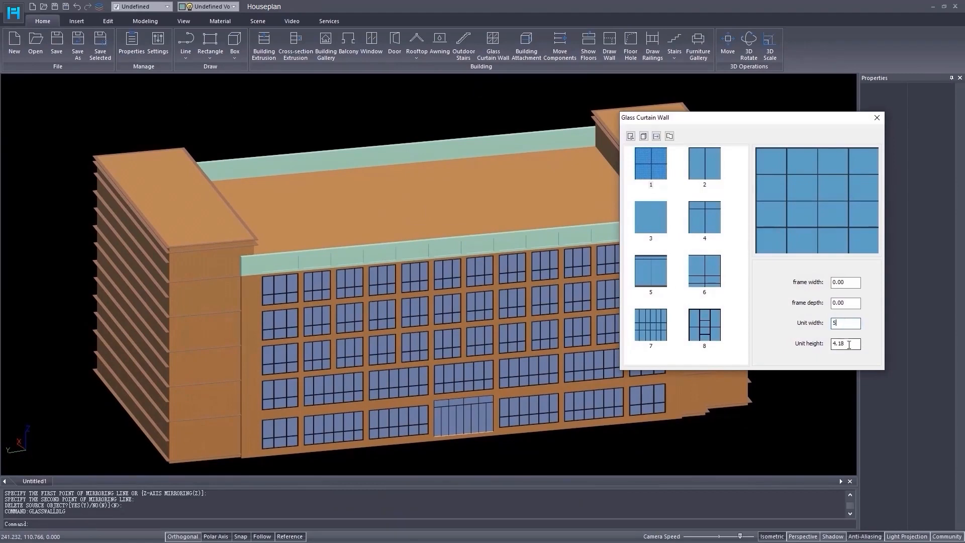
left_click(706, 157)
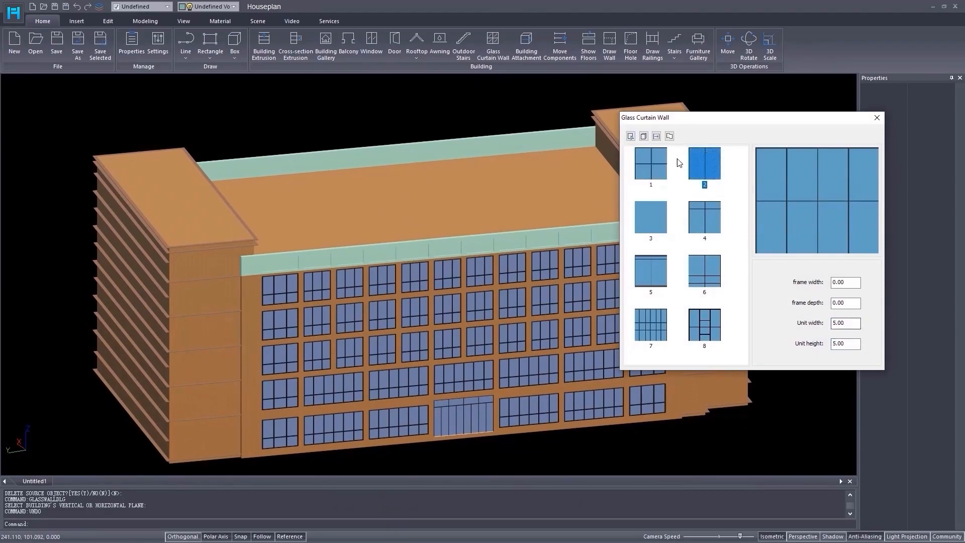
left_click(644, 136)
- Apply the curtain wall to the front face of the near end wing and its inner face above the main roof
left_click(180, 368)
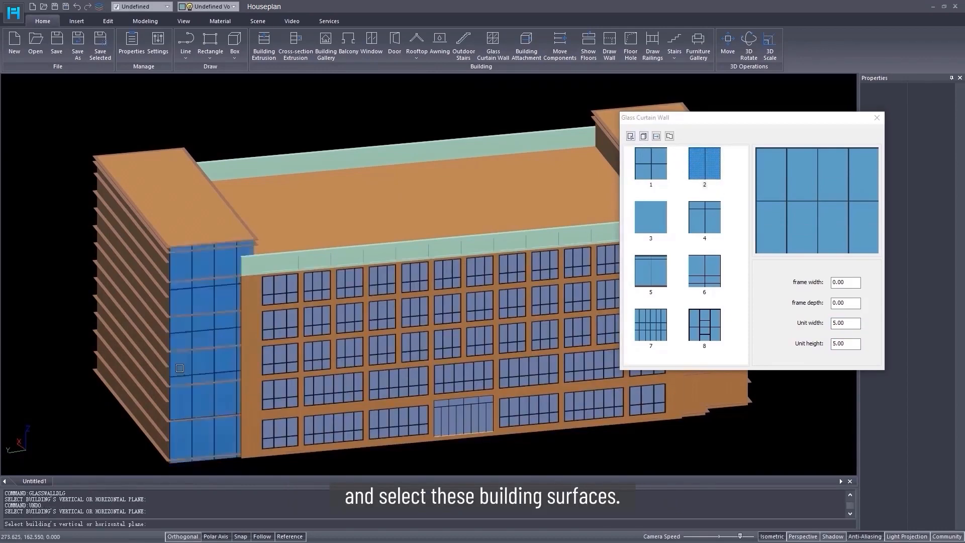
middle_click_drag(142, 368, 250, 351)
left_click(250, 349)
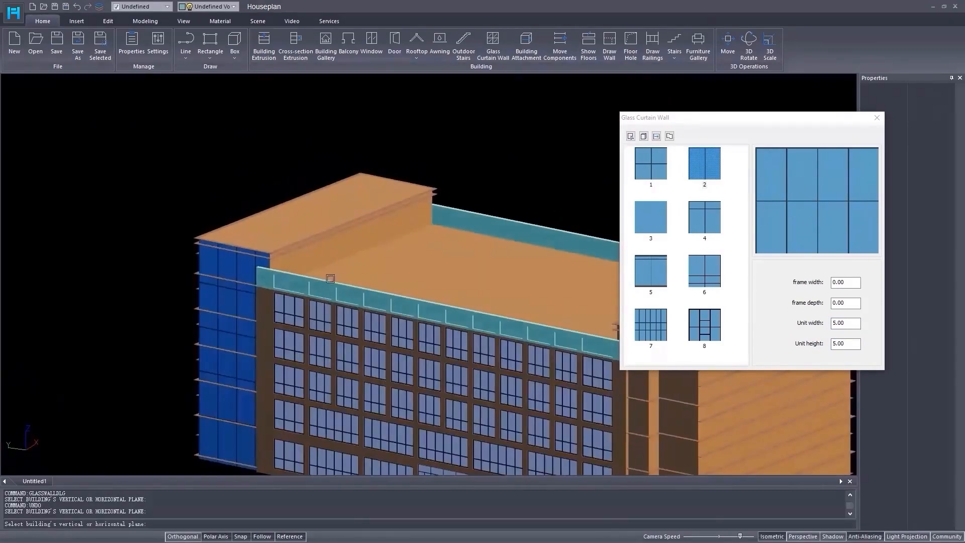
left_click(336, 249)
- Apply the same curtain wall to the front, recessed and adjoining side faces of the opposite end wing
middle_click_drag(430, 444, 200, 325)
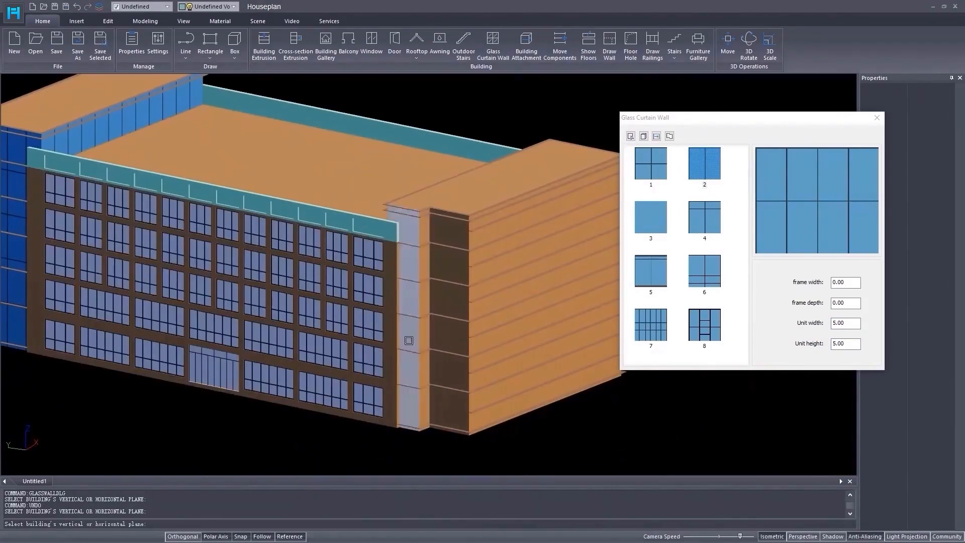
left_click(409, 340)
scroll(421, 356, "up", 5)
left_click(431, 345)
scroll(478, 368, "down", 4)
left_click(496, 396)
- Cover the remaining exposed faces of both end wings with the curtain wall and finish the command
middle_click_drag(528, 338, 387, 420)
left_click(524, 397)
left_click(569, 300)
middle_click_drag(507, 404, 445, 352)
left_click(596, 368)
key("Escape")
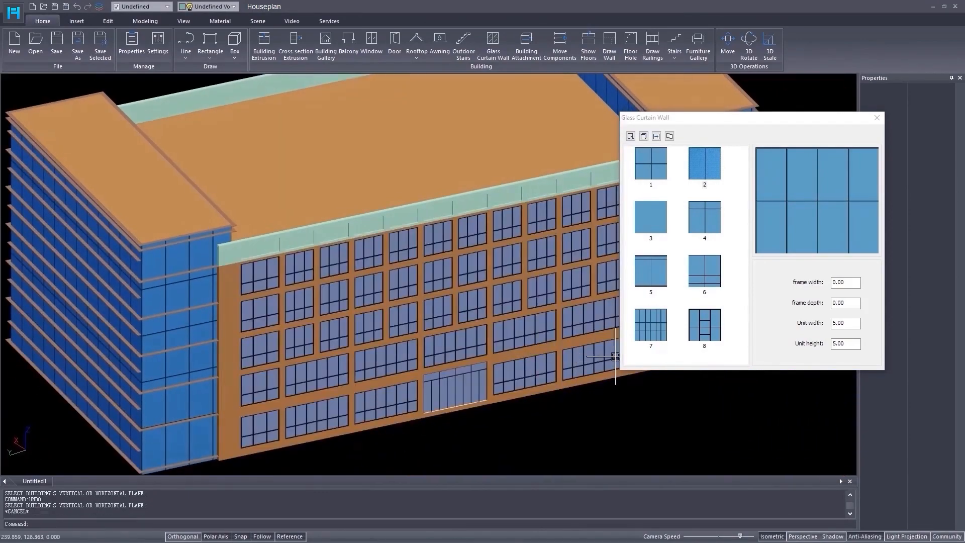
- Add crenelated parapet walls around the rooftops of both end wings
scroll(493, 365, "down", 6)
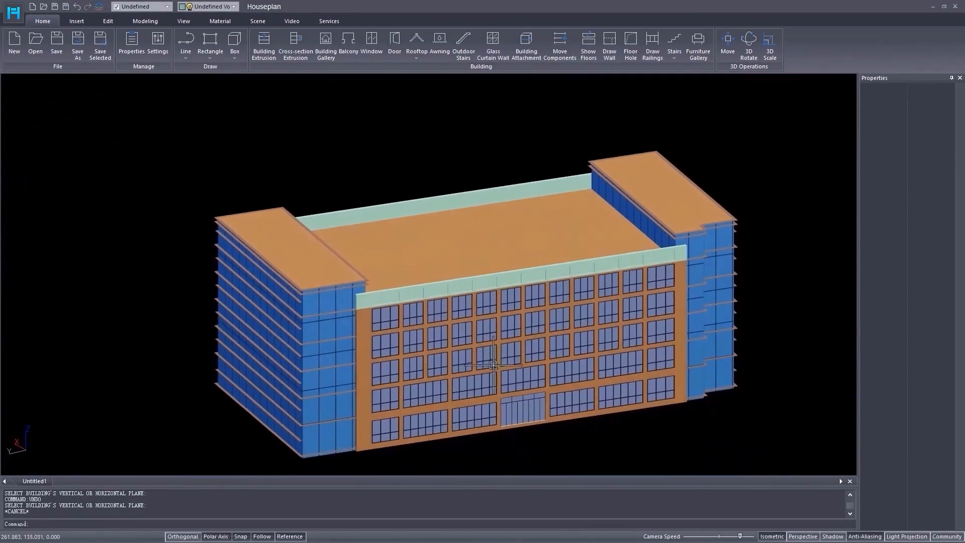
left_click(420, 57)
left_click(425, 75)
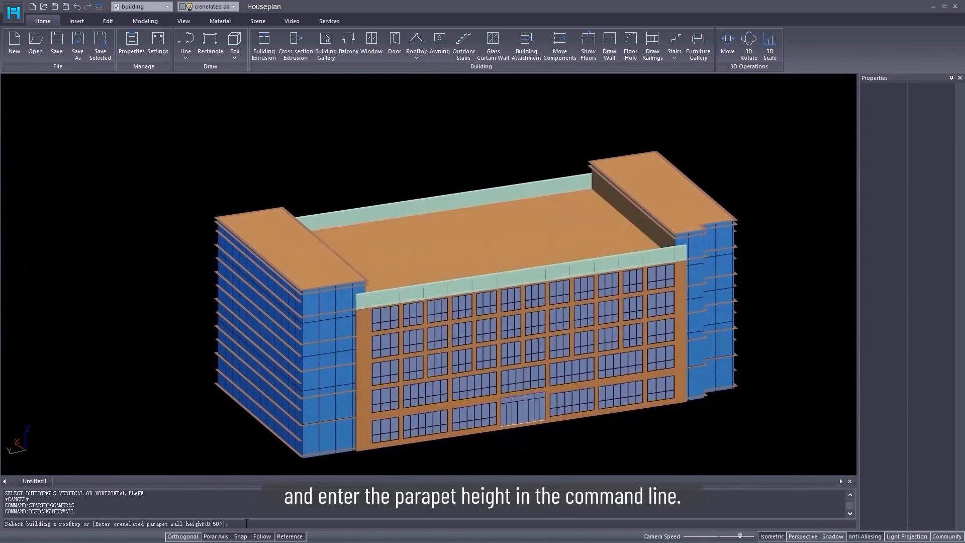
left_click(310, 254)
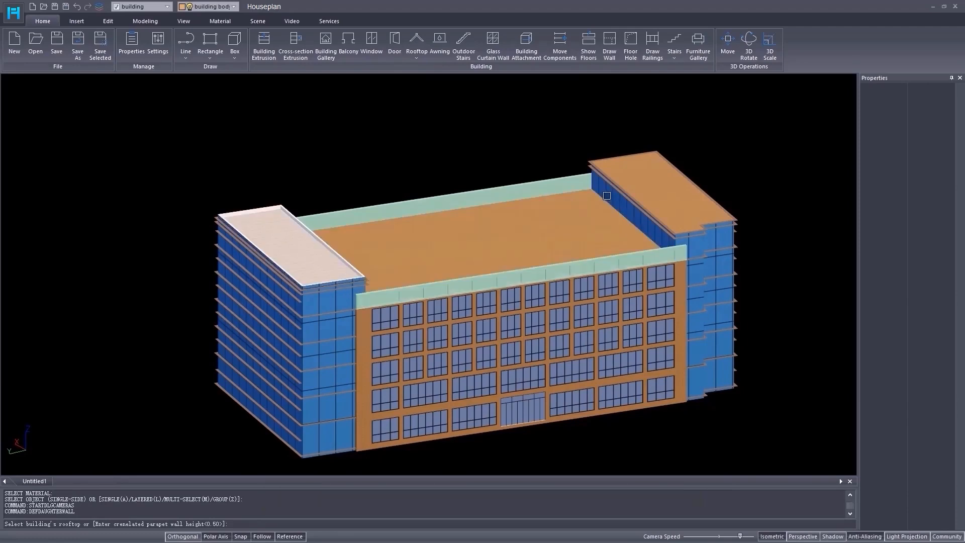
left_click(678, 201)
key("Return")
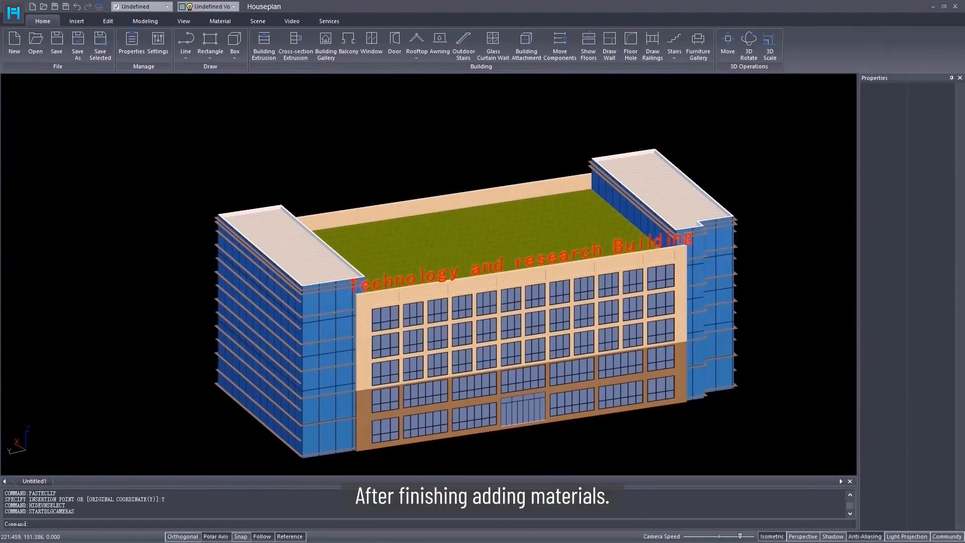
- Examine the assembled hospital campus from above and from several sides, including the Technology and research Building and the Inpatient center
right_click(766, 353)
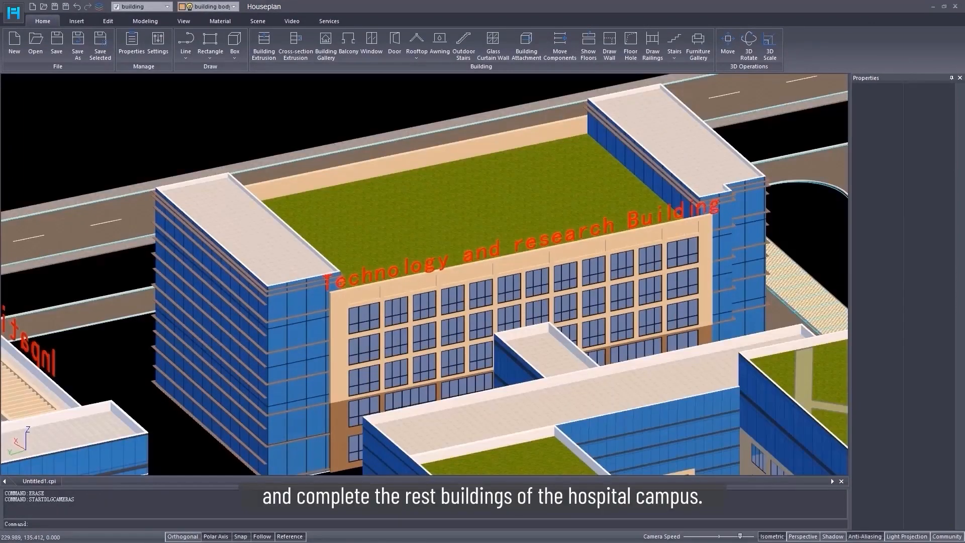
scroll(619, 371, "down", 2)
mouse_move(564, 371)
middle_mouse_down()
mouse_move(517, 363)
mouse_move(561, 362)
middle_mouse_up()
scroll(527, 362, "down", 2)
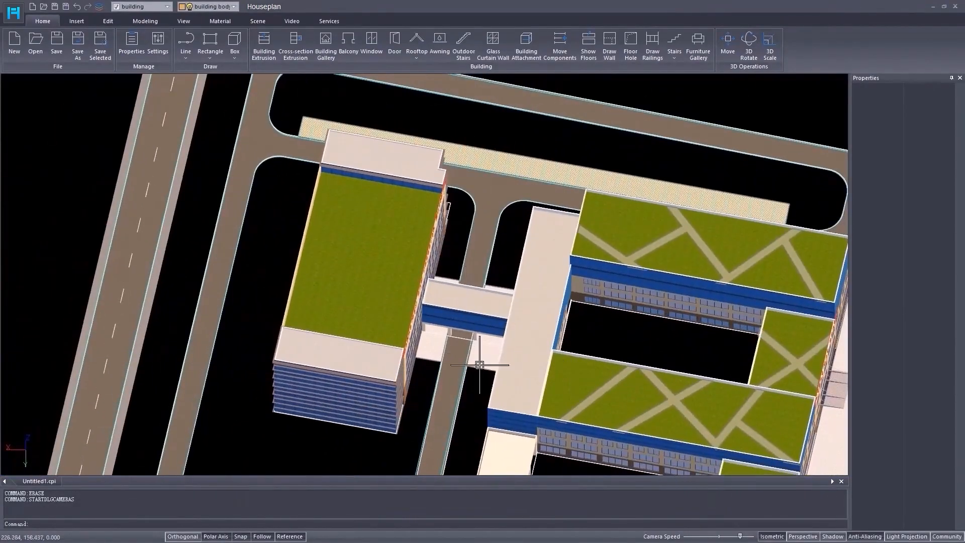
mouse_move(480, 364)
middle_mouse_down()
mouse_move(626, 365)
mouse_move(478, 347)
mouse_move(486, 355)
middle_mouse_up()
scroll(626, 365, "up", 2)
scroll(478, 347, "up", 2)
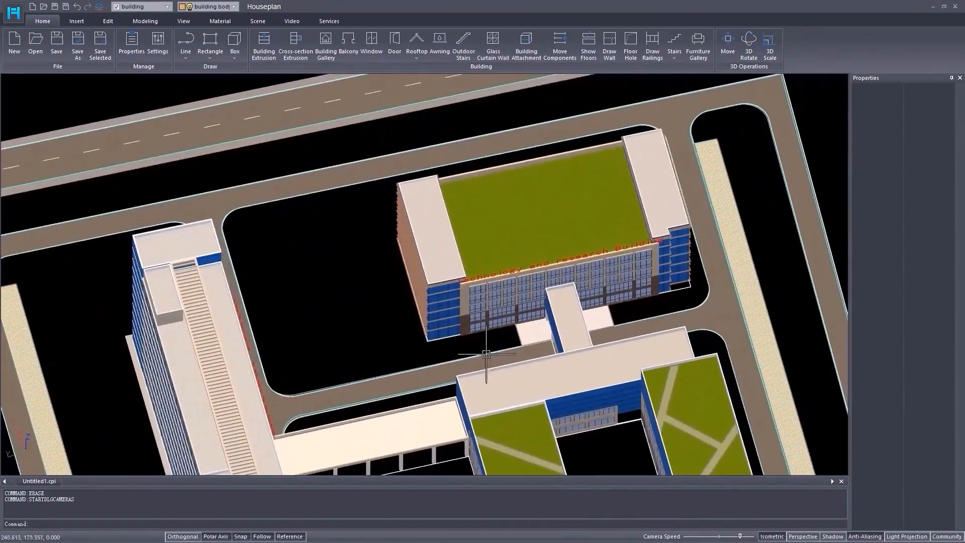
scroll(576, 361, "down", 2)
scroll(470, 374, "up", 4)
mouse_move(581, 364)
middle_mouse_down()
mouse_move(469, 374)
mouse_move(477, 347)
mouse_move(414, 315)
mouse_move(444, 358)
mouse_move(510, 418)
middle_mouse_up()
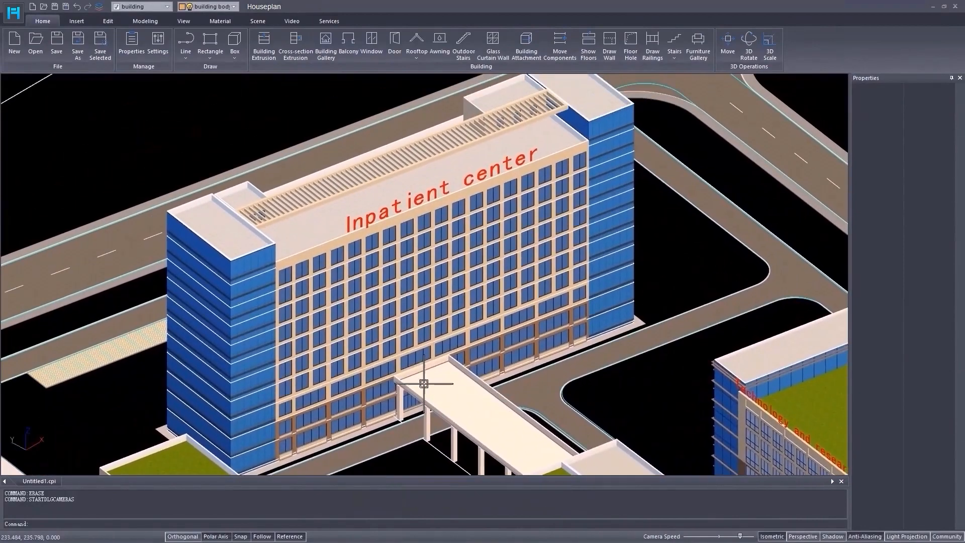
- Set Apron and Floor line to No for the Inpatient center building and clear the selection
middle_click_drag(438, 386, 489, 405)
scroll(416, 373, "up", 3)
middle_click_drag(416, 372, 464, 411)
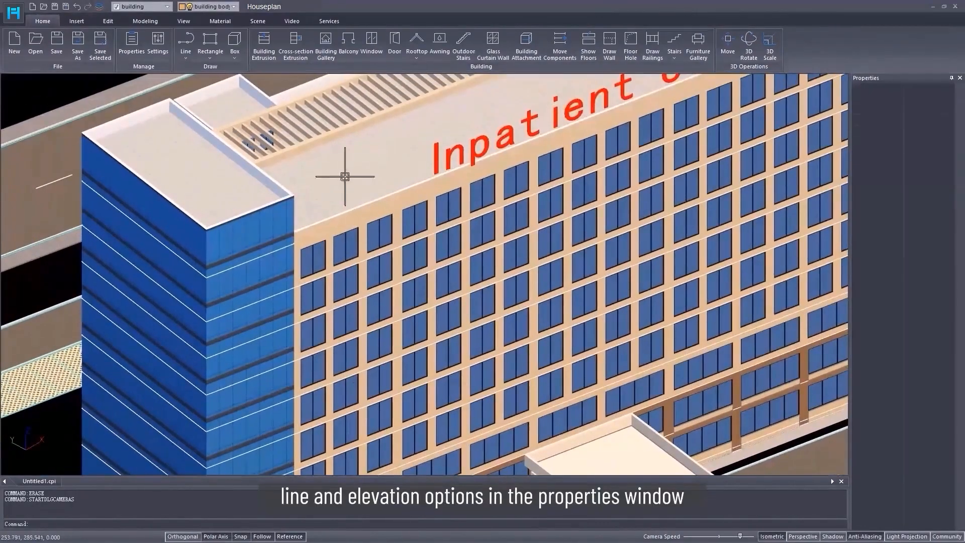
left_click(361, 185)
left_click(395, 219)
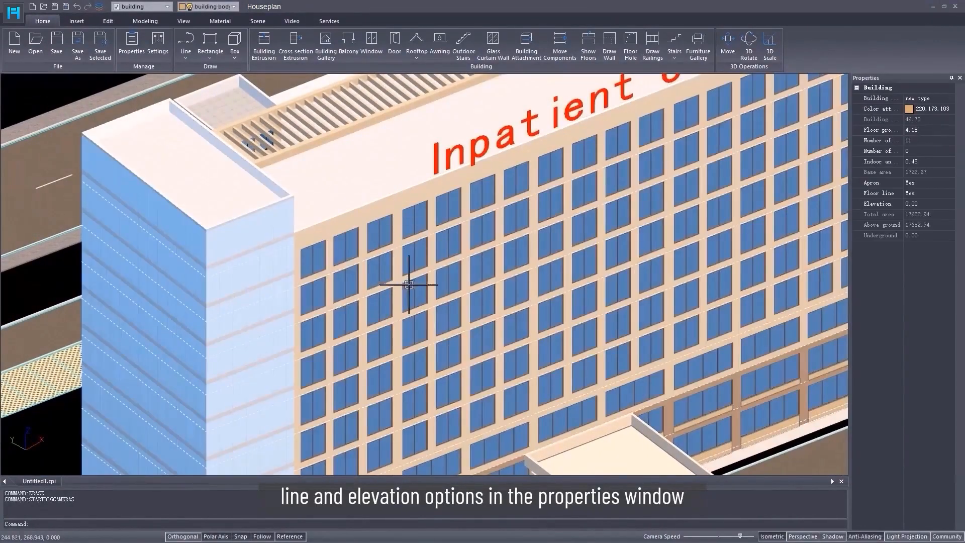
double_click(869, 187)
double_click(871, 196)
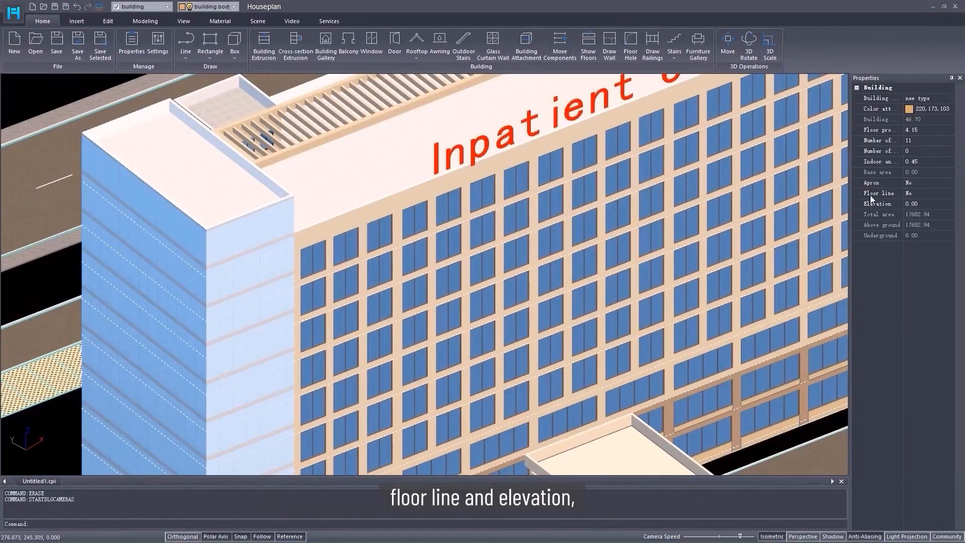
scroll(560, 330, "down", 2)
middle_click_drag(609, 377, 519, 317)
key("Escape")
scroll(519, 316, "down", 2)
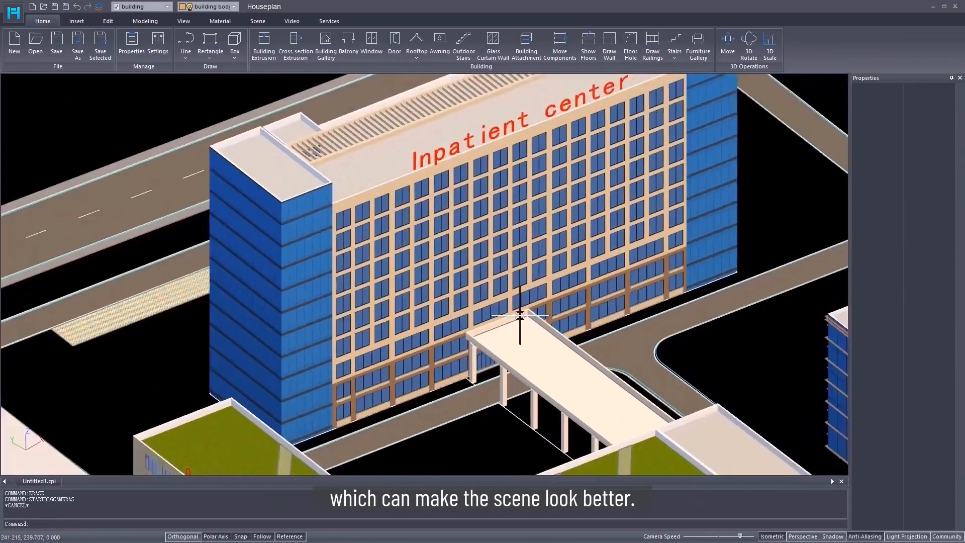
- Switch the campus display to perspective view with shadows enabled and frame the whole site
middle_click_drag(546, 353, 524, 328)
scroll(524, 328, "down", 3)
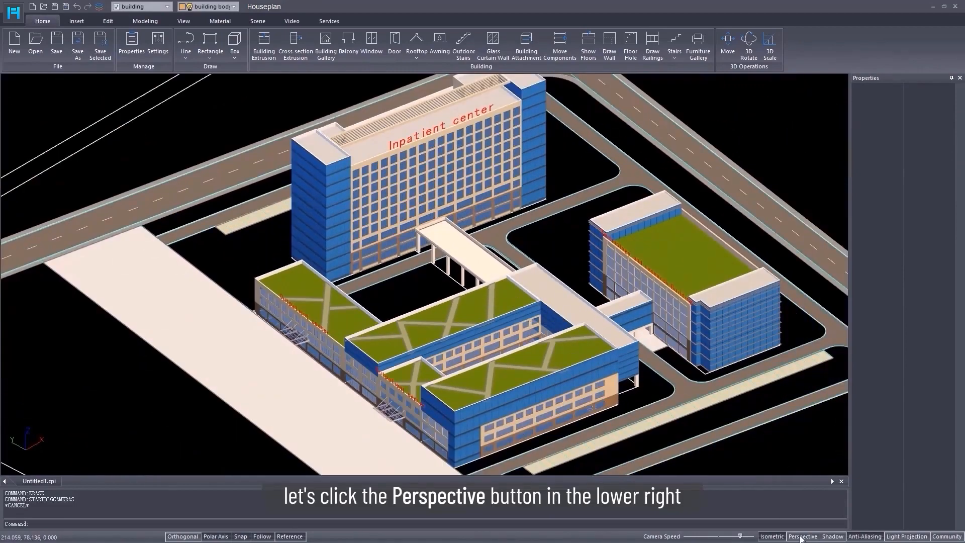
left_click(802, 537)
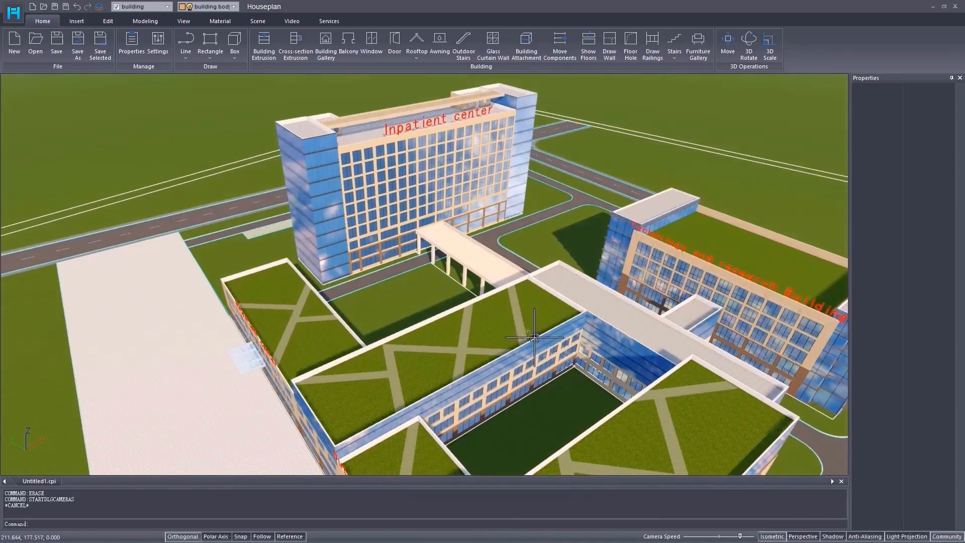
scroll(534, 338, "down", 5)
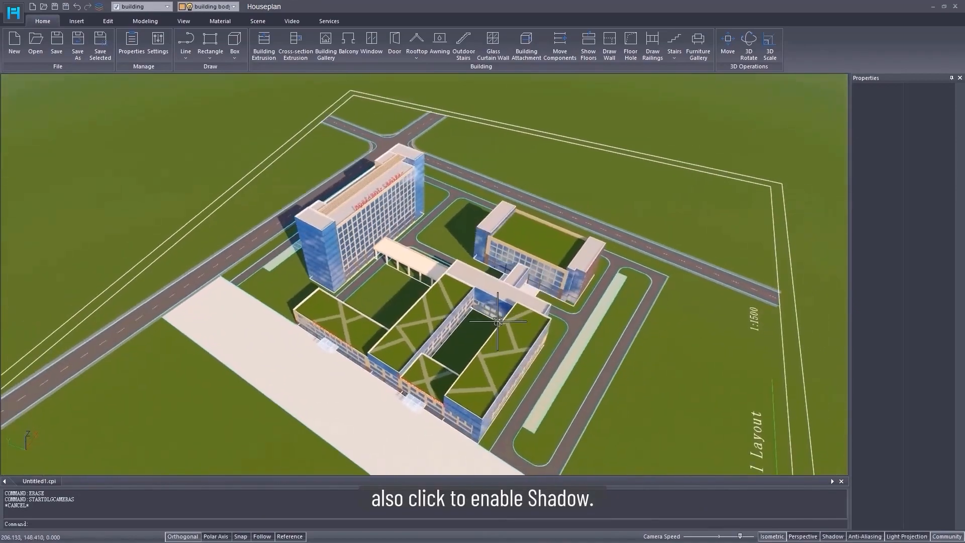
middle_click_drag(498, 321, 460, 281)
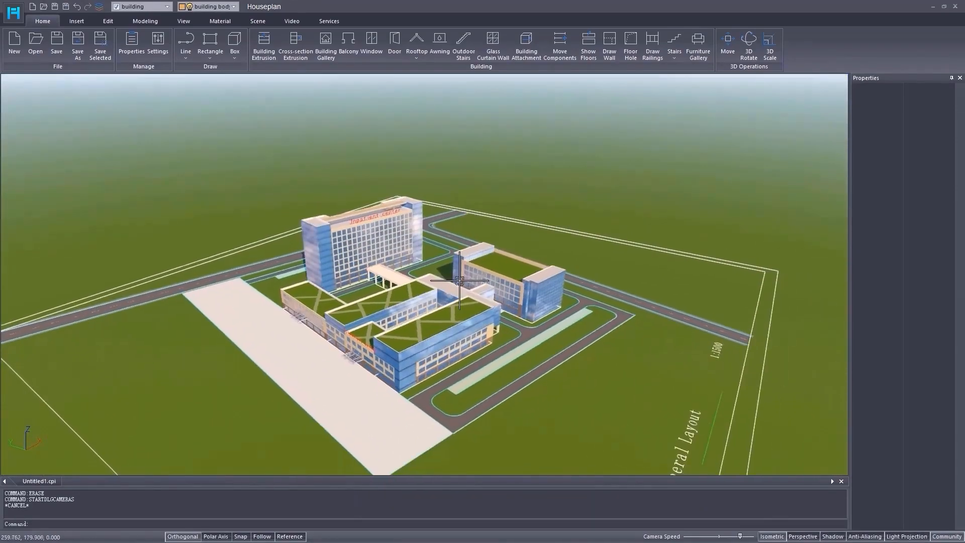
- Convert the Undefined Line and label layers to underlay layers with DWG Layer Management
left_click(76, 20)
left_click(50, 56)
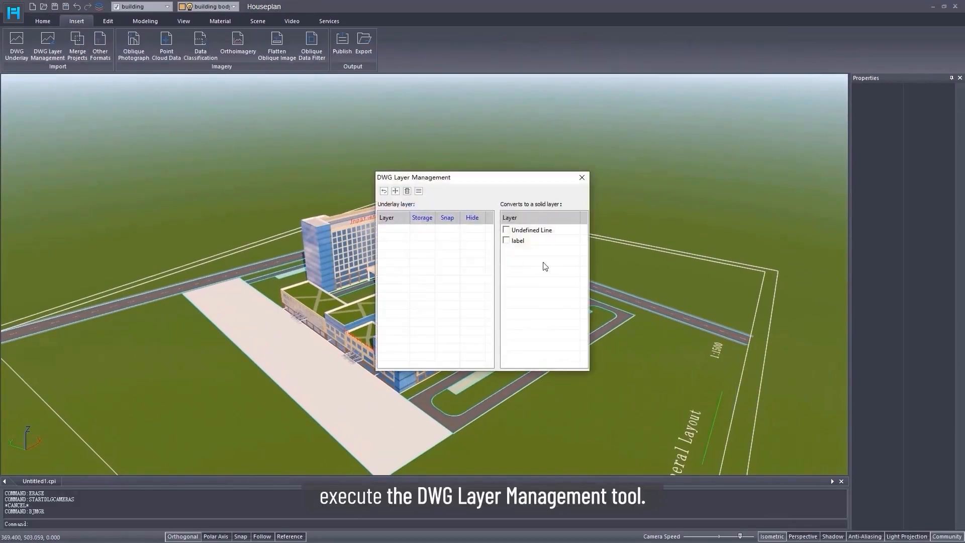
left_click(507, 240)
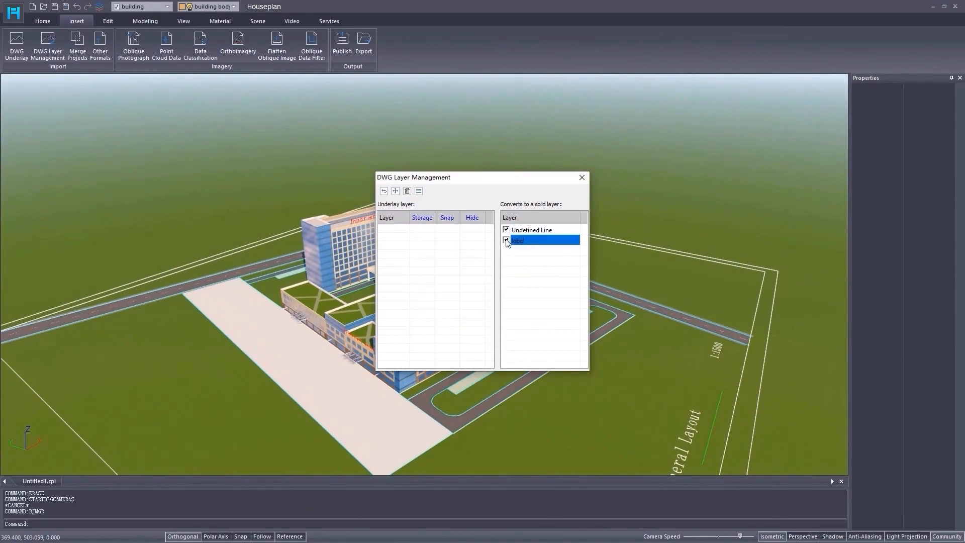
left_click(384, 191)
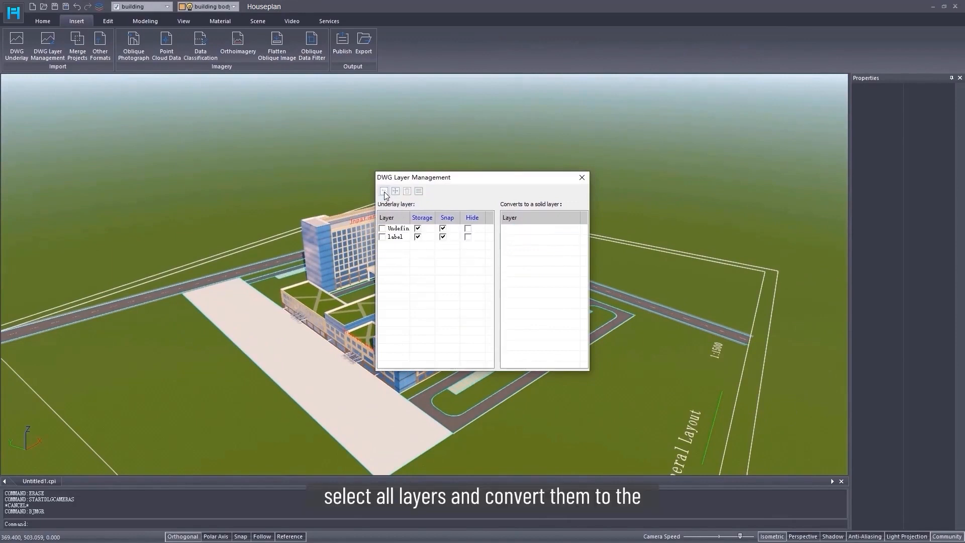
- Hide the Undefined Line and label underlay layers and close the layer management dialog
left_click(468, 229)
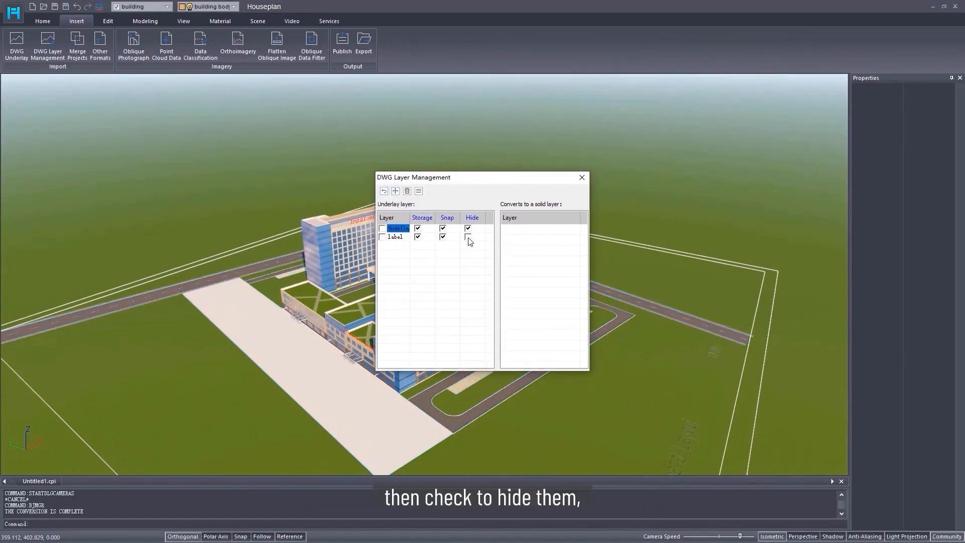
left_click(467, 262)
middle_click_drag(657, 383, 655, 382)
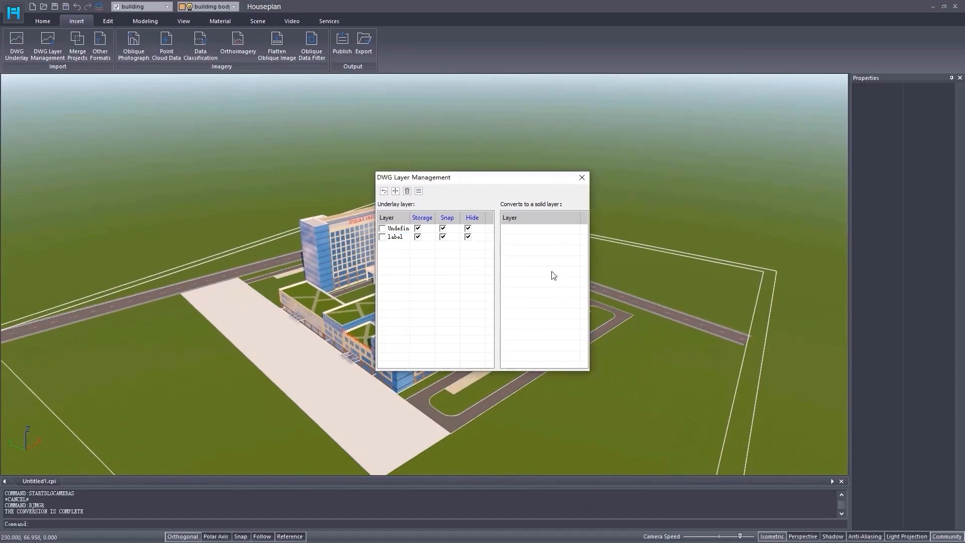
left_click(582, 177)
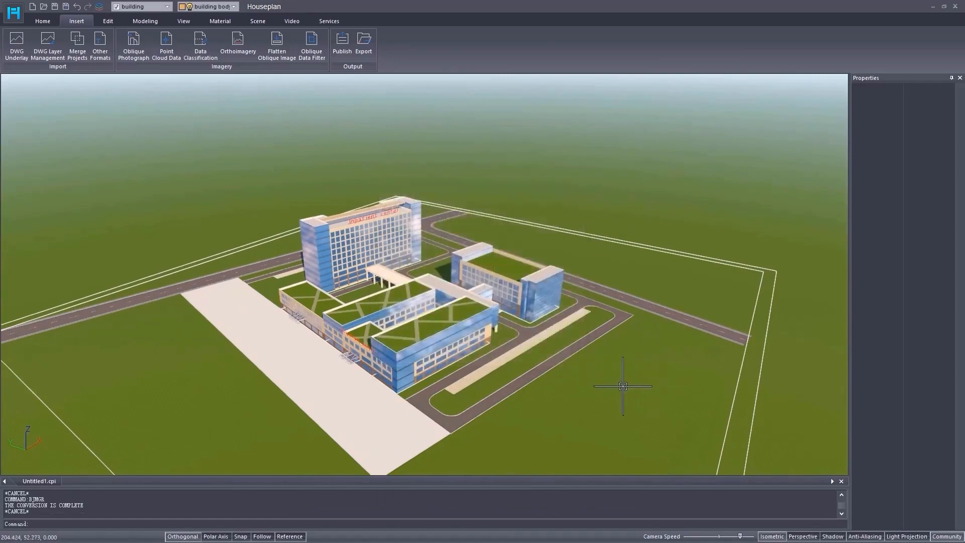
- Delete the inner and outer boundary polylines surrounding the site
left_click(734, 399)
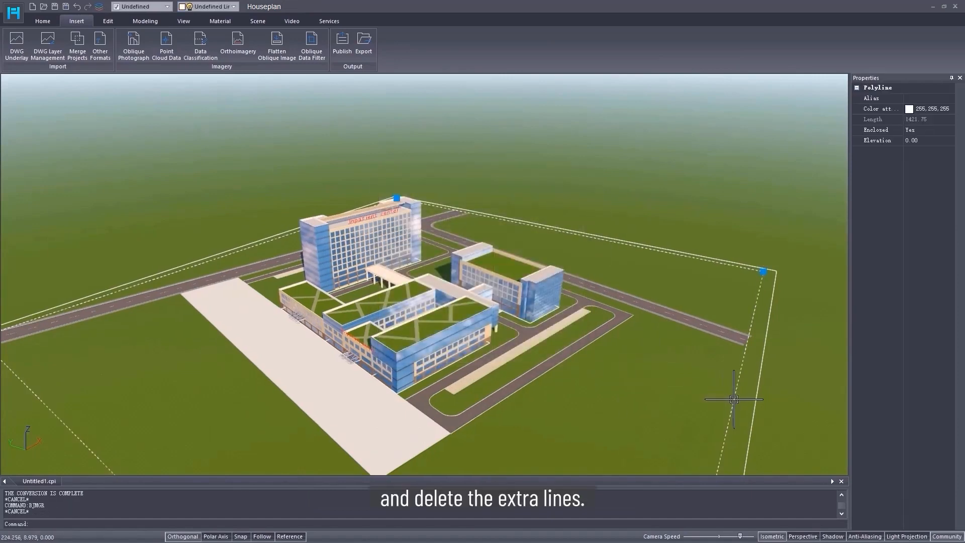
left_click(754, 403)
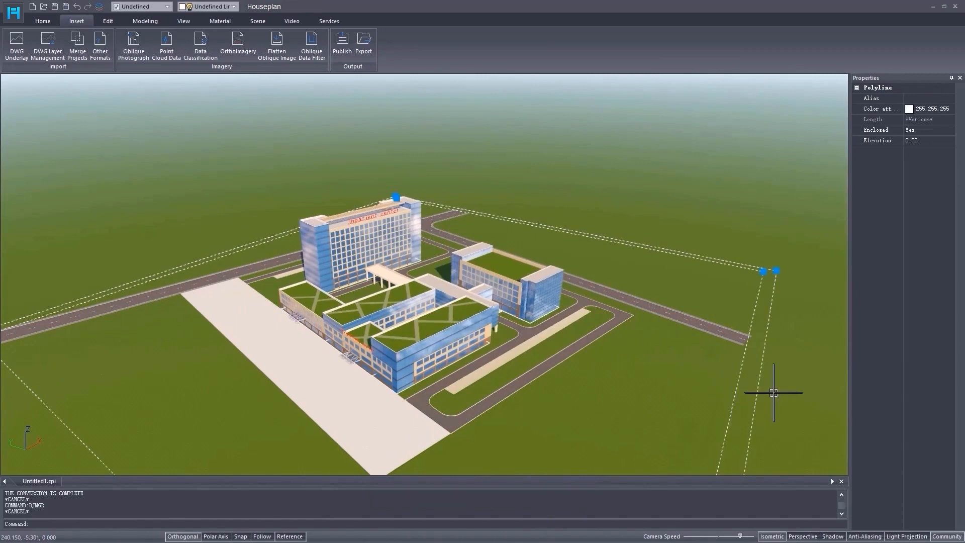
key("Delete")
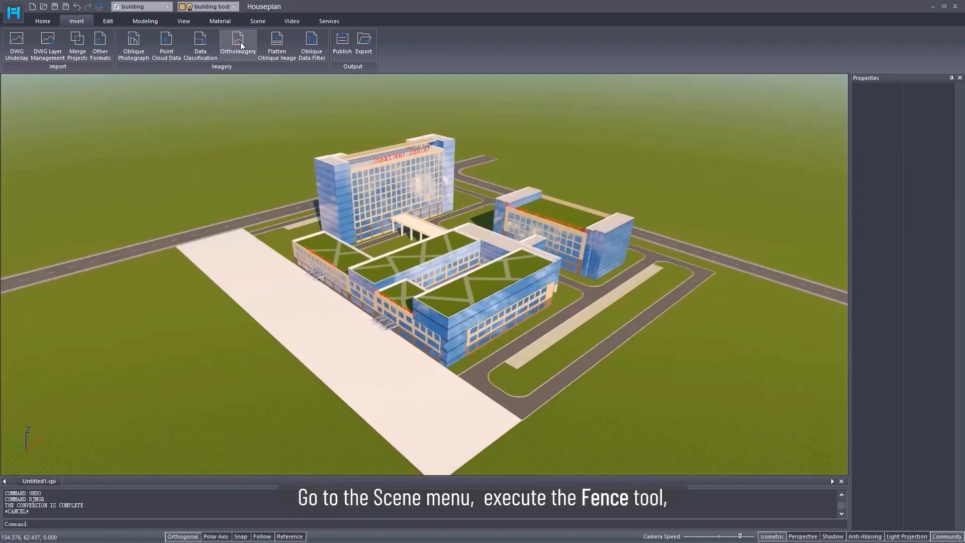
- Draw a Bounding wall01 fence with a wall height of 2 along the outer front edge of the paved square
left_click(259, 20)
left_click(160, 51)
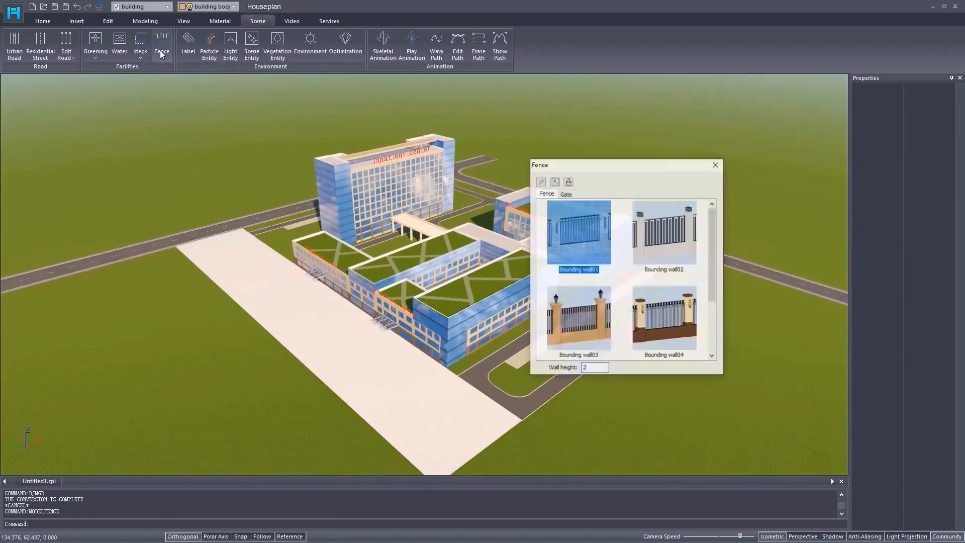
left_click_drag(651, 162, 786, 163)
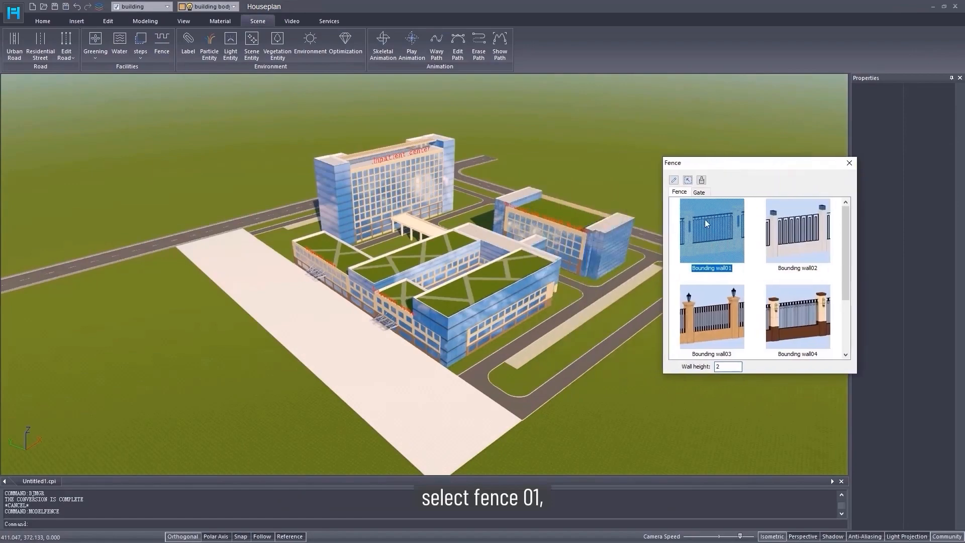
left_click(674, 179)
scroll(261, 327, "up", 3)
scroll(312, 316, "up", 5)
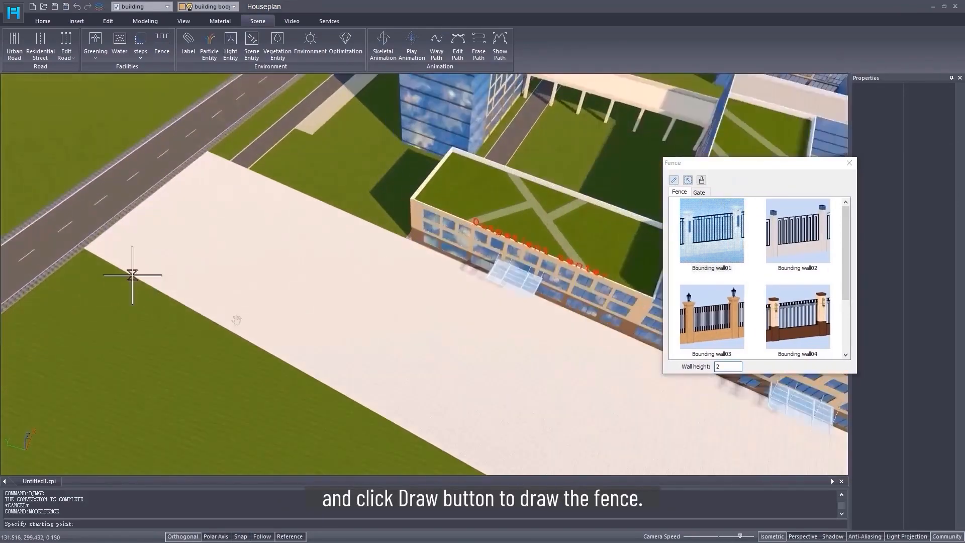
left_click(101, 302)
scroll(254, 391, "down", 6)
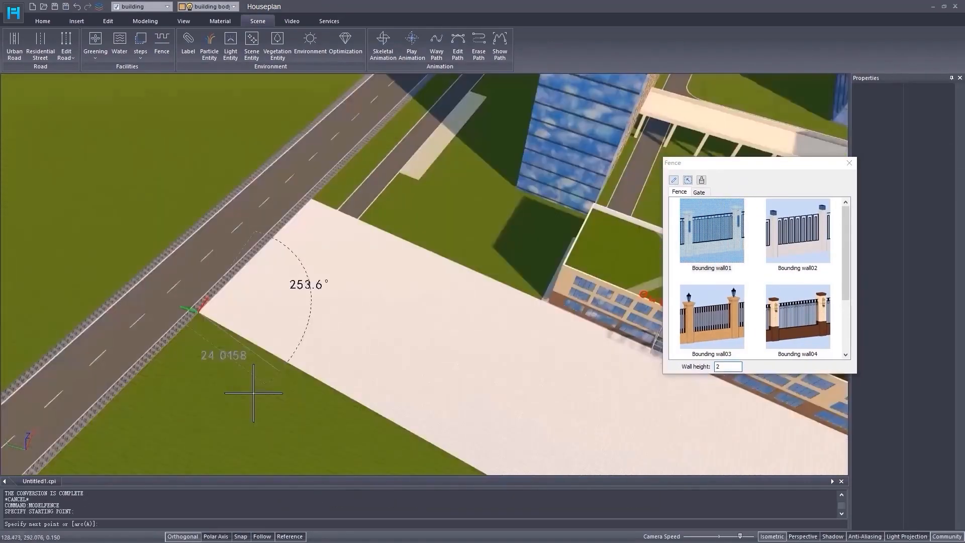
middle_click_drag(406, 460, 187, 291)
scroll(452, 394, "up", 3)
left_click(435, 412)
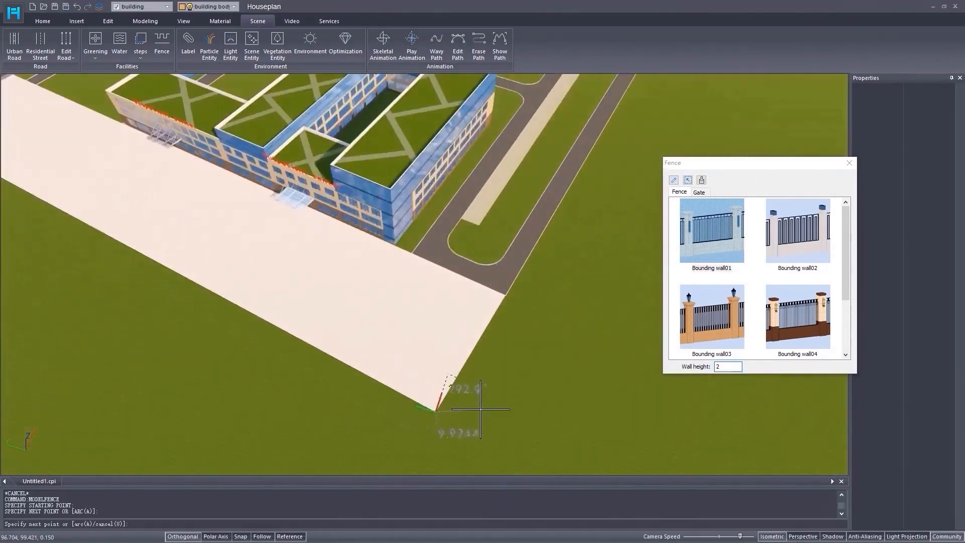
- Continue the fence along the adjoining site side and the rear road to the corner by the crossroads, and finish it there
scroll(483, 405, "down", 2)
middle_click_drag(482, 405, 341, 515)
middle_click_drag(507, 205, 499, 289)
scroll(500, 289, "up", 2)
scroll(481, 371, "up", 3)
middle_click_drag(512, 251, 312, 347)
left_click(502, 320)
scroll(505, 324, "down", 2)
scroll(302, 342, "up", 2)
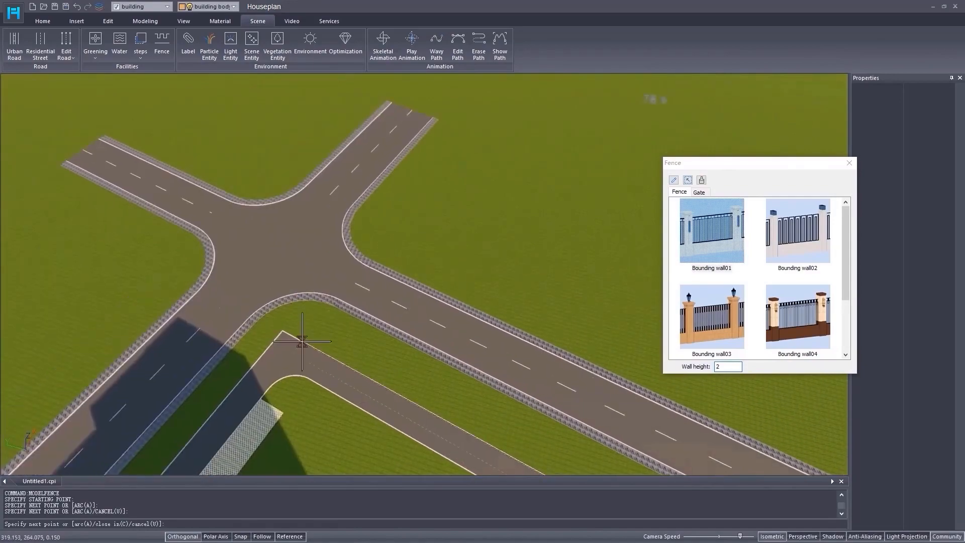
left_click(283, 332)
right_click(310, 350)
- Draw a long rectangular plane on the paved square, starting at its roadside edge and ending in front of the Outpatient center
scroll(322, 346, "down", 4)
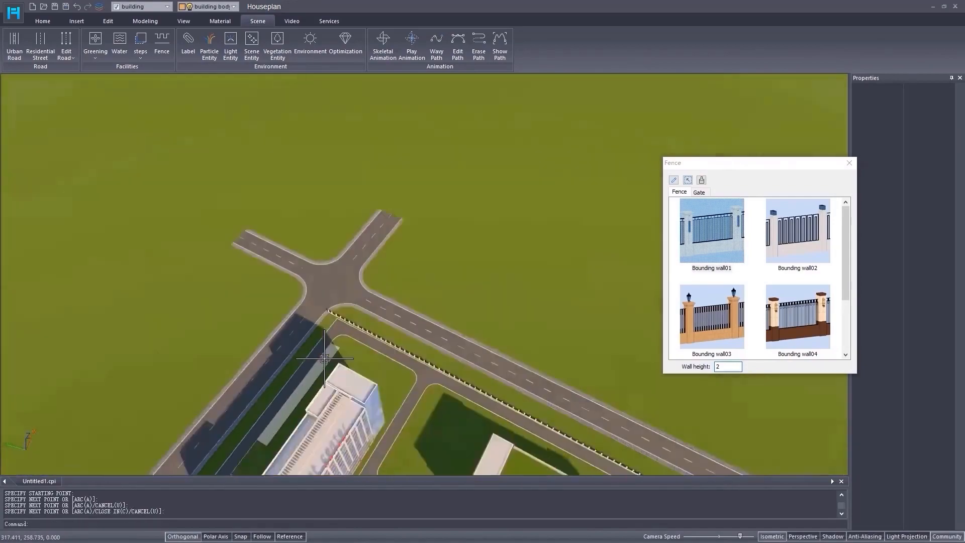
middle_click_drag(397, 458, 416, 334)
scroll(381, 366, "up", 3)
scroll(366, 321, "up", 3)
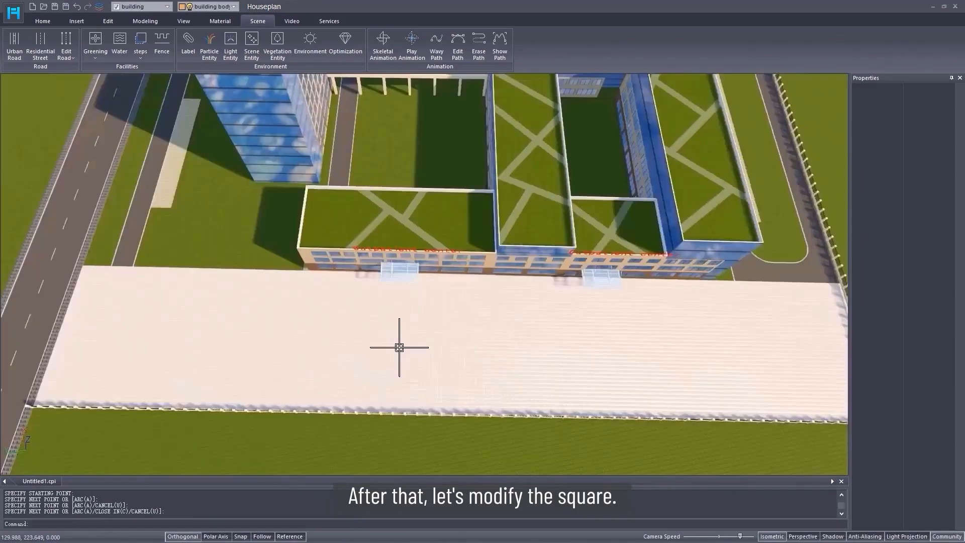
scroll(399, 347, "up", 4)
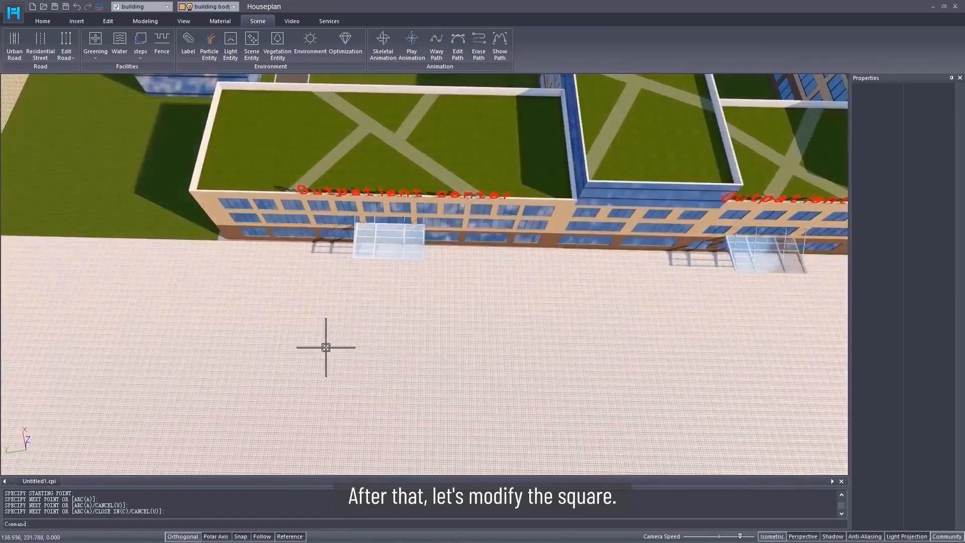
middle_click_drag(325, 346, 550, 349)
middle_click_drag(372, 330, 485, 322)
middle_click_drag(201, 305, 307, 300)
scroll(319, 289, "down", 2)
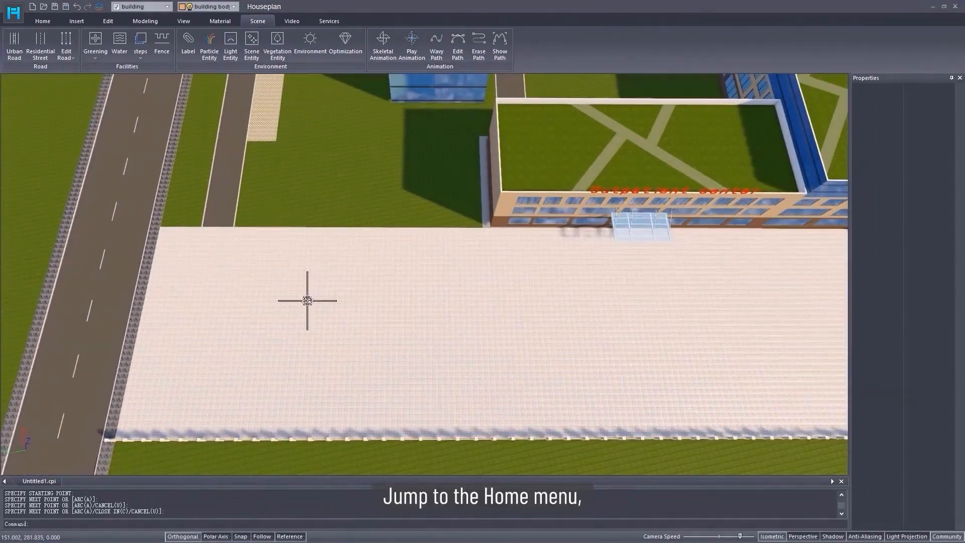
left_click(44, 21)
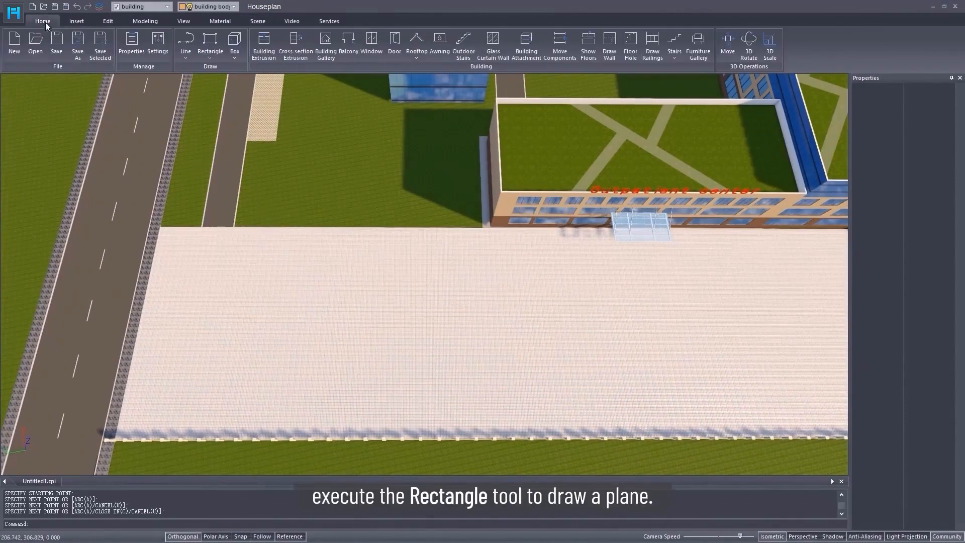
left_click(211, 60)
left_click(208, 79)
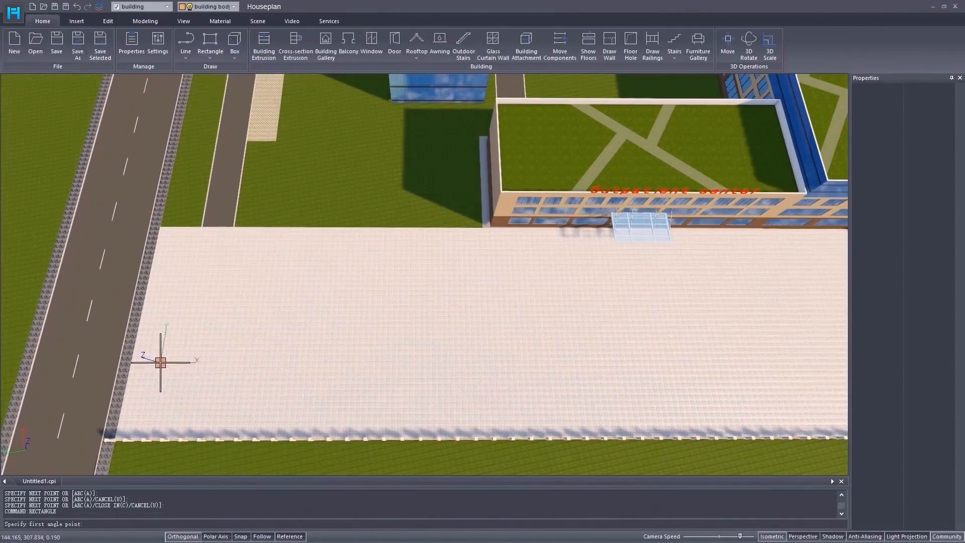
left_click(146, 291)
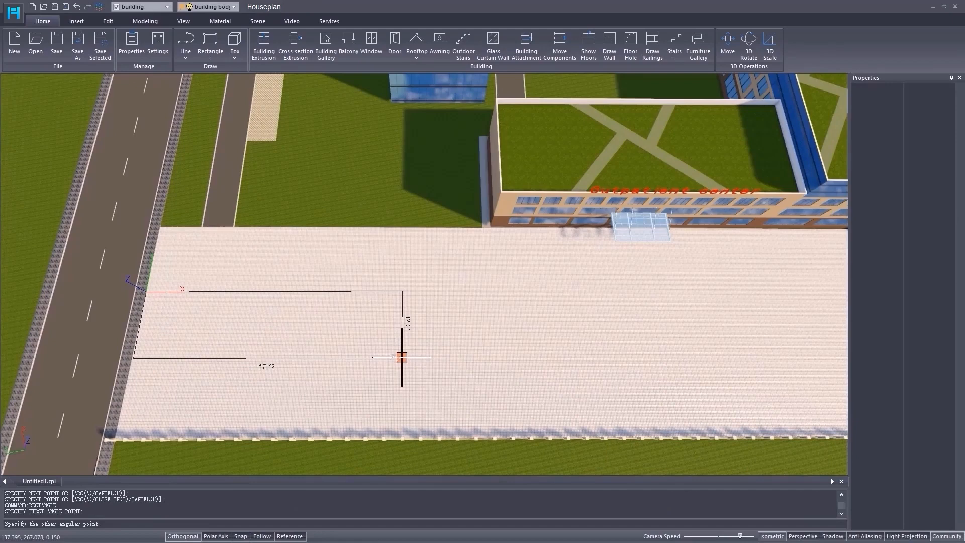
middle_click_drag(402, 357, 349, 353)
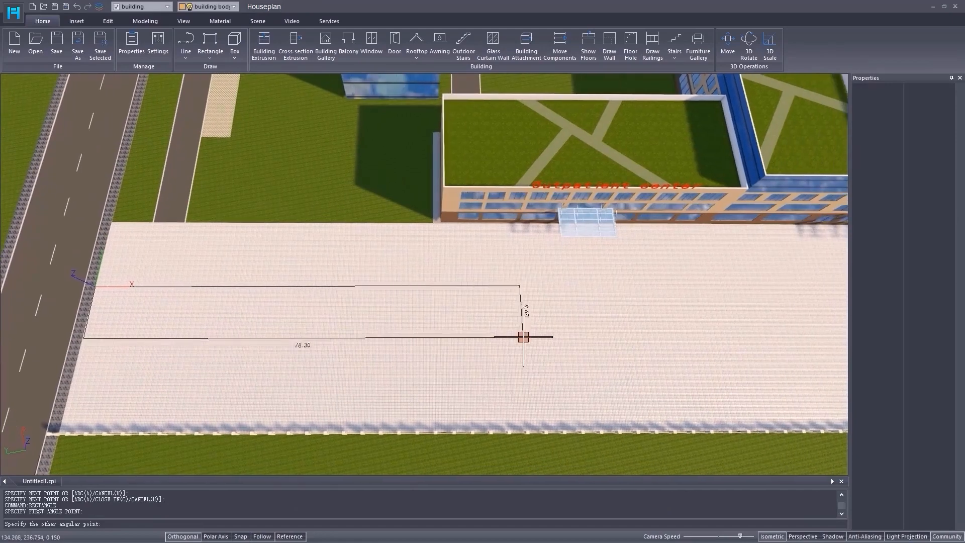
left_click(442, 350)
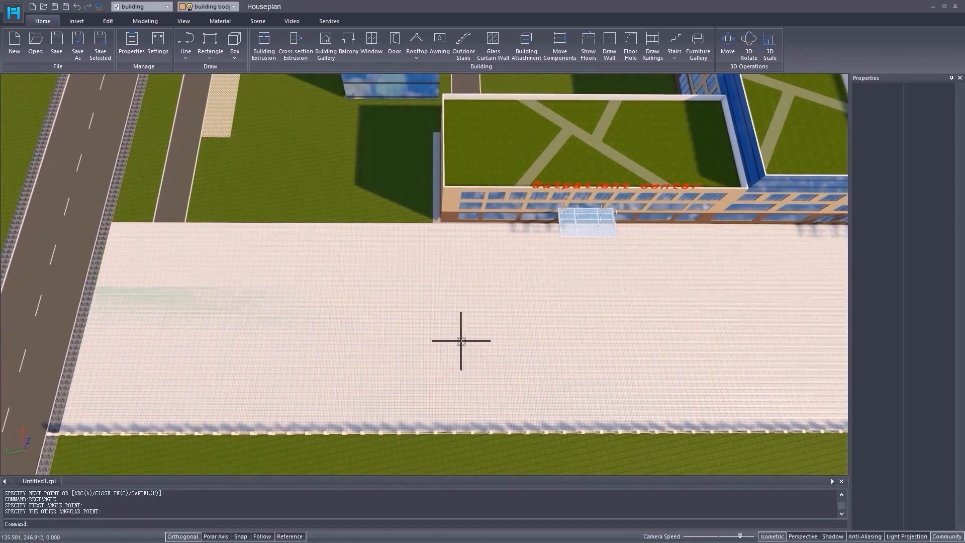
middle_click_drag(461, 340, 467, 340)
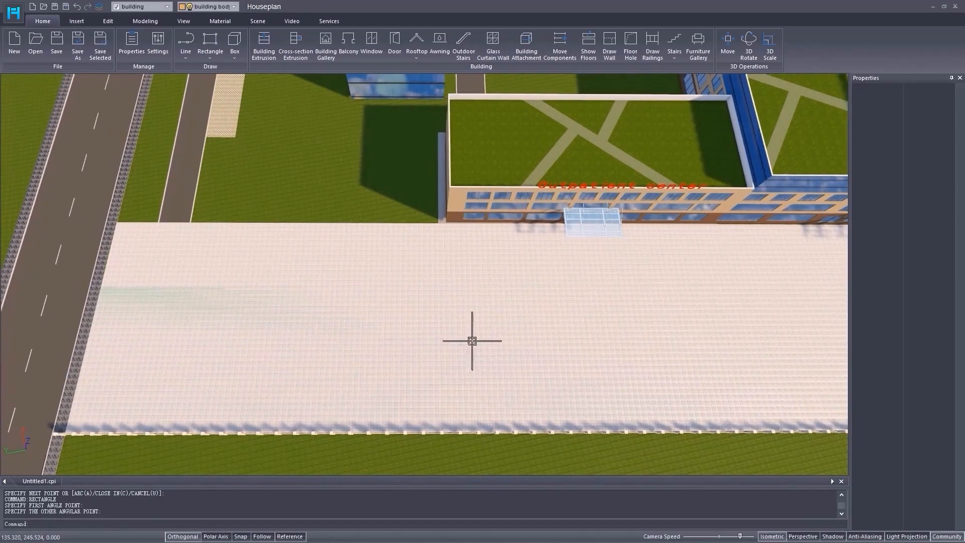
- Subtract the rectangular plane from the paved square to trim off the overlapping paving
left_click(151, 20)
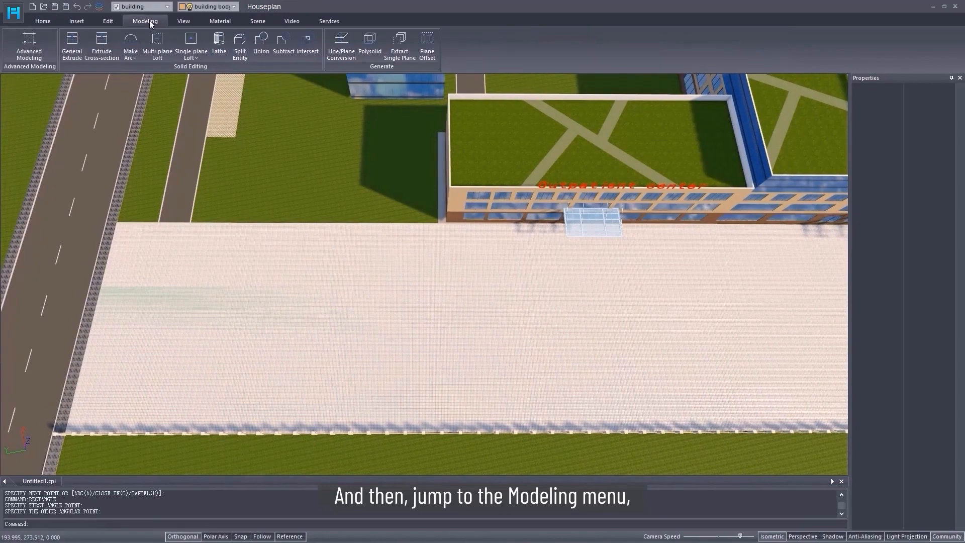
left_click(279, 52)
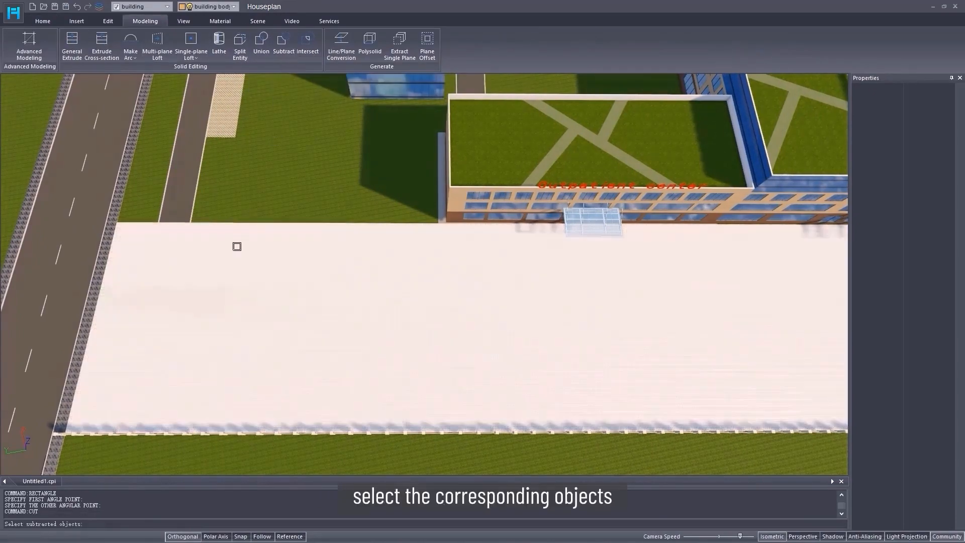
left_click(228, 252)
left_click(183, 327)
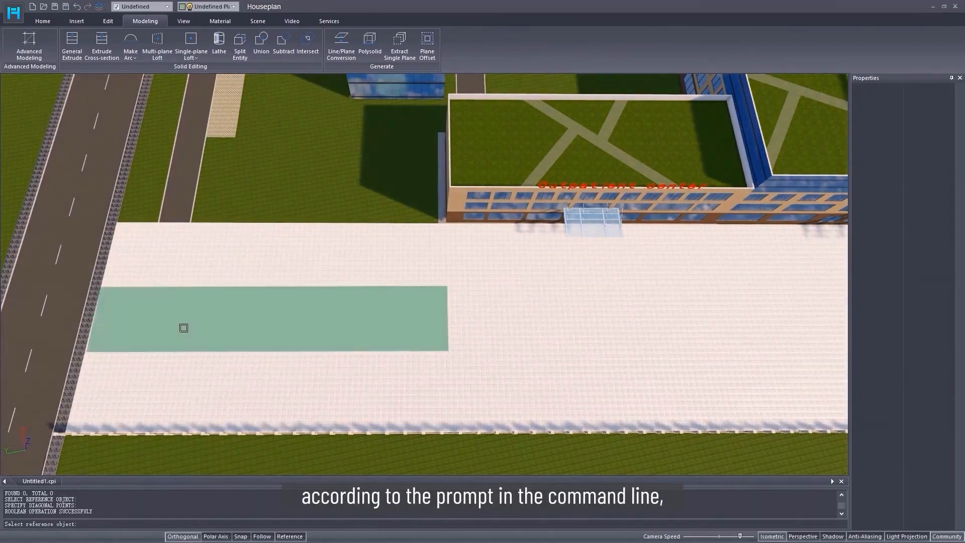
key("Return")
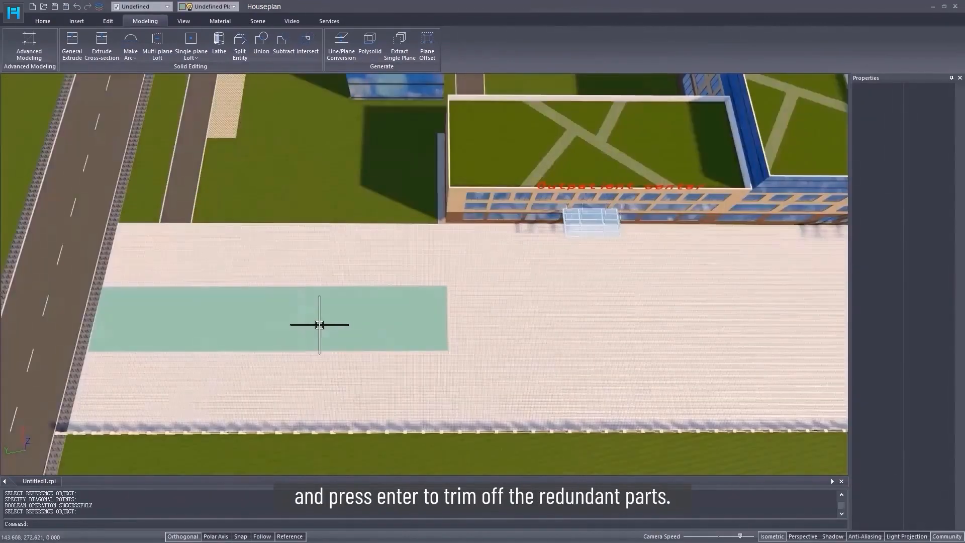
- Apply texture 1 from the Slabstone materials to the rectangular plane on the square
middle_click_drag(319, 324, 362, 325)
scroll(362, 326, "down", 2)
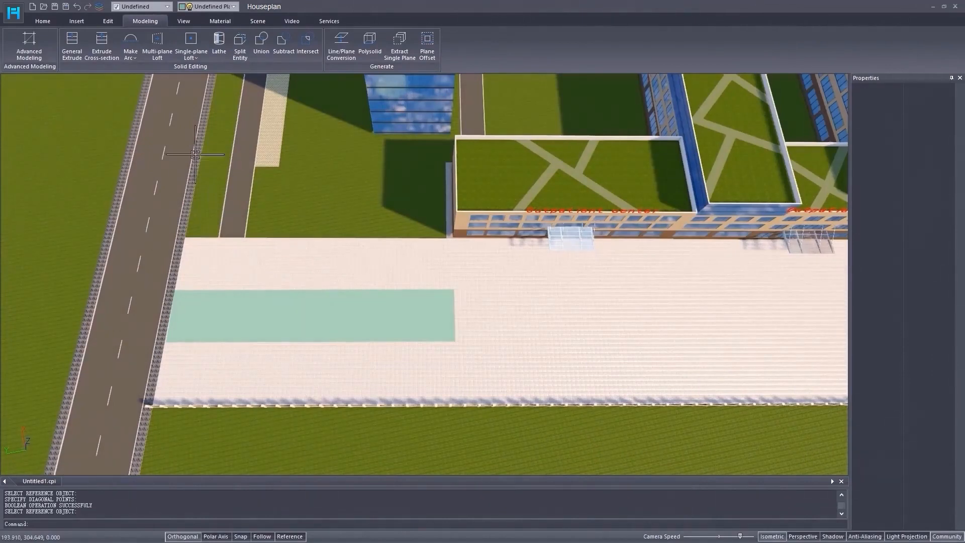
left_click(212, 19)
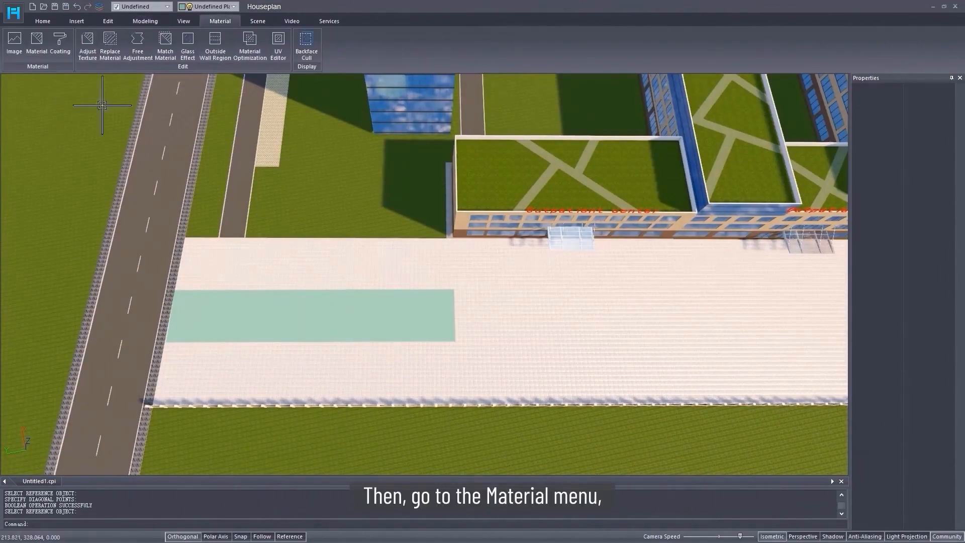
left_click(40, 50)
left_click(563, 263)
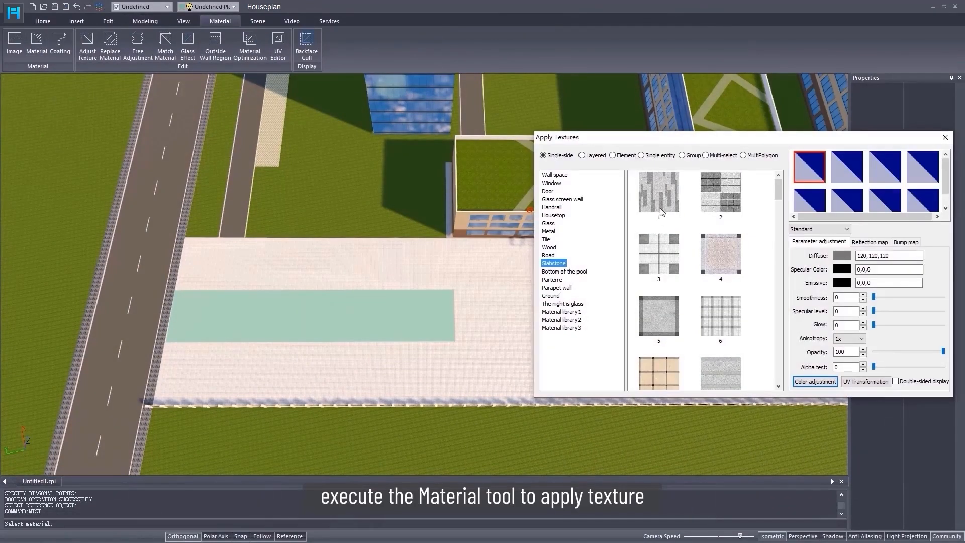
left_click(314, 323)
- Rotate the rectangle's slabstone texture to an angle of 90 with Adjust Texture and close the settings
scroll(314, 323, "up", 3)
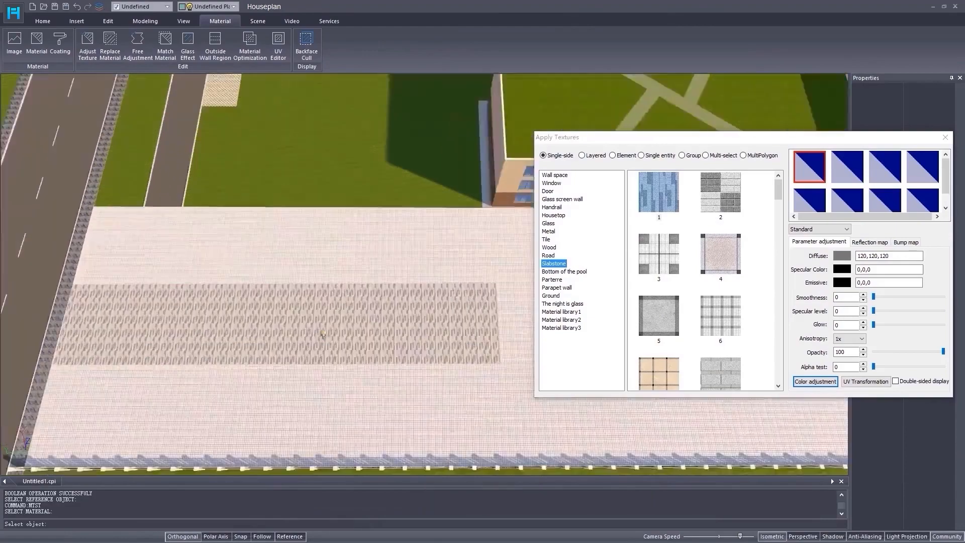
middle_click_drag(363, 320, 379, 317)
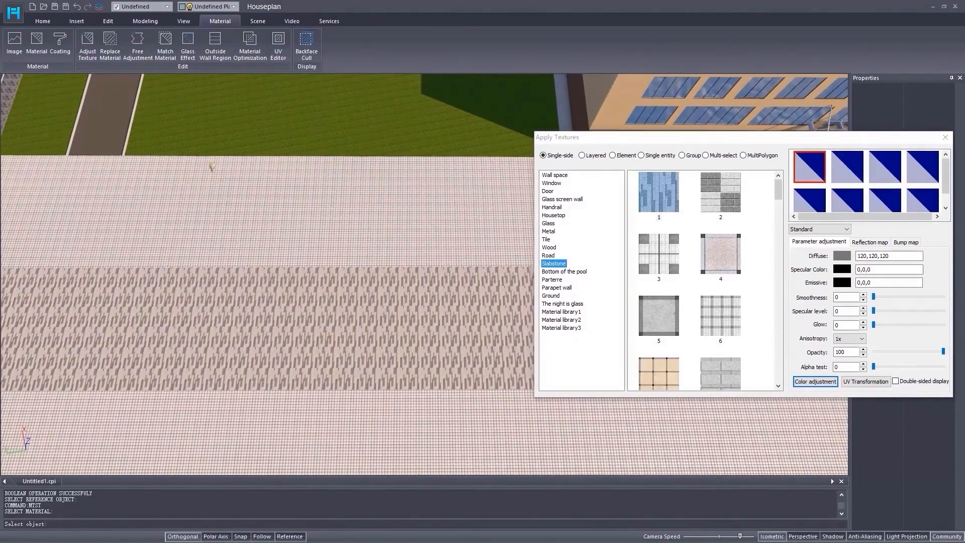
left_click(88, 47)
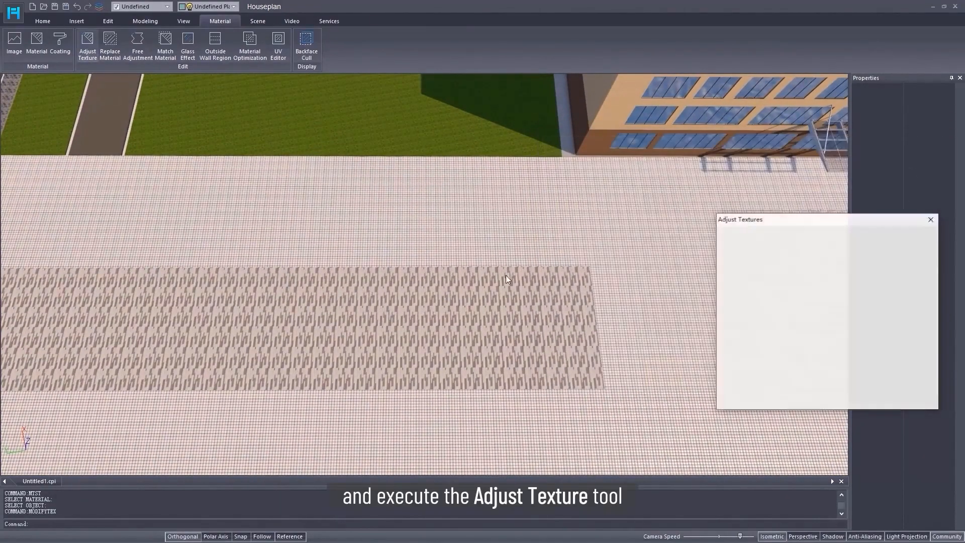
double_click(765, 309)
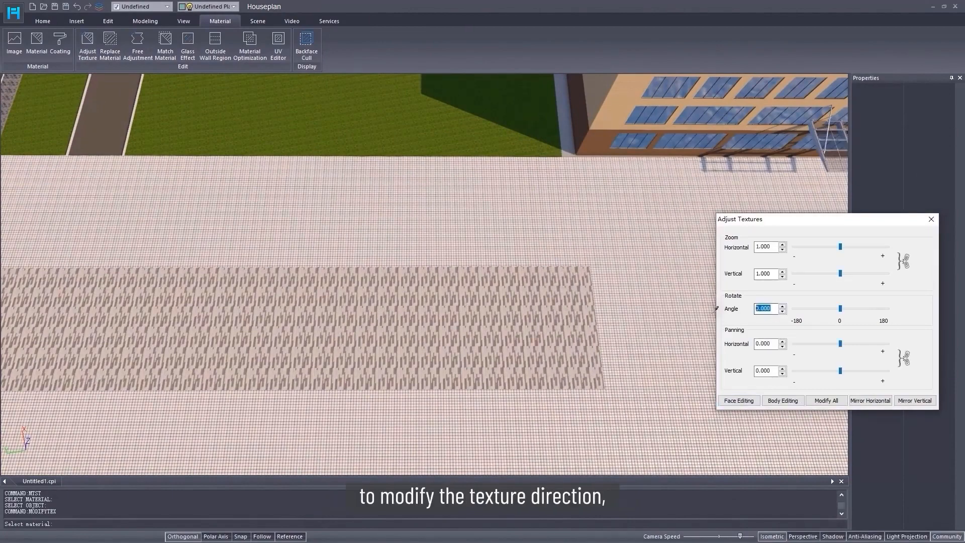
type("90")
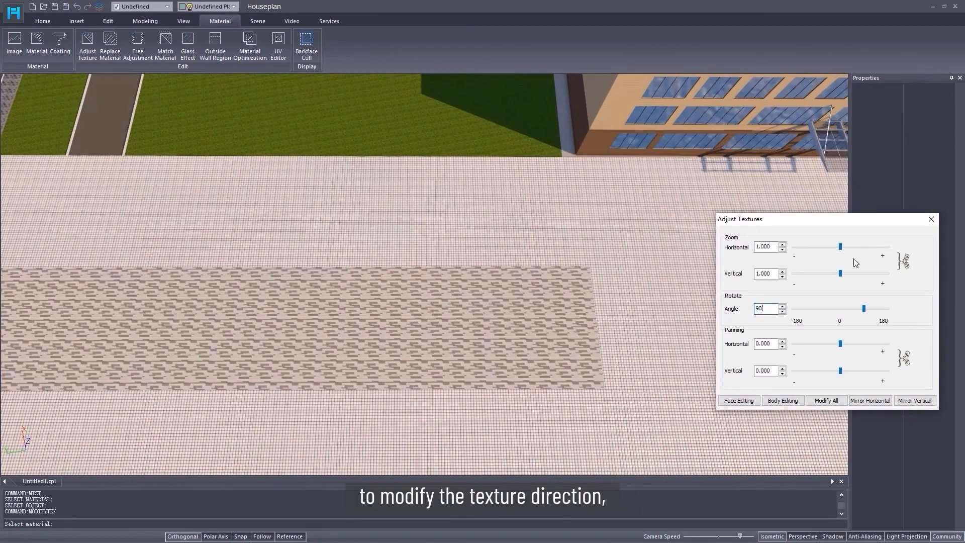
left_click(931, 219)
- Place one Tree grate 01 from the Featured landscape scene entities on the square at the paving strip's edge, and end the placement
scroll(515, 357, "down", 3)
scroll(409, 361, "down", 5)
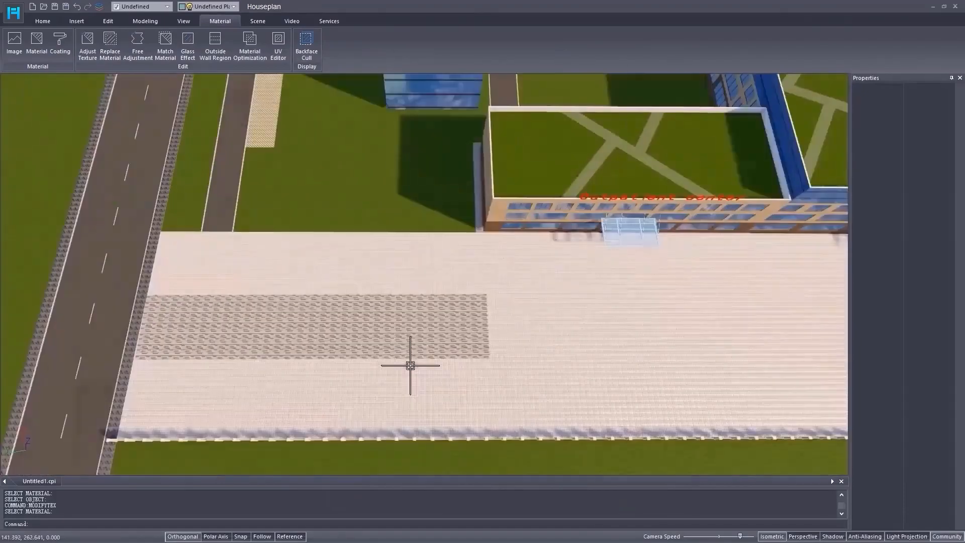
middle_click_drag(623, 358, 353, 358)
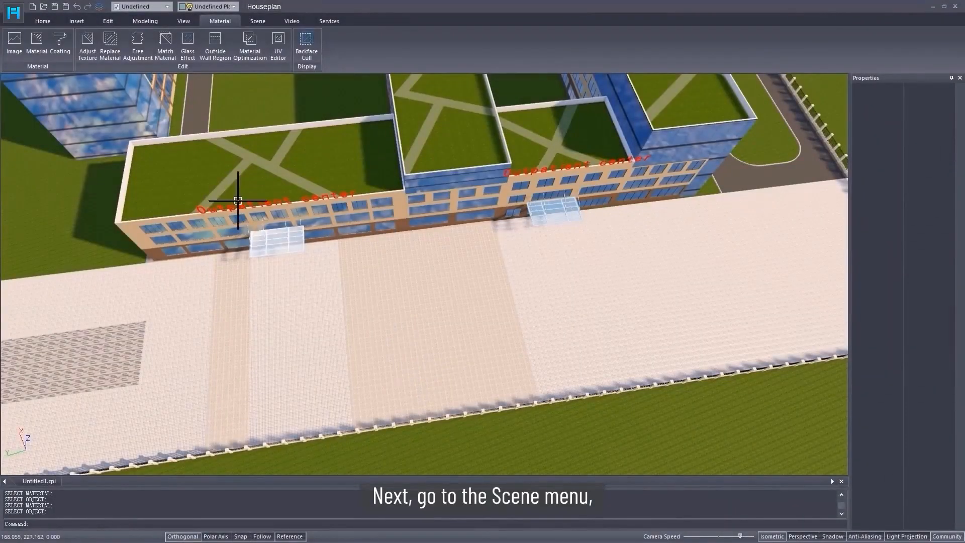
left_click(258, 21)
left_click(249, 55)
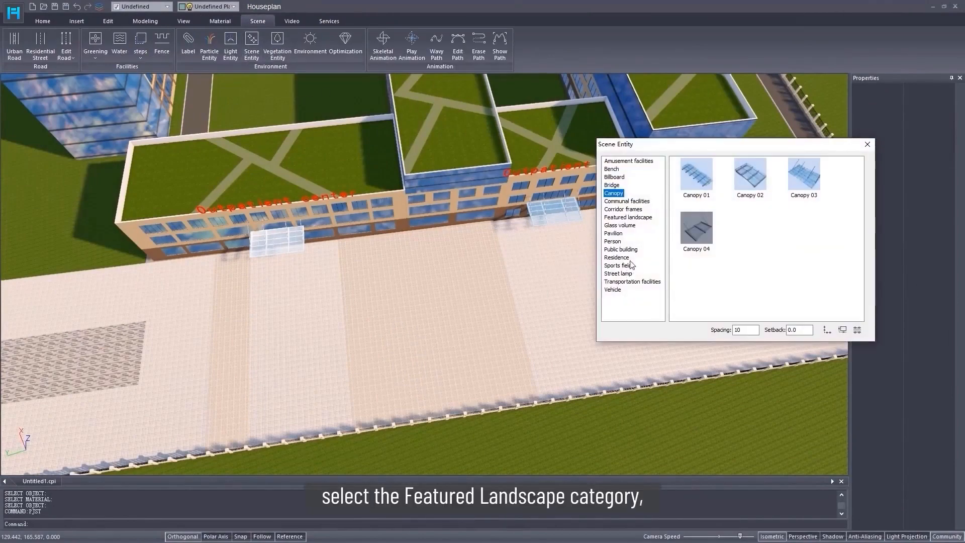
left_click(626, 217)
double_click(697, 281)
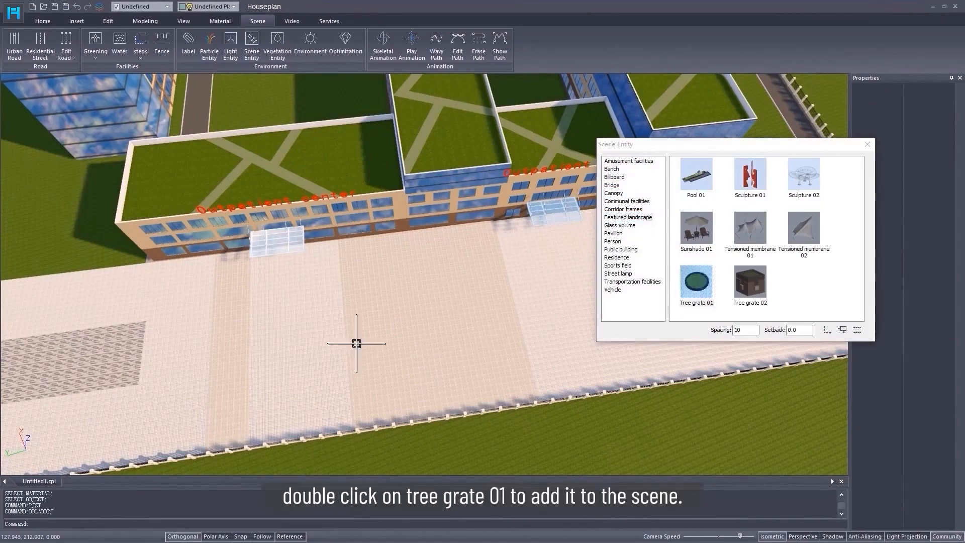
scroll(352, 307, "up", 3)
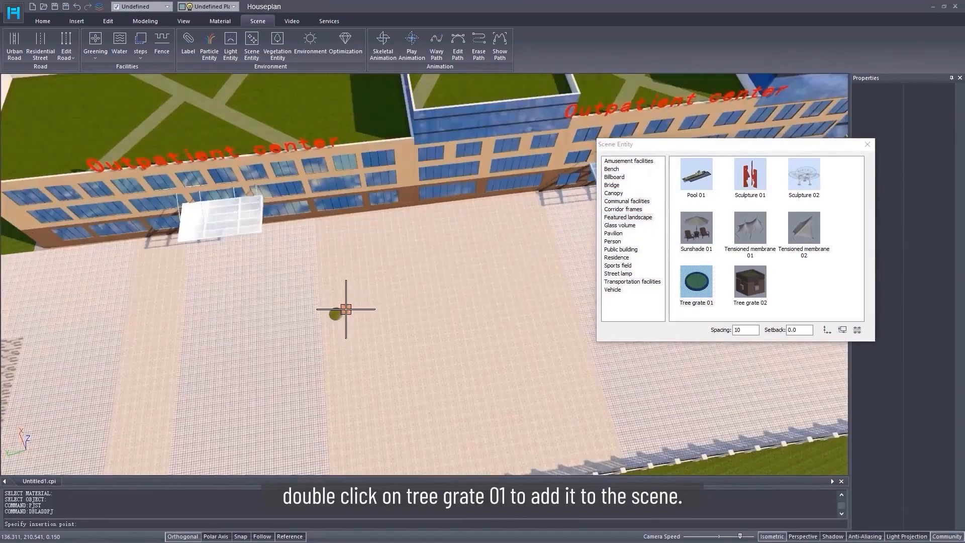
middle_click_drag(347, 314, 402, 362)
scroll(403, 362, "up", 1)
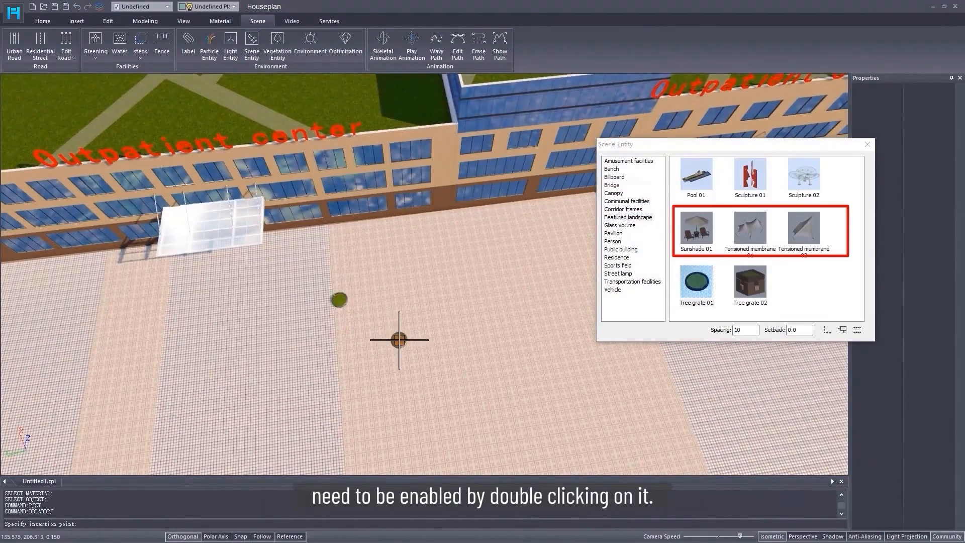
key("Escape")
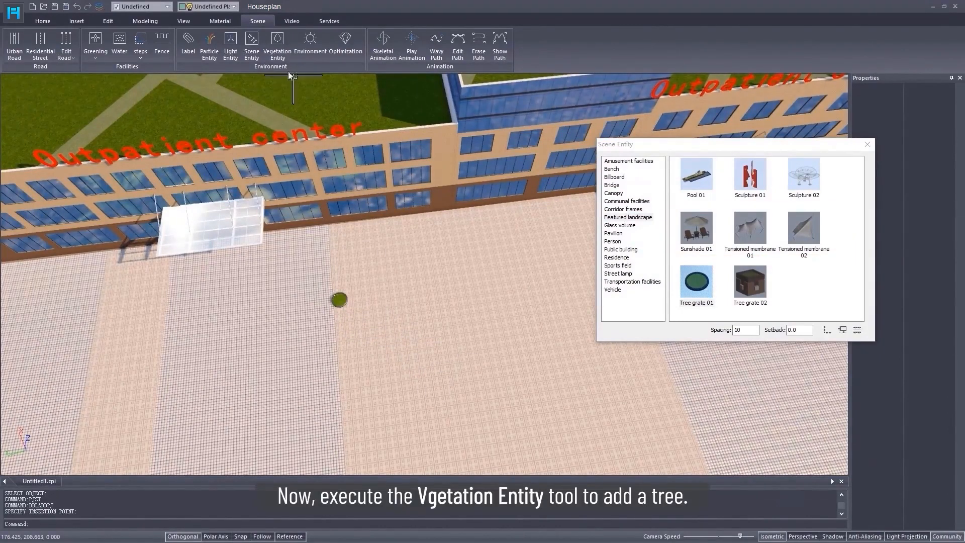
- Place one Buttonwood 01 from the Tree vegetation entities at the centre of the tree grate, and end the placement
left_click(271, 51)
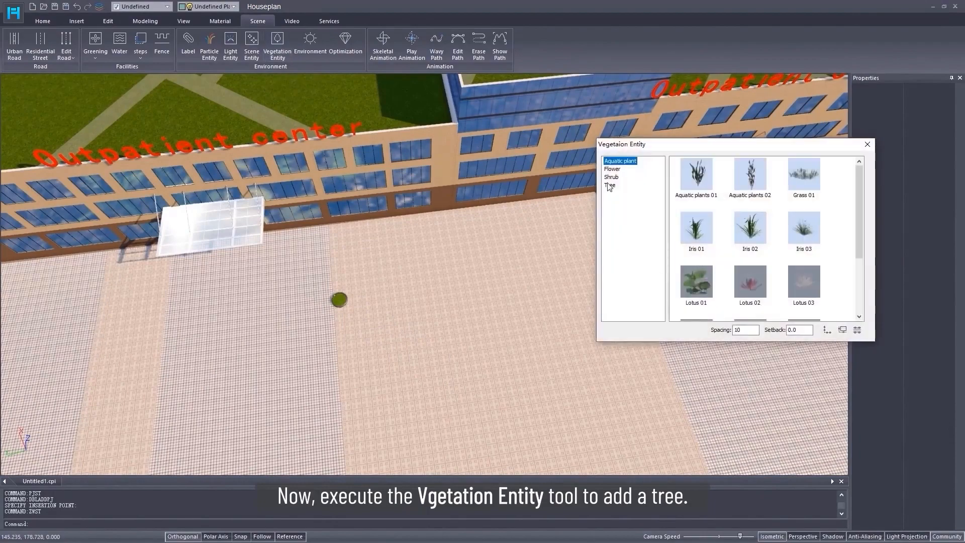
left_click(610, 185)
left_click(698, 281)
scroll(351, 302, "up", 5)
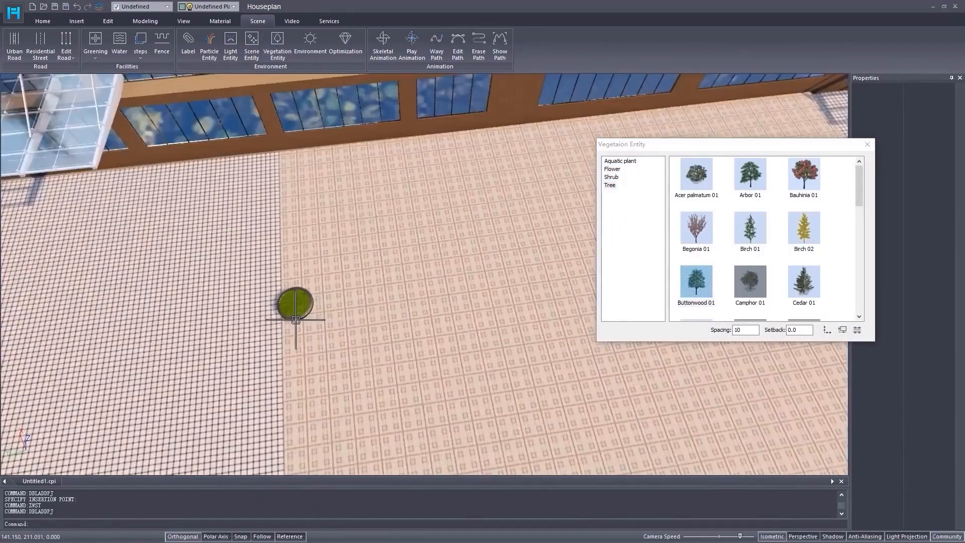
scroll(324, 314, "up", 4)
middle_click_drag(329, 307, 332, 266)
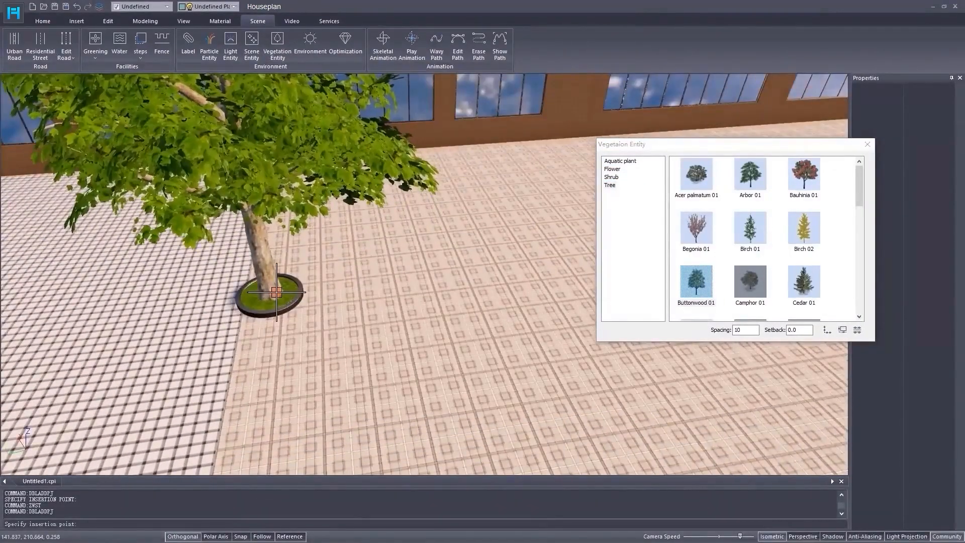
left_click(276, 291)
scroll(352, 324, "down", 6)
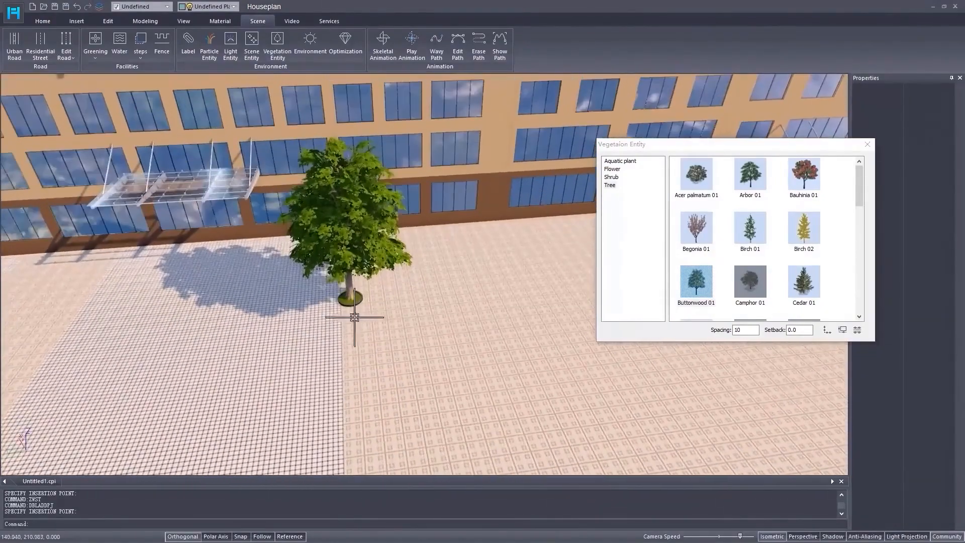
left_click(351, 298)
left_click(354, 301)
key("Escape")
- Select the tree grate and the tree standing in it, and combine them into one group
scroll(344, 301, "up", 3)
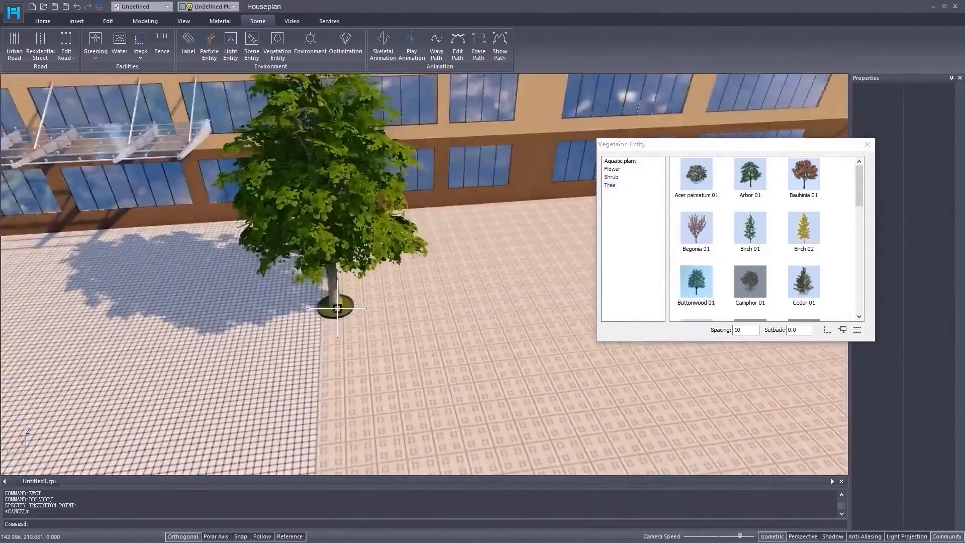
scroll(337, 308, "up", 3)
left_click(304, 337)
scroll(307, 332, "down", 3)
scroll(322, 291, "up", 1)
left_click(357, 191)
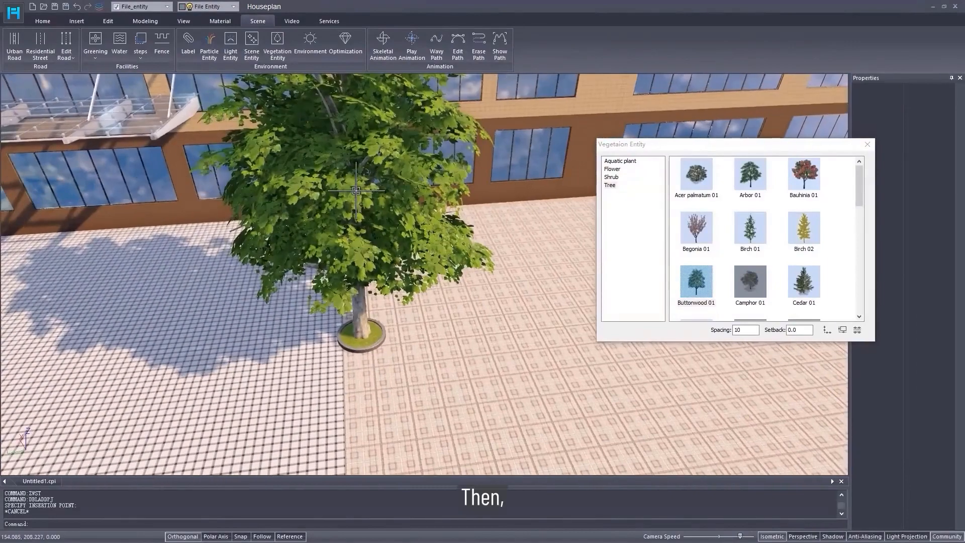
scroll(365, 302, "down", 2)
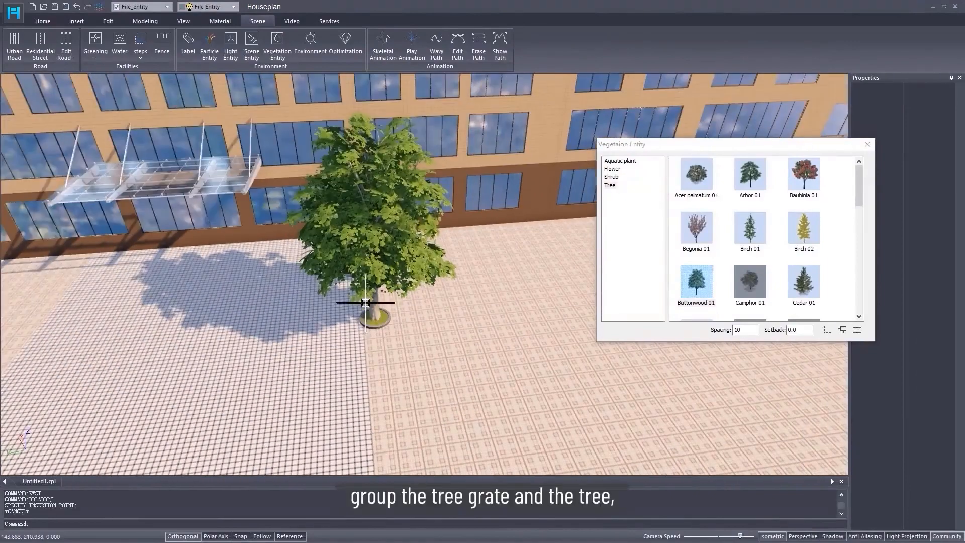
left_click(108, 21)
left_click(400, 58)
left_click(427, 74)
- Copy the tree group along the paving strip's edge, about 18 m away from the building towards the fence, and end the copying
left_click(402, 217)
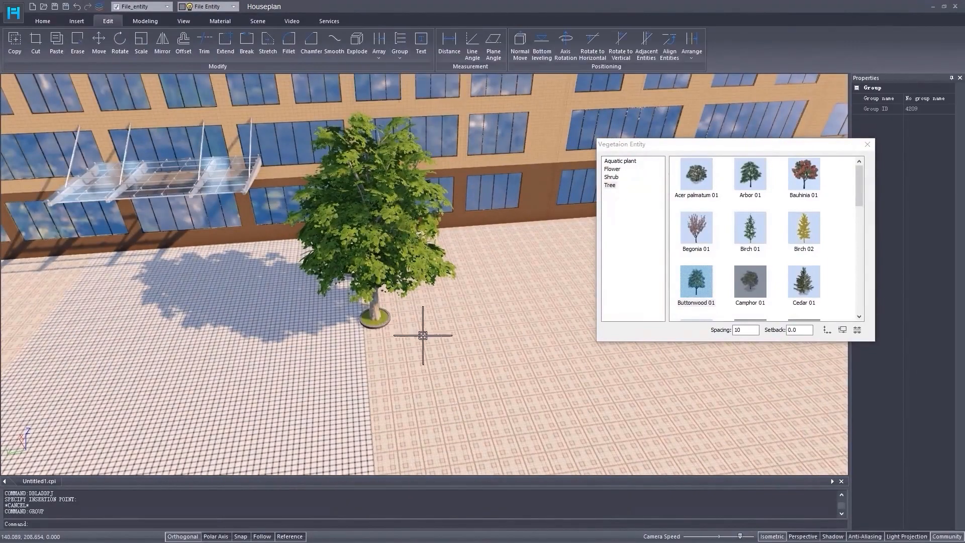
right_click(423, 335)
left_click(443, 260)
scroll(415, 293, "down", 3)
middle_click_drag(385, 341, 426, 377)
scroll(340, 286, "down", 3)
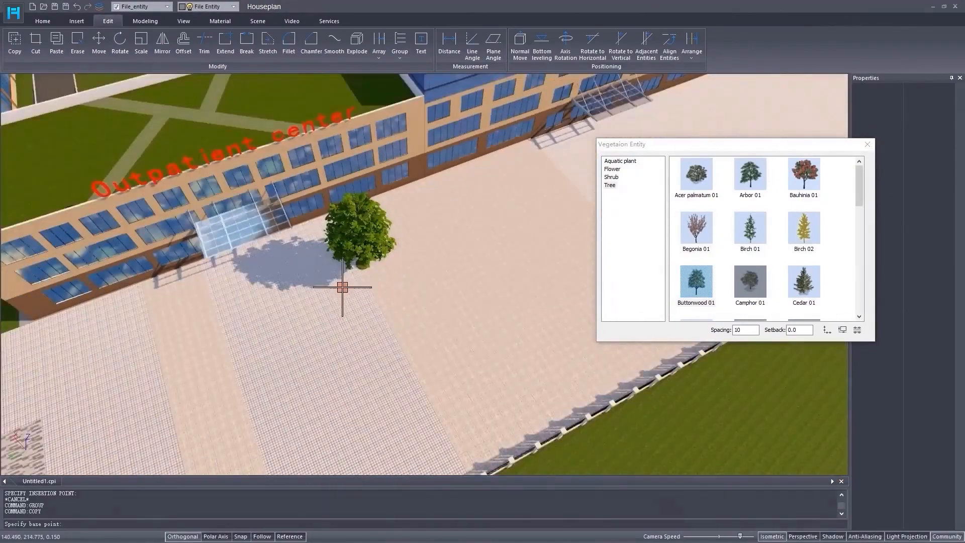
left_click(341, 281)
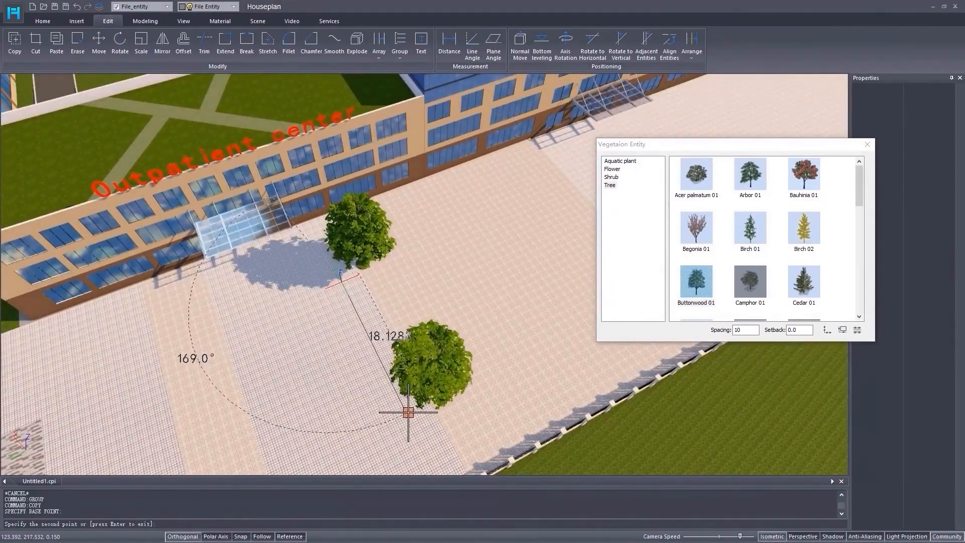
left_click(405, 410)
key("Return")
- Copy both tree groups together straight across to the opposite edge of the paving strip, forming a two-by-two layout
middle_click_drag(405, 410, 351, 368)
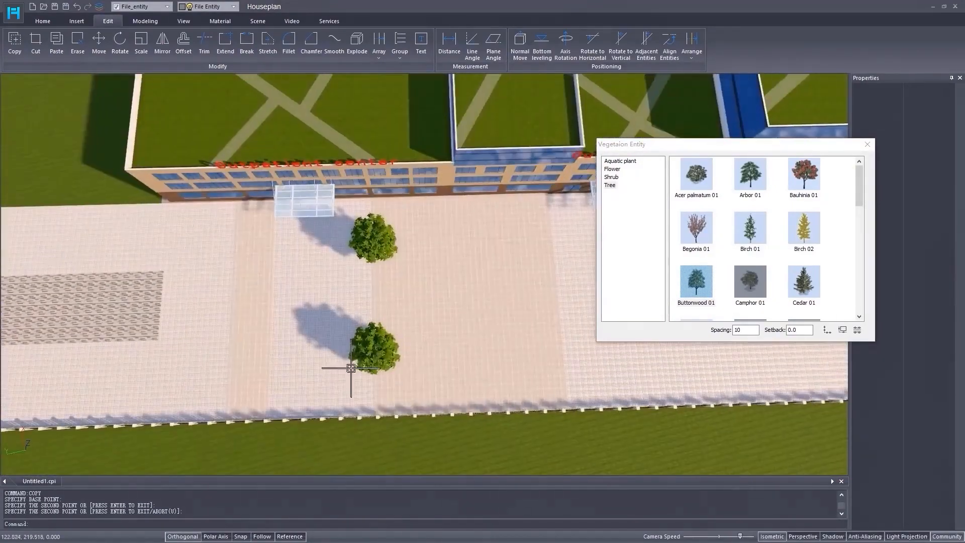
left_click(373, 327)
left_click(377, 228)
right_click(437, 385)
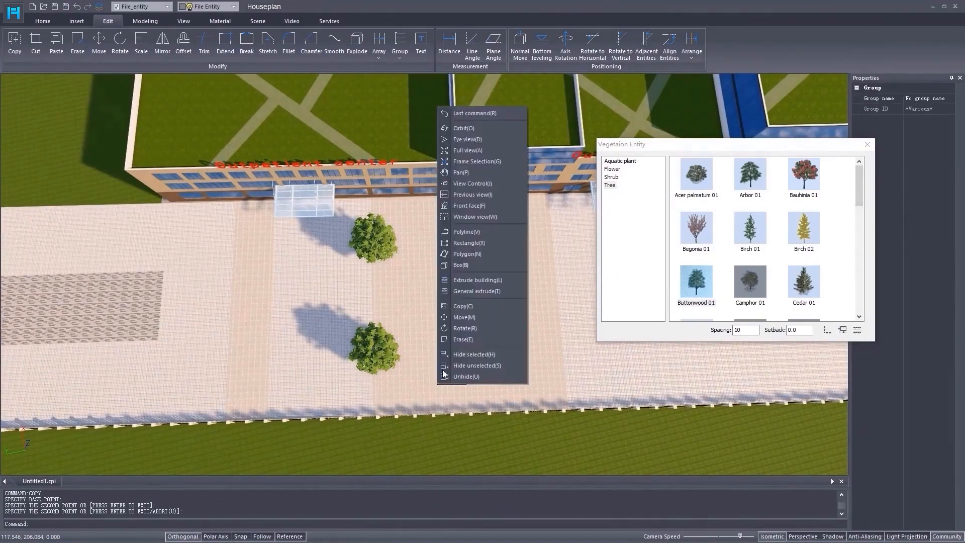
left_click(463, 306)
left_click(397, 391)
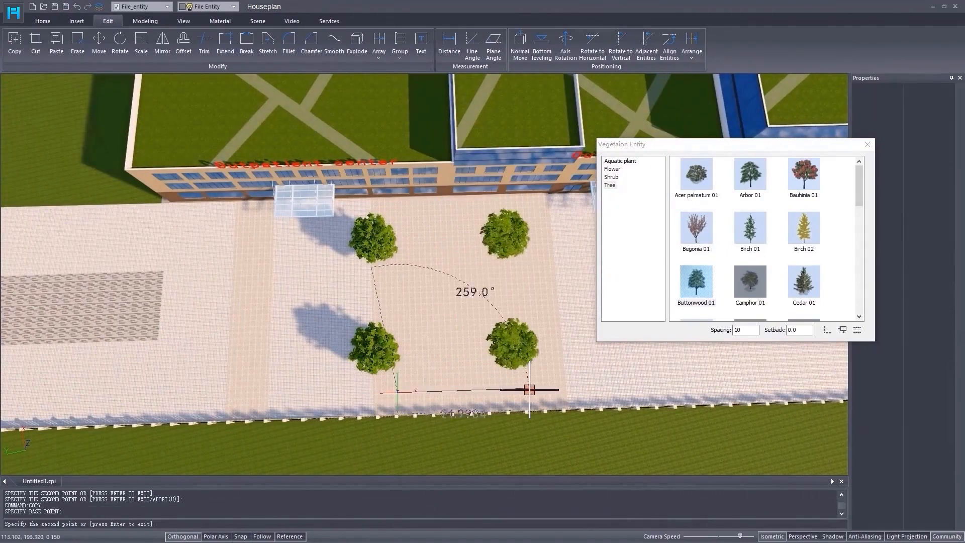
left_click(566, 387)
key("Return")
- Draw a rectangular plane with an area of about 137 on the paving between the four trees
left_click(43, 21)
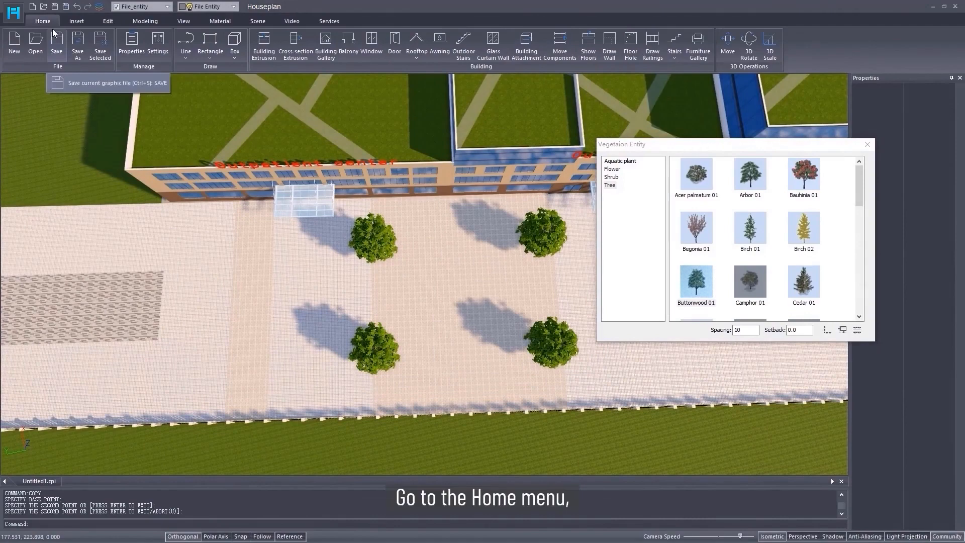
left_click(211, 58)
left_click(224, 74)
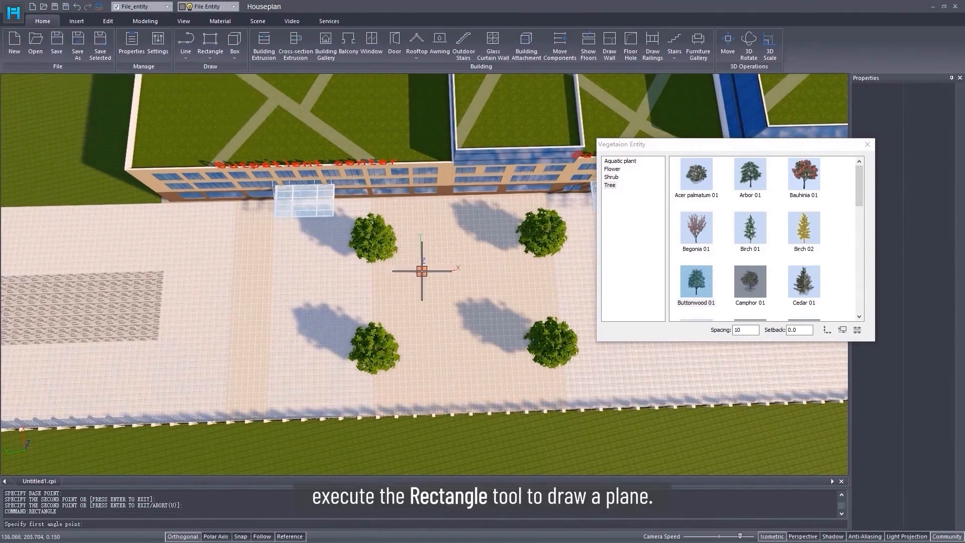
scroll(418, 294, "up", 2)
left_click(413, 276)
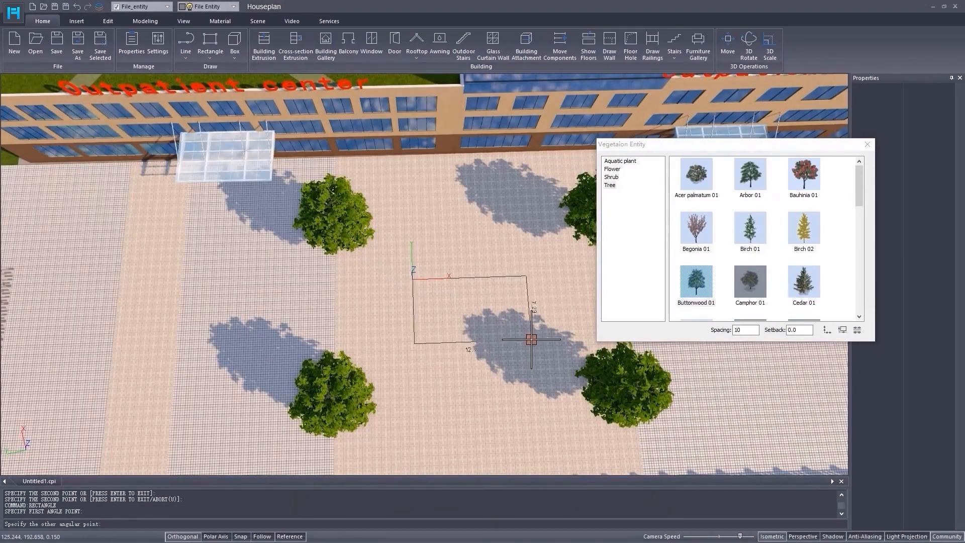
left_click(559, 351)
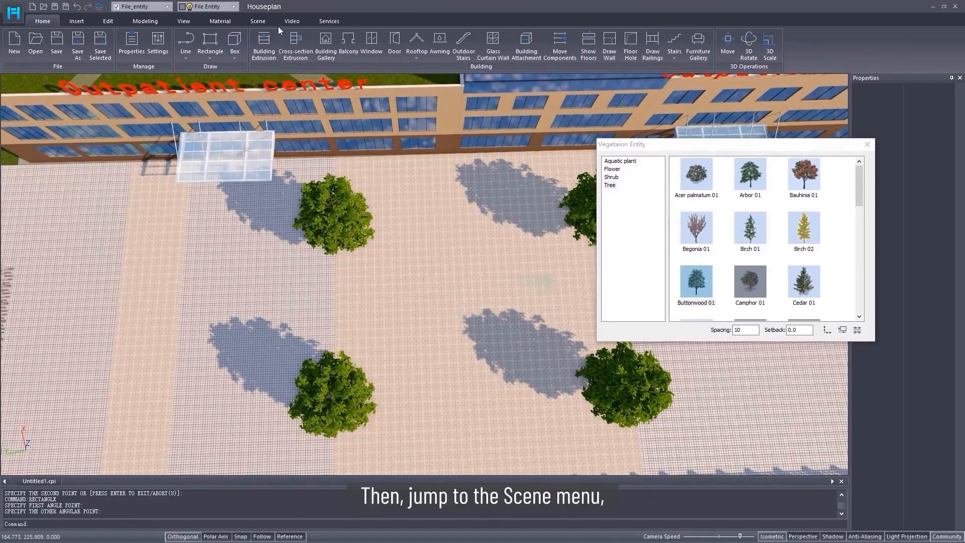
- Create a pool with the Water tool's Draw Pool option, defining it (D) from the rectangle between the trees
left_click(258, 21)
left_click(120, 45)
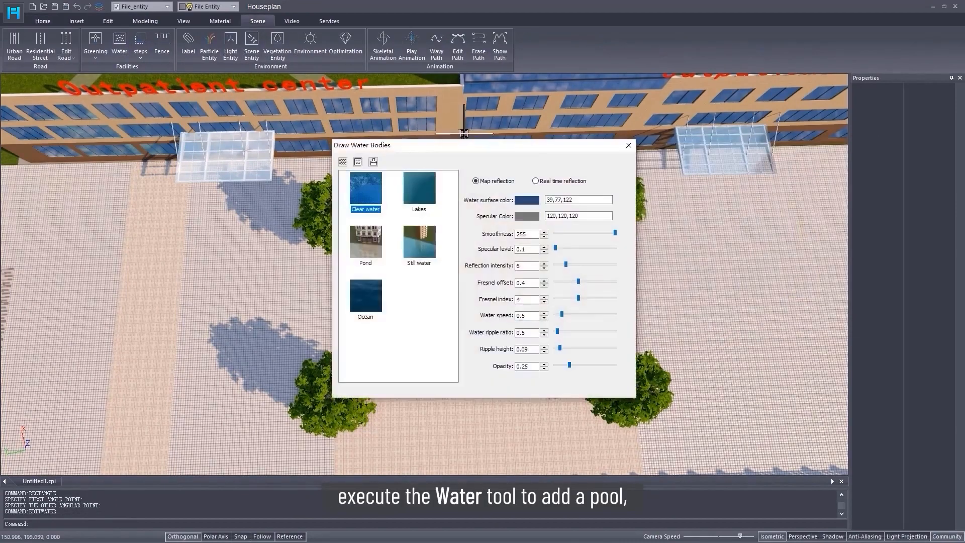
left_click_drag(560, 145, 931, 133)
left_click(729, 150)
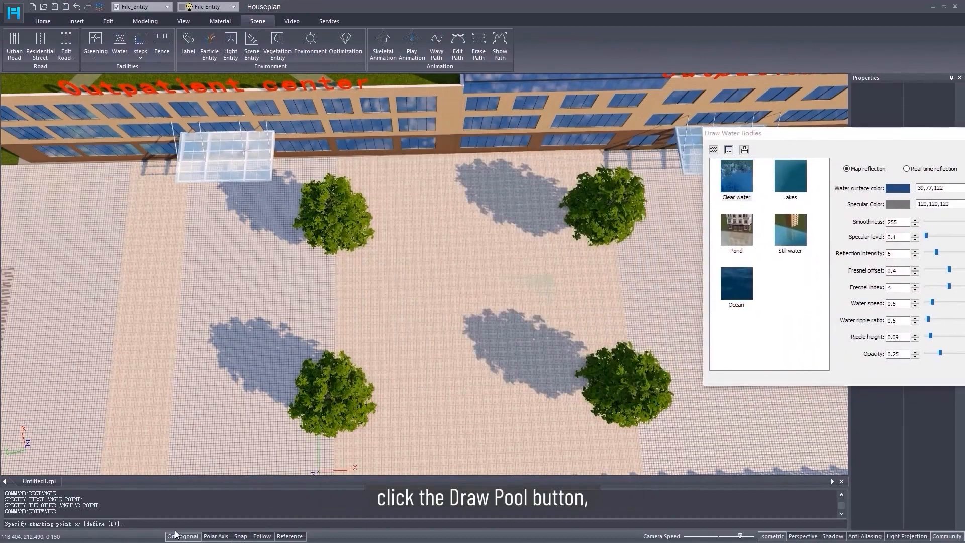
type("d")
key("Return")
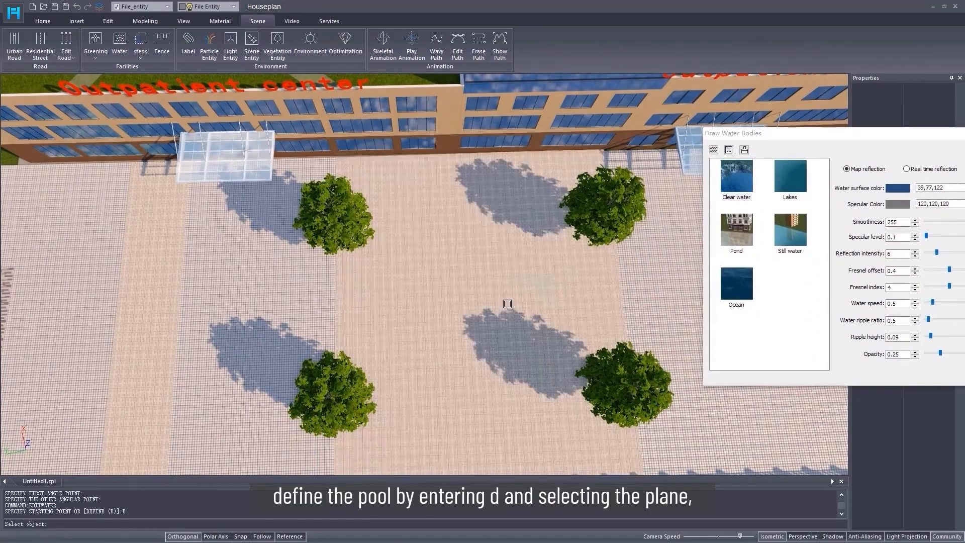
left_click(431, 353)
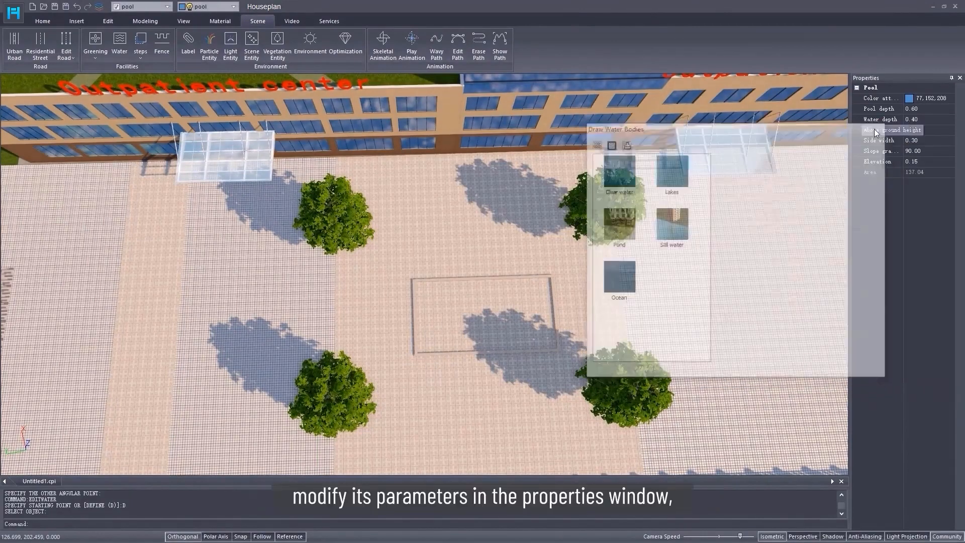
- Set the pool's above-ground height to 0.3 and its side width to 0.1
left_click(924, 132)
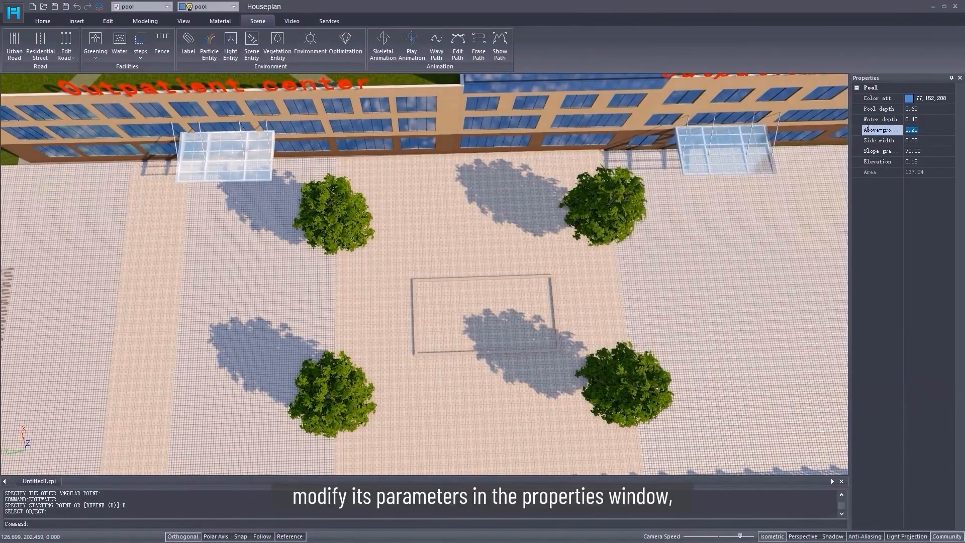
type("0.3")
key("Return")
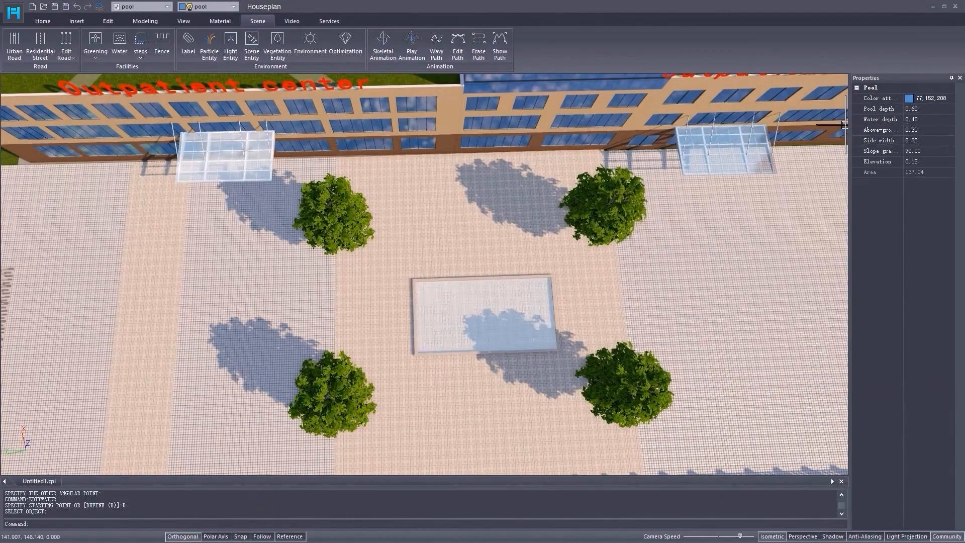
left_click(863, 140)
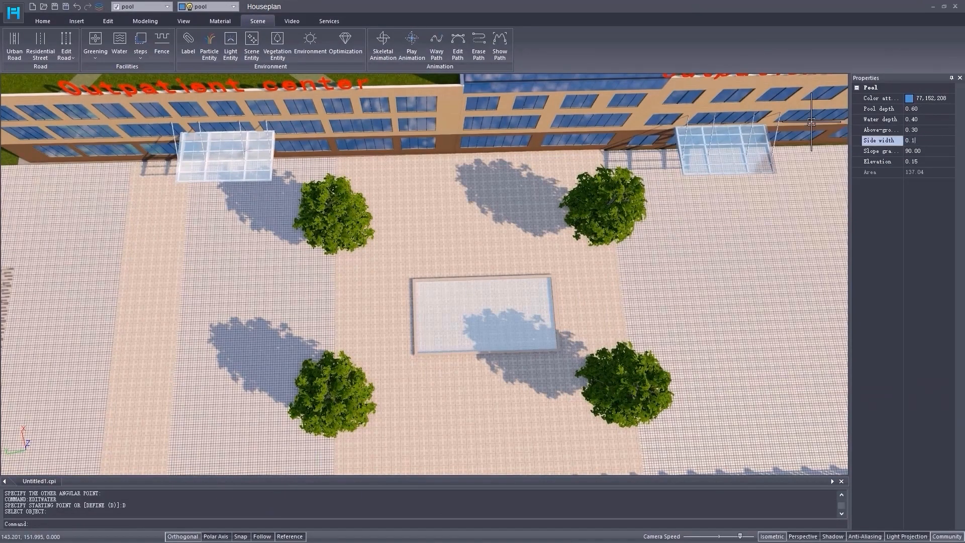
key("Return")
- Raise the pool slightly along its Z axis with 3D Move, with snapping turned off, and end the move
scroll(442, 362, "up", 4)
middle_click_drag(441, 362, 329, 371)
middle_click_drag(518, 332, 472, 306)
scroll(472, 306, "up", 2)
left_click(44, 22)
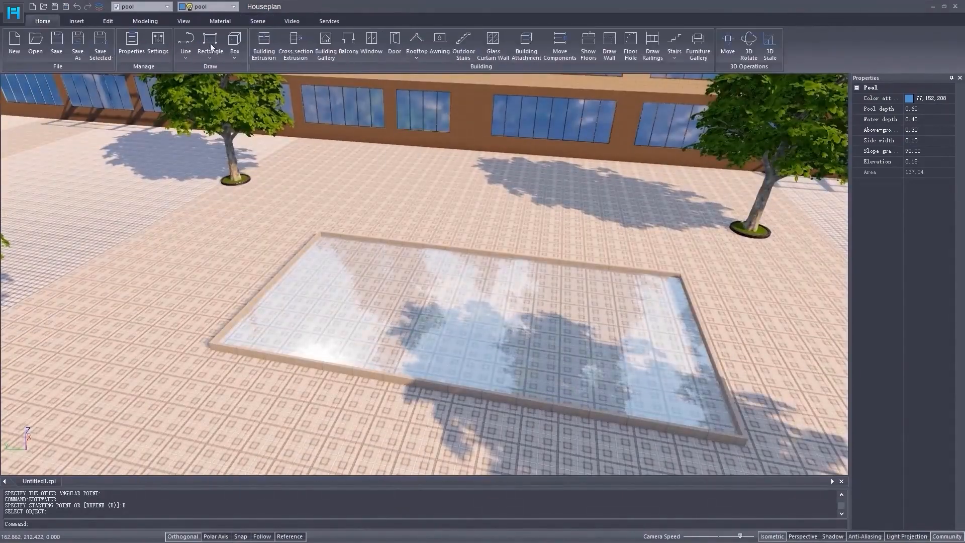
left_click(728, 42)
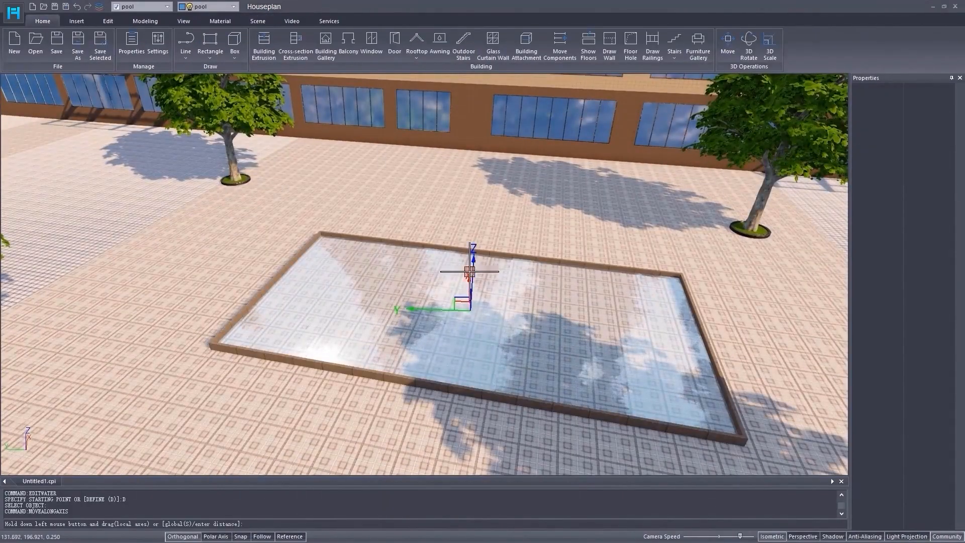
left_click(242, 537)
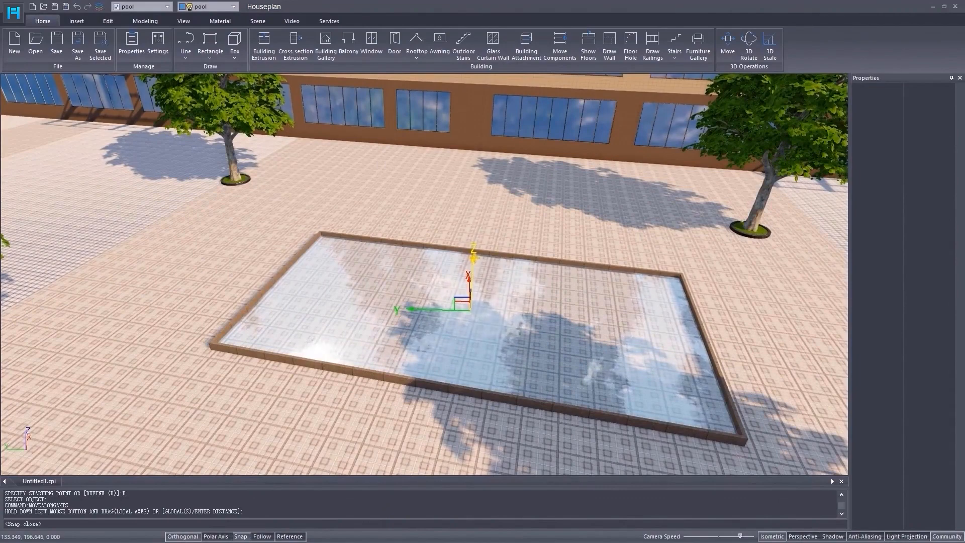
left_click_drag(473, 258, 474, 250)
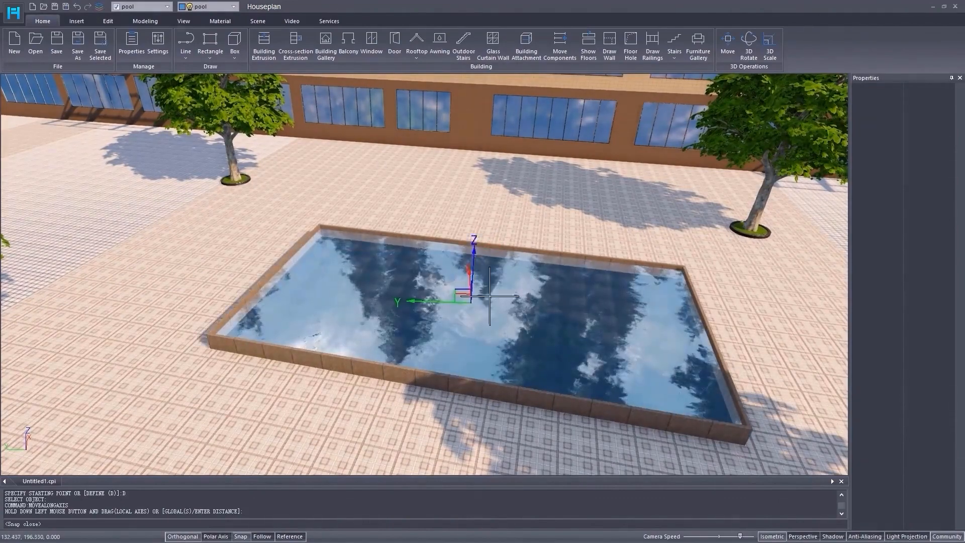
key("Escape")
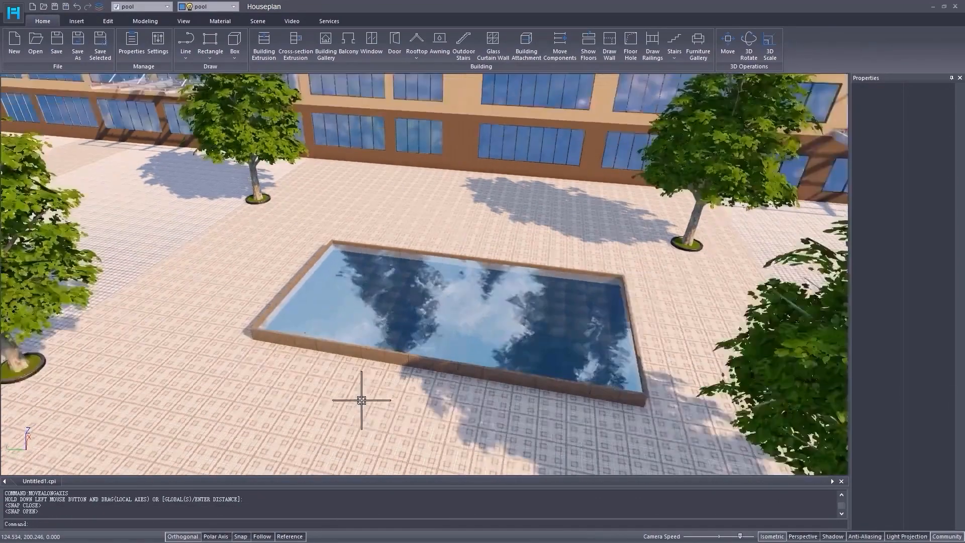
- Merge the project file zw.cpi into the campus model at its original coordinates
scroll(365, 391, "down", 10)
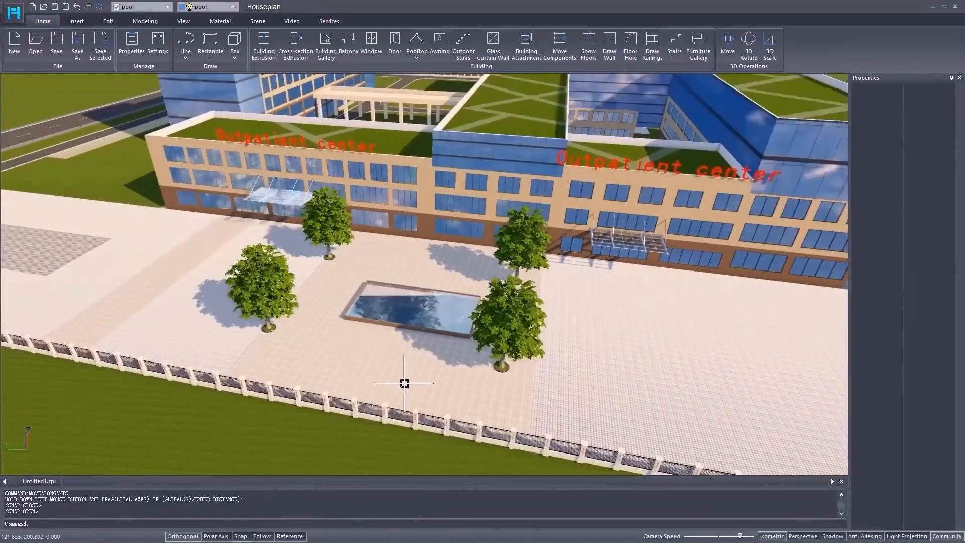
middle_click_drag(403, 383, 346, 472)
scroll(347, 470, "down", 3)
scroll(351, 463, "up", 1)
middle_click_drag(346, 397, 358, 416)
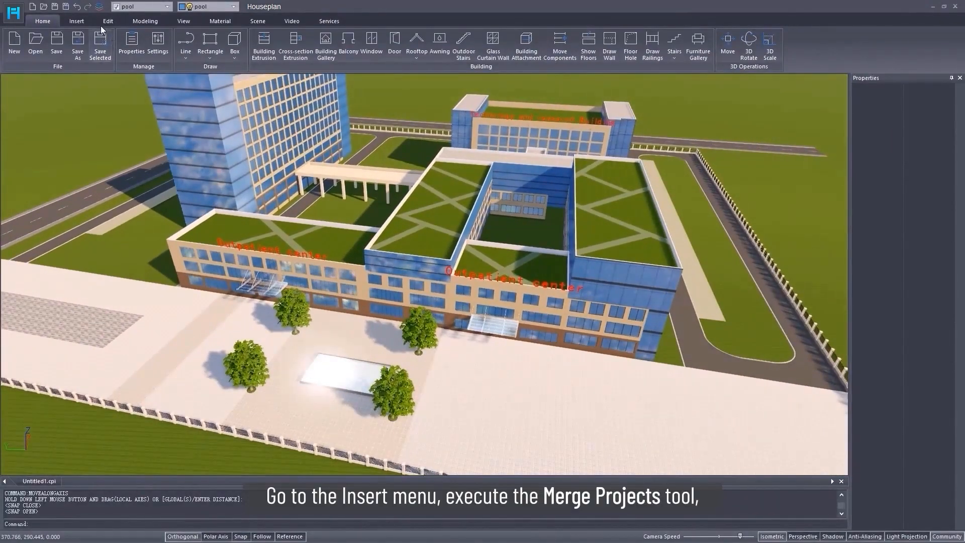
left_click(77, 21)
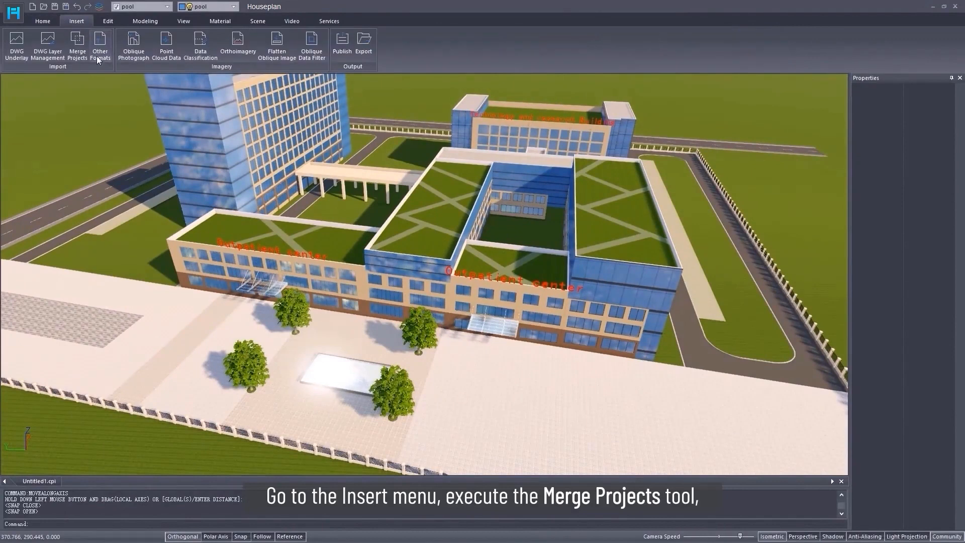
left_click(79, 50)
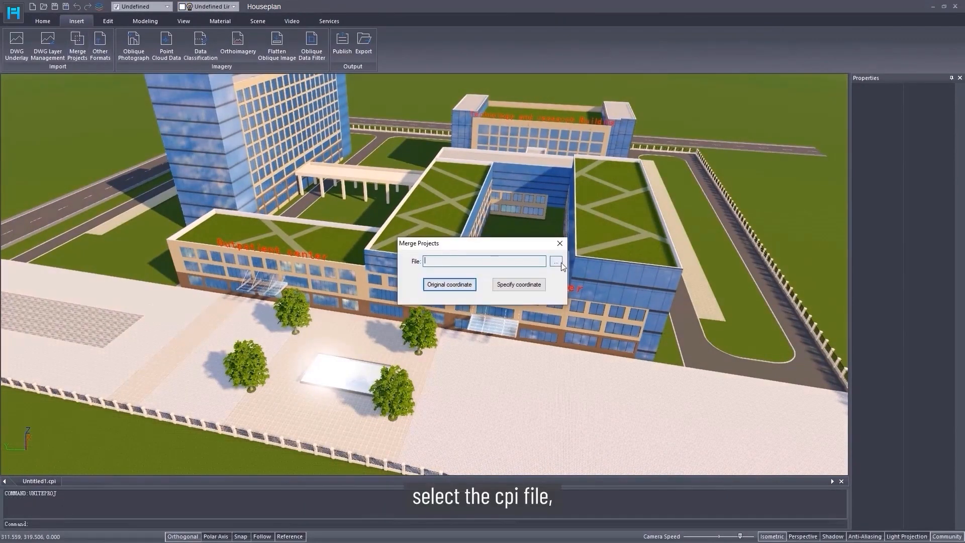
left_click(562, 265)
double_click(425, 270)
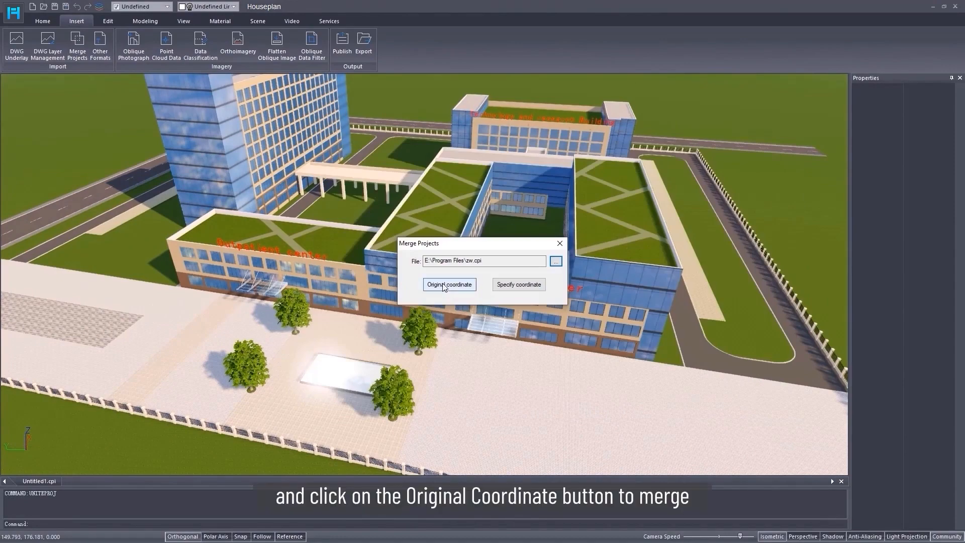
left_click(445, 285)
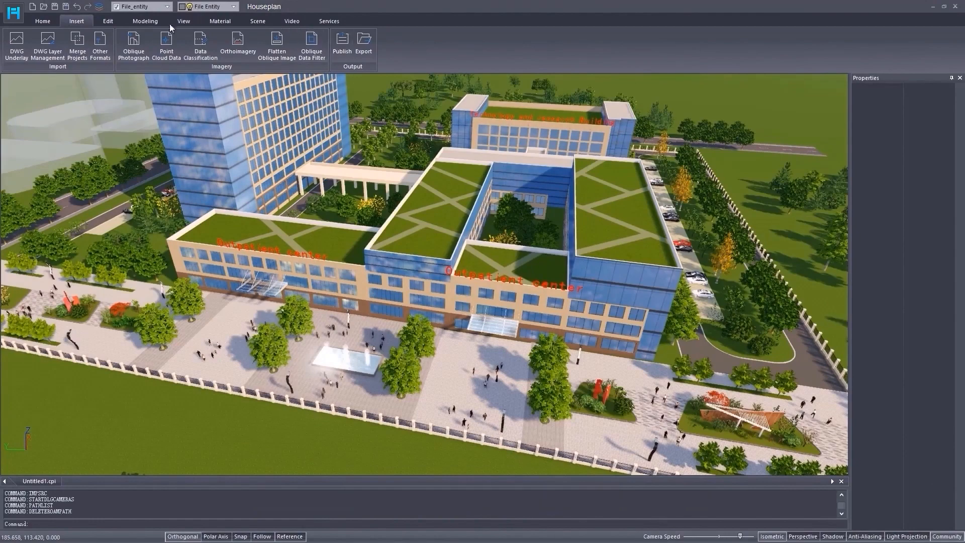
- Import the terrain file newdem.dem from the dem folder into the project with the Other Formats tool
left_click(100, 46)
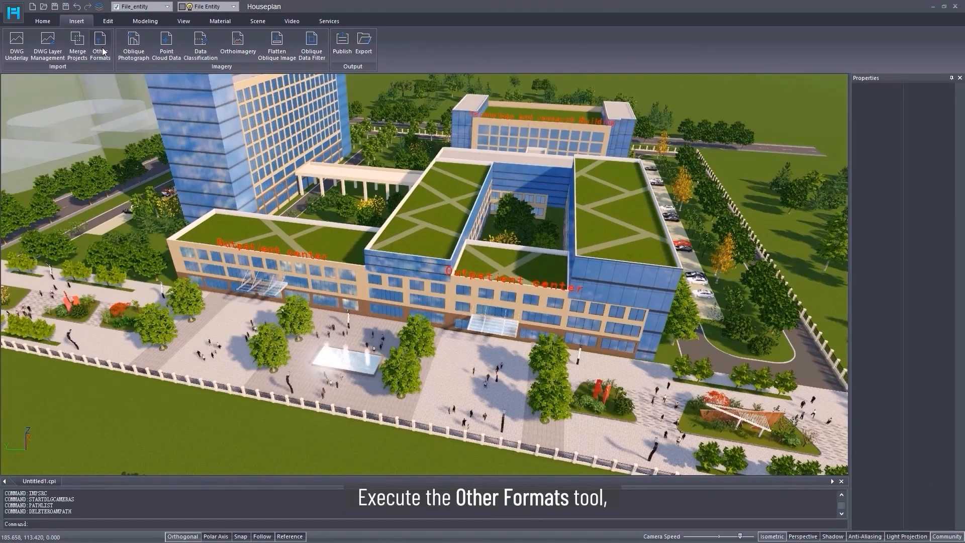
left_click(435, 208)
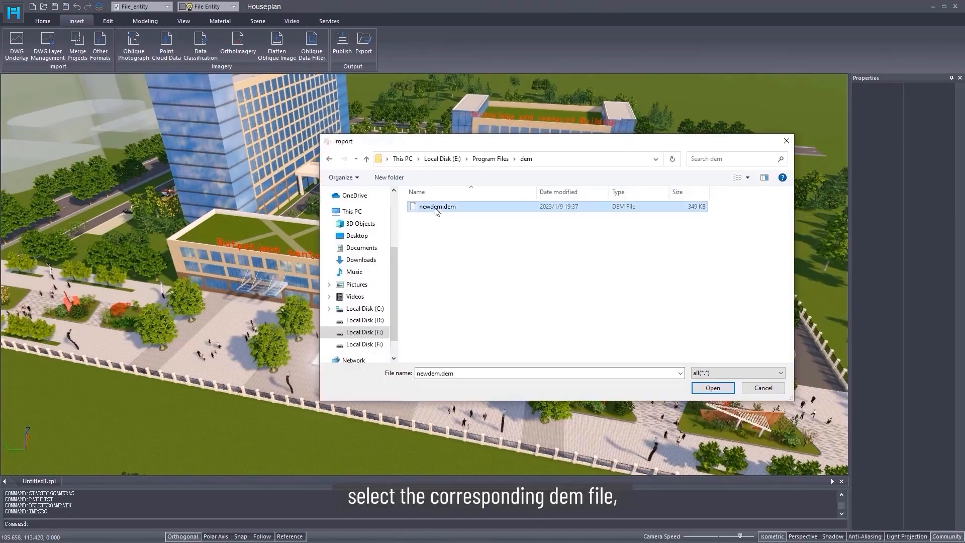
left_click(712, 388)
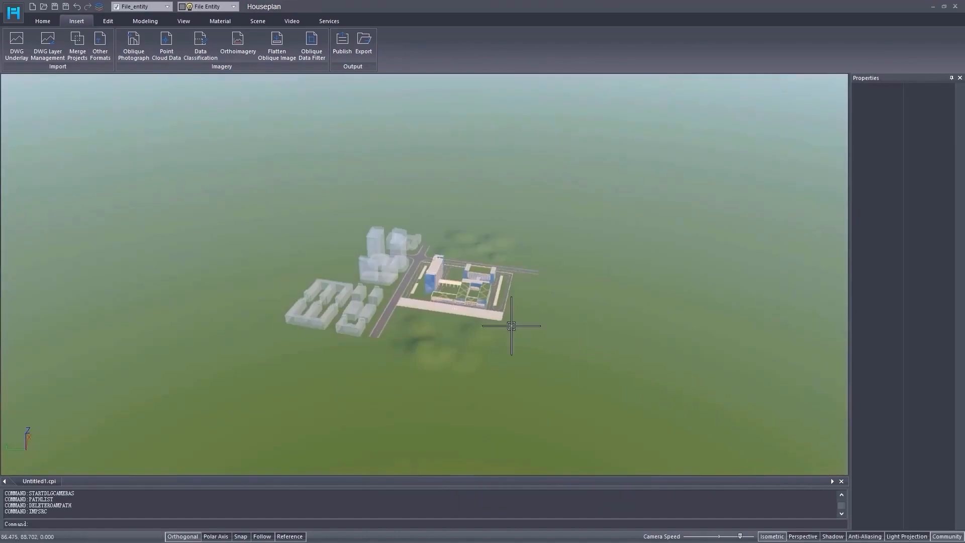
- Insert the scene entity Car 01 from the Vehicle category on the road between the outpatient building and the parking spaces
scroll(485, 330, "up", 8)
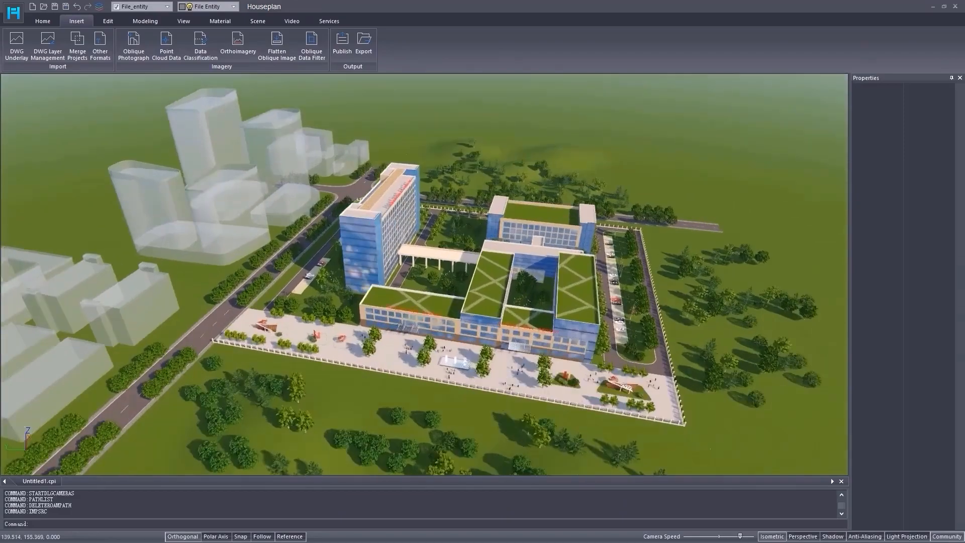
middle_click_drag(486, 329, 418, 351)
scroll(421, 345, "up", 4)
middle_click_drag(400, 313, 504, 330)
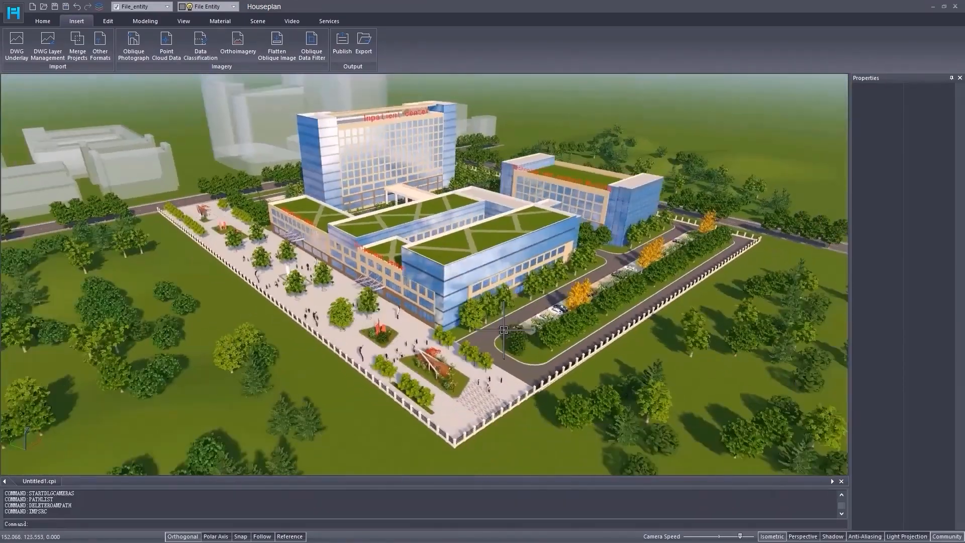
scroll(503, 330, "up", 6)
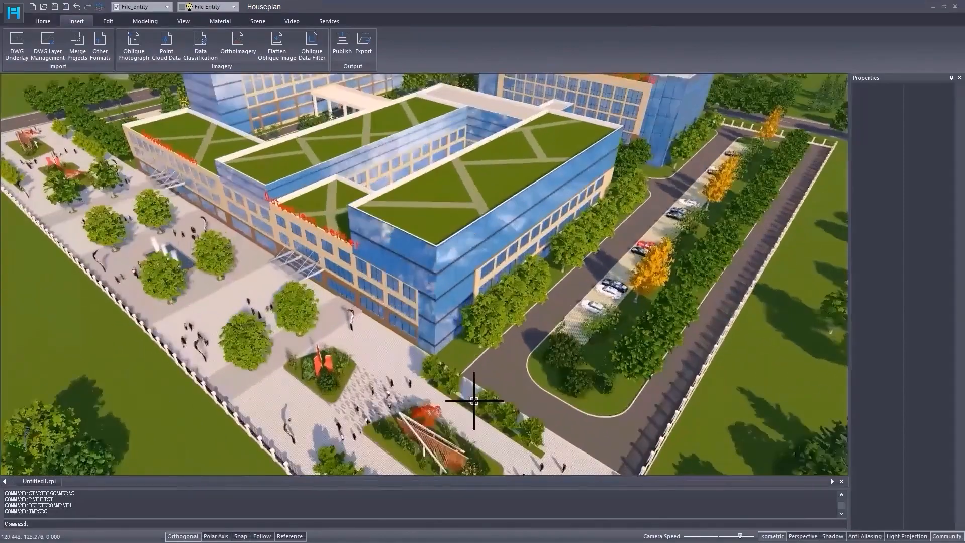
middle_click_drag(322, 397, 357, 377)
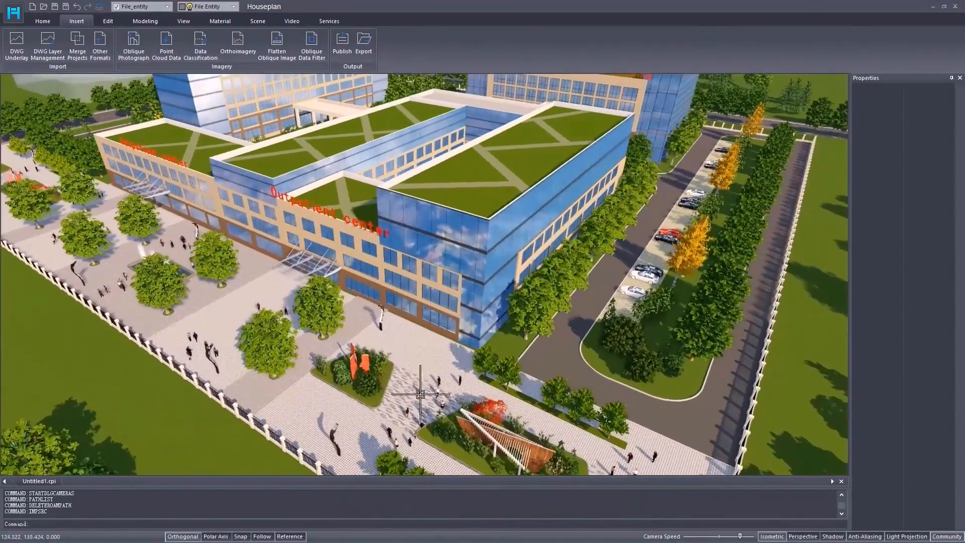
left_click(263, 21)
left_click(254, 54)
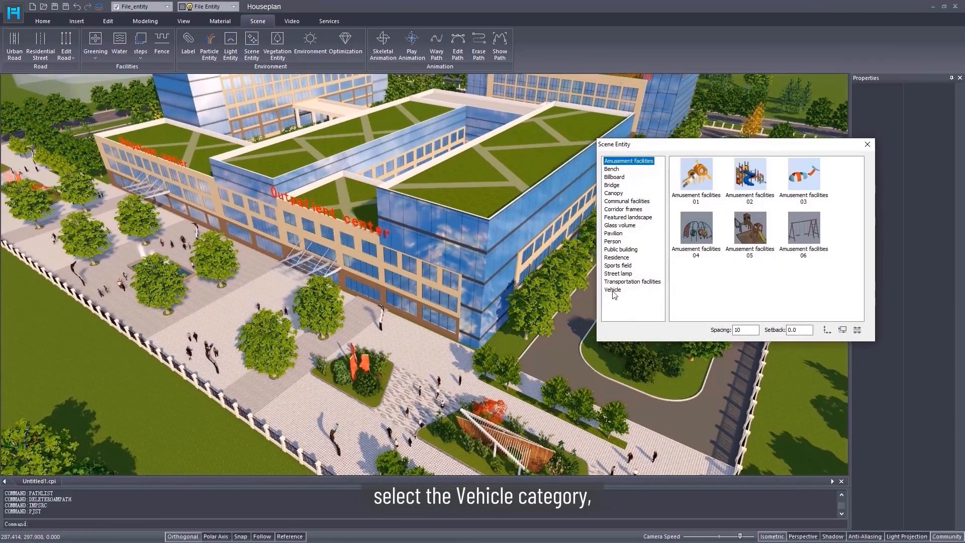
left_click(613, 290)
double_click(696, 174)
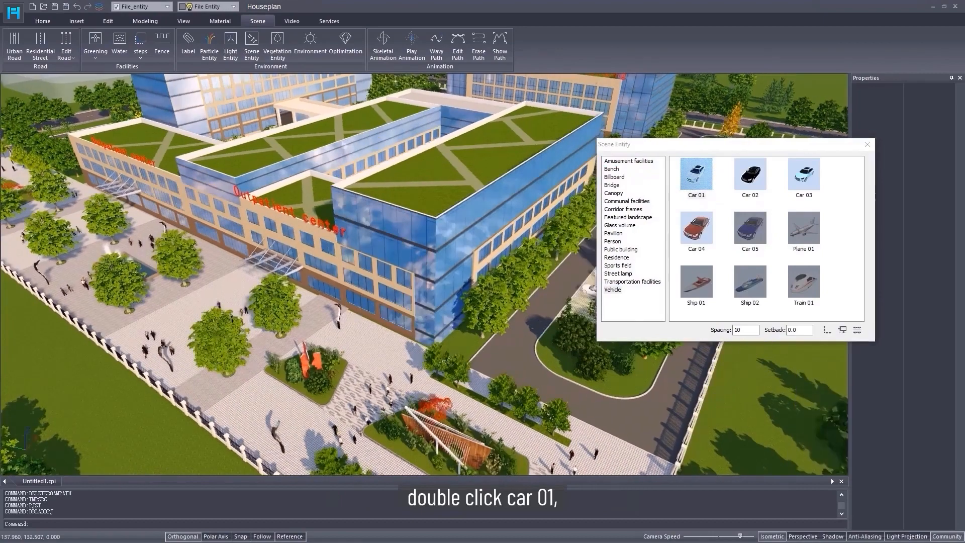
middle_click_drag(412, 386, 248, 443)
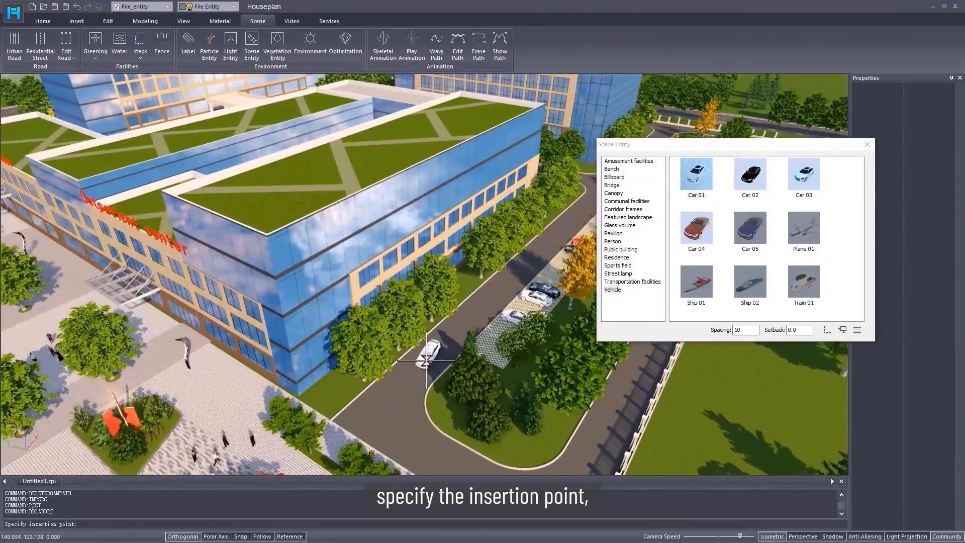
left_click(429, 361)
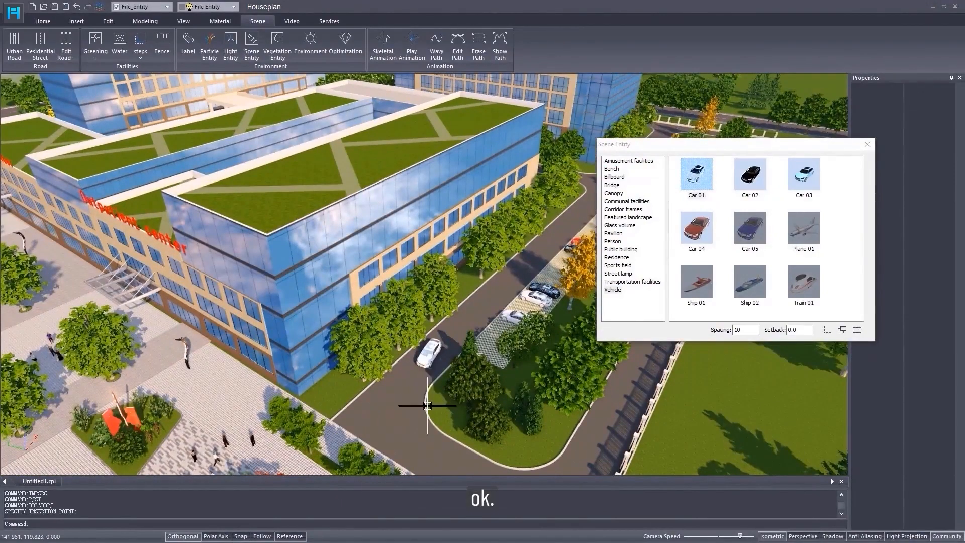
- Draw a Wavy Path animation for the inserted white car, following the road past the parking spaces and under the link bridge
left_click(436, 45)
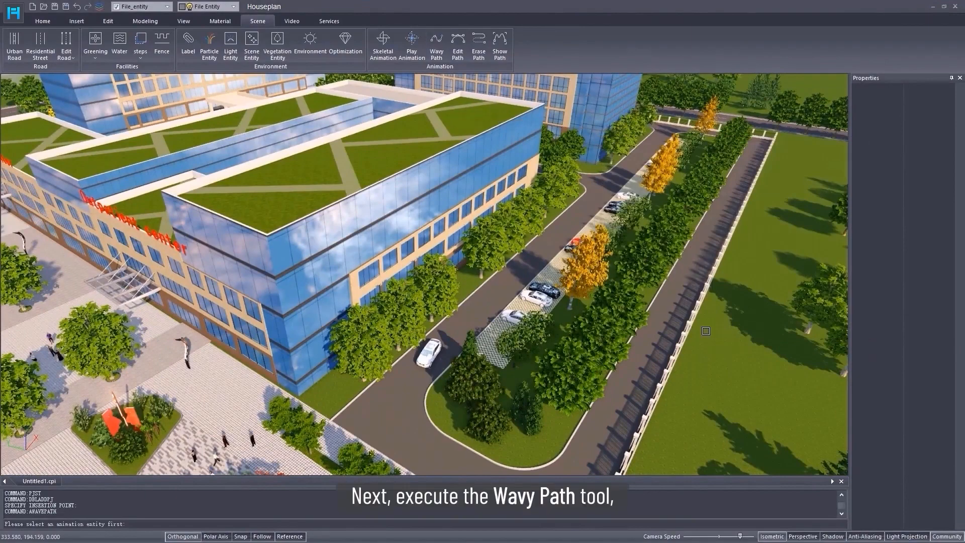
left_click(432, 353)
middle_click_drag(454, 347, 444, 402)
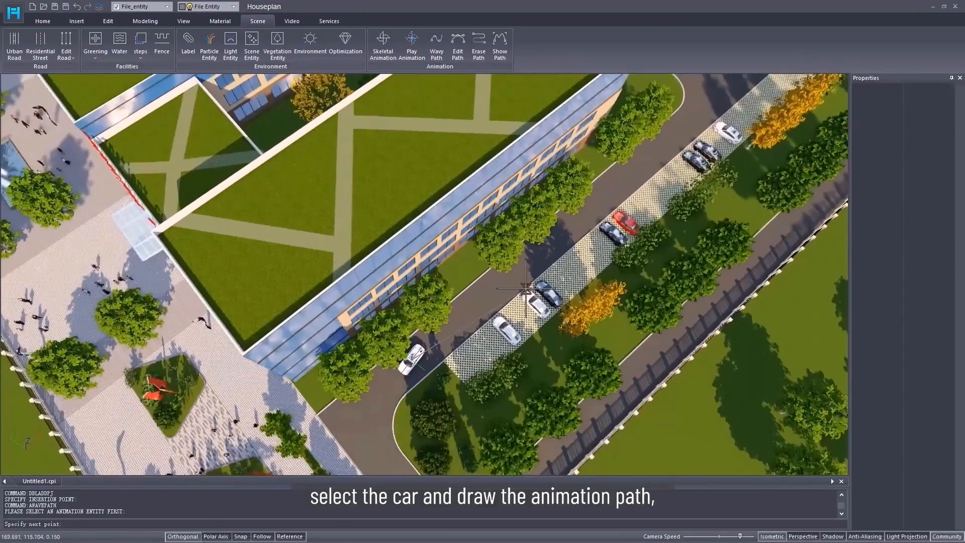
left_click(533, 256)
middle_click_drag(712, 159, 653, 212)
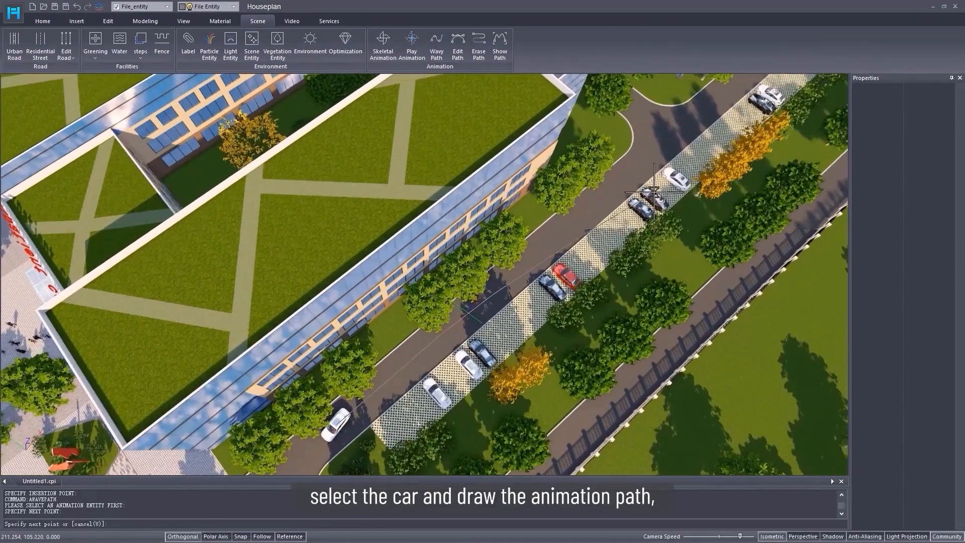
left_click(595, 204)
scroll(588, 211, "up", 3)
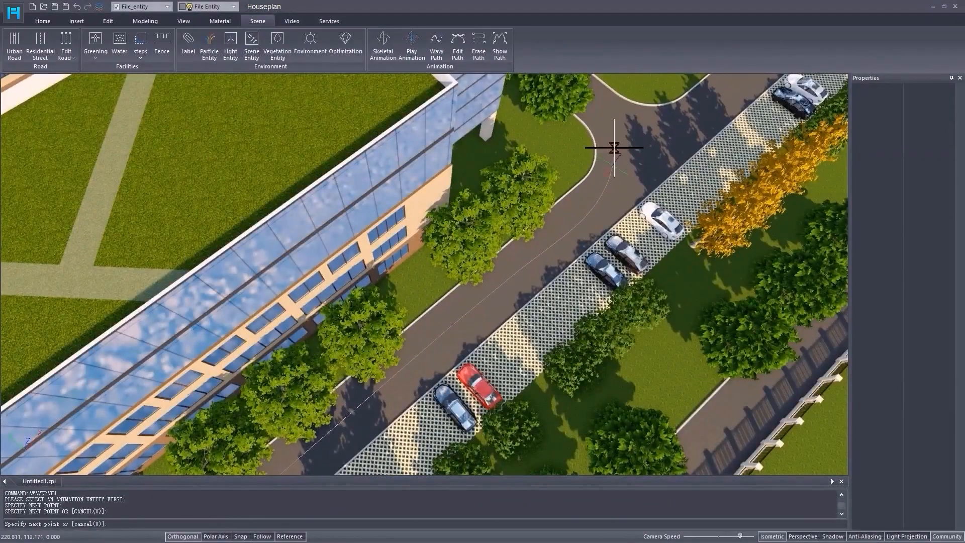
left_click(620, 122)
mouse_move(620, 122)
middle_mouse_down()
mouse_move(595, 336)
mouse_move(517, 467)
middle_mouse_up()
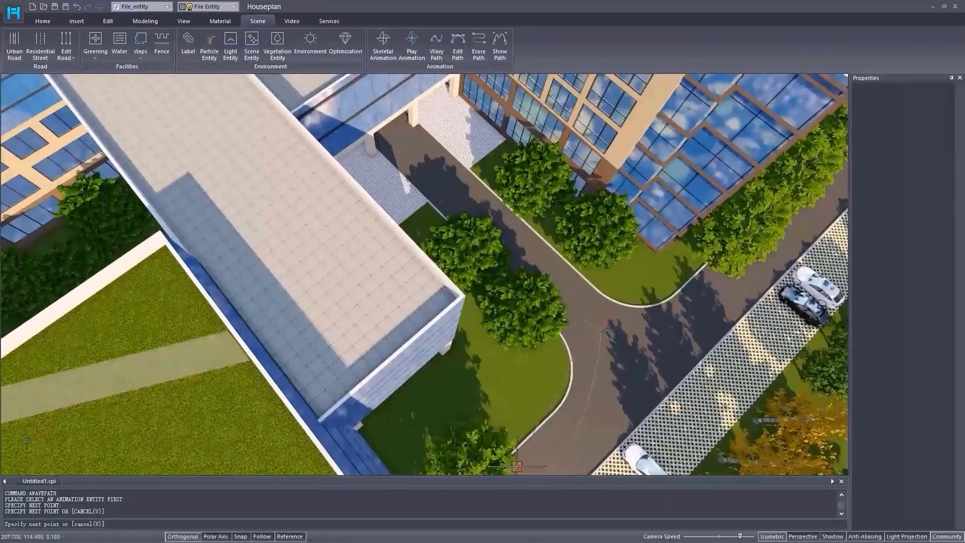
left_click(462, 194)
middle_click_drag(408, 166, 724, 498)
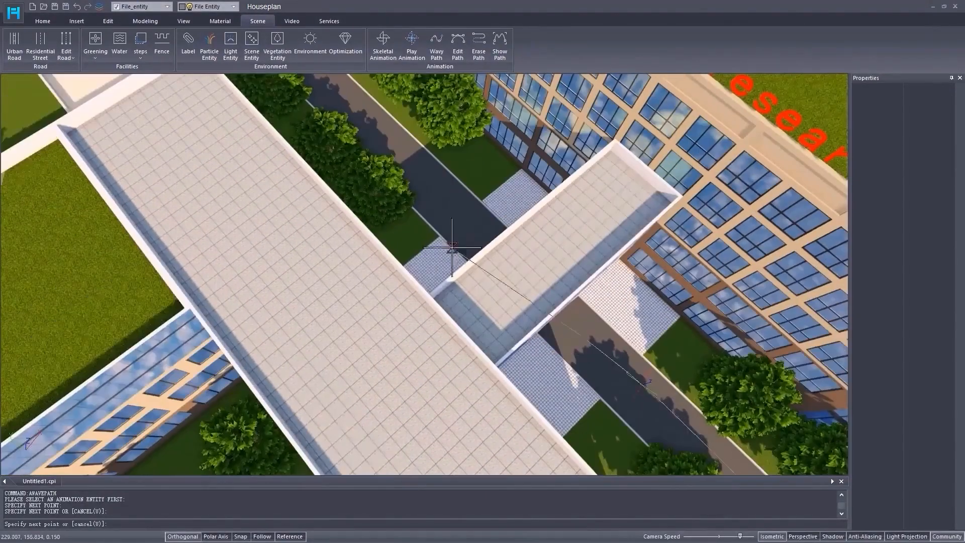
left_click(429, 186)
right_click(429, 187)
- Play the animation so the car travels along its path, with the whole campus in view
scroll(525, 302, "down", 8)
scroll(405, 347, "up", 3)
middle_click_drag(405, 347, 513, 305)
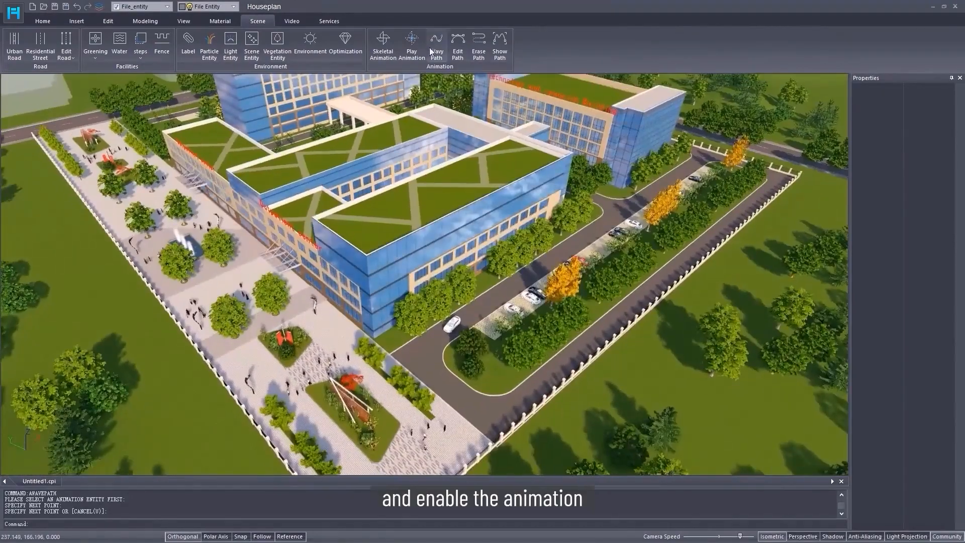
left_click(412, 44)
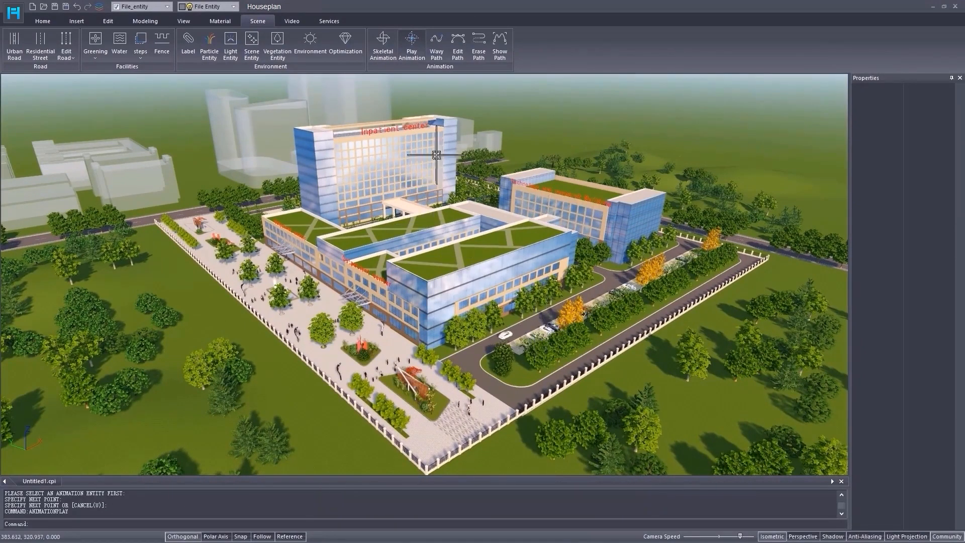
- Draw a two-point roaming camera path with Draw Path on the grass outside the front square's fence
left_click(292, 21)
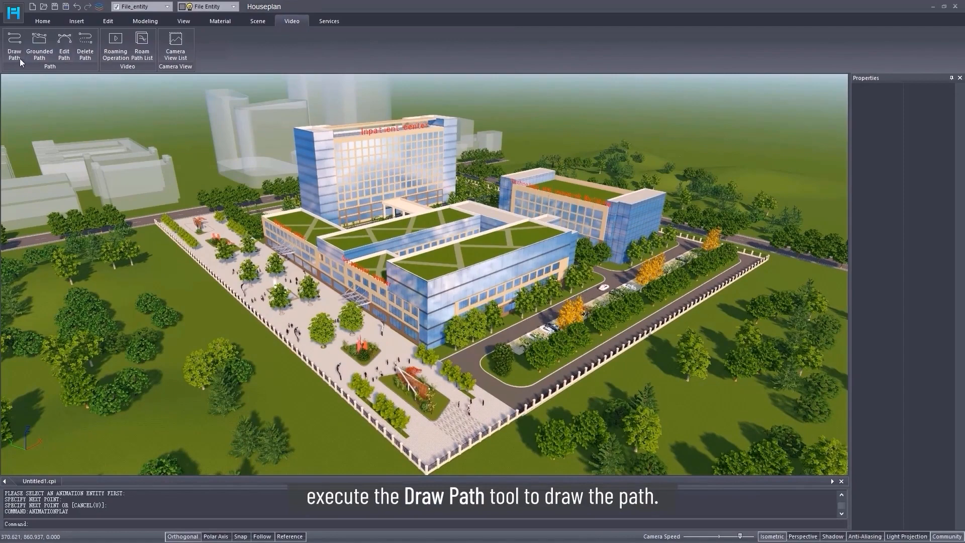
left_click(14, 45)
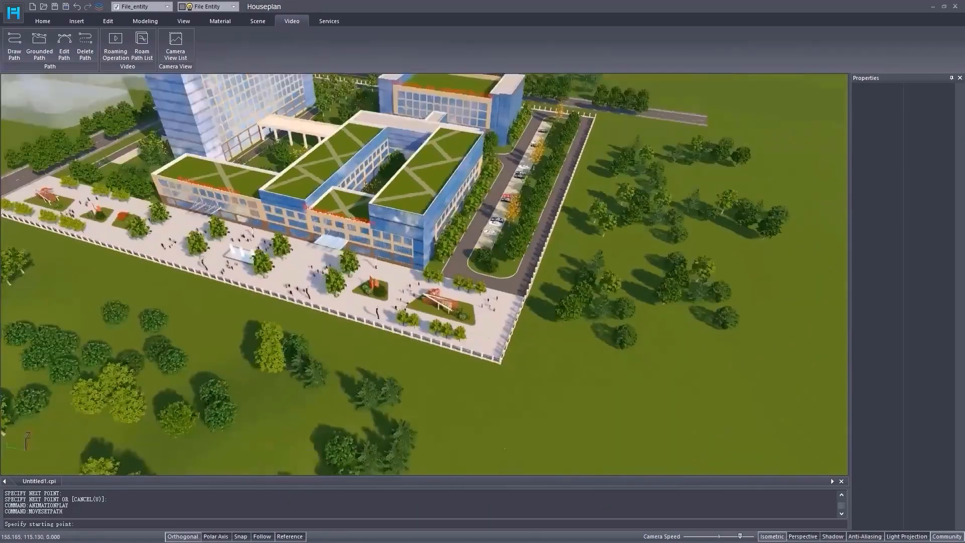
left_click(504, 401)
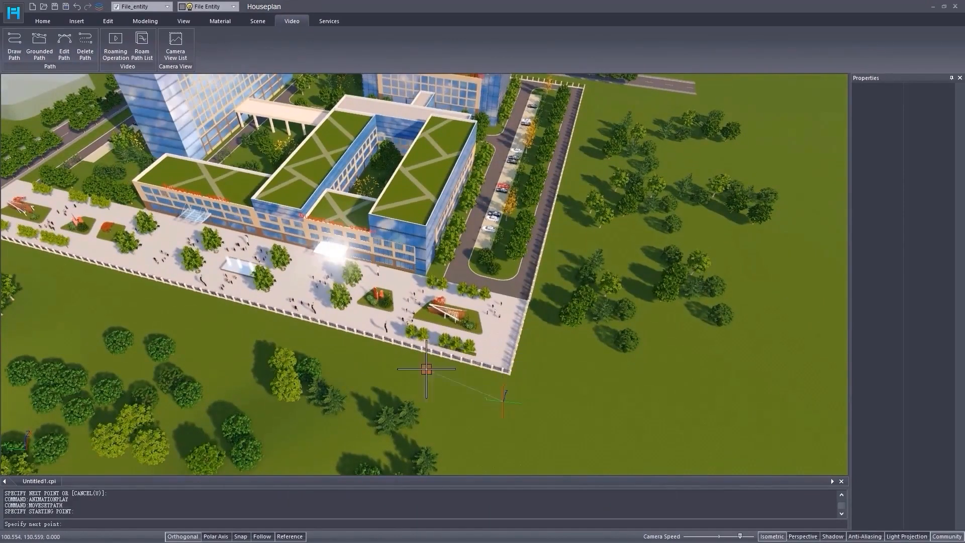
left_click(316, 348)
key("Return")
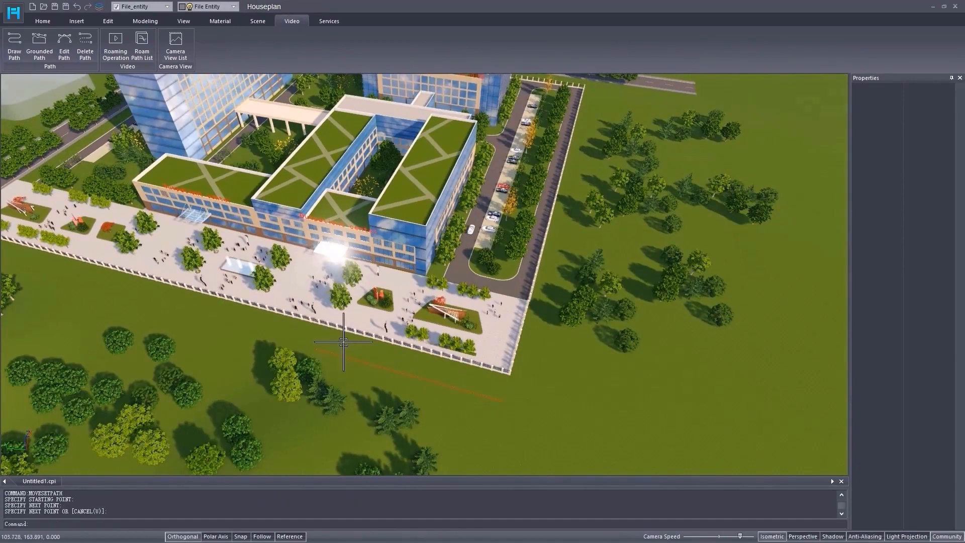
- Edit the roaming path: set both control points' height to 10 and pick the first point's view direction on the outpatient building's roof
left_click(65, 45)
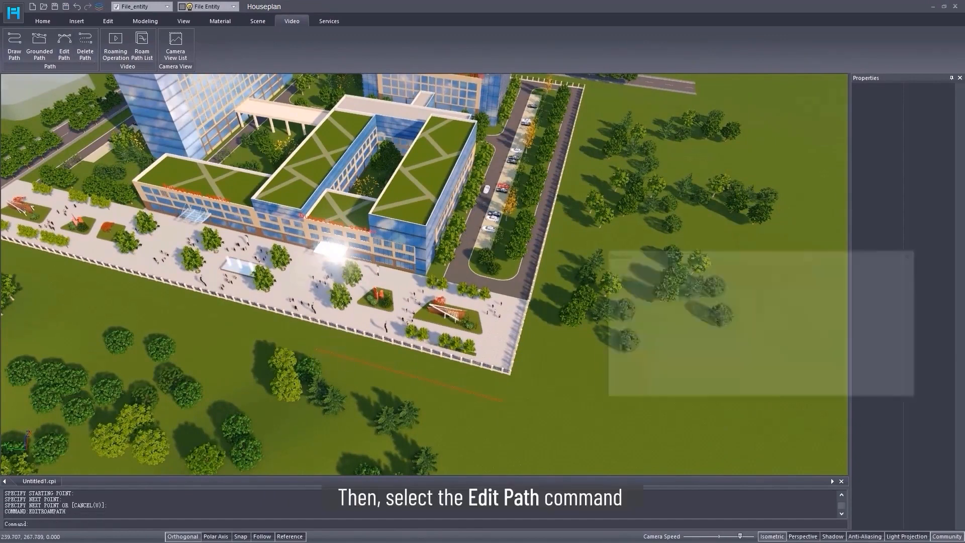
double_click(670, 294)
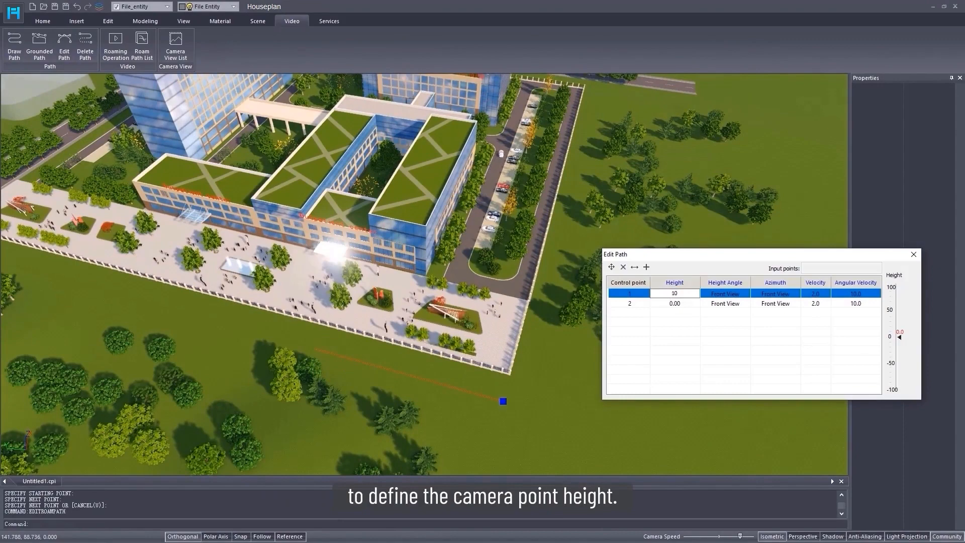
left_click(723, 294)
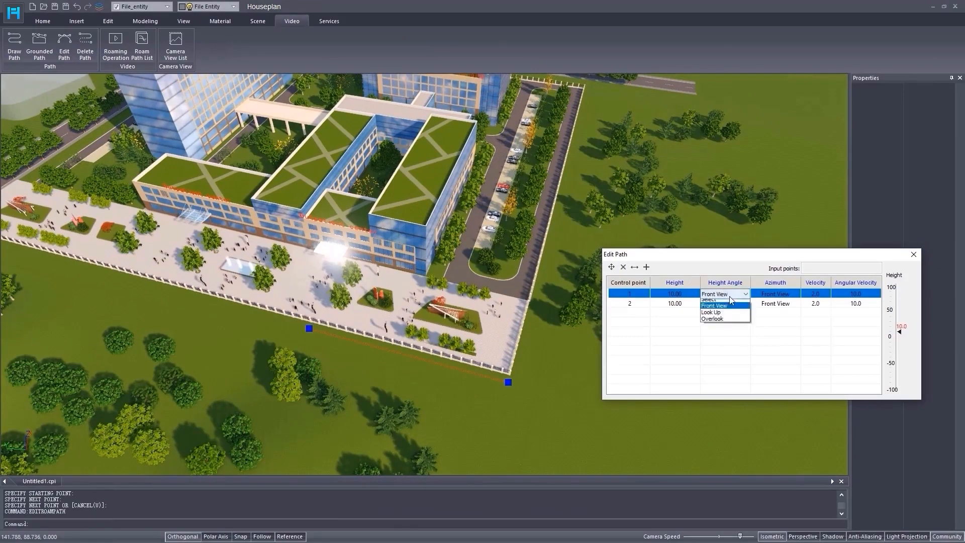
left_click(729, 304)
middle_click_drag(408, 201, 354, 247)
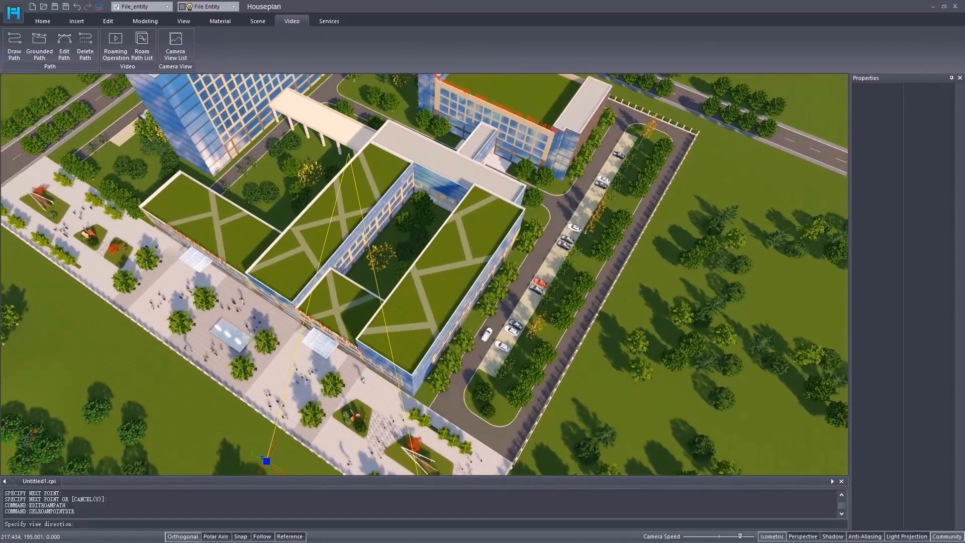
left_click(357, 152)
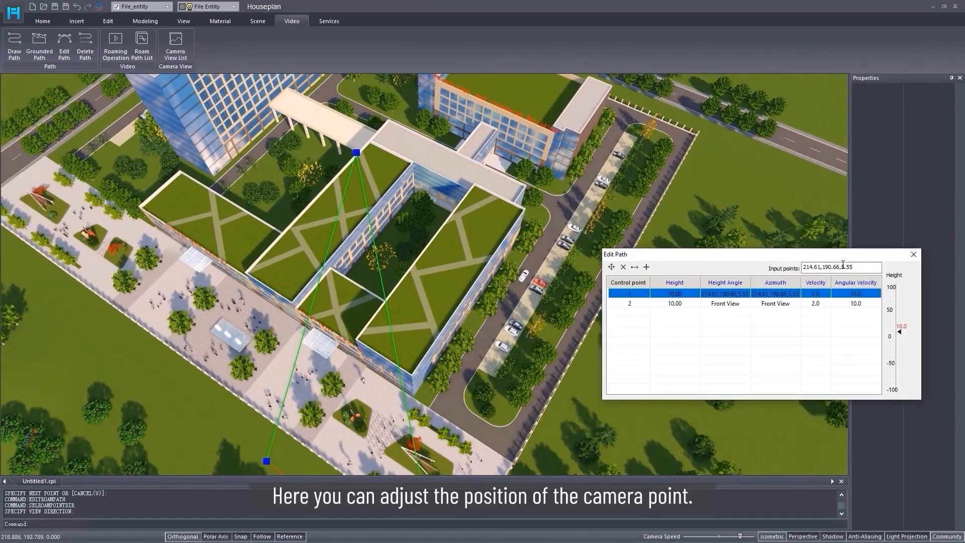
- Set the view target of both control points to 214.61,190.66,0, edit the path's playback velocity, and finish editing the path
type("0")
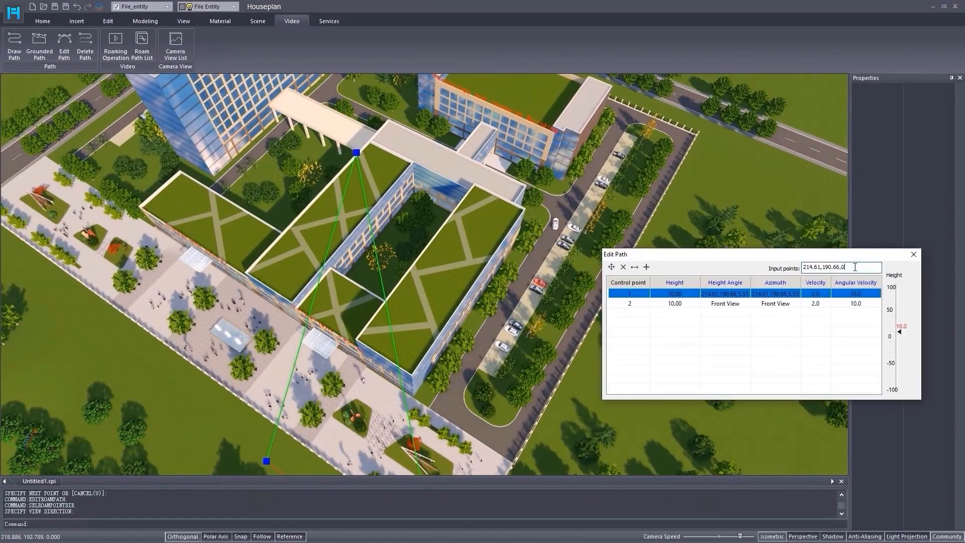
double_click(729, 284)
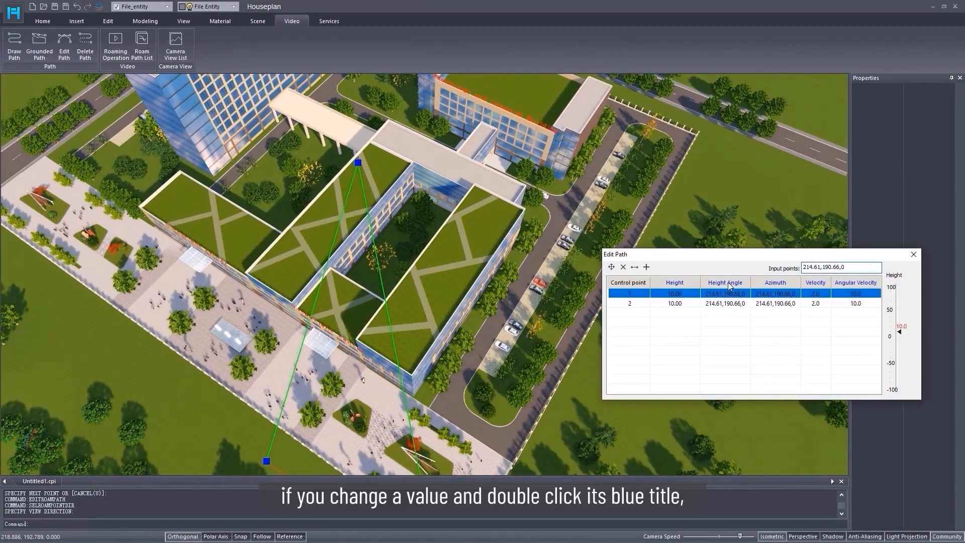
left_click(816, 293)
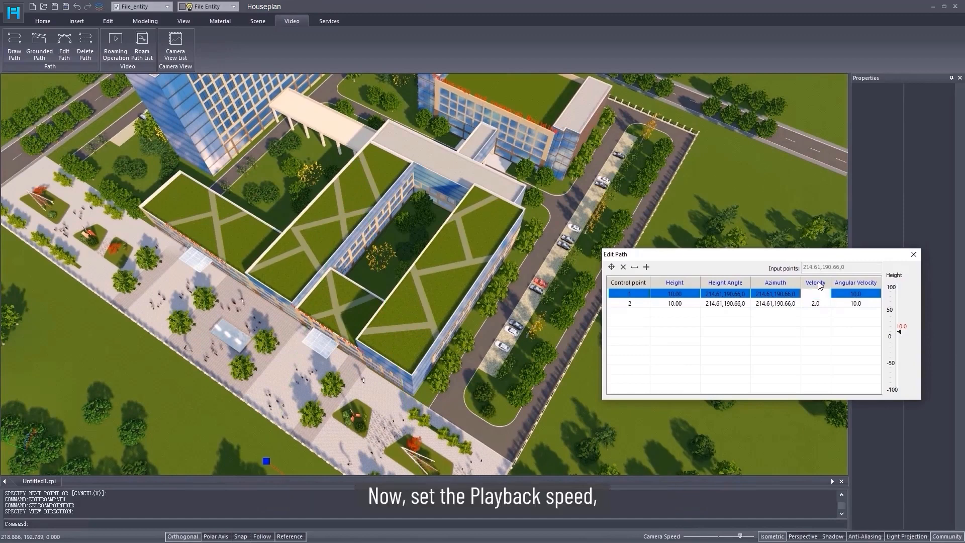
left_click(912, 255)
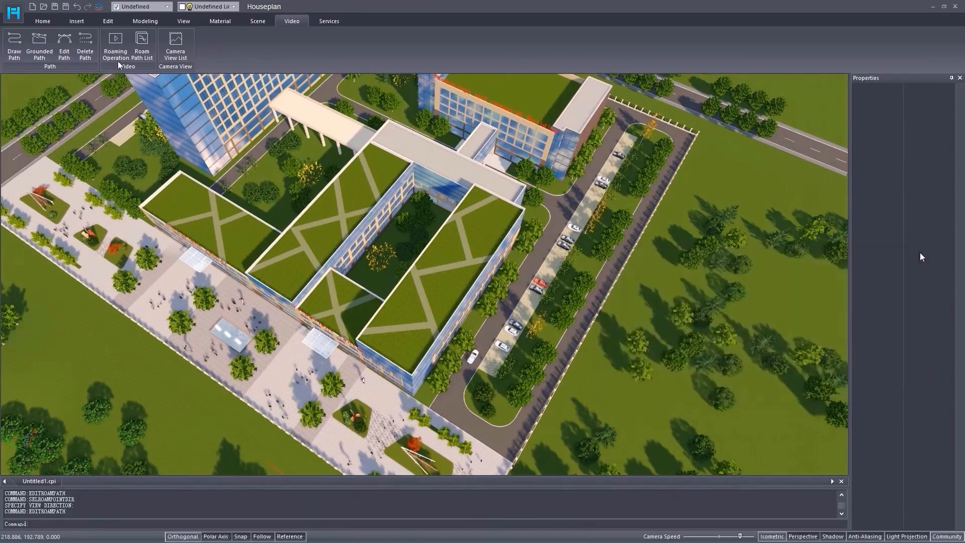
- Play the camera walkthrough along the path with the Roaming Operation tool, and close it when the roam ends
left_click(116, 49)
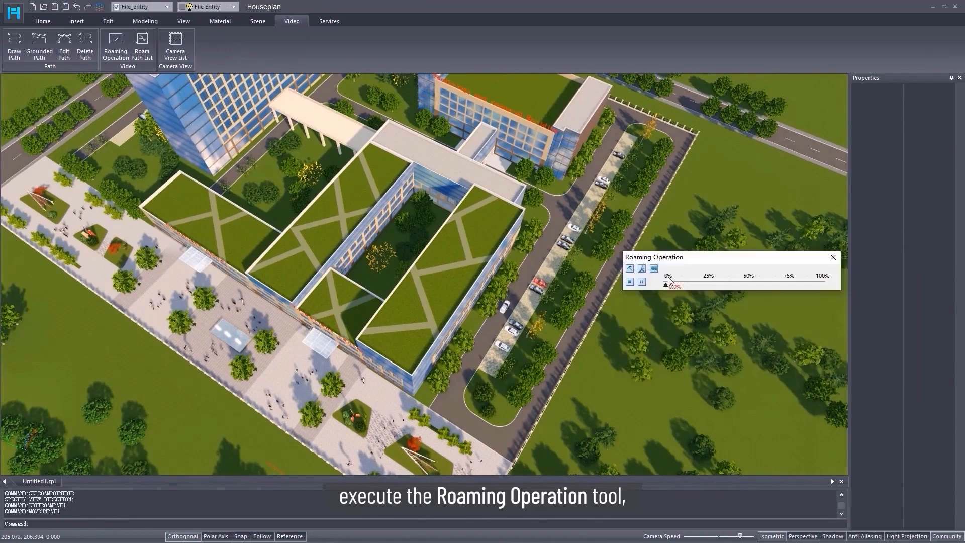
left_click(643, 270)
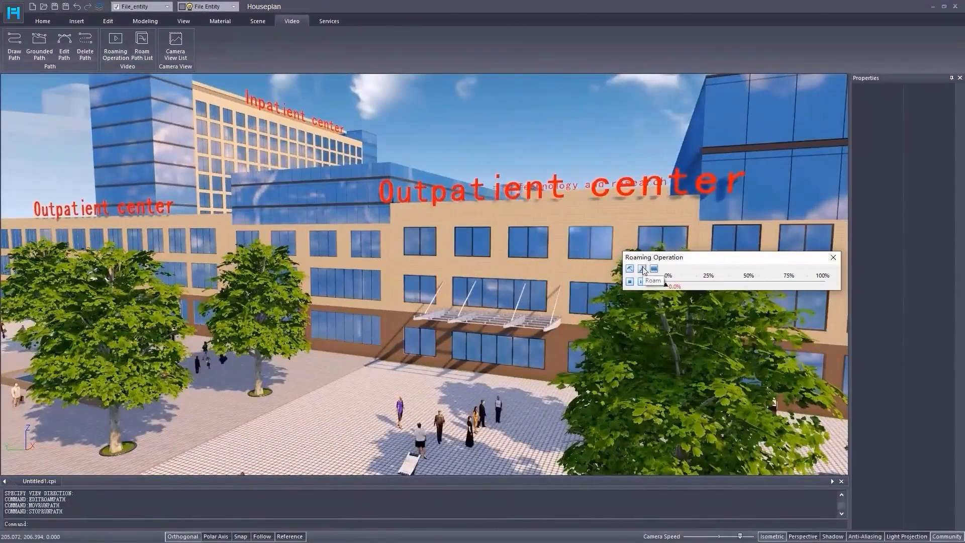
left_click(832, 259)
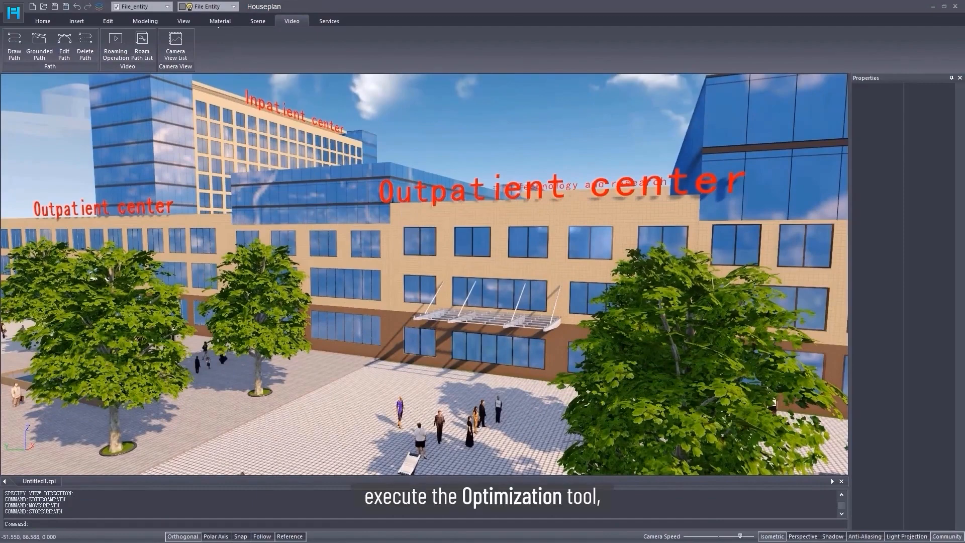
- Raise the visual balance to about 9.38 in the Optimization settings, apply it, and close the settings
left_click(256, 23)
left_click(329, 50)
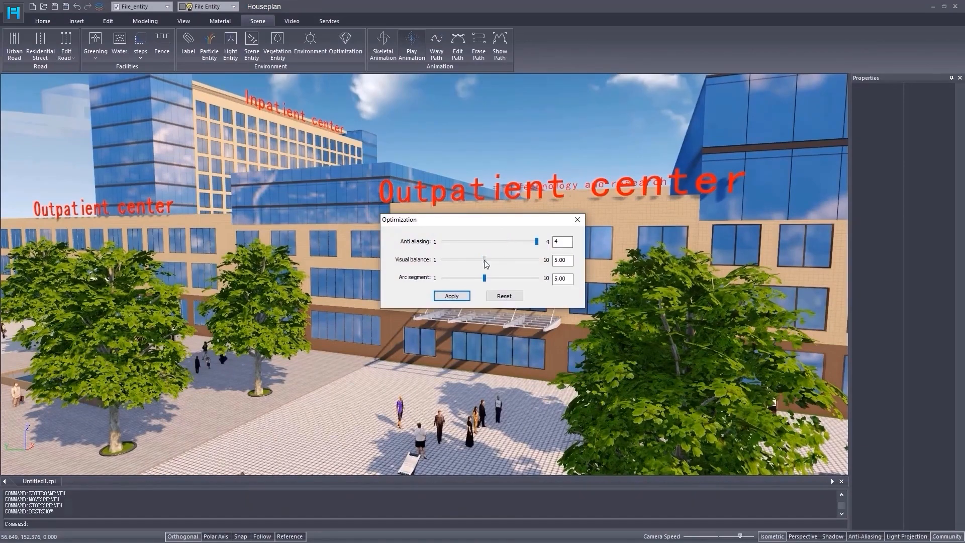
left_click_drag(484, 259, 530, 261)
left_click(452, 296)
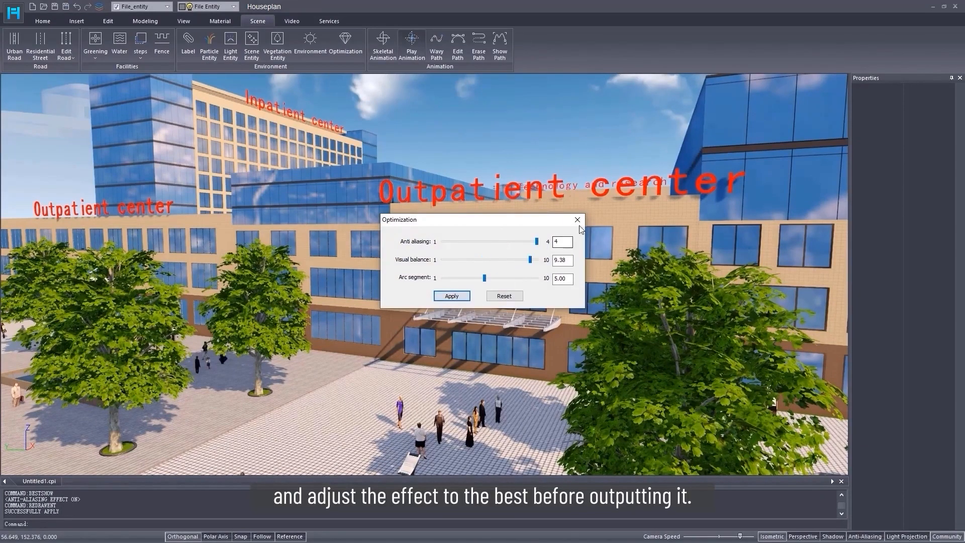
left_click(577, 219)
- Save the current roaming path under the name 1 in the Roam Path List
scroll(497, 299, "down", 3)
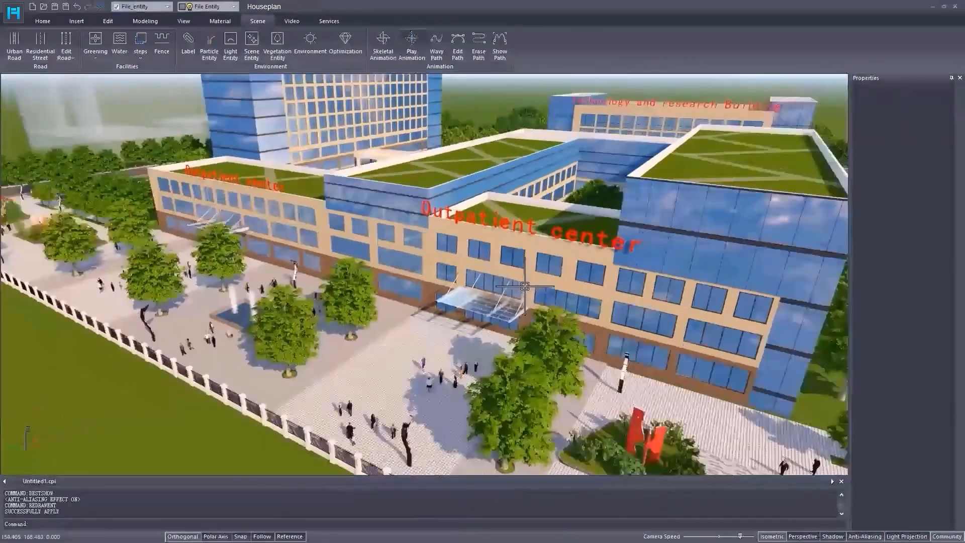
middle_click_drag(517, 287, 415, 264)
scroll(414, 264, "down", 3)
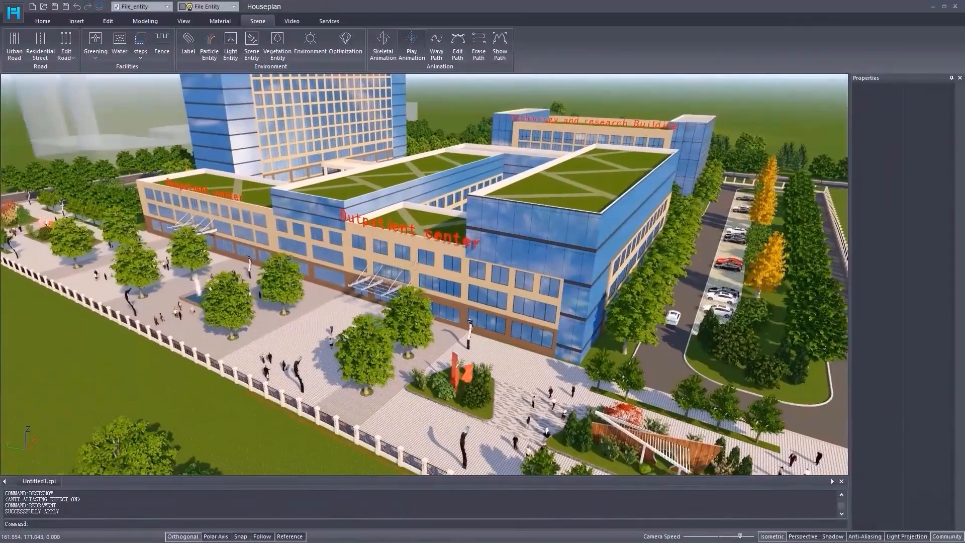
left_click(294, 23)
left_click(142, 44)
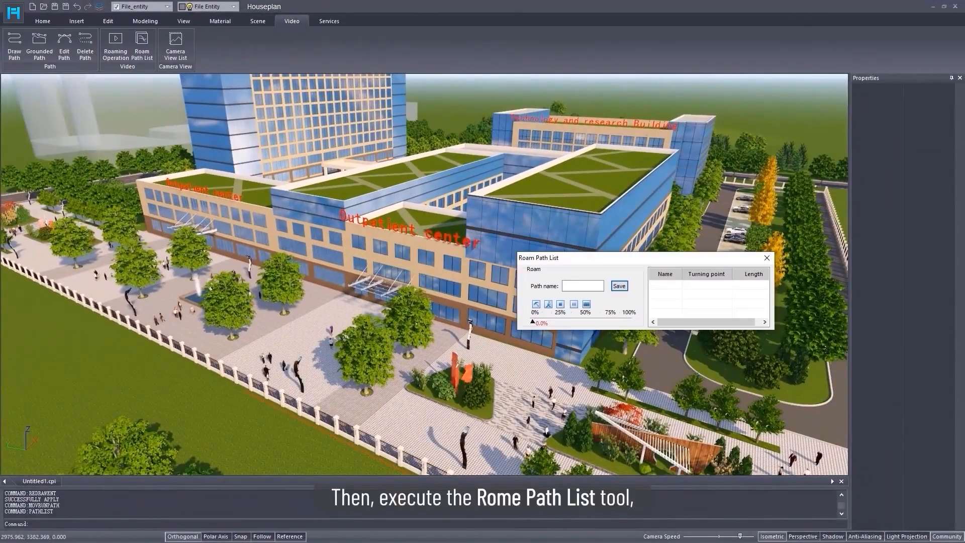
left_click(575, 286)
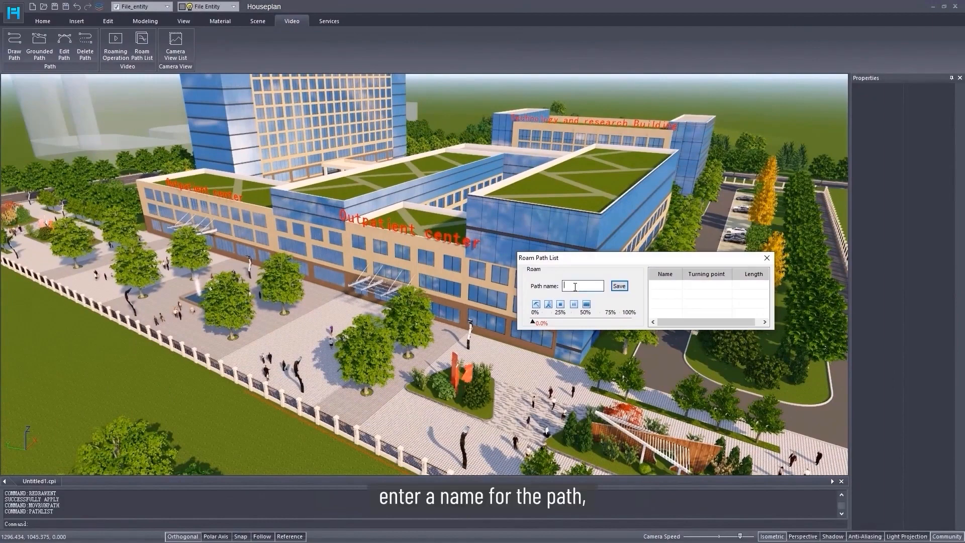
type("4")
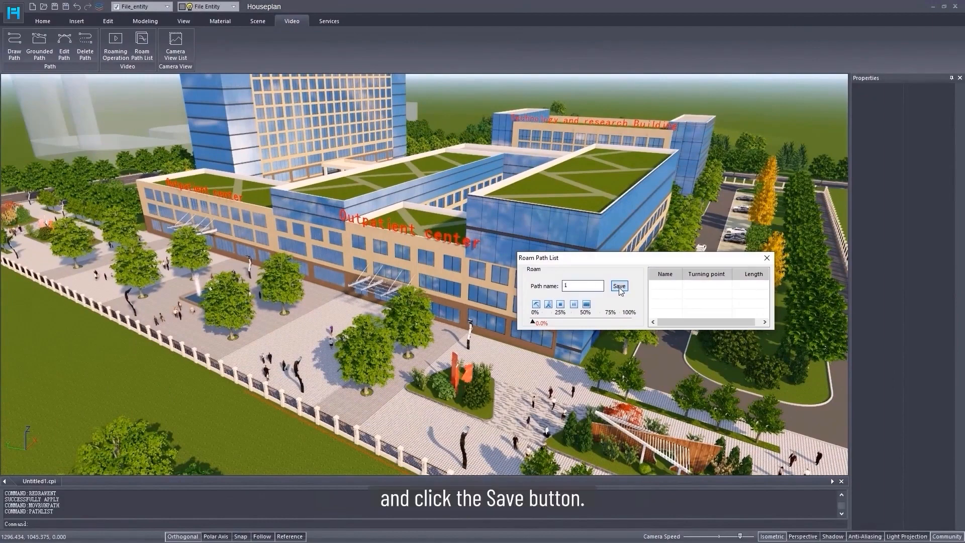
left_click(620, 287)
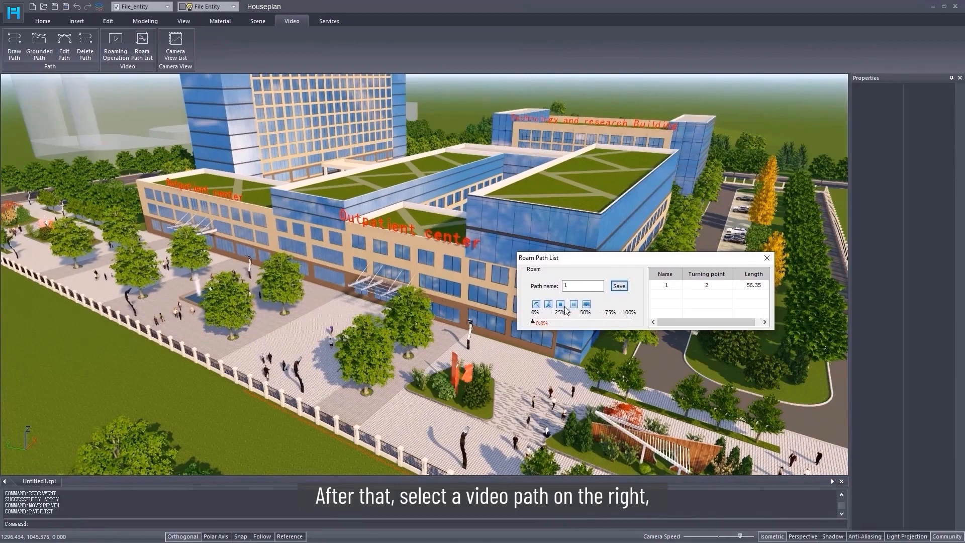
- Export the roaming path as the MP4 video scene walkthrough.mp4 in the export folder and open the exported video
left_click(585, 305)
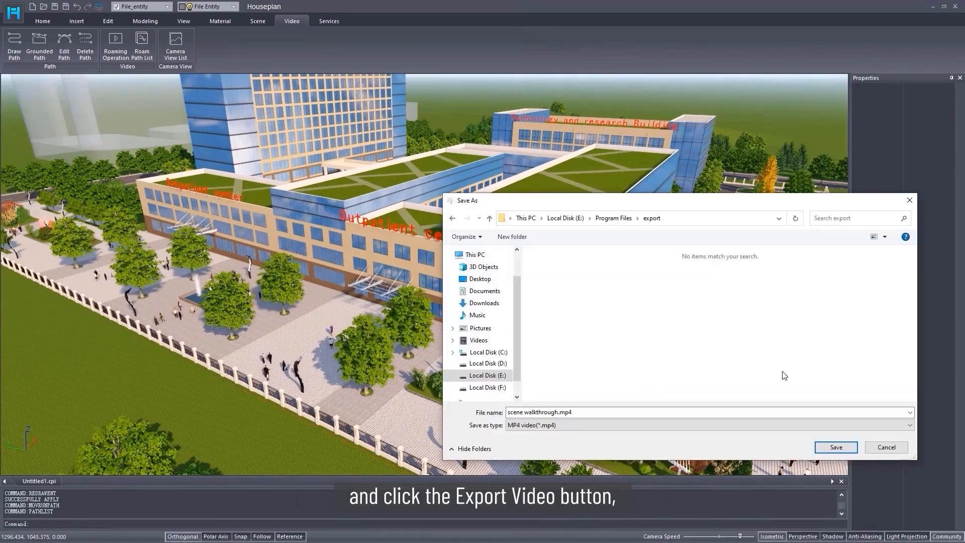
left_click(837, 447)
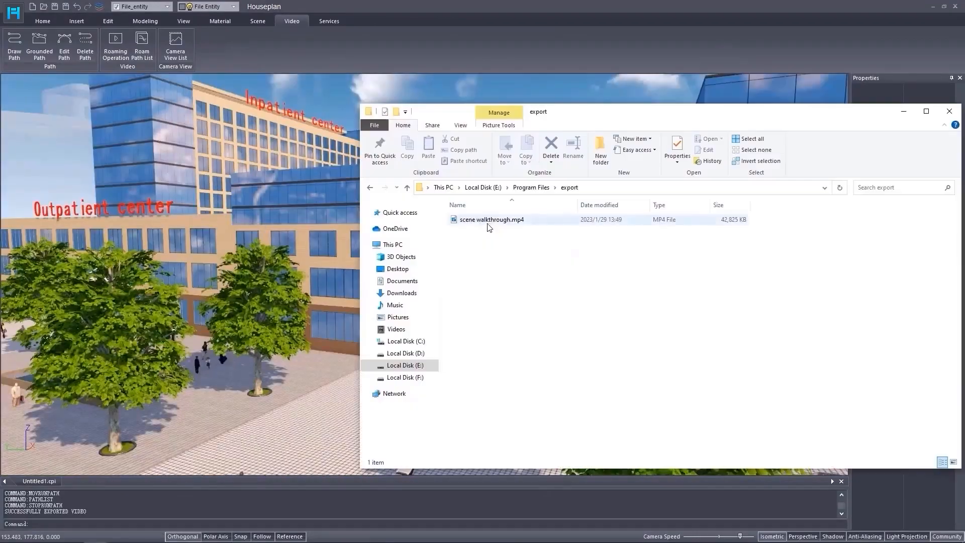
double_click(487, 221)
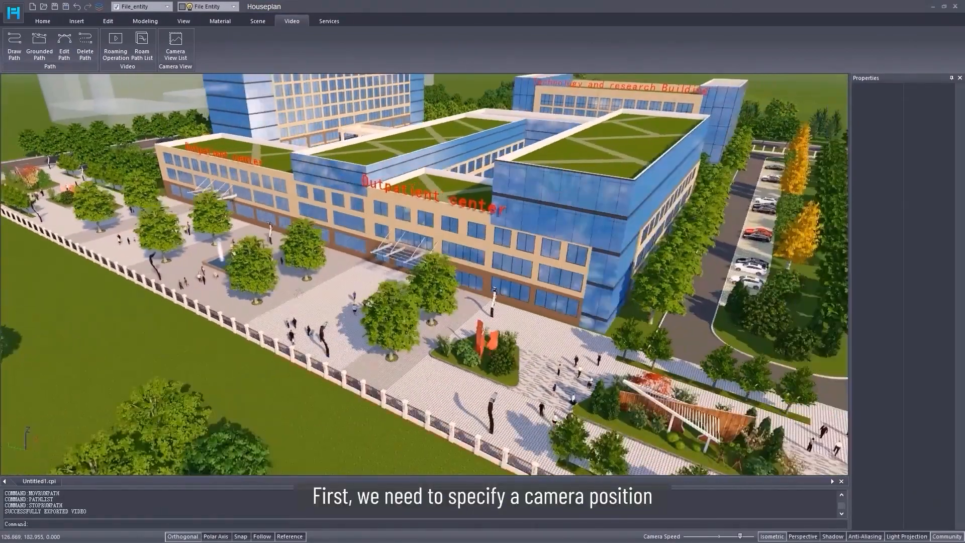
- Delete the roaming path and save a low perspective view of the outpatient building's corner beside the planted bed in the Camera View List
left_click(85, 46)
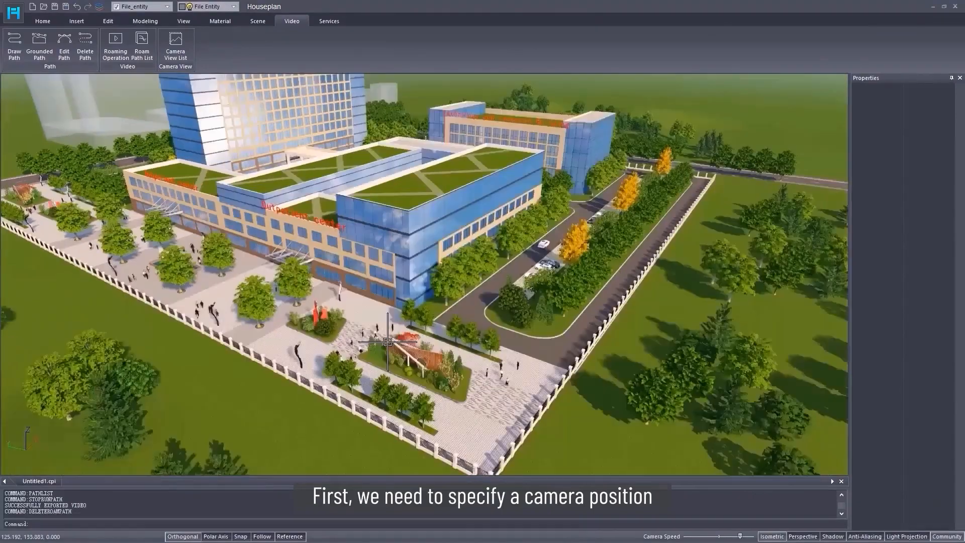
middle_click_drag(388, 342, 452, 314)
scroll(392, 386, "up", 6)
scroll(438, 353, "up", 5)
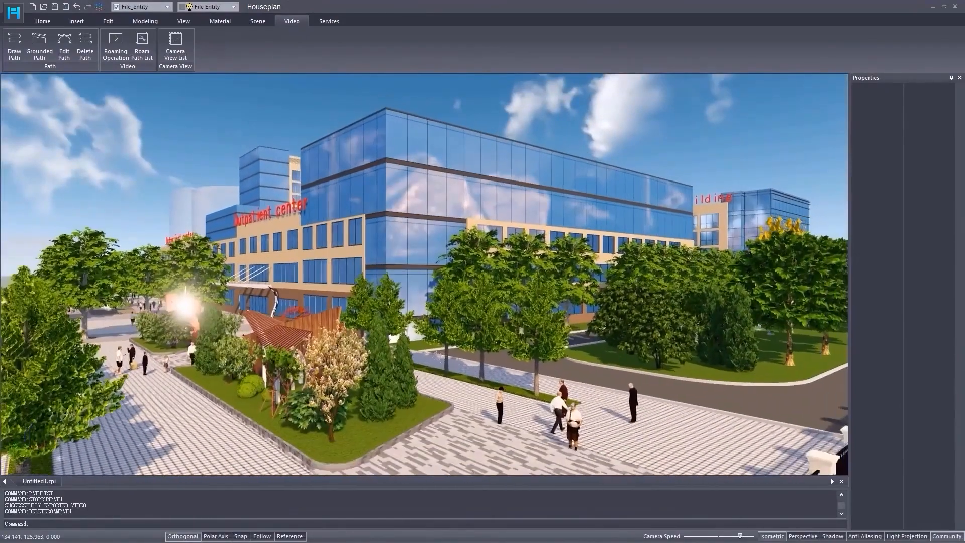
middle_click_drag(437, 353, 424, 373)
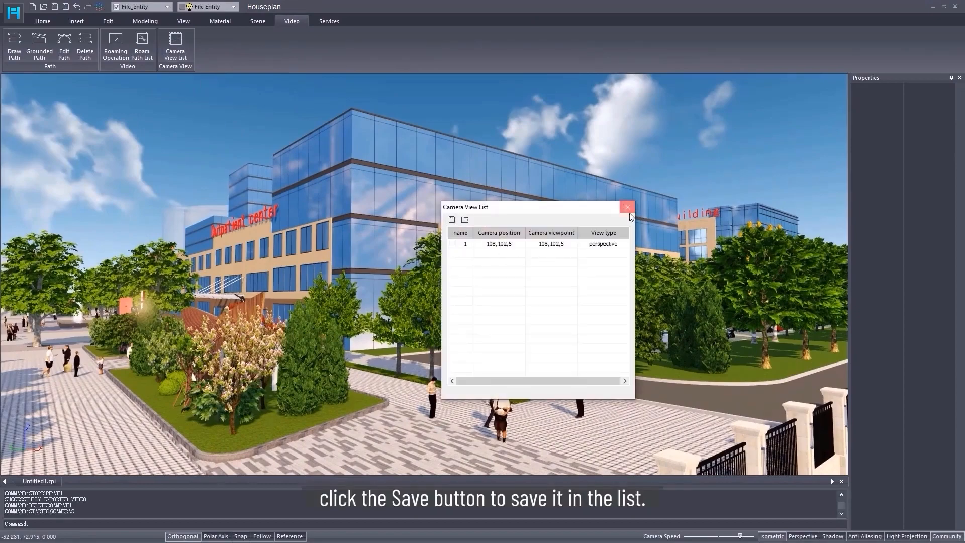
left_click(630, 212)
- Save an aerial view of the whole campus, seen from the parking side, as the second camera view
middle_click_drag(548, 314, 529, 396)
scroll(544, 371, "down", 4)
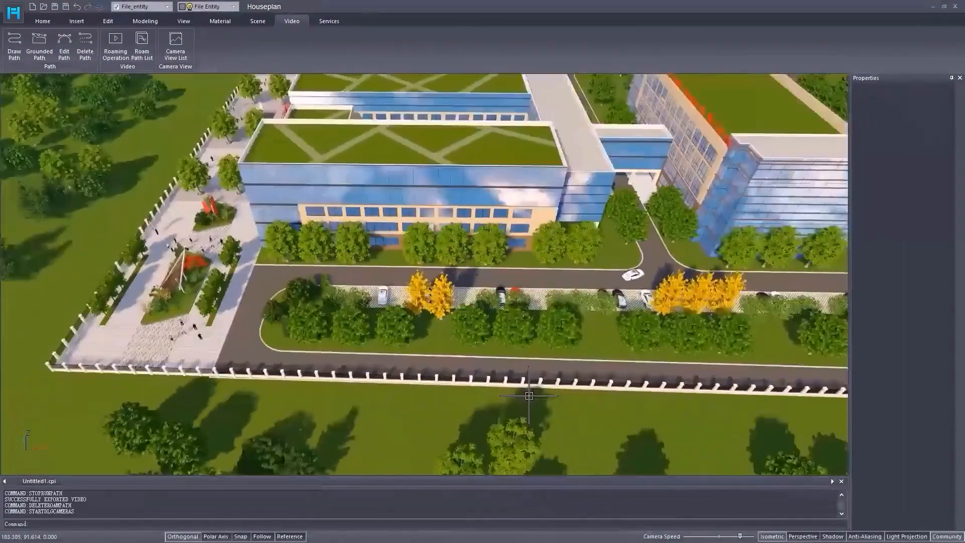
scroll(529, 396, "down", 5)
middle_click_drag(524, 291, 520, 366)
scroll(521, 366, "up", 4)
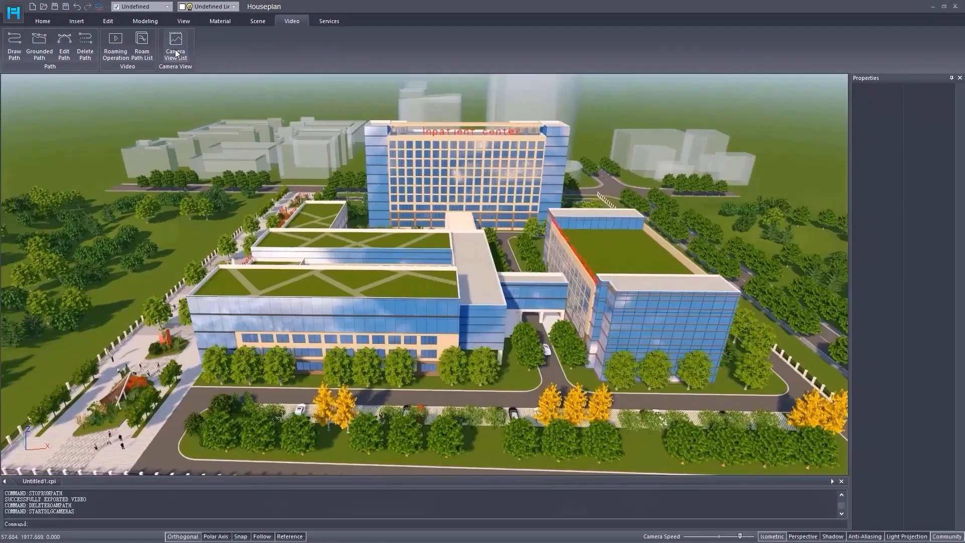
left_click(177, 55)
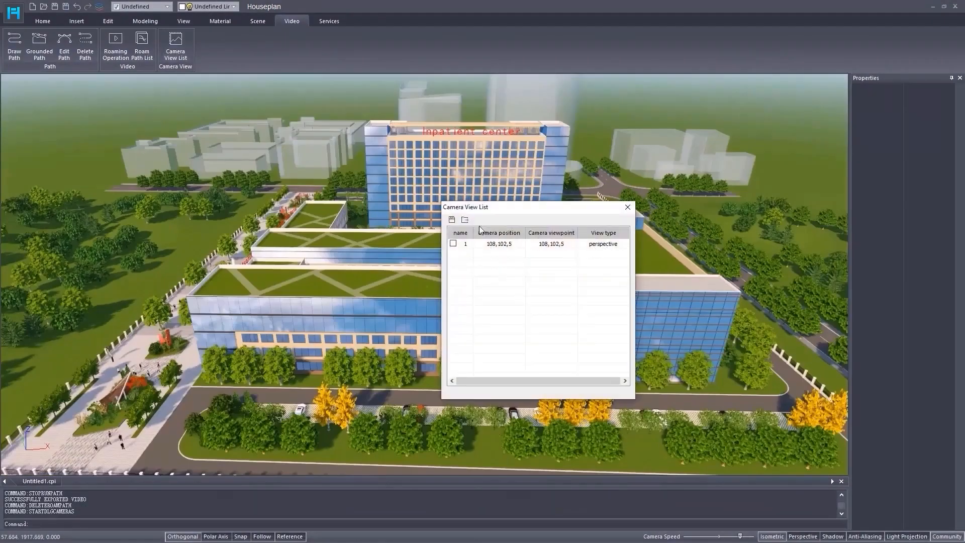
left_click(627, 207)
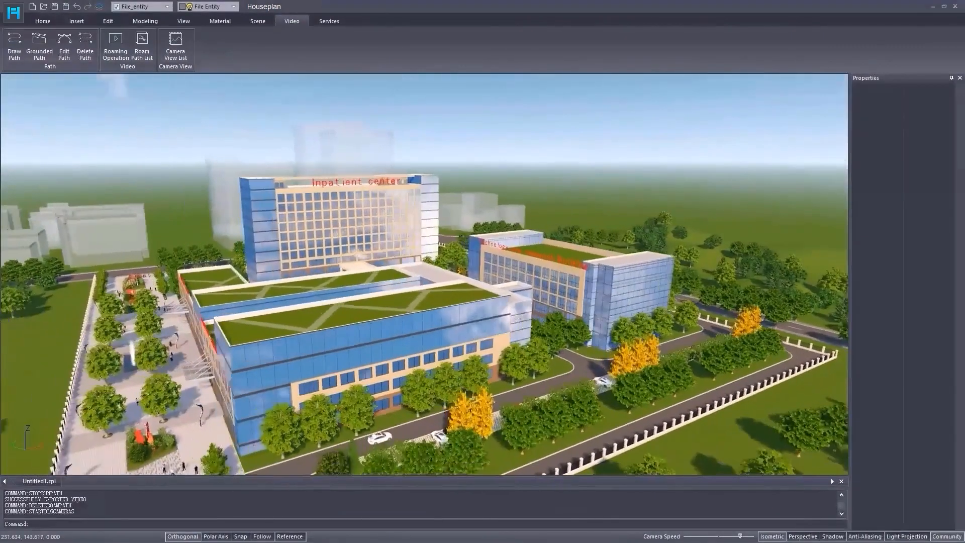
- Save an aerial view over the outpatient building's corner and front square as the third camera view, and select all three saved views
middle_click_drag(125, 236, 217, 199)
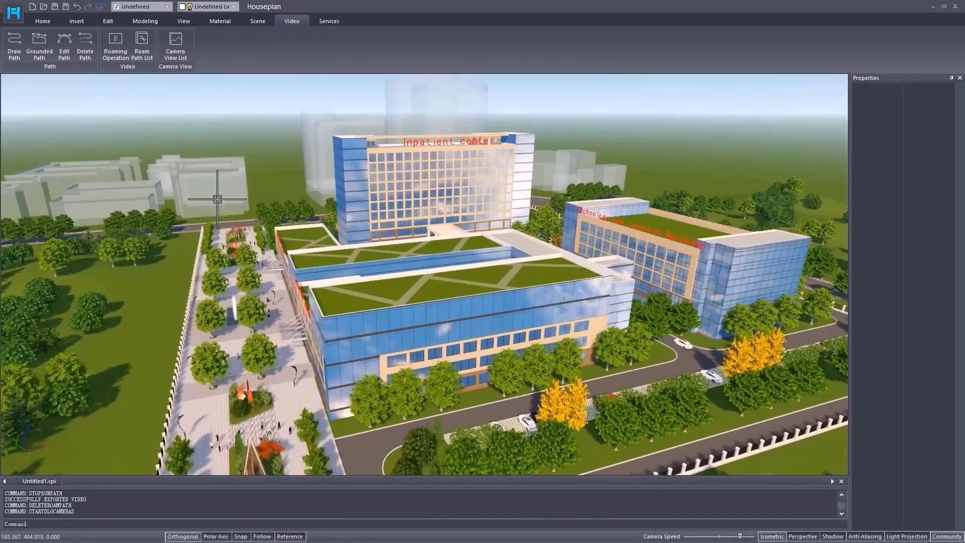
left_click(176, 43)
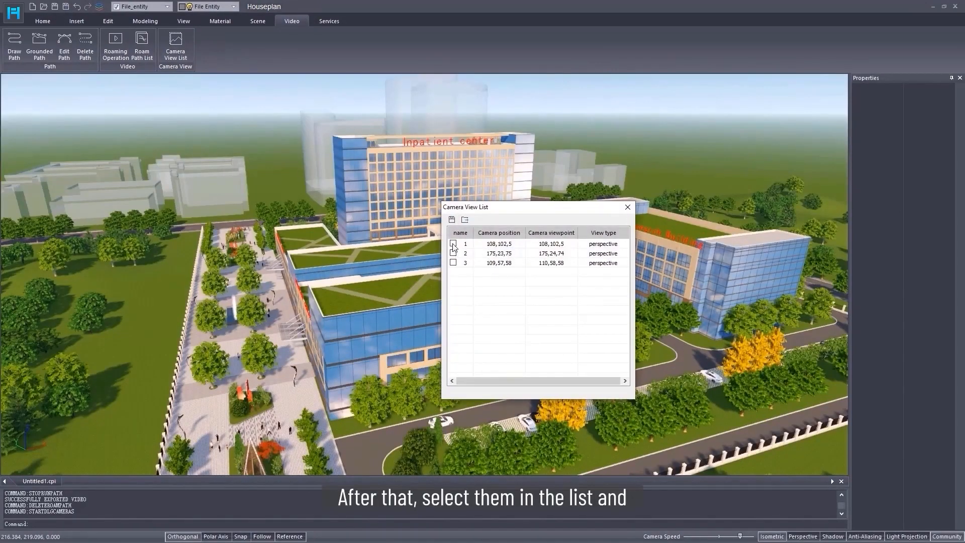
left_click(454, 254)
left_click(453, 263)
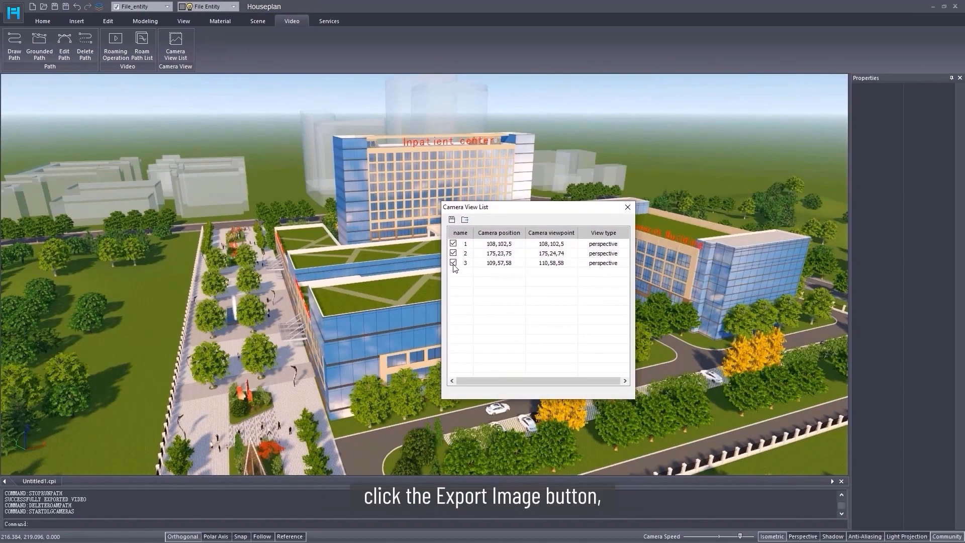
- Export the selected camera views as JPG images at 1920 x 1080 pixels into the export folder
left_click(465, 220)
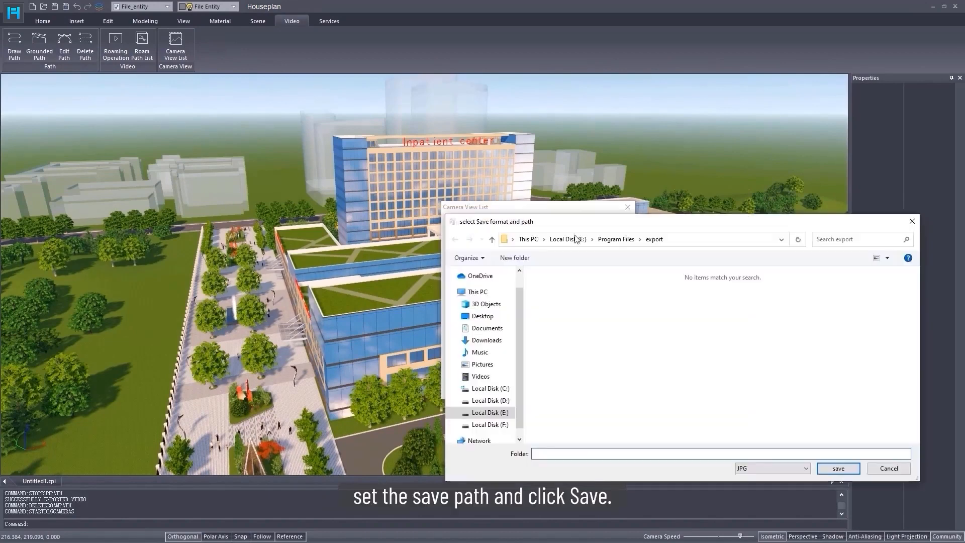
left_click(838, 468)
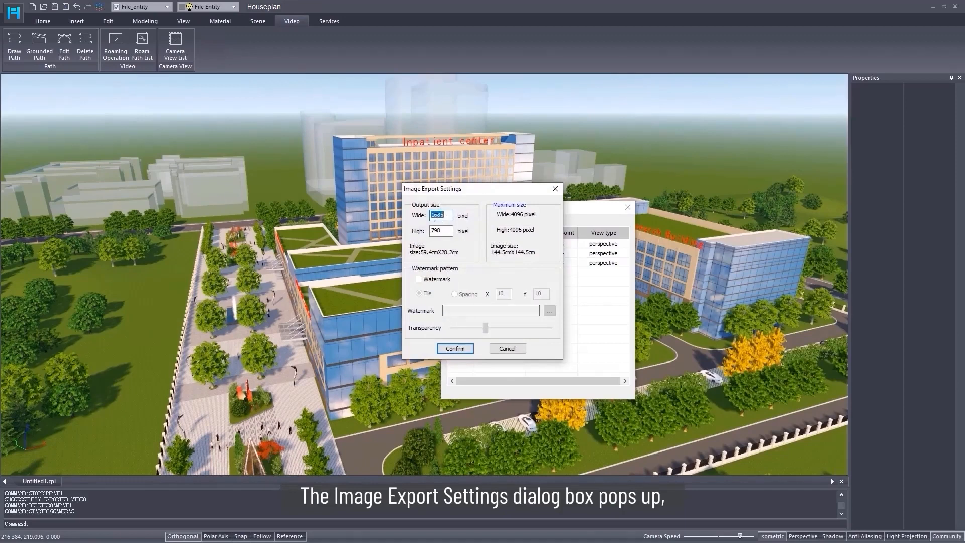
type("1920")
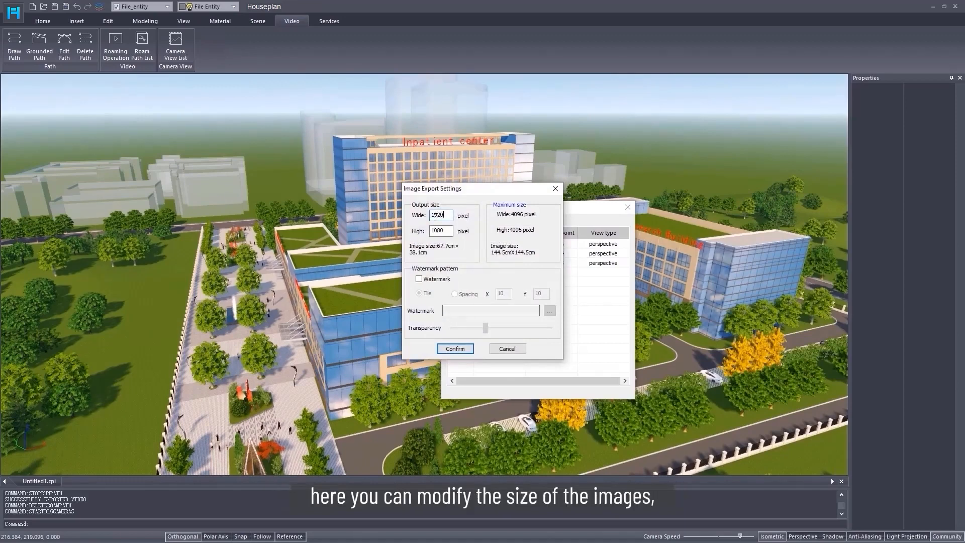
left_click(456, 348)
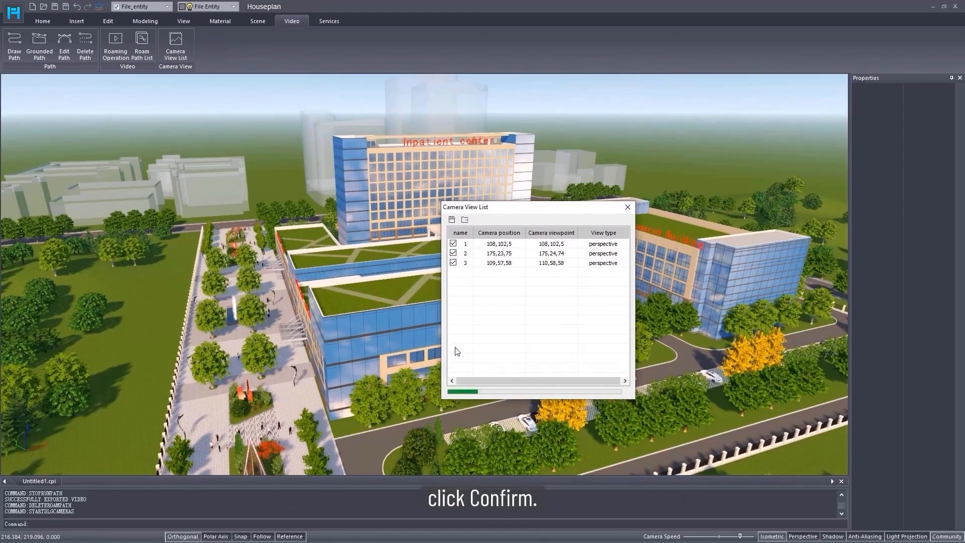
left_click(484, 298)
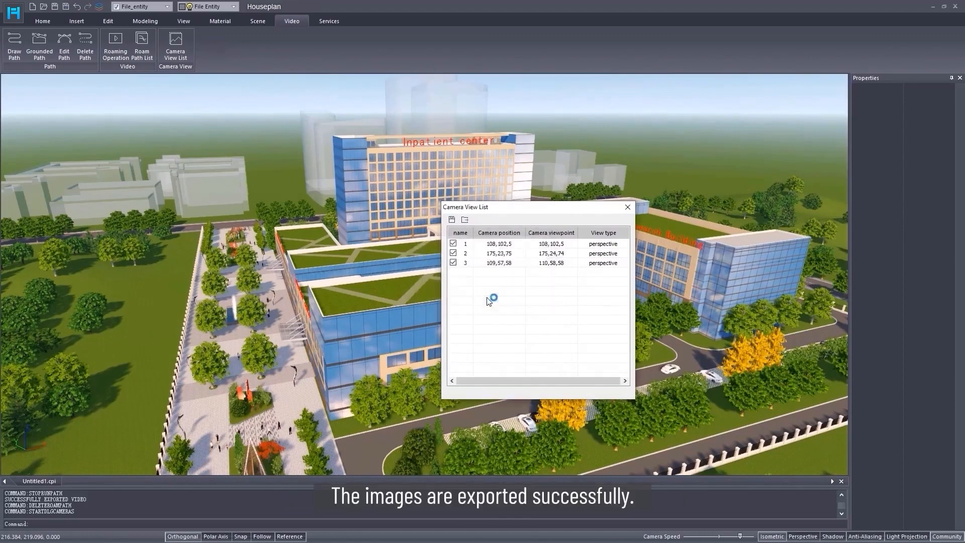
- Check the exported JPG images in the export folder, then close the folder and the Camera View List
left_click(474, 241)
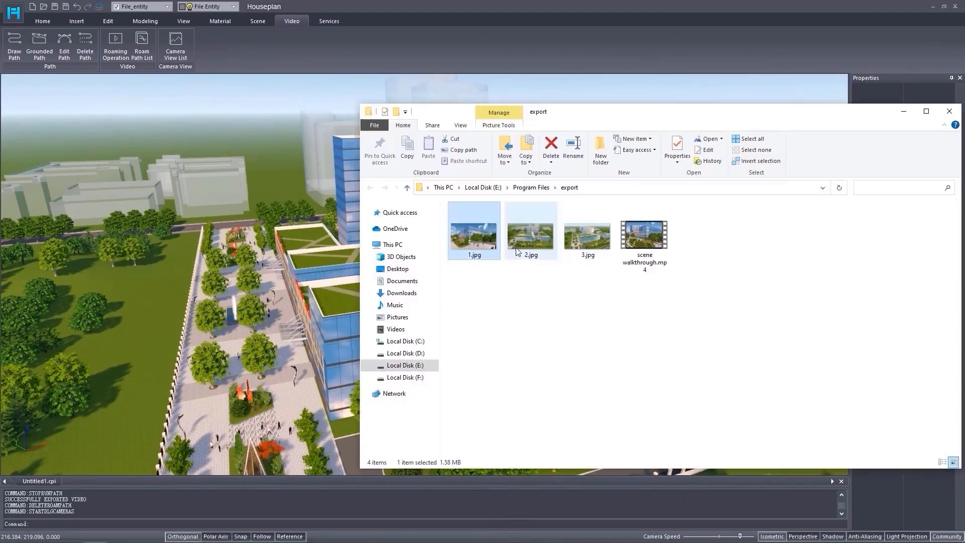
left_click(949, 111)
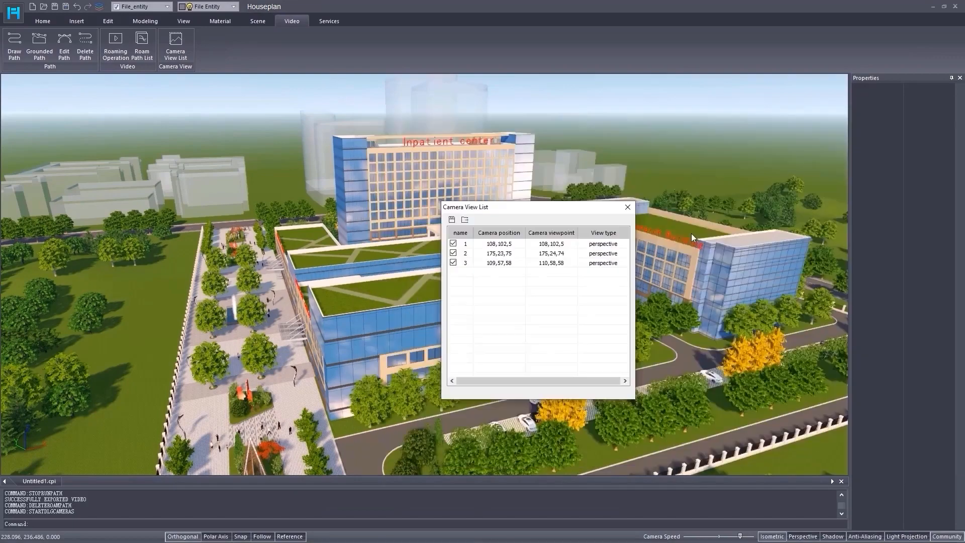
left_click(628, 207)
- Publish the scene as the interactive file Untitled1.exe in the export folder, and open the published file
scroll(494, 310, "down", 5)
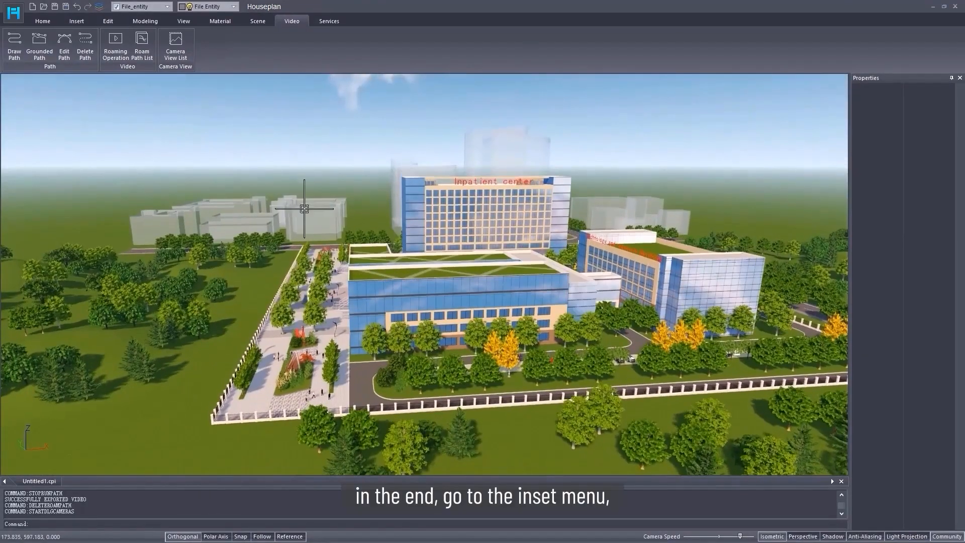
left_click(70, 22)
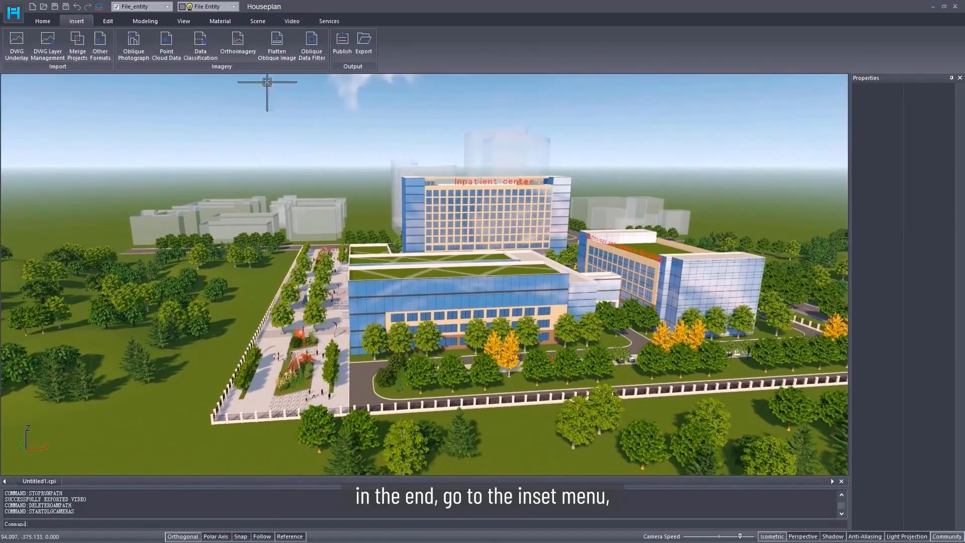
left_click(341, 52)
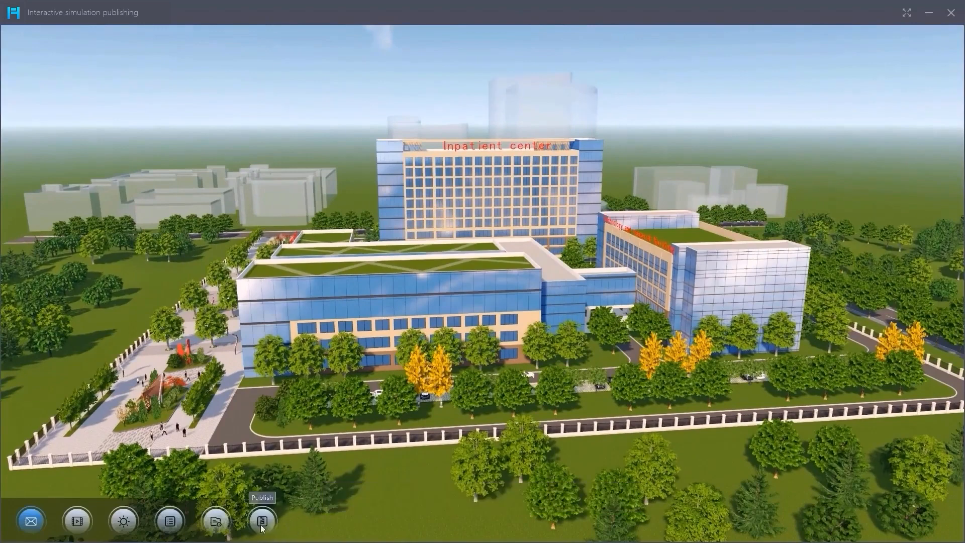
left_click(262, 521)
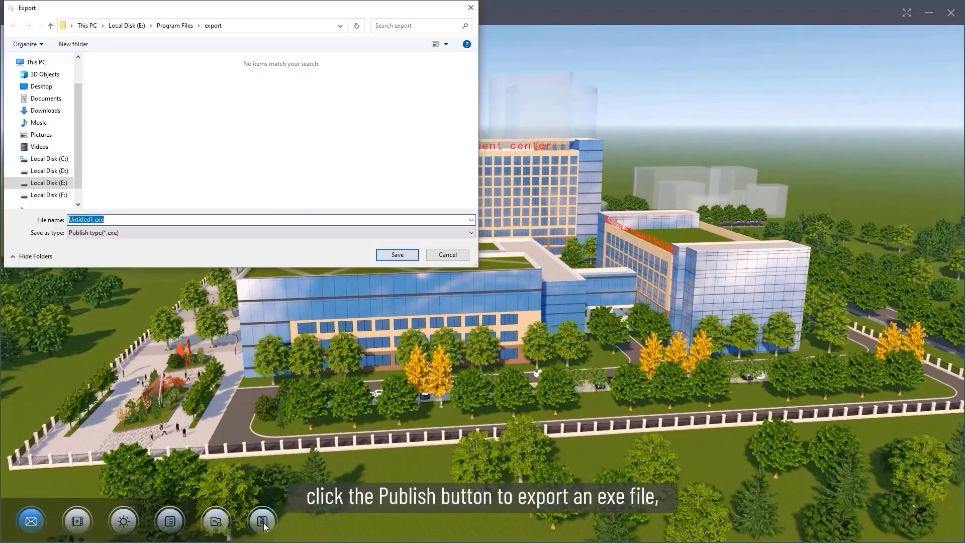
left_click(395, 256)
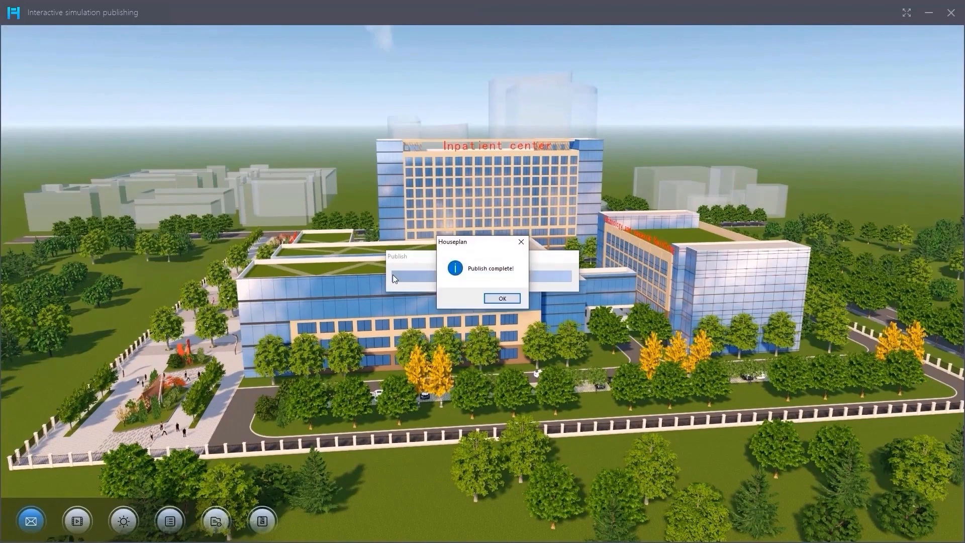
left_click(508, 302)
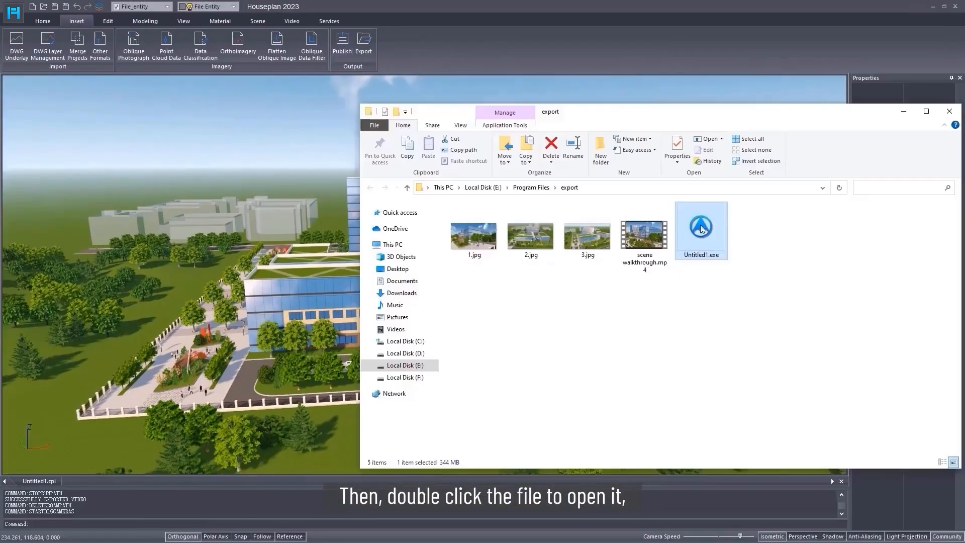
double_click(701, 225)
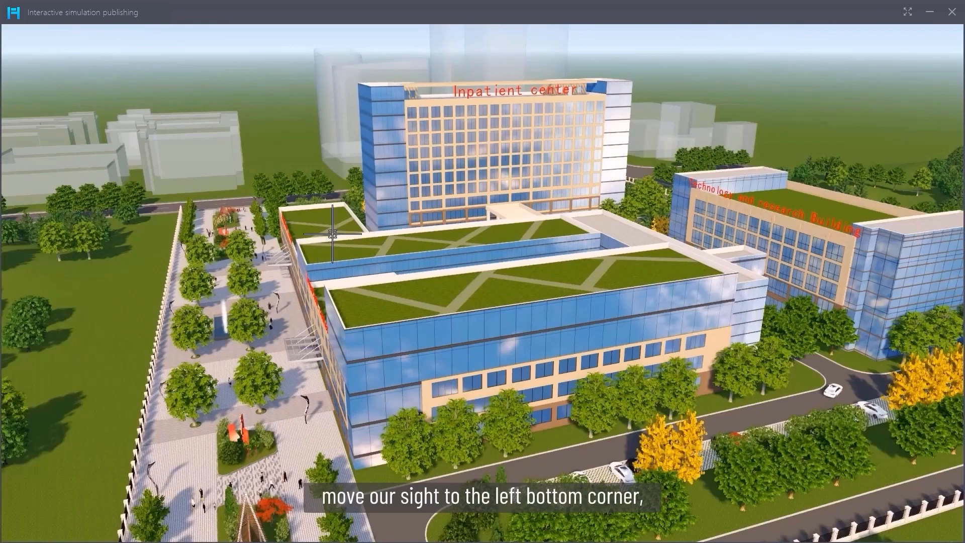
- Preview a roam along the road under the bridge beside the technology and research building, and stop the playback partway
mouse_move(111, 498)
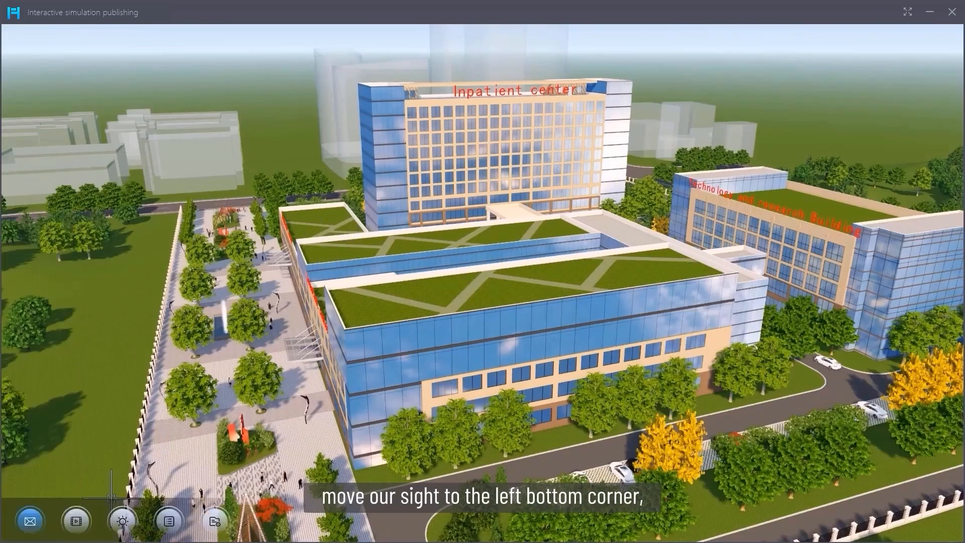
left_click(76, 522)
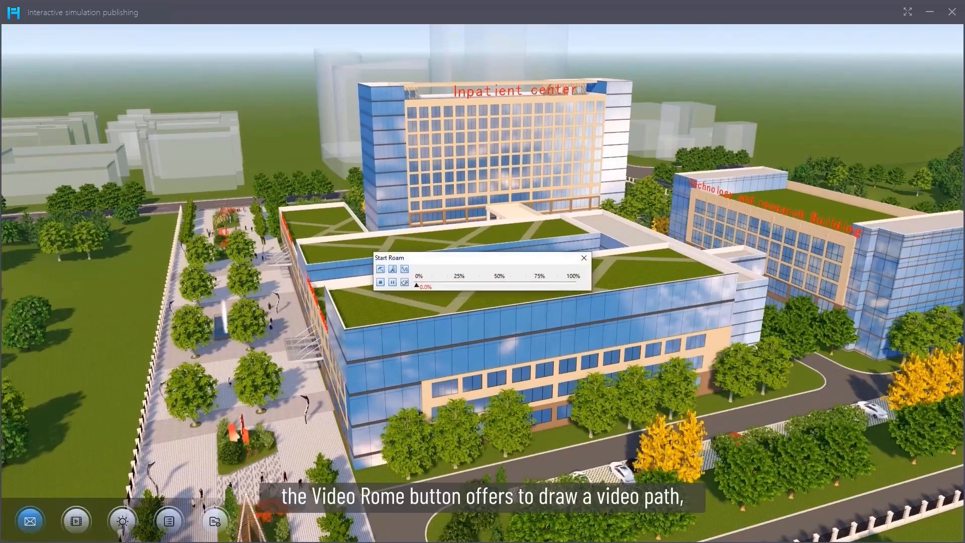
scroll(453, 307, "down", 3)
middle_click_drag(372, 241, 453, 308)
left_click_drag(402, 257, 738, 250)
scroll(398, 370, "up", 3)
scroll(398, 371, "up", 5)
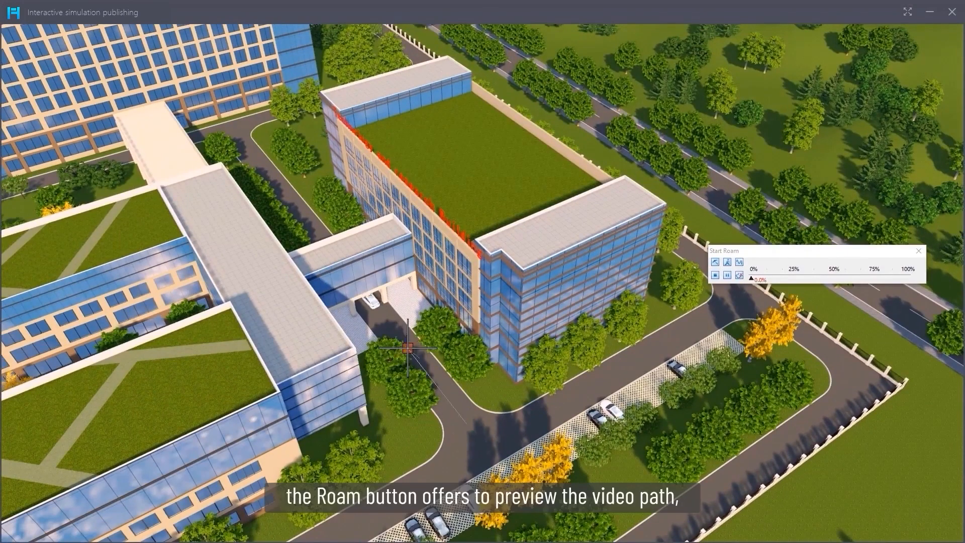
left_click(727, 275)
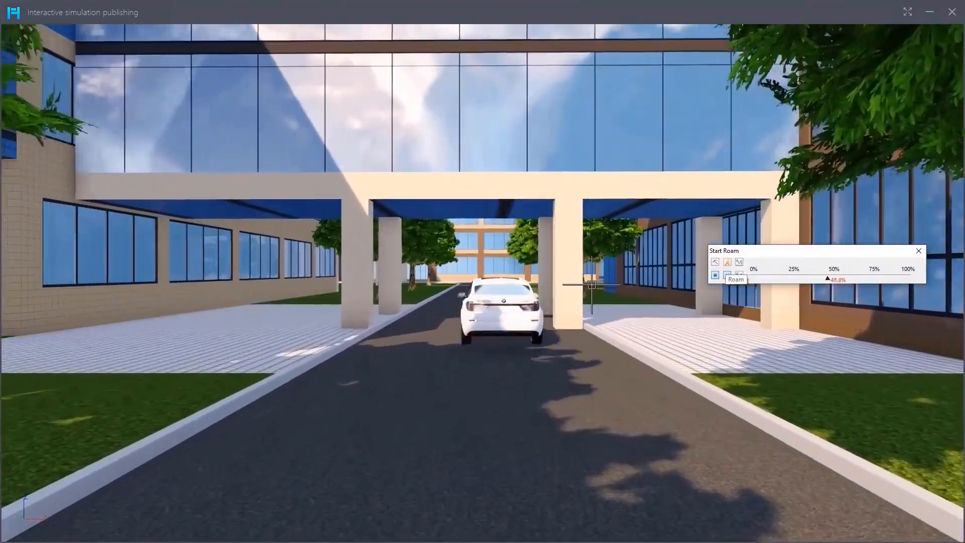
key("Escape")
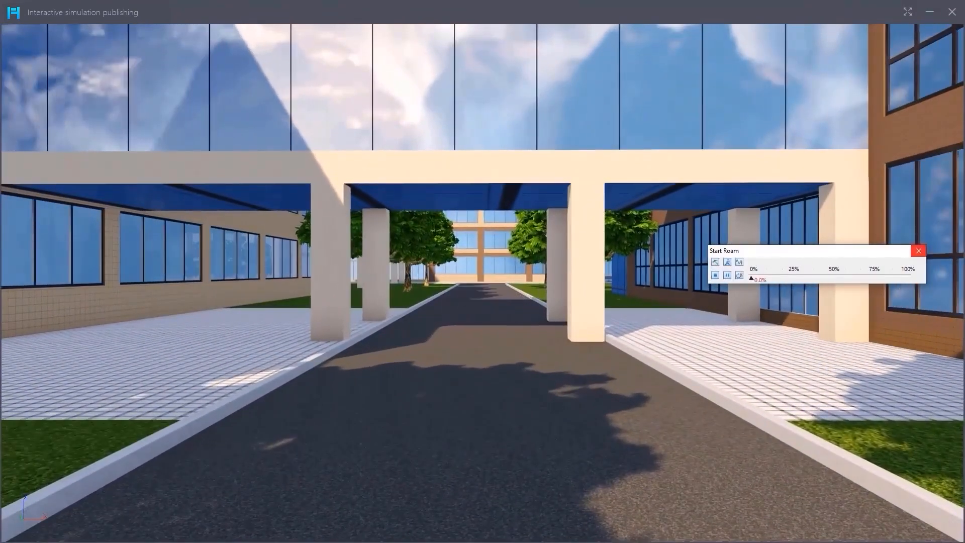
- Close the roam tools and try the Sunrise and Sunset weather presets on the campus scene
scroll(639, 310, "down", 2)
middle_click_drag(561, 323, 612, 391)
scroll(613, 391, "down", 6)
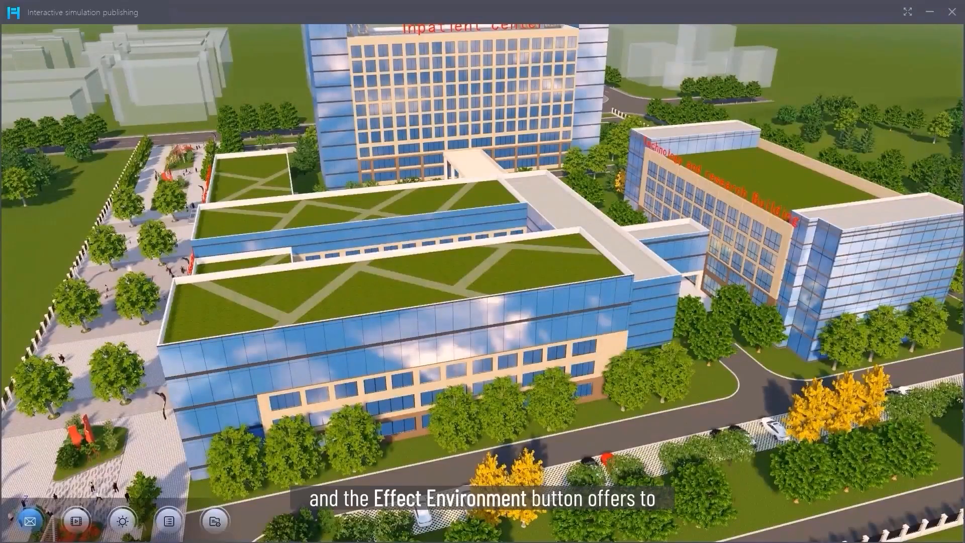
left_click(29, 522)
left_click(392, 237)
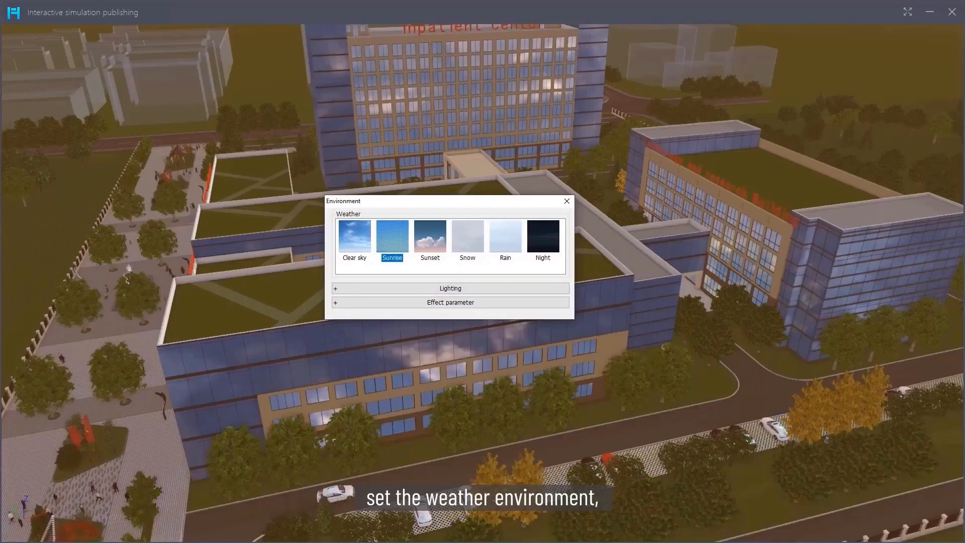
scroll(483, 382, "down", 4)
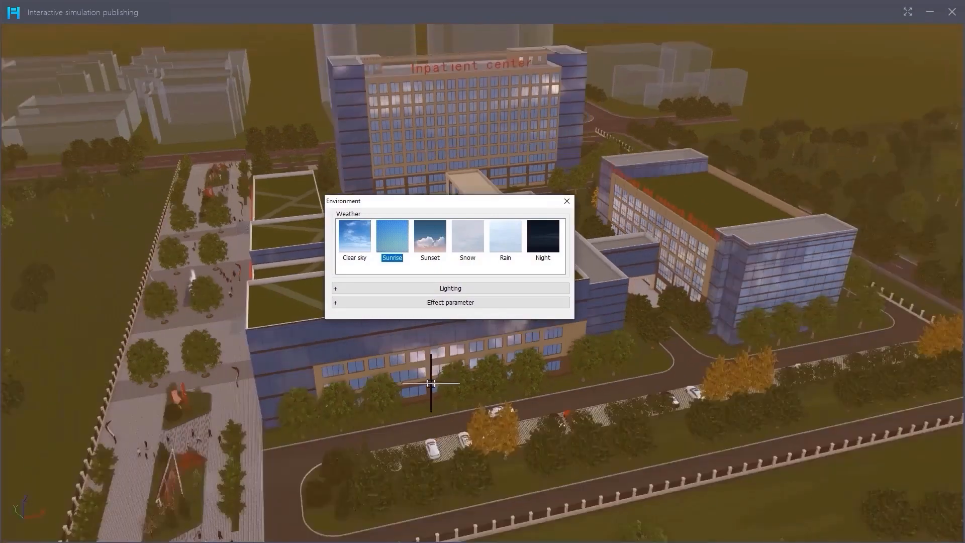
middle_click_drag(483, 382, 609, 284)
left_click(430, 237)
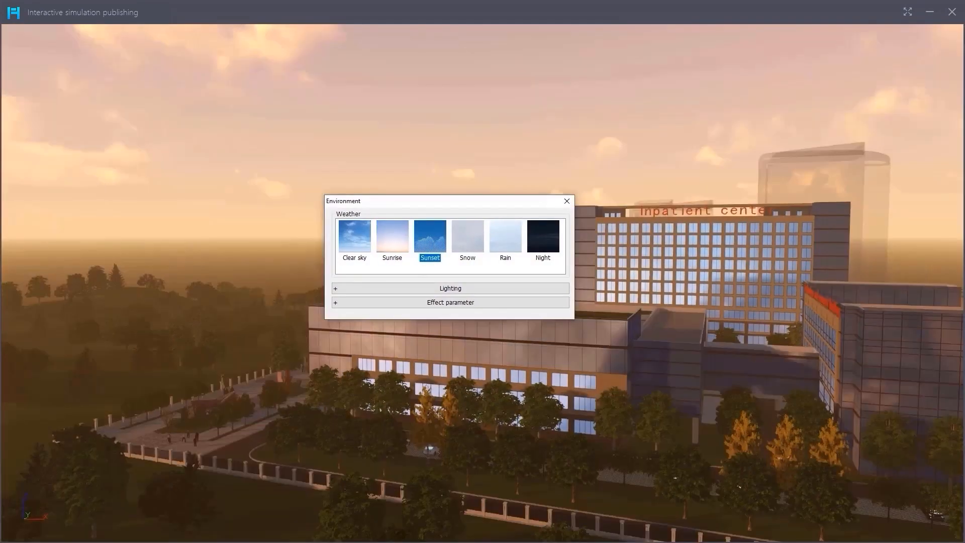
middle_click_drag(402, 382, 829, 333)
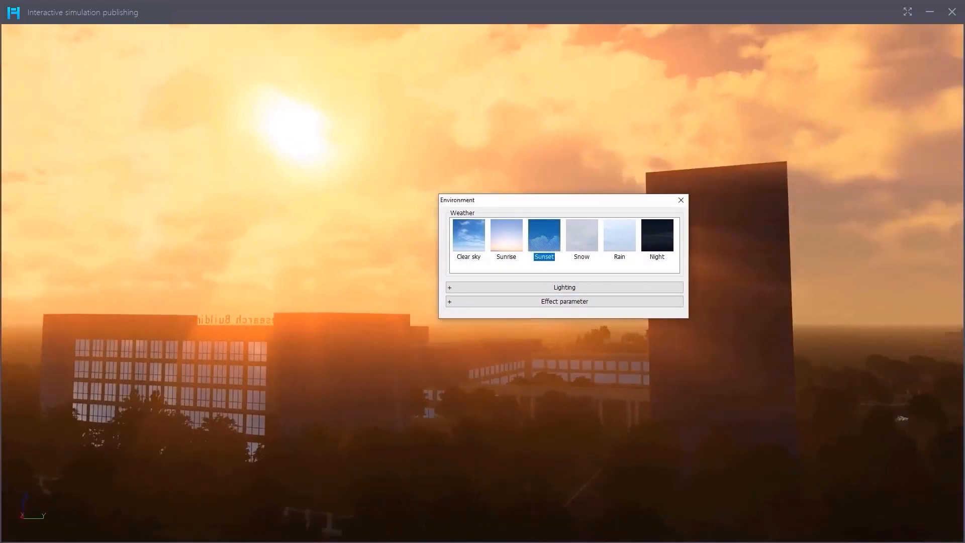
- Try the Snow and Rain weather presets and examine the campus around the technology and research building
left_click(581, 237)
left_click(619, 237)
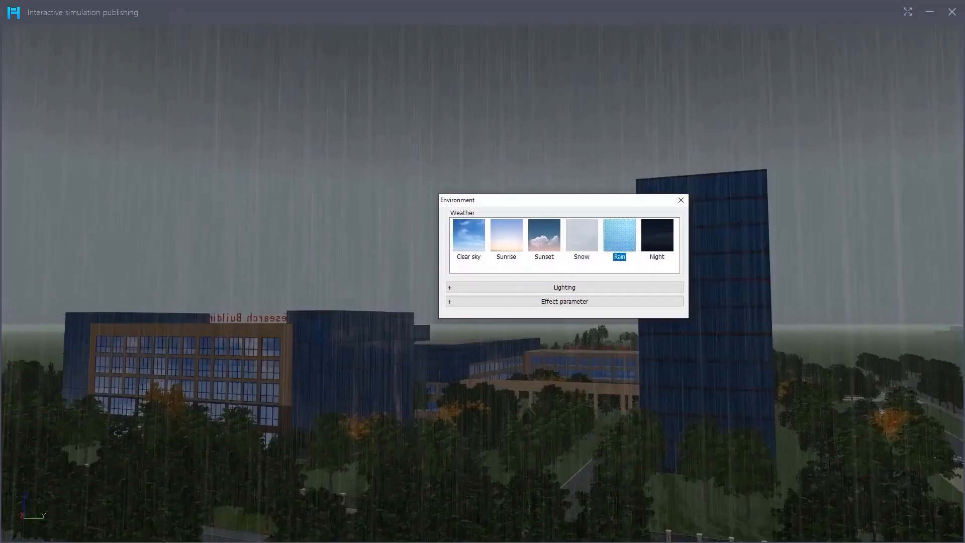
middle_click_drag(374, 372, 367, 437)
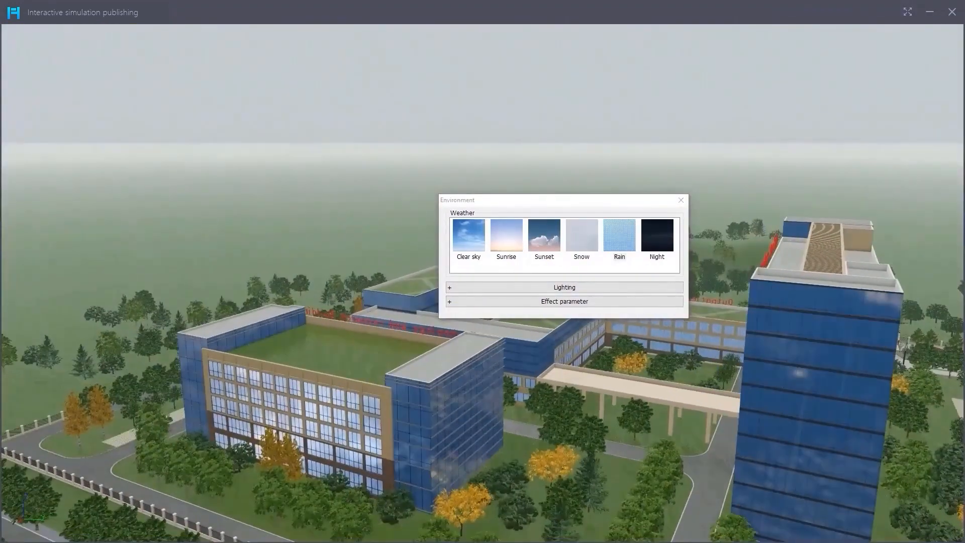
middle_click_drag(288, 441, 281, 483)
middle_click_drag(216, 443, 271, 432)
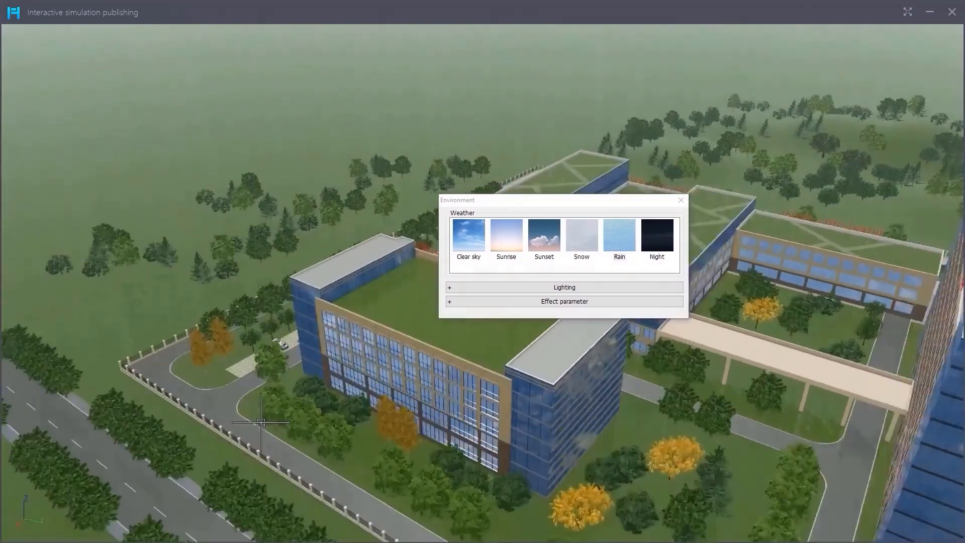
scroll(225, 451, "up", 3)
middle_click_drag(224, 452, 320, 413)
scroll(298, 461, "up", 3)
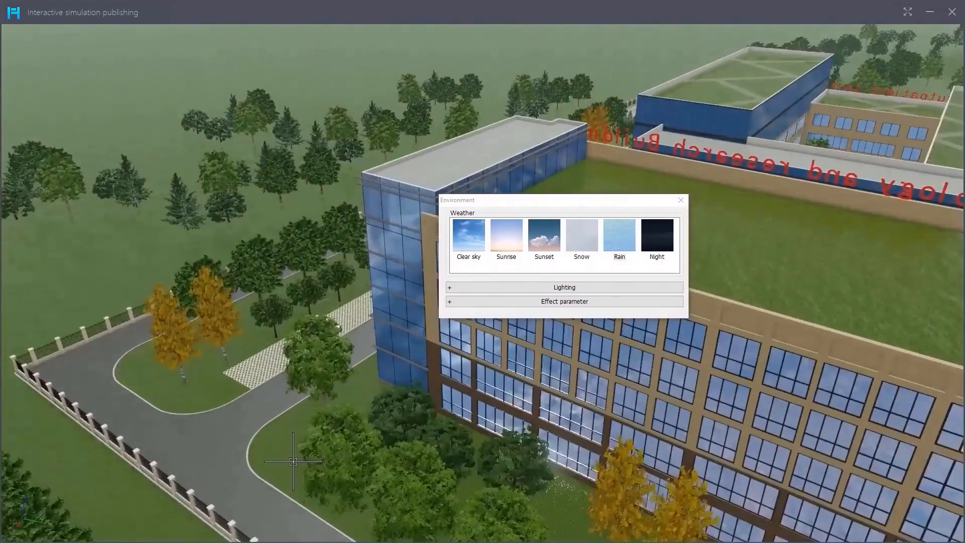
middle_click_drag(293, 461, 271, 431)
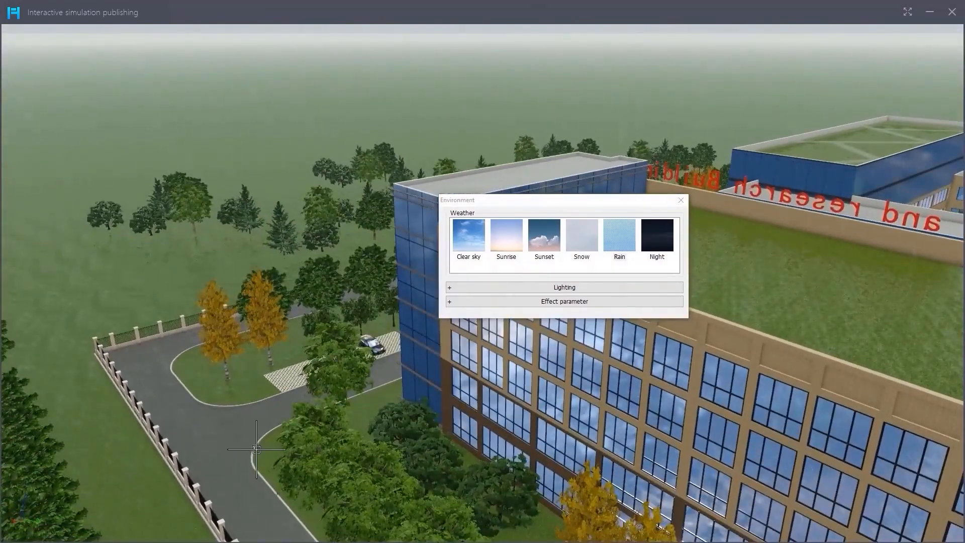
- Preview the campus lighting with the Night weather preset, restore Clear sky and close the environment settings
left_click(657, 236)
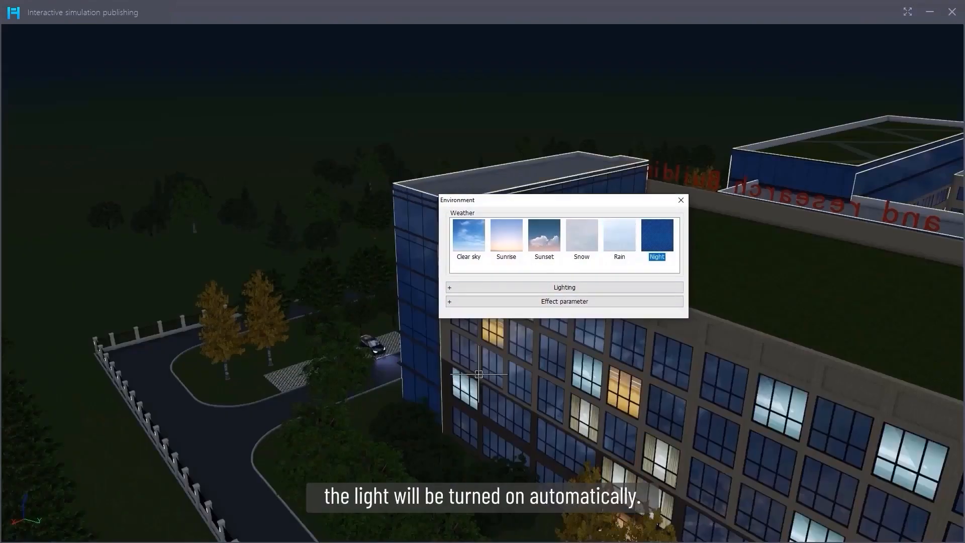
middle_click_drag(479, 374, 784, 495, "shift")
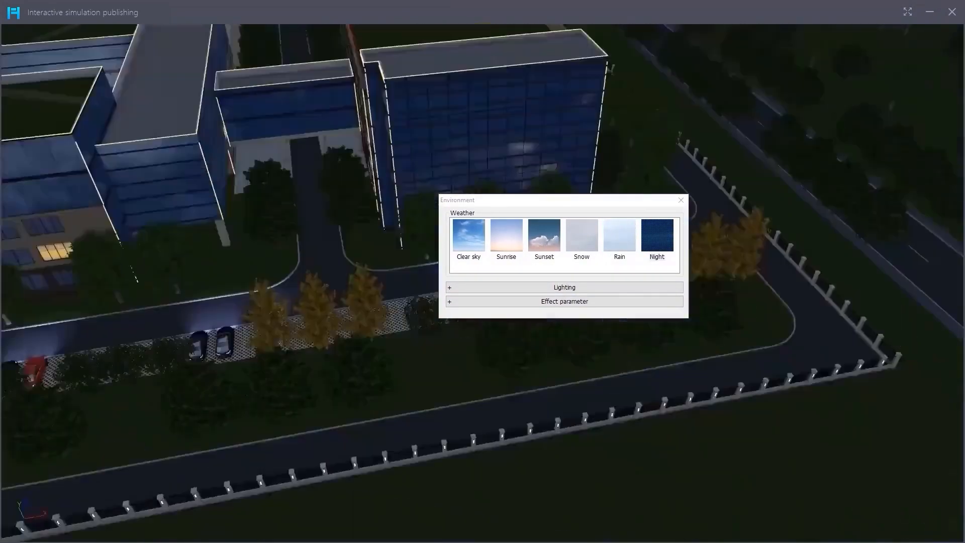
middle_click_drag(76, 418, 543, 327, "shift")
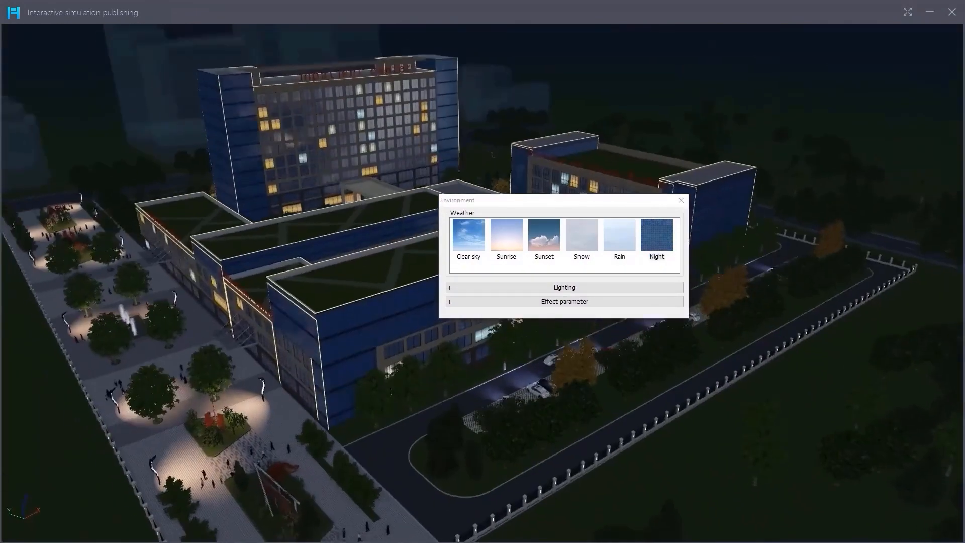
middle_click_drag(493, 155, 508, 118, "shift")
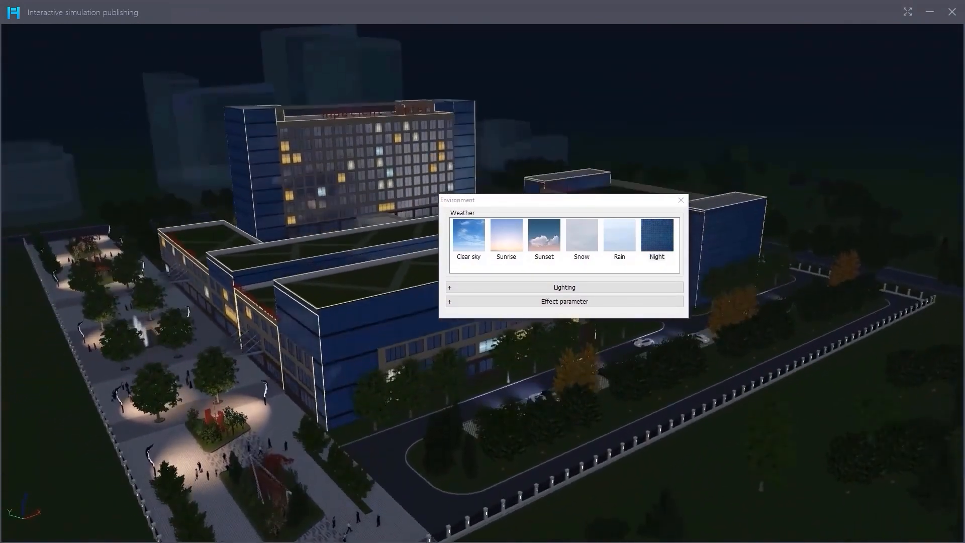
middle_click_drag(294, 395, 296, 345, "shift")
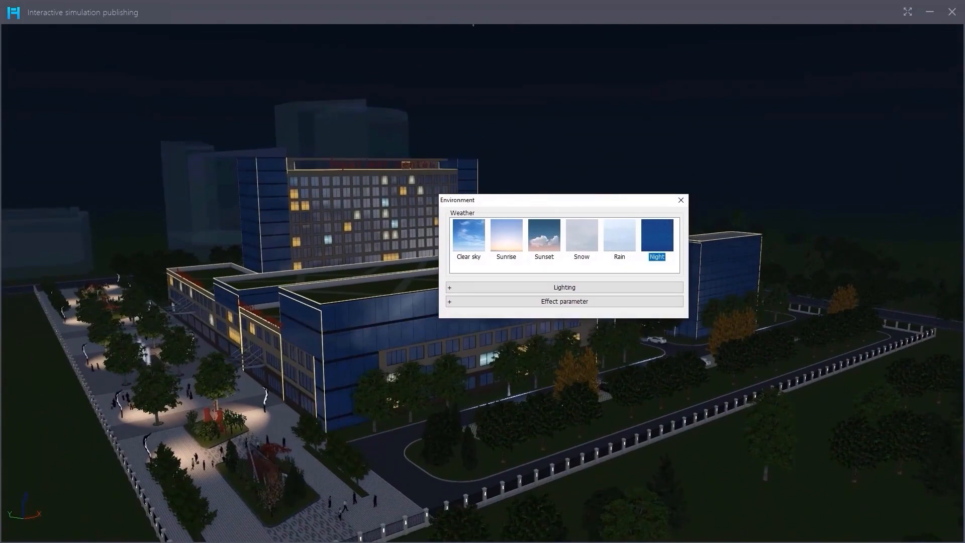
left_click(468, 235)
left_click(680, 201)
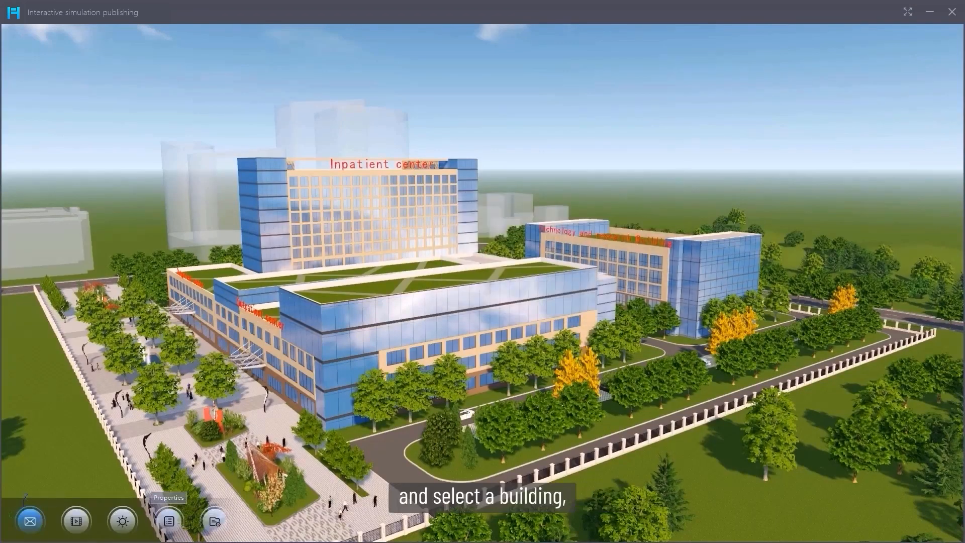
- Show the inpatient center building's properties in the interactive scene, and hide them again
left_click(169, 521)
middle_click_drag(477, 296, 427, 347)
left_click(418, 145)
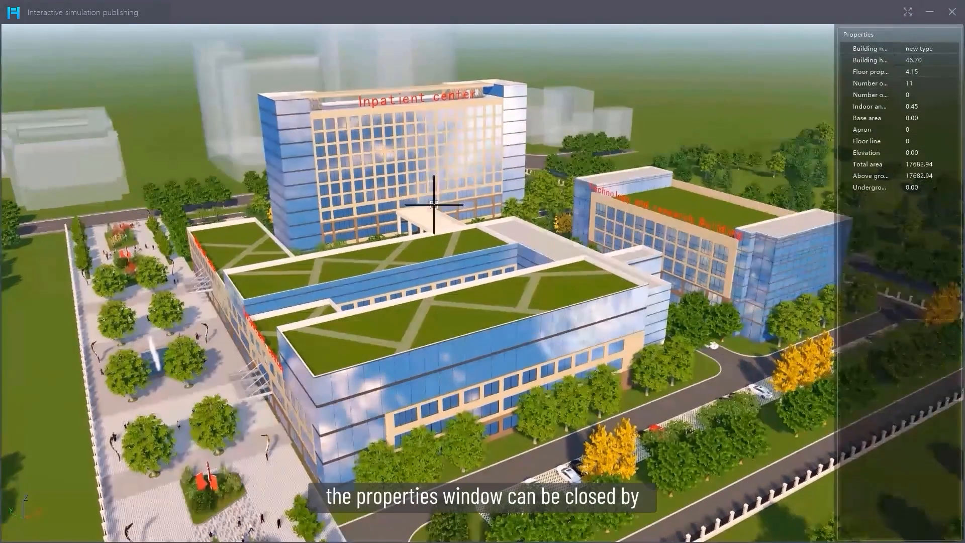
left_click(169, 520)
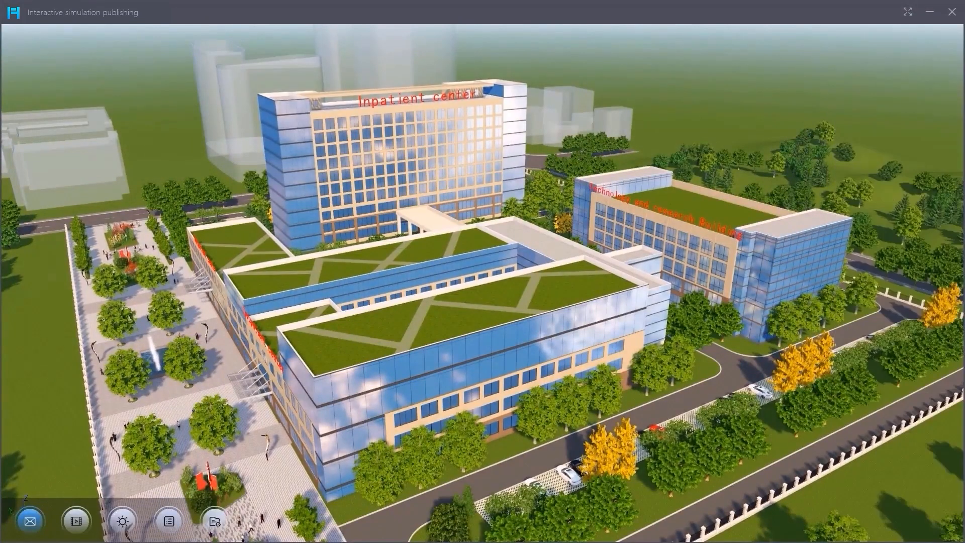
- Take a last aerial look at the campus and close the interactive simulation to return to Houseplan 2023
scroll(453, 262, "down", 3)
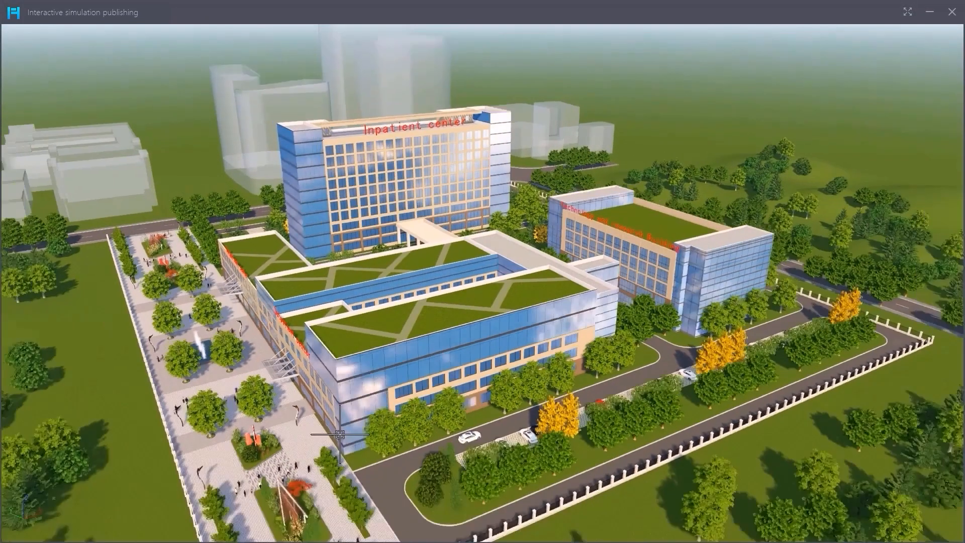
middle_click_drag(453, 261, 453, 216)
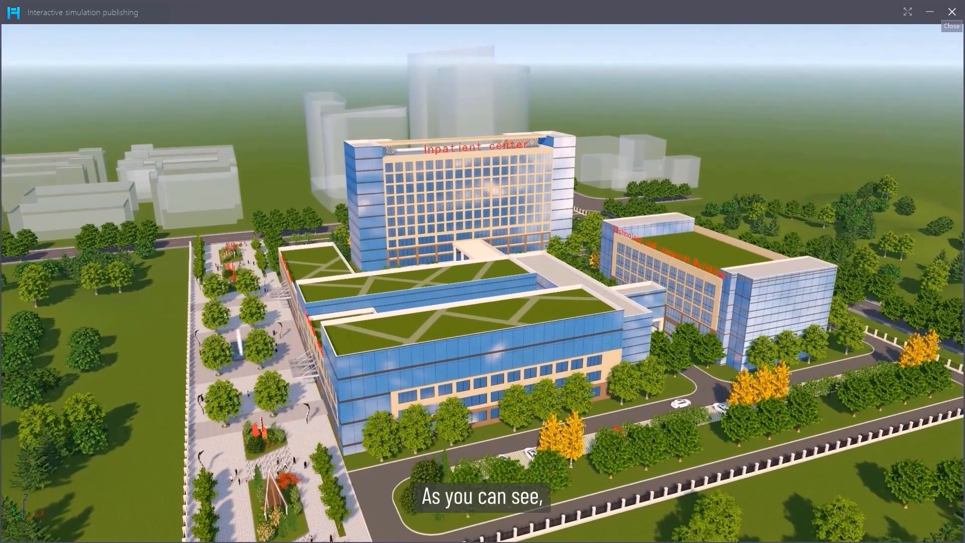
left_click(952, 11)
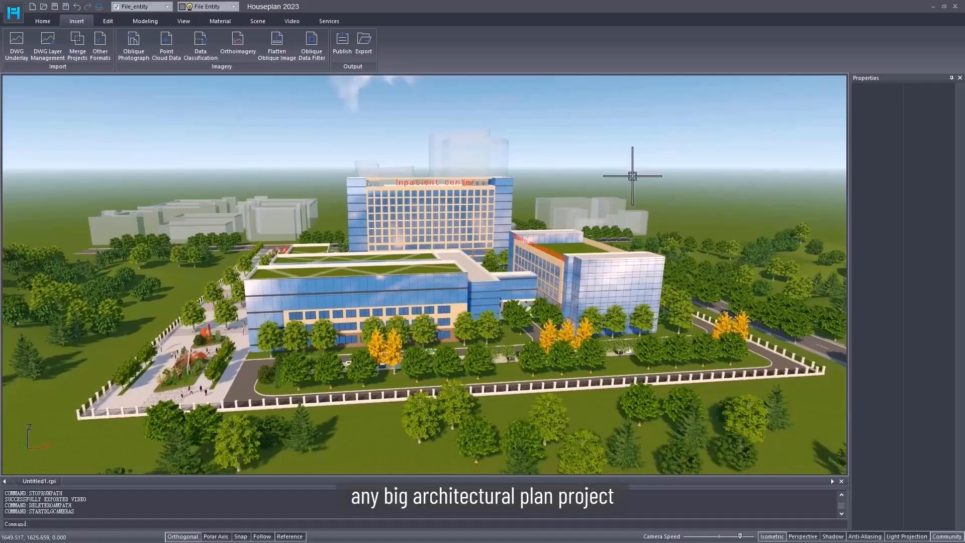